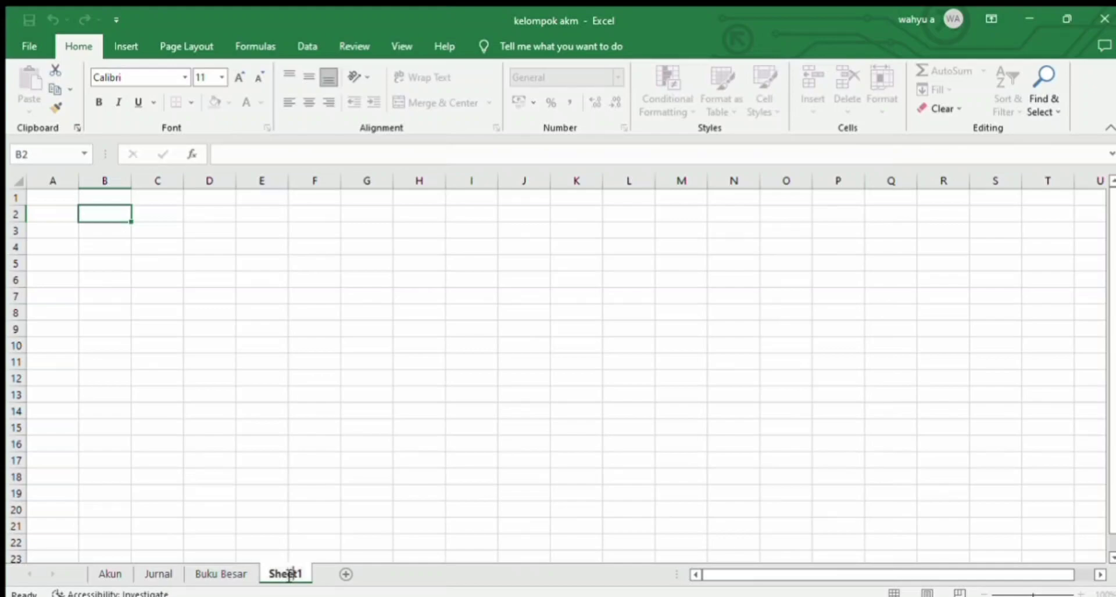
# Step: Rename the sheet Sheet1 as "Neraca Lajur"
pyautogui.press('BackSpace')
pyautogui.press('BackSpace')
pyautogui.press('BackSpace')
pyautogui.press('BackSpace')
pyautogui.press('BackSpace')
pyautogui.press('BackSpace')
pyautogui.write('Ne')
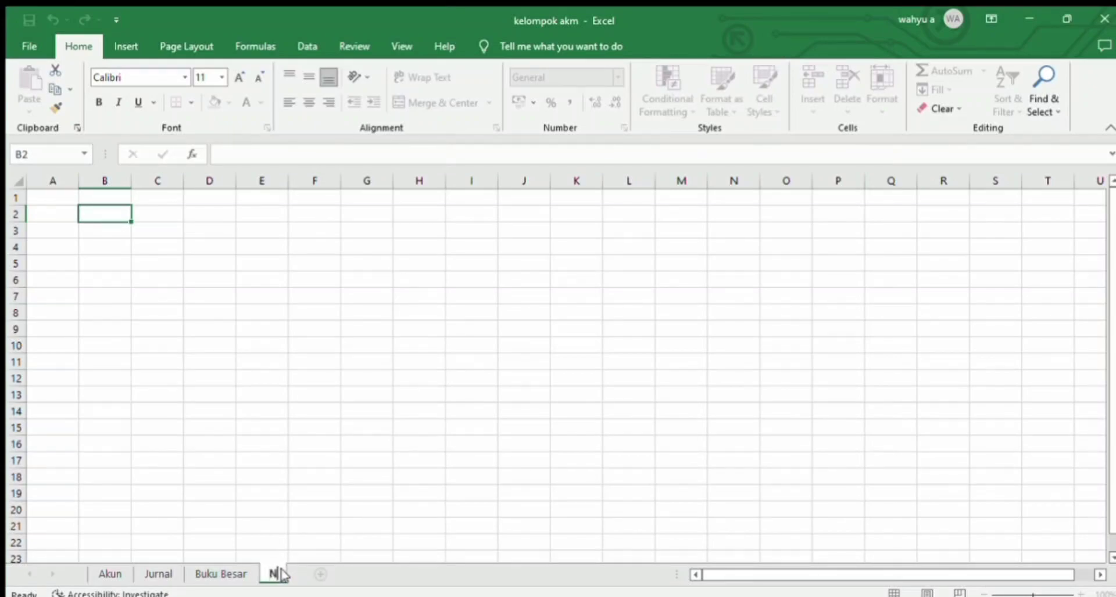
pyautogui.write('raca Lajur')
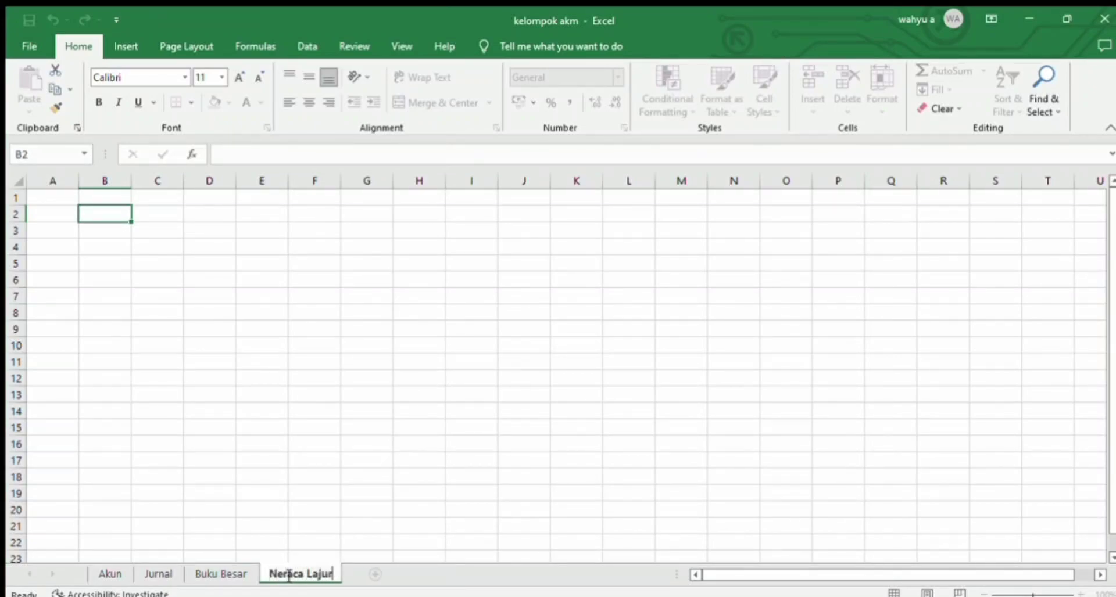
pyautogui.press('Return')
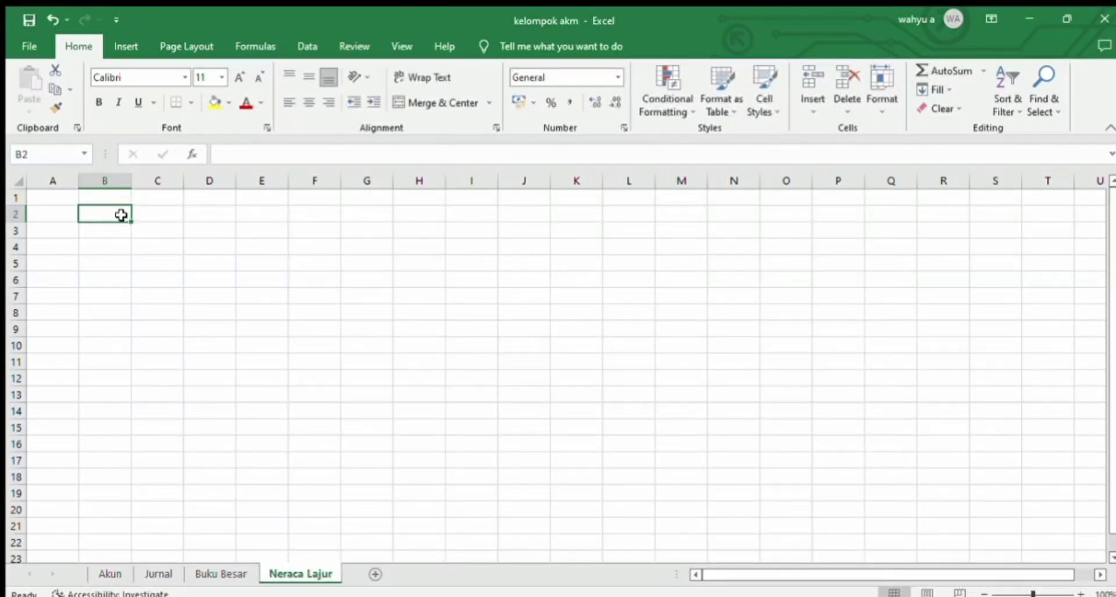
# Step: Enter the titles "Nama Perusahaan PT. Vijaya Kusuma", "Neraca Lajur" and "Periode Januari 2023" in cells B2 to B4
pyautogui.write('Nama Perusahaan PT')
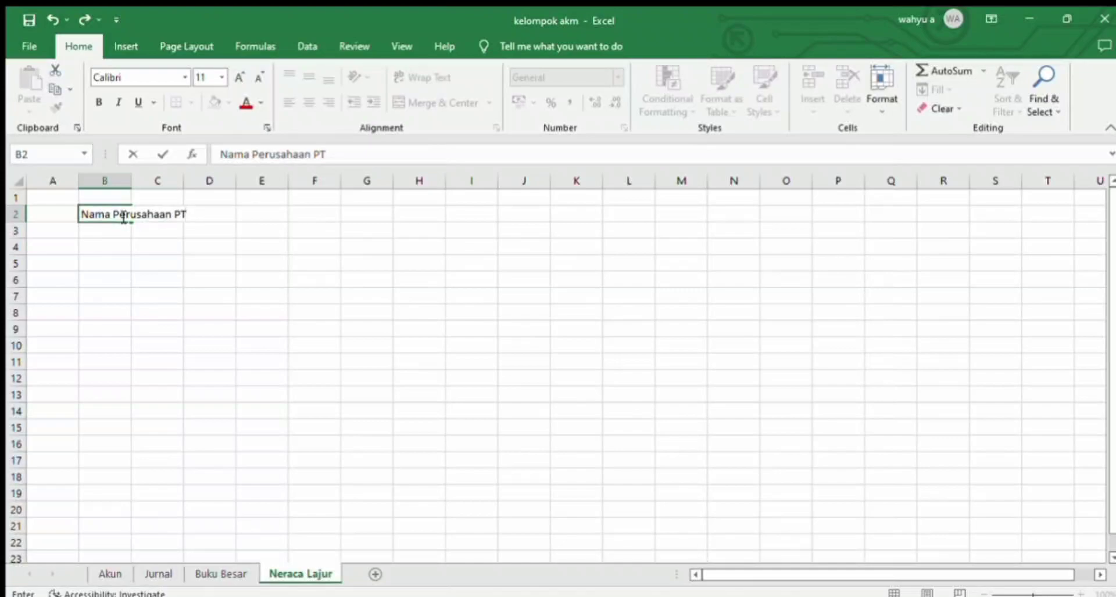
pyautogui.write('. Vijaya Kusuma')
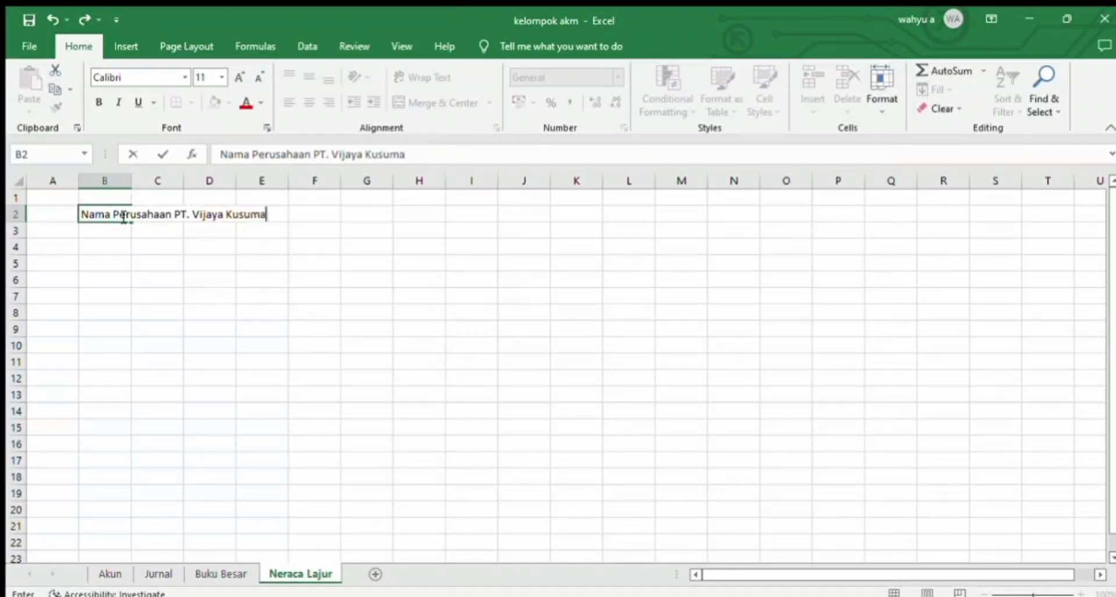
pyautogui.press('Return')
pyautogui.write('Neraca Lajur')
pyautogui.press('Return')
pyautogui.write('Periode Janu')
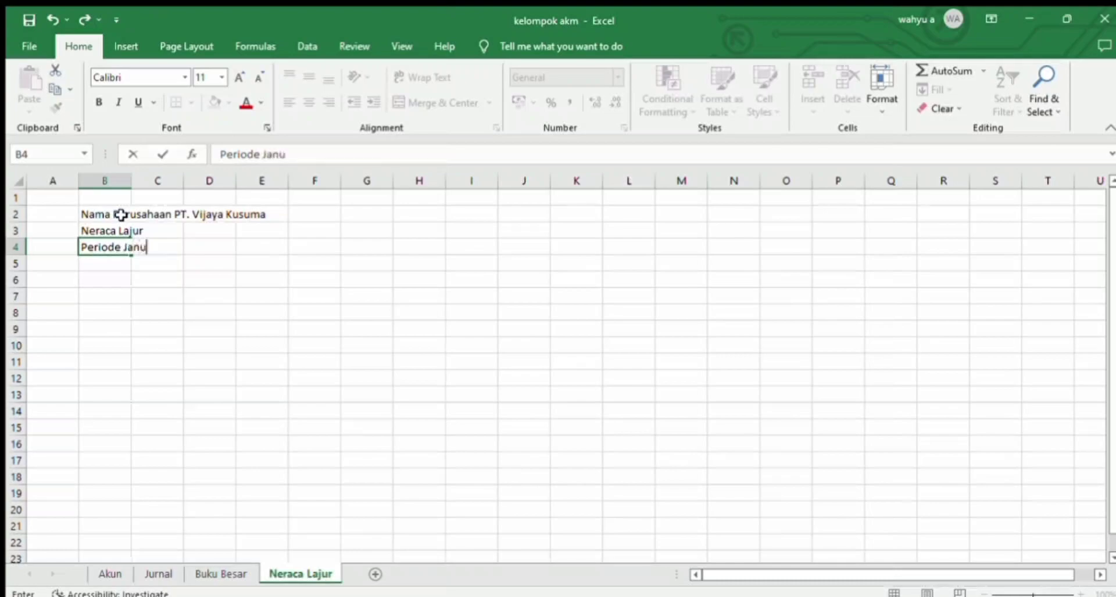
pyautogui.write('ari 2023')
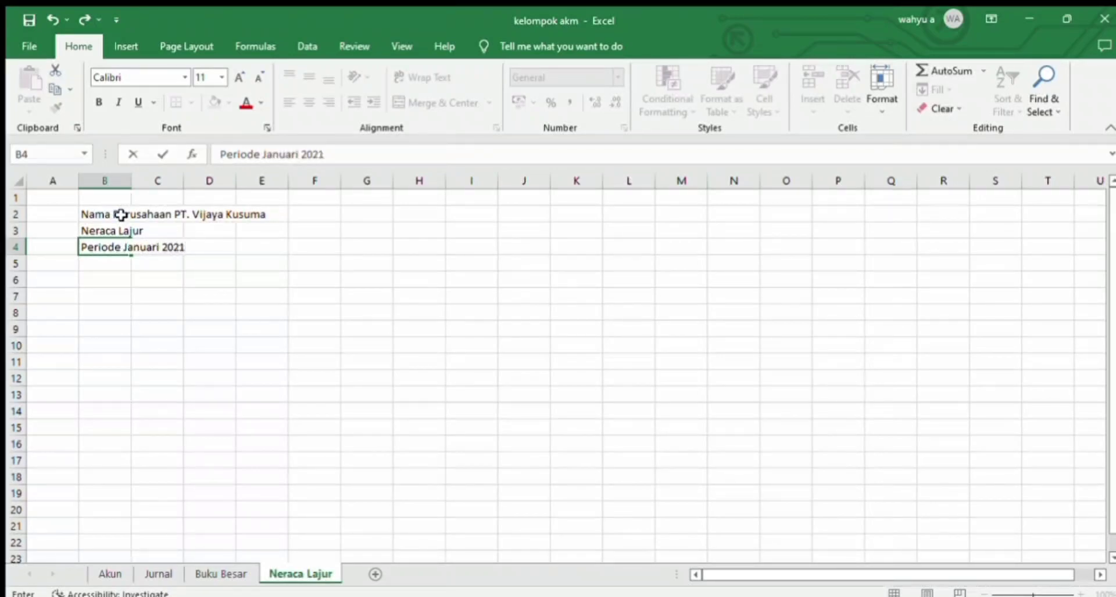
pyautogui.press('Return')
pyautogui.press('Return')
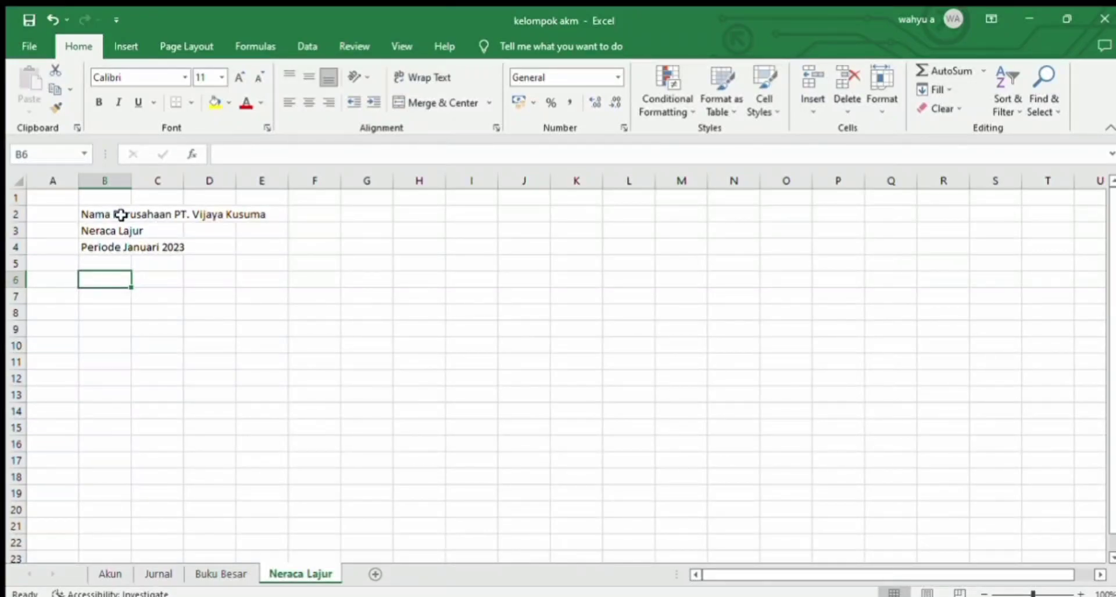
# Step: Enter the column headings "Kode", "Nama Akun", "SN" and "POS" in cells B6 to E6
pyautogui.write('Kode')
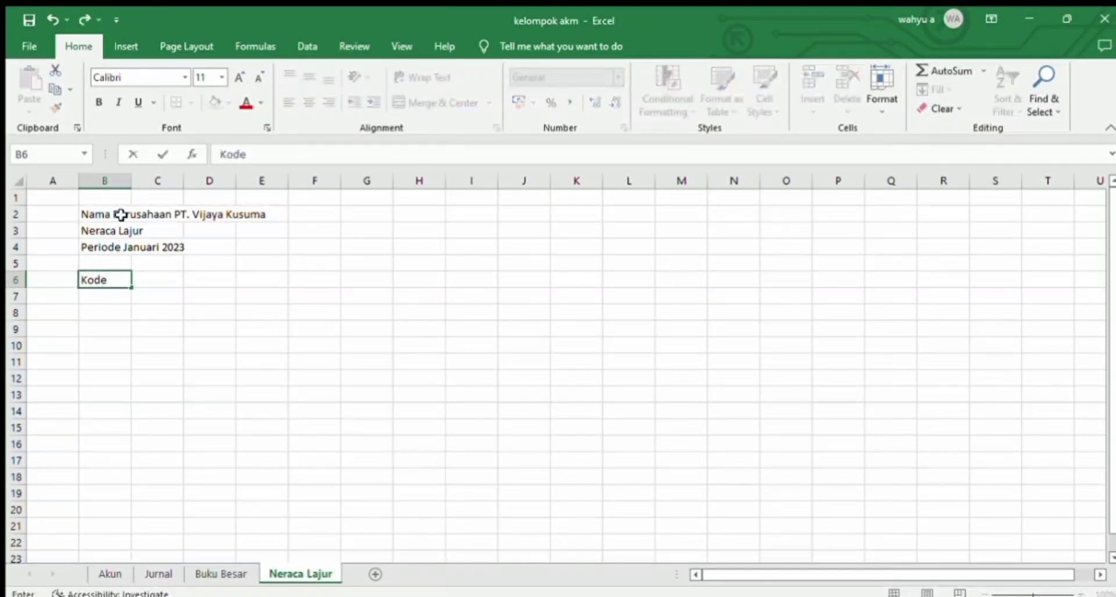
pyautogui.press('Tab')
pyautogui.write('Na')
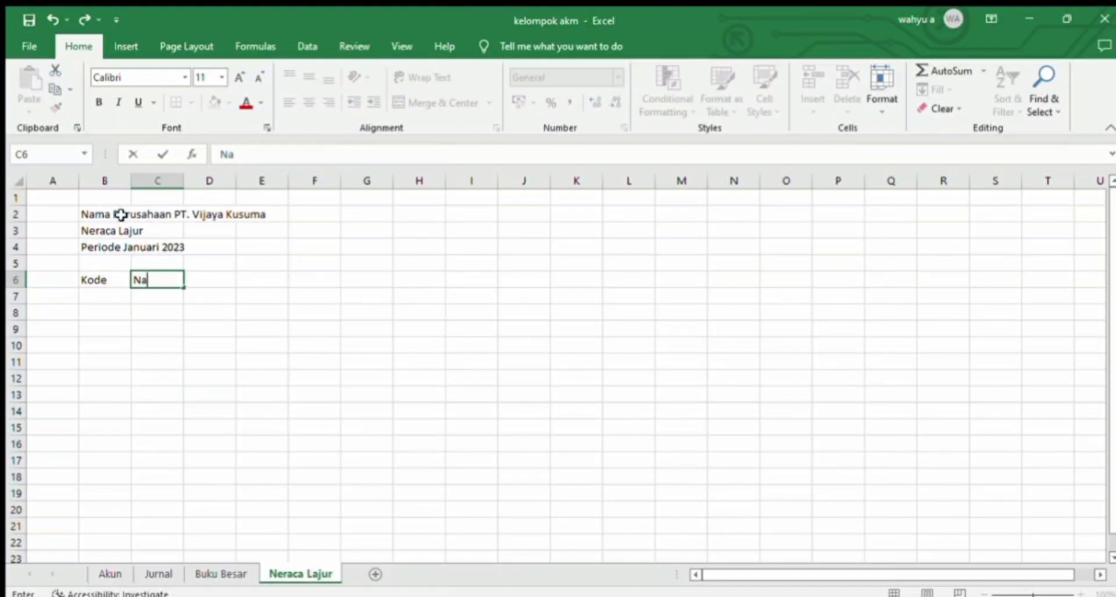
pyautogui.write('ma Akun')
pyautogui.press('Tab')
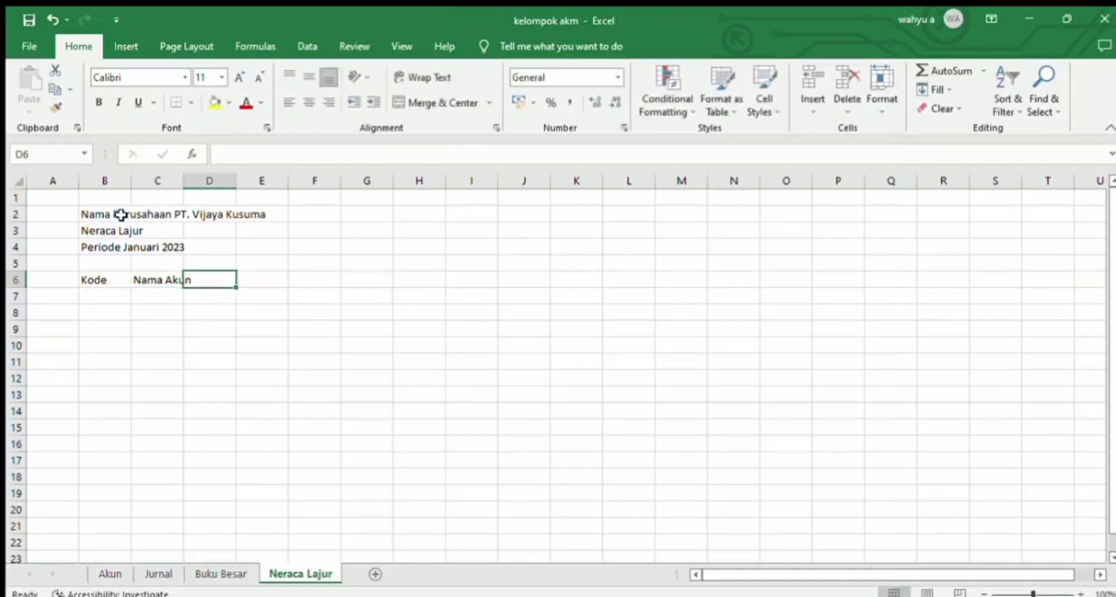
pyautogui.write('N')
pyautogui.press('BackSpace')
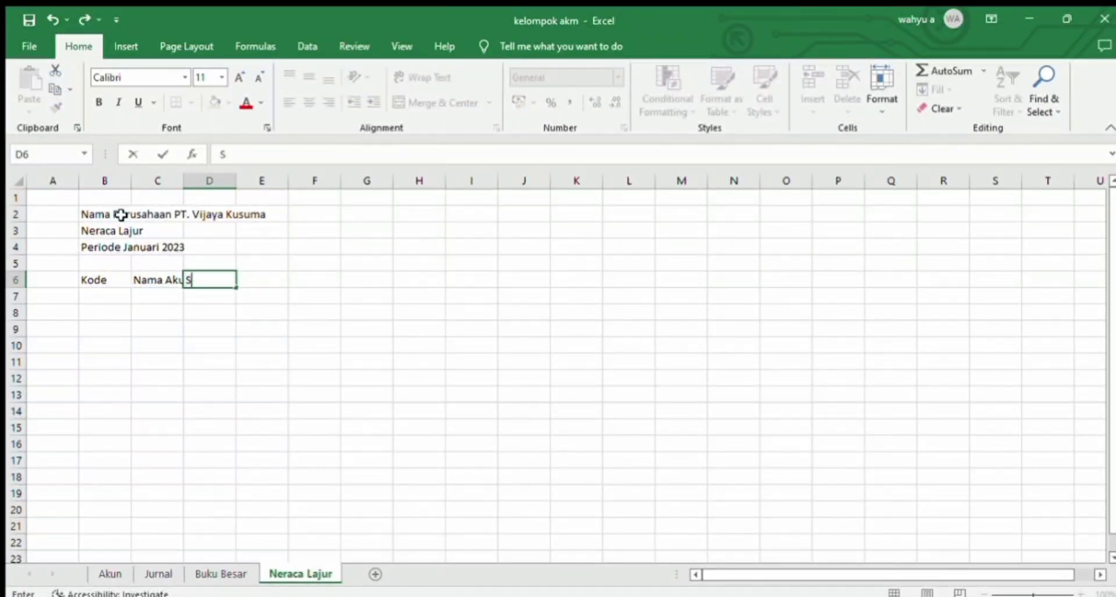
pyautogui.write('SN')
pyautogui.press('Tab')
pyautogui.write('POS')
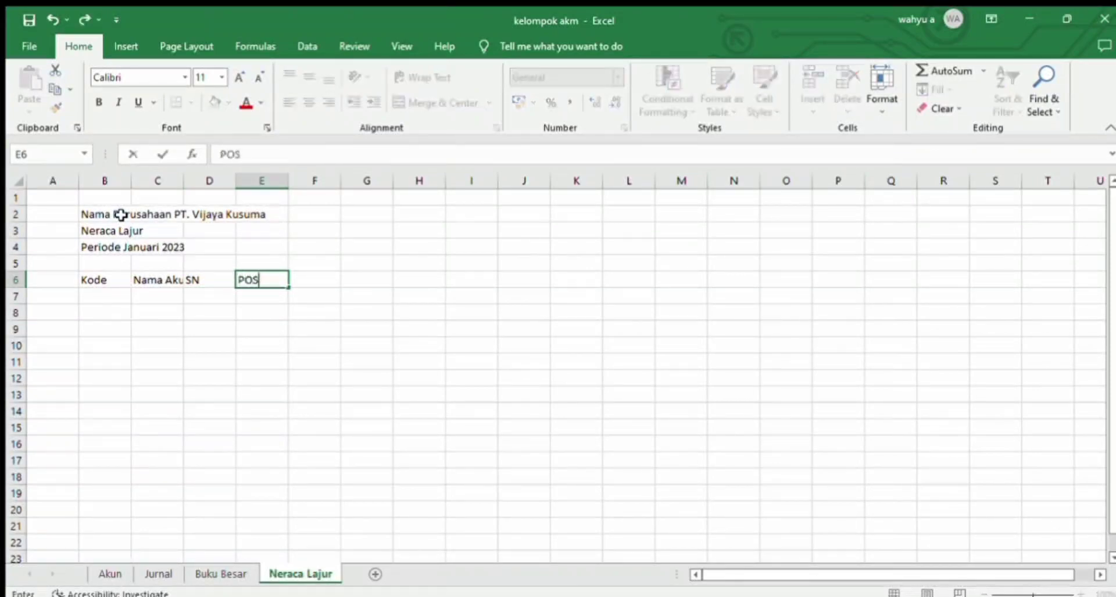
# Step: Enter the headings "Saldo Awal" in F6, "Neraca Saldo" in H6 and "Penyesuaian" in J6
pyautogui.press('Tab')
pyautogui.write('Saldo Awa')
pyautogui.press('Tab')
pyautogui.press('Tab')
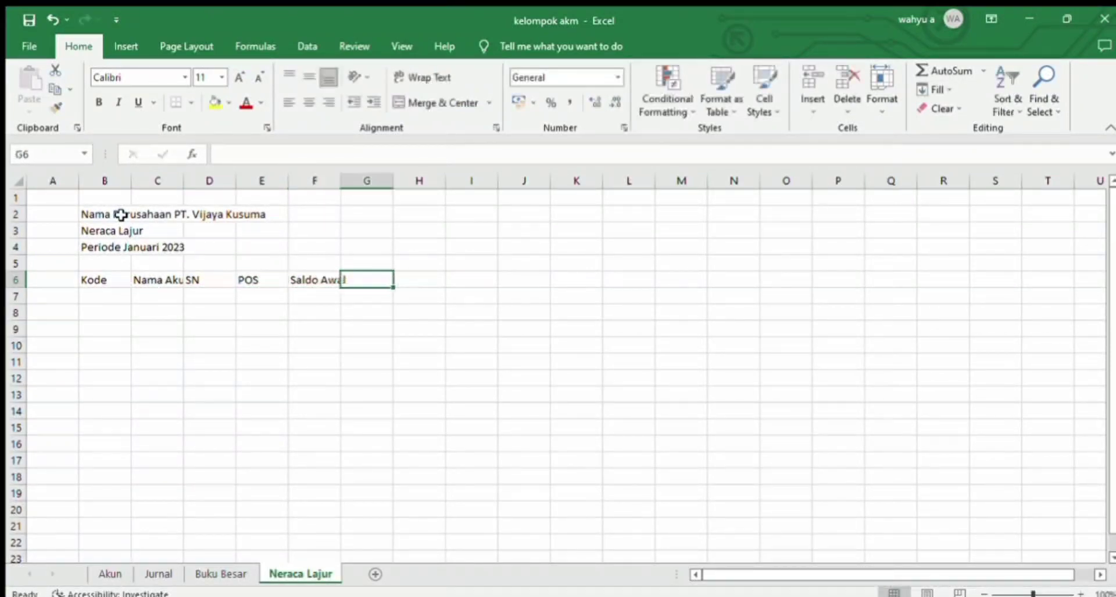
pyautogui.write('Neraca Saldo')
pyautogui.press('Tab')
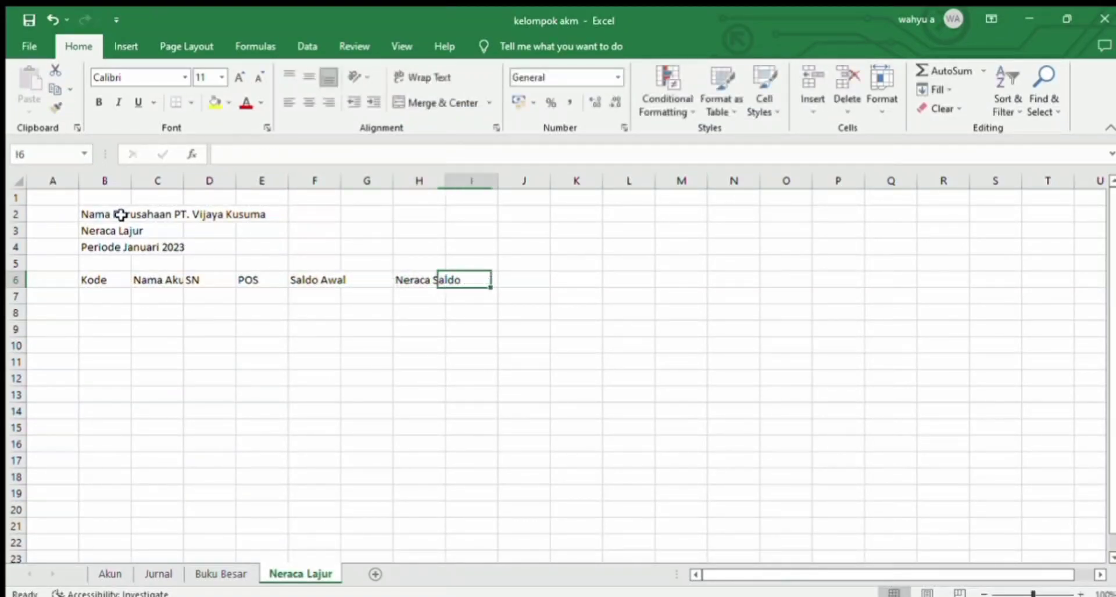
pyautogui.press('Tab')
pyautogui.write('Penyesuaian')
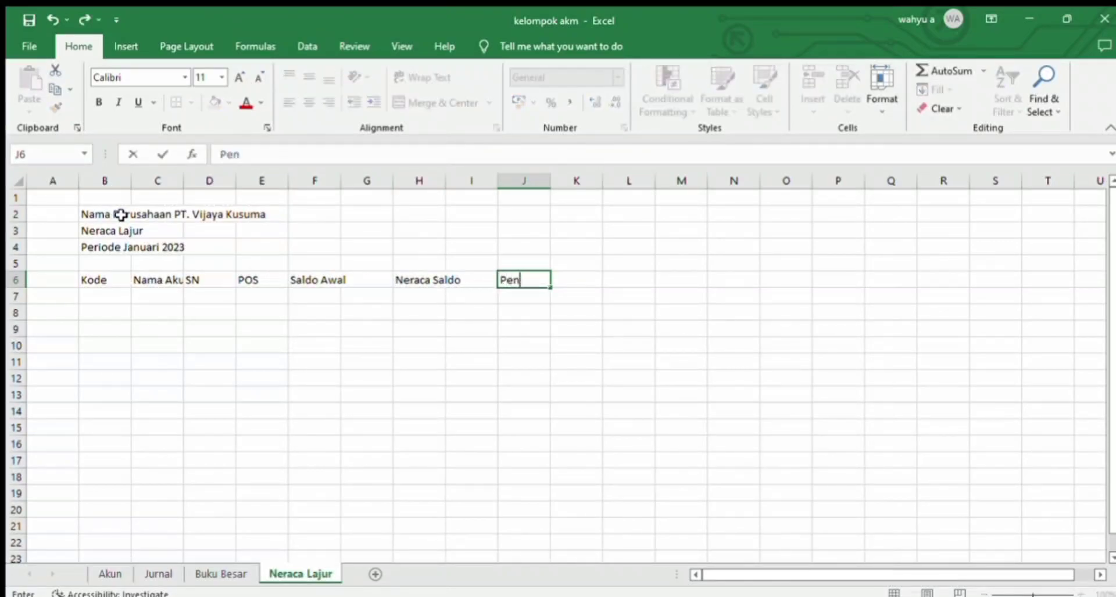
# Step: Enter the headings "NS Setelah Disesuaikan" in L6, "Laba Rugi" in N6 and "Neraca" in P6
pyautogui.press('Tab')
pyautogui.press('Tab')
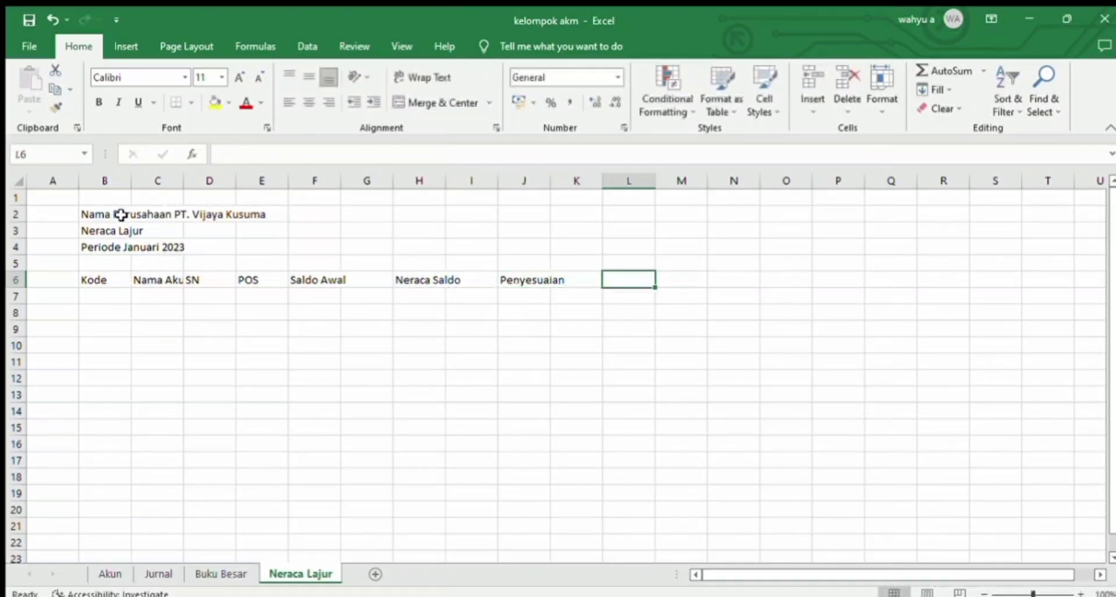
pyautogui.write('NS Setelah Disesuaik')
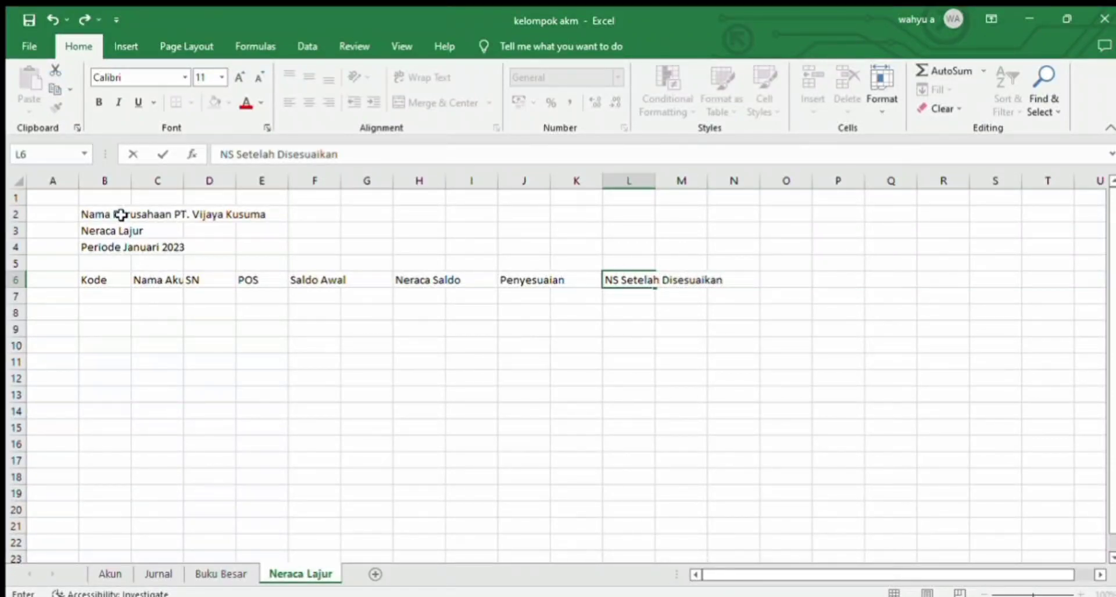
pyautogui.press('Tab')
pyautogui.press('Tab')
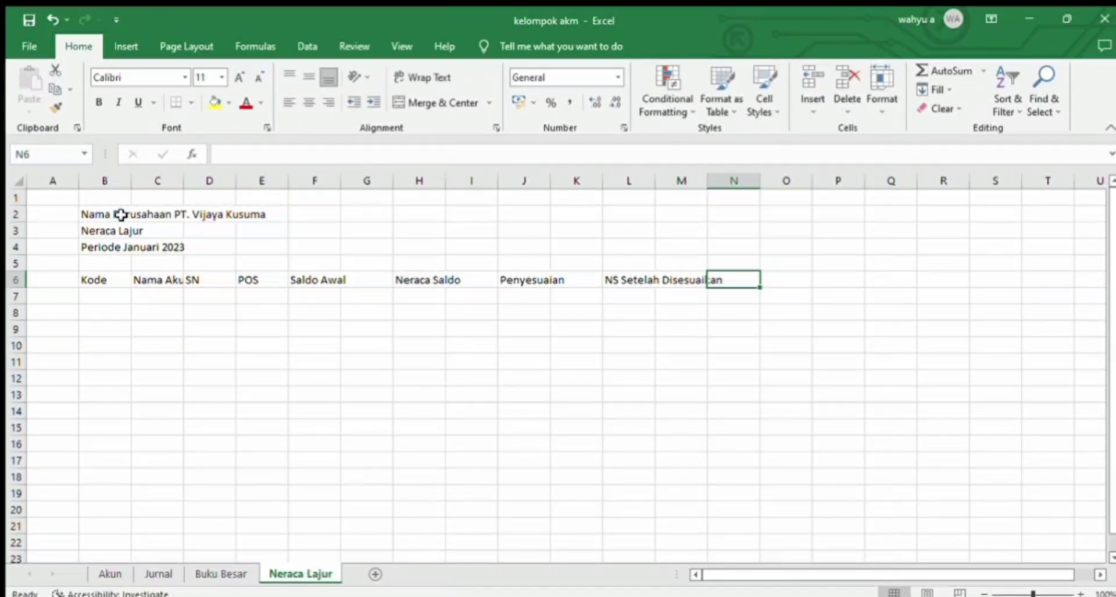
pyautogui.write('Laba Rugi')
pyautogui.press('Tab')
pyautogui.press('Tab')
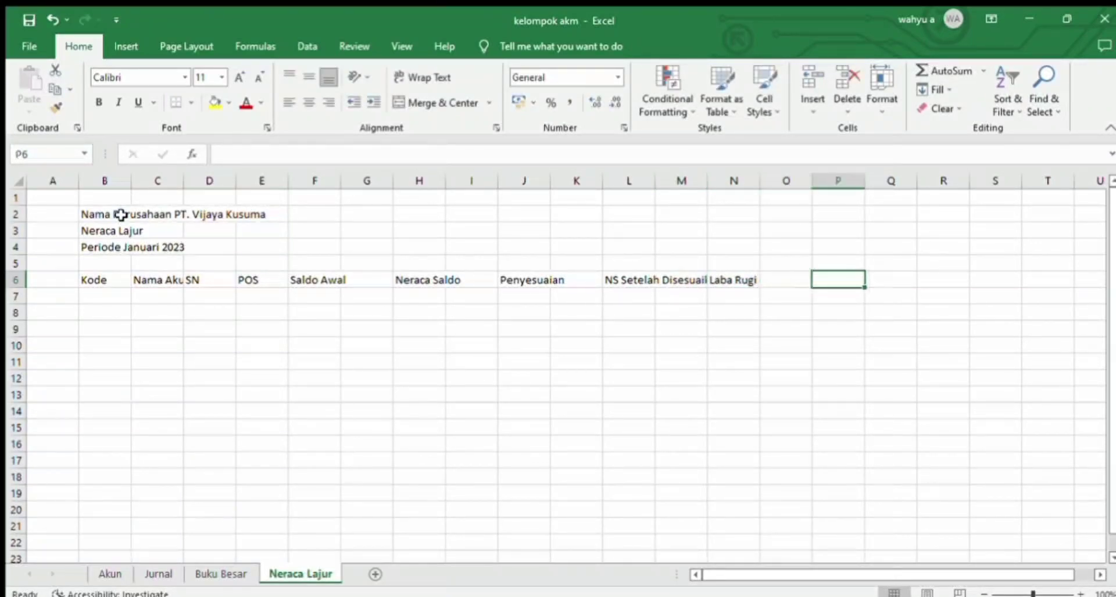
pyautogui.write('Neraca')
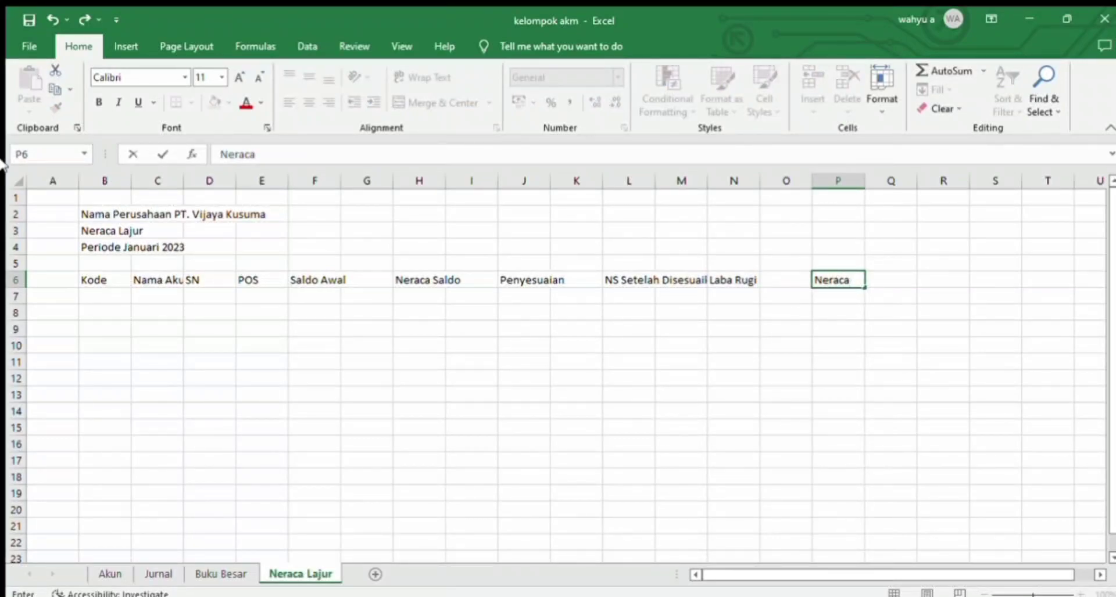
# Step: Enter the subheadings "Debet" in F7 and "Kredit" in G7 under Saldo Awal
pyautogui.click(299, 296)
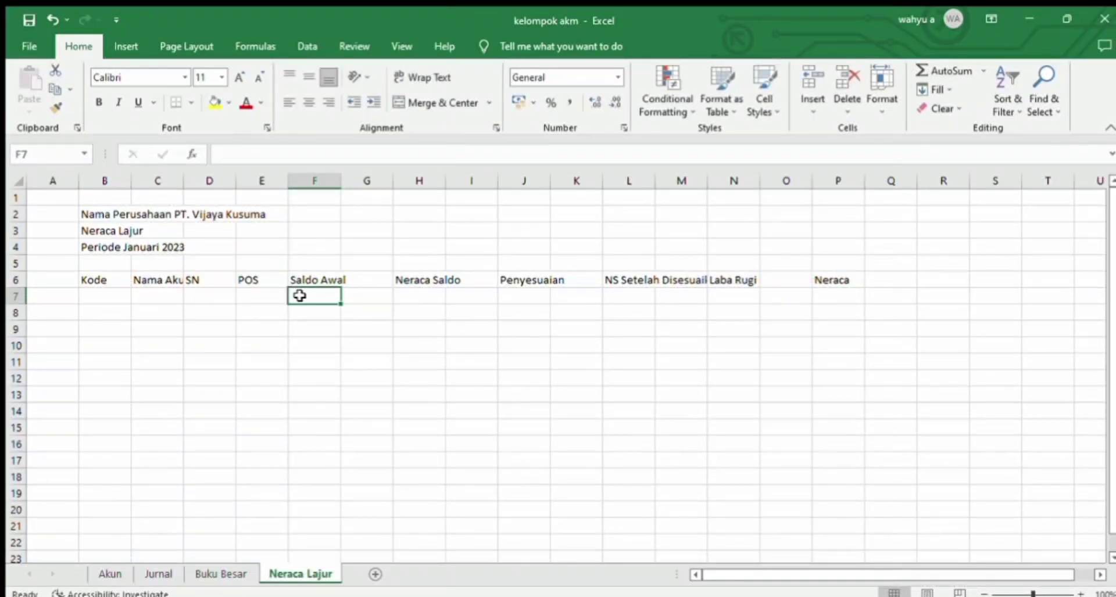
pyautogui.write('Debet')
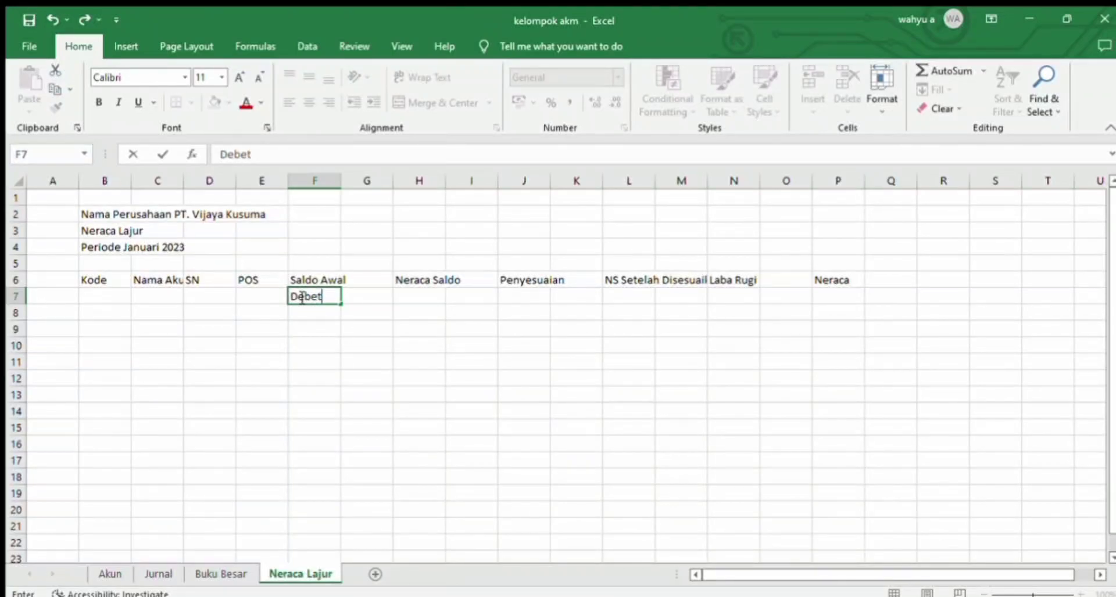
pyautogui.press('Tab')
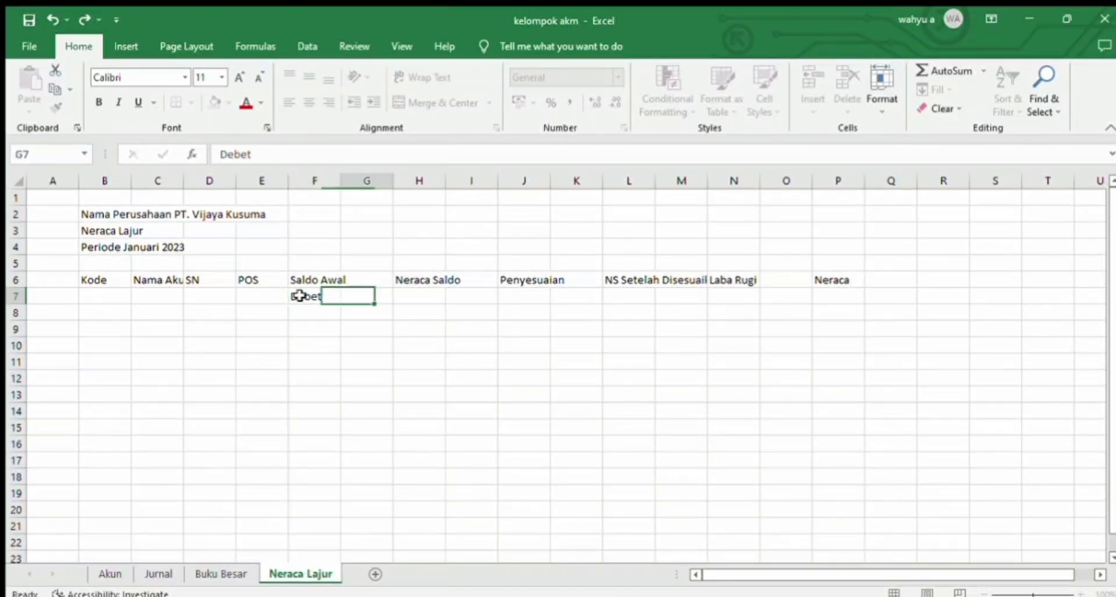
pyautogui.write('Kre')
# Step: Copy the Debet and Kredit subheadings from F7:G7 to H7:I7 under Neraca Saldo and J7:K7 under Penyesuaian
pyautogui.moveTo(299, 296); pyautogui.dragTo(358, 295)
pyautogui.hotkey('ctrl', 'c')
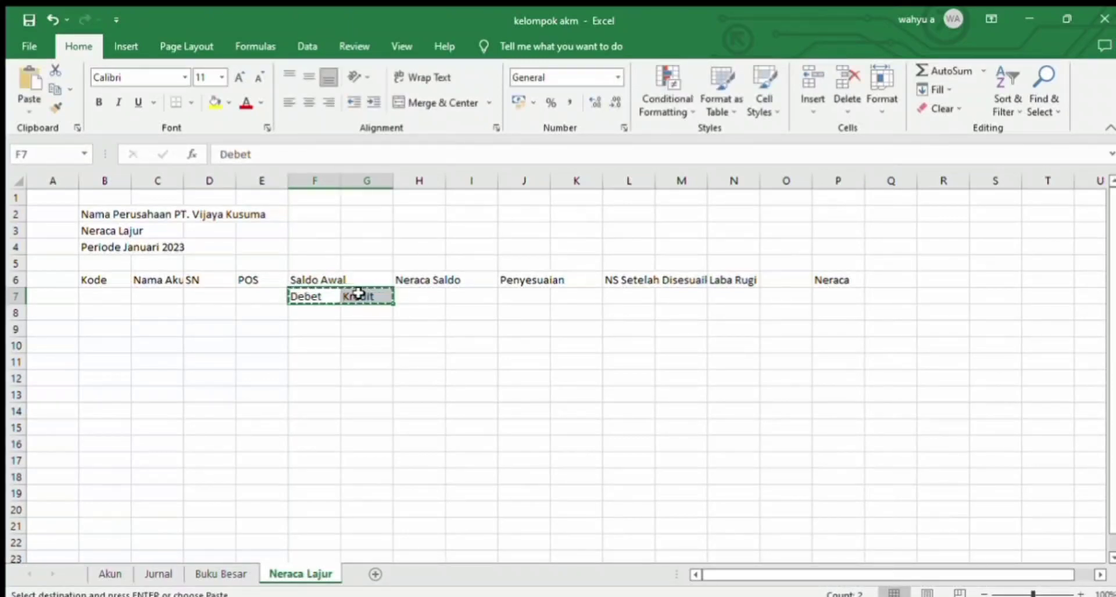
pyautogui.press('Right')
pyautogui.hotkey('ctrl', 'v')
pyautogui.press('Right')
pyautogui.press('Right')
pyautogui.press('Right')
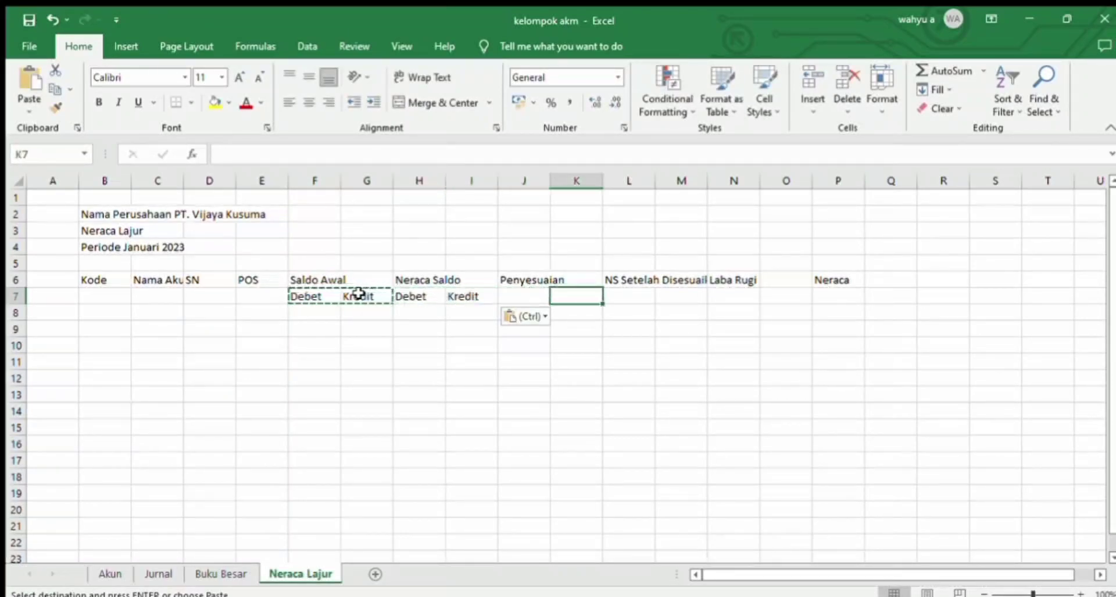
pyautogui.press('Left')
pyautogui.hotkey('ctrl', 'v')
pyautogui.press('Right')
pyautogui.press('Right')
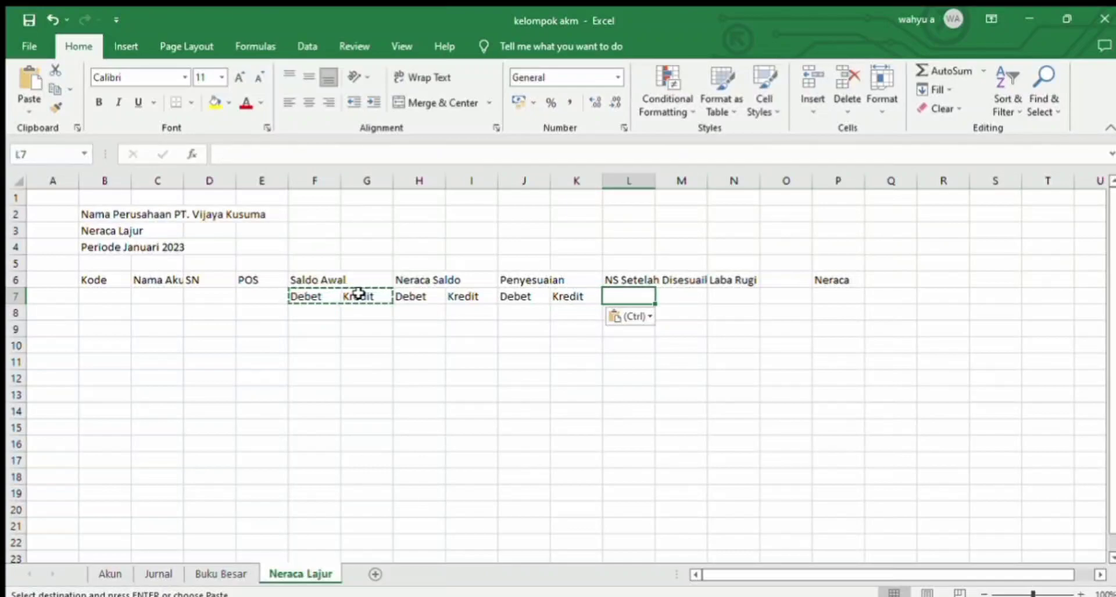
# Step: Paste the copied Debet and Kredit subheadings under NS Setelah Disesuaikan, Laba Rugi and Neraca, filling L7 to Q7
pyautogui.hotkey('ctrl', 'v')
pyautogui.press('Right')
pyautogui.press('Right')
pyautogui.hotkey('ctrl', 'v')
pyautogui.press('Right')
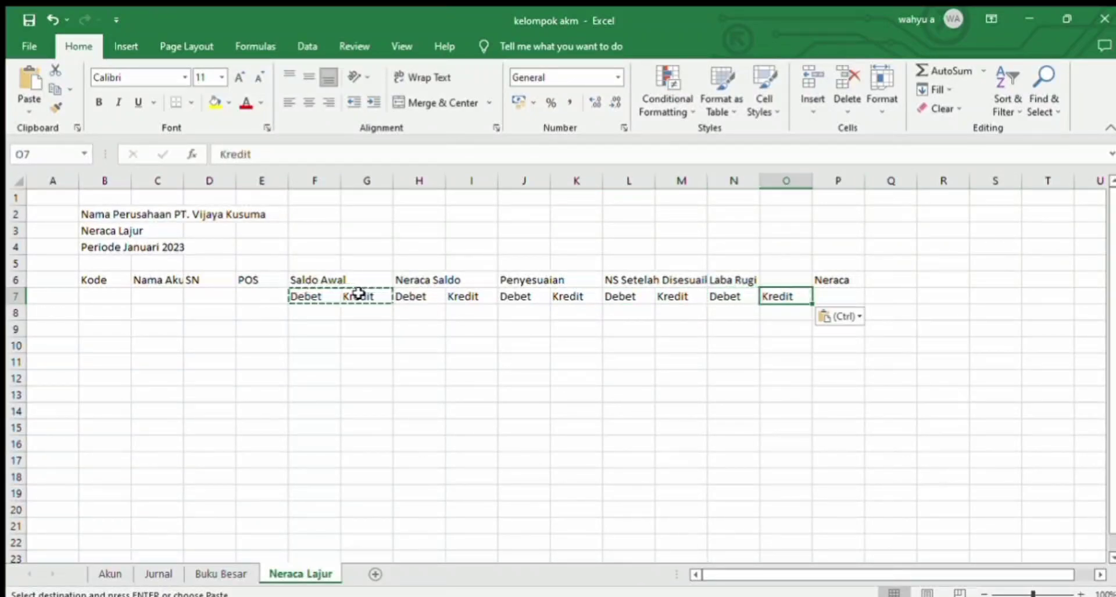
pyautogui.press('Right')
pyautogui.hotkey('ctrl', 'v')
# Step: Apply all borders to the table header range B6:Q7
pyautogui.click(107, 278)
pyautogui.moveTo(107, 278); pyautogui.dragTo(884, 294)
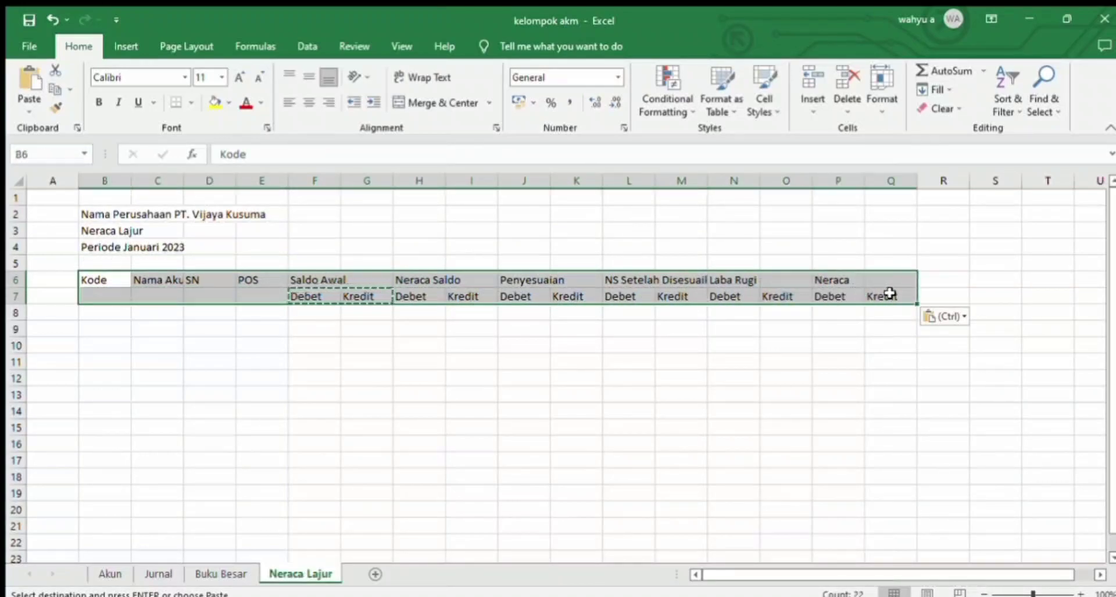
pyautogui.click(177, 102)
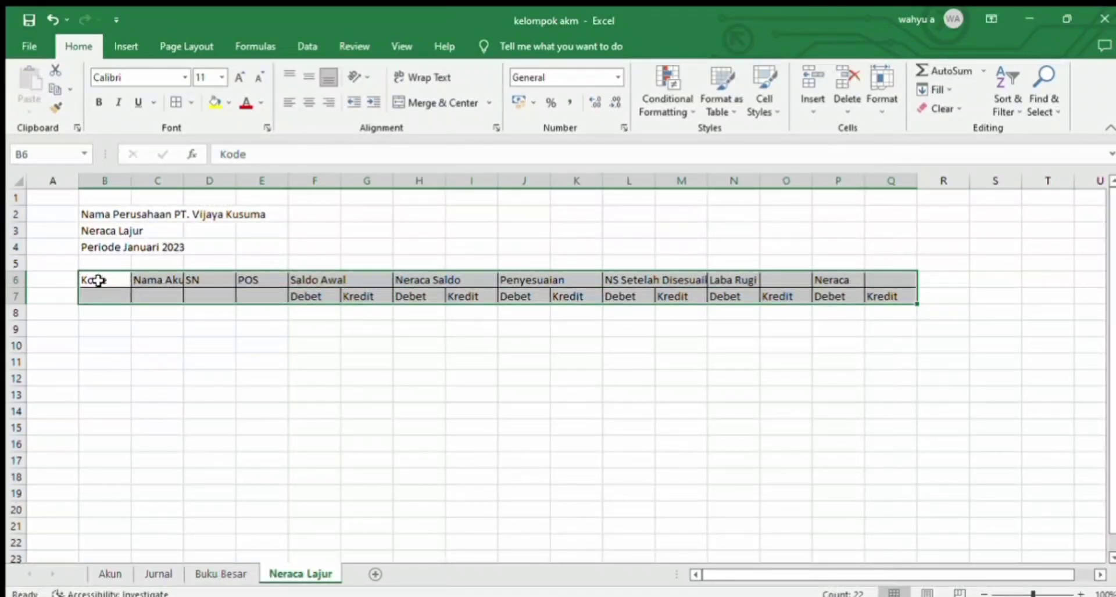
# Step: Merge and center the Kode cells B6:B7 and the Nama Akun cells C6:C7, aligning both vertically to the middle
pyautogui.moveTo(97, 280); pyautogui.dragTo(99, 294)
pyautogui.click(407, 103)
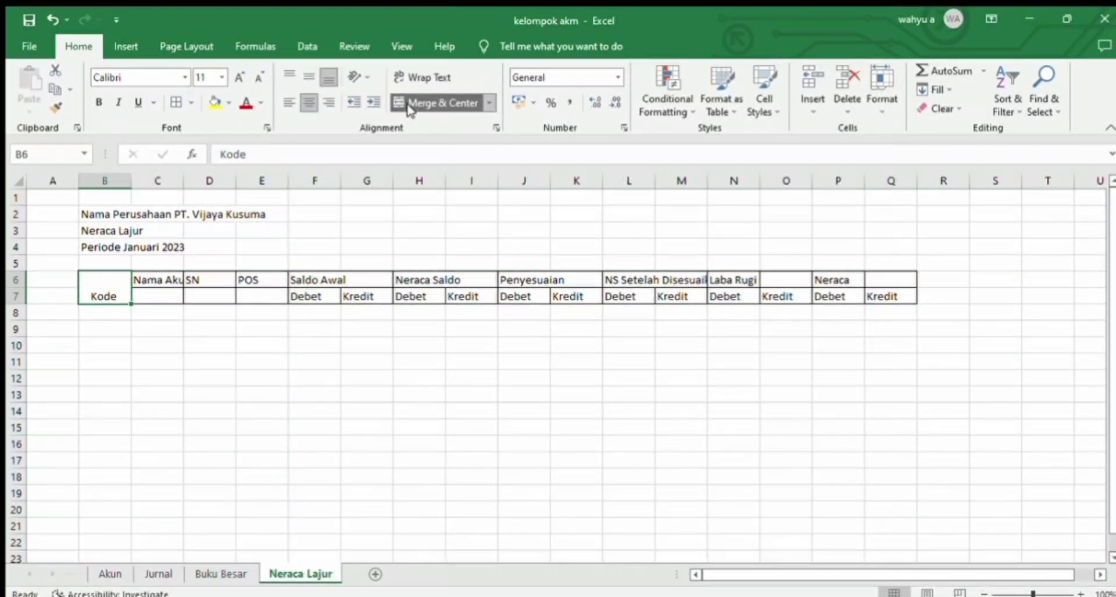
pyautogui.click(308, 77)
pyautogui.moveTo(156, 281); pyautogui.dragTo(160, 294)
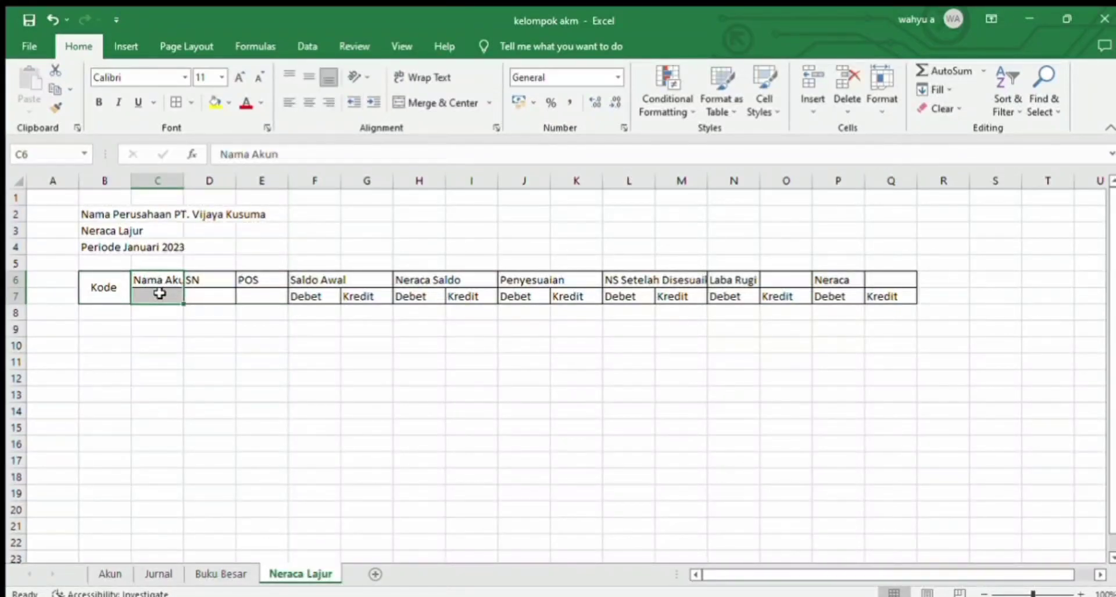
pyautogui.click(428, 108)
pyautogui.click(308, 77)
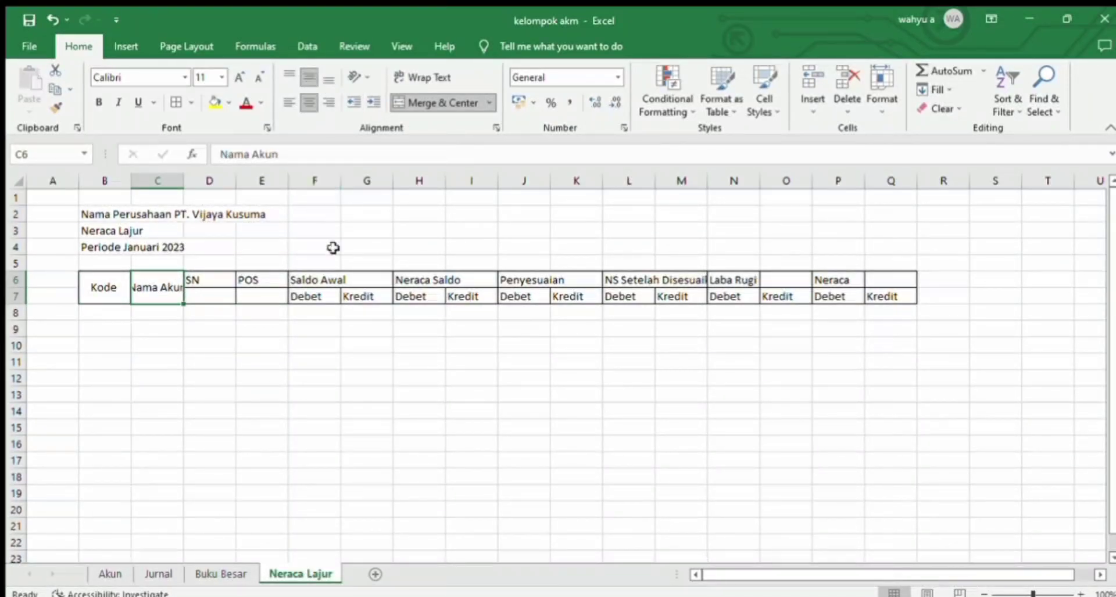
# Step: Merge and center the SN cells D6:D7 and the POS cells E6:E7, aligning both vertically to the middle
pyautogui.moveTo(196, 281); pyautogui.dragTo(200, 294)
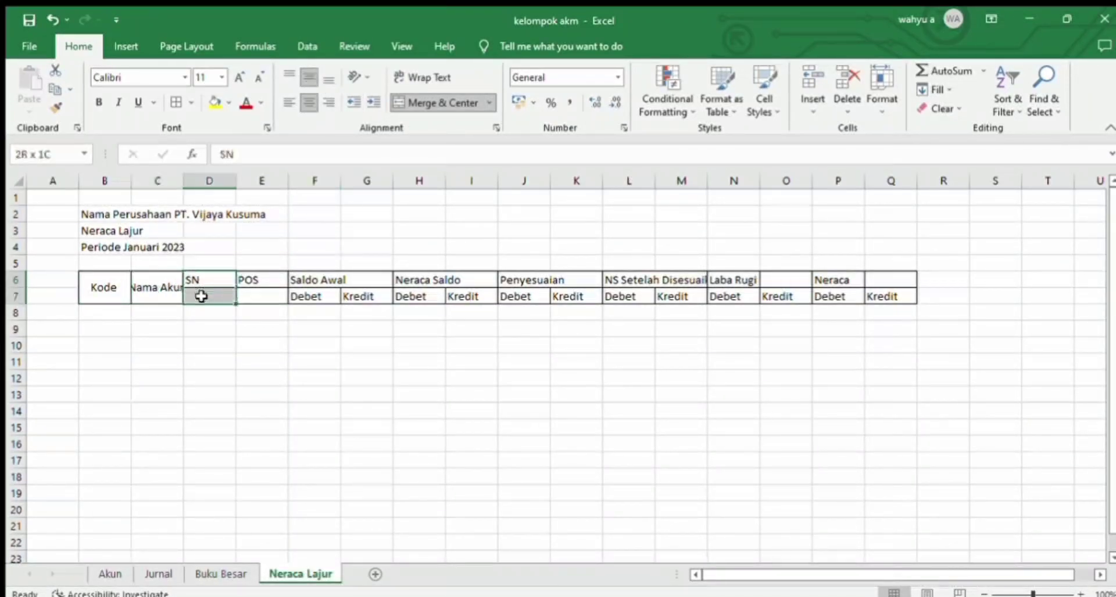
pyautogui.click(439, 102)
pyautogui.click(308, 76)
pyautogui.moveTo(273, 279); pyautogui.dragTo(272, 292)
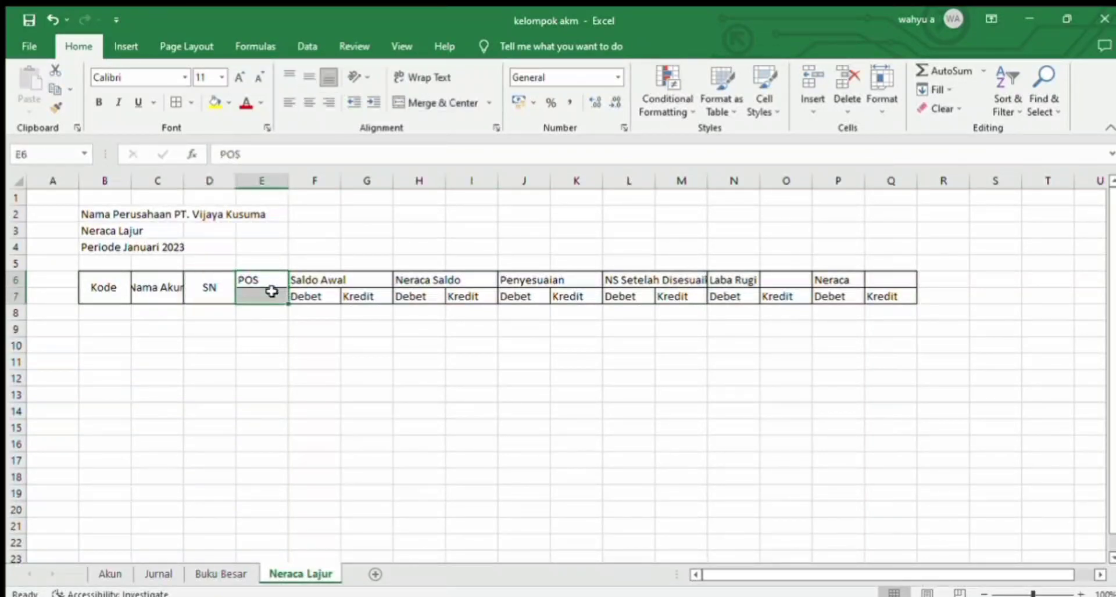
pyautogui.click(438, 103)
pyautogui.click(308, 77)
# Step: Merge and center the headings Saldo Awal across F6:G6, Neraca Saldo across H6:I6 and Penyesuaian across J6:K6
pyautogui.moveTo(343, 284); pyautogui.dragTo(471, 281)
pyautogui.click(438, 102)
pyautogui.click(439, 103)
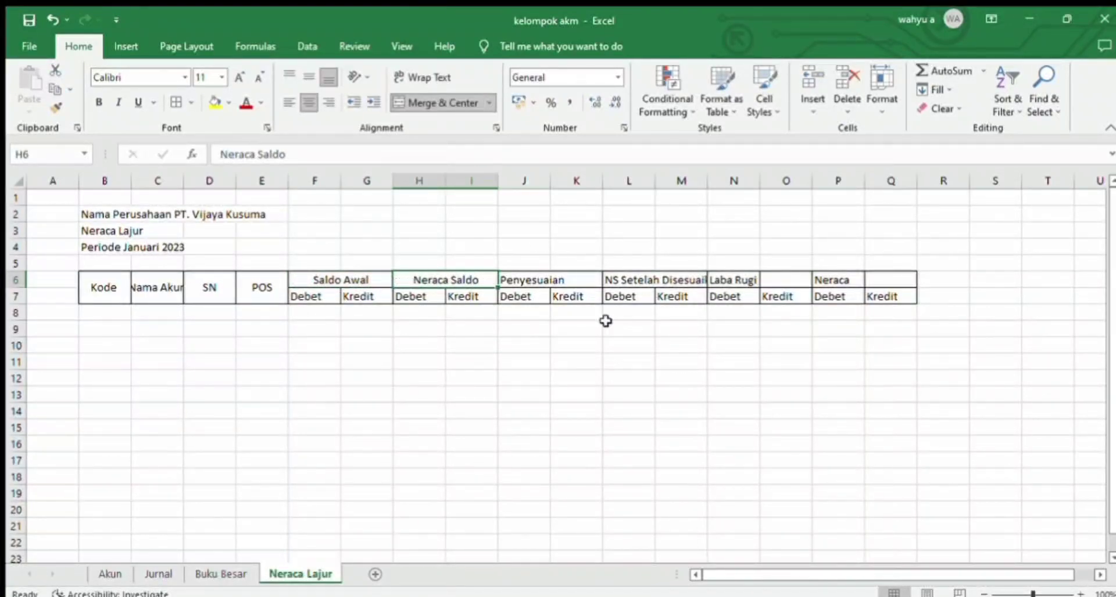
pyautogui.moveTo(573, 277); pyautogui.dragTo(545, 282)
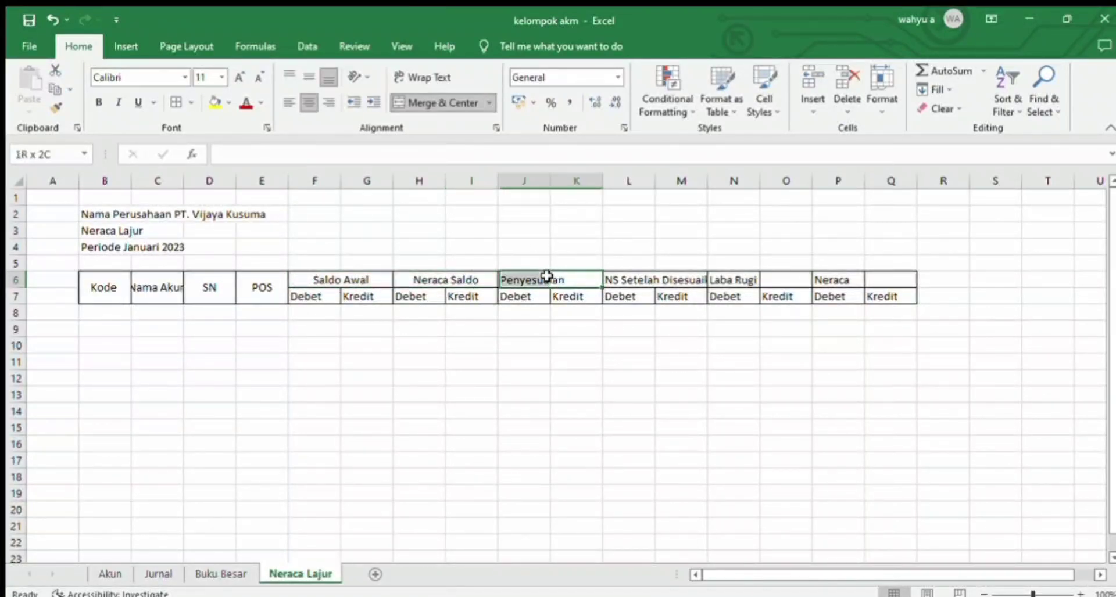
pyautogui.click(431, 100)
# Step: Merge and center the headings NS Setelah Disesuaikan across L6:M6, Laba Rugi across N6:O6 and Neraca across P6:Q6
pyautogui.moveTo(699, 280); pyautogui.dragTo(648, 279)
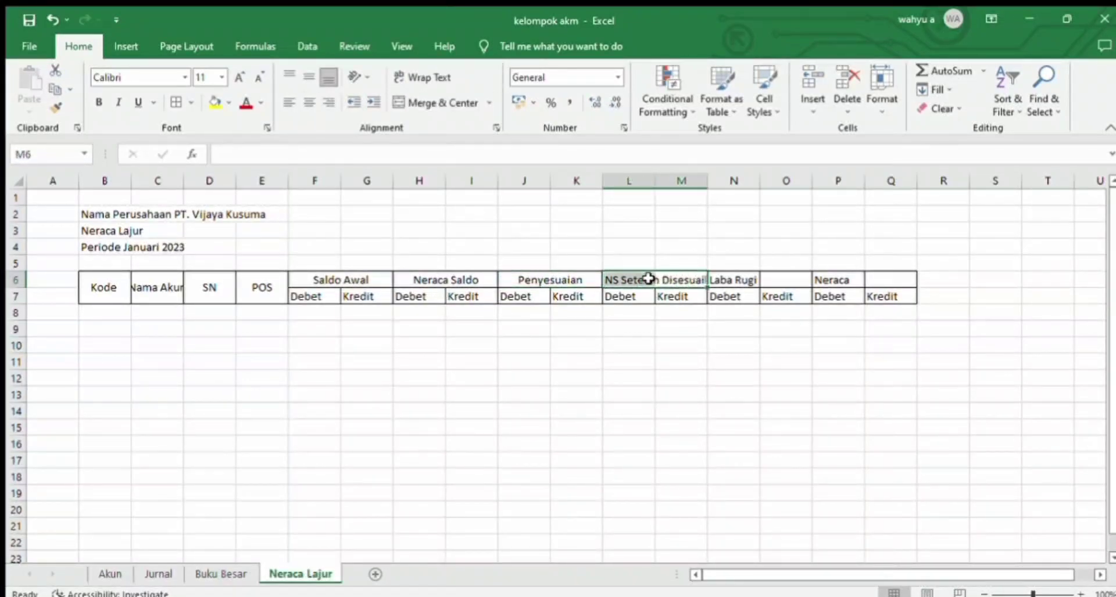
pyautogui.click(459, 102)
pyautogui.moveTo(785, 280); pyautogui.dragTo(739, 282)
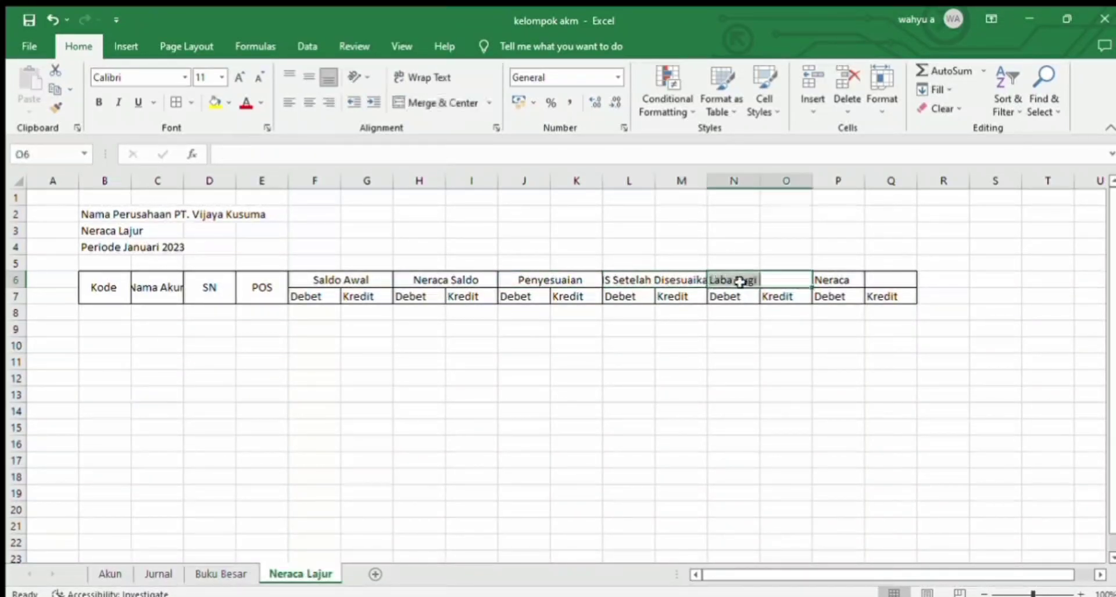
pyautogui.click(445, 102)
pyautogui.moveTo(872, 279); pyautogui.dragTo(855, 280)
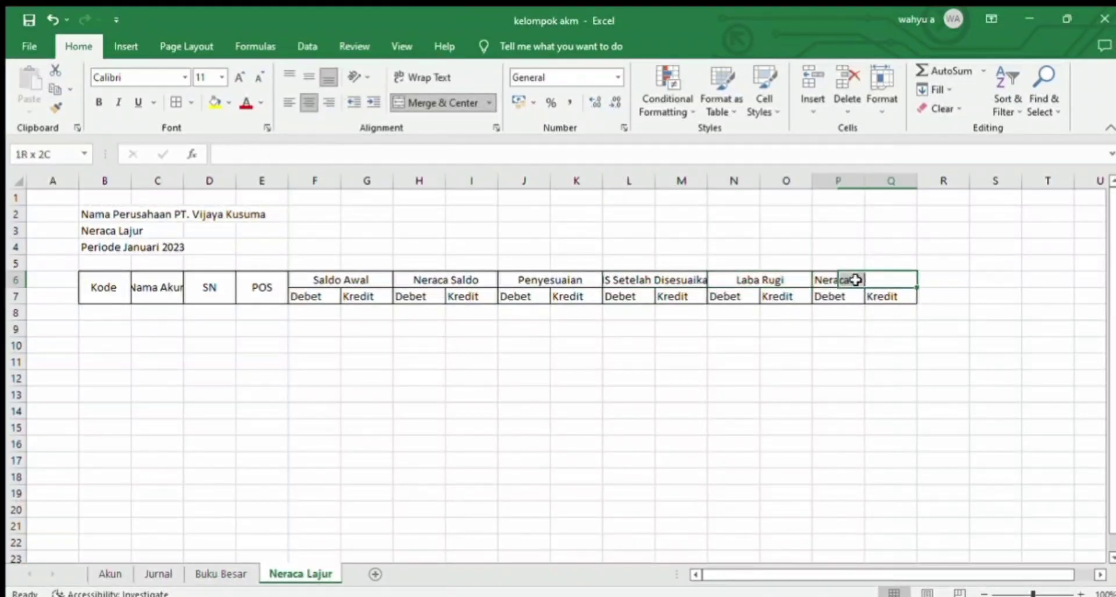
pyautogui.click(452, 106)
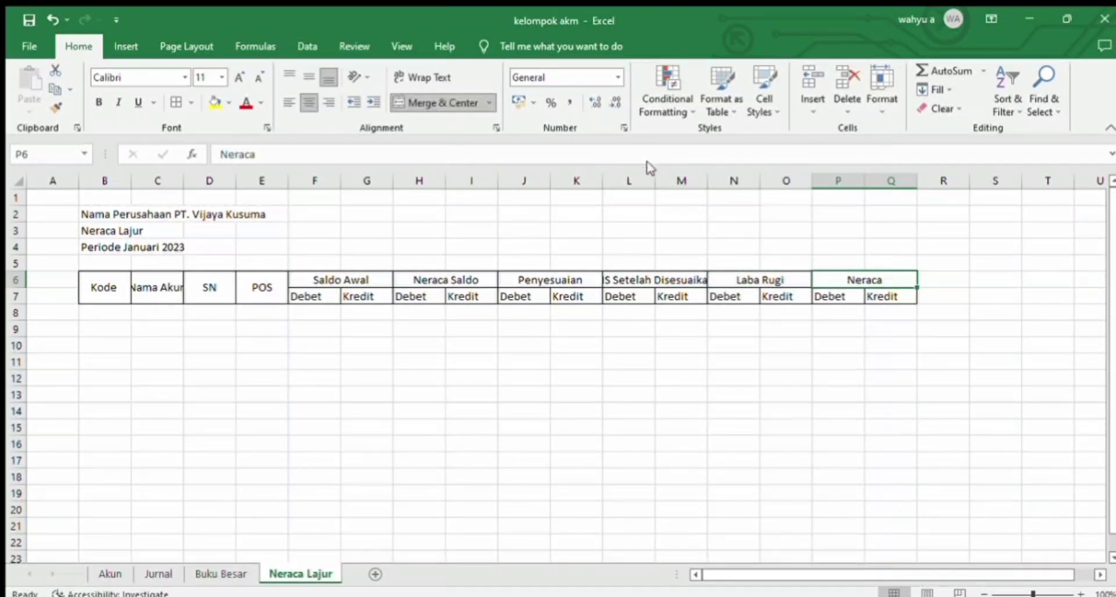
# Step: Widen columns L and M to fit the NS Setelah Disesuaikan heading, and widen column C for the account names
pyautogui.moveTo(656, 183); pyautogui.dragTo(735, 181)
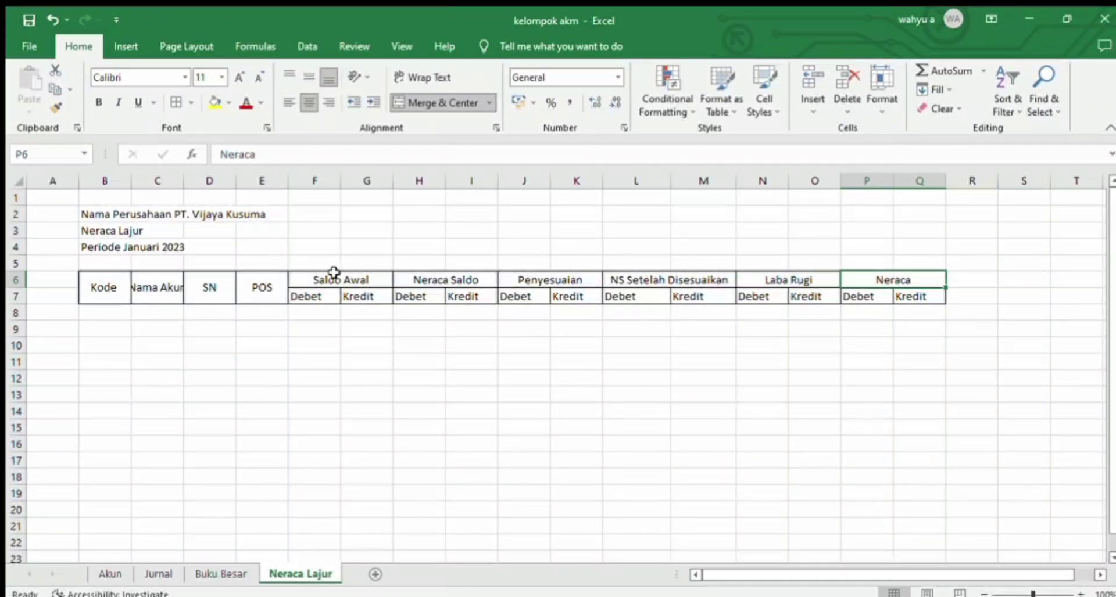
pyautogui.moveTo(182, 181); pyautogui.dragTo(287, 189)
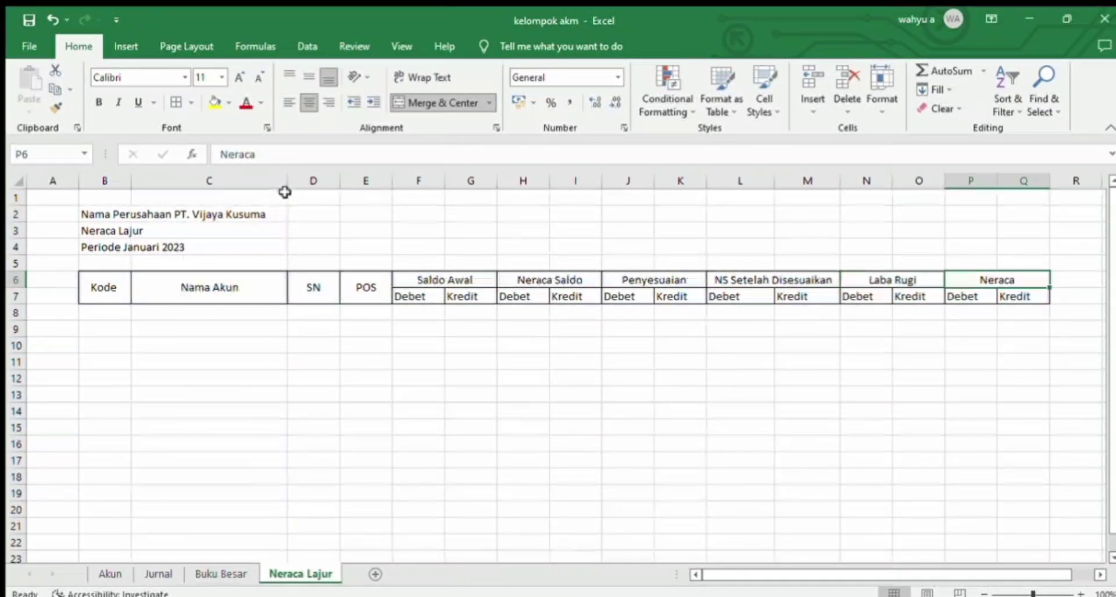
# Step: Apply all borders to the table body range B8:Q45
pyautogui.click(110, 314)
pyautogui.moveTo(117, 311); pyautogui.dragTo(951, 304)
pyautogui.moveTo(959, 357); pyautogui.dragTo(998, 315)
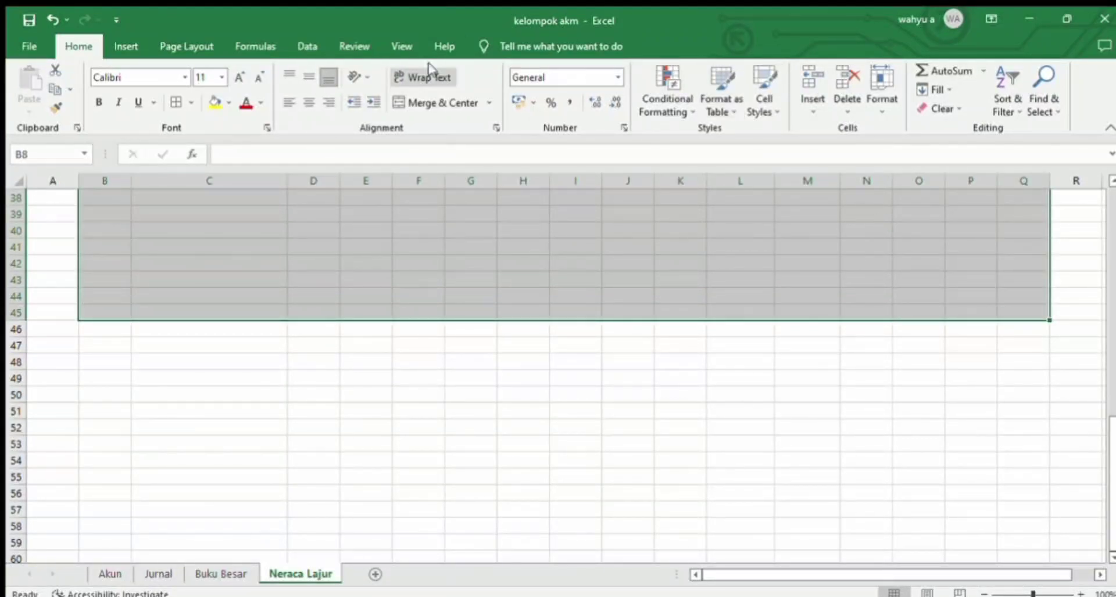
pyautogui.click(176, 102)
pyautogui.scroll(12, 138, 305)
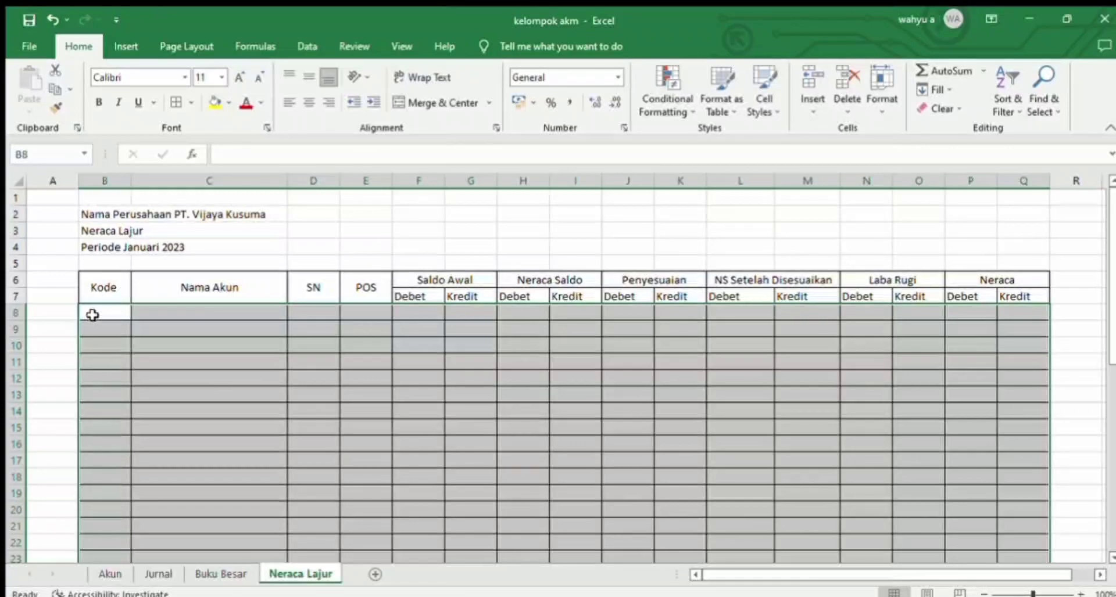
# Step: Copy all account codes from the Akun sheet, ending with 8-100, into B8:B45 of the Neraca Lajur sheet
pyautogui.click(93, 314)
pyautogui.click(111, 573)
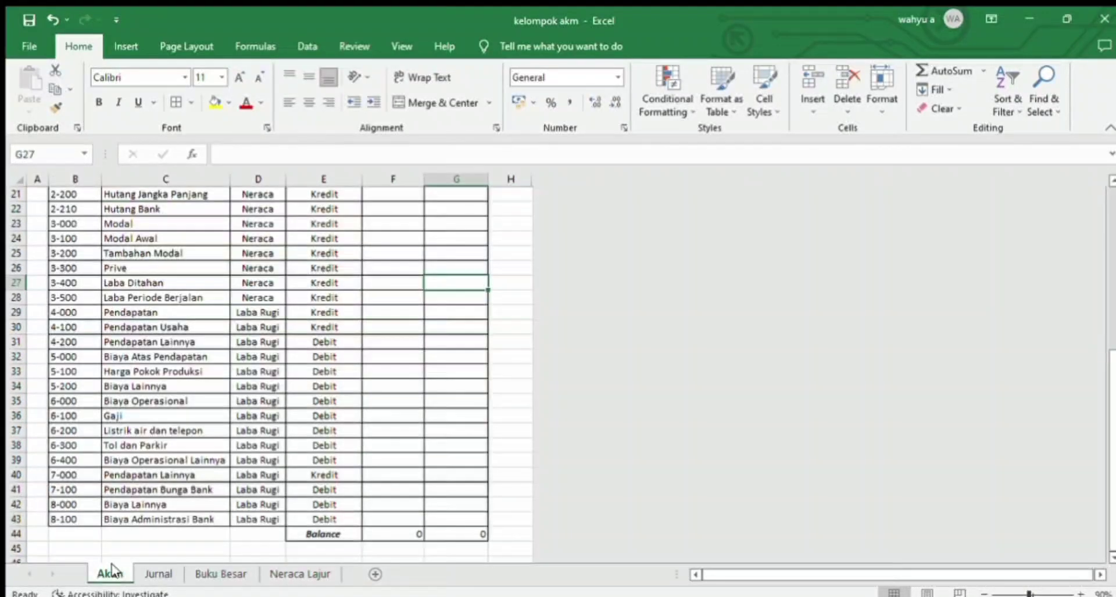
pyautogui.click(61, 518)
pyautogui.press('Up')
pyautogui.press('Up')
pyautogui.press('Up')
pyautogui.press('Up')
pyautogui.press('Up')
pyautogui.press('Up')
pyautogui.press('Up')
pyautogui.press('Up')
pyautogui.press('Up')
pyautogui.press('Up')
pyautogui.press('Up')
pyautogui.press('Up')
pyautogui.press('Up')
pyautogui.press('Up')
pyautogui.press('Up')
pyautogui.press('Up')
pyautogui.press('Up')
pyautogui.press('Up')
pyautogui.press('Up')
pyautogui.press('Up')
pyautogui.moveTo(60, 226); pyautogui.dragTo(65, 518)
pyautogui.hotkey('ctrl', 'c')
pyautogui.click(273, 575)
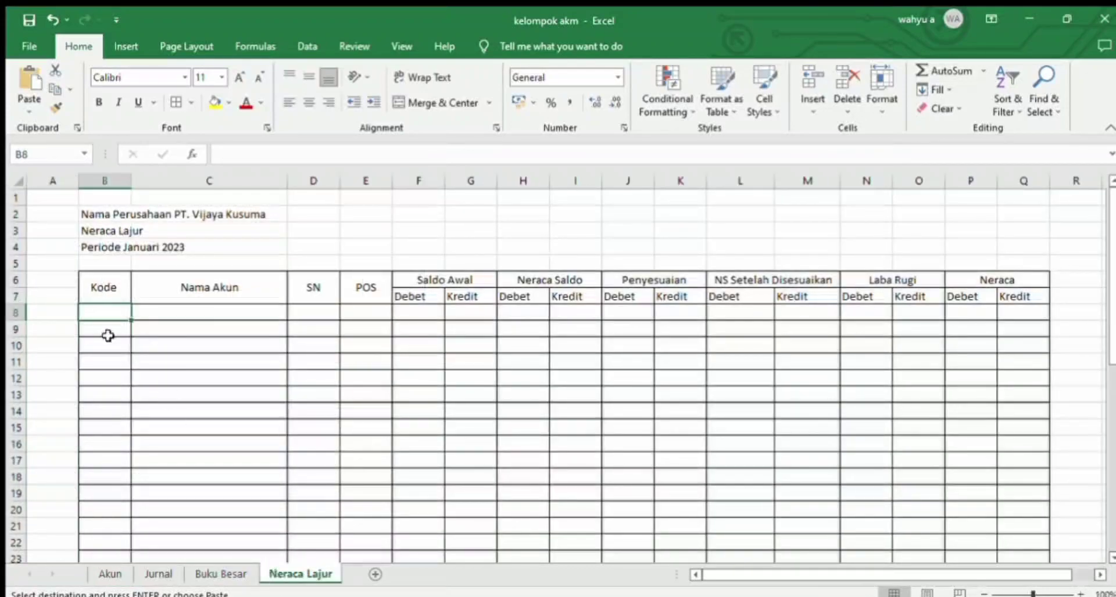
pyautogui.moveTo(94, 317); pyautogui.dragTo(118, 397)
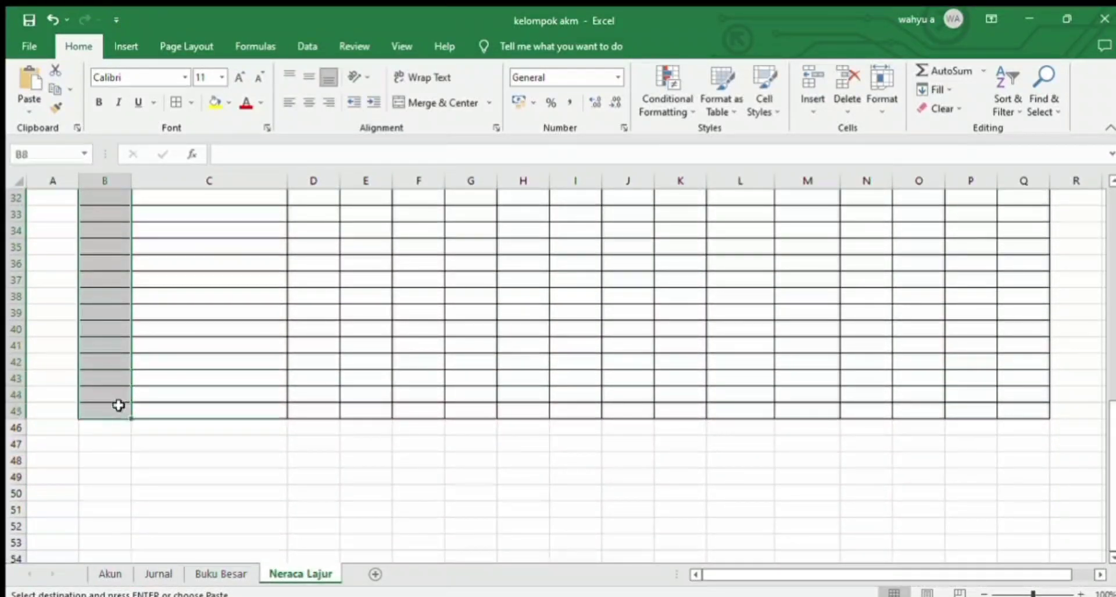
pyautogui.hotkey('ctrl', 'v')
# Step: Enter the formula =IF(B8="";"";VLOOKUP(B8;TableAkun;2;0)) in C8 to look up the account name
pyautogui.click(225, 311)
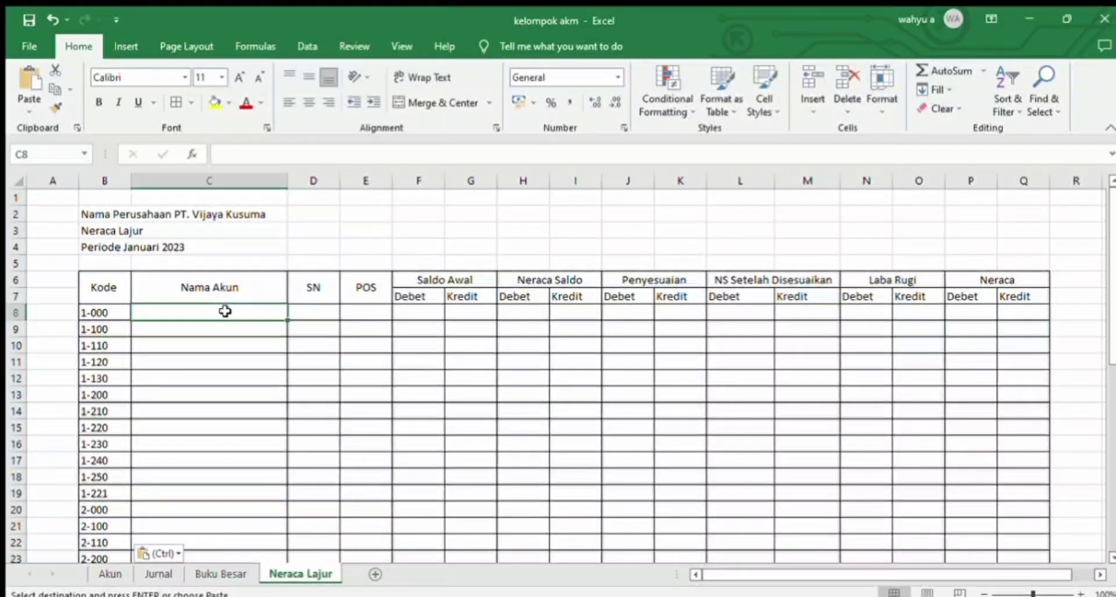
pyautogui.write('=i')
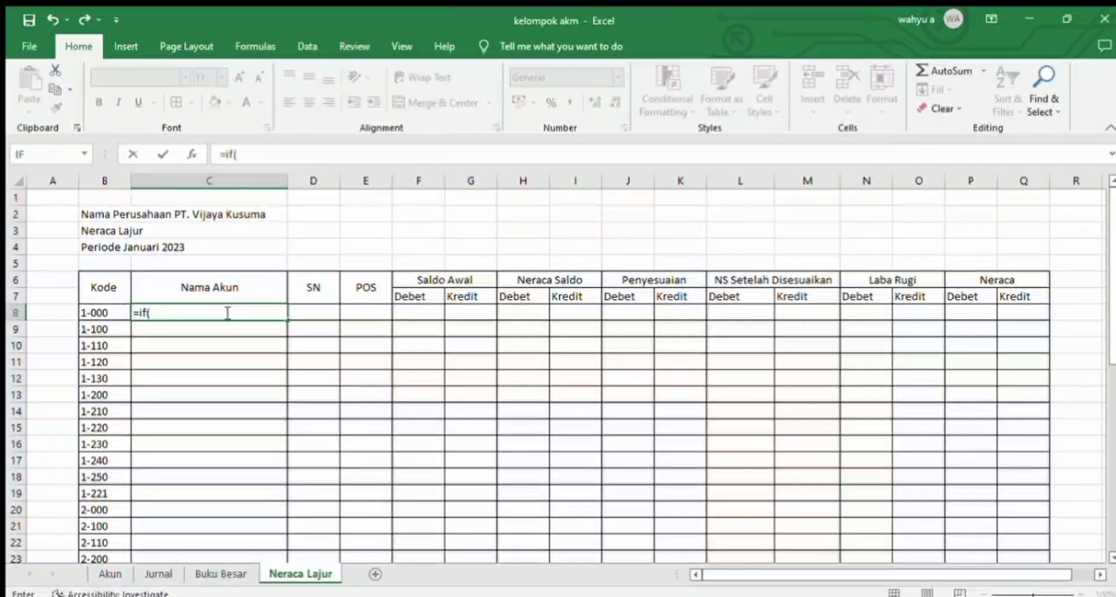
pyautogui.write('f(')
pyautogui.click(119, 312)
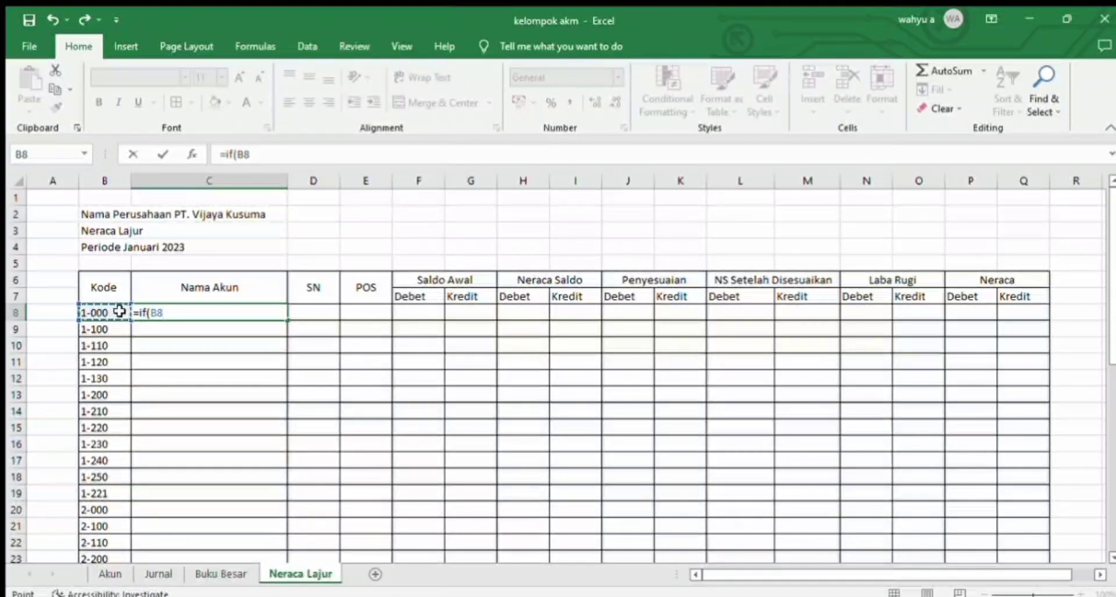
pyautogui.write('="";"";VI')
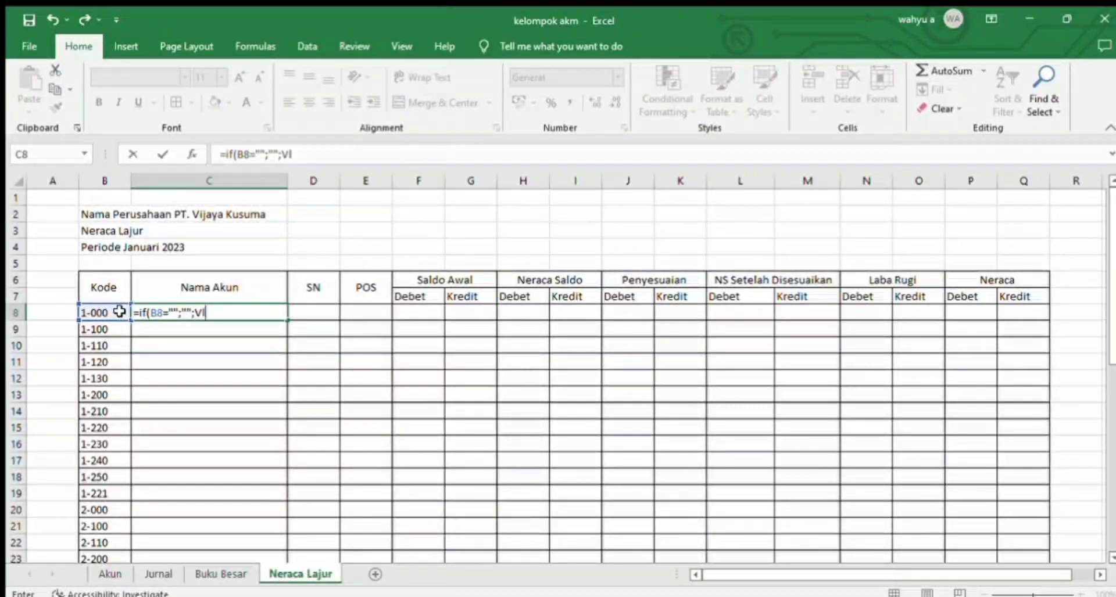
pyautogui.press('Tab')
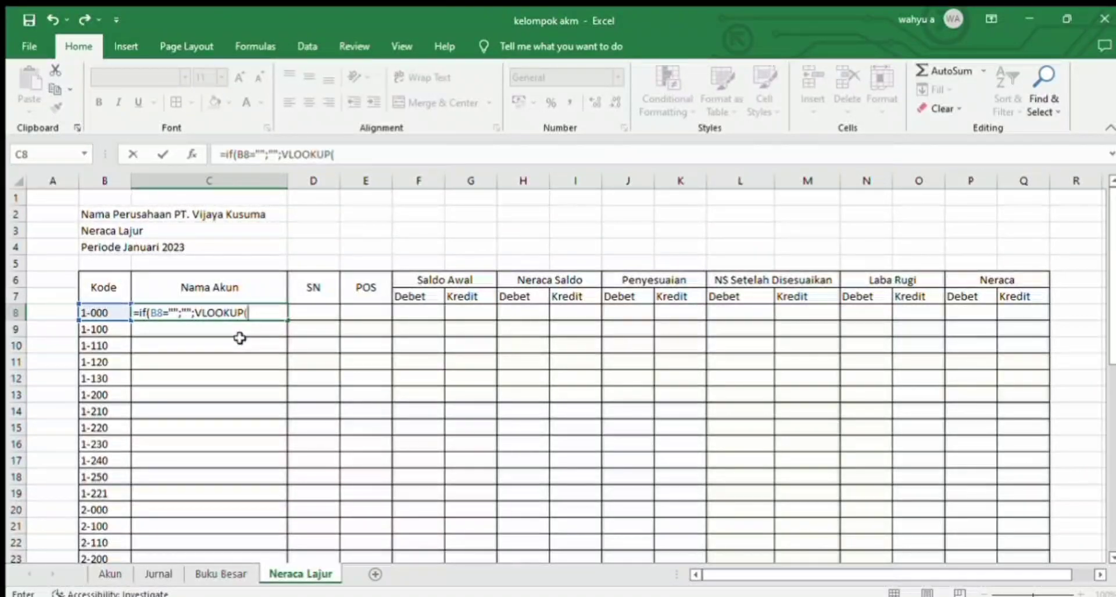
pyautogui.click(101, 308)
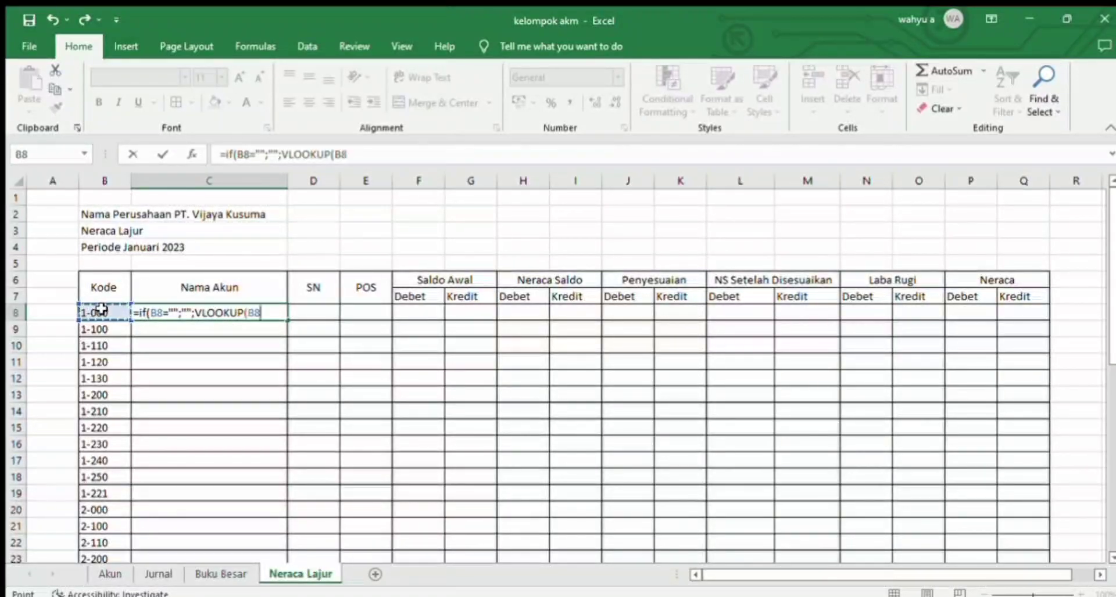
pyautogui.write(';')
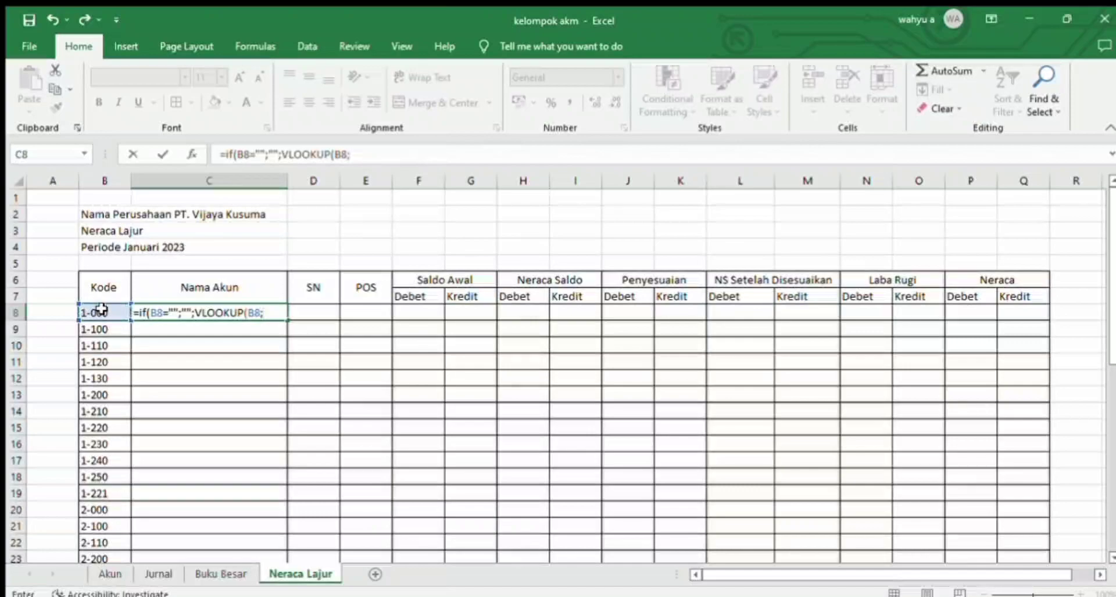
pyautogui.write('T')
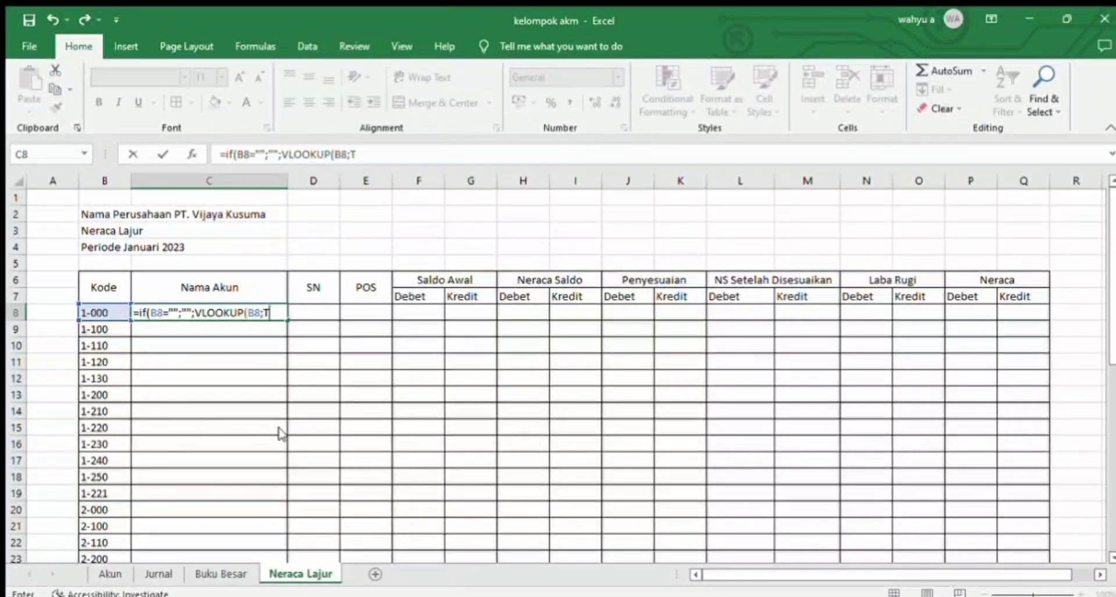
pyautogui.write('ableAkun;2;0')
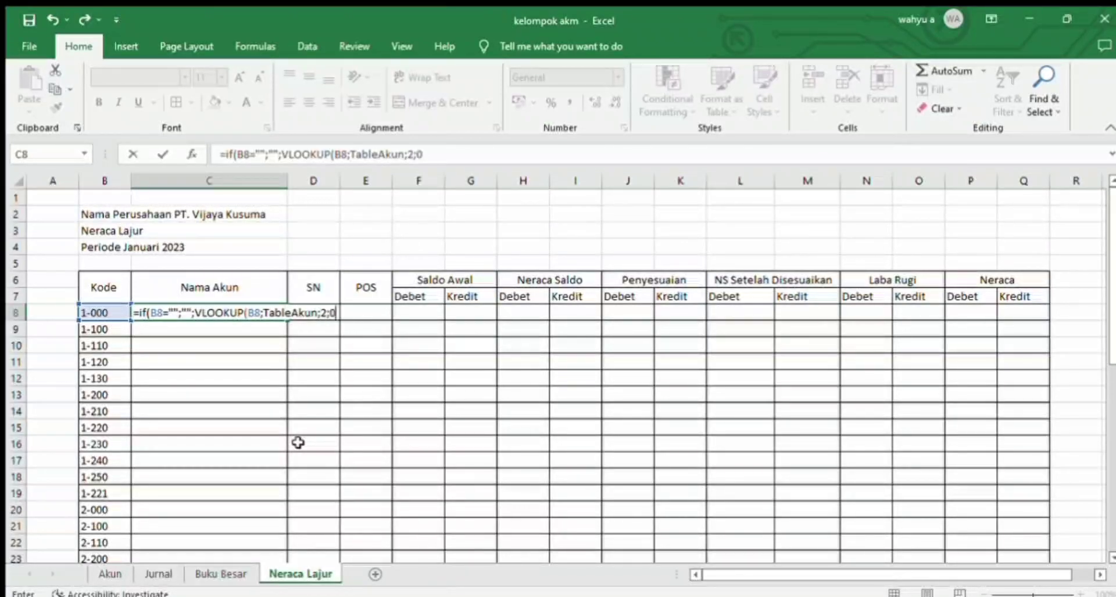
pyautogui.press('Return')
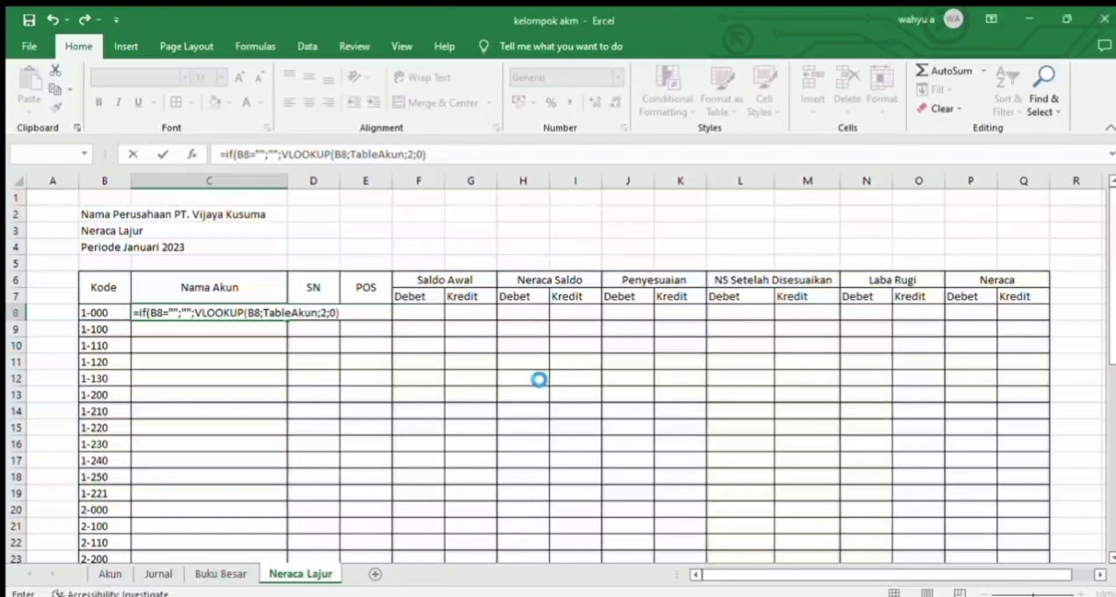
pyautogui.press('Return')
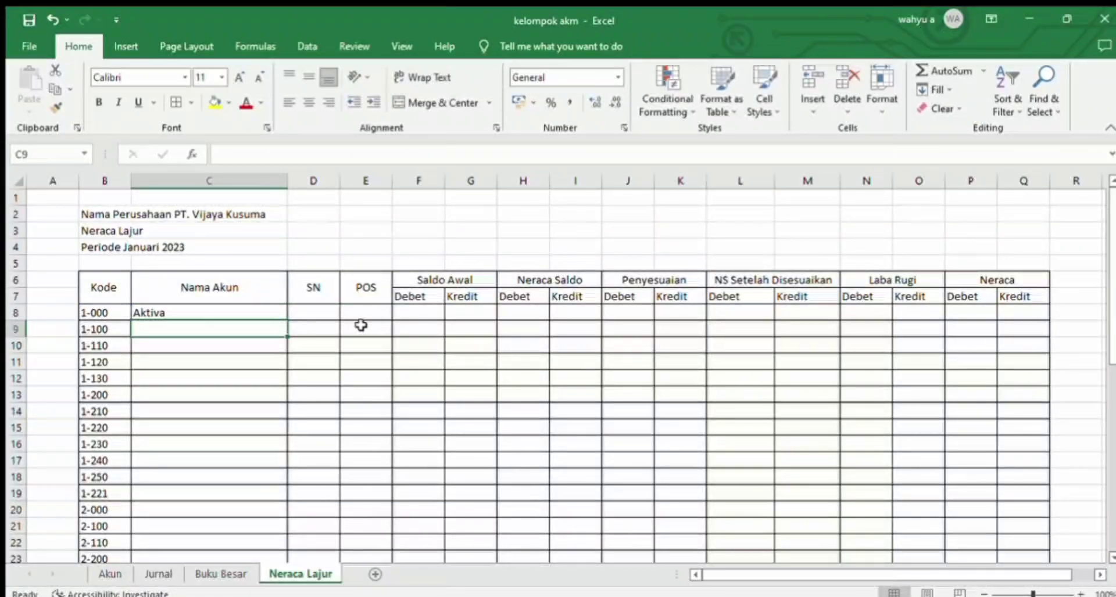
# Step: Copy the text of the lookup formula in C8, leaving the cell's contents as they are
pyautogui.click(321, 307)
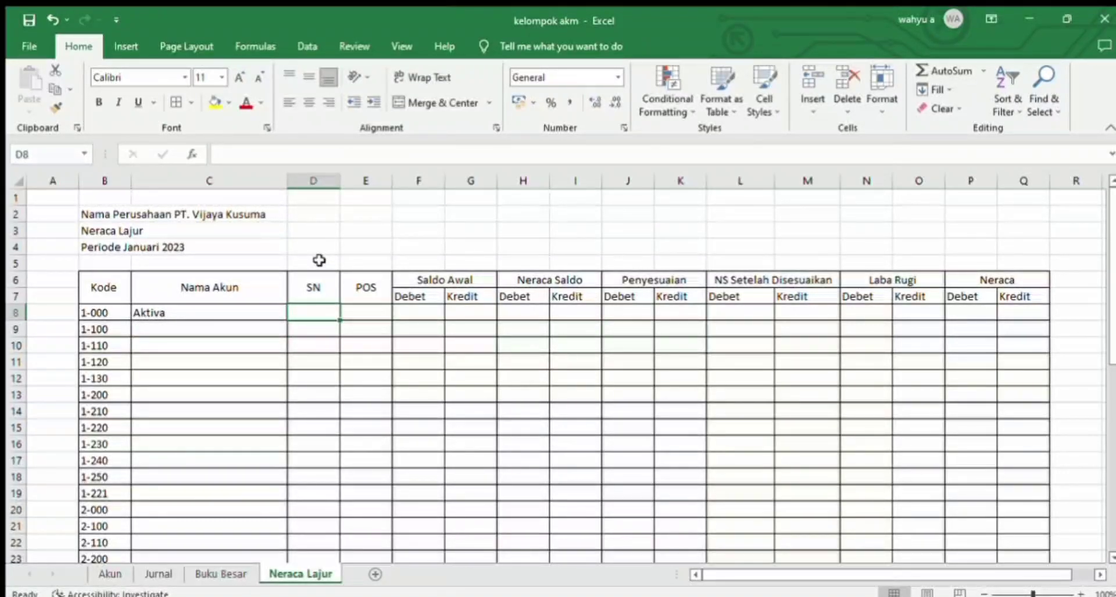
pyautogui.click(230, 312)
pyautogui.moveTo(444, 155); pyautogui.dragTo(204, 155)
pyautogui.hotkey('ctrl', 'c')
pyautogui.press('Return')
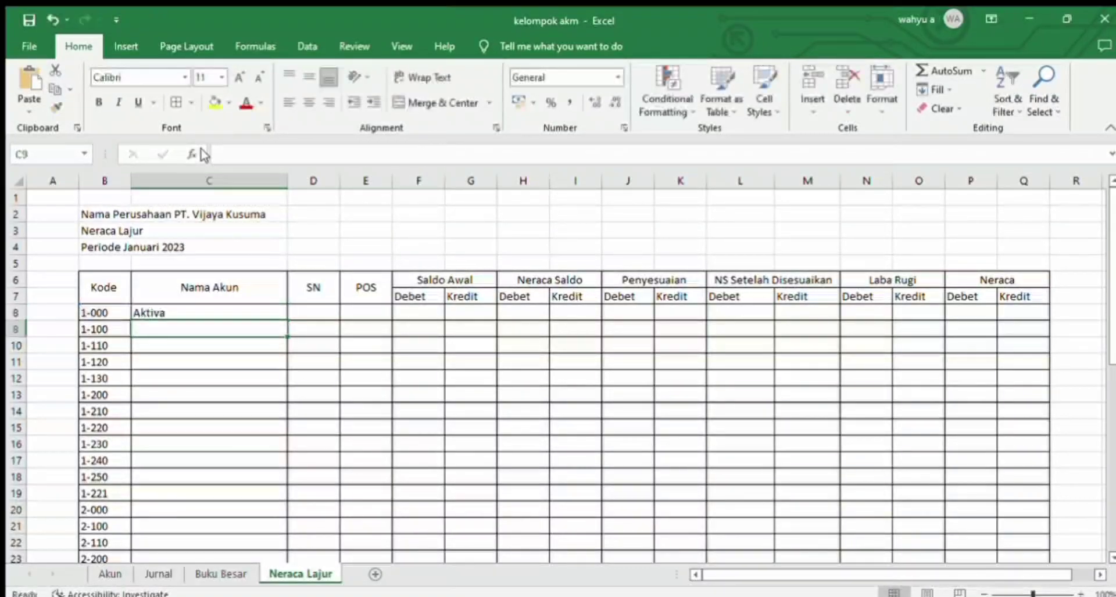
# Step: Paste the copied formula text into D8 and change its VLOOKUP column index to return the account's normal balance (Debit or Kredit)
pyautogui.click(299, 312)
pyautogui.click(311, 155)
pyautogui.hotkey('ctrl', 'v')
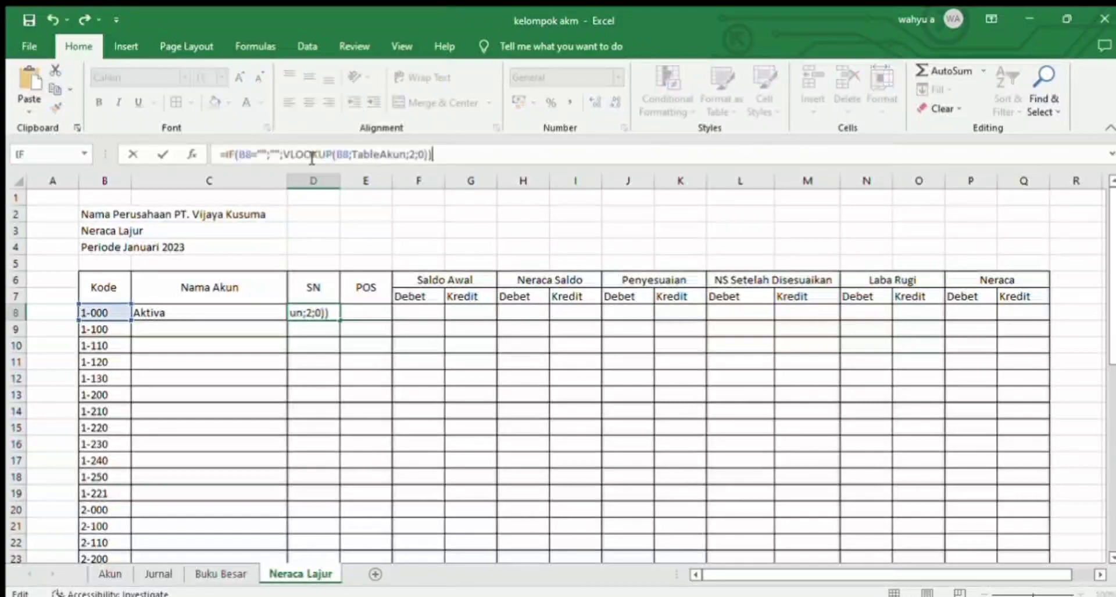
pyautogui.click(415, 155)
pyautogui.press('BackSpace')
pyautogui.write('3')
pyautogui.press('Return')
# Step: Paste the lookup formula into E8 and change its column index to return the account's POS (Neraca or Laba Rugi)
pyautogui.click(375, 311)
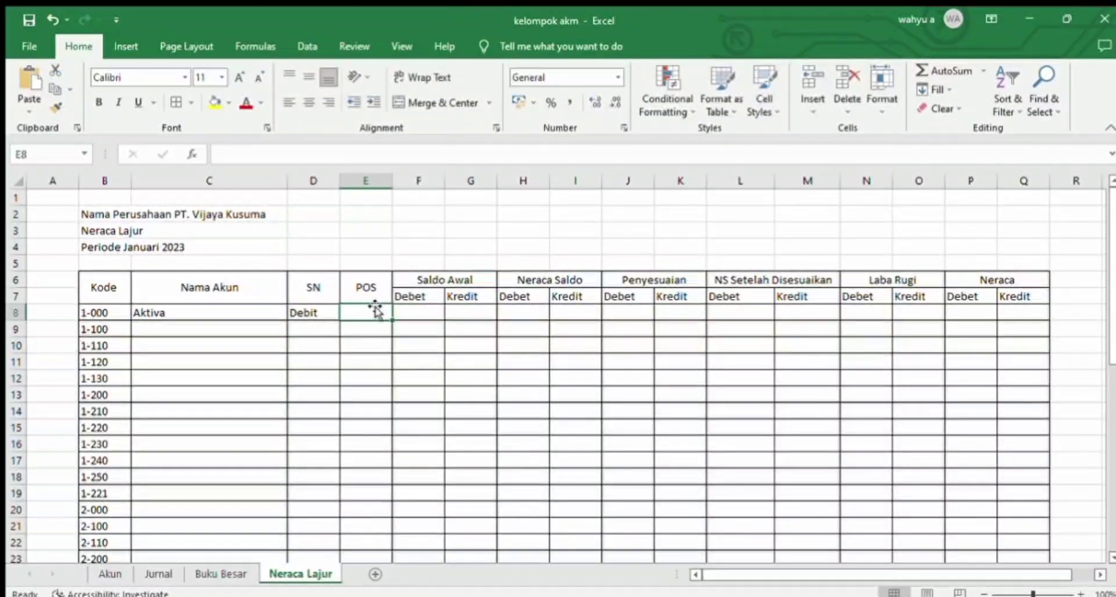
pyautogui.click(343, 154)
pyautogui.hotkey('ctrl', 'v')
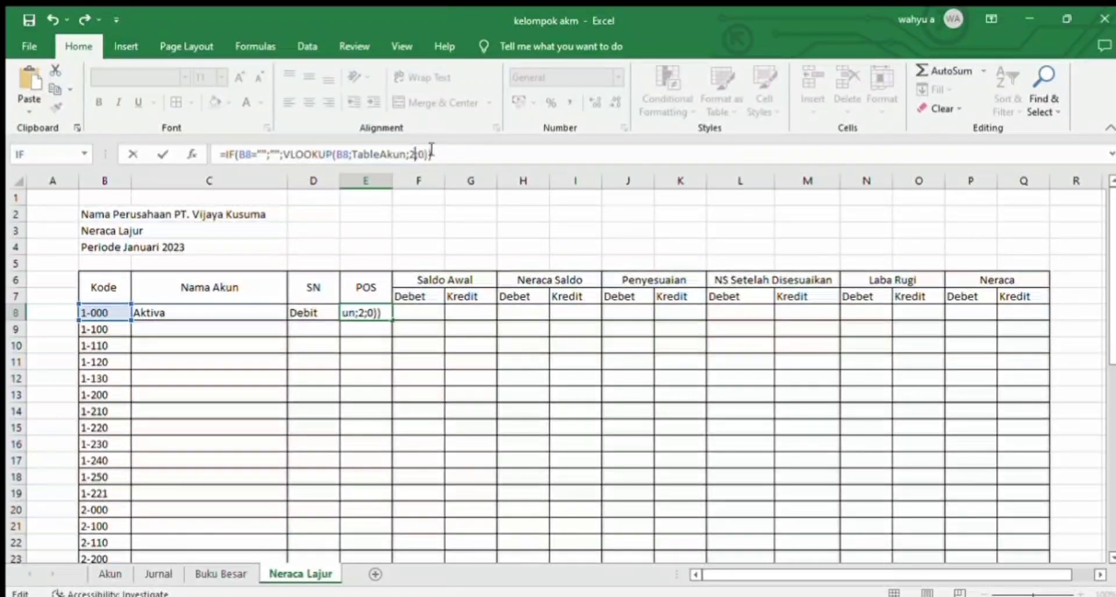
pyautogui.press('Return')
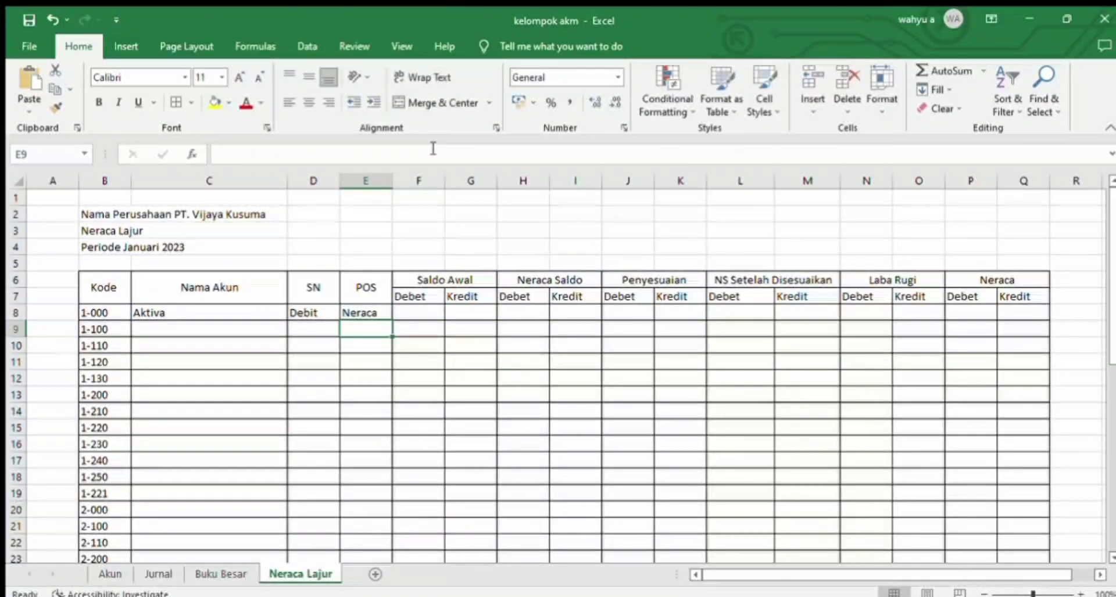
# Step: Paste the lookup formula into F8 and change its column index to return the account's opening debit balance from TableAkun
pyautogui.click(423, 311)
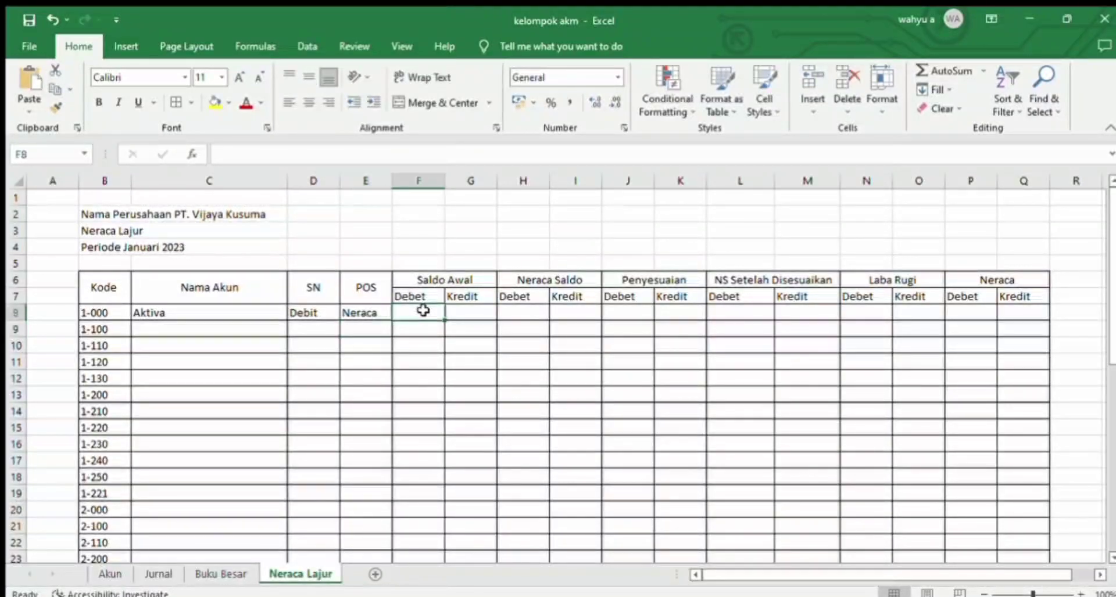
pyautogui.click(372, 154)
pyautogui.hotkey('ctrl', 'v')
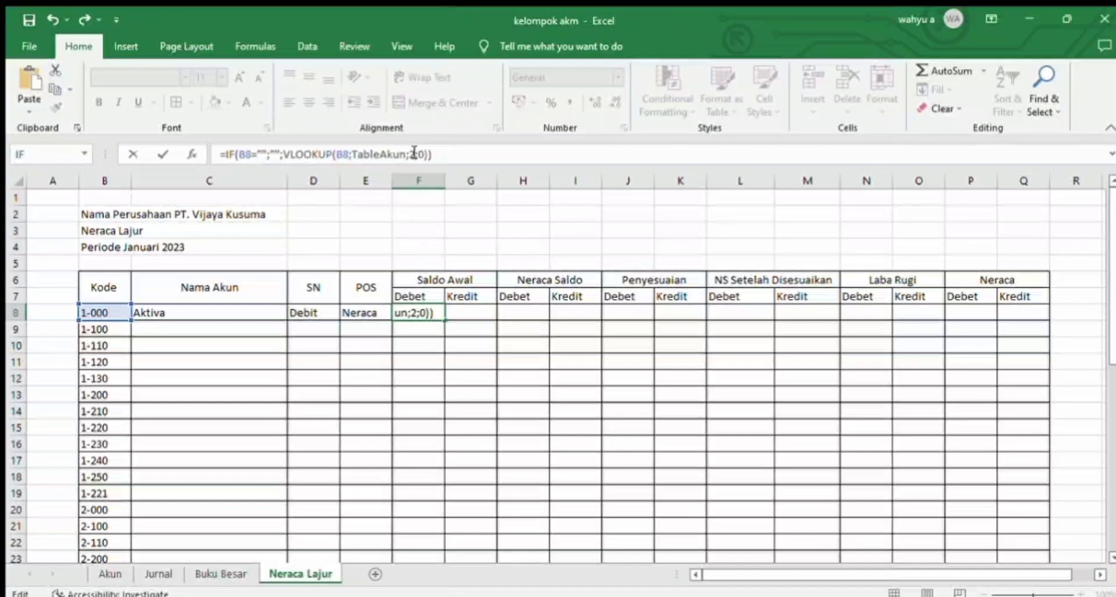
pyautogui.press('Return')
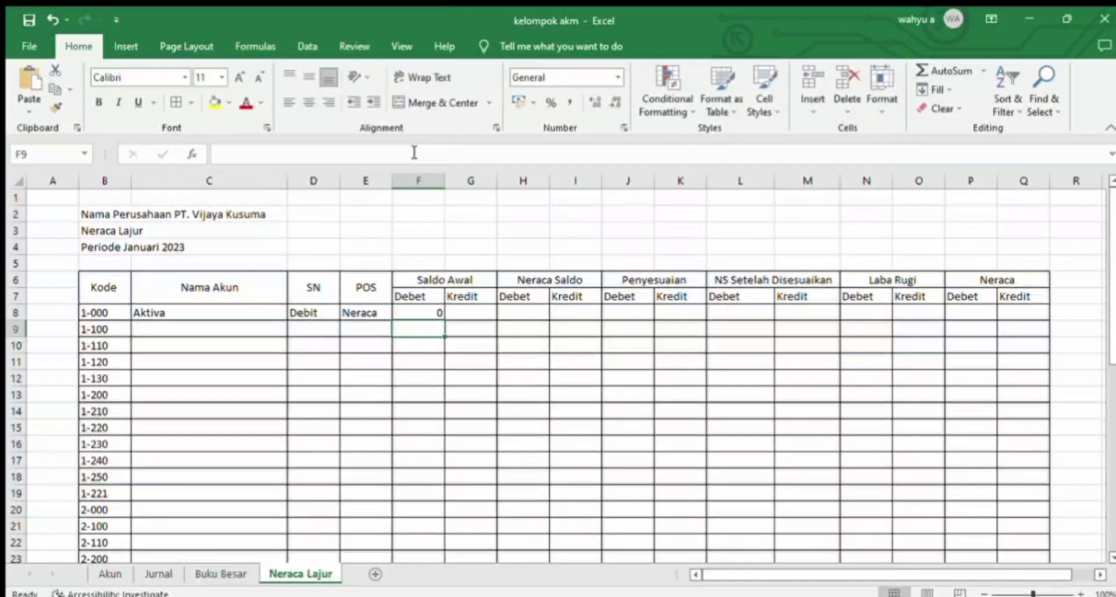
# Step: Paste the lookup formula into G8 and change its column index to 6 to return the account's opening credit balance from TableAkun
pyautogui.click(465, 315)
pyautogui.click(407, 154)
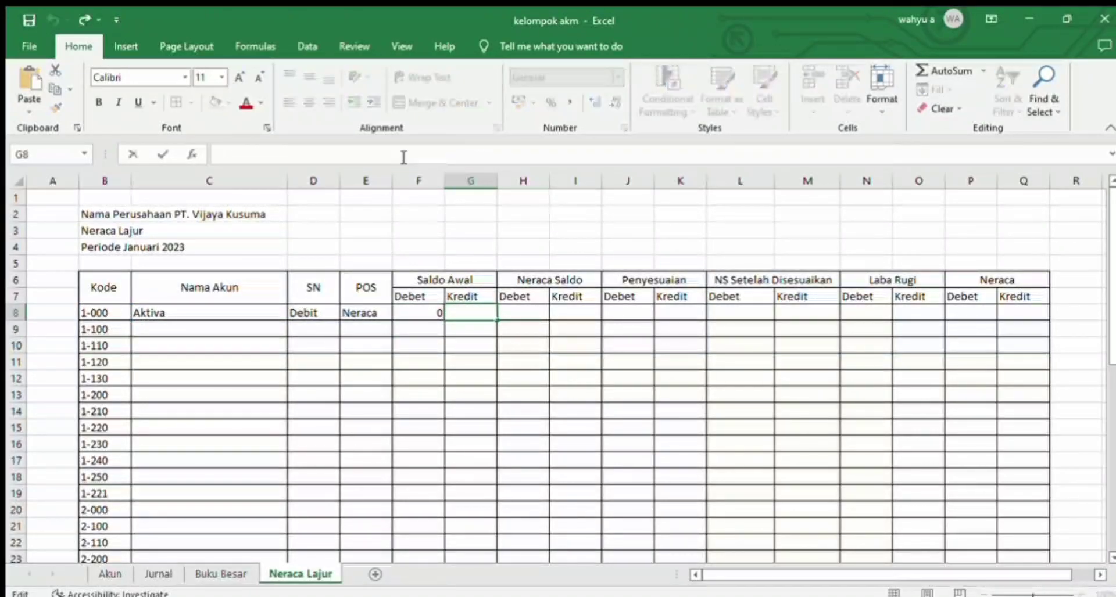
pyautogui.hotkey('ctrl', 'v')
pyautogui.click(416, 154)
pyautogui.press('BackSpace')
pyautogui.write('6')
pyautogui.press('Return')
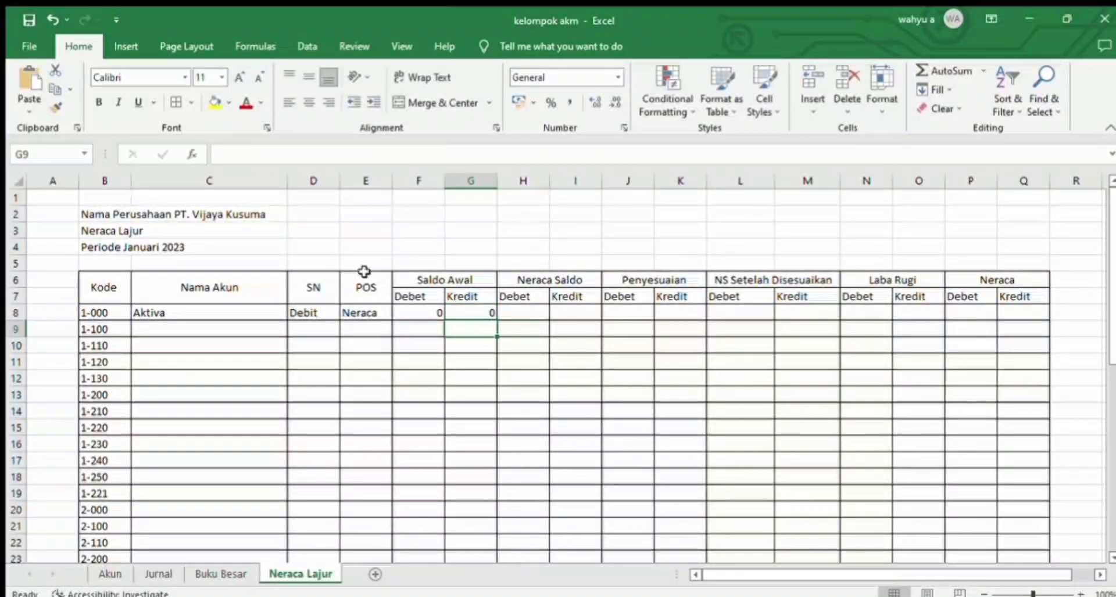
# Step: Copy the lookup formulas in C8:G8 down to all remaining account rows, from row 9 to row 45
pyautogui.moveTo(254, 312); pyautogui.dragTo(476, 312)
pyautogui.hotkey('ctrl', 'c')
pyautogui.moveTo(273, 330); pyautogui.dragTo(259, 521)
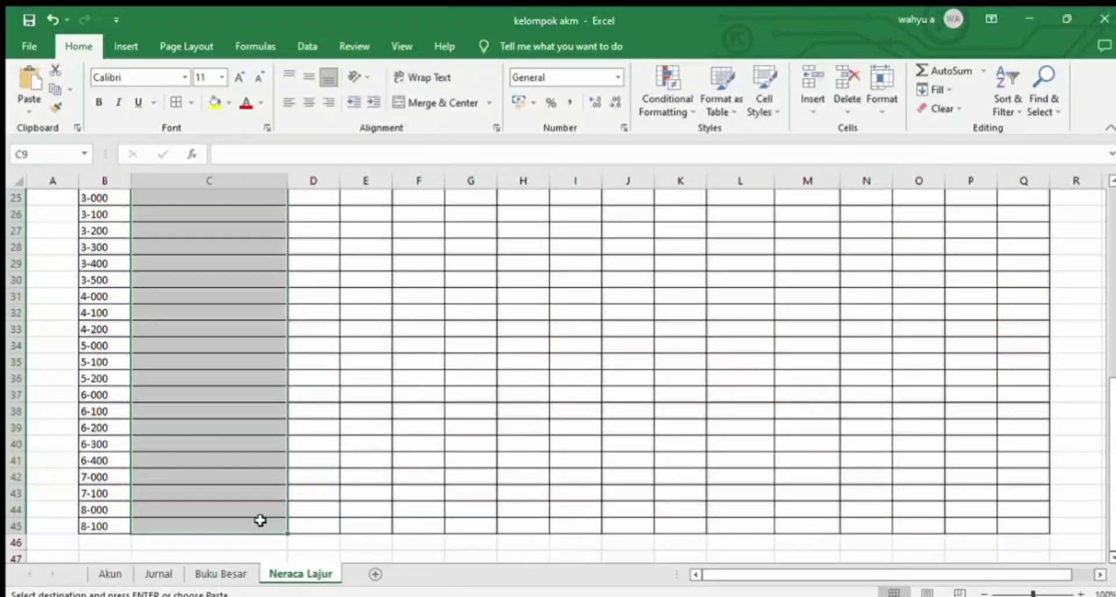
pyautogui.hotkey('ctrl', 'v')
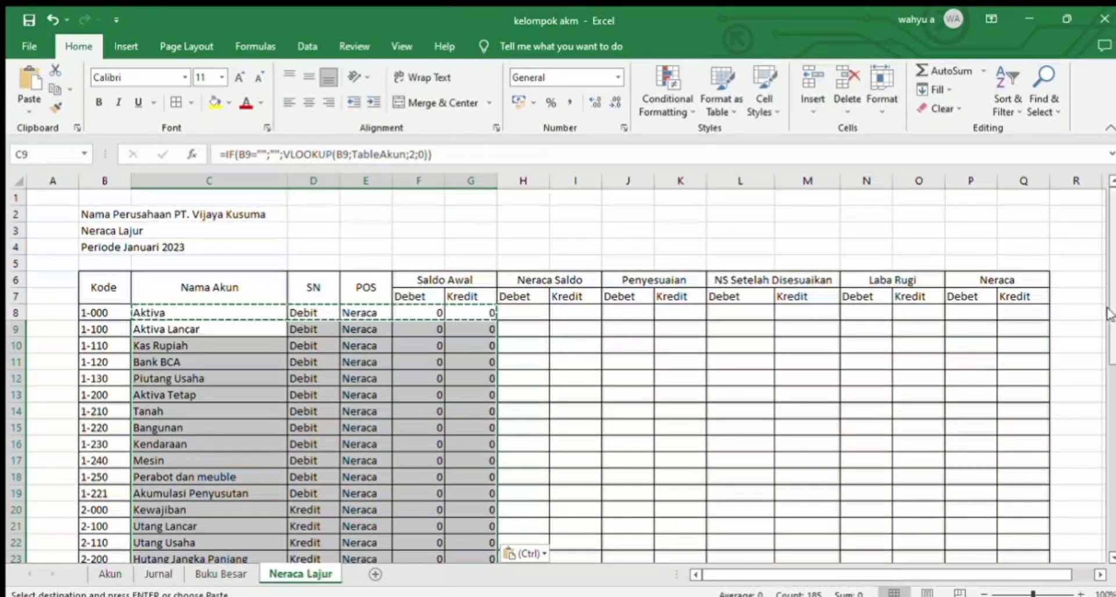
pyautogui.scroll(-8, 1107, 315)
pyautogui.scroll(8, 1108, 316)
pyautogui.moveTo(1111, 297); pyautogui.dragTo(1111, 282)
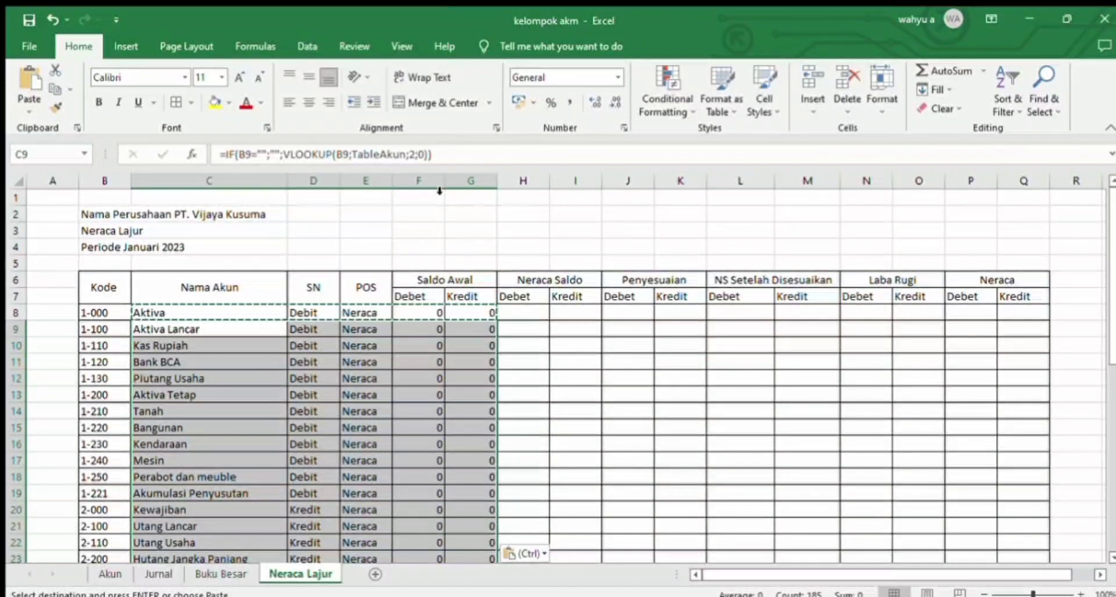
# Step: Apply the comma-style Accounting number format to columns F through Q of the Neraca Lajur sheet
pyautogui.moveTo(426, 185); pyautogui.dragTo(1005, 178)
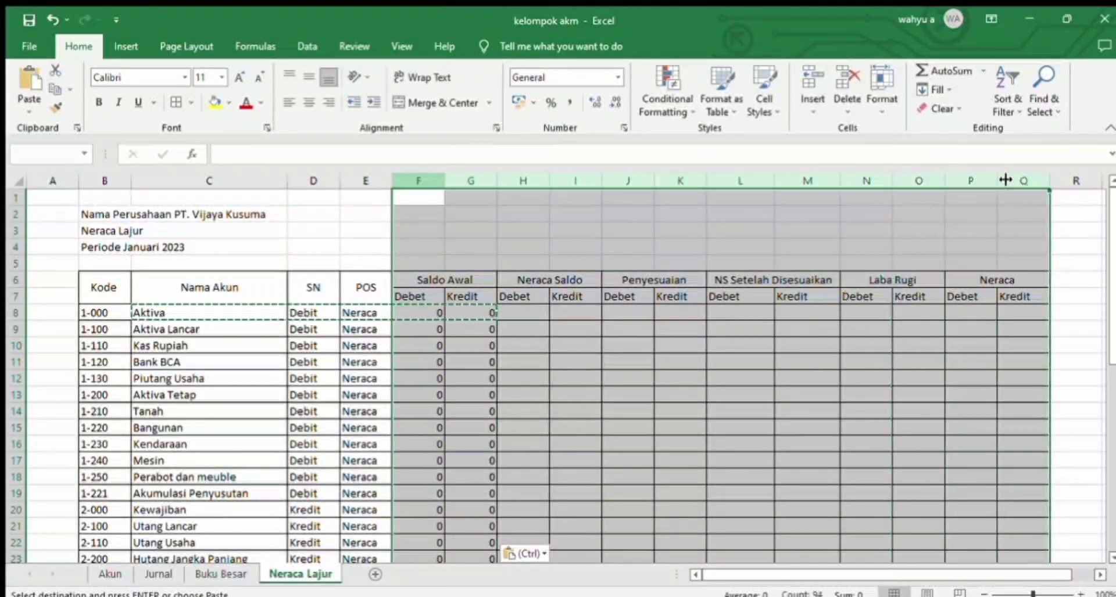
pyautogui.click(560, 96)
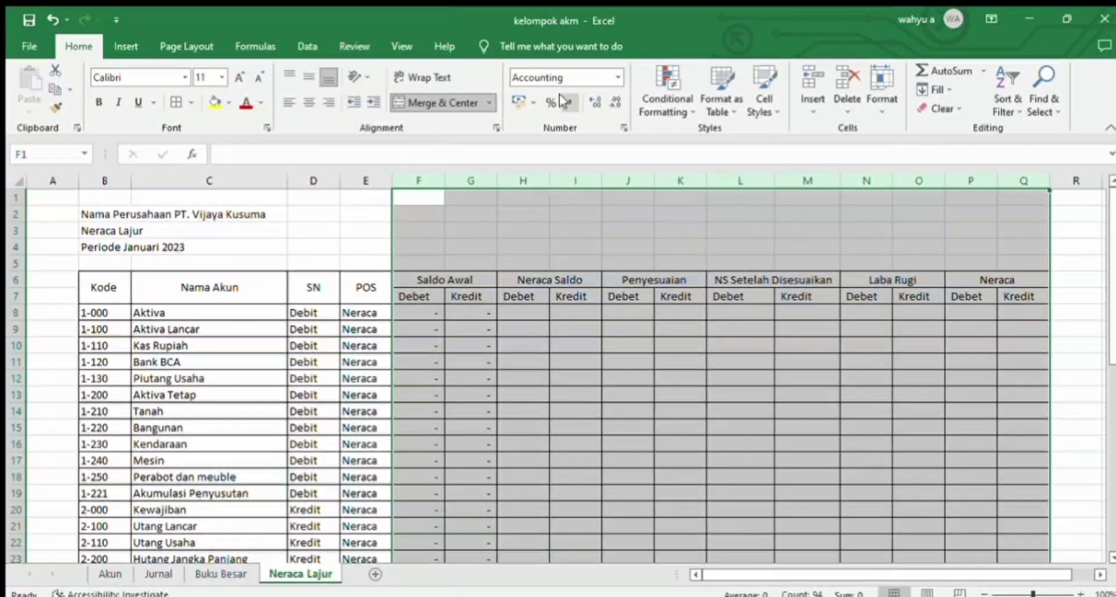
pyautogui.click(524, 317)
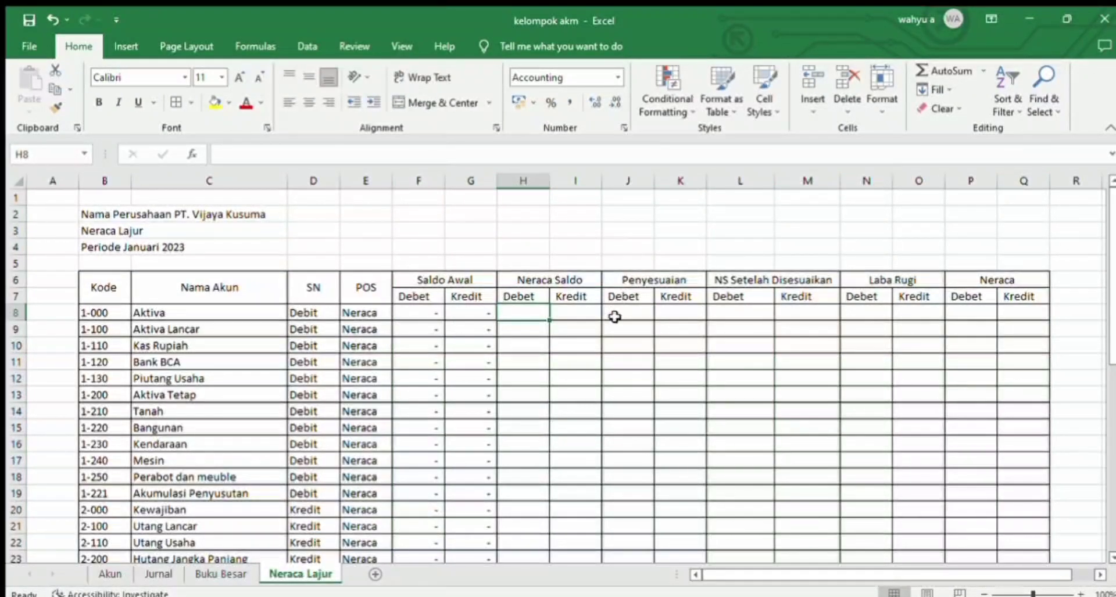
# Step: On the Jurnal sheet, enter the reference JP-001 for both lines of the 01/02/2023 entry, in F10 and F11
pyautogui.click(113, 574)
pyautogui.click(144, 574)
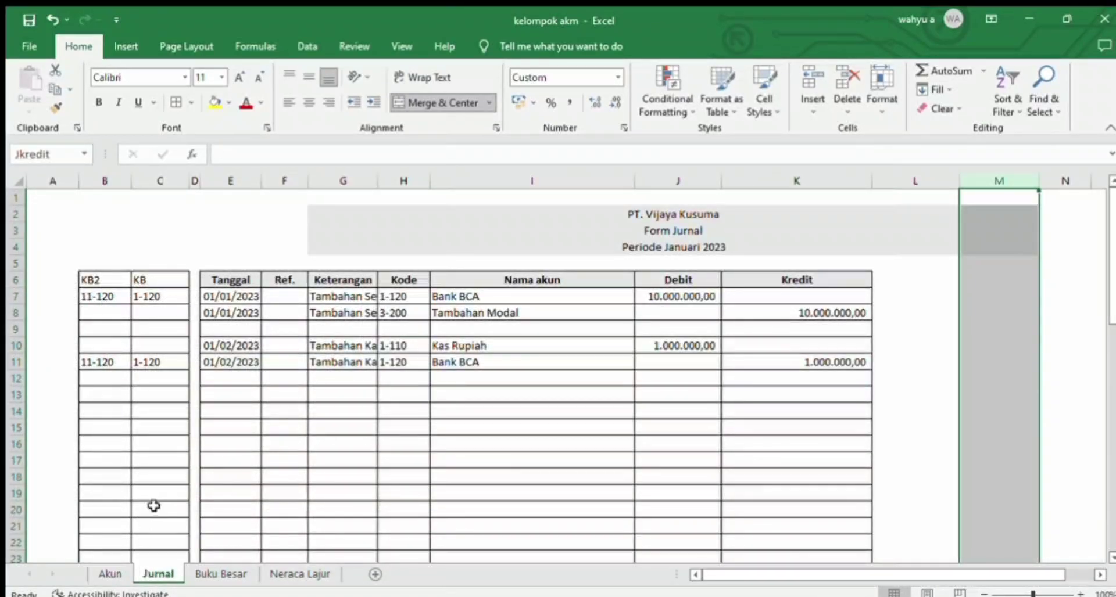
pyautogui.click(279, 347)
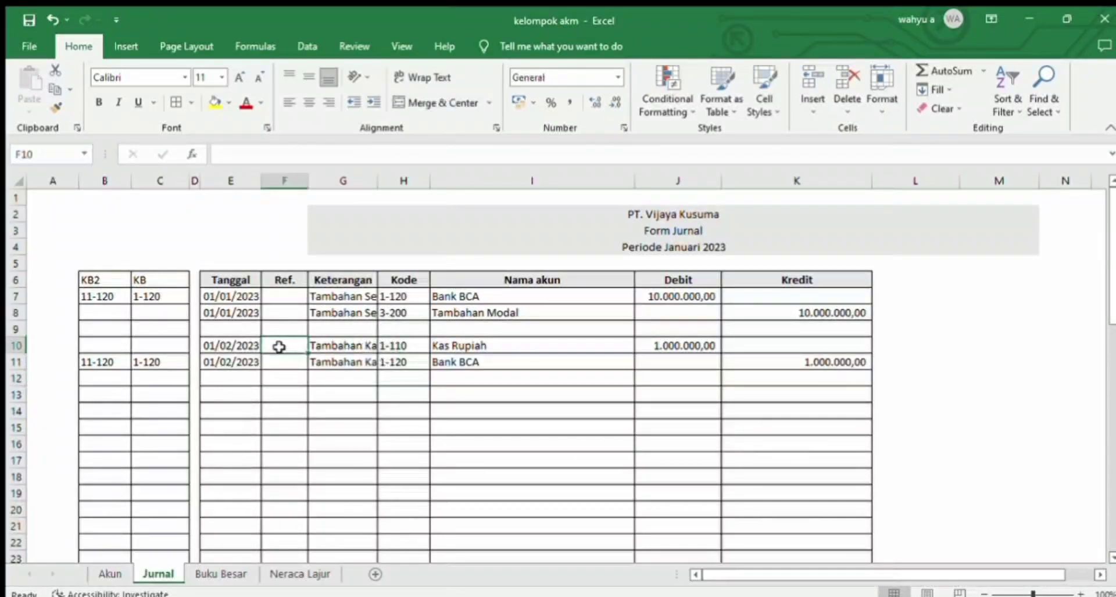
pyautogui.write('JP-')
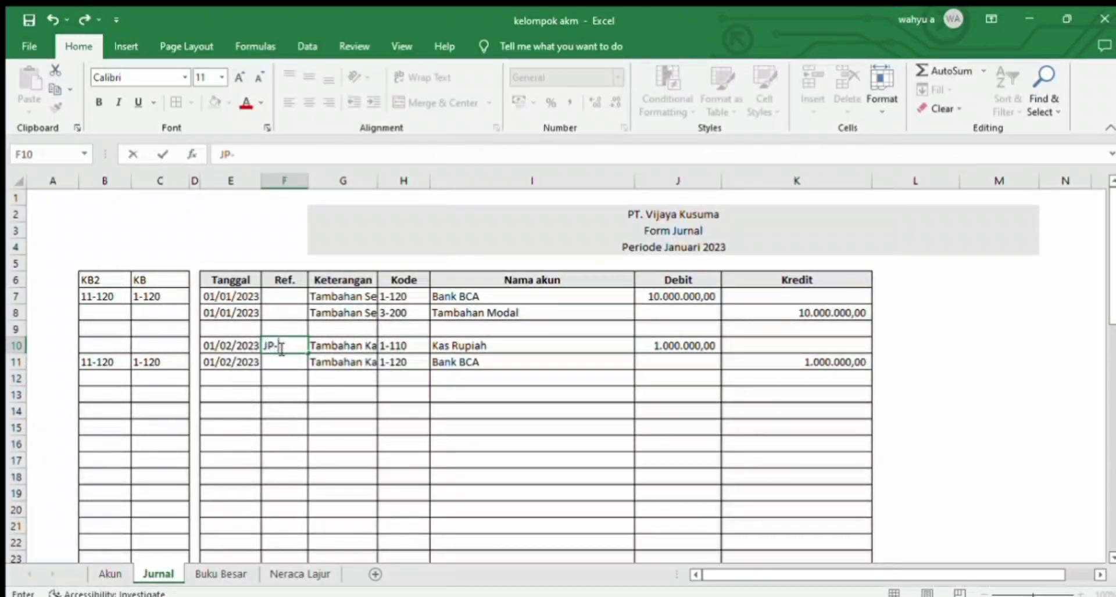
pyautogui.press('Return')
pyautogui.click(280, 347)
pyautogui.hotkey('ctrl', 'c')
pyautogui.press('Down')
pyautogui.hotkey('ctrl', 'v')
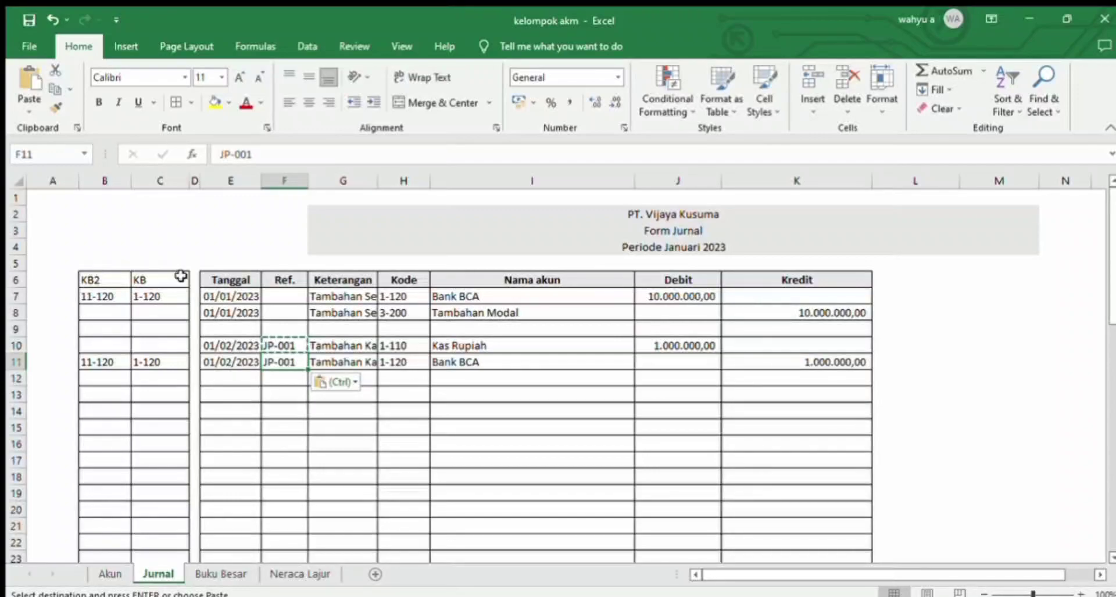
pyautogui.click(340, 280)
pyautogui.click(400, 45)
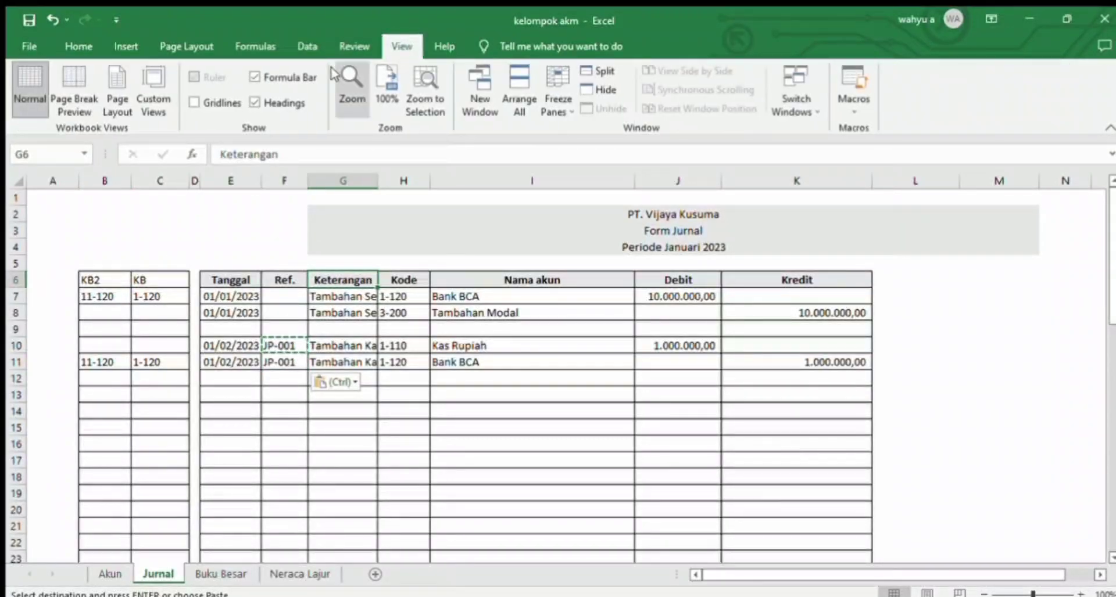
pyautogui.click(284, 103)
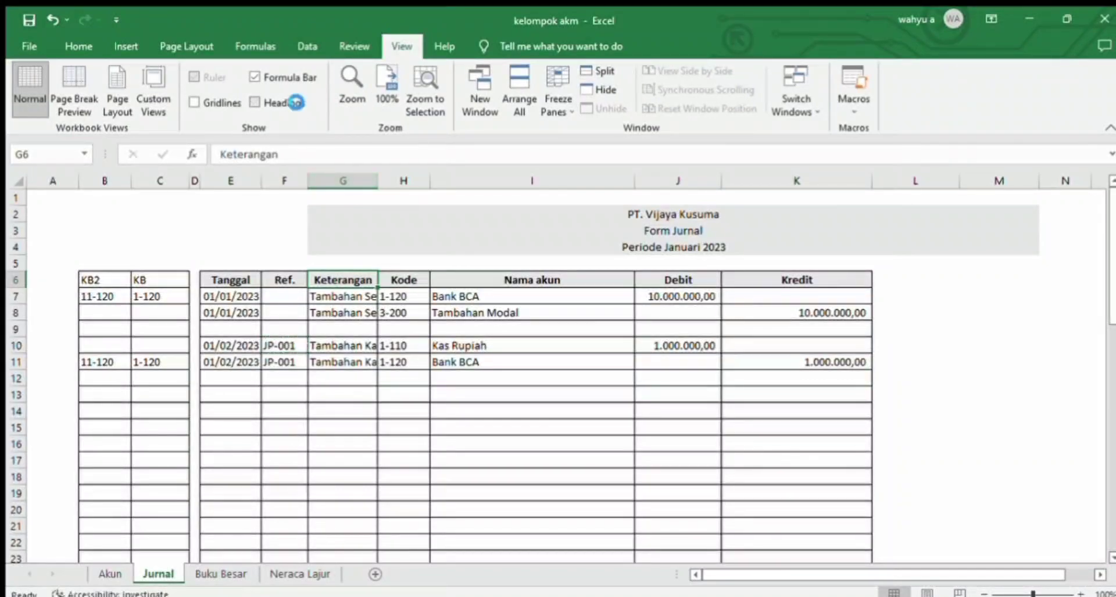
pyautogui.click(256, 103)
# Step: Insert two blank columns, B and C, before the KB2 column on the Jurnal sheet
pyautogui.click(107, 183)
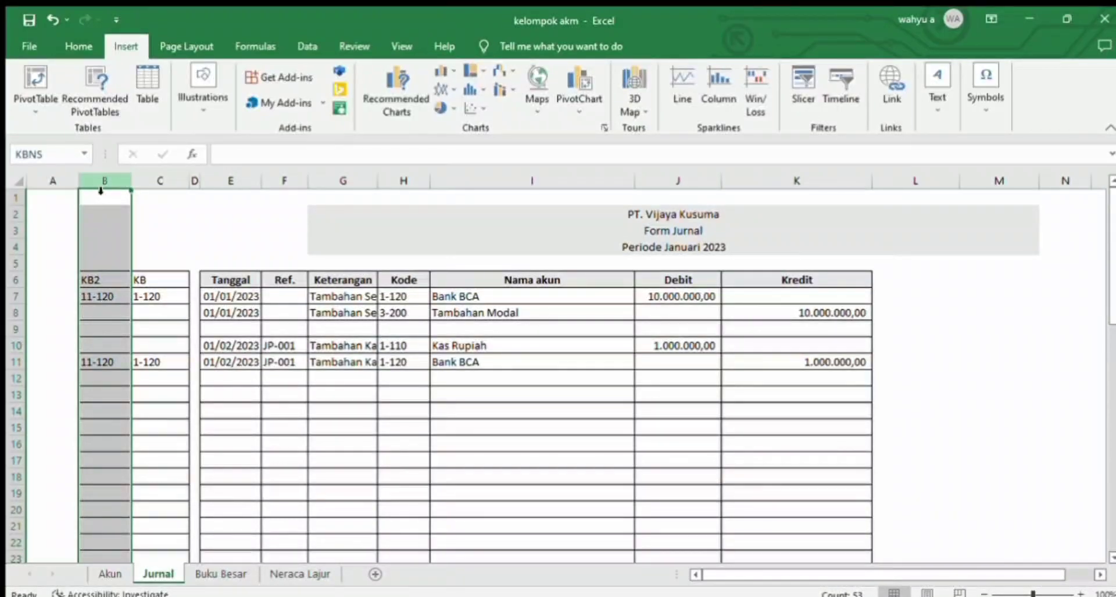
pyautogui.hotkey('ctrl', 'shift', '=')
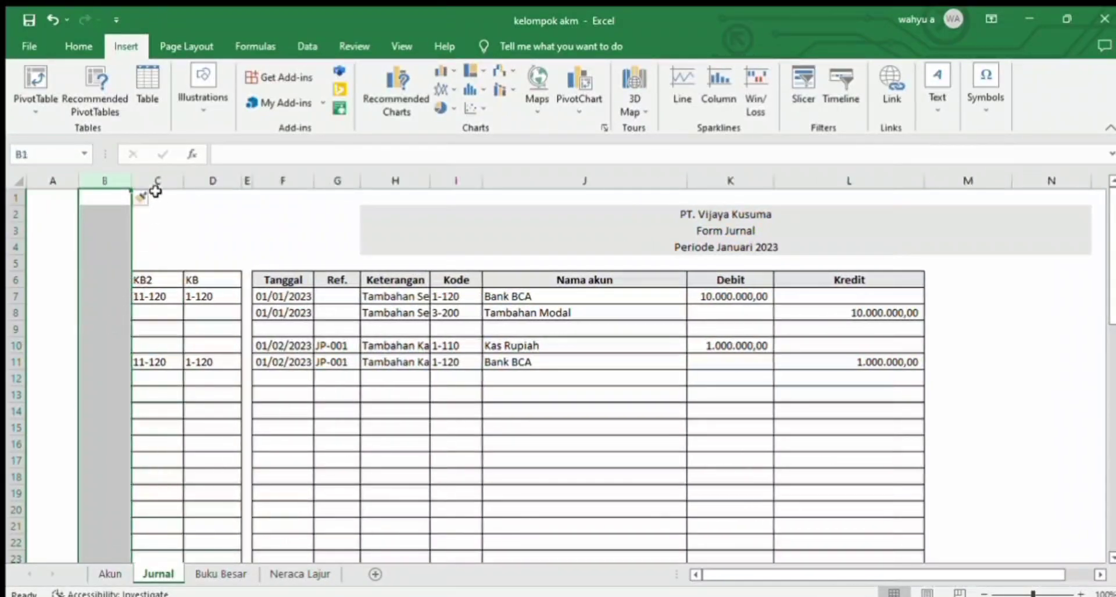
pyautogui.click(153, 185)
pyautogui.hotkey('ctrl', 'shift', '=')
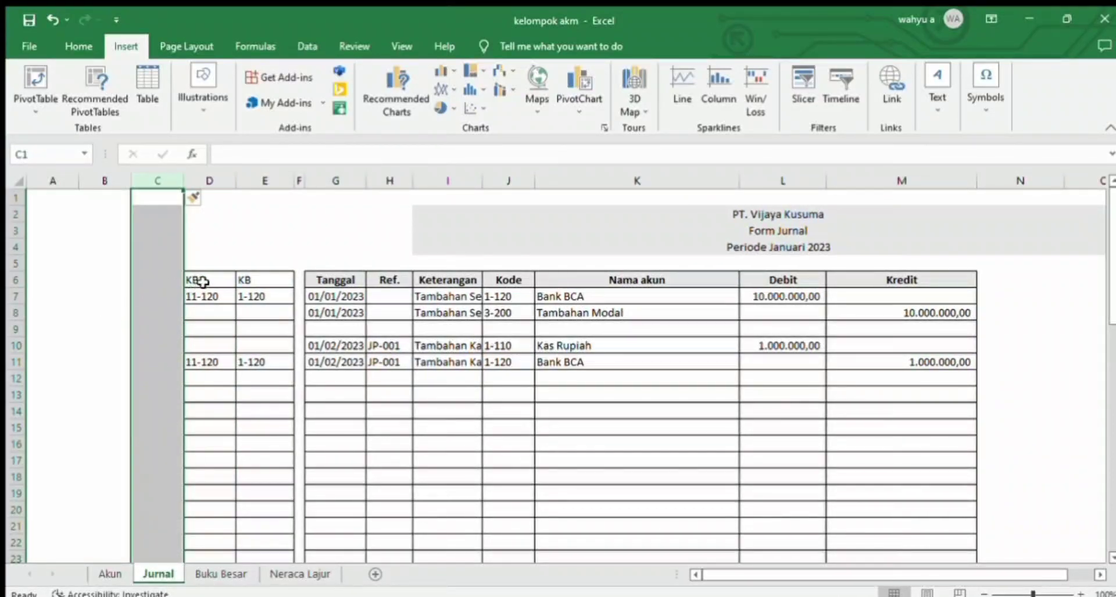
# Step: Copy the KB2 and KB headings into B6:C6 and apply borders to the cells below them, B7:C58
pyautogui.moveTo(244, 281); pyautogui.dragTo(225, 285)
pyautogui.hotkey('ctrl', 'c')
pyautogui.click(130, 278)
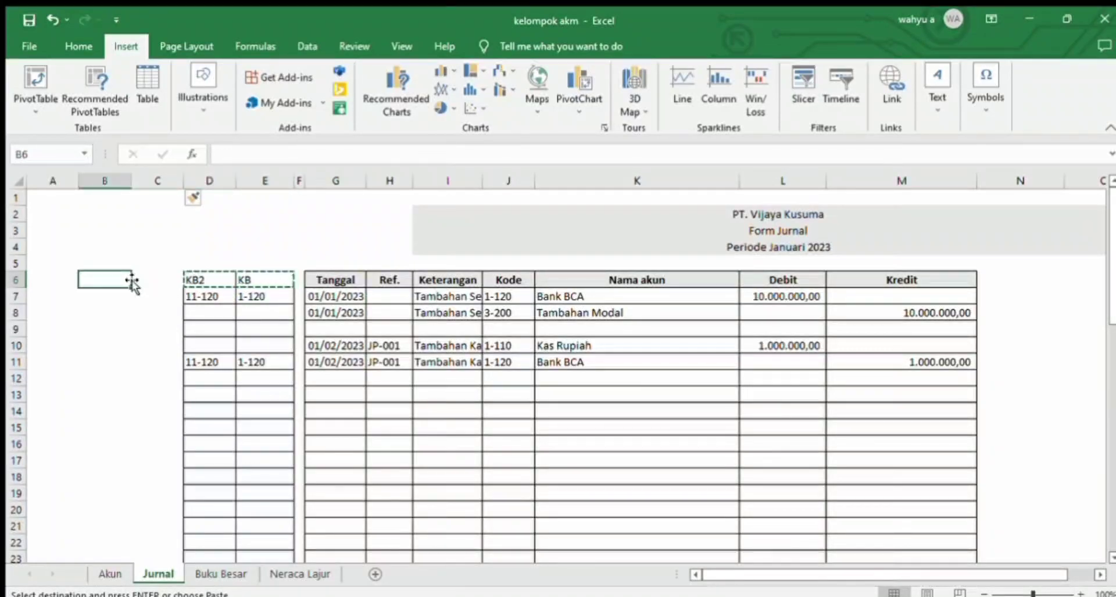
pyautogui.hotkey('ctrl', 'v')
pyautogui.moveTo(91, 305); pyautogui.dragTo(150, 527)
pyautogui.click(68, 51)
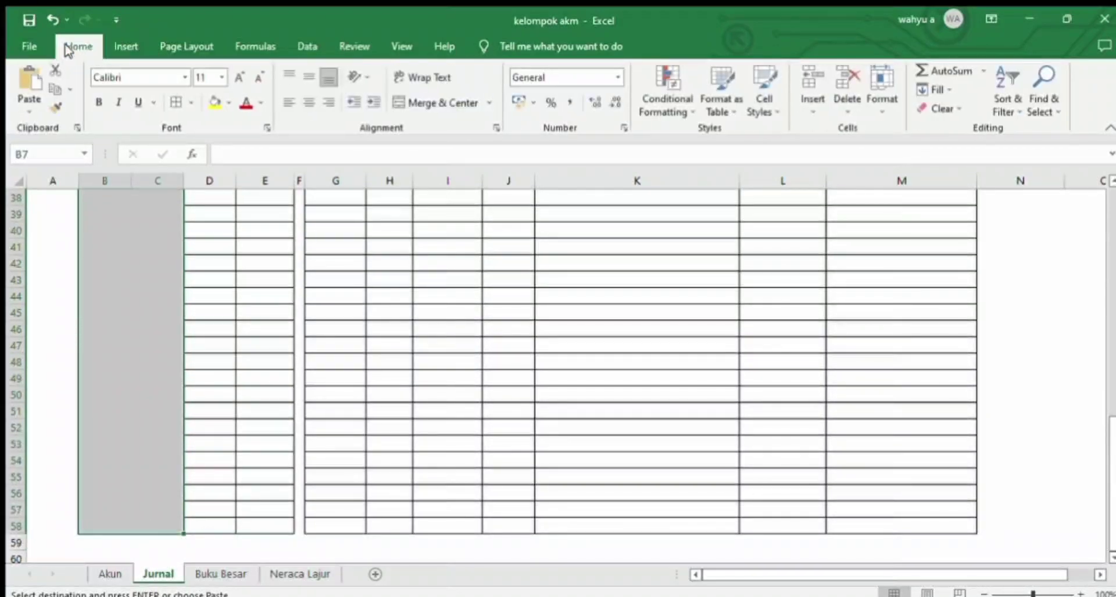
pyautogui.click(171, 101)
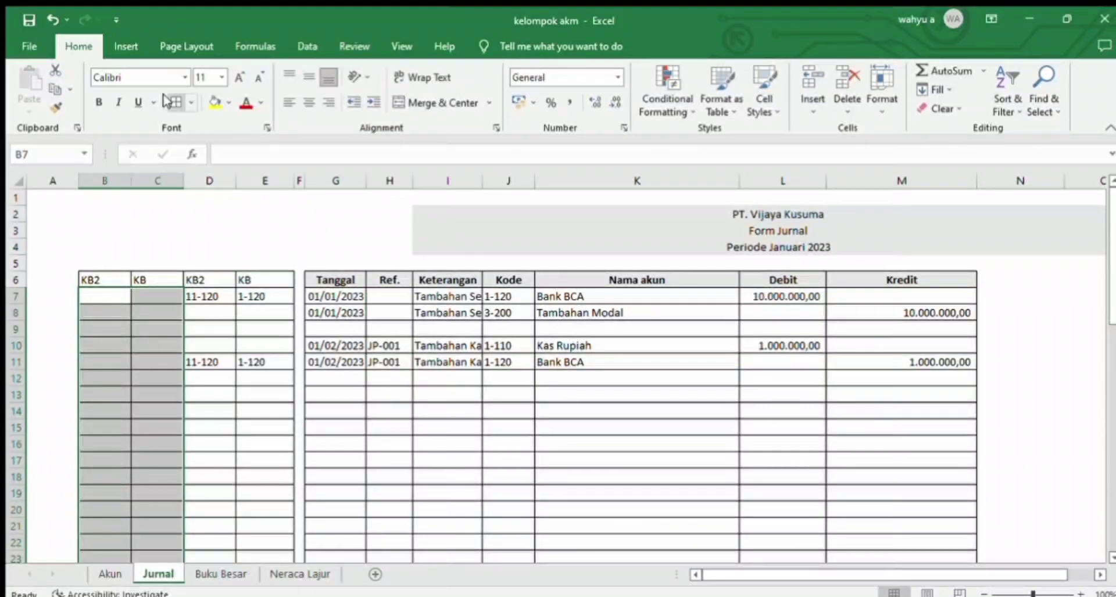
# Step: Begin an IF formula in C7 that tests whether the first 3 characters of the reference in H7 equal "JP-"
pyautogui.click(161, 296)
pyautogui.write('=if(')
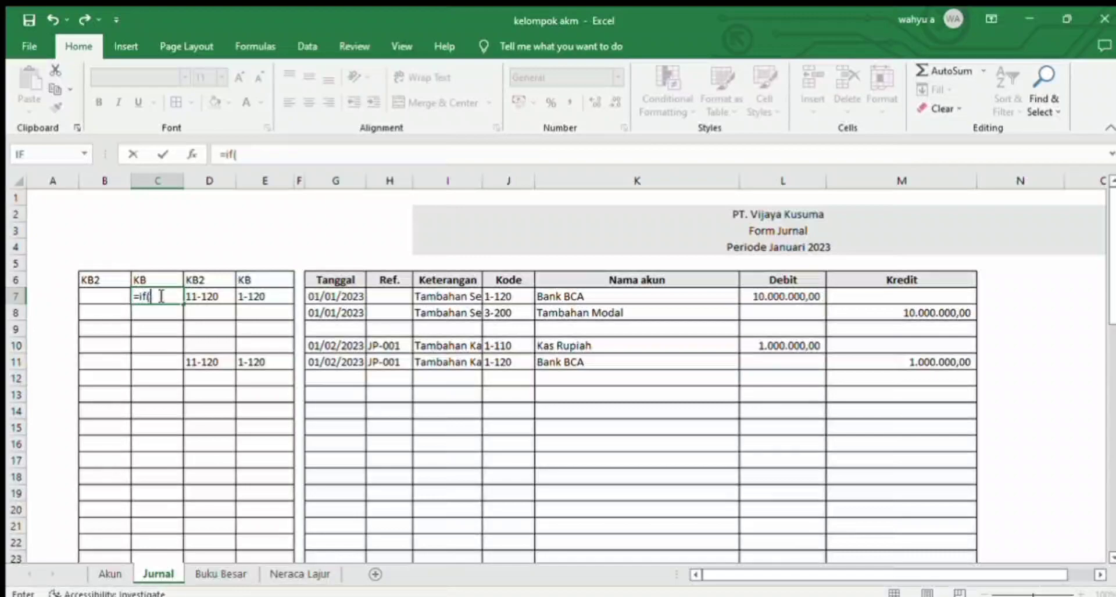
pyautogui.write('left')
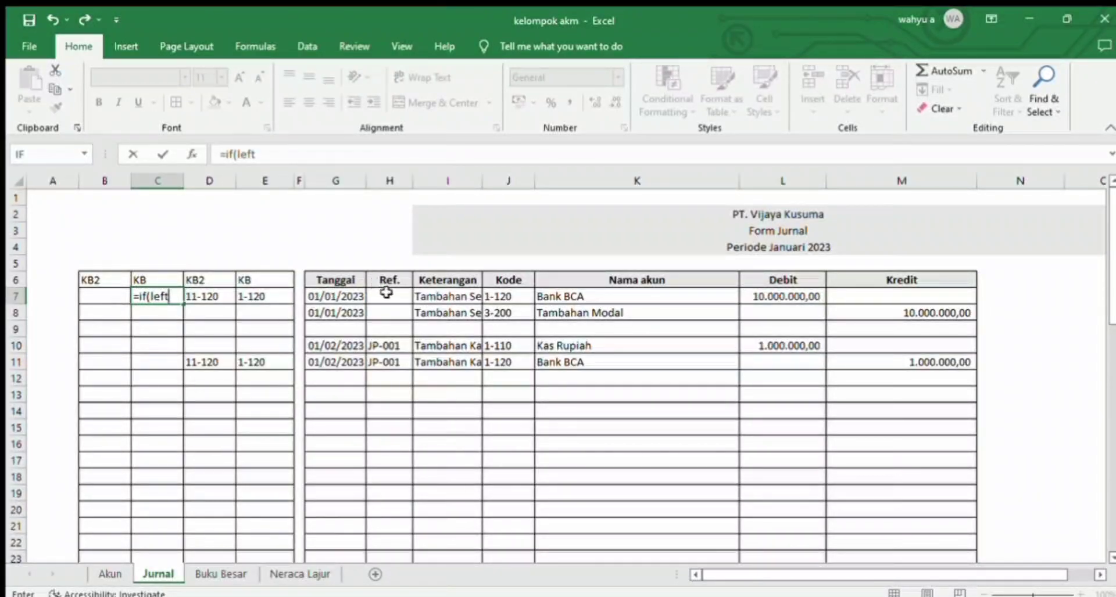
pyautogui.press('F2')
pyautogui.hotkey('ctrl', 'shift', 'Left')
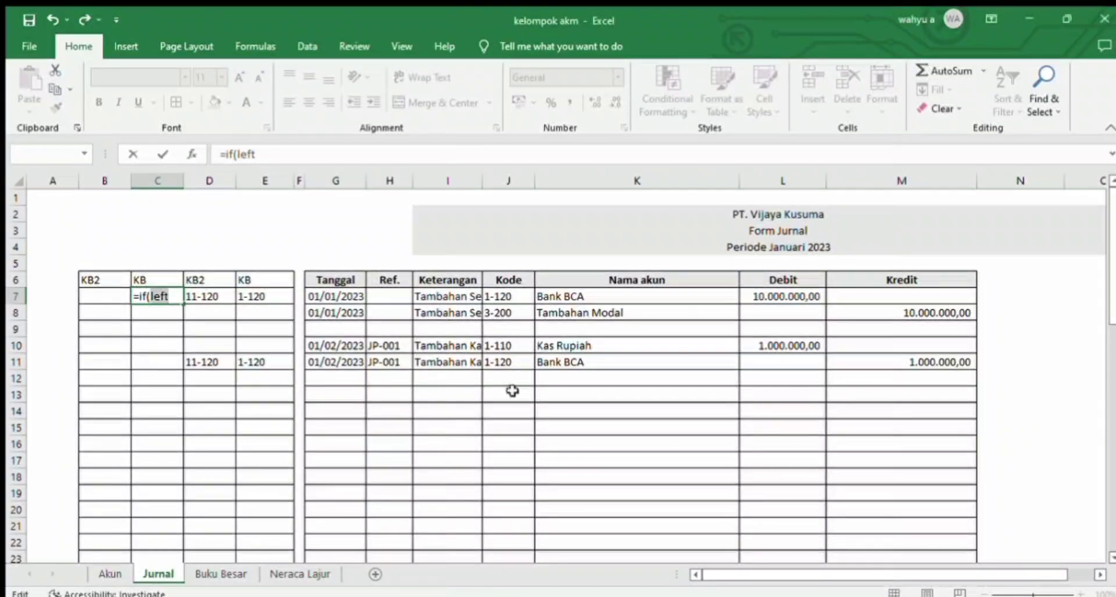
pyautogui.click(172, 297)
pyautogui.write('(')
pyautogui.click(401, 298)
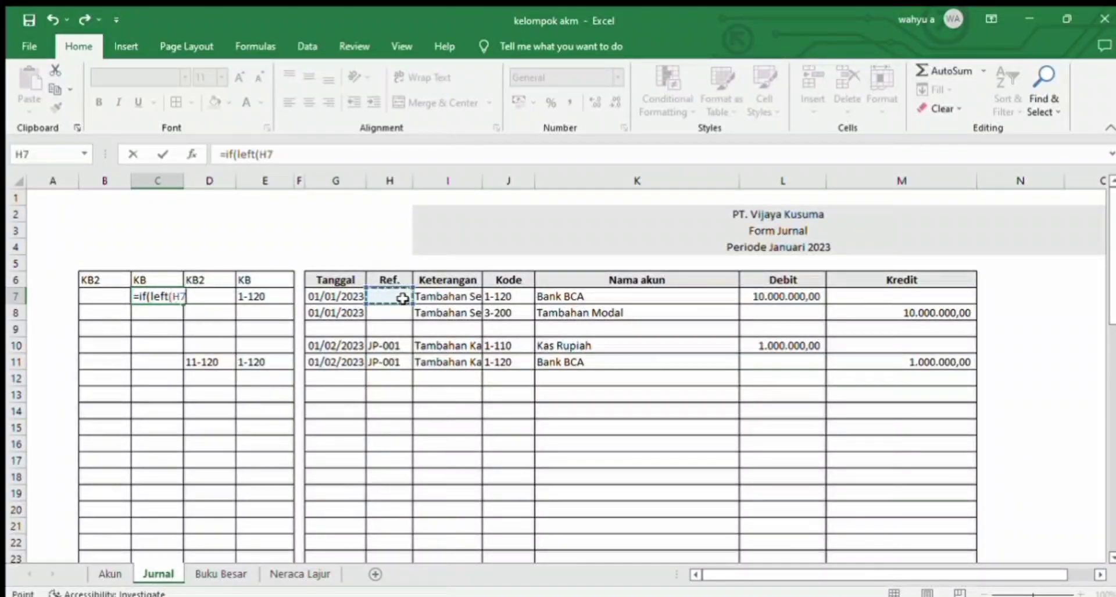
pyautogui.write(';3)=')
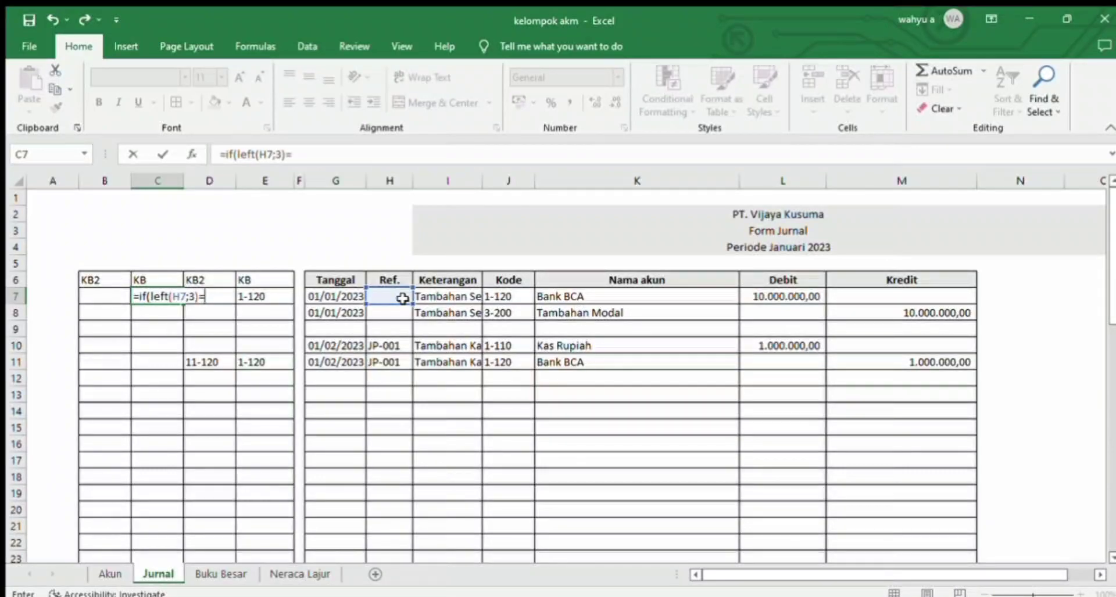
pyautogui.write('"JP-2')
pyautogui.press('BackSpace')
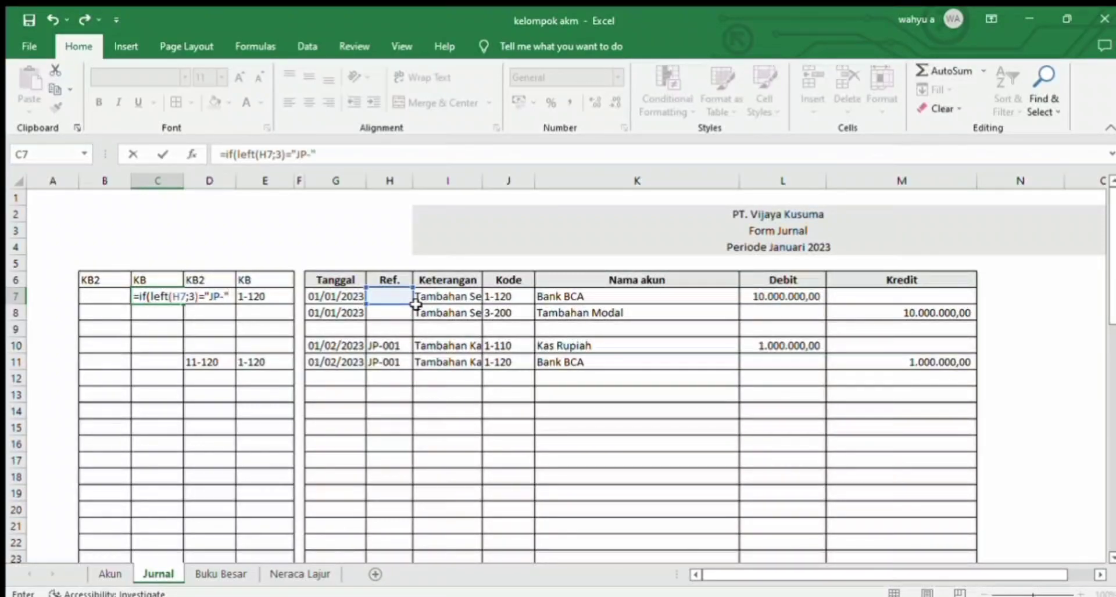
# Step: Complete the C7 formula so it returns the account code in J7 when the test is true and empty text otherwise
pyautogui.click(514, 296)
pyautogui.click(545, 348)
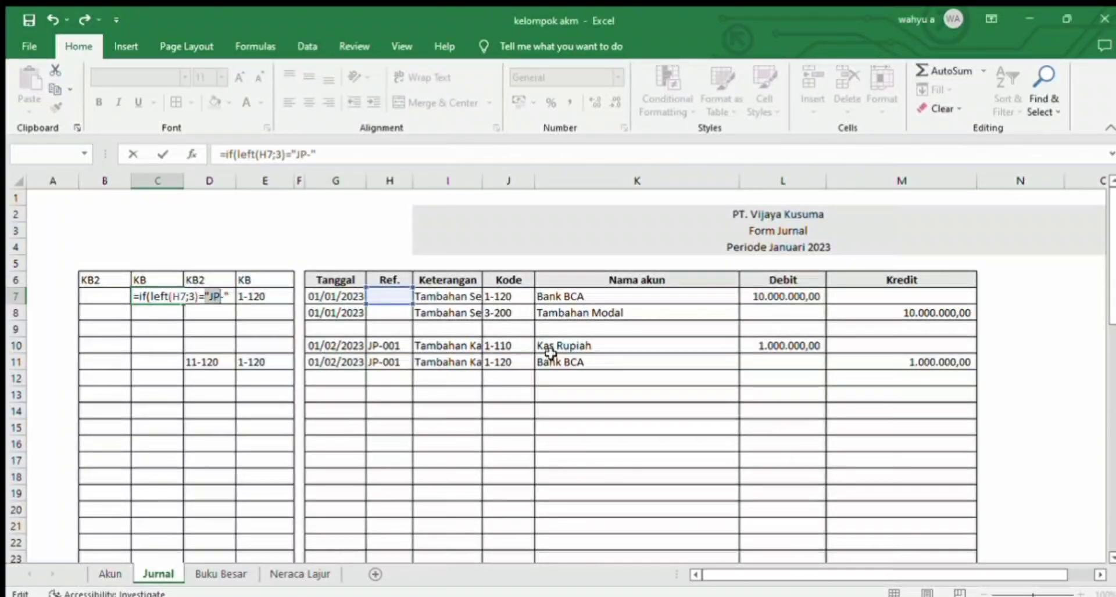
pyautogui.click(233, 296)
pyautogui.click(496, 297)
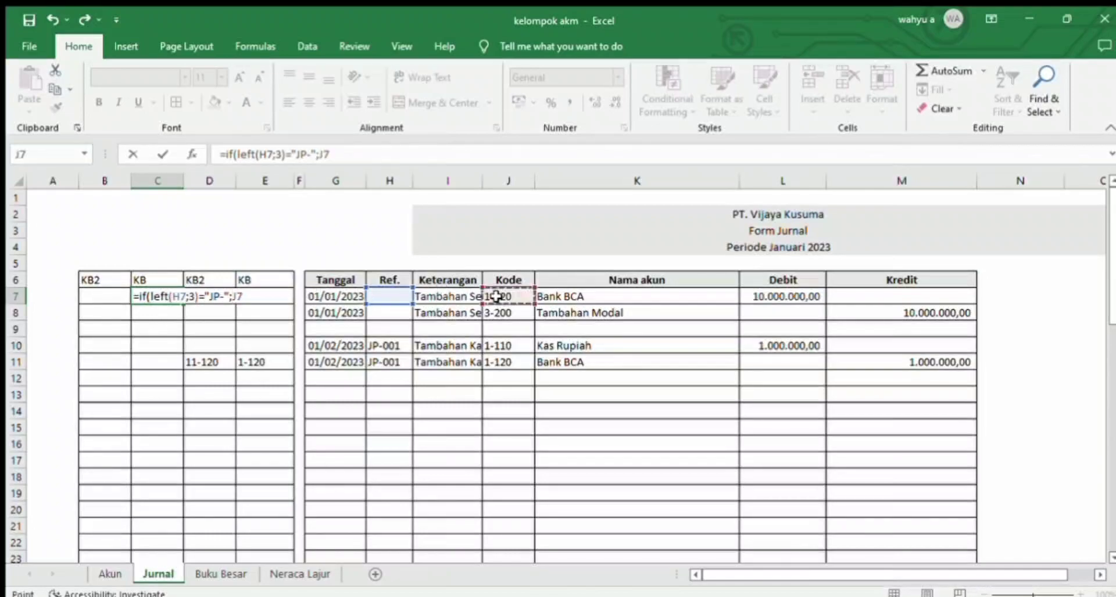
pyautogui.write(';"")')
pyautogui.press('Return')
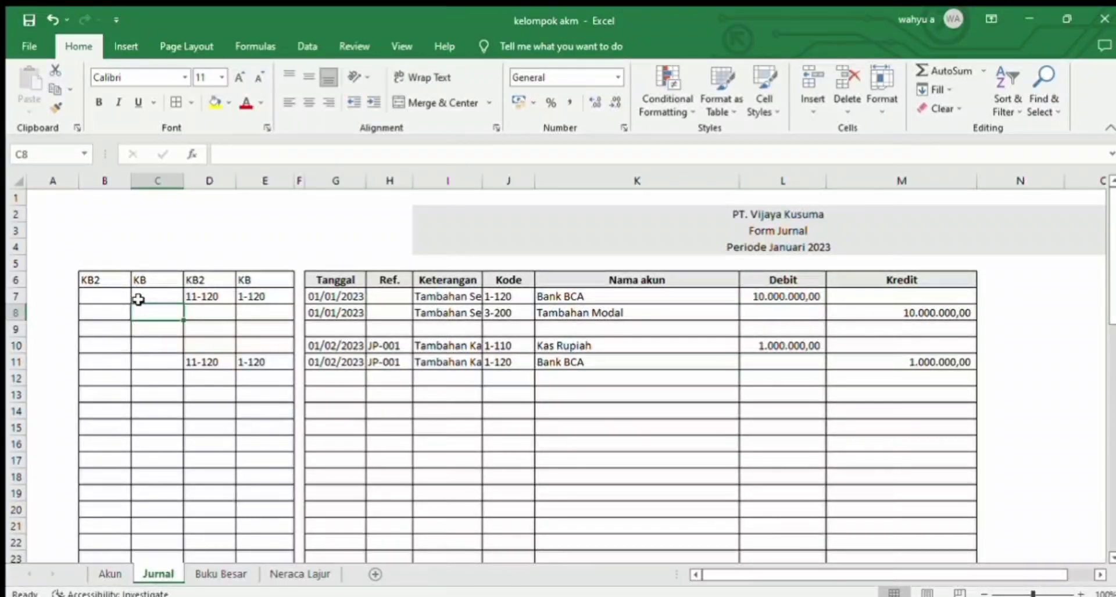
pyautogui.doubleClick(93, 295)
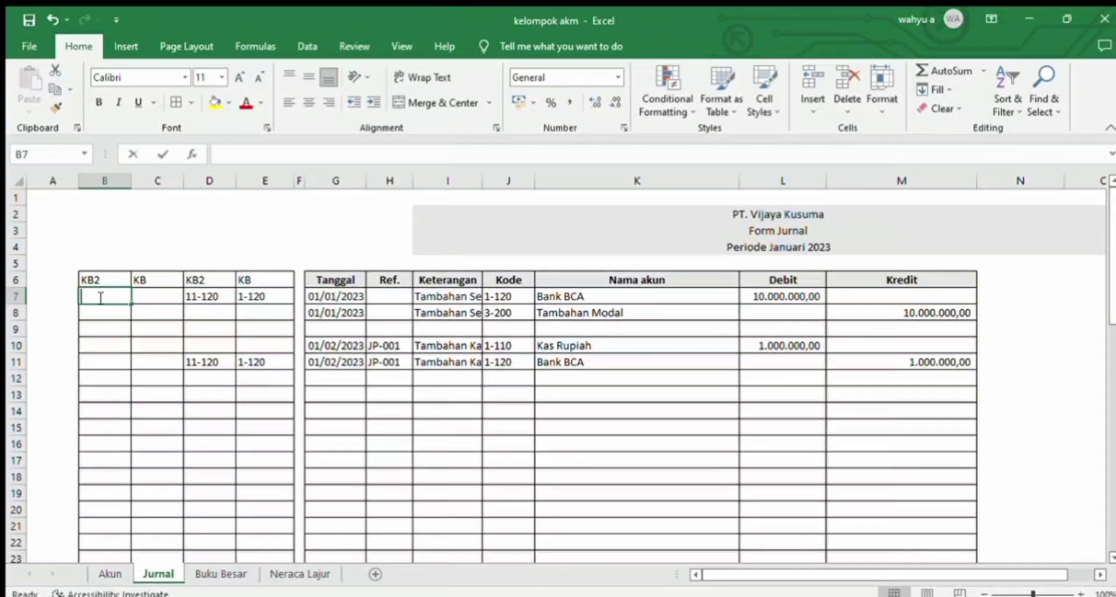
pyautogui.write('=if')
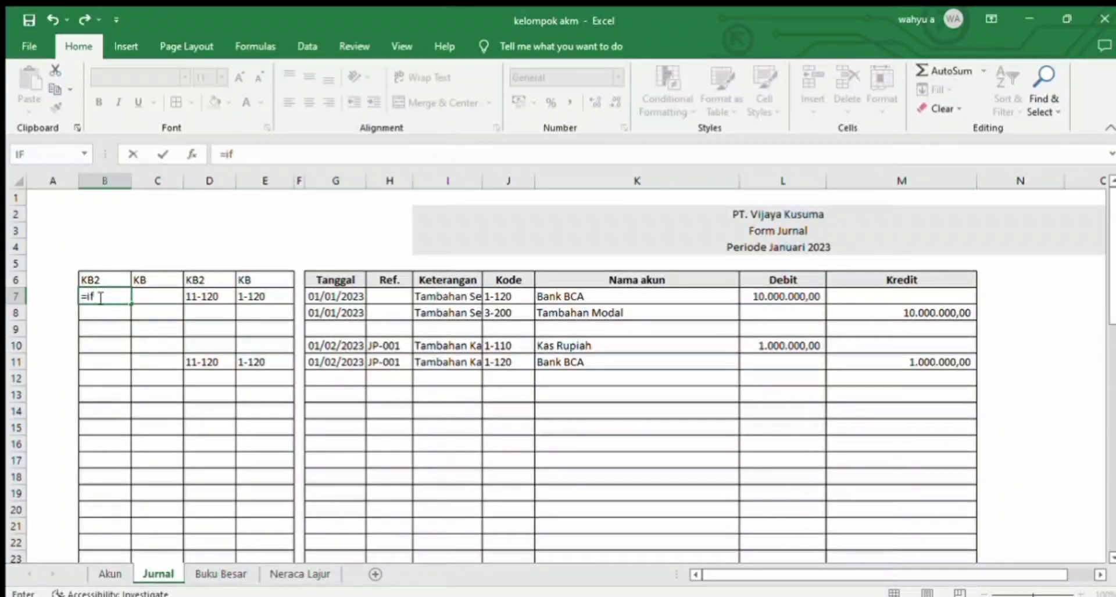
pyautogui.write('(')
pyautogui.click(165, 295)
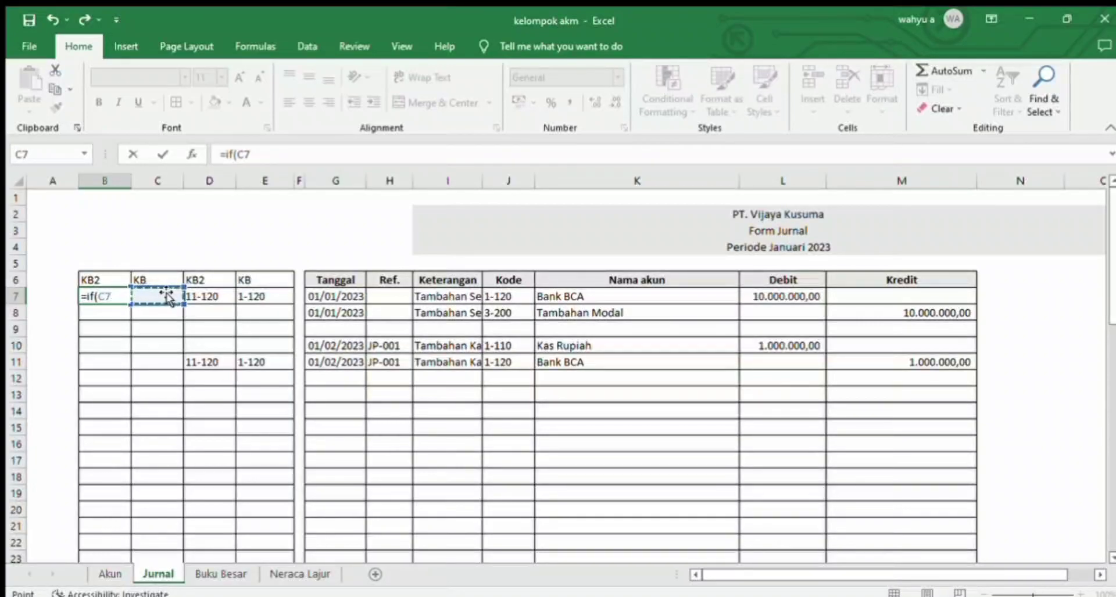
pyautogui.press('BackSpace')
pyautogui.press('BackSpace')
pyautogui.press('BackSpace')
pyautogui.press('Escape')
# Step: Rename the headings of the two inserted columns: Penyesuaian in C6 and NS in B6
pyautogui.click(158, 282)
pyautogui.write('Penyesuaian')
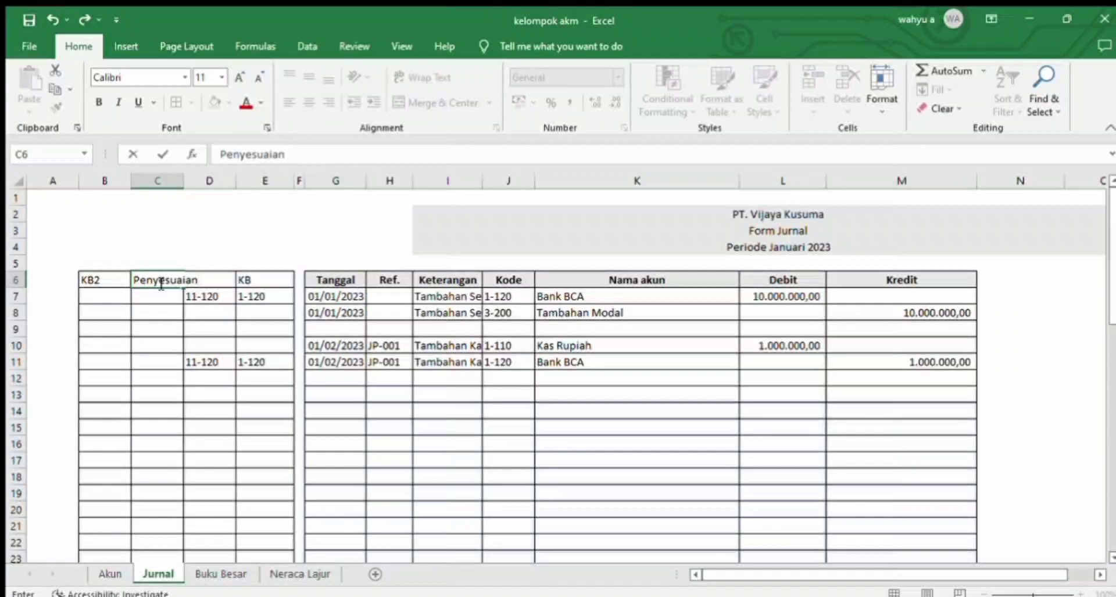
pyautogui.press('Return')
pyautogui.press('Up')
pyautogui.press('Left')
pyautogui.press('BackSpace')
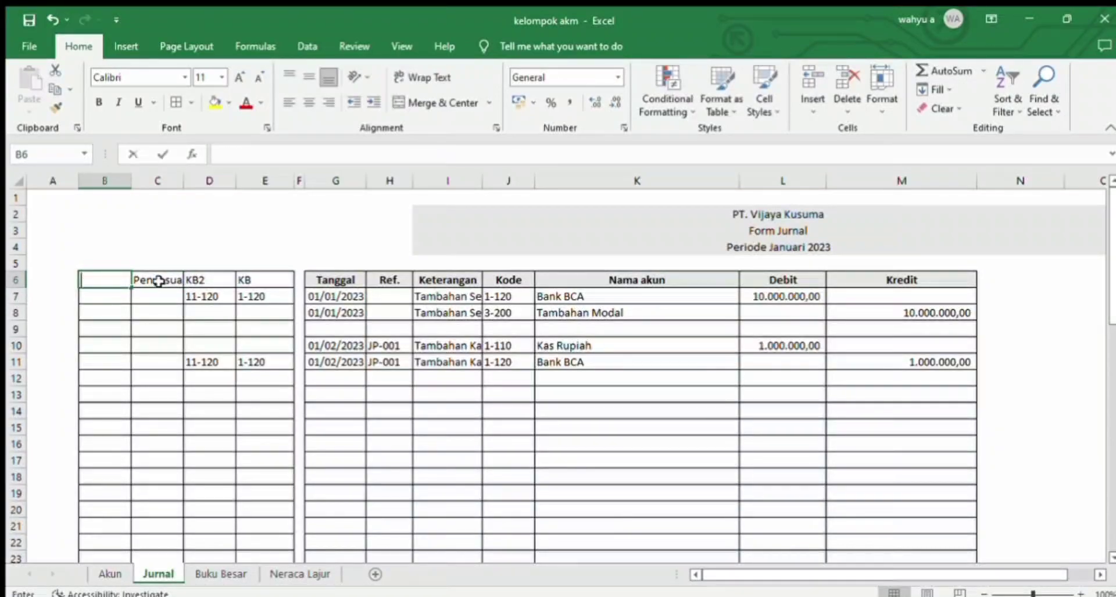
pyautogui.write('NS')
pyautogui.press('Return')
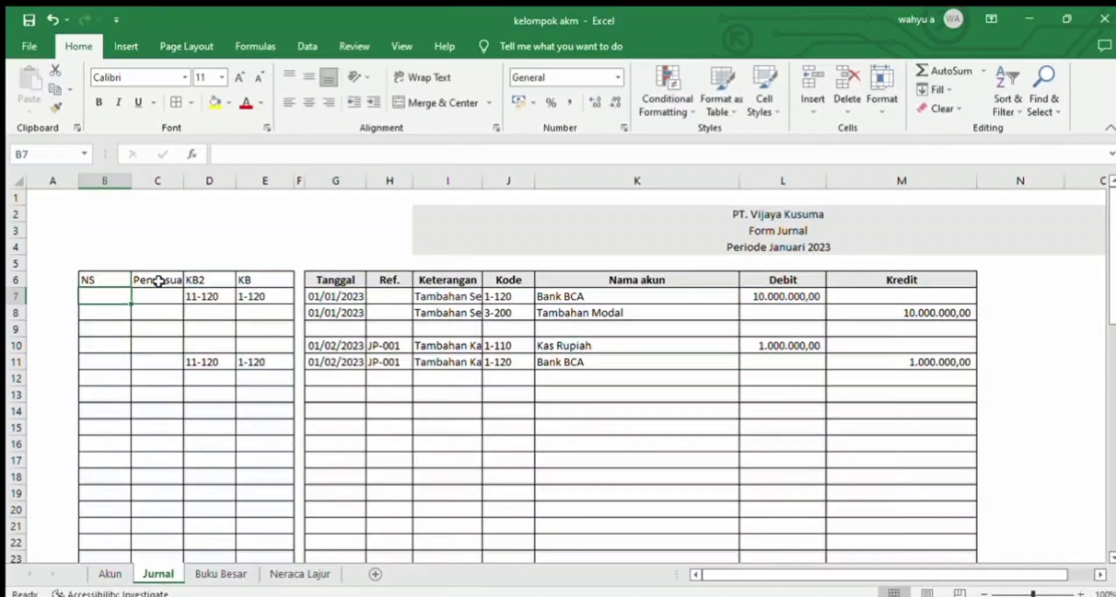
# Step: Widen column C to fit its heading and start an IF formula in B7 that returns empty text when C7 is not empty
pyautogui.moveTo(184, 180); pyautogui.dragTo(201, 181)
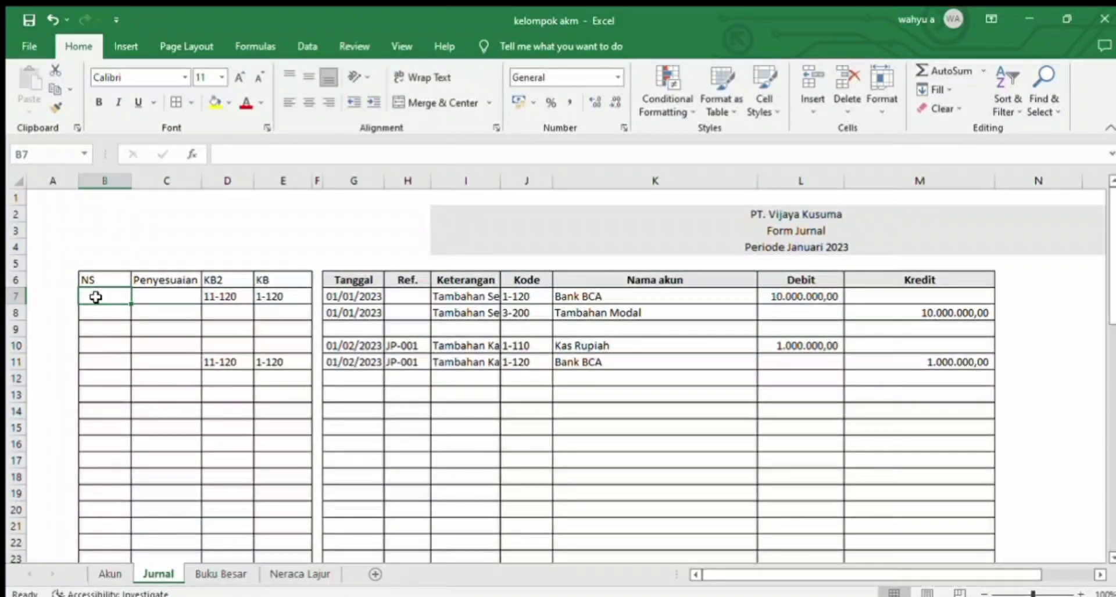
pyautogui.write('=i')
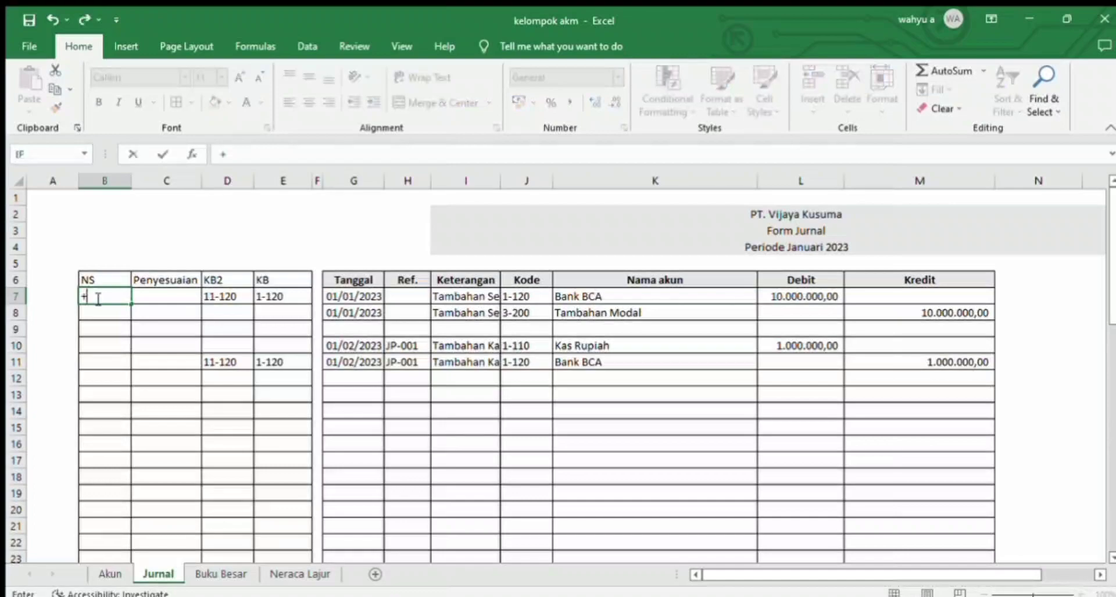
pyautogui.write('f(')
pyautogui.click(145, 294)
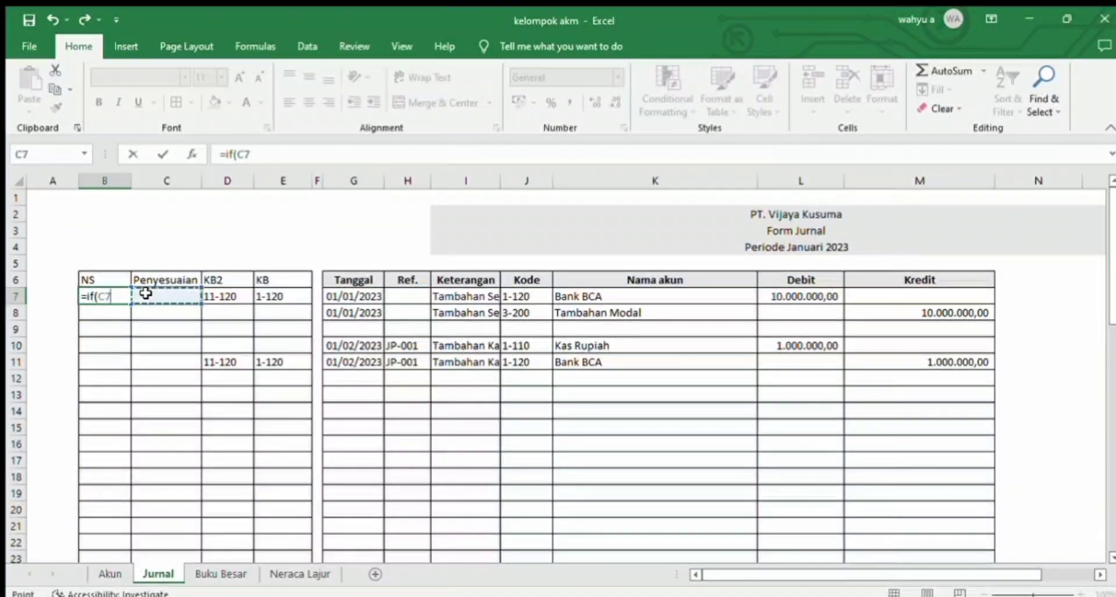
pyautogui.write('<>""')
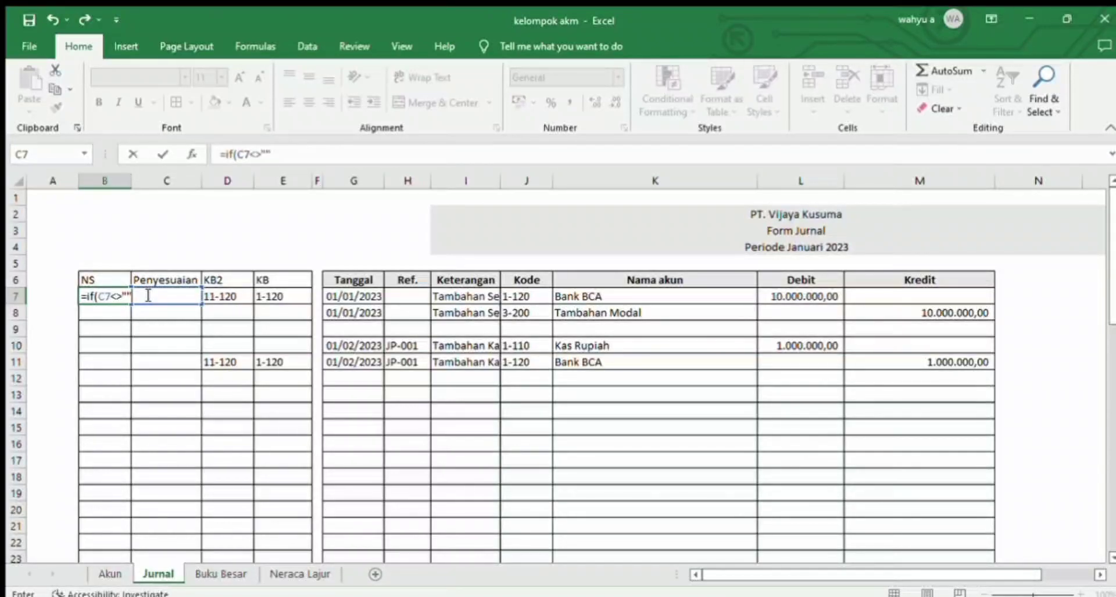
pyautogui.write(';""')
pyautogui.click(510, 295)
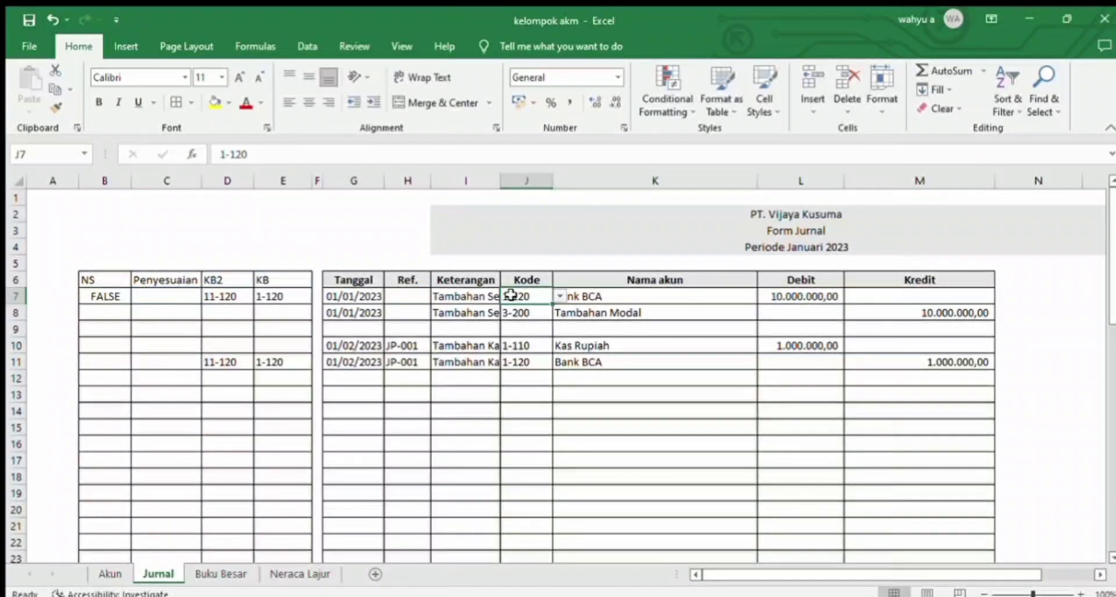
# Step: Extend the B7 formula to return the account code in J7 otherwise, giving =IF(C7<>"";"";J7)
pyautogui.click(106, 295)
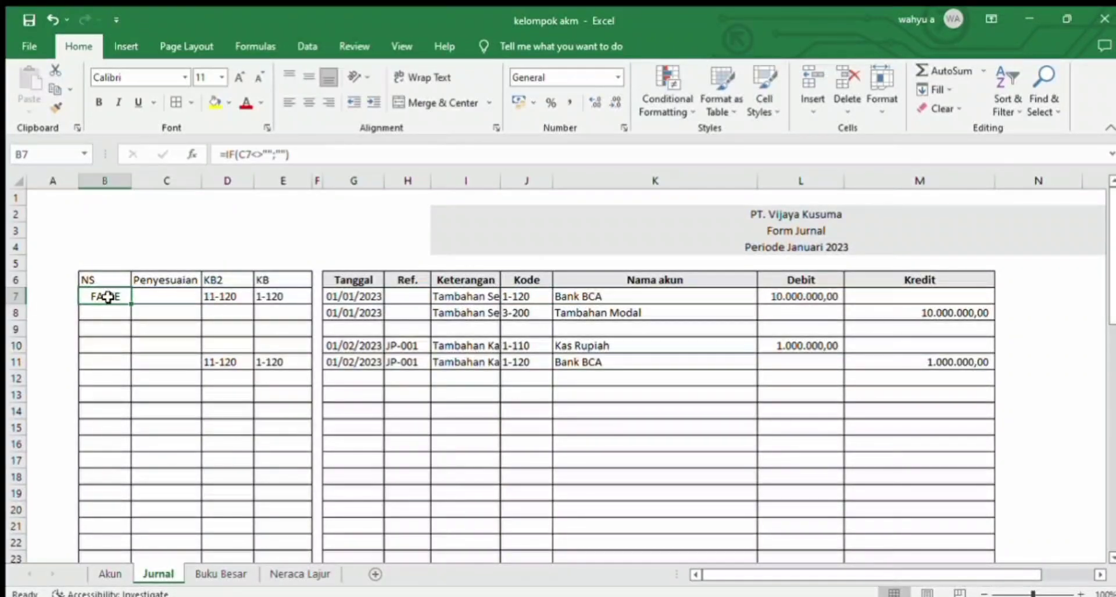
pyautogui.click(312, 154)
pyautogui.press('BackSpace')
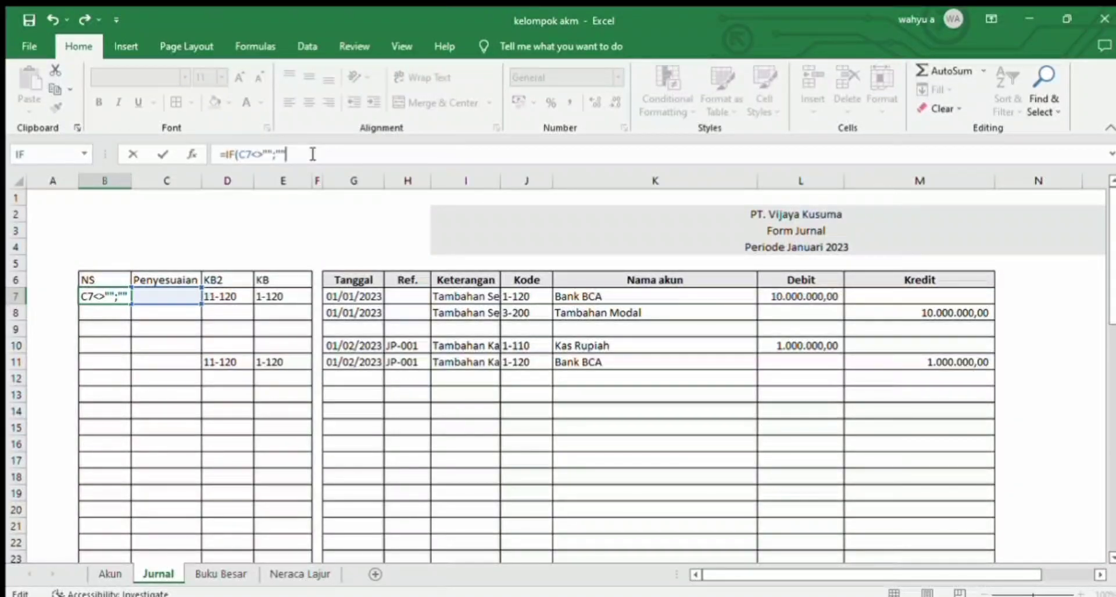
pyautogui.write(';')
pyautogui.click(513, 295)
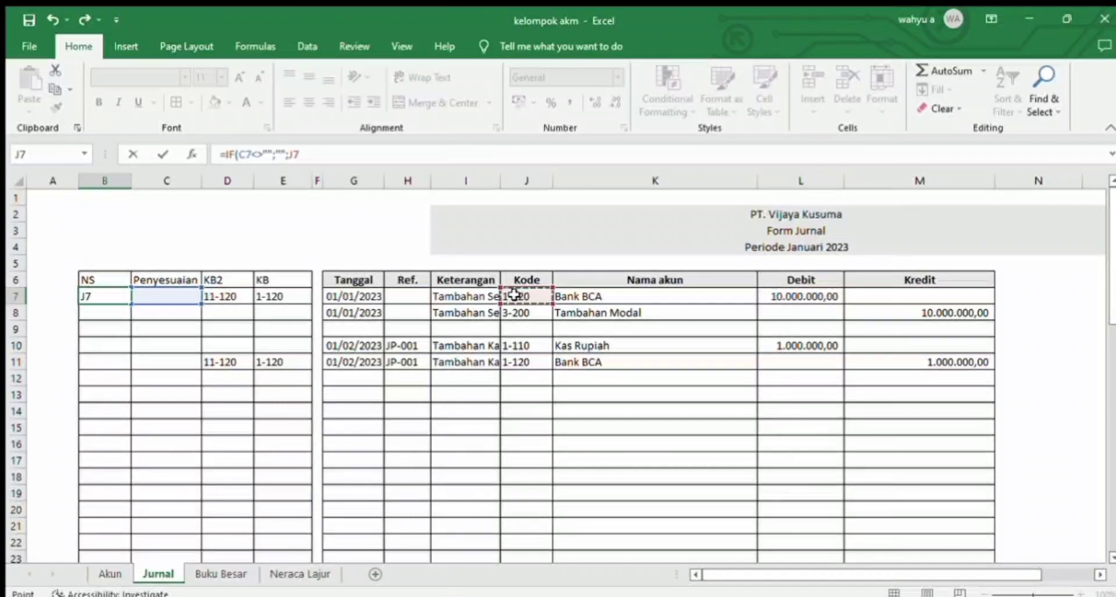
pyautogui.press('Return')
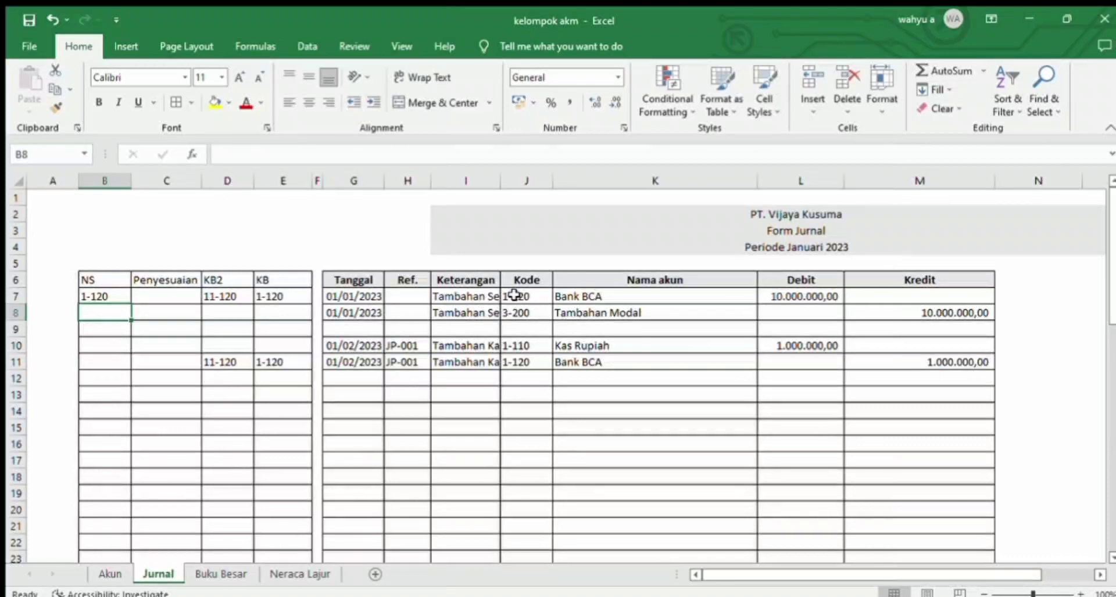
# Step: Copy the NS and Penyesuaian formulas from B7:C7 into rows 8 to 12
pyautogui.moveTo(99, 296); pyautogui.dragTo(149, 297)
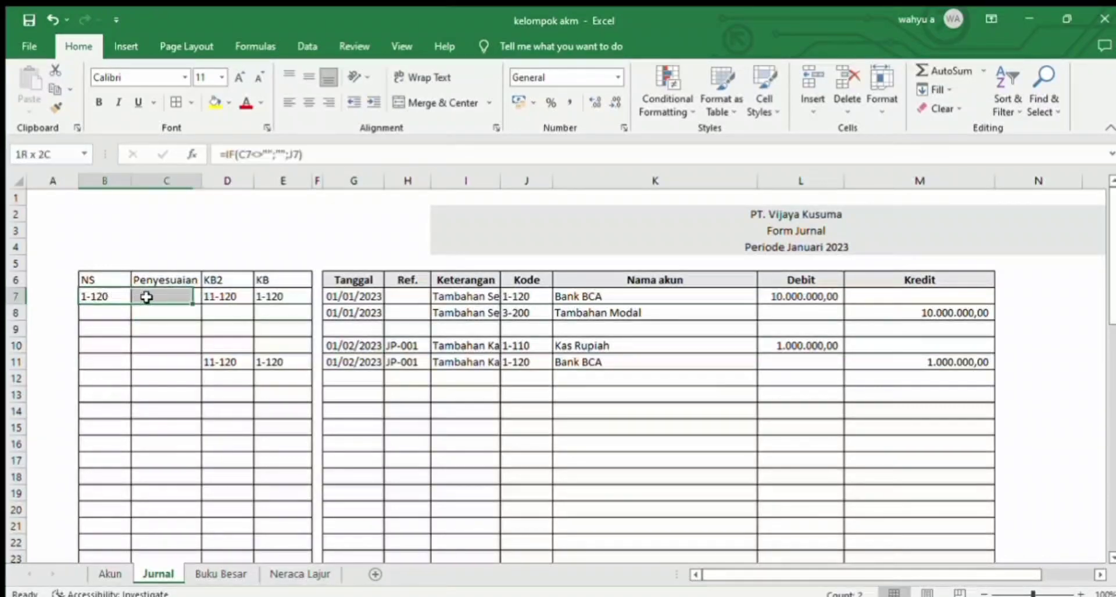
pyautogui.hotkey('ctrl', 'c')
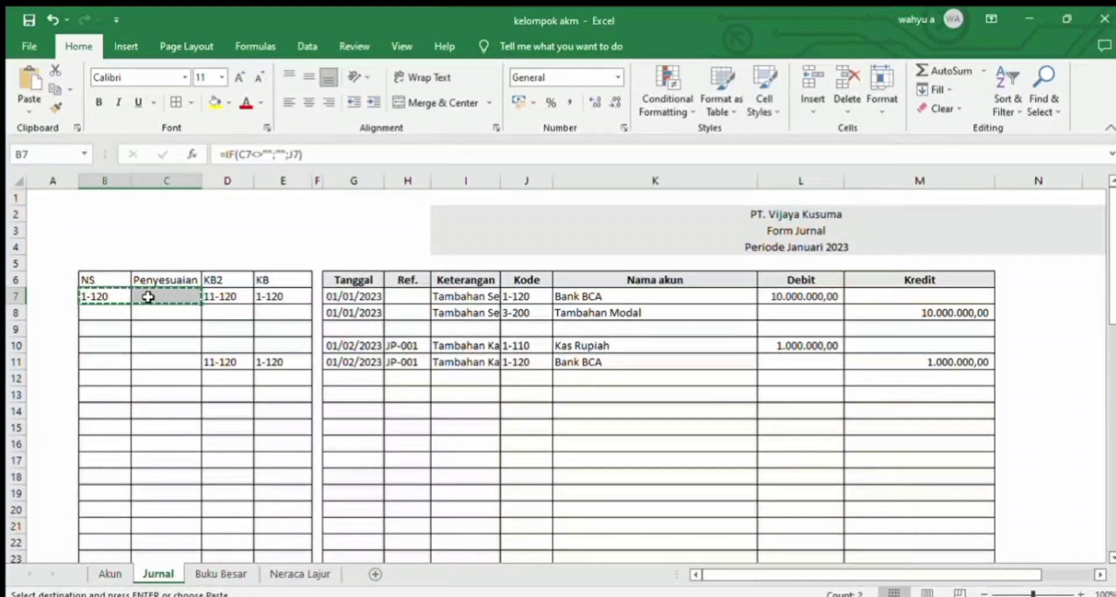
pyautogui.moveTo(102, 313); pyautogui.dragTo(102, 376)
pyautogui.hotkey('ctrl', 'v')
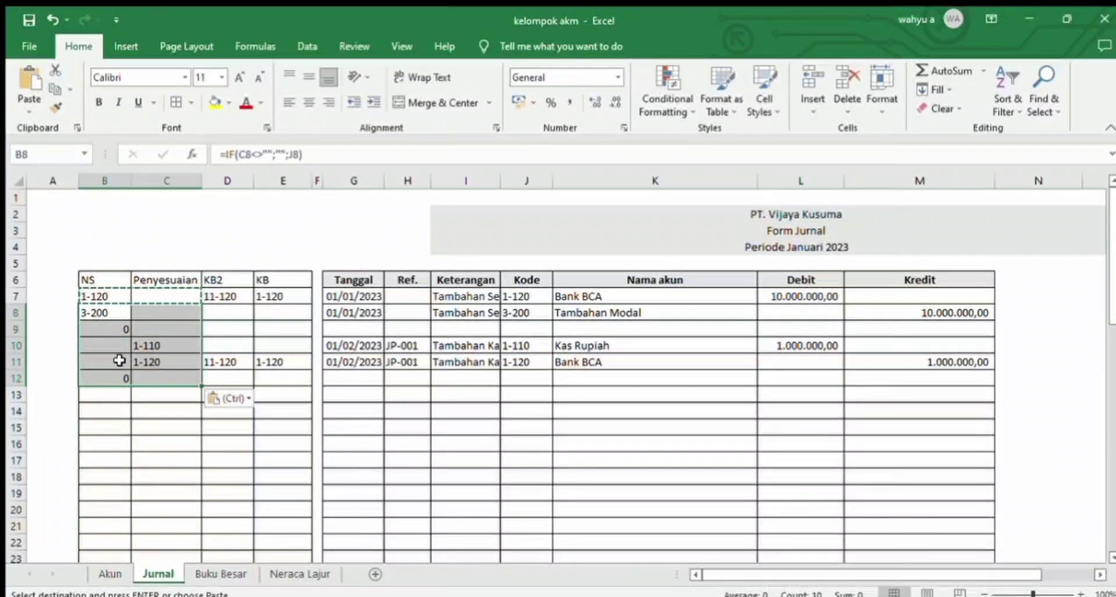
# Step: Copy the formulas in B11:C11 down through the remaining table rows, B13:C58
pyautogui.click(173, 365)
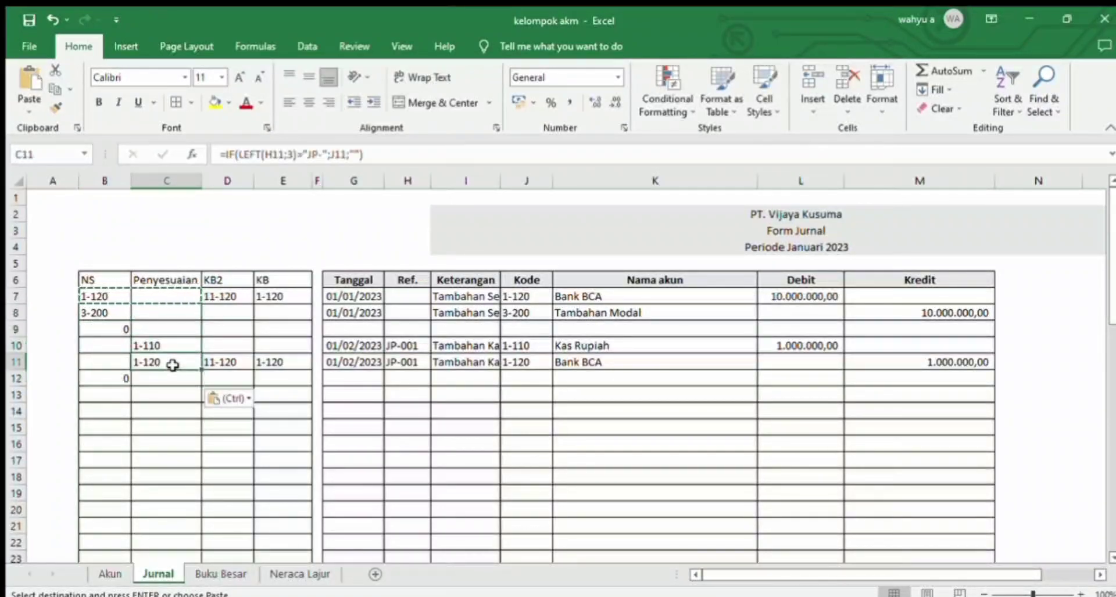
pyautogui.moveTo(120, 361); pyautogui.dragTo(110, 490)
pyautogui.hotkey('ctrl', 'c')
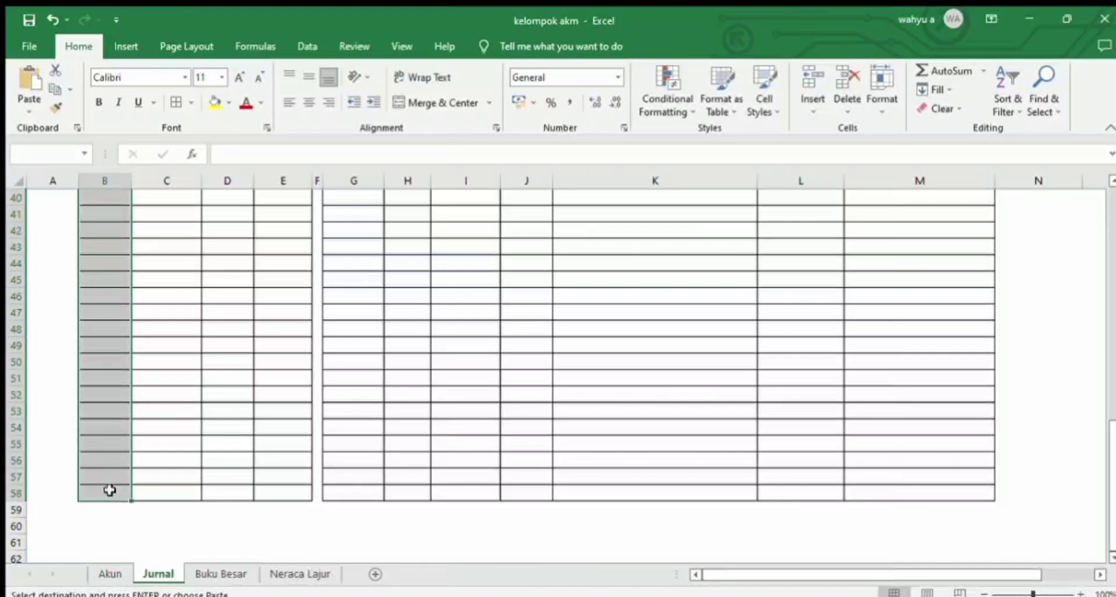
pyautogui.hotkey('ctrl', 'v')
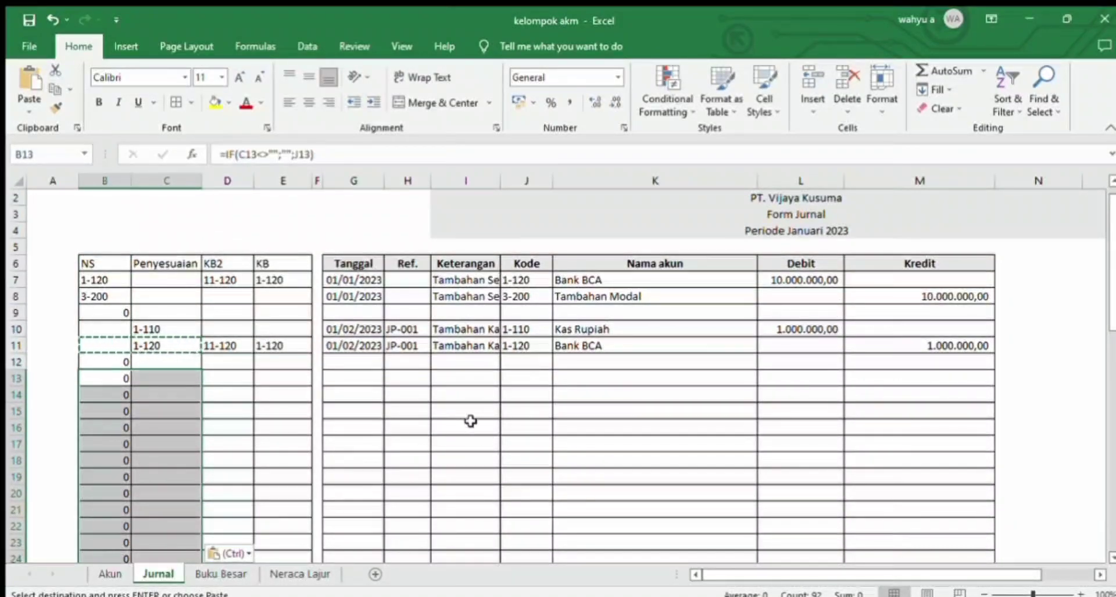
pyautogui.moveTo(1111, 310)
pyautogui.mouseDown()
pyautogui.moveTo(1111, 530)
pyautogui.moveTo(1111, 303)
pyautogui.mouseUp()
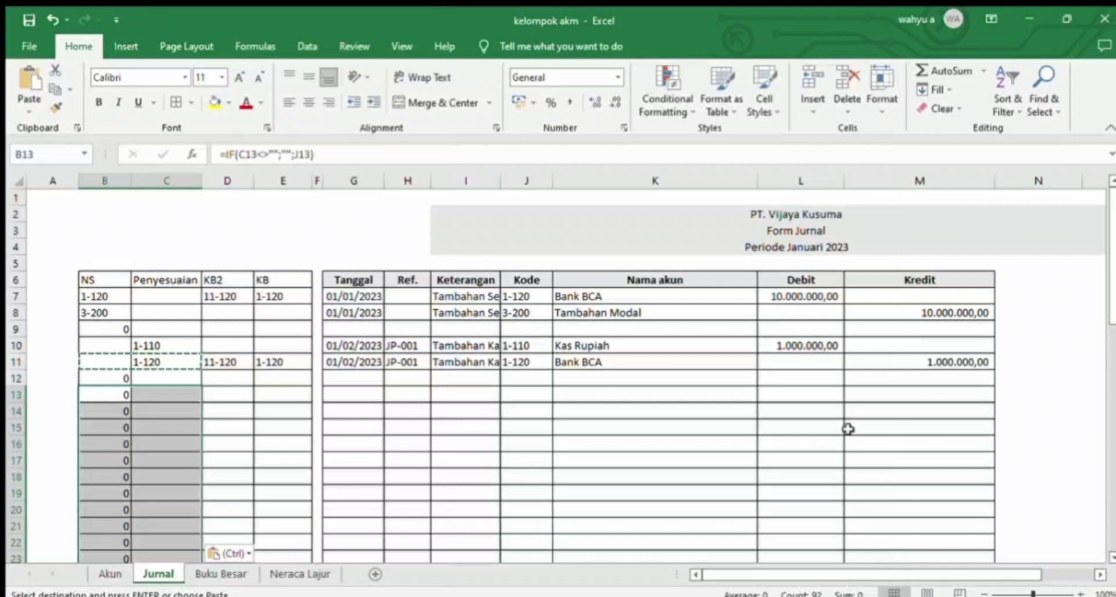
# Step: Insert two columns before the Neraca Saldo columns on the Neraca Lajur sheet
pyautogui.click(301, 573)
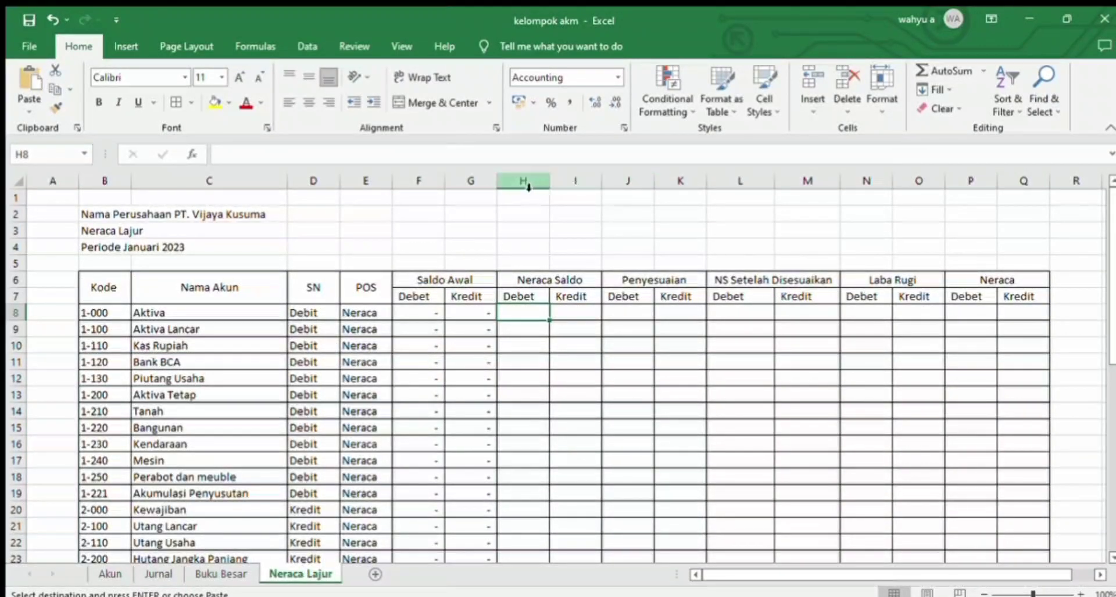
pyautogui.moveTo(523, 181); pyautogui.dragTo(571, 183)
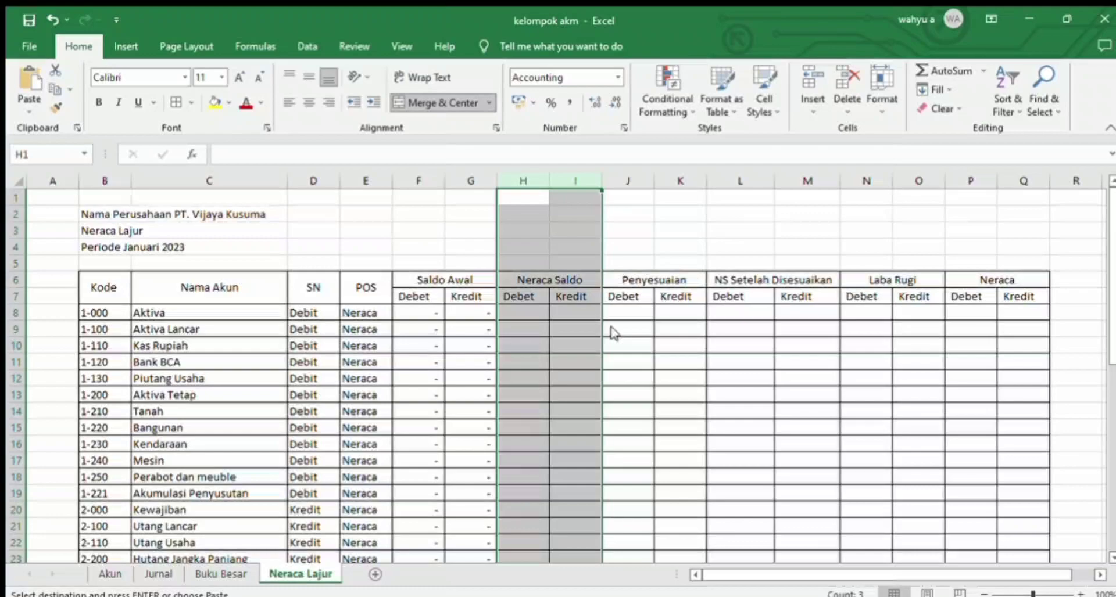
pyautogui.hotkey('ctrl', '+')
# Step: Copy the Debet and Kredit subheadings from F7:G7 into H7:I7 above the new columns
pyautogui.moveTo(416, 295); pyautogui.dragTo(460, 302)
pyautogui.hotkey('ctrl', 'c')
pyautogui.press('Right')
pyautogui.press('Right')
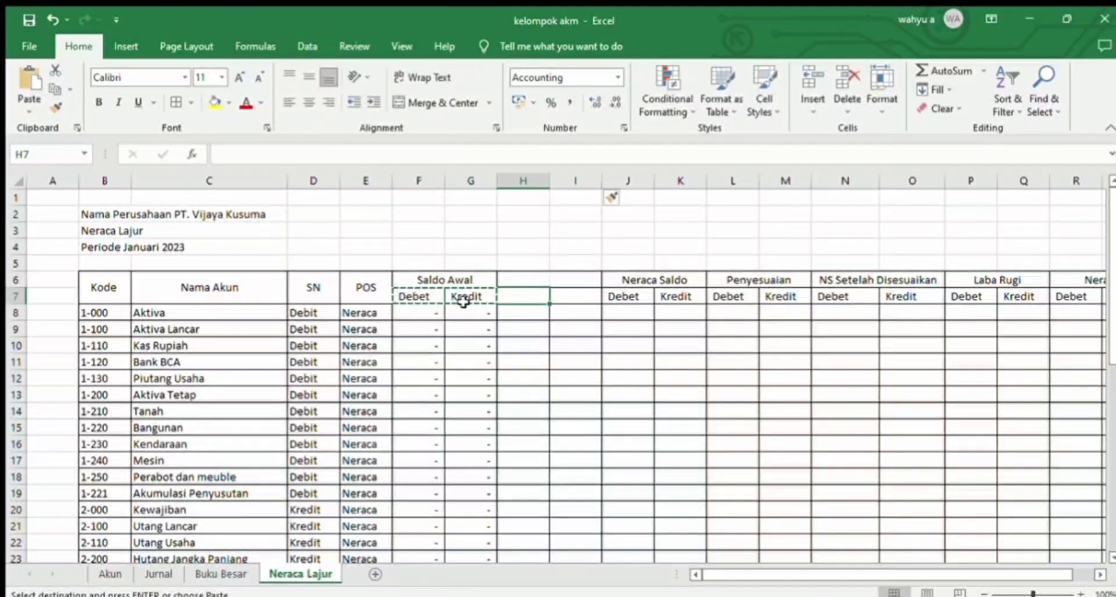
pyautogui.hotkey('ctrl', 'v')
# Step: Start a SUMIF formula in H8 with column B of the Jurnal sheet as its criteria range
pyautogui.click(515, 310)
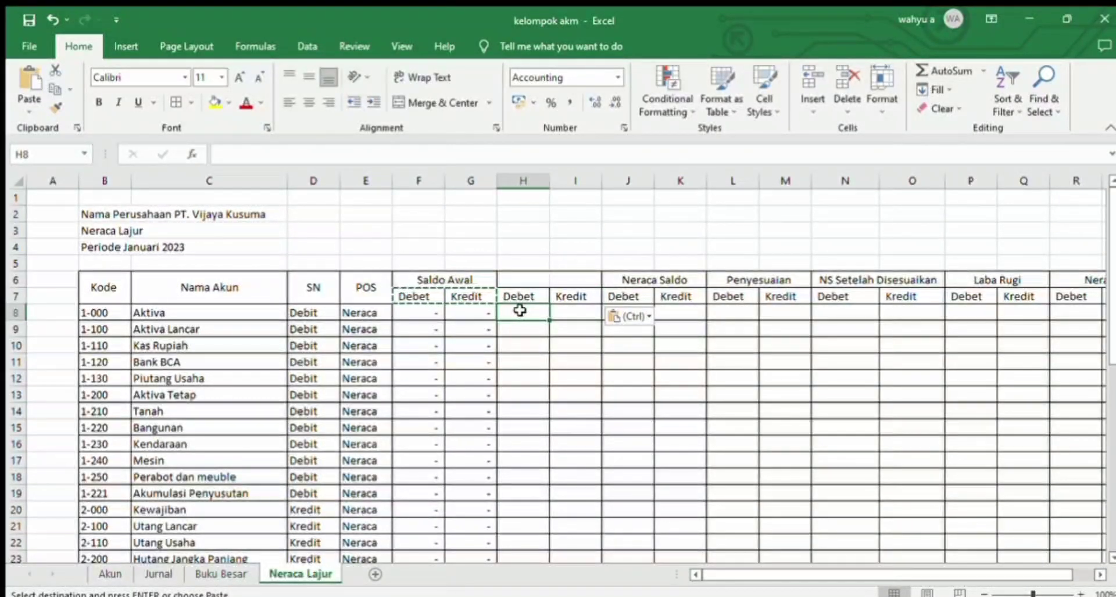
pyautogui.write('=sumif(')
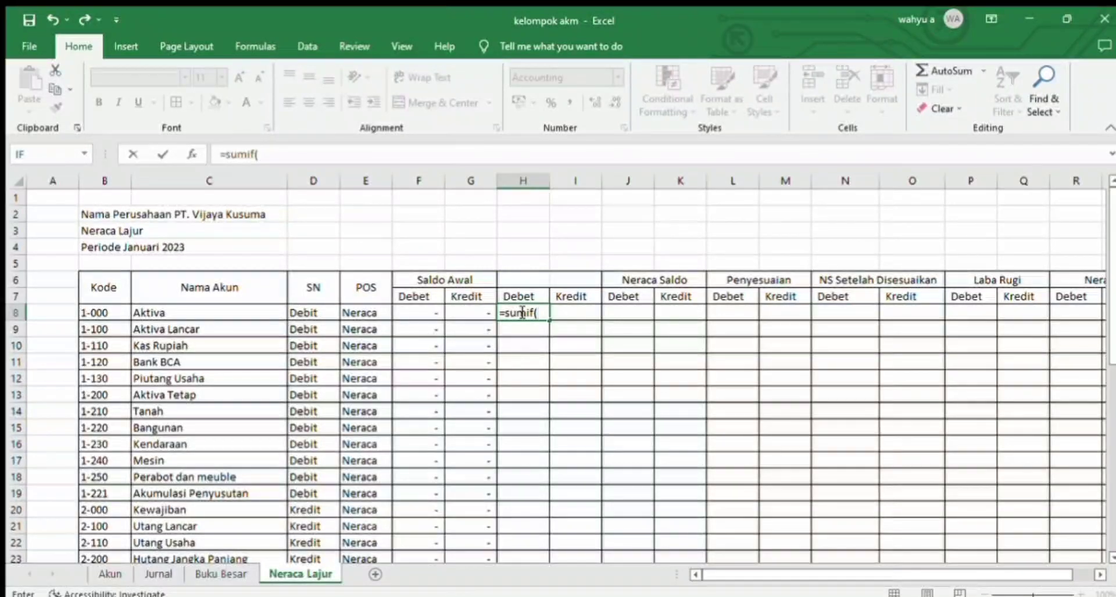
pyautogui.click(116, 575)
pyautogui.click(152, 574)
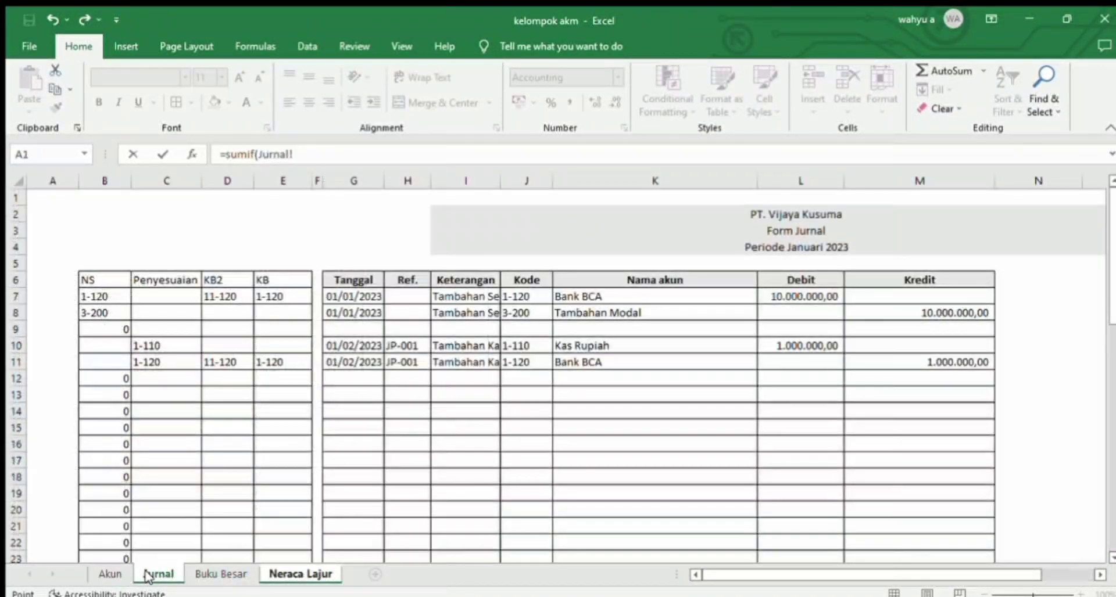
pyautogui.moveTo(229, 349); pyautogui.dragTo(106, 259)
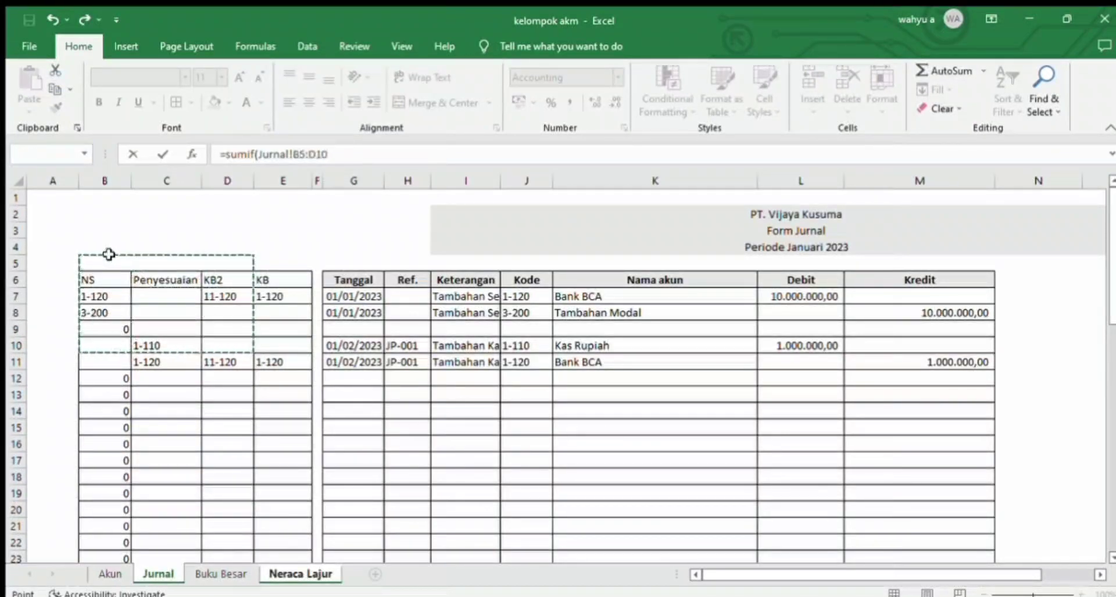
pyautogui.click(117, 184)
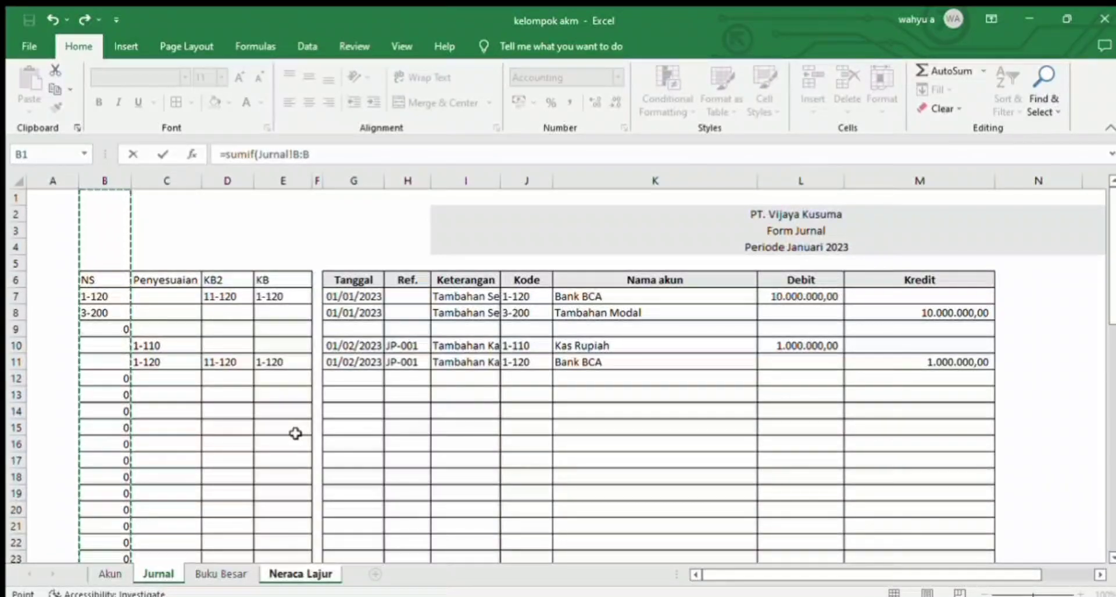
# Step: Make the Jurnal criteria range in the SUMIF formula absolute as $B:$B
pyautogui.click(294, 154)
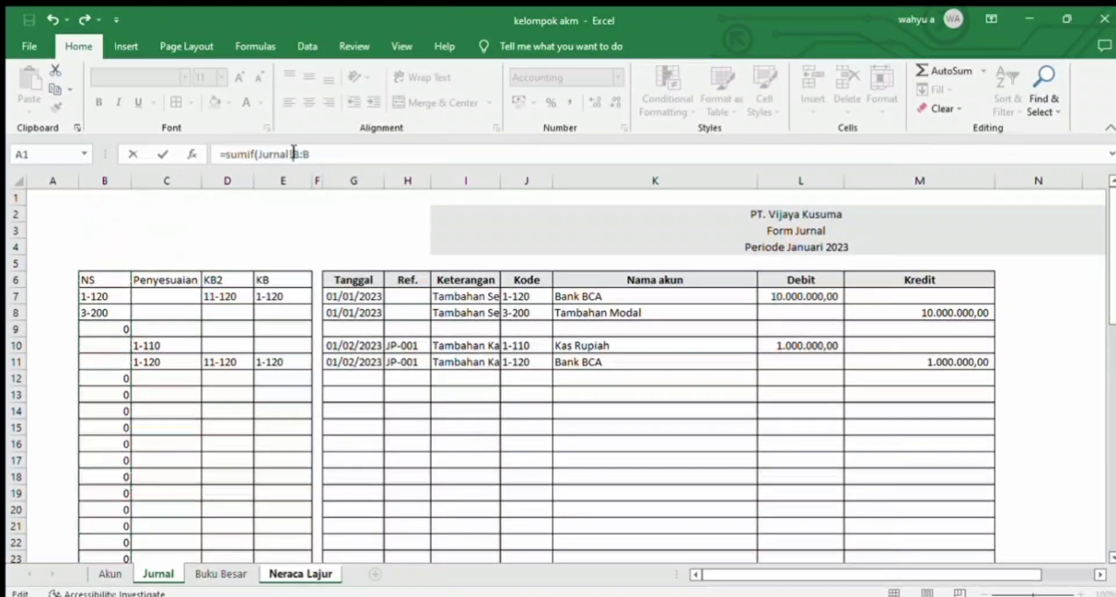
pyautogui.write('$')
pyautogui.press('Right')
pyautogui.press('Right')
pyautogui.write('$')
# Step: Add the account code in B8 of Neraca Lajur as the SUMIF criterion
pyautogui.click(316, 576)
pyautogui.click(581, 350)
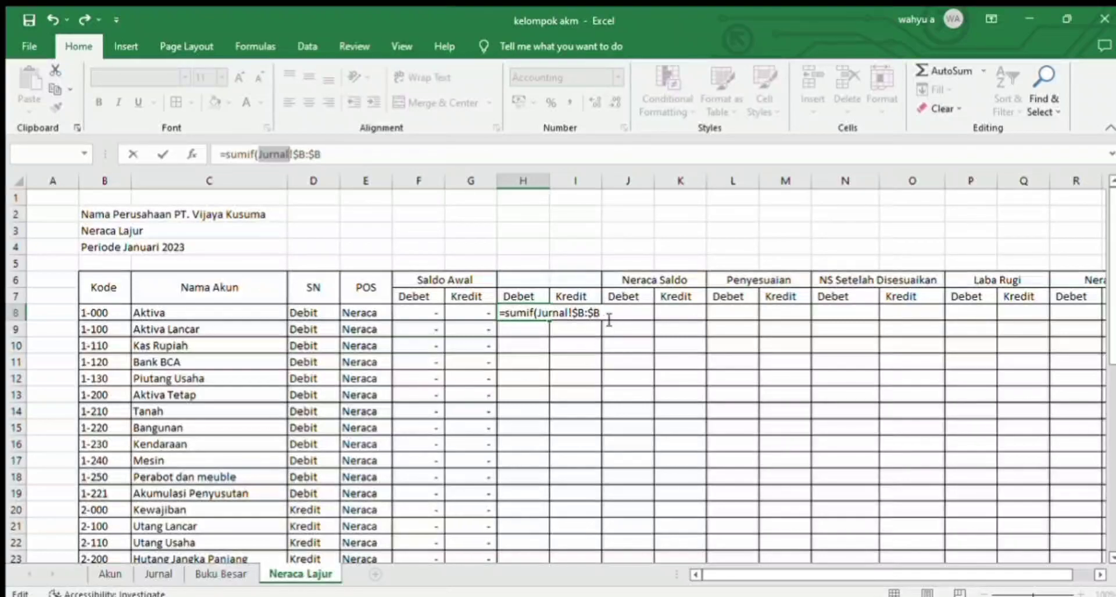
pyautogui.click(373, 159)
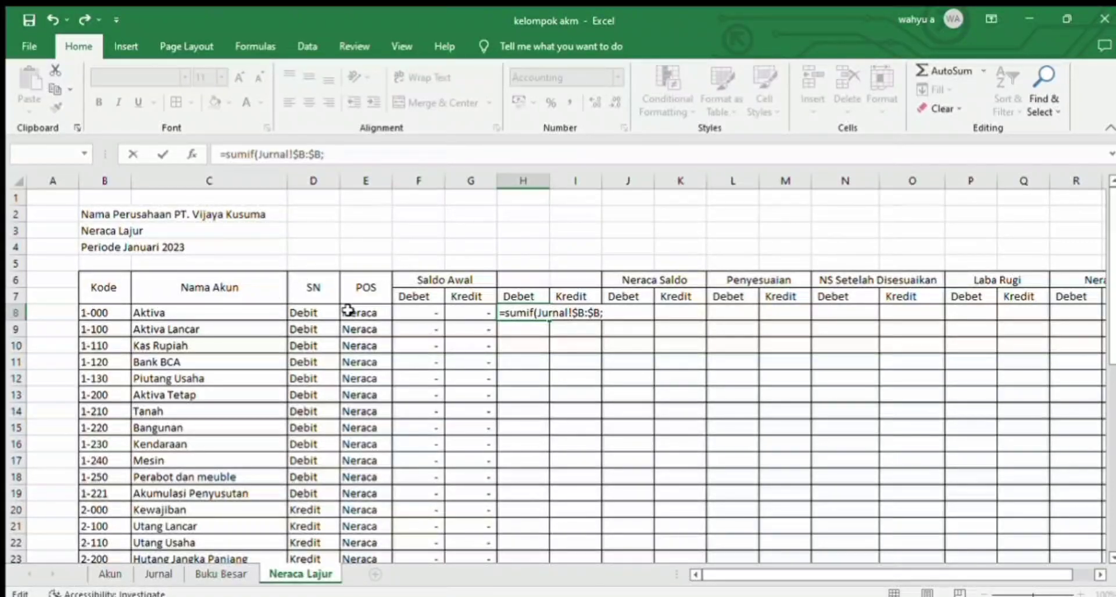
pyautogui.click(105, 314)
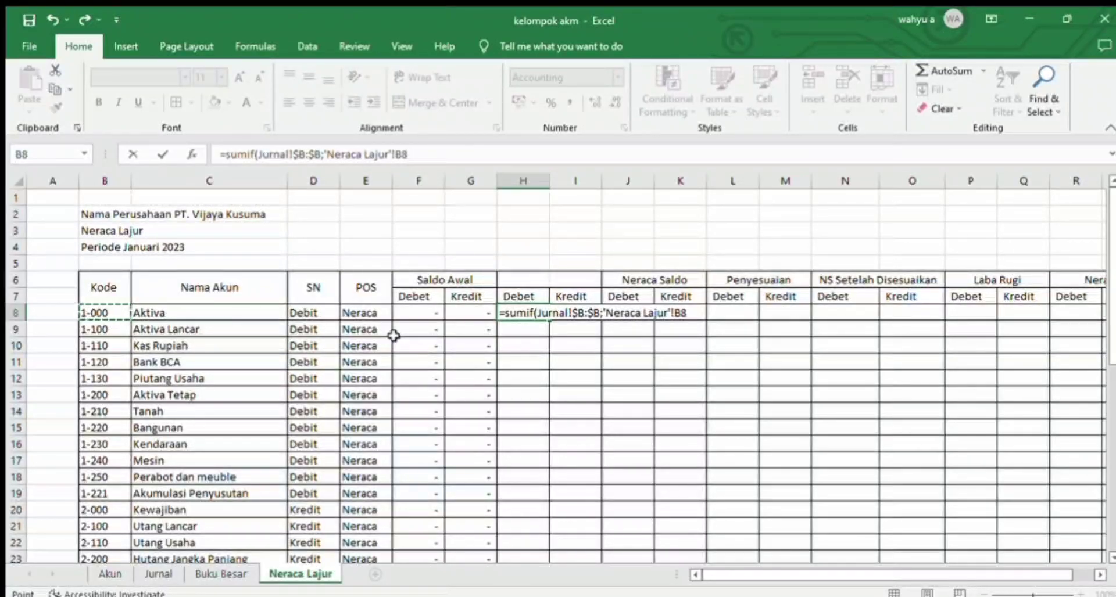
pyautogui.write(';')
# Step: Complete the H8 SUMIF formula with the Jurnal sheet's Debit column, L:L, as the sum range
pyautogui.click(158, 575)
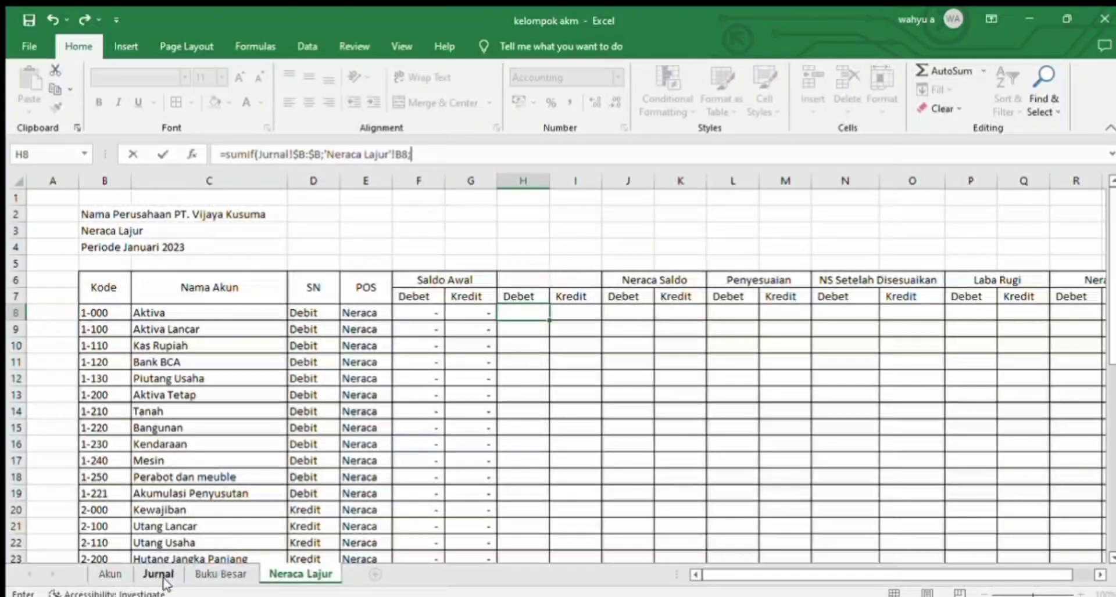
pyautogui.click(803, 186)
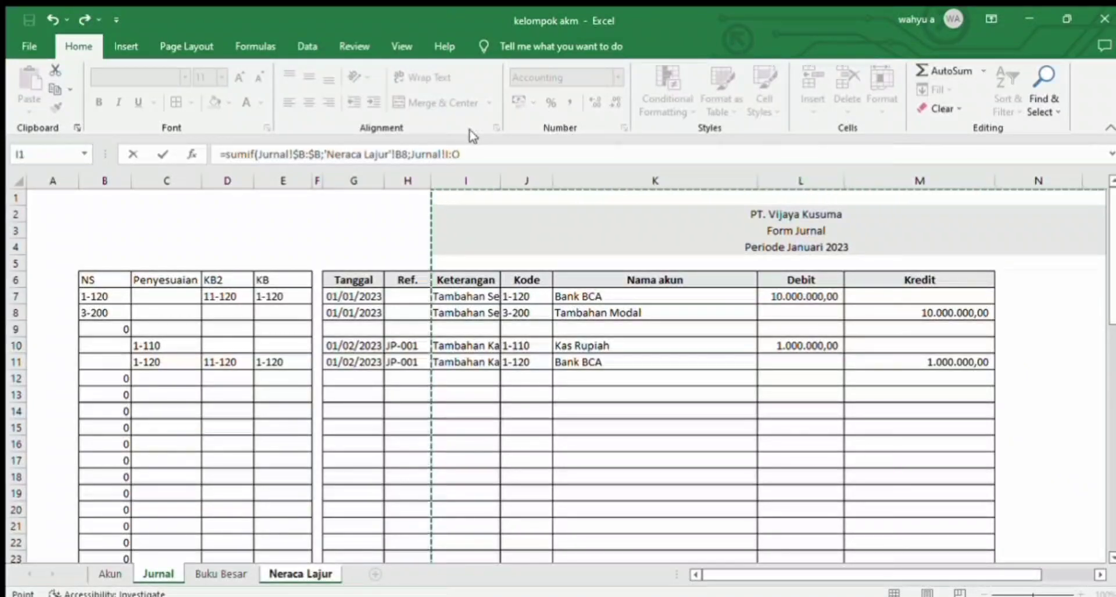
pyautogui.click(474, 147)
pyautogui.press('BackSpace')
pyautogui.press('Left')
pyautogui.press('Left')
pyautogui.press('BackSpace')
pyautogui.write('L')
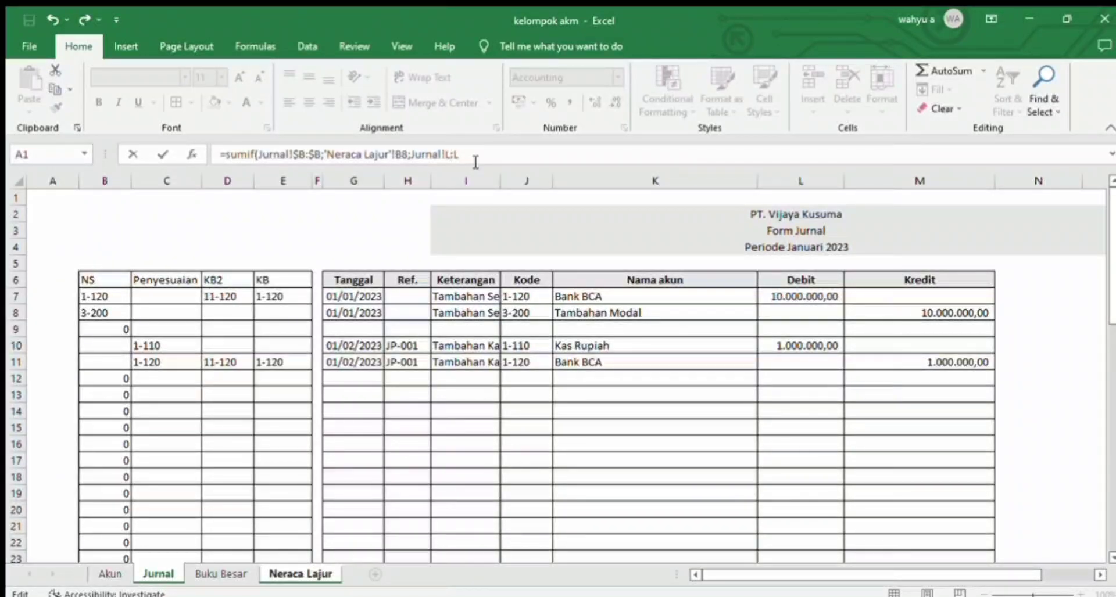
pyautogui.press('Return')
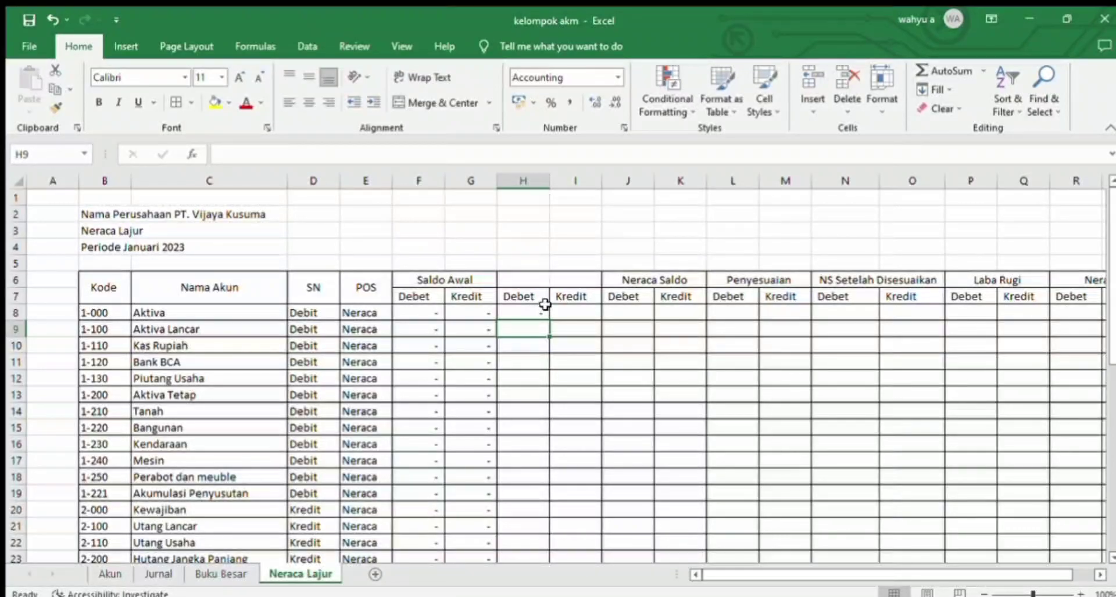
pyautogui.click(570, 309)
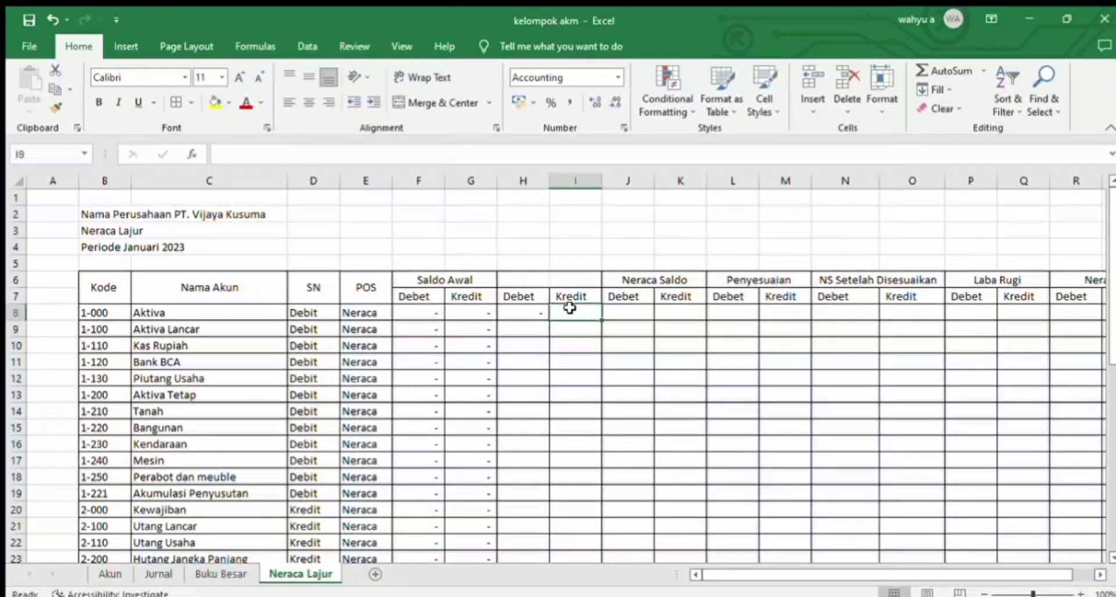
pyautogui.write('=')
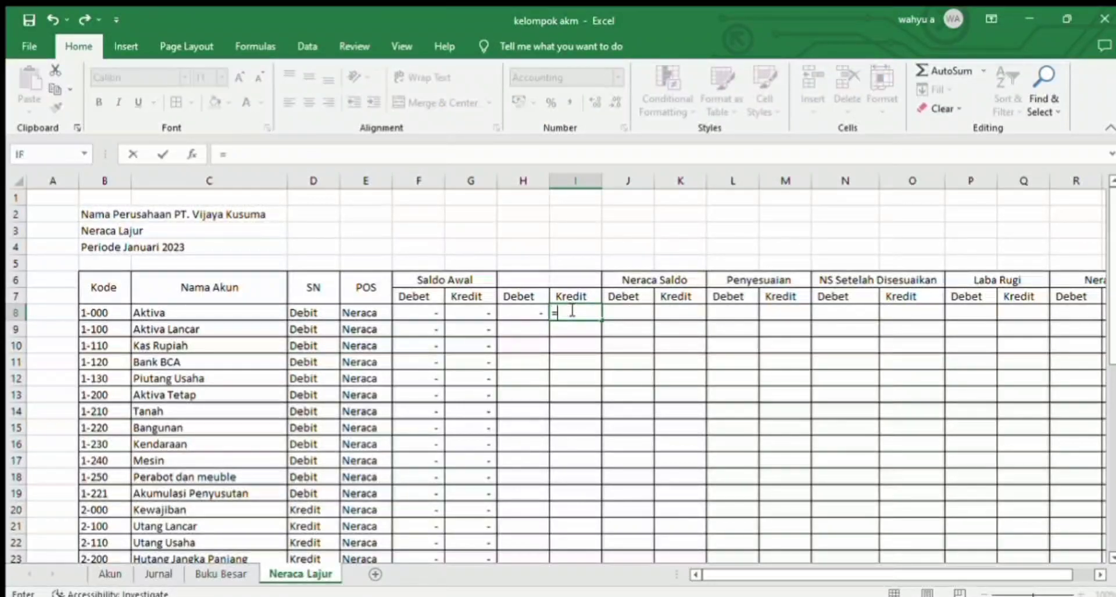
pyautogui.write('sumif(')
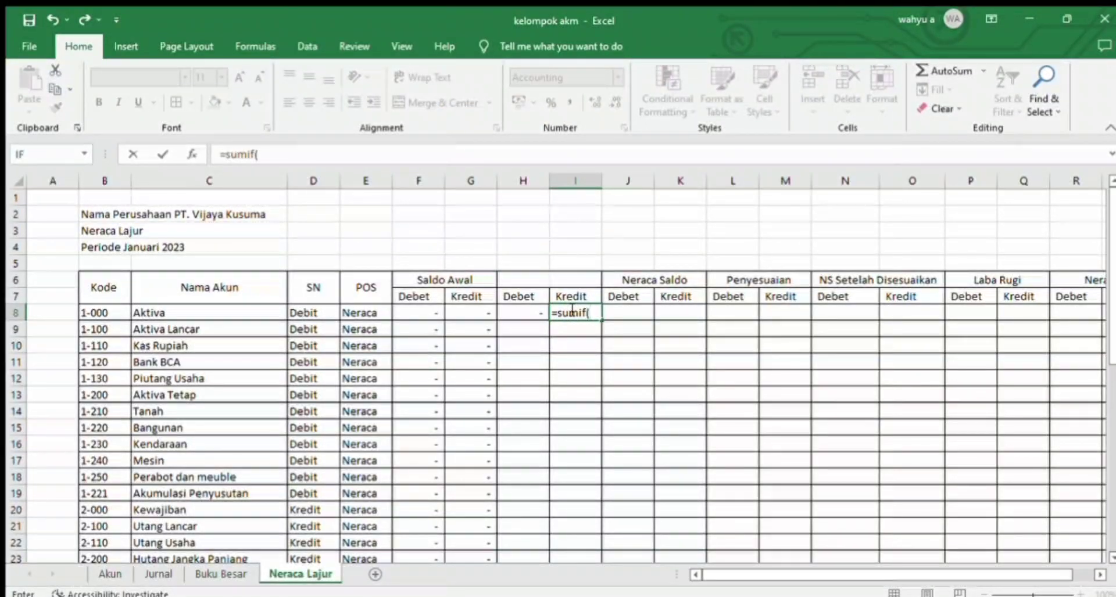
pyautogui.press('BackSpace')
pyautogui.press('BackSpace')
pyautogui.press('BackSpace')
pyautogui.press('BackSpace')
pyautogui.press('BackSpace')
pyautogui.press('BackSpace')
pyautogui.press('BackSpace')
pyautogui.press('Return')
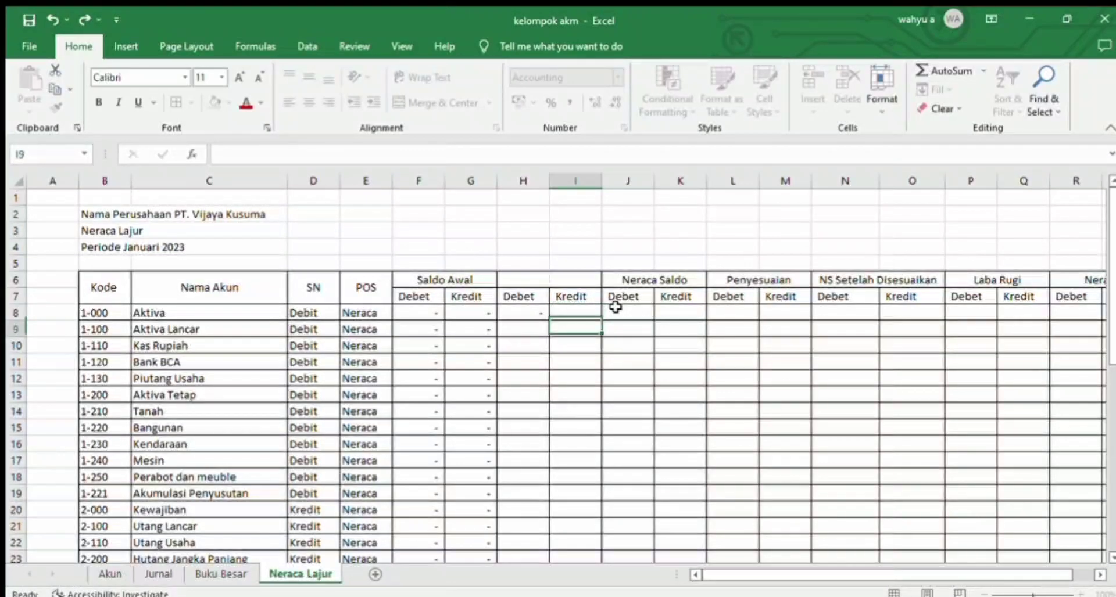
# Step: Assign the range name KBNS to the whole NS column (column B) of the Jurnal sheet
pyautogui.click(152, 574)
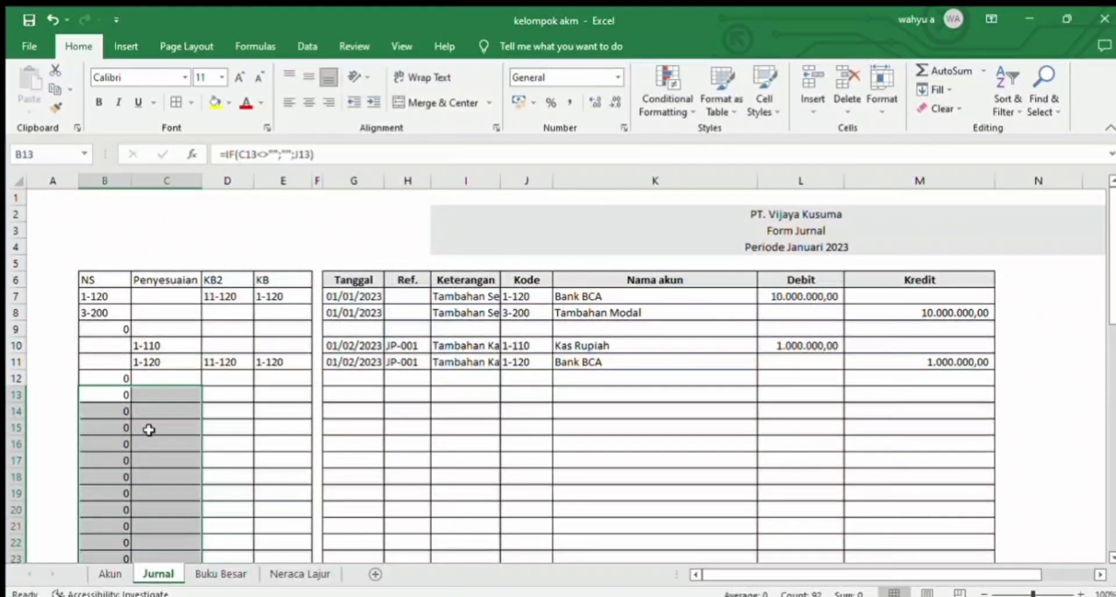
pyautogui.click(121, 188)
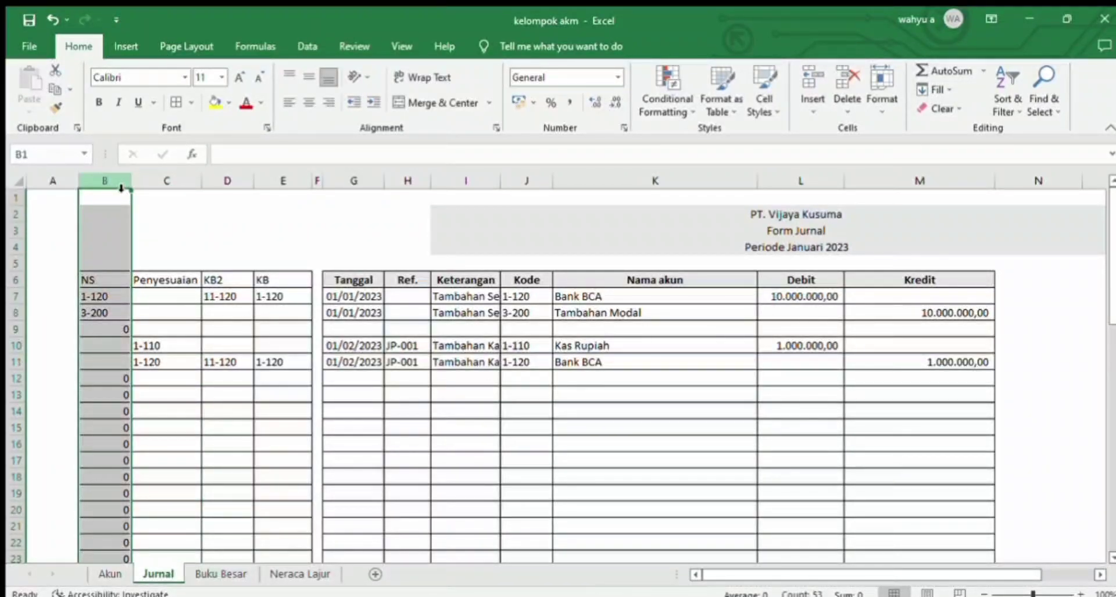
pyautogui.click(58, 155)
pyautogui.write('KB')
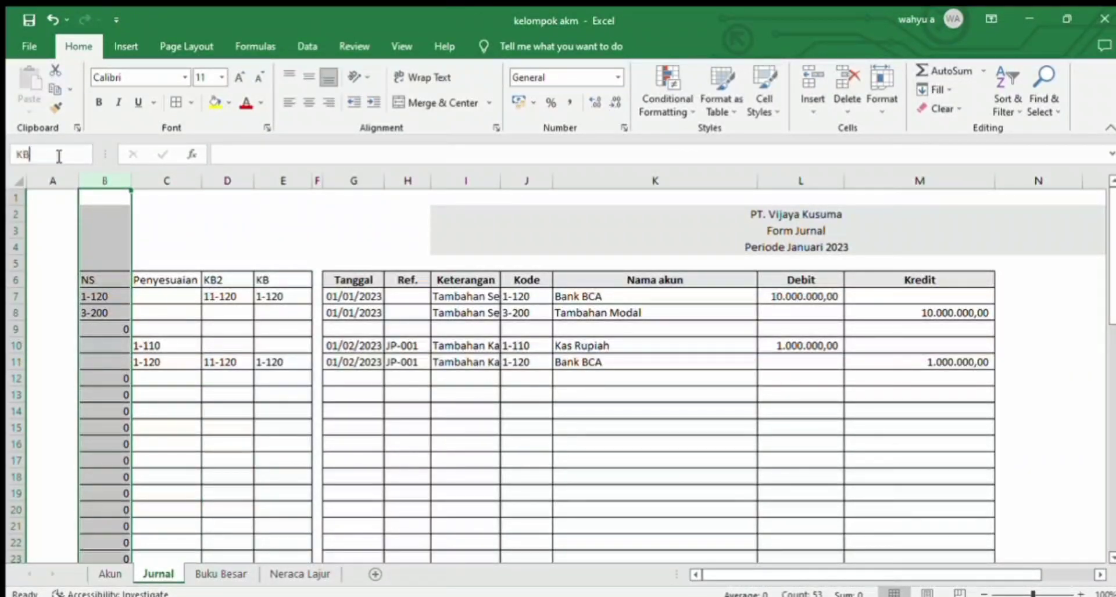
pyautogui.write('P')
pyautogui.press('BackSpace')
pyautogui.write('NS')
pyautogui.press('Return')
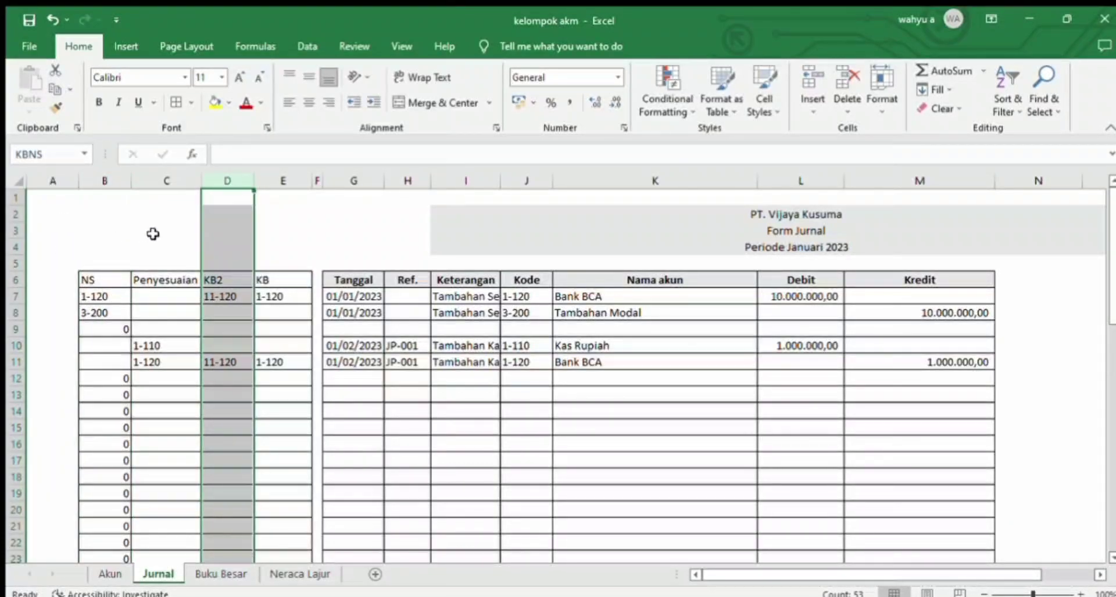
# Step: Name the Jurnal sheet's Penyesuaian column (column C) KBPNY and check the range names of its Debit and Kredit columns
pyautogui.click(167, 181)
pyautogui.click(57, 155)
pyautogui.press('BackSpace')
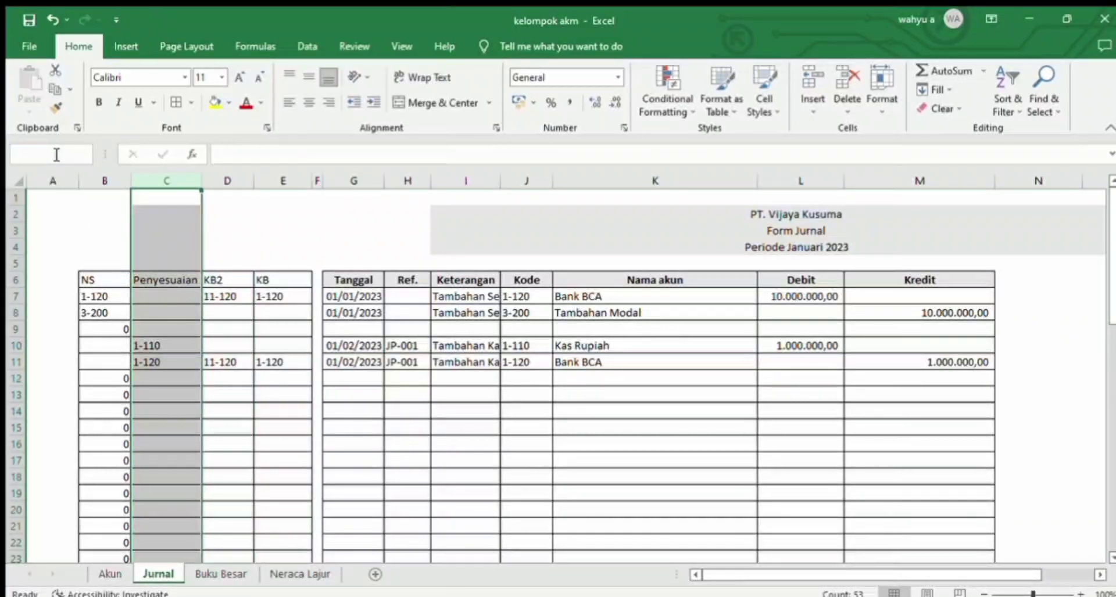
pyautogui.write('KBPNY')
pyautogui.press('Return')
pyautogui.click(942, 182)
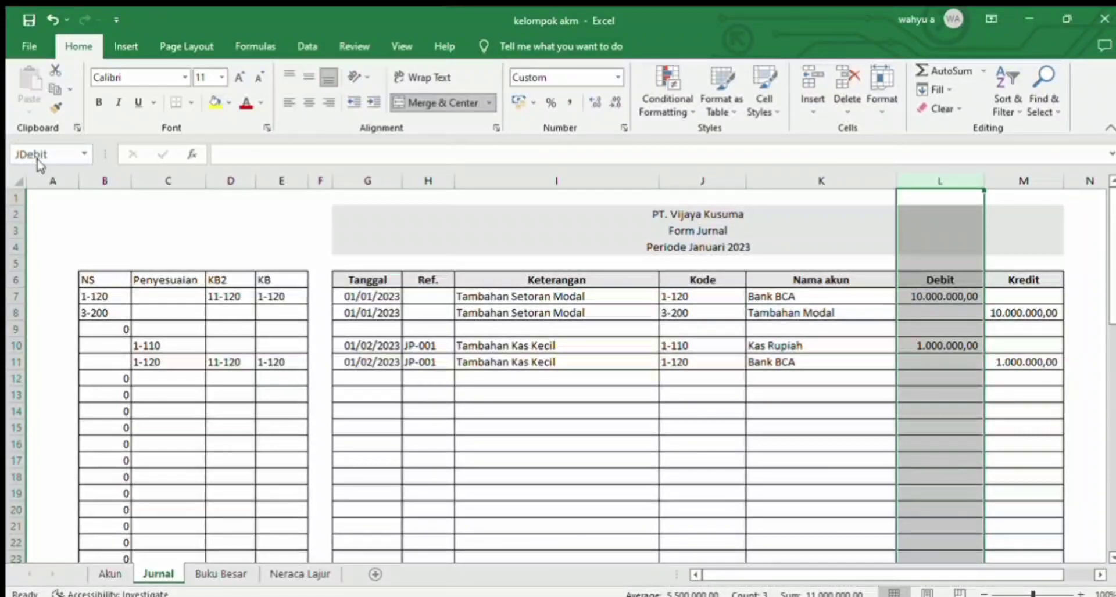
pyautogui.click(1008, 174)
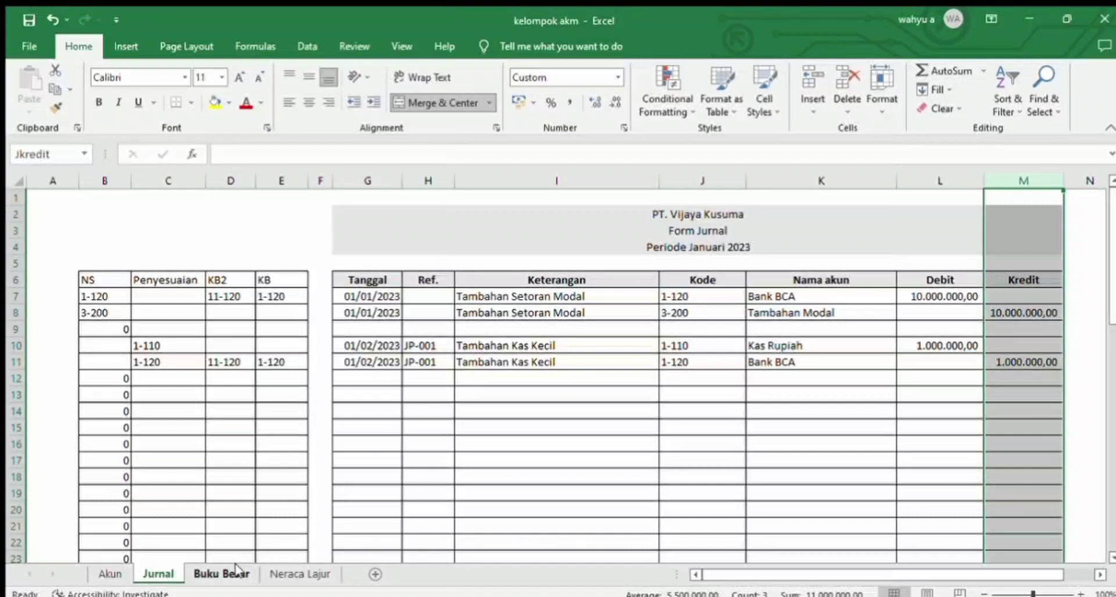
# Step: Enter =SUMIF(KBNS;B8;Jkredit) in I8 of Neraca Lajur to total the journal credits per account code
pyautogui.click(299, 574)
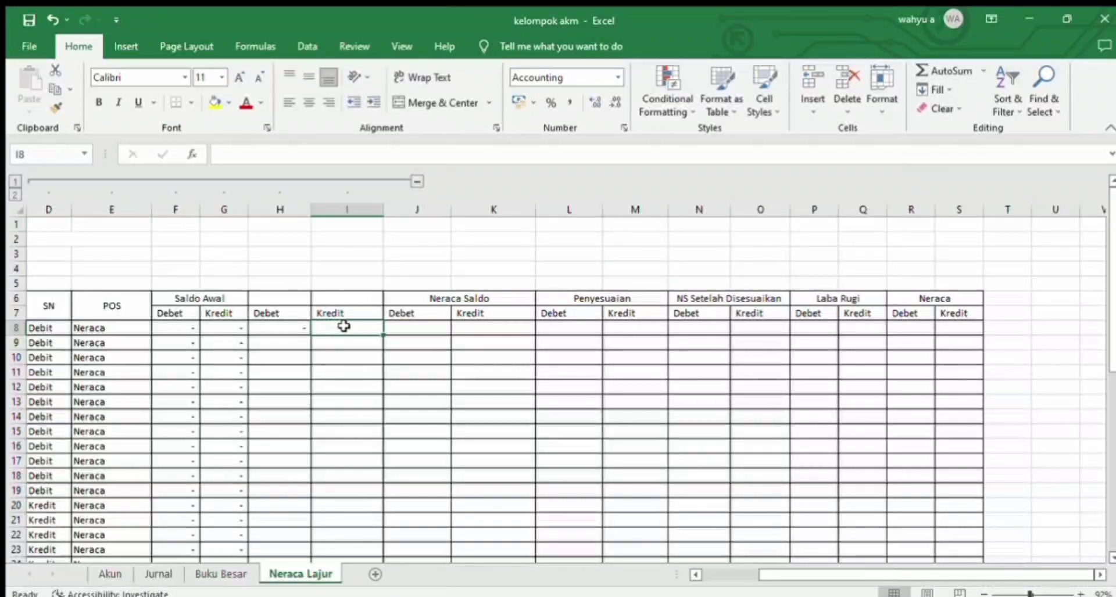
pyautogui.write('=sumif')
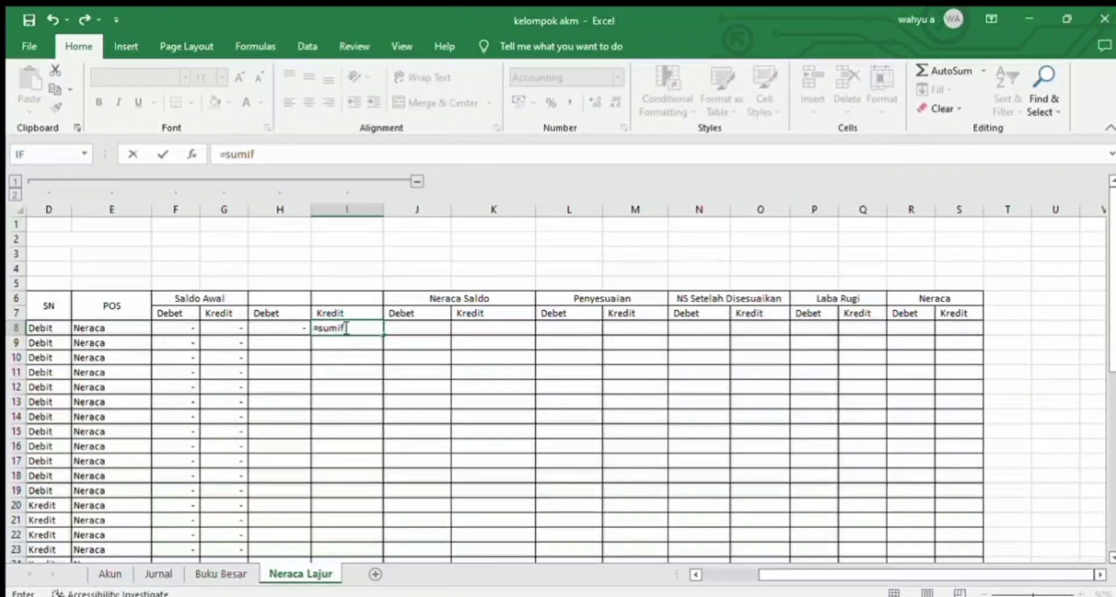
pyautogui.write('(KBPN')
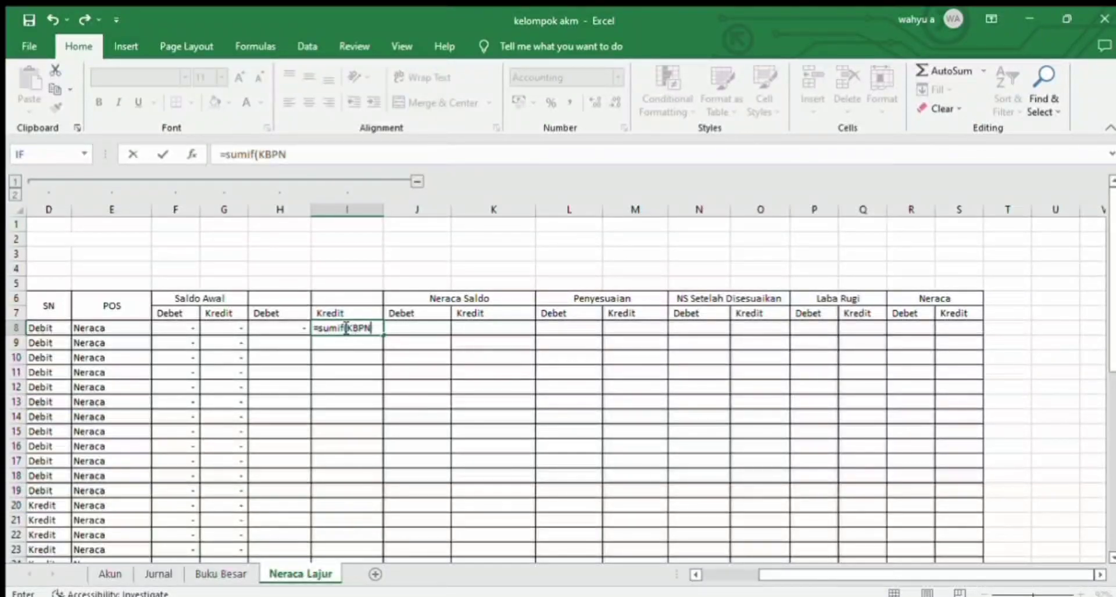
pyautogui.press('BackSpace')
pyautogui.press('BackSpace')
pyautogui.write('NS')
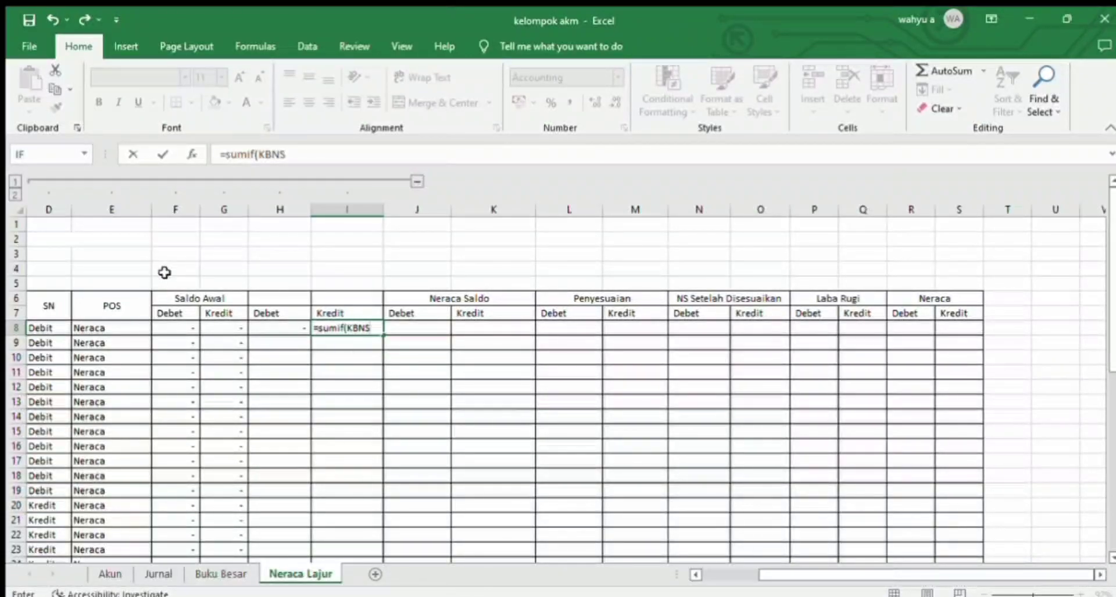
pyautogui.moveTo(761, 572); pyautogui.dragTo(740, 571)
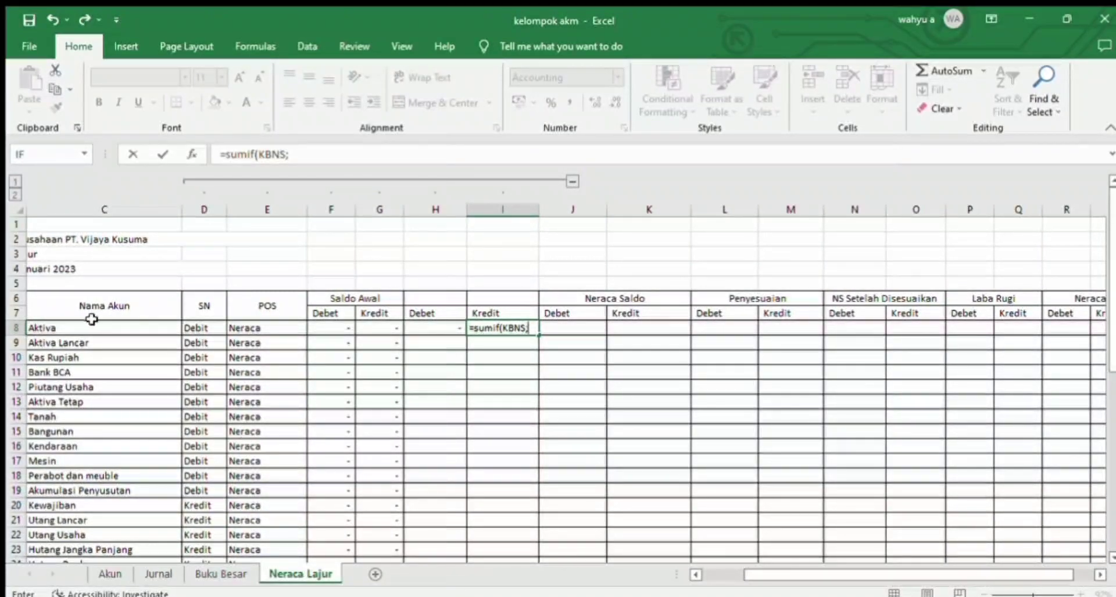
pyautogui.moveTo(794, 575); pyautogui.dragTo(755, 575)
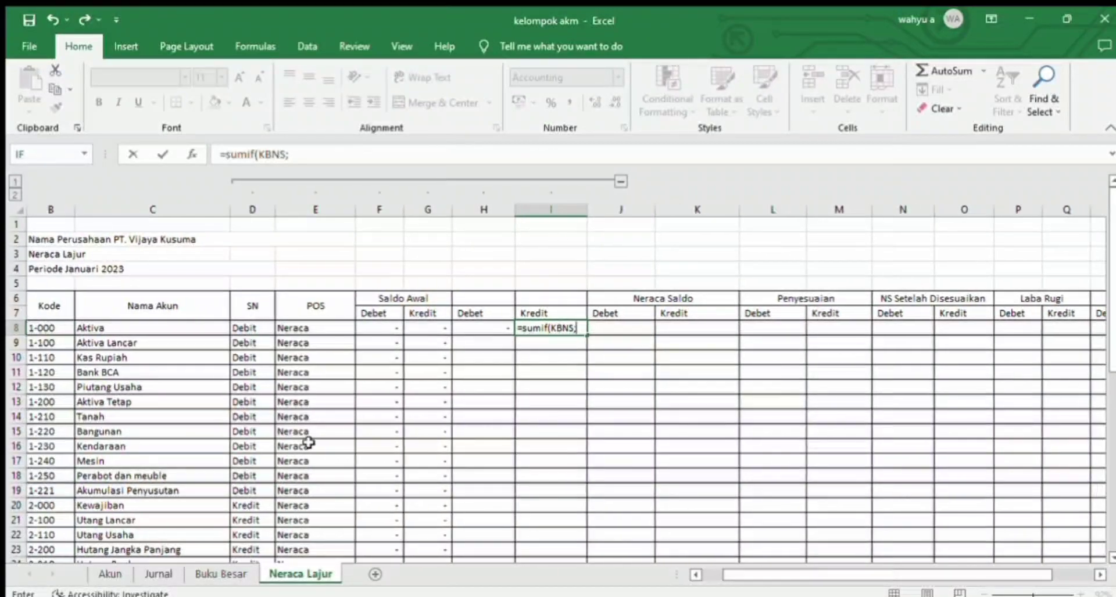
pyautogui.click(62, 327)
pyautogui.write(';')
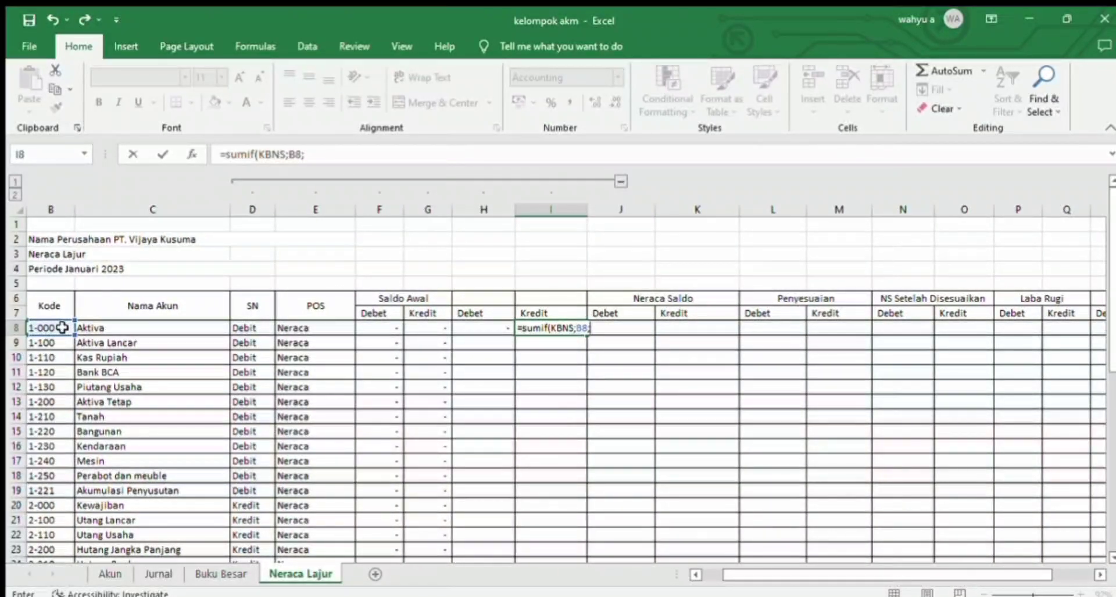
pyautogui.write('Jkredit')
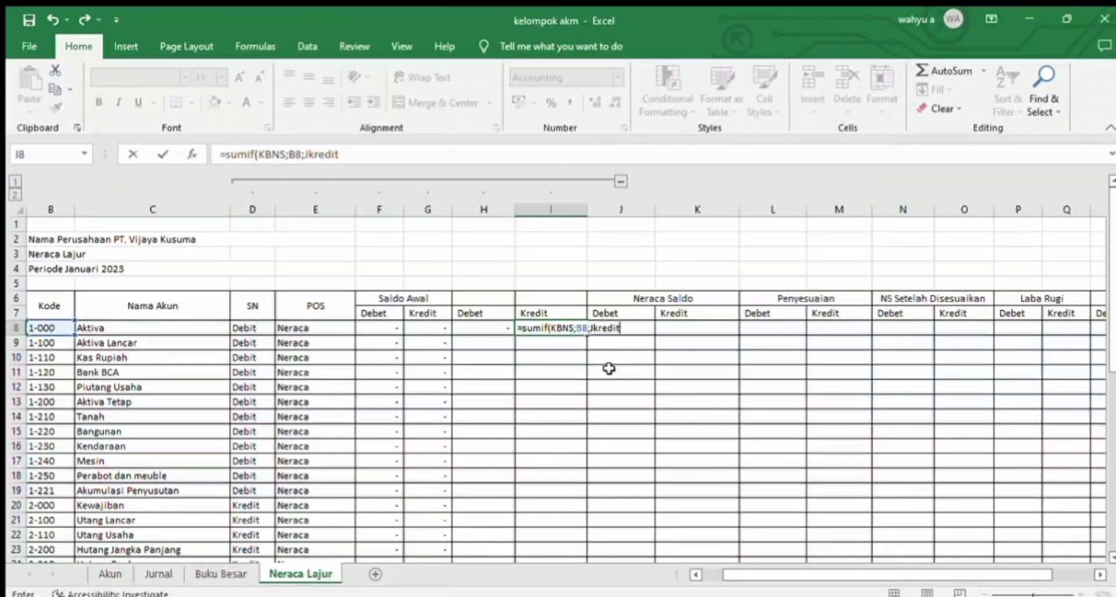
pyautogui.press('Return')
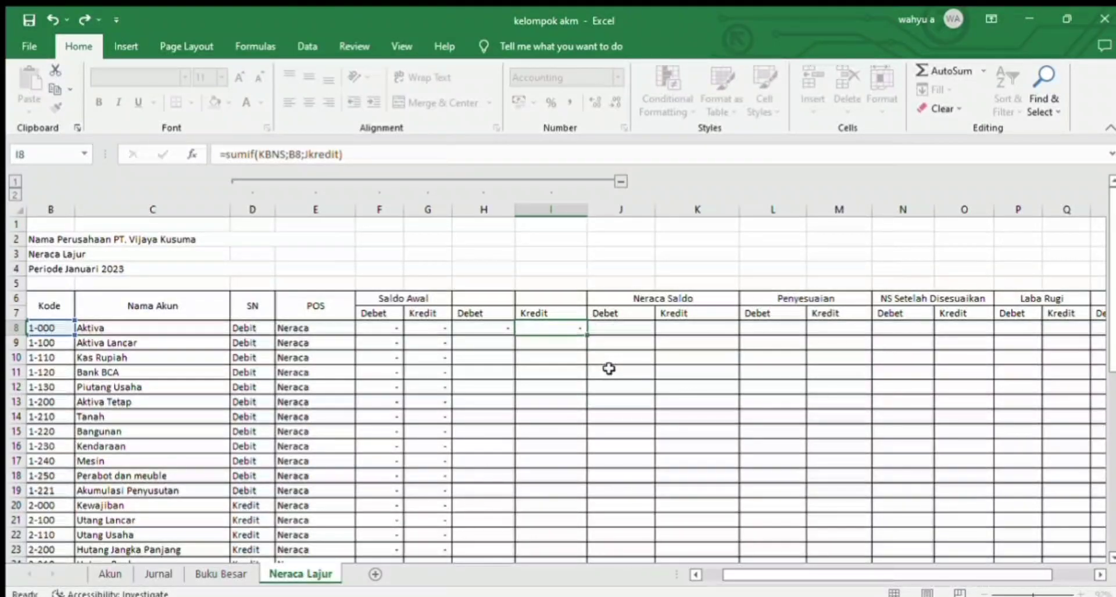
# Step: Copy the SUMIF formulas in H8:I8 down to every account row through row 45
pyautogui.moveTo(492, 328); pyautogui.dragTo(486, 562)
pyautogui.hotkey('ctrl', 'c')
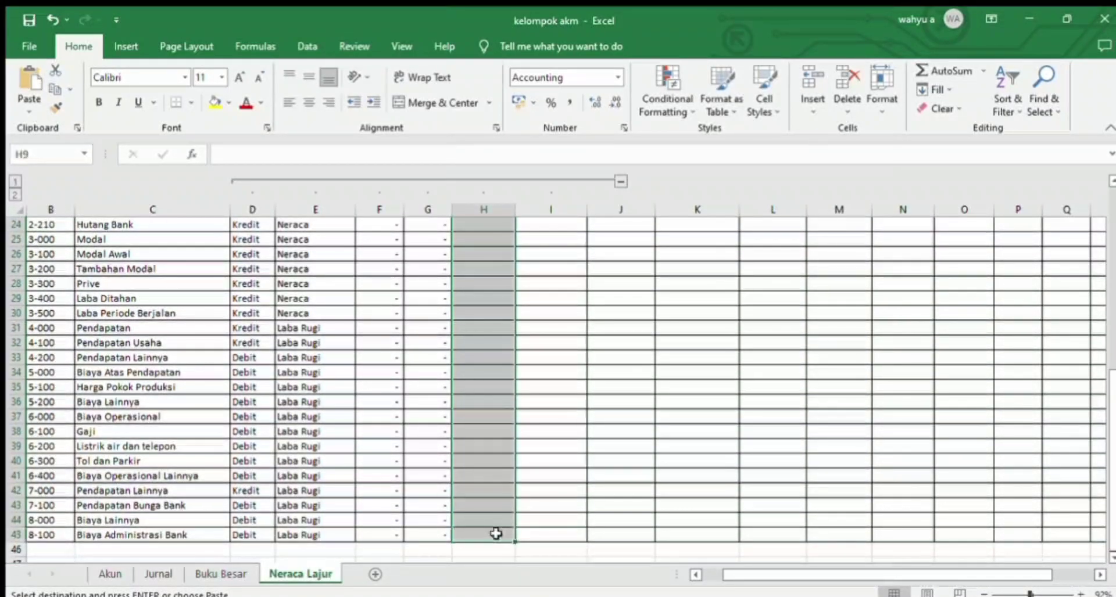
pyautogui.hotkey('ctrl', 'v')
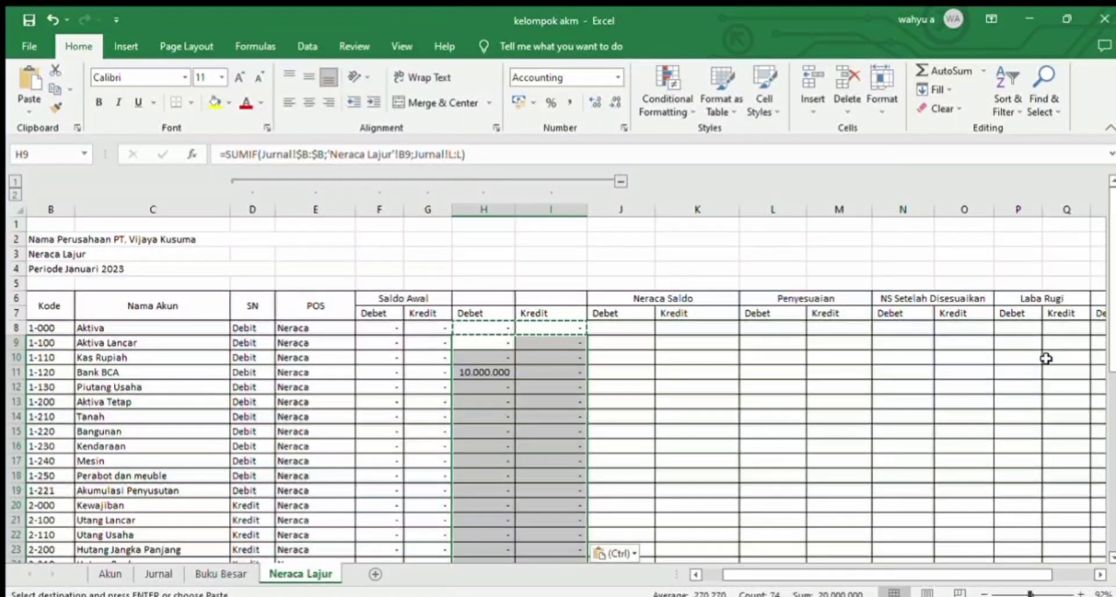
pyautogui.moveTo(1110, 327)
pyautogui.mouseDown()
pyautogui.moveTo(1111, 395)
pyautogui.moveTo(1110, 327)
pyautogui.mouseUp()
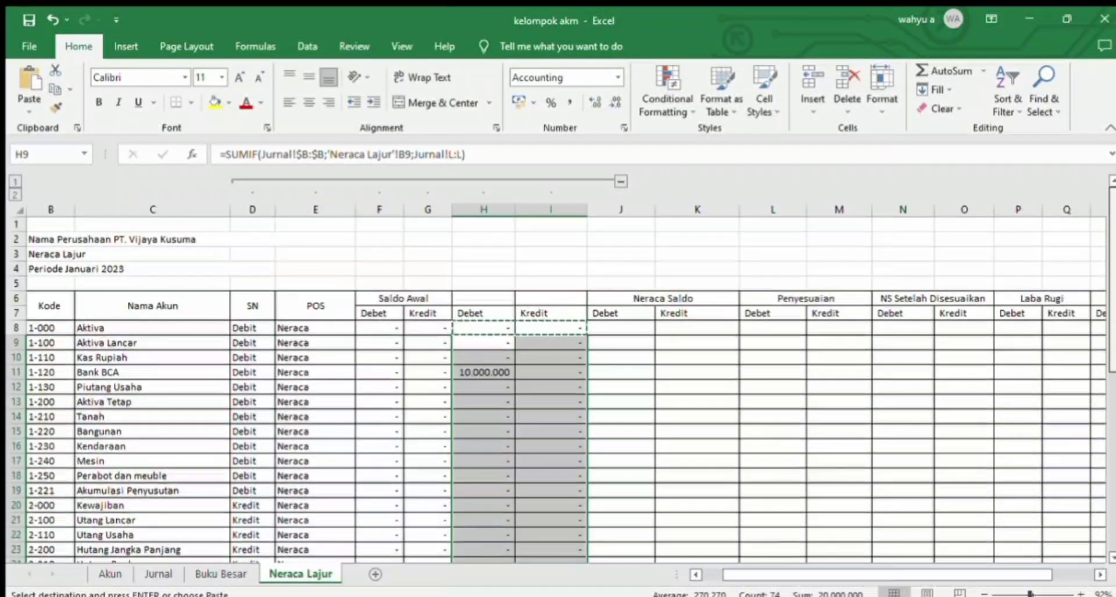
pyautogui.click(157, 574)
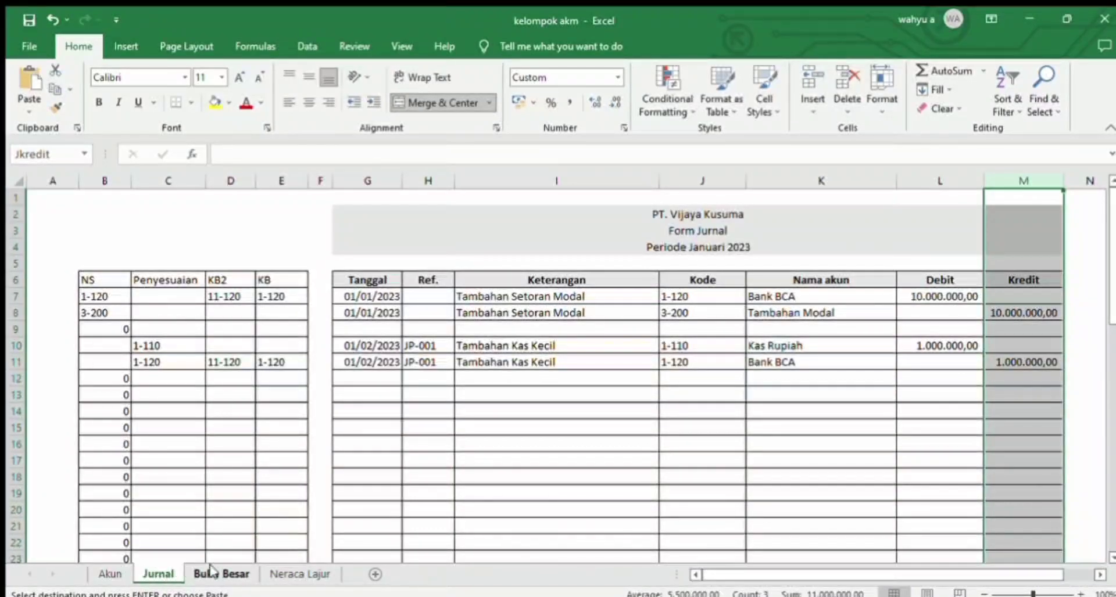
pyautogui.click(301, 574)
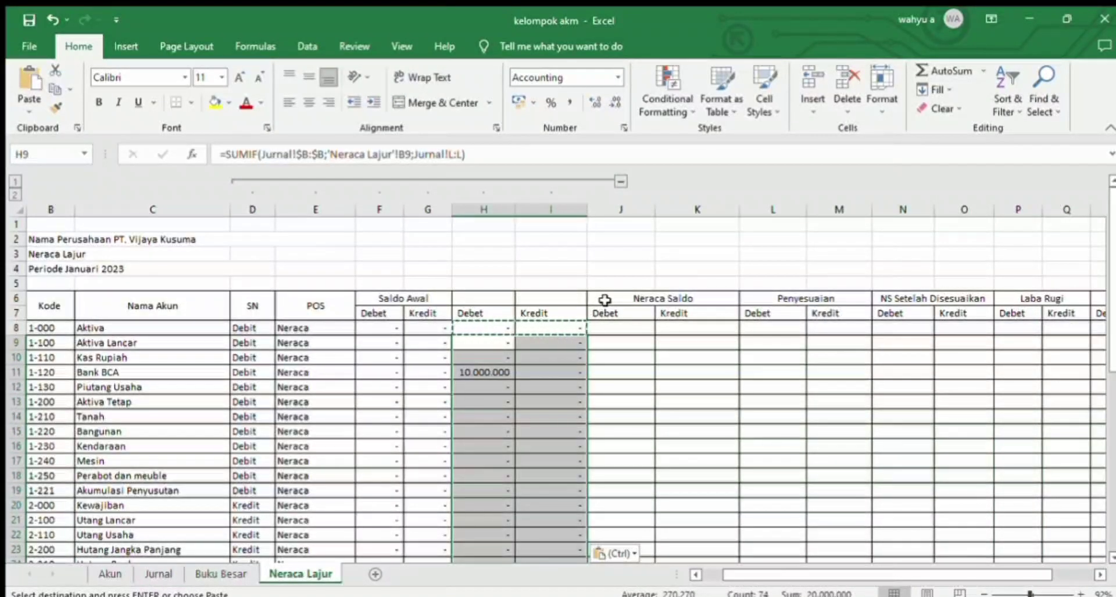
# Step: Start an IF formula in J8, the Debet cell of Neraca Saldo, with the condition D8="Debit"
pyautogui.click(606, 329)
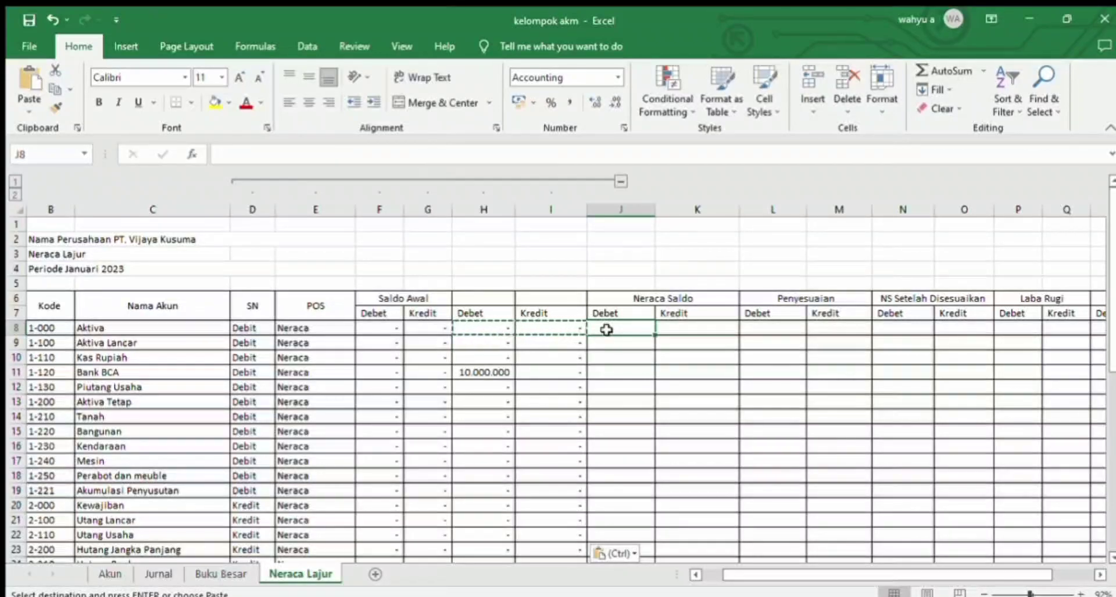
pyautogui.write('+')
pyautogui.press('BackSpace')
pyautogui.write('=')
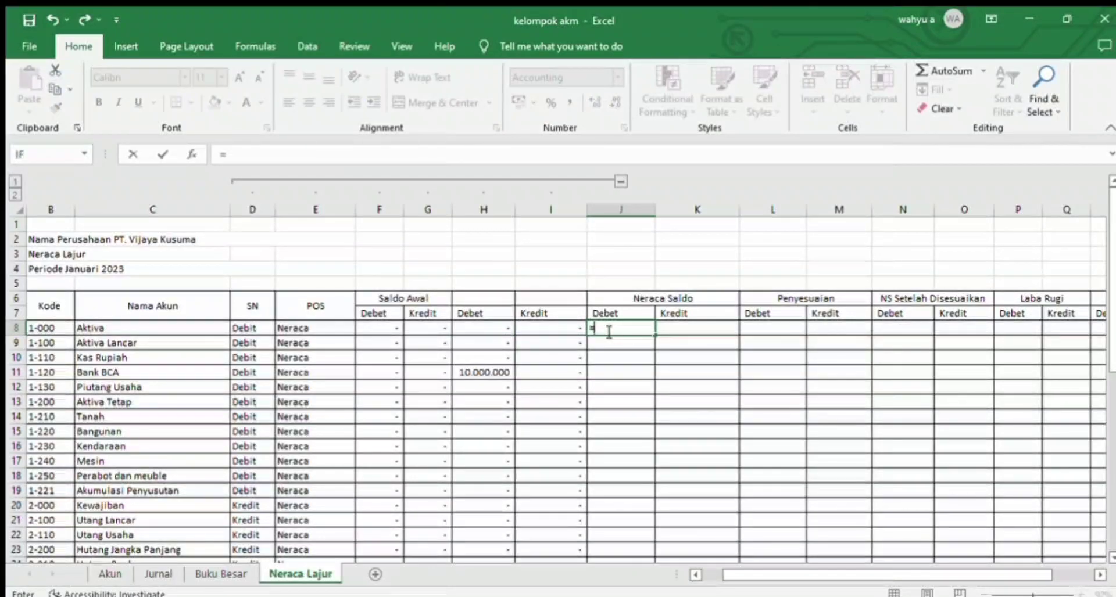
pyautogui.write('if(')
pyautogui.click(257, 327)
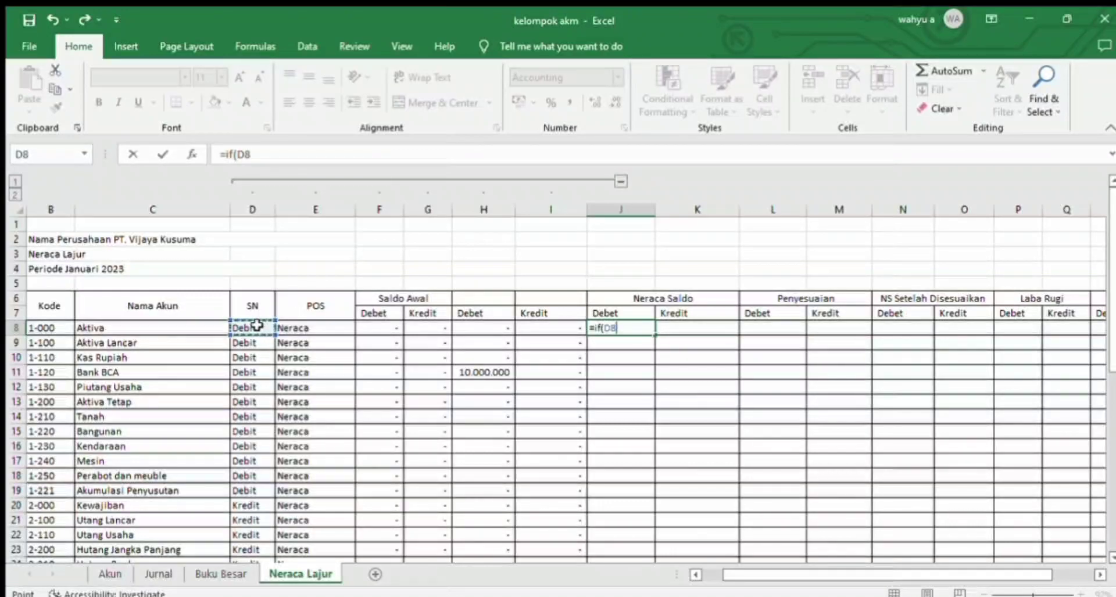
pyautogui.write('="Debit";')
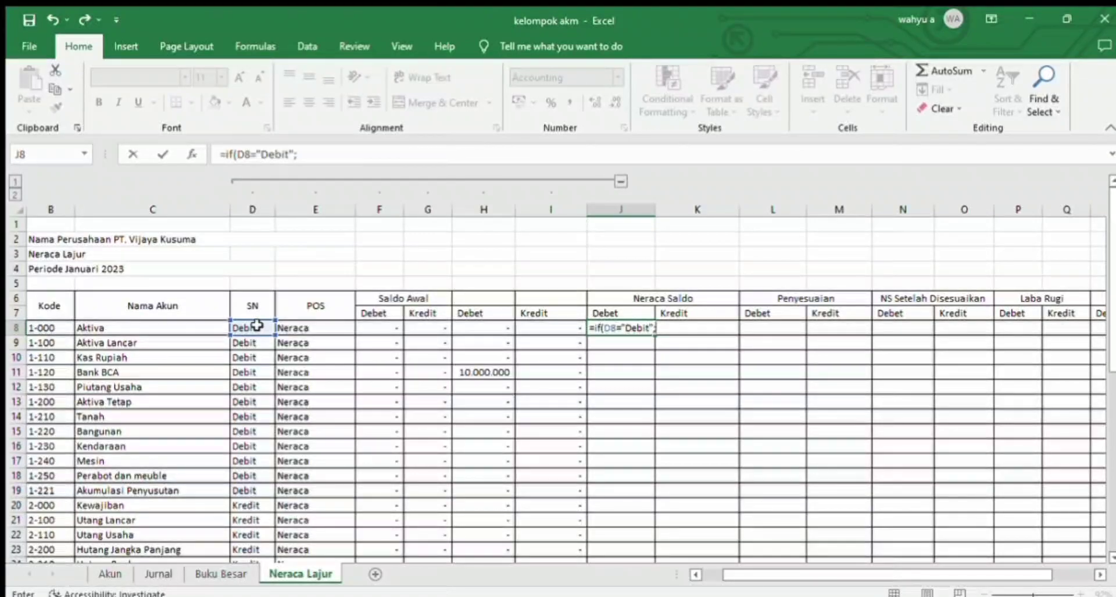
# Step: Complete the J8 IF formula with F8+H8-G8-I8 as the true result and 0 as the false result
pyautogui.click(386, 327)
pyautogui.write('+')
pyautogui.click(474, 328)
pyautogui.write('-')
pyautogui.click(437, 329)
pyautogui.write('-')
pyautogui.click(526, 328)
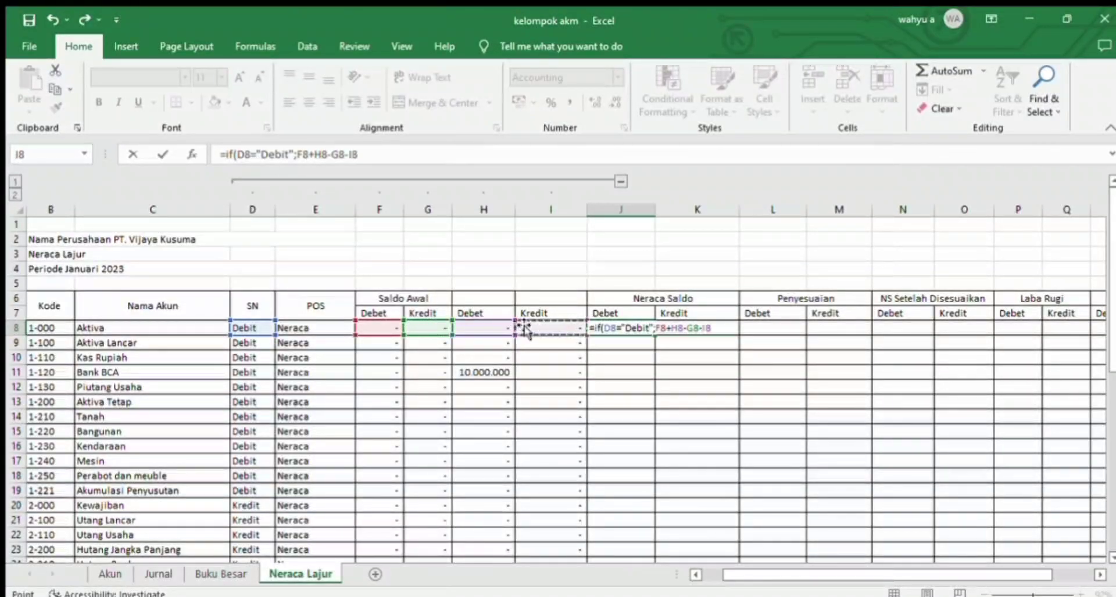
pyautogui.write(';0)')
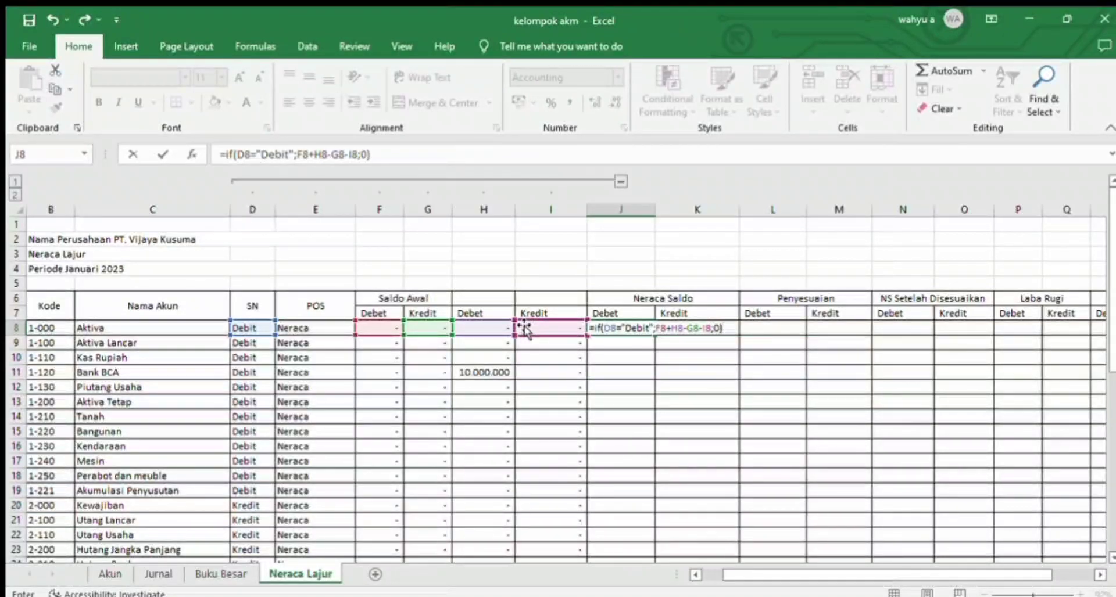
pyautogui.press('Return')
pyautogui.click(620, 327)
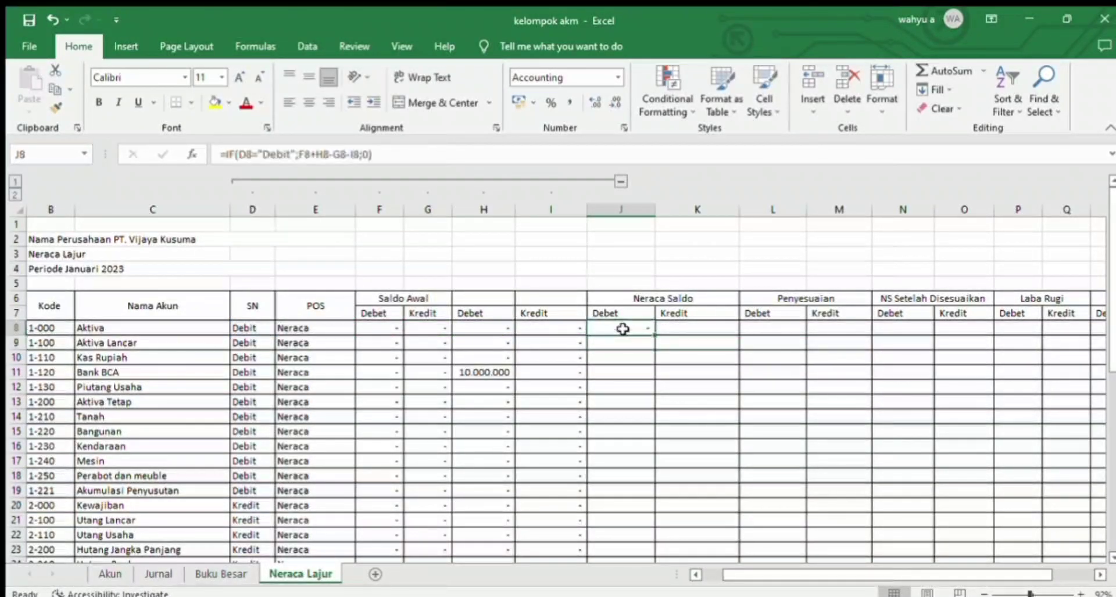
# Step: Start an IF formula in K8, the Kredit cell of Neraca Saldo, with the condition D8="Kredit"
pyautogui.click(680, 342)
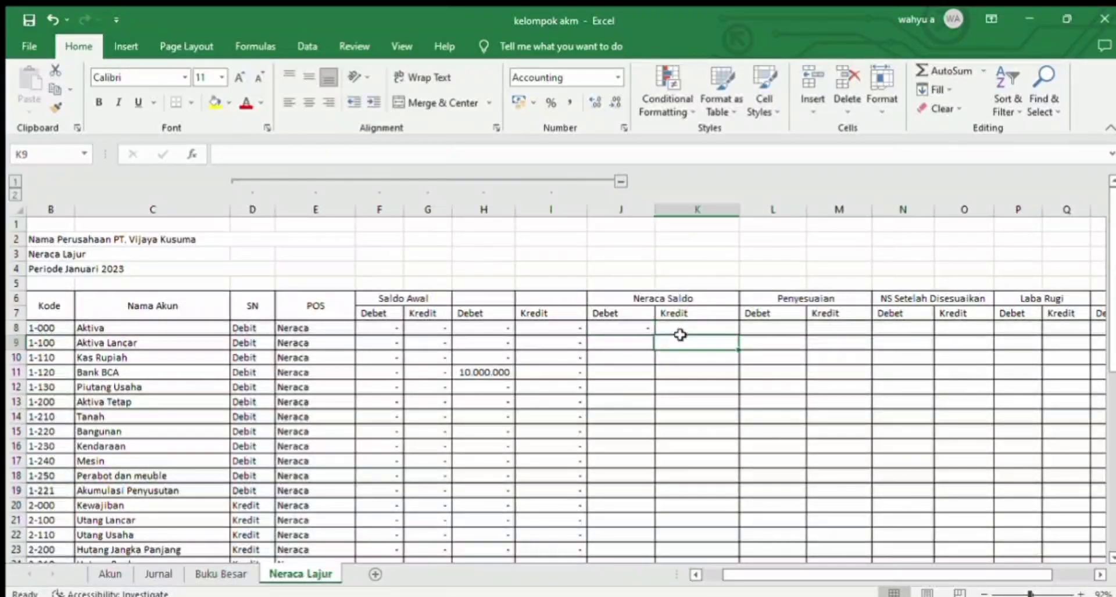
pyautogui.click(679, 328)
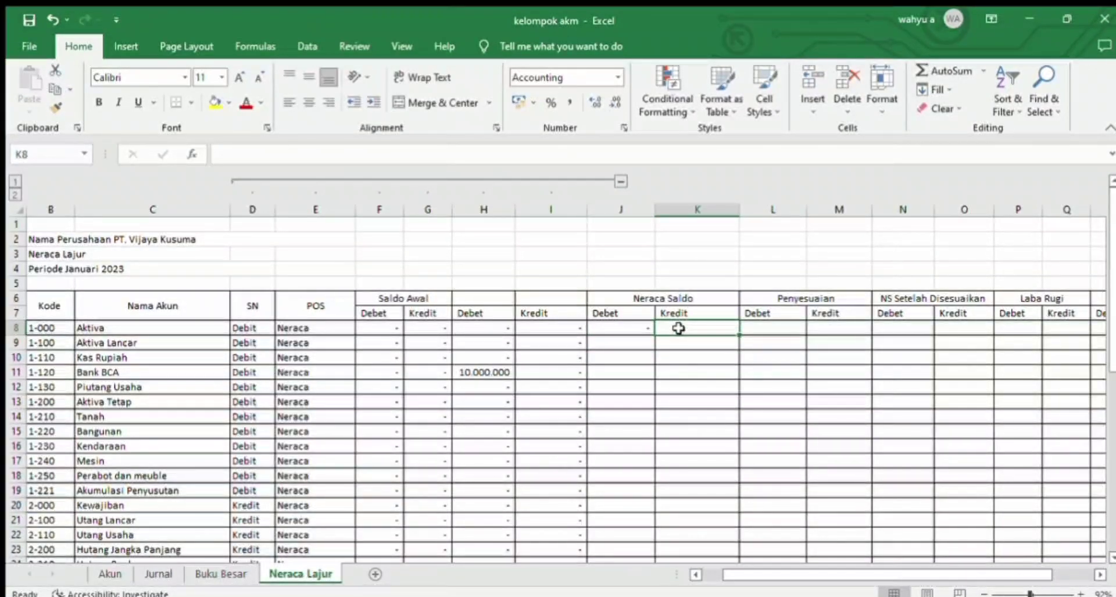
pyautogui.write('=if')
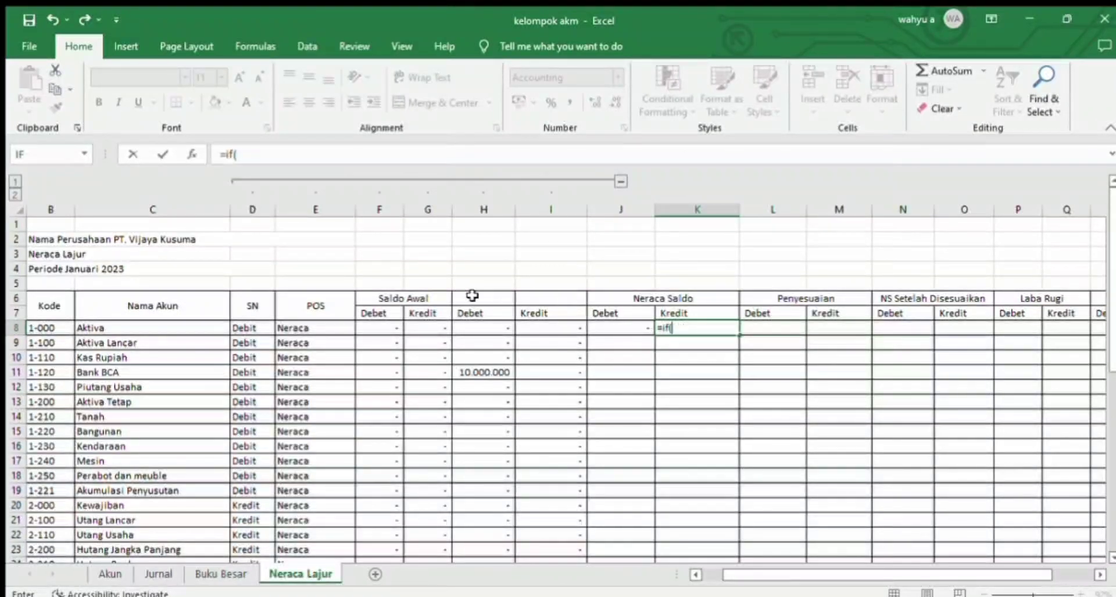
pyautogui.write('(')
pyautogui.click(255, 327)
pyautogui.write('="Debit')
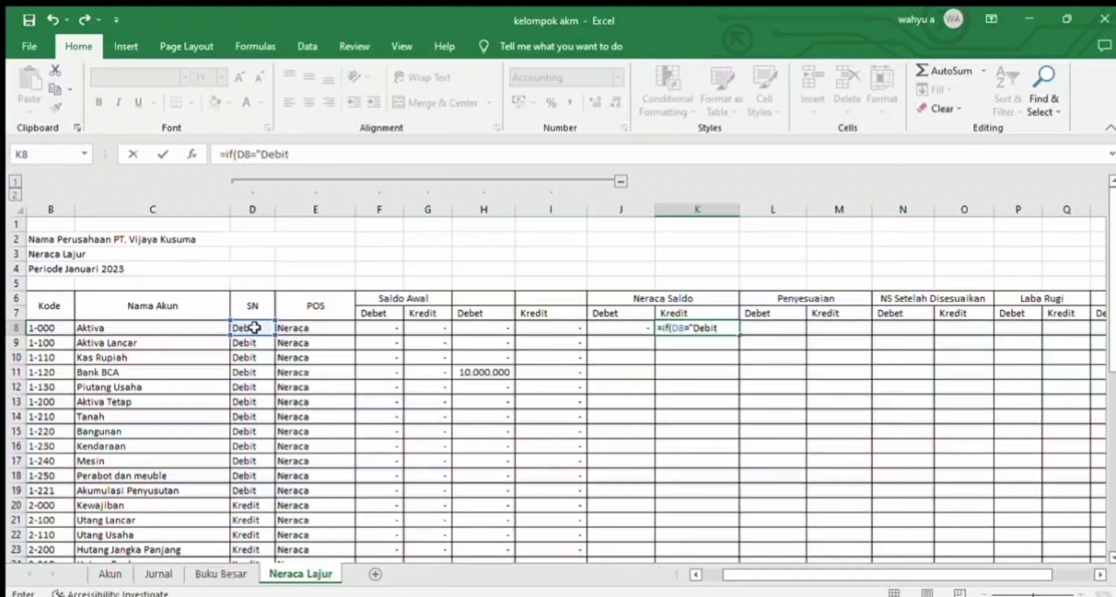
pyautogui.write('";')
pyautogui.press('BackSpace')
pyautogui.press('BackSpace')
pyautogui.press('BackSpace')
pyautogui.press('BackSpace')
pyautogui.press('BackSpace')
pyautogui.press('BackSpace')
pyautogui.press('BackSpace')
pyautogui.write('Kredit";')
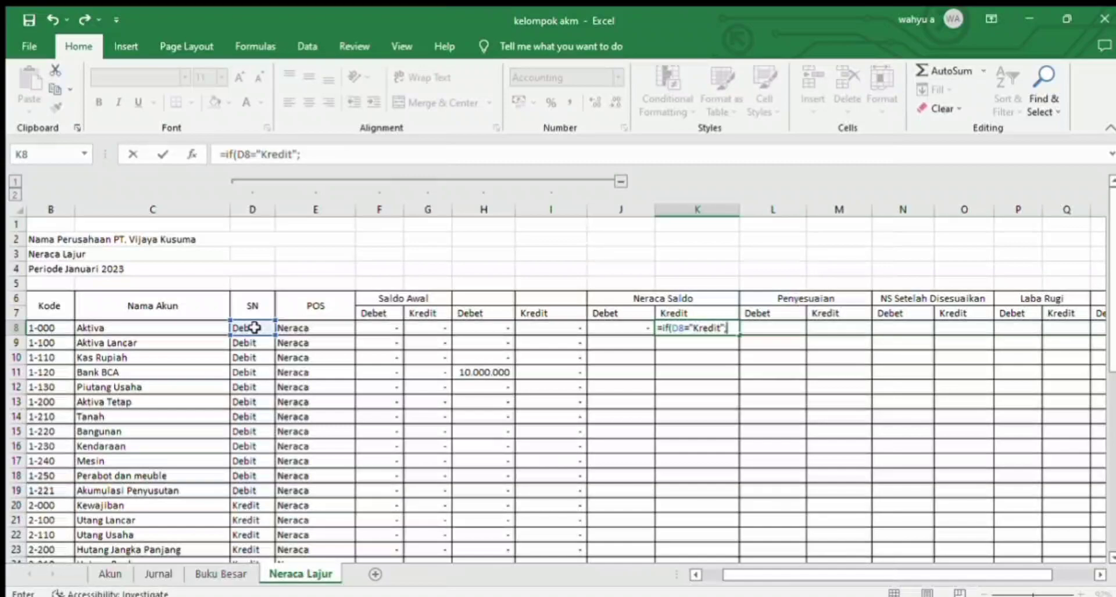
# Step: Complete the K8 IF formula with G8+I8-F8-H8 as the true result and 0 as the false result
pyautogui.click(441, 327)
pyautogui.write('+')
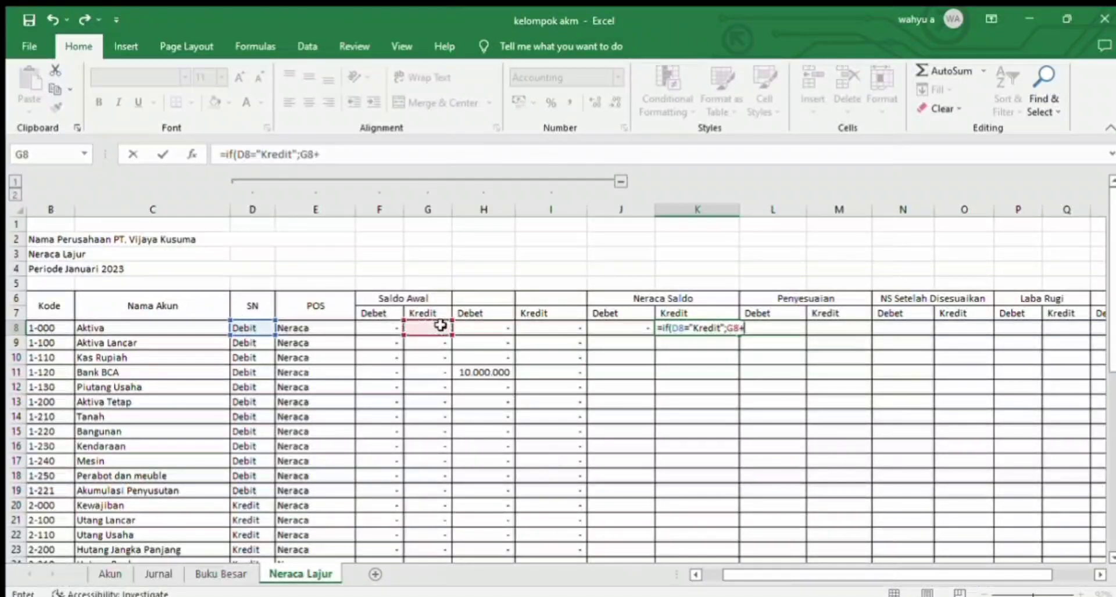
pyautogui.click(530, 325)
pyautogui.write('-')
pyautogui.click(389, 327)
pyautogui.write('-')
pyautogui.click(481, 327)
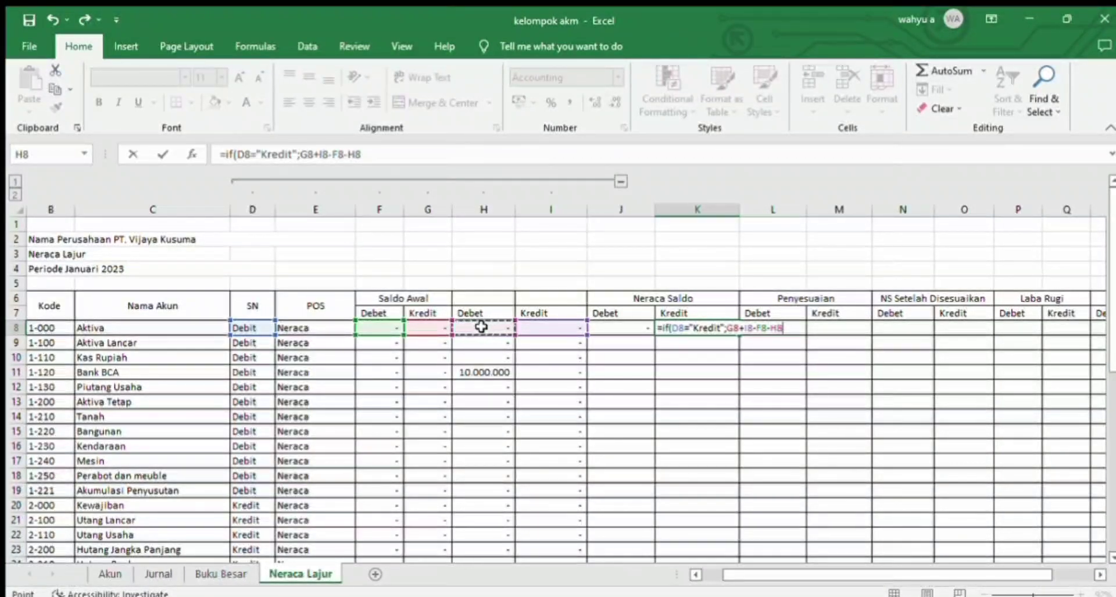
pyautogui.write(';0)')
pyautogui.press('Return')
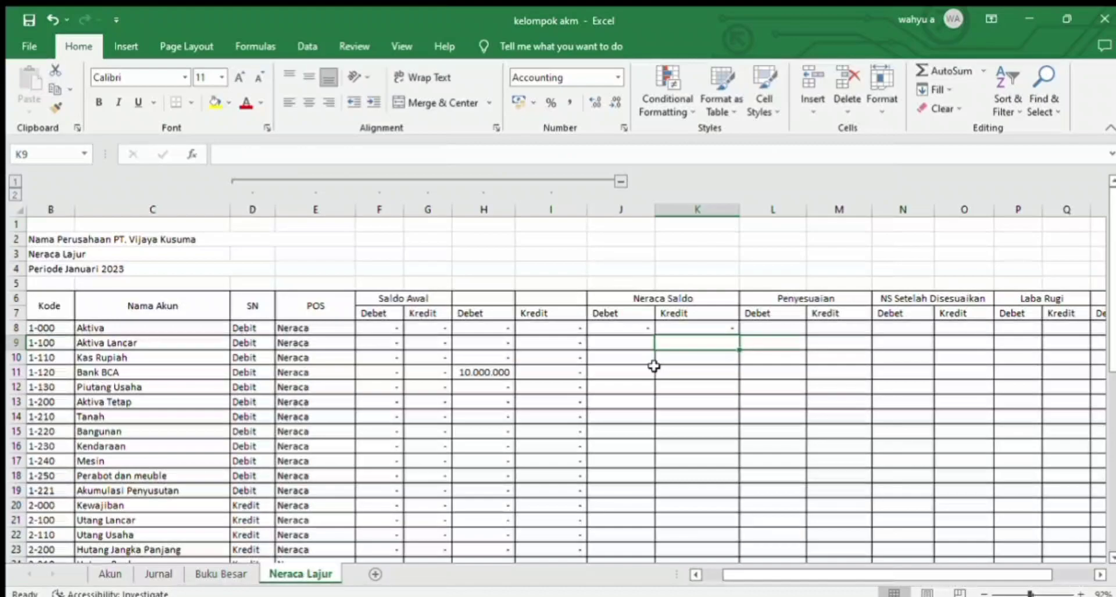
# Step: Copy the Neraca Saldo formulas in J8:K8 down to every account row through row 45
pyautogui.moveTo(625, 328); pyautogui.dragTo(637, 470)
pyautogui.hotkey('ctrl', 'c')
pyautogui.hotkey('ctrl', 'v')
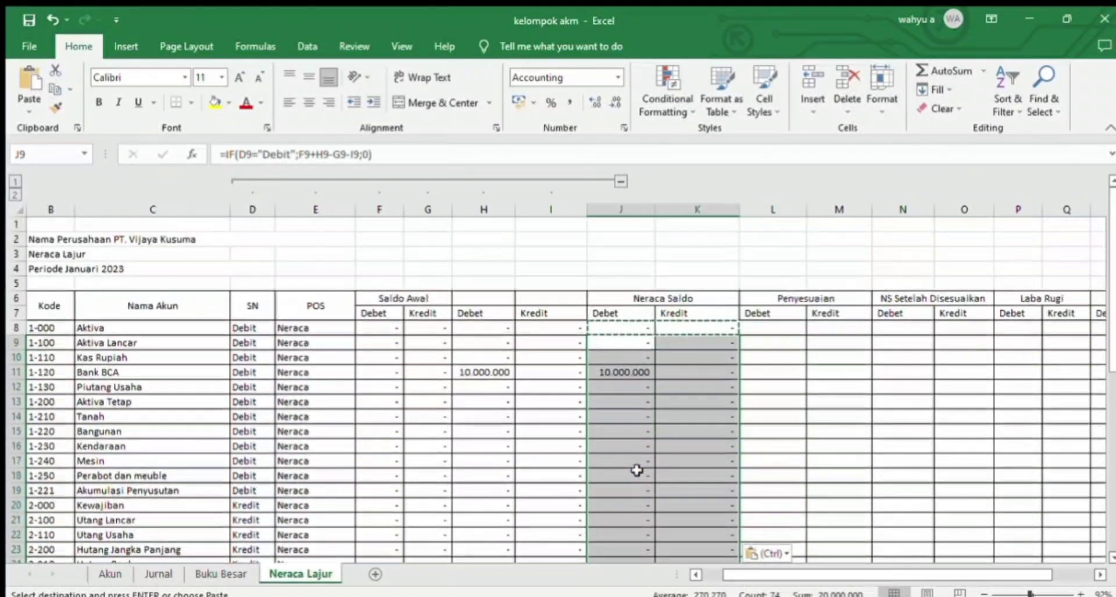
pyautogui.moveTo(1111, 366)
pyautogui.mouseDown()
pyautogui.moveTo(1109, 526)
pyautogui.moveTo(1110, 353)
pyautogui.mouseUp()
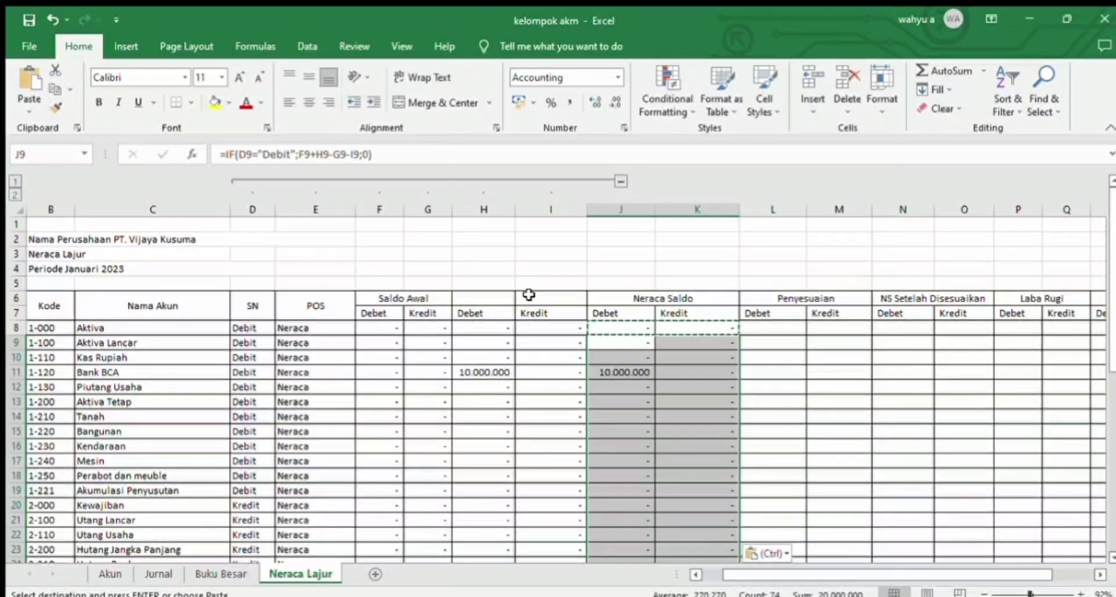
# Step: Group columns D through I and collapse the group to hide them
pyautogui.moveTo(251, 208); pyautogui.dragTo(552, 202)
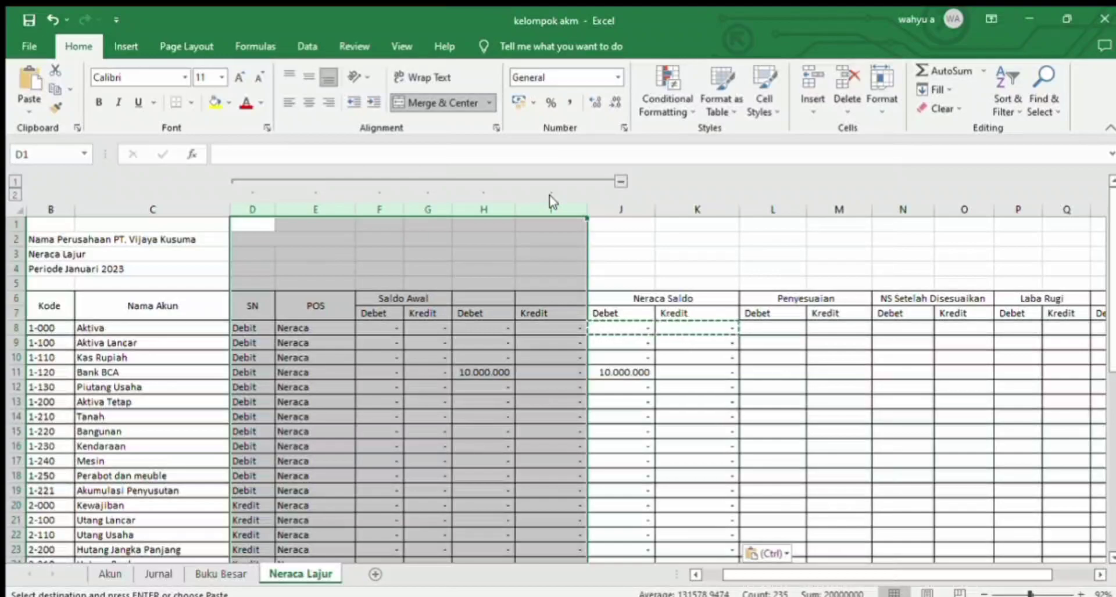
pyautogui.click(306, 51)
pyautogui.click(851, 67)
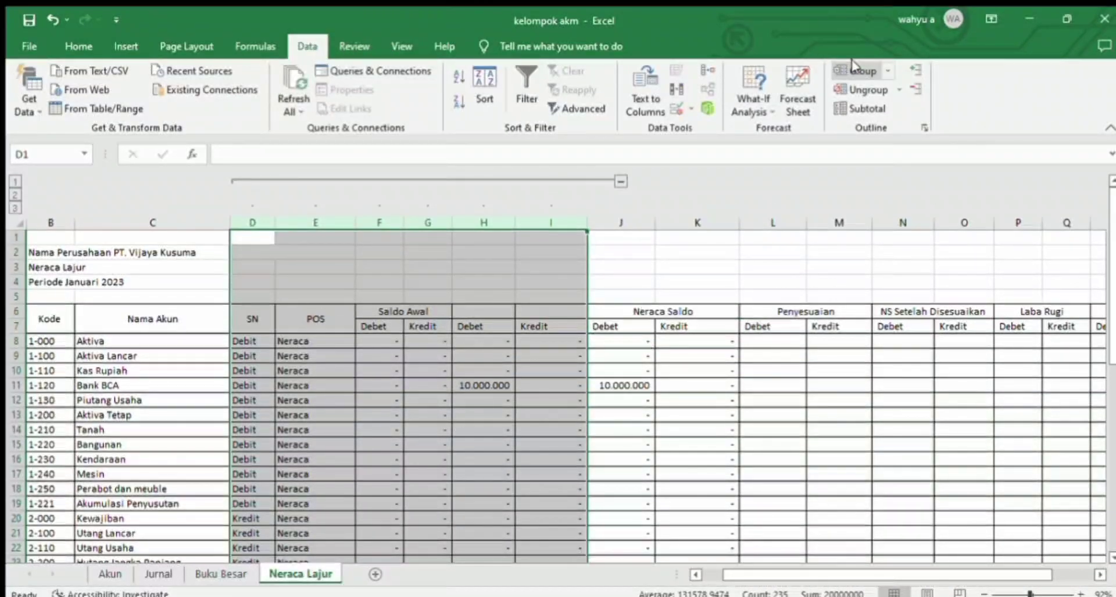
pyautogui.click(851, 66)
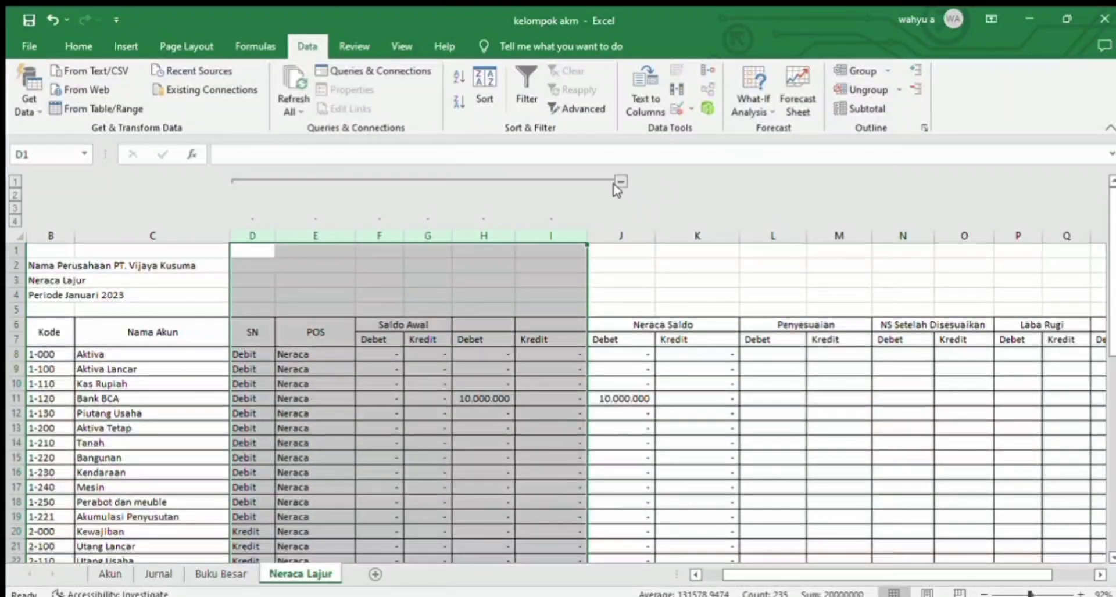
pyautogui.click(238, 248)
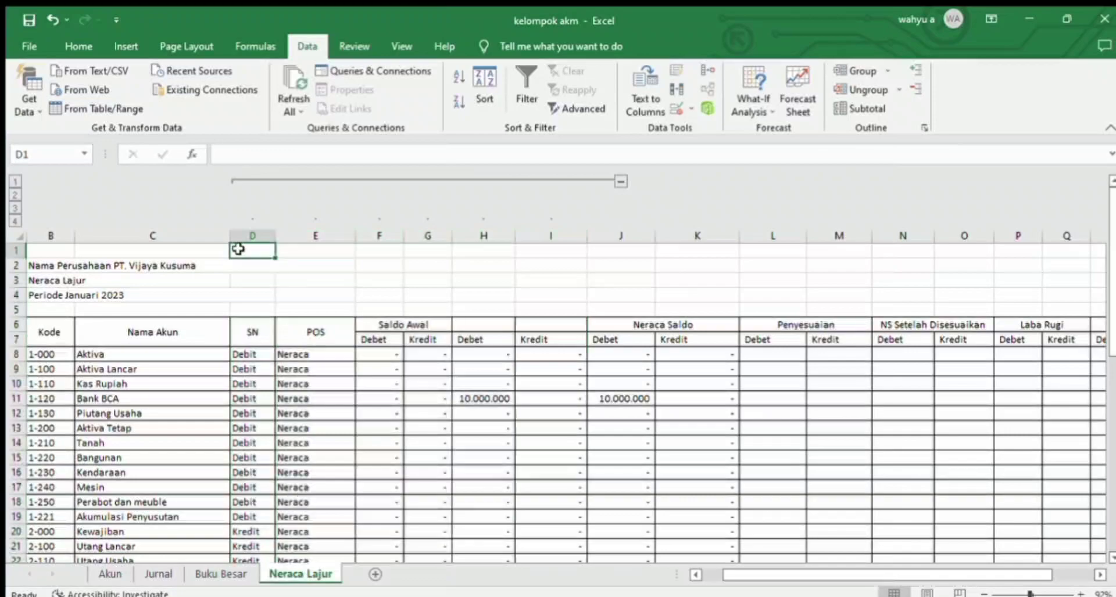
pyautogui.click(620, 182)
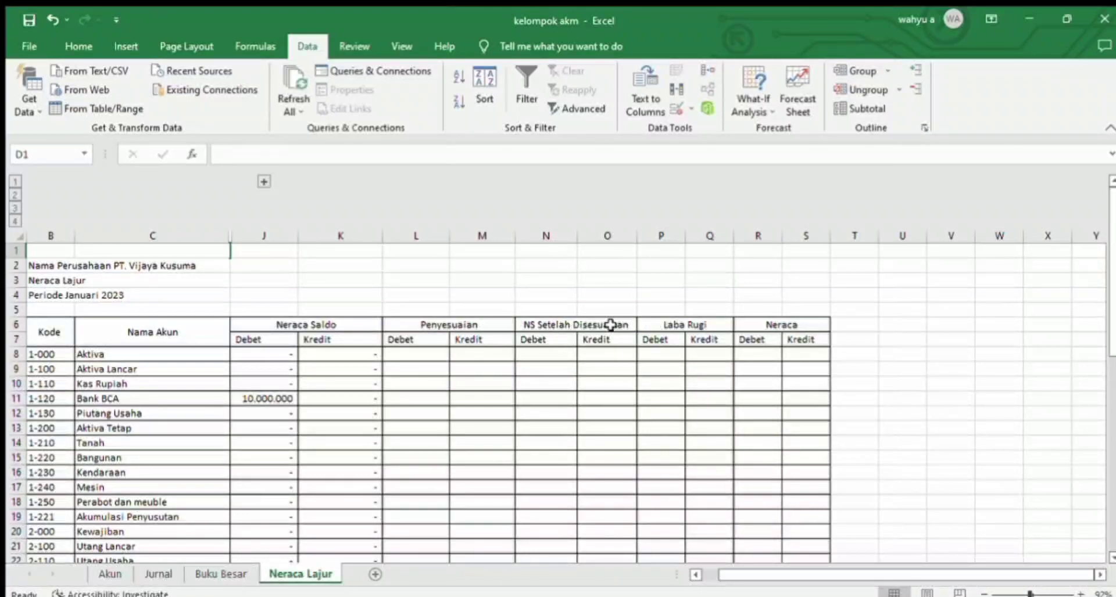
pyautogui.click(264, 182)
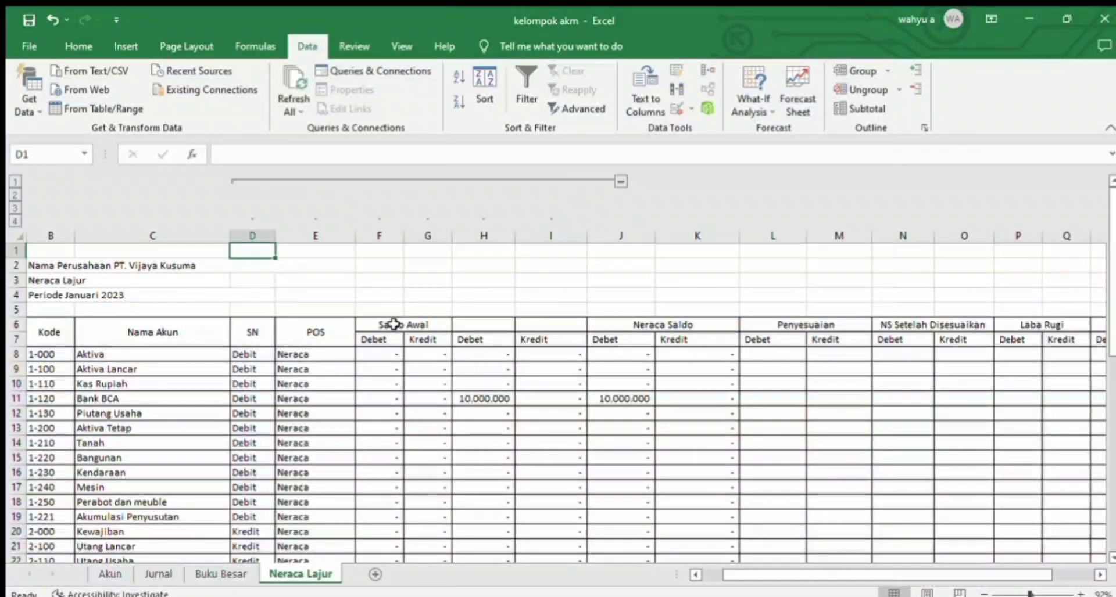
pyautogui.click(620, 178)
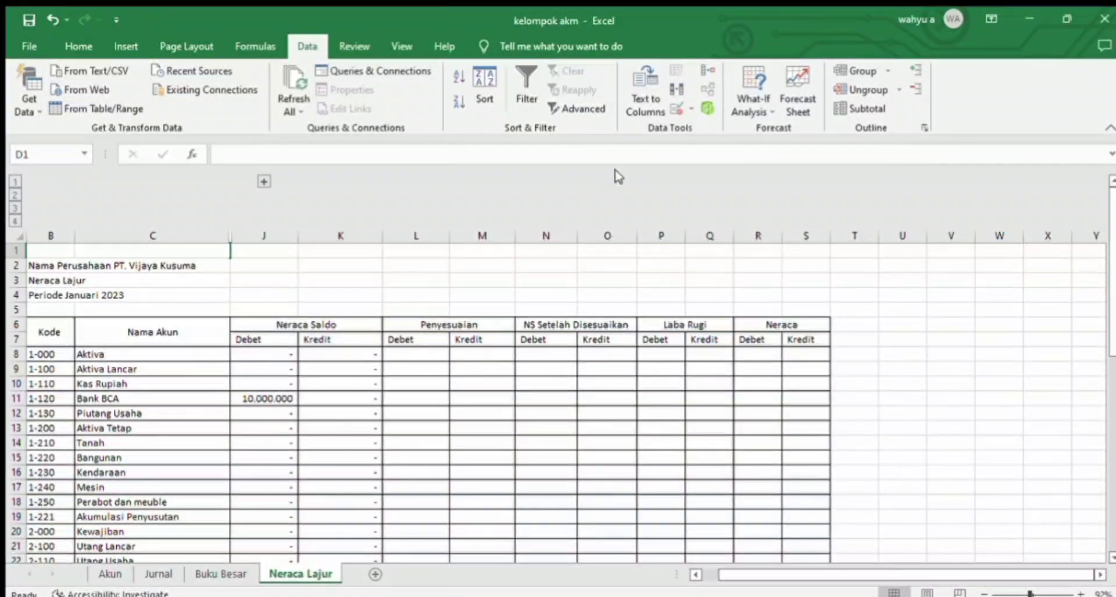
# Step: Start a SUMIF formula in L8, the Debet cell of Penyesuaian, with the named range KBPNY as its criteria range
pyautogui.click(435, 352)
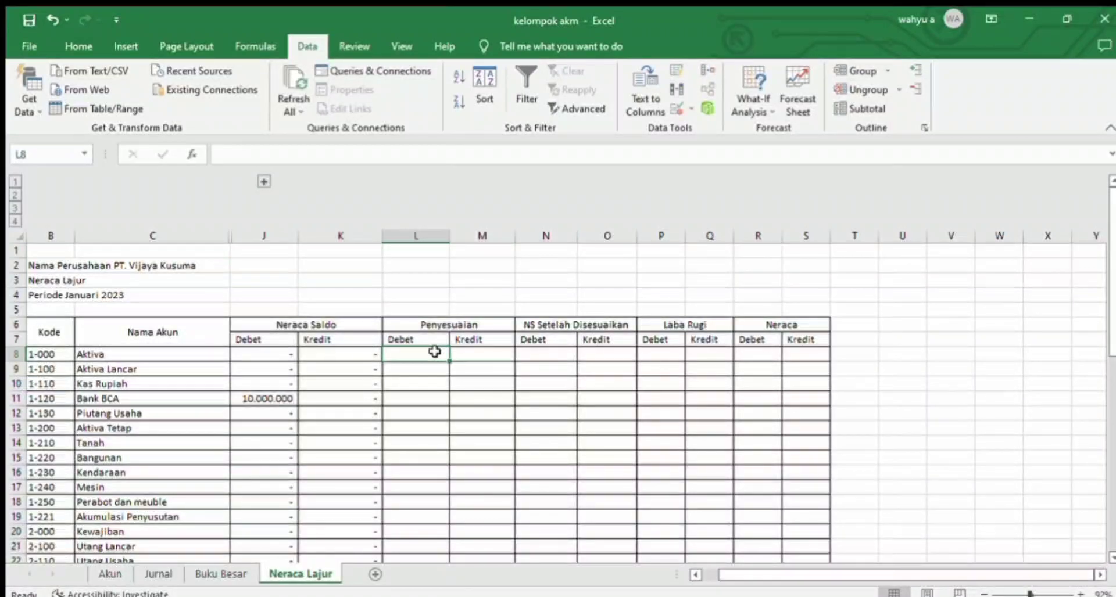
pyautogui.write('=sumif"')
pyautogui.press('BackSpace')
pyautogui.write('(')
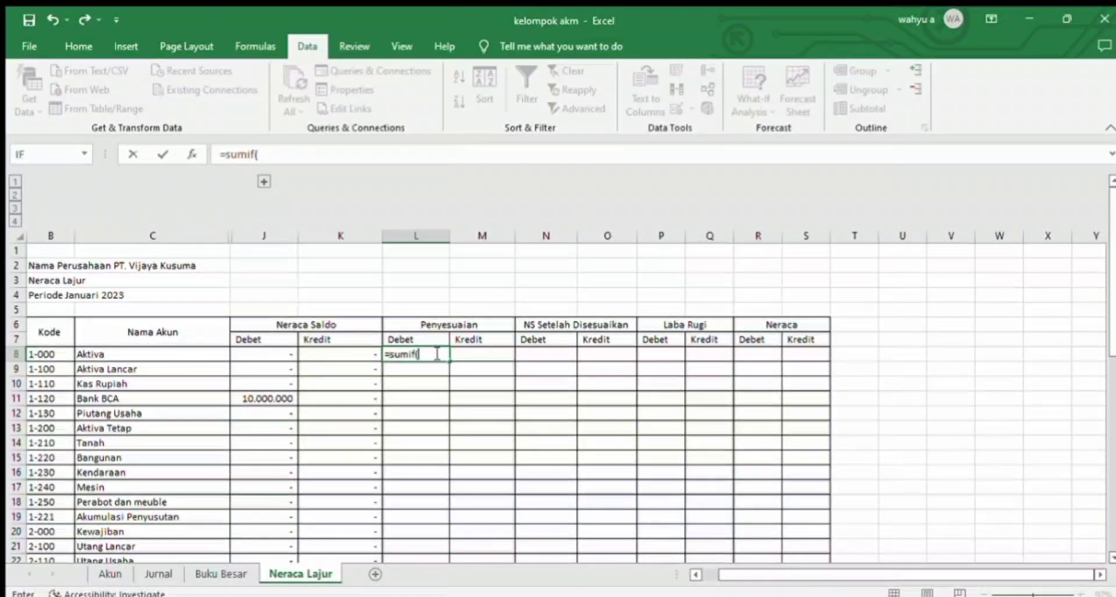
pyautogui.write('KBPNY')
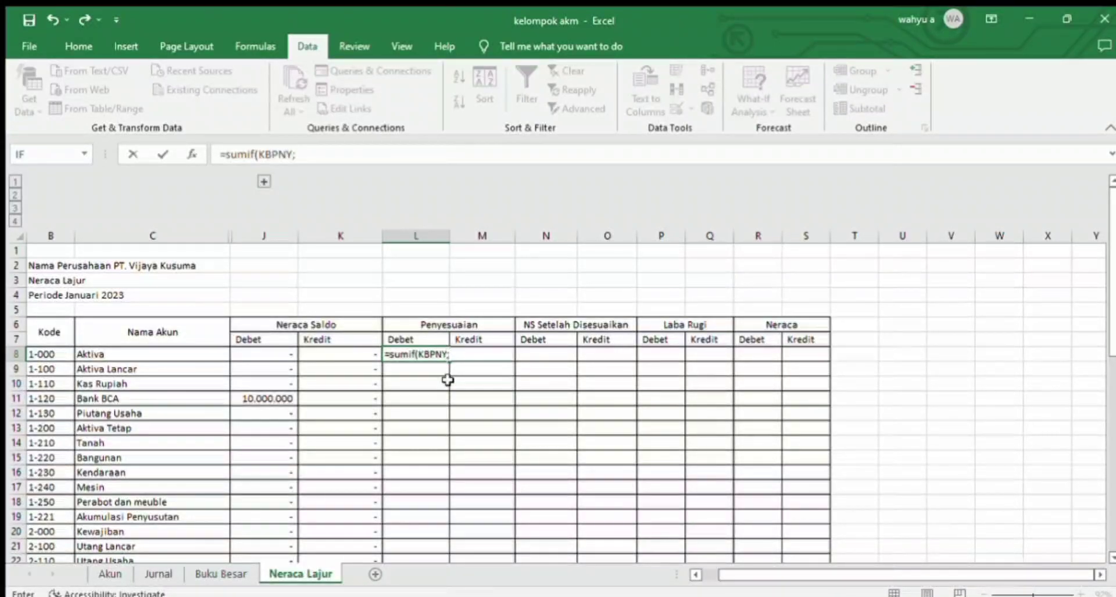
pyautogui.write(';')
# Step: Complete the L8 SUMIF formula with B8 as the criterion and JDebit as the sum range
pyautogui.click(54, 356)
pyautogui.write(';')
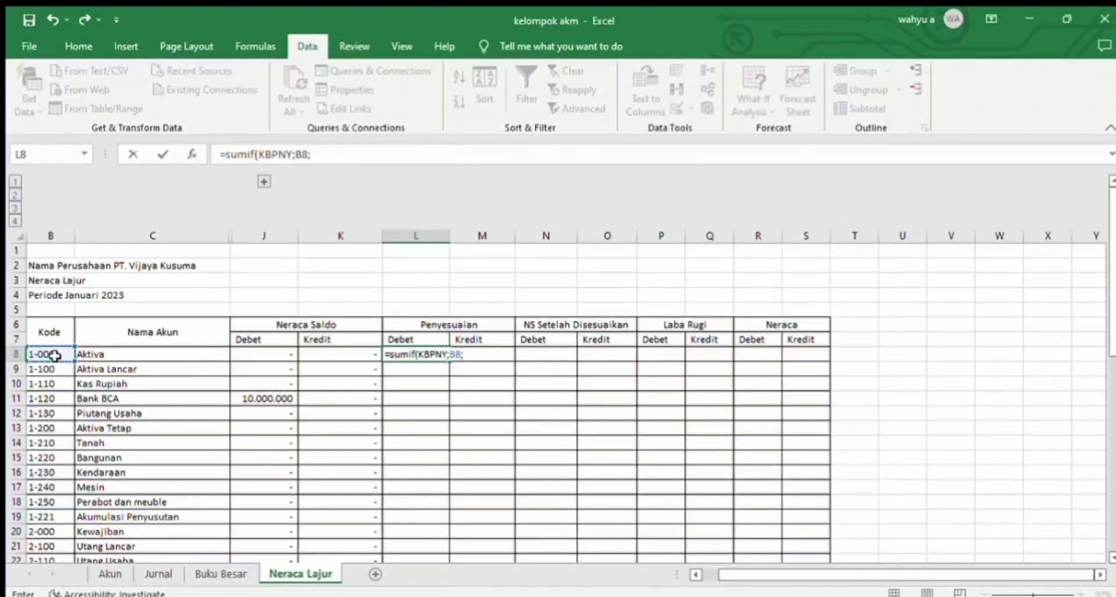
pyautogui.write('JDebit')
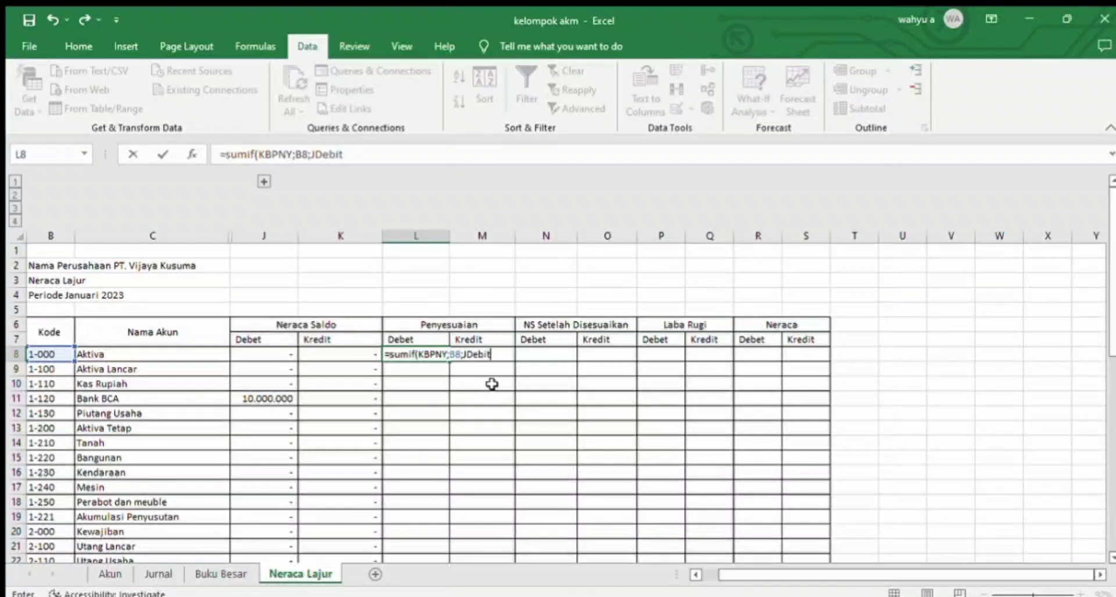
pyautogui.write(')')
pyautogui.press('Return')
# Step: Enter =SUMIF(KBPNY;B8;Jkredit) in M8, the Kredit cell of Penyesuaian
pyautogui.click(488, 351)
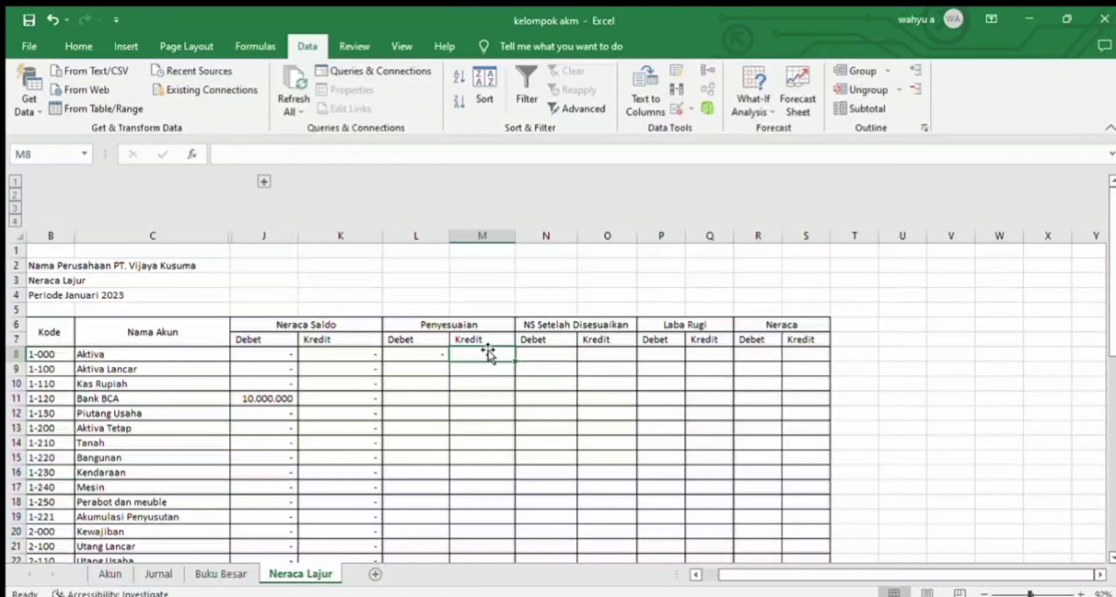
pyautogui.write('=sumif(KBPNY')
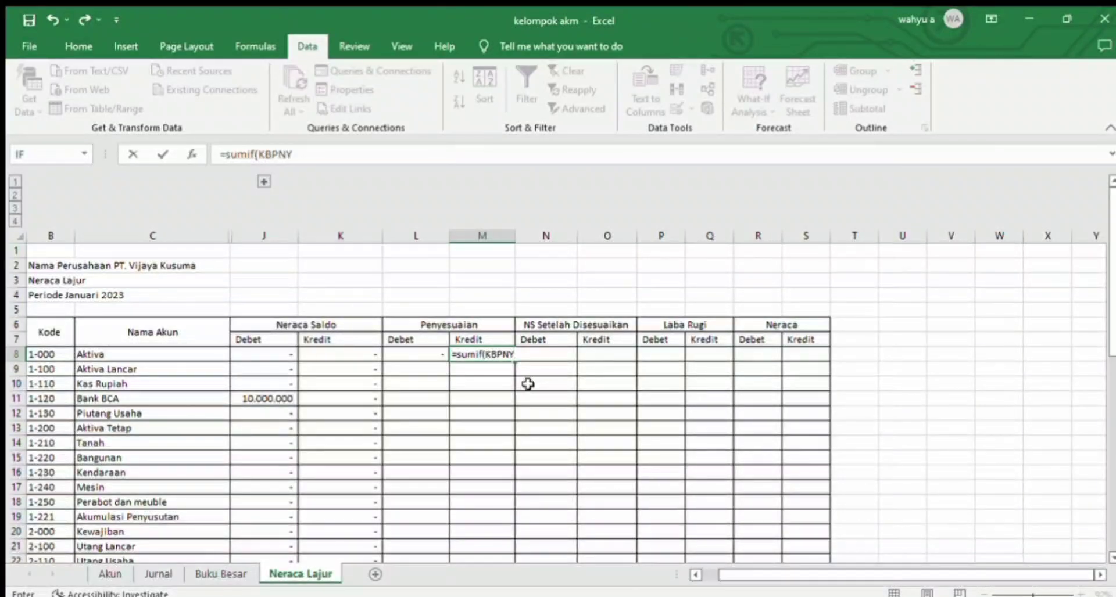
pyautogui.write(';')
pyautogui.click(49, 354)
pyautogui.write(';Jkredit)')
pyautogui.press('Return')
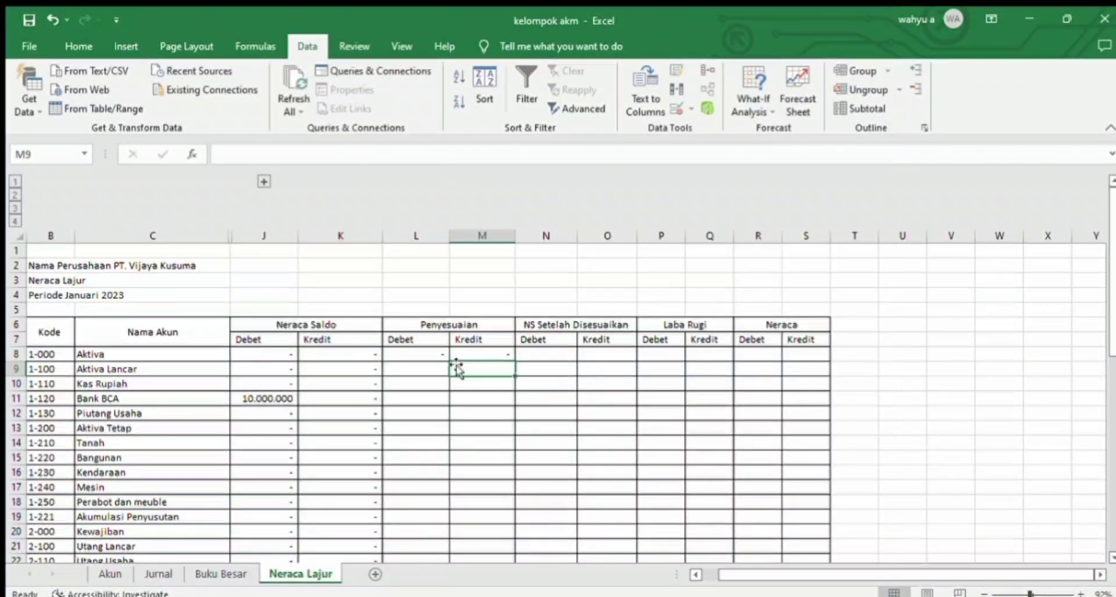
# Step: Copy the Penyesuaian formulas in L8:M8 down to every account row through row 45
pyautogui.moveTo(422, 352); pyautogui.dragTo(411, 515)
pyautogui.hotkey('ctrl', 'c')
pyautogui.hotkey('ctrl', 'v')
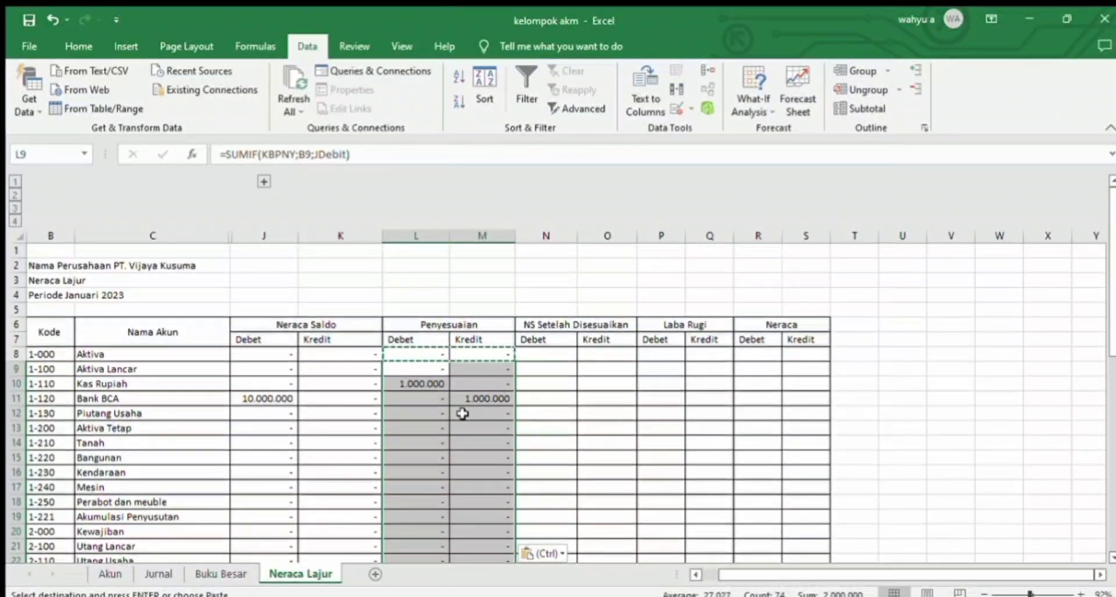
pyautogui.click(540, 353)
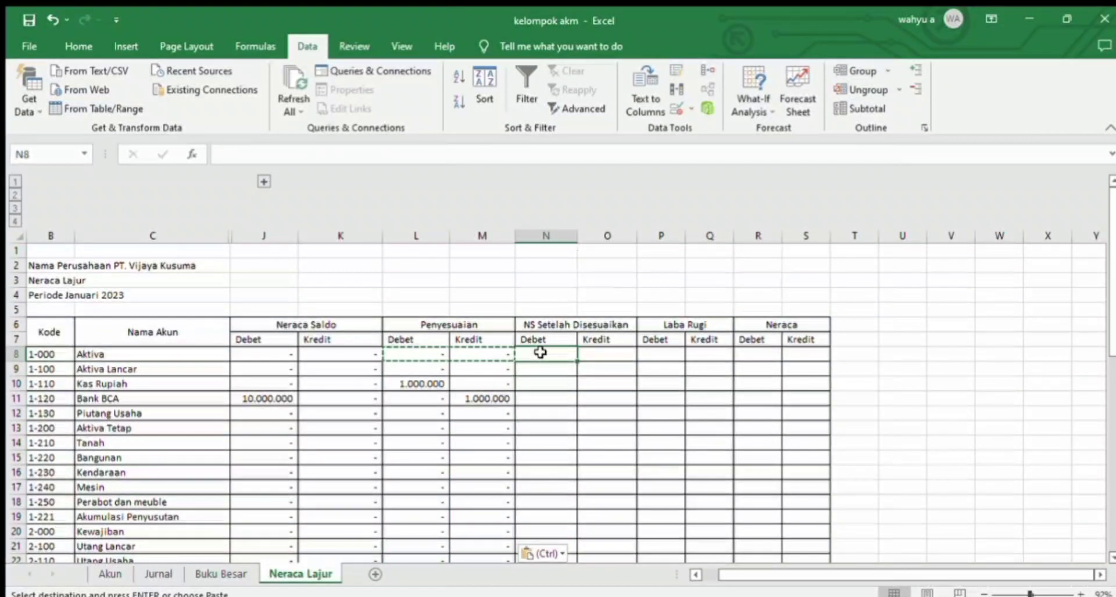
pyautogui.write('+')
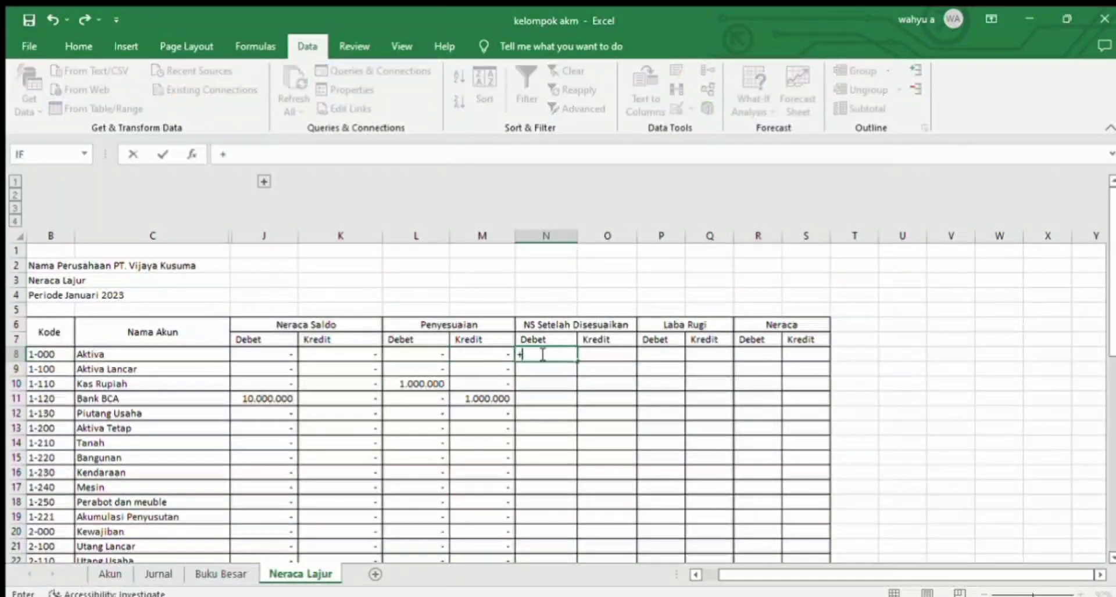
pyautogui.write('if(')
pyautogui.click(50, 354)
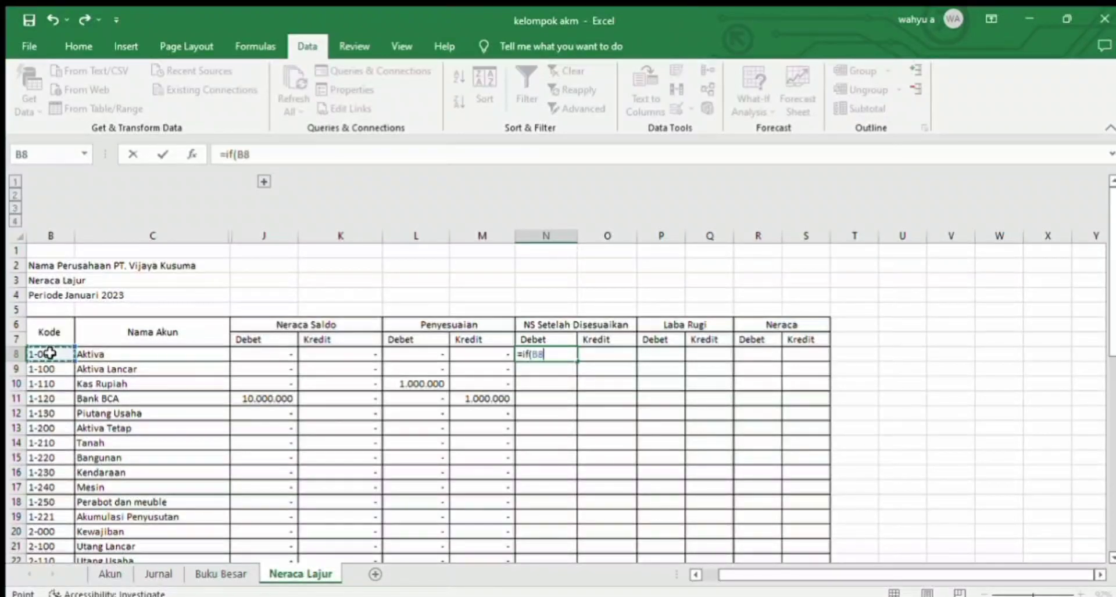
pyautogui.write('+')
pyautogui.press('BackSpace')
pyautogui.press('BackSpace')
pyautogui.press('BackSpace')
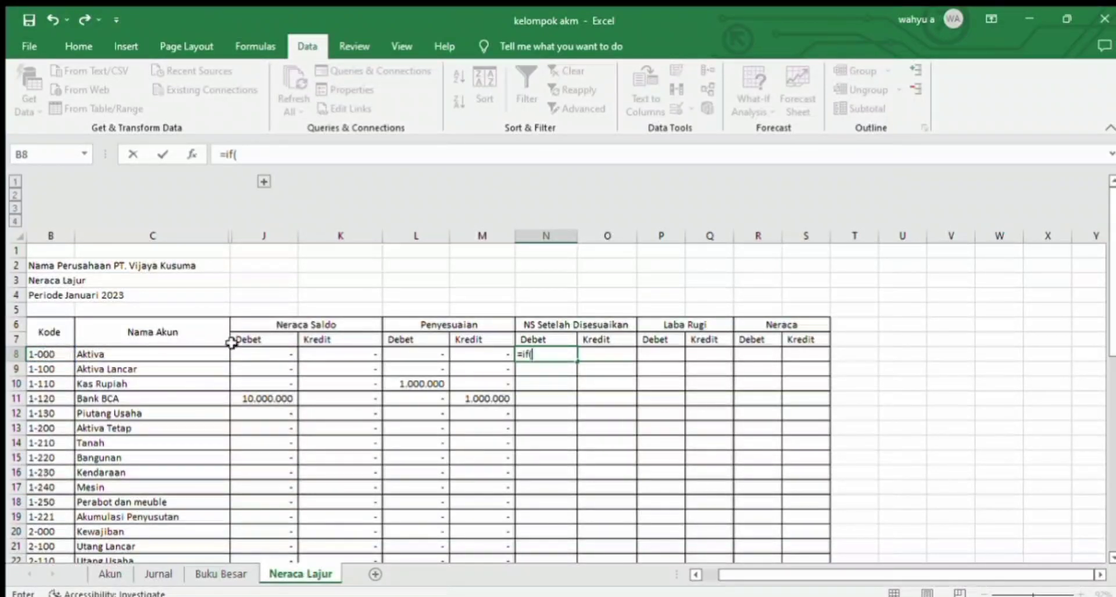
pyautogui.press('BackSpace')
pyautogui.press('BackSpace')
pyautogui.press('BackSpace')
pyautogui.press('BackSpace')
pyautogui.press('Return')
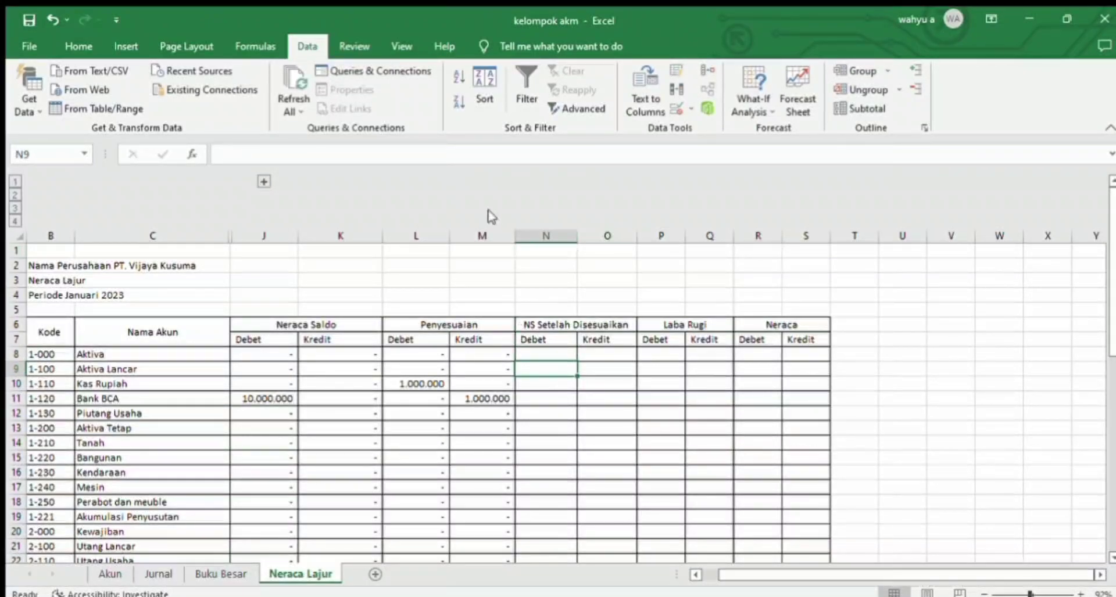
# Step: Expand the grouped columns D to I and start an IF formula in N8 with the condition D8="Debit"
pyautogui.click(263, 182)
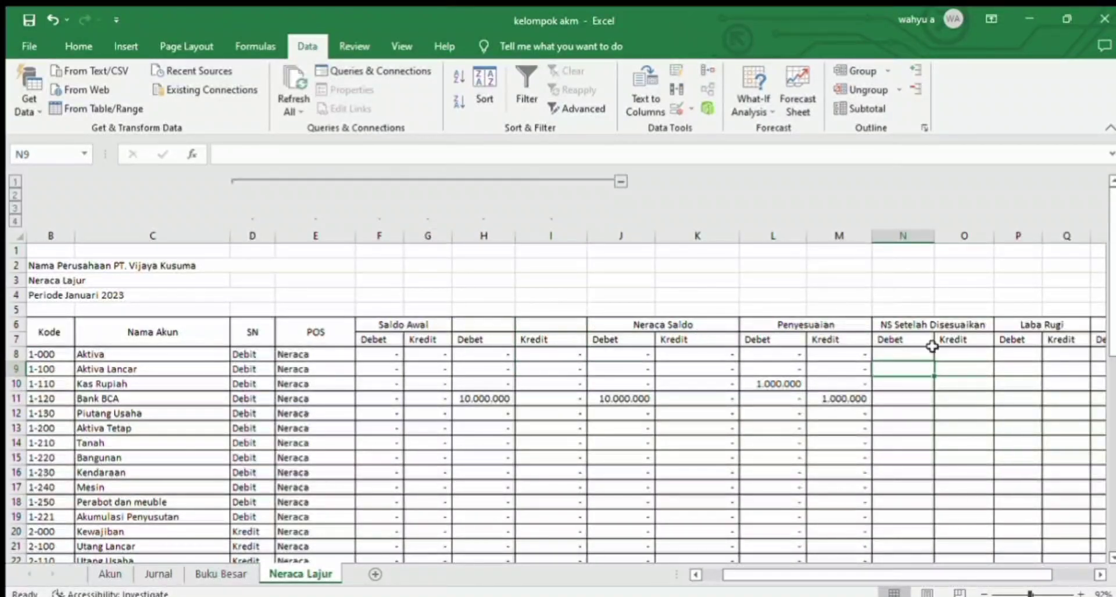
pyautogui.click(898, 355)
pyautogui.write('=if(')
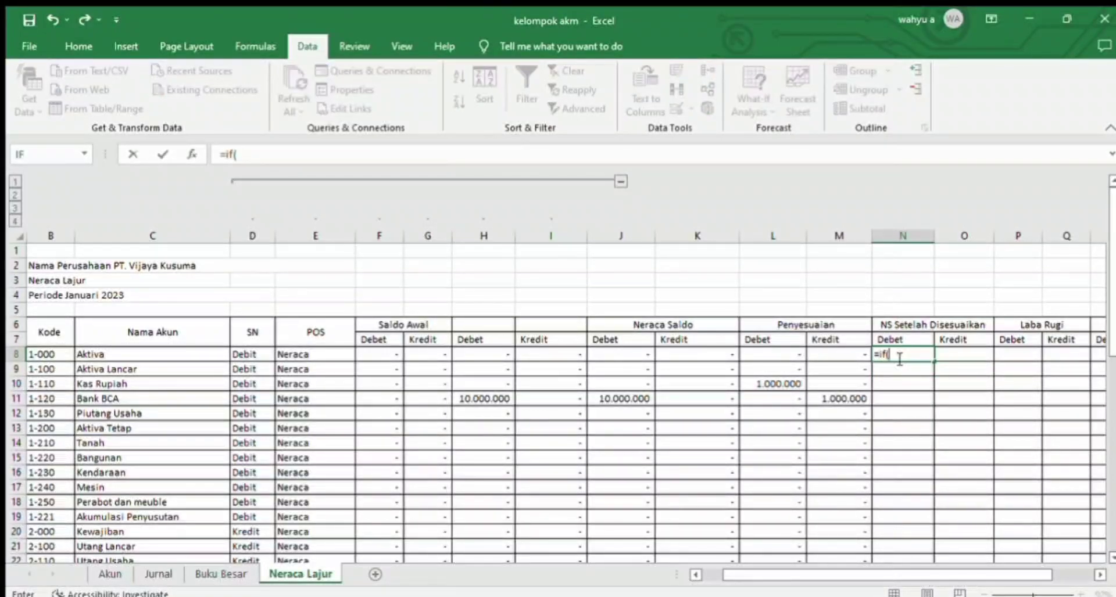
pyautogui.click(254, 352)
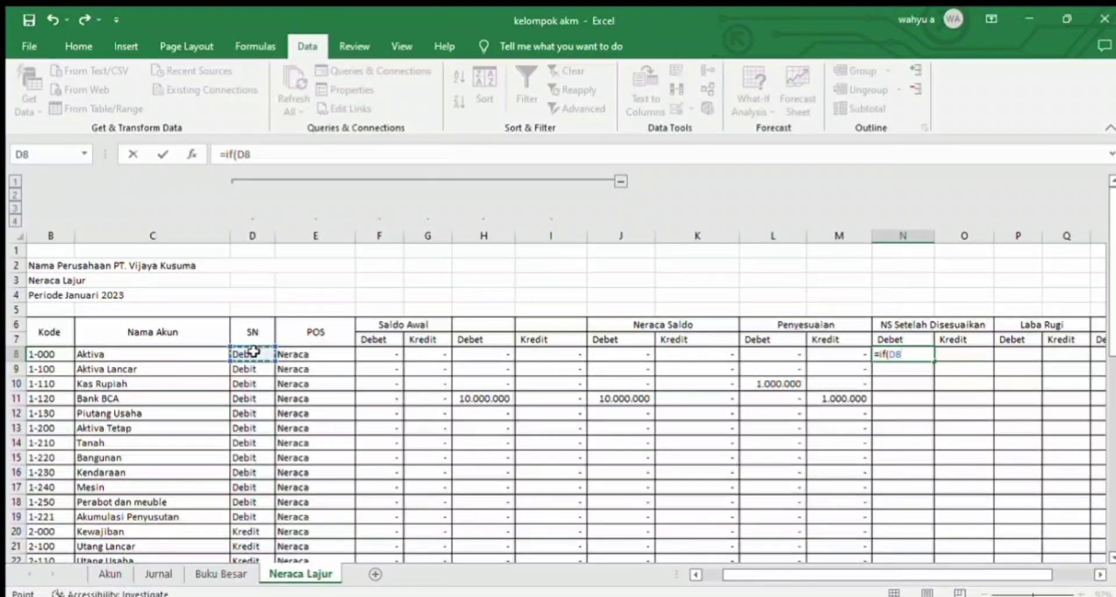
pyautogui.write('="Debu')
pyautogui.press('BackSpace')
pyautogui.write('it')
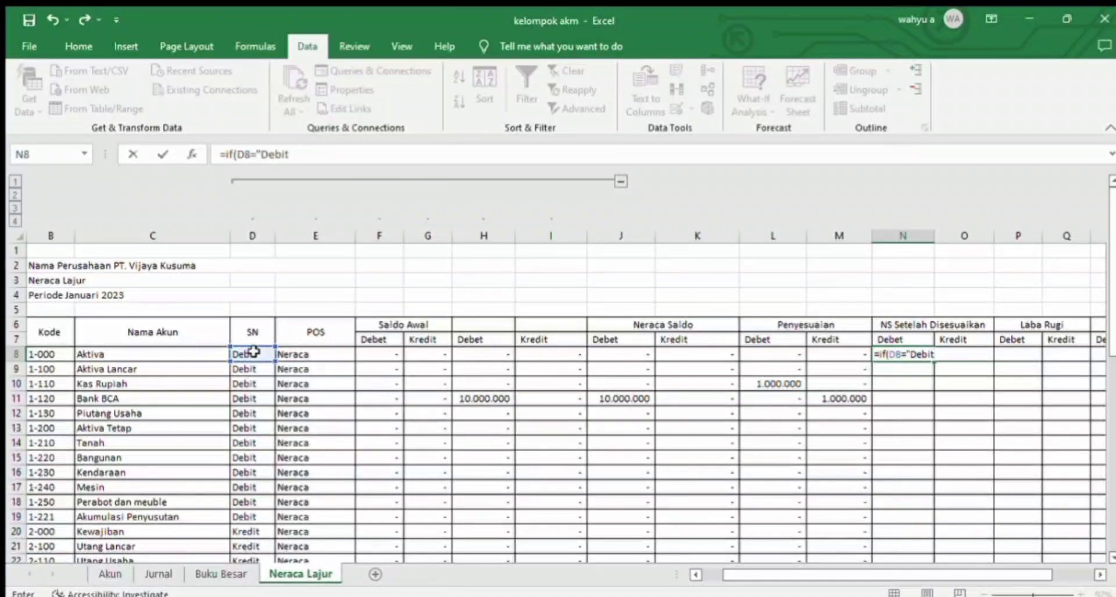
pyautogui.write('";')
# Step: Complete the N8 IF formula with J8+L8-K8-M8 as the true result and 0 as the false result
pyautogui.click(627, 353)
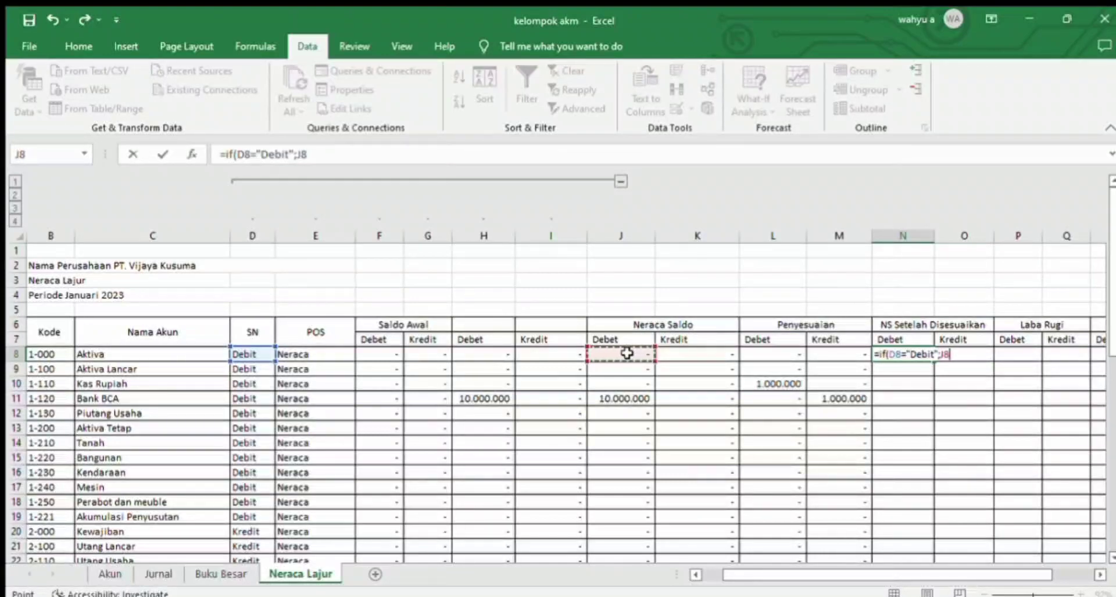
pyautogui.write('+')
pyautogui.click(761, 353)
pyautogui.write('-')
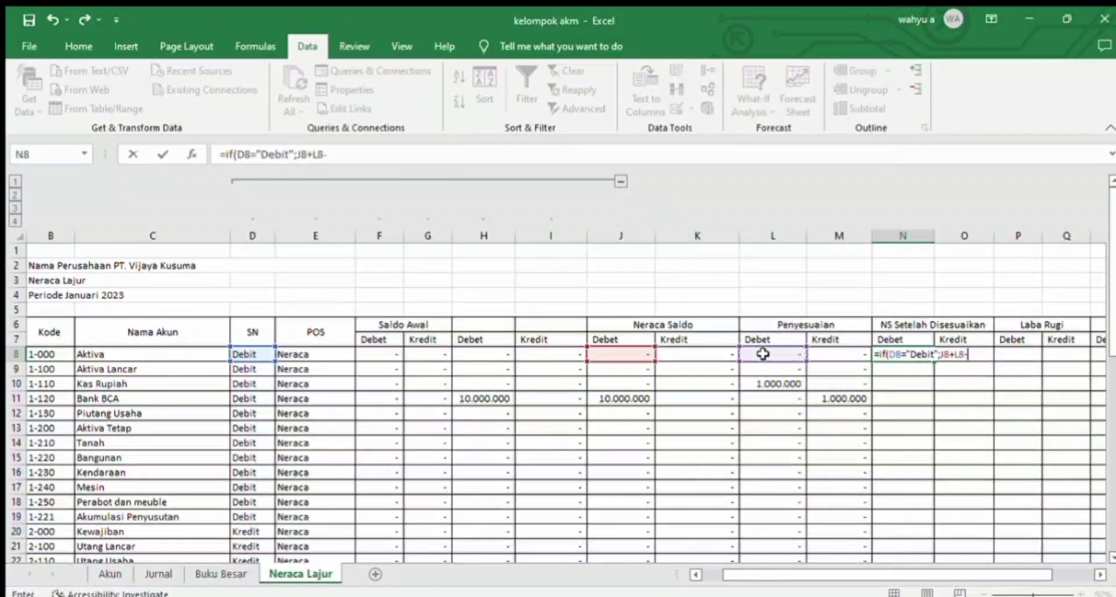
pyautogui.click(723, 355)
pyautogui.write('-')
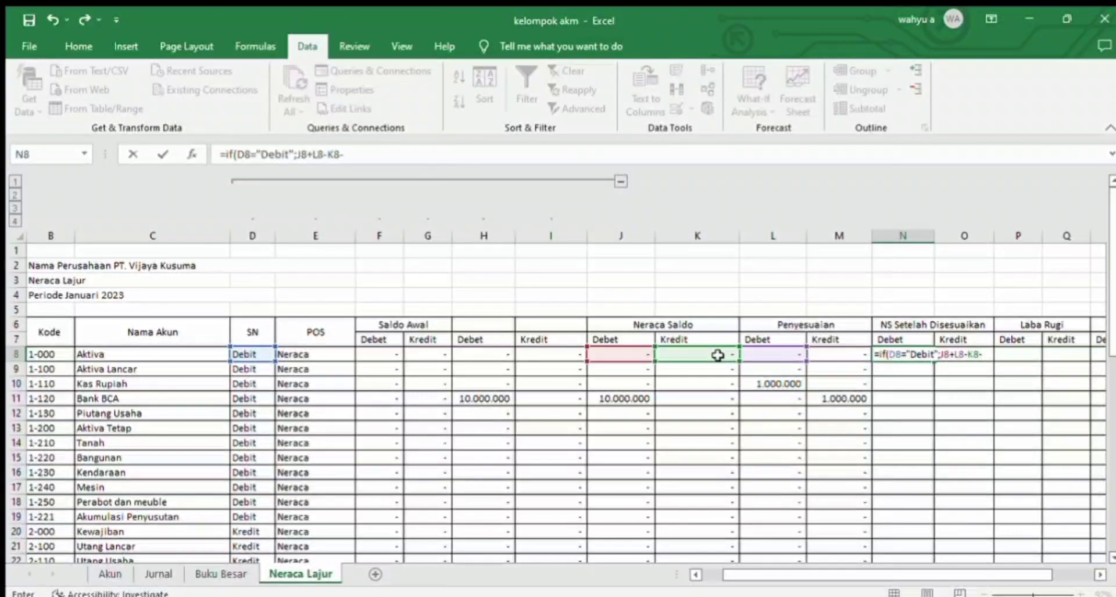
pyautogui.click(816, 353)
pyautogui.write(';0')
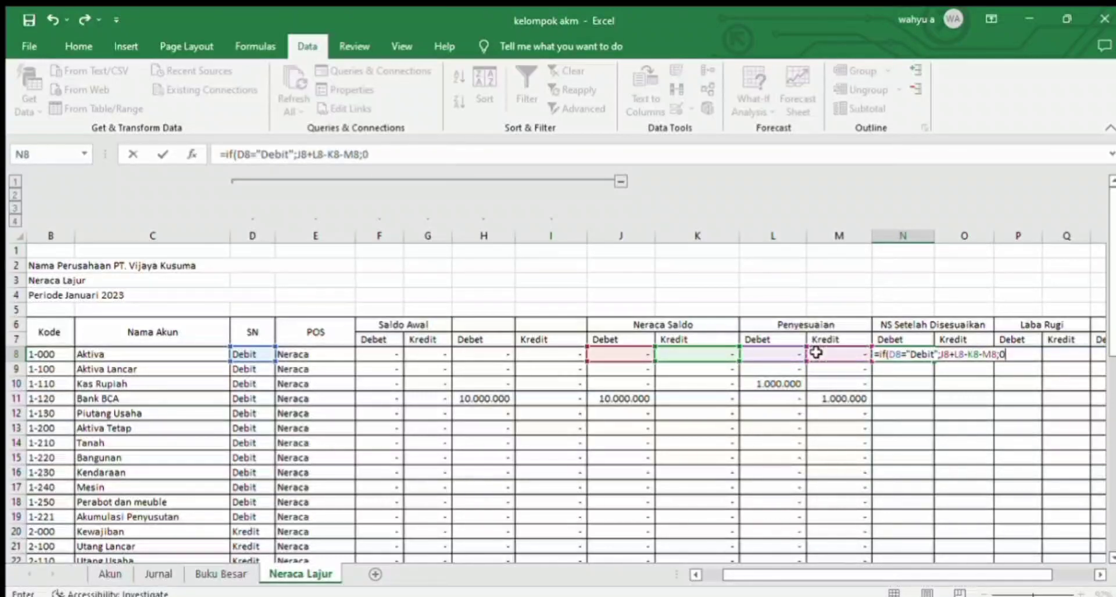
pyautogui.write(')')
pyautogui.press('Return')
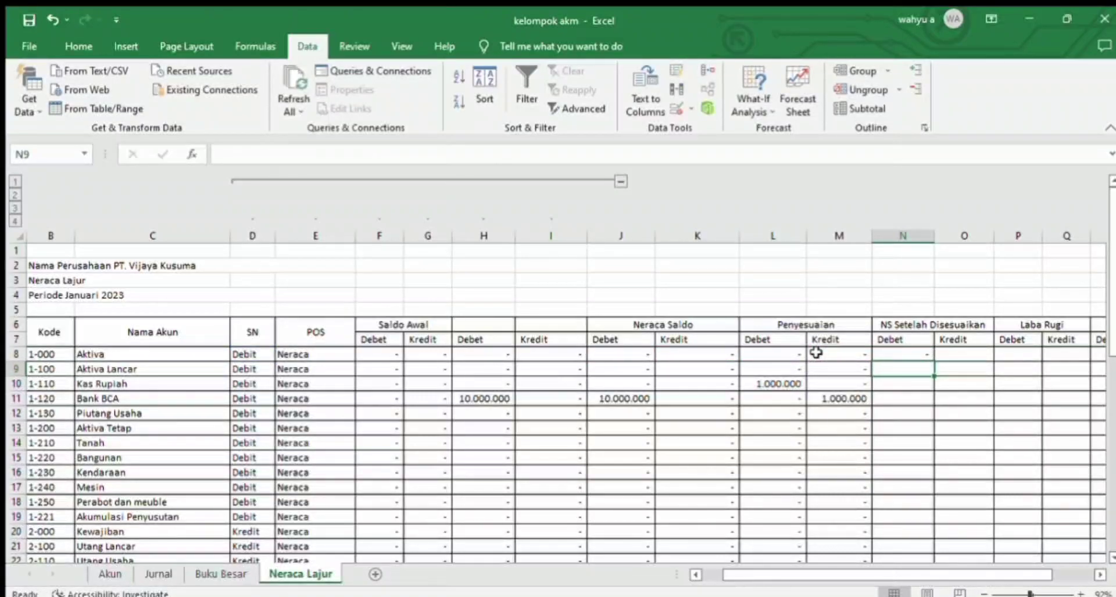
# Step: Start an IF formula in O8, the Kredit cell of NS Setelah Disesuaikan
pyautogui.click(962, 355)
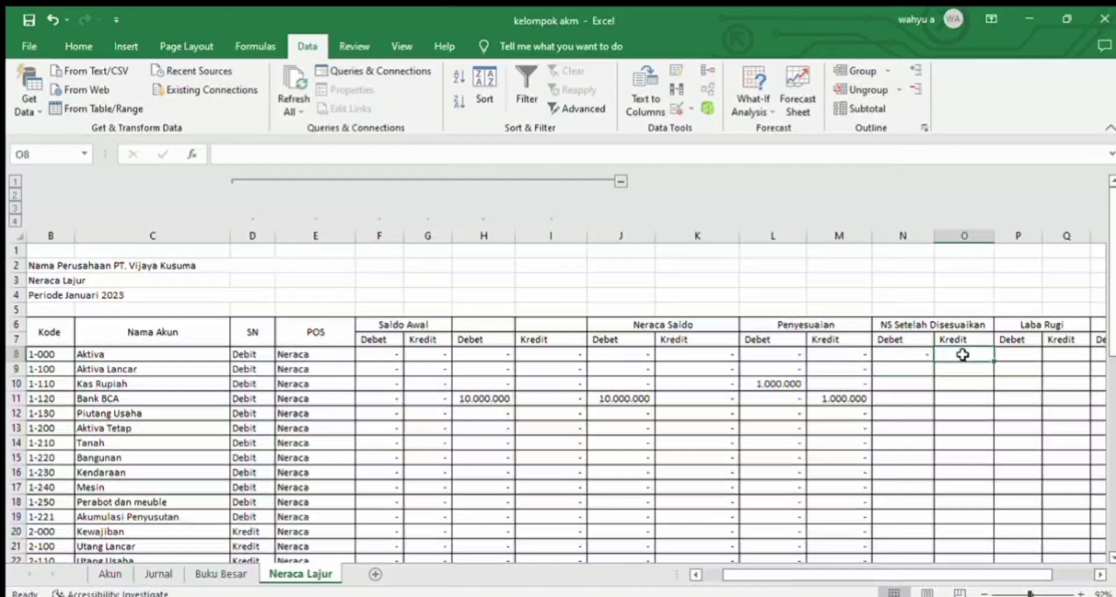
pyautogui.write('=if(')
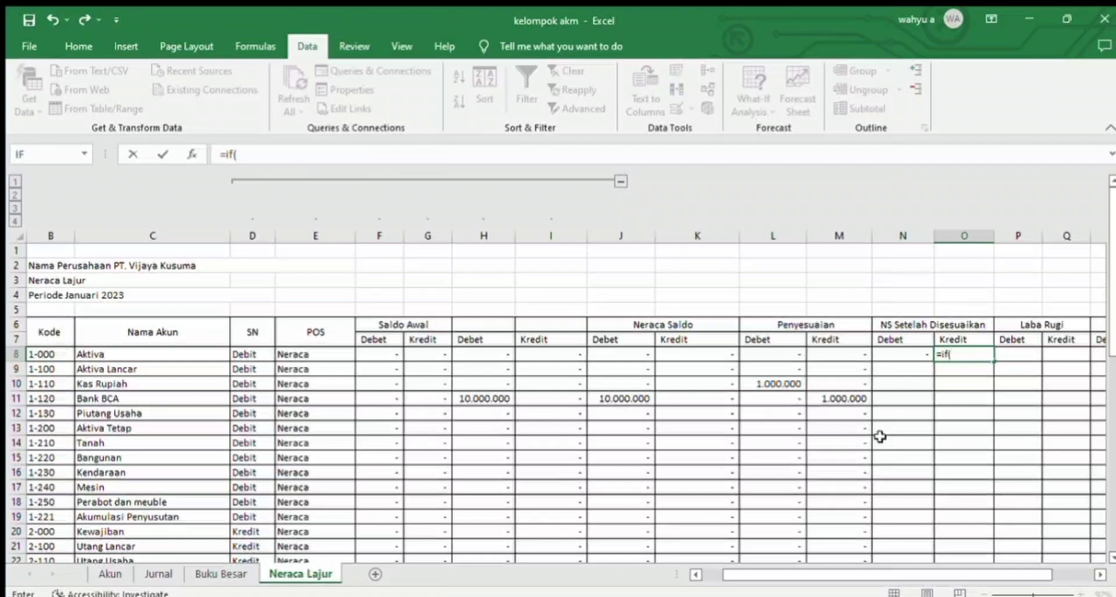
pyautogui.press('Up')
pyautogui.press('Down')
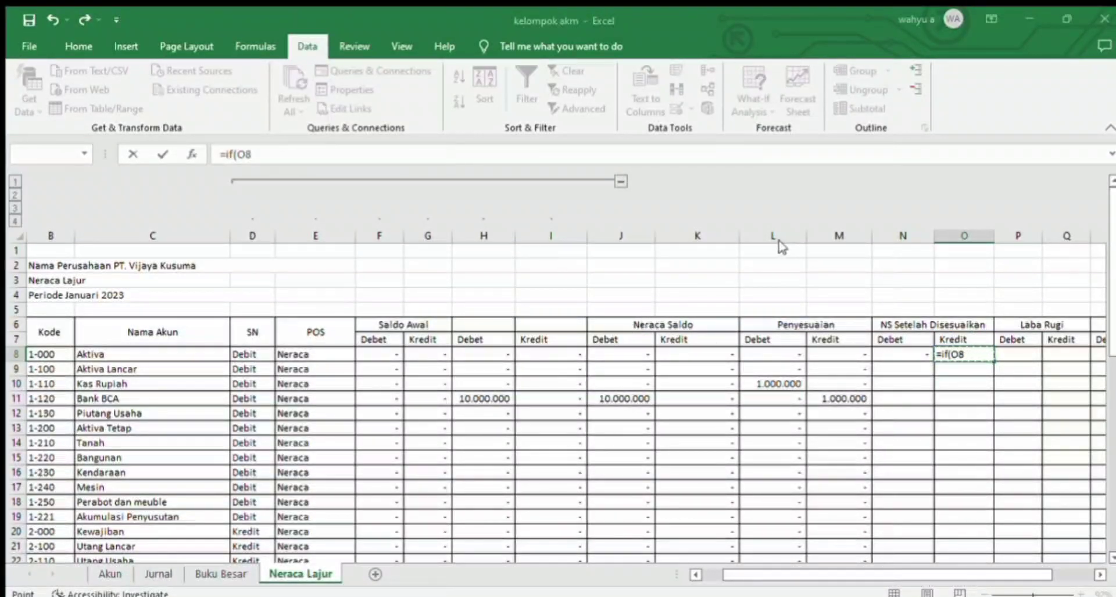
pyautogui.doubleClick(971, 356)
pyautogui.press('BackSpace')
pyautogui.press('BackSpace')
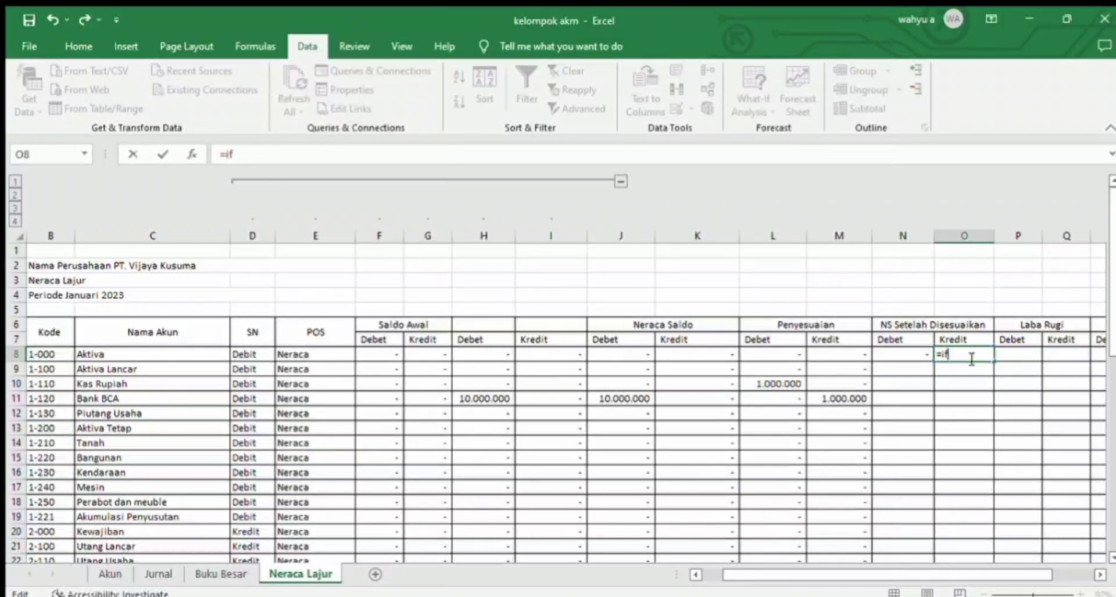
pyautogui.write('(')
# Step: Give the O8 IF formula the condition D8="Kredit"
pyautogui.click(257, 353)
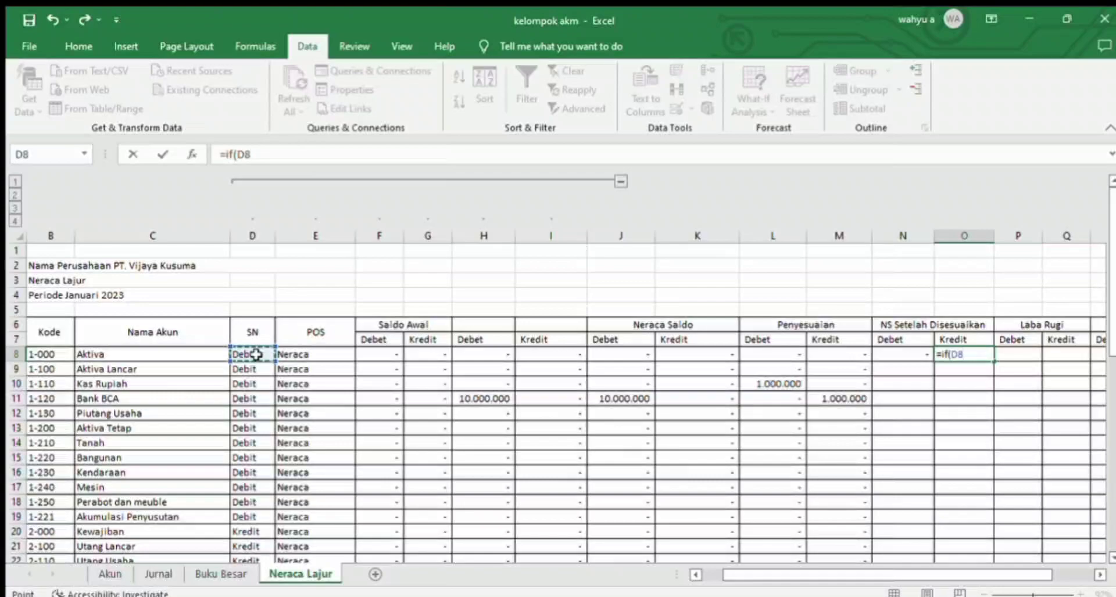
pyautogui.write('+')
pyautogui.write('"Kredit')
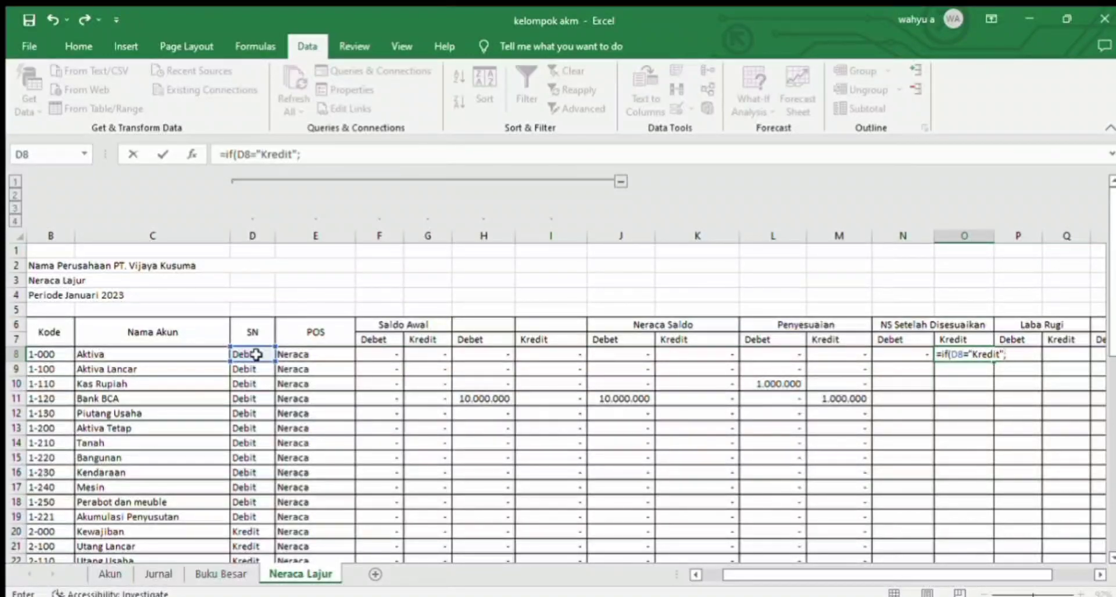
pyautogui.write('";')
# Step: Complete the O8 IF formula with K8+M8-L8-N8 as the true result and 0 as the false result
pyautogui.click(689, 353)
pyautogui.write('+')
pyautogui.click(844, 354)
pyautogui.write('-')
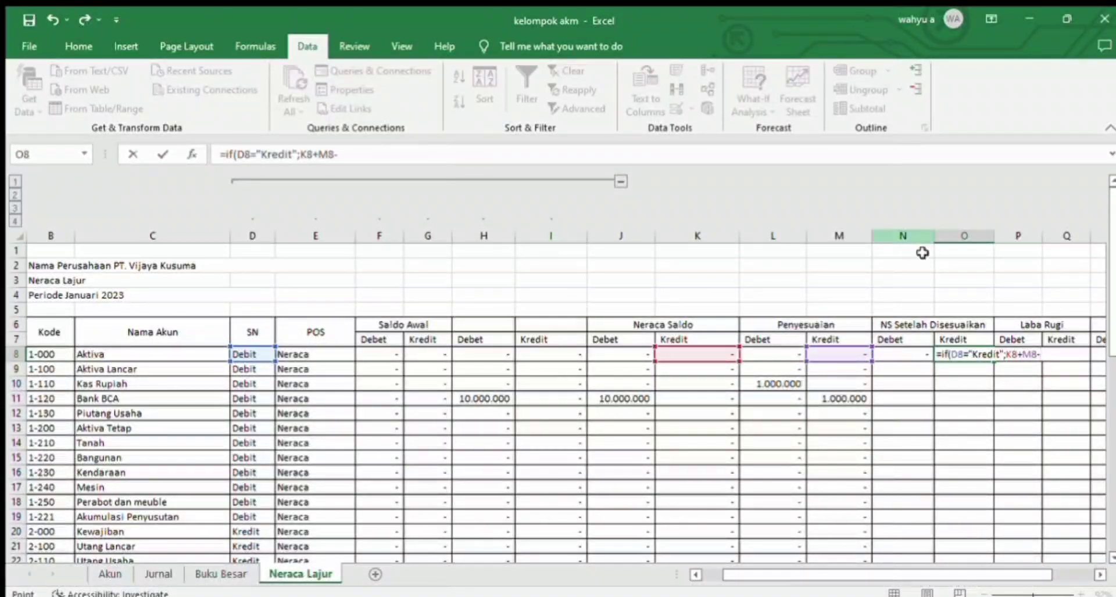
pyautogui.click(768, 353)
pyautogui.write('-')
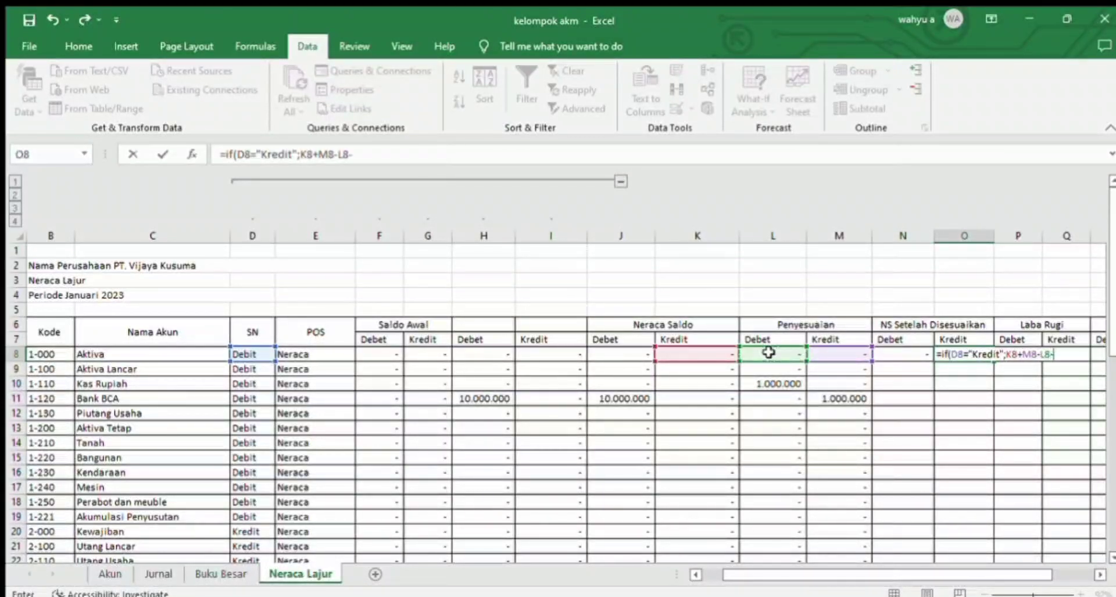
pyautogui.click(887, 354)
pyautogui.write(';0')
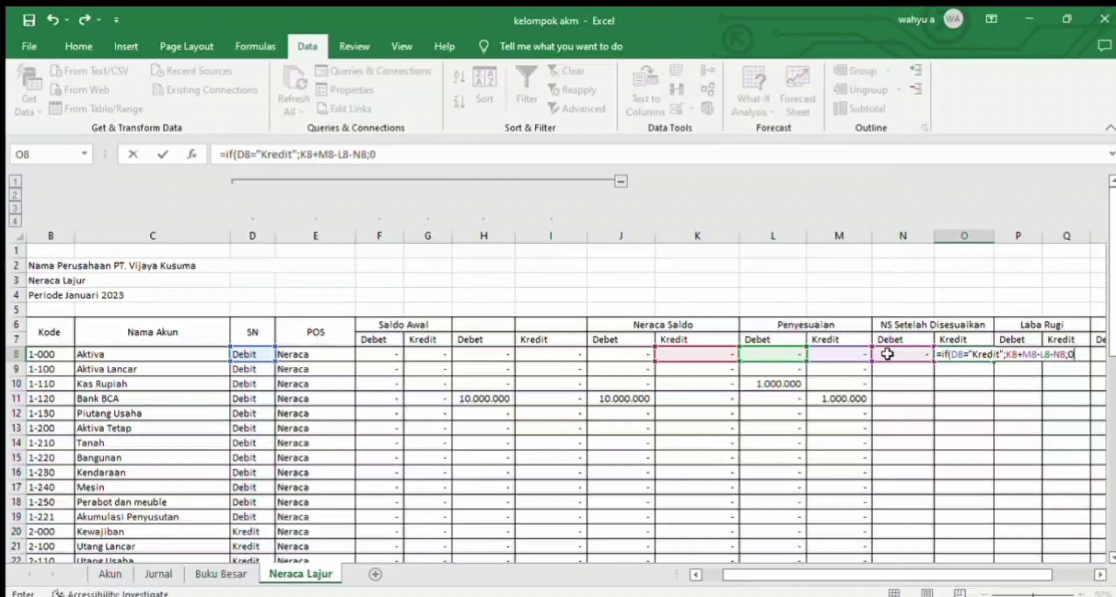
pyautogui.write(')')
pyautogui.press('Return')
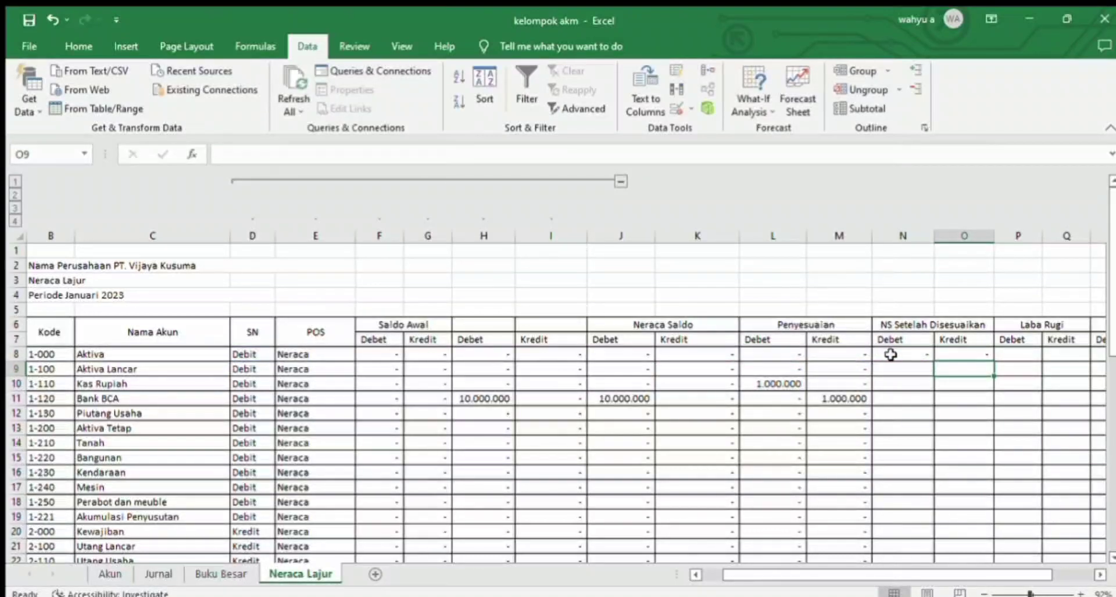
# Step: Copy the NS Setelah Disesuaikan formulas in N8:O8 down to every account row through row 45
pyautogui.click(922, 353)
pyautogui.moveTo(959, 355); pyautogui.dragTo(909, 530)
pyautogui.hotkey('ctrl', 'c')
pyautogui.hotkey('ctrl', 'v')
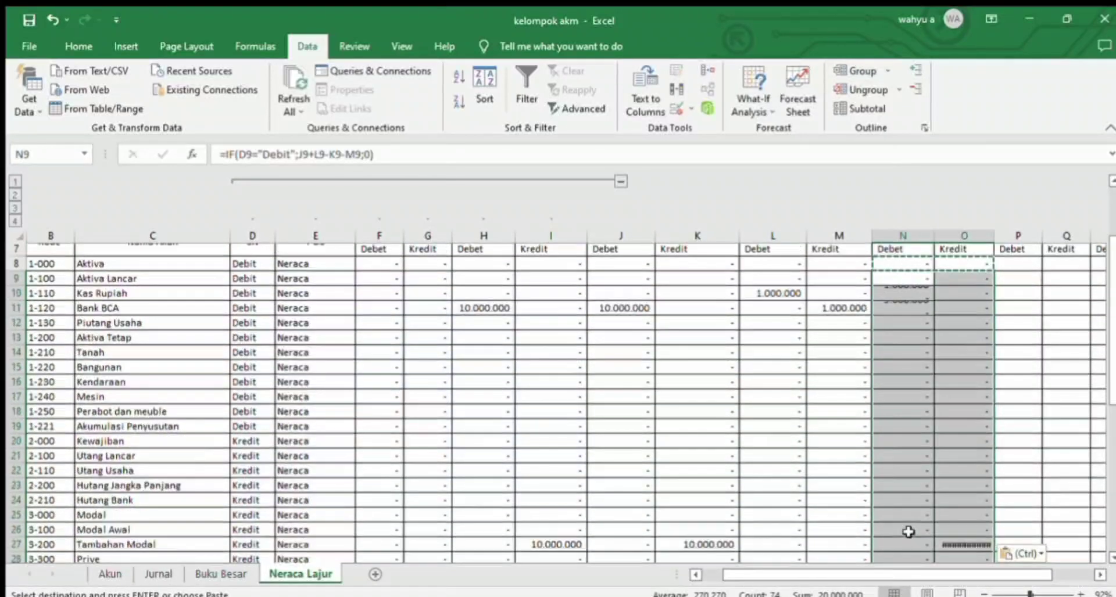
# Step: Auto-fit the width of column O, the Kredit column of NS Setelah Disesuaikan, to its contents
pyautogui.moveTo(956, 573); pyautogui.dragTo(976, 563)
pyautogui.doubleClick(1014, 428)
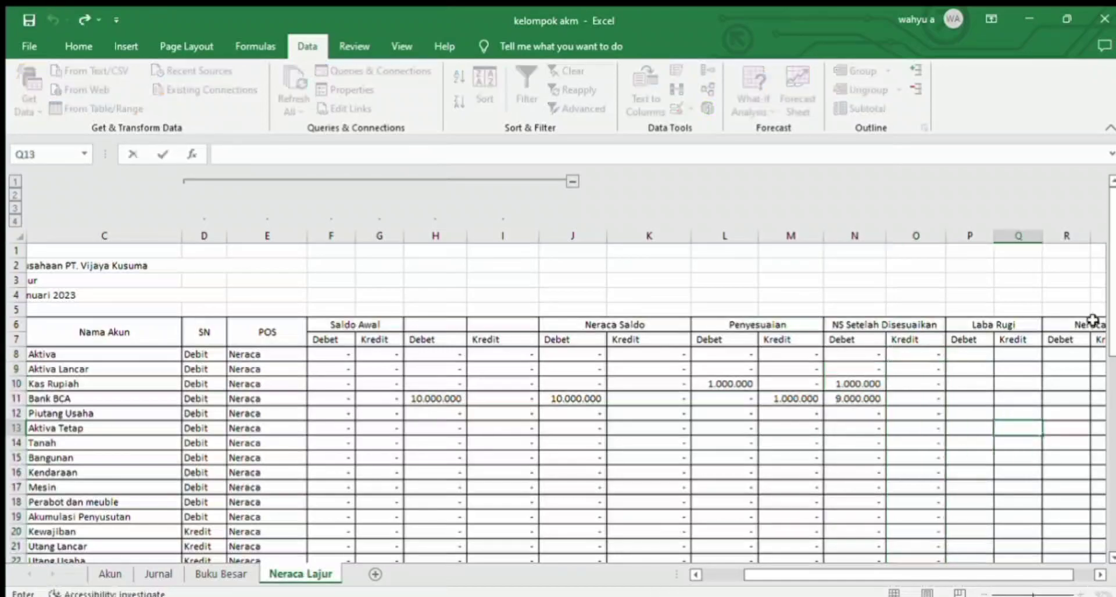
pyautogui.moveTo(1112, 318); pyautogui.dragTo(1109, 343)
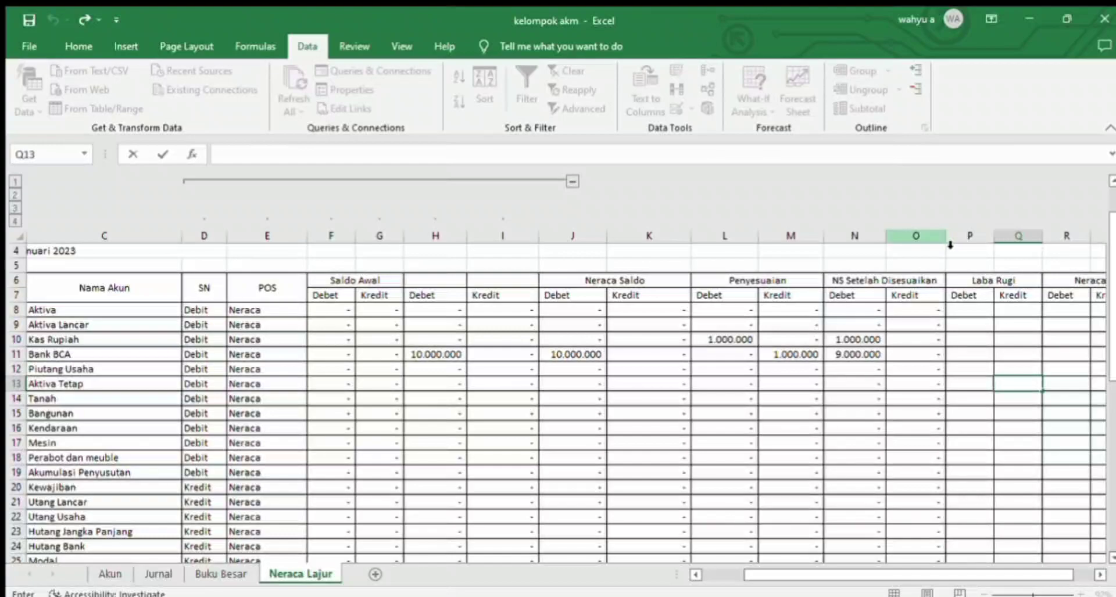
pyautogui.click(948, 250)
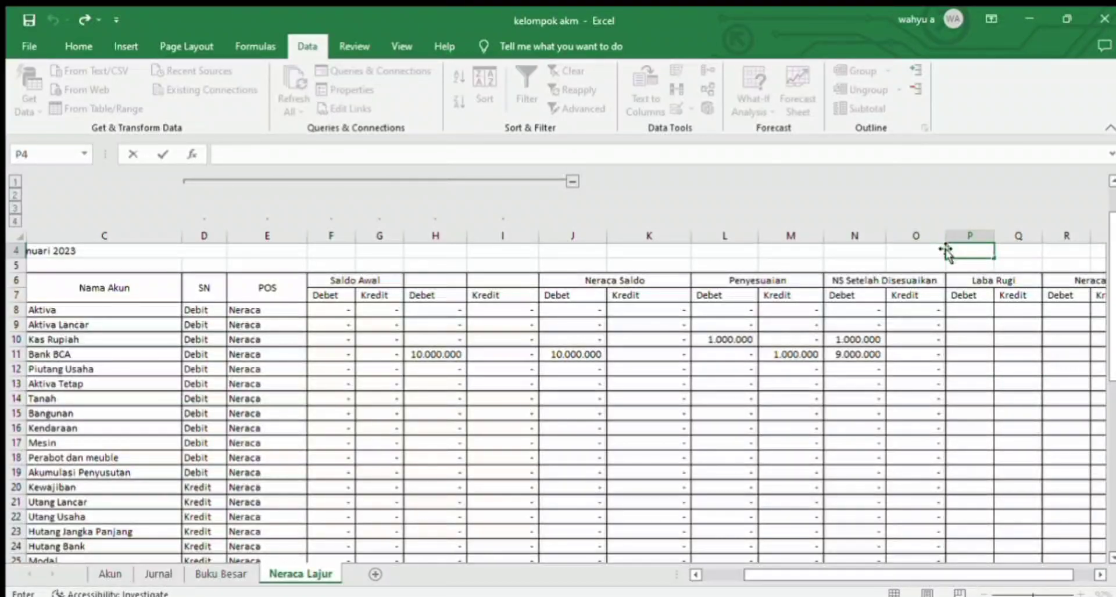
pyautogui.doubleClick(946, 250)
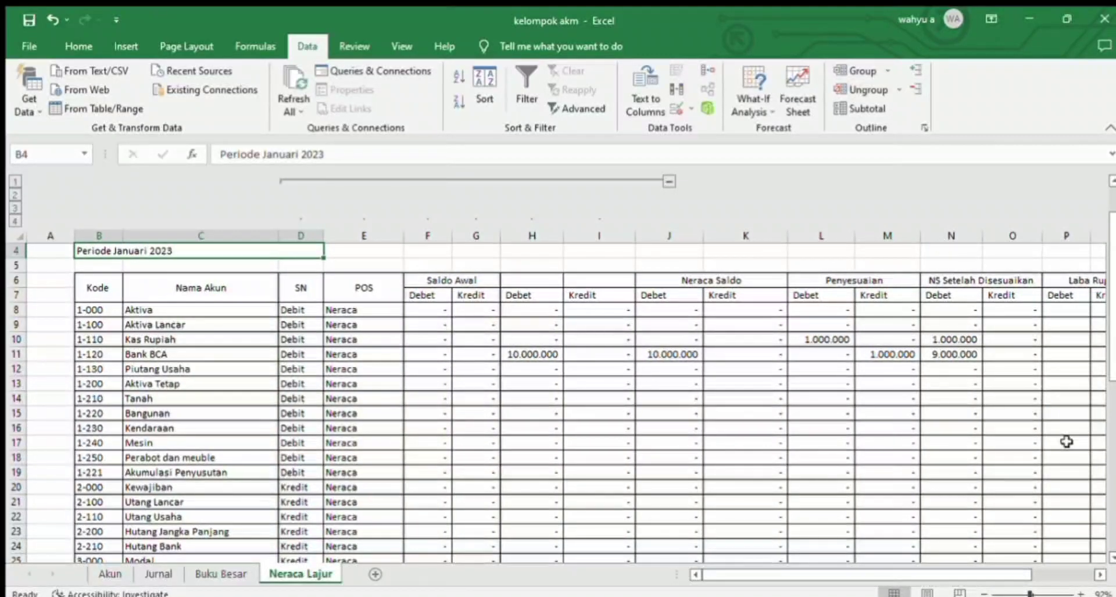
pyautogui.moveTo(948, 571); pyautogui.dragTo(1059, 554)
pyautogui.moveTo(1109, 377); pyautogui.dragTo(916, 324)
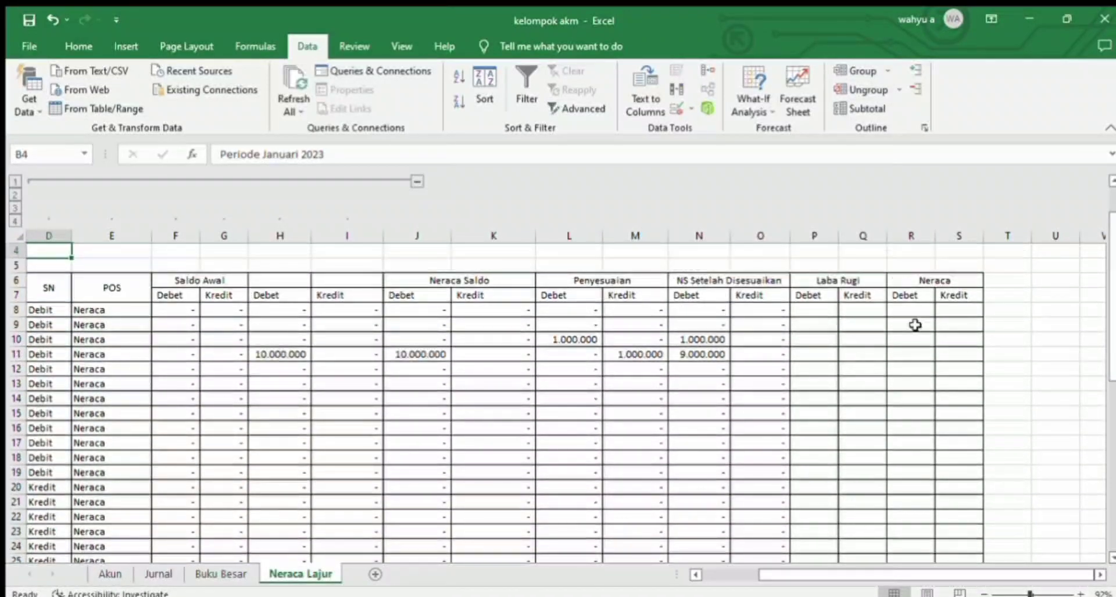
pyautogui.doubleClick(791, 235)
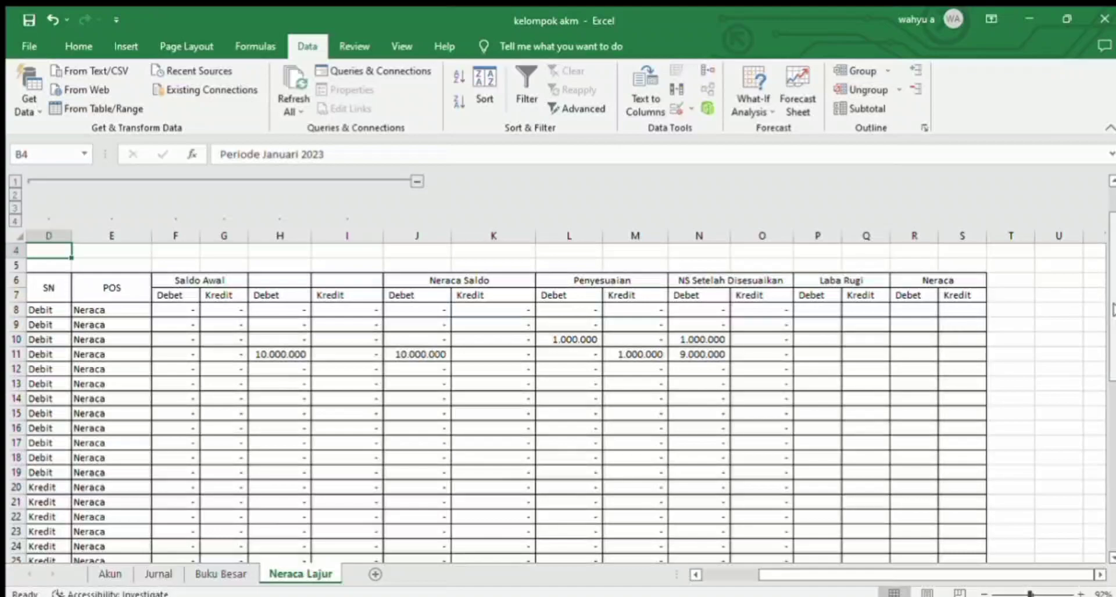
# Step: Start an IF formula in P8, the Debet cell of Laba Rugi, with the condition E8="Neraca"
pyautogui.moveTo(1112, 317); pyautogui.dragTo(1110, 430)
pyautogui.moveTo(1110, 295); pyautogui.dragTo(1110, 280)
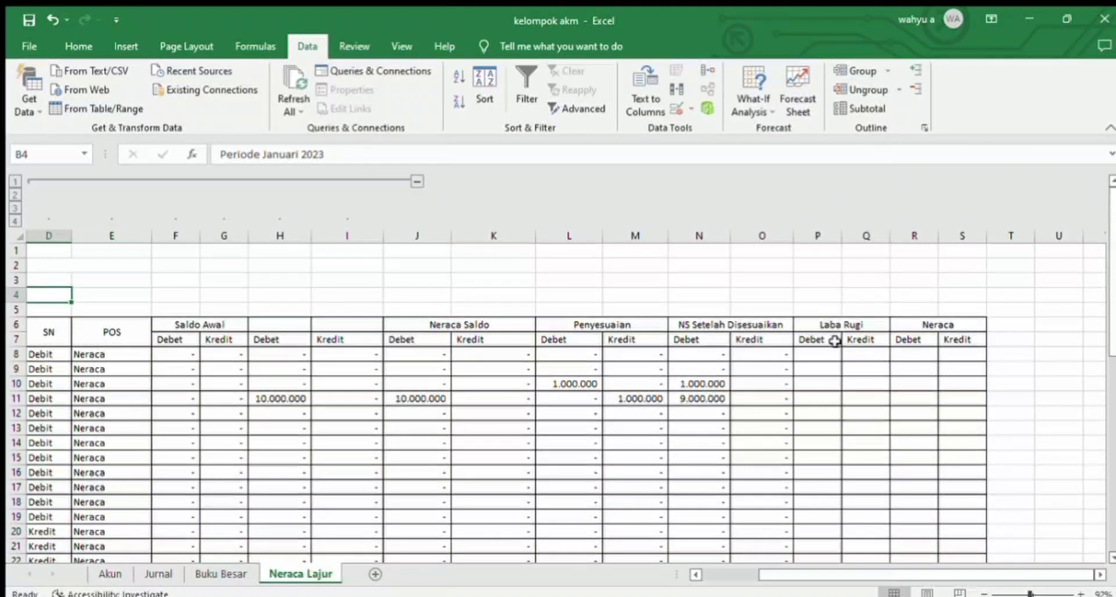
pyautogui.click(819, 361)
pyautogui.click(815, 355)
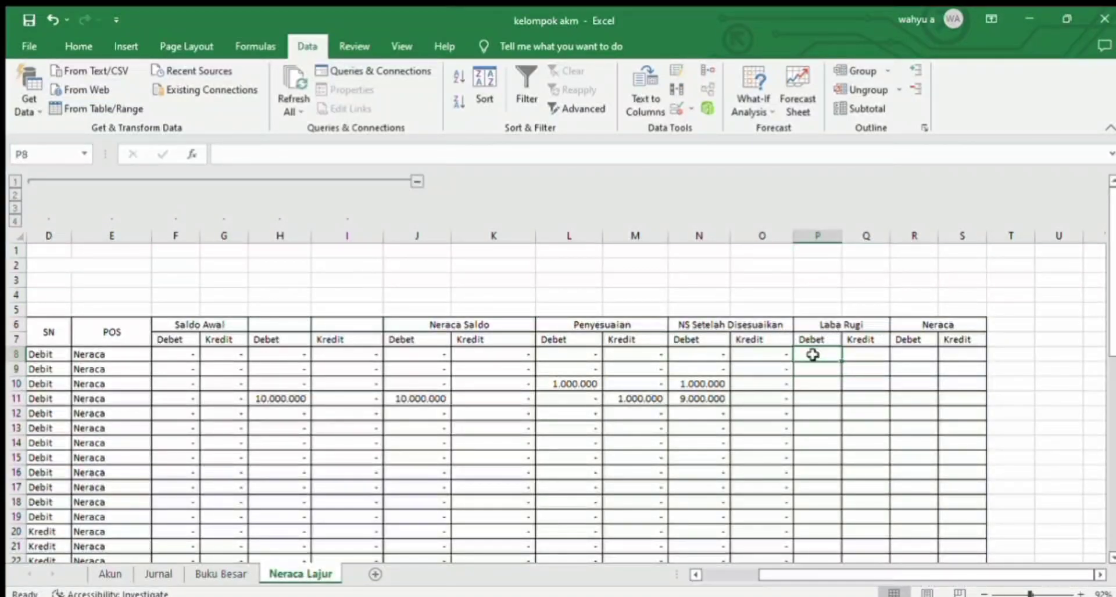
pyautogui.write('+')
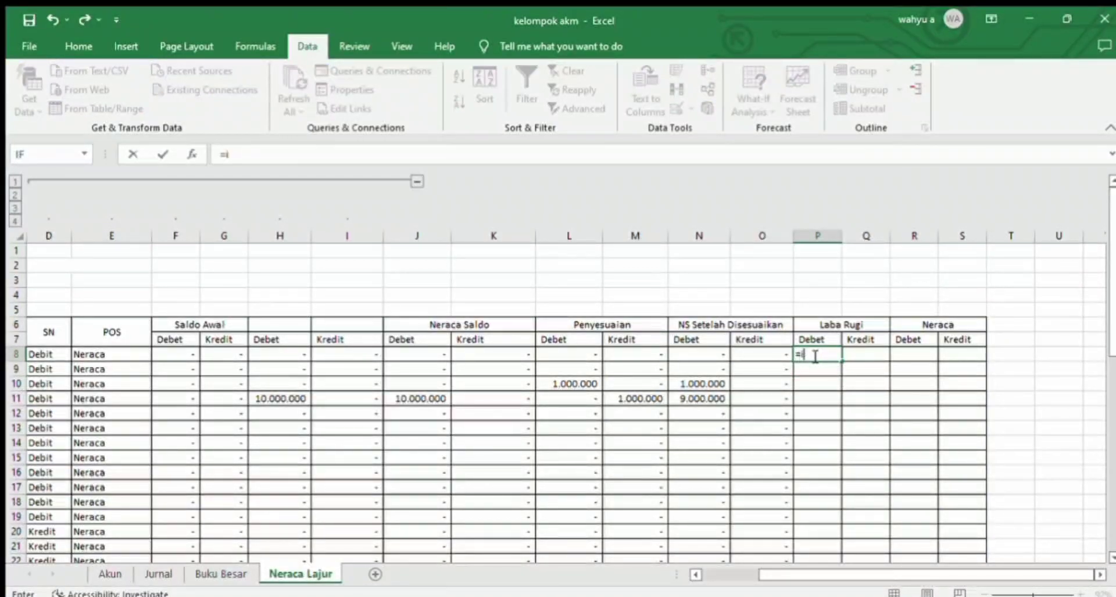
pyautogui.write('if(')
pyautogui.click(117, 353)
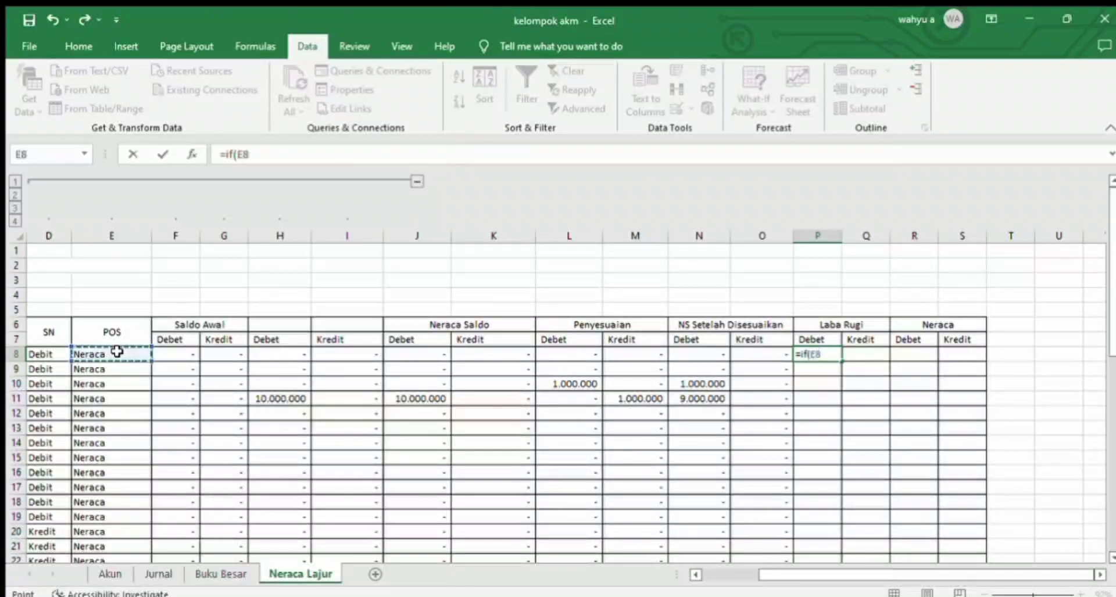
pyautogui.write('="Neraca";')
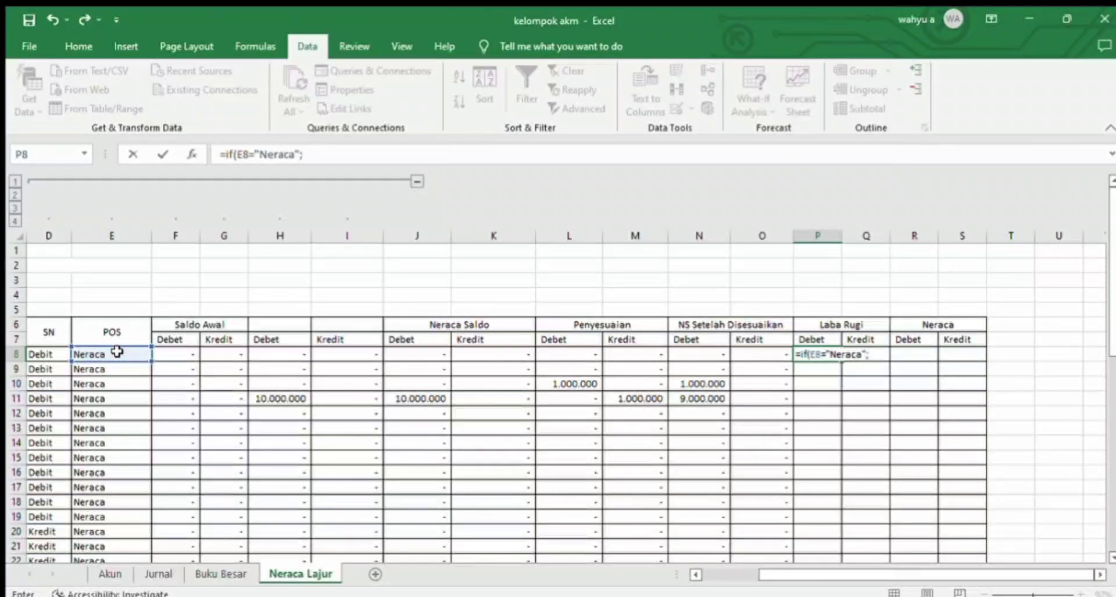
# Step: Change the IF condition in P8, the Debet cell of Laba Rugi, to E8="Laba Rugi"
pyautogui.press('BackSpace')
pyautogui.press('BackSpace')
pyautogui.press('BackSpace')
pyautogui.press('BackSpace')
pyautogui.press('BackSpace')
pyautogui.press('BackSpace')
pyautogui.press('BackSpace')
pyautogui.press('BackSpace')
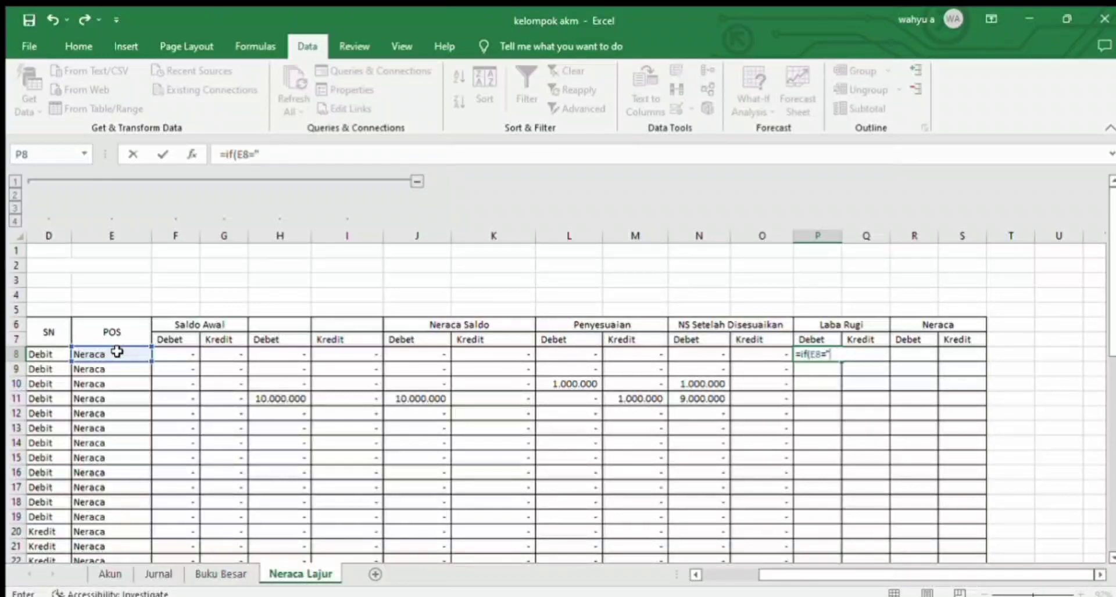
pyautogui.write('Laba Rugi')
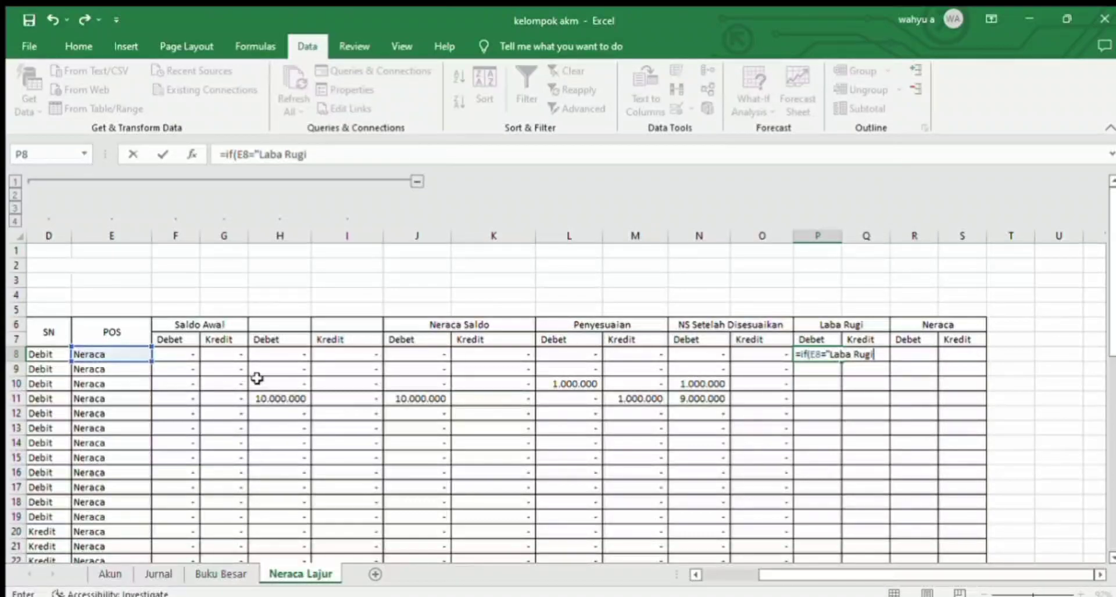
pyautogui.scroll(-3, 1107, 302)
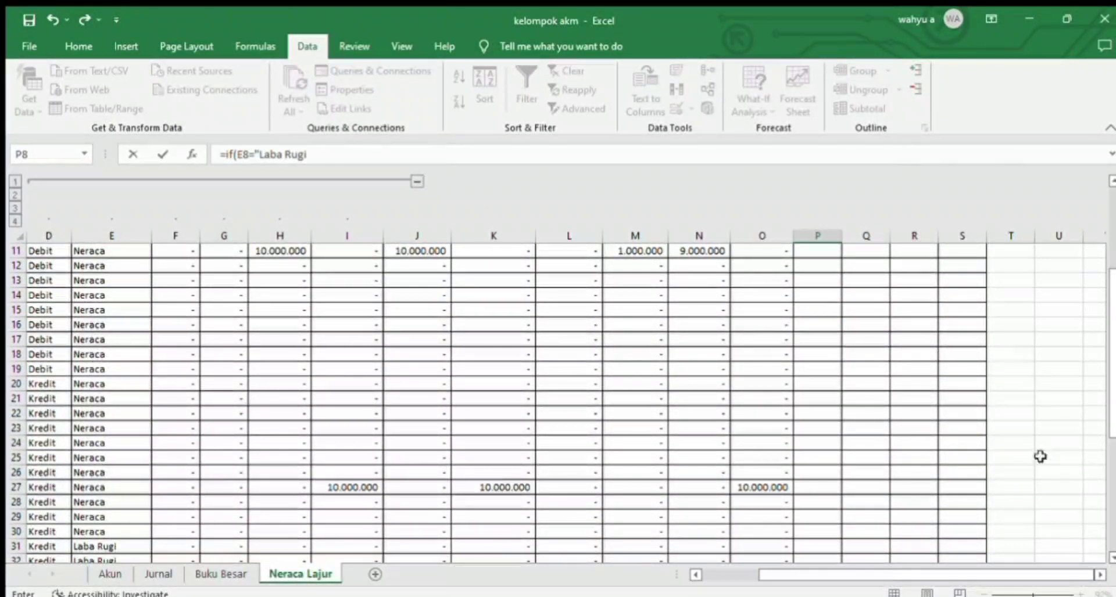
pyautogui.scroll(3, 1109, 361)
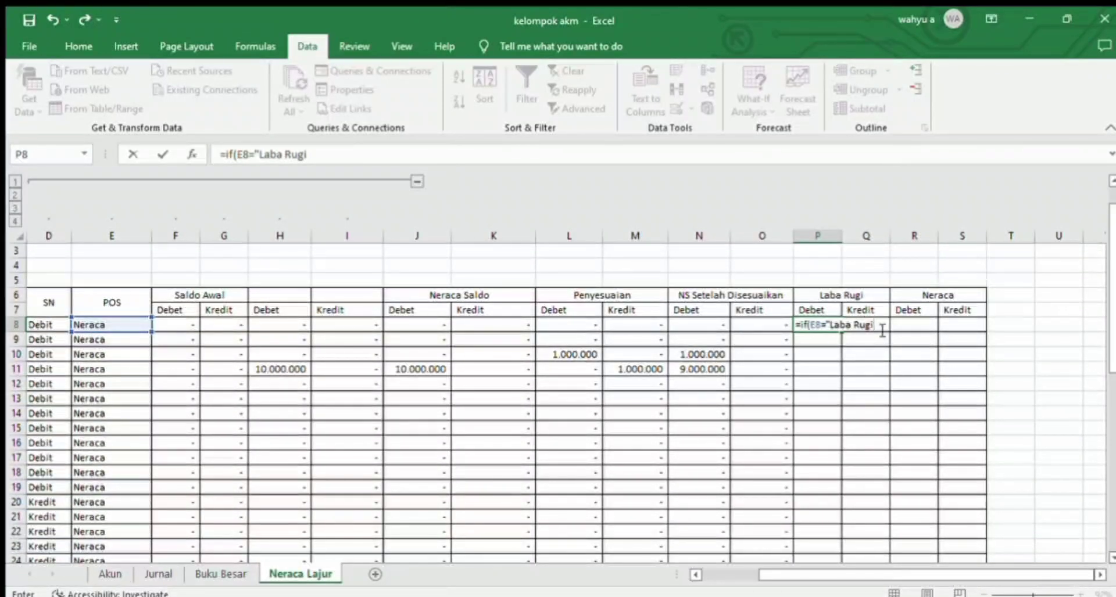
pyautogui.write('";')
# Step: Complete the P8 IF formula with N8 as the true result and 0 as the false result
pyautogui.click(696, 324)
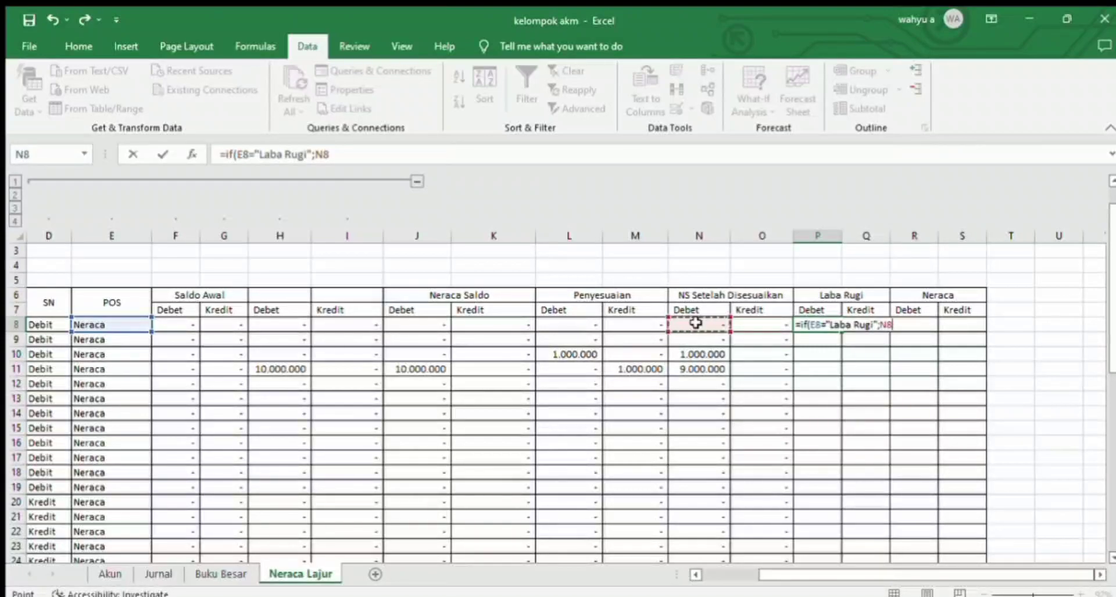
pyautogui.write(';00')
pyautogui.press('Tab')
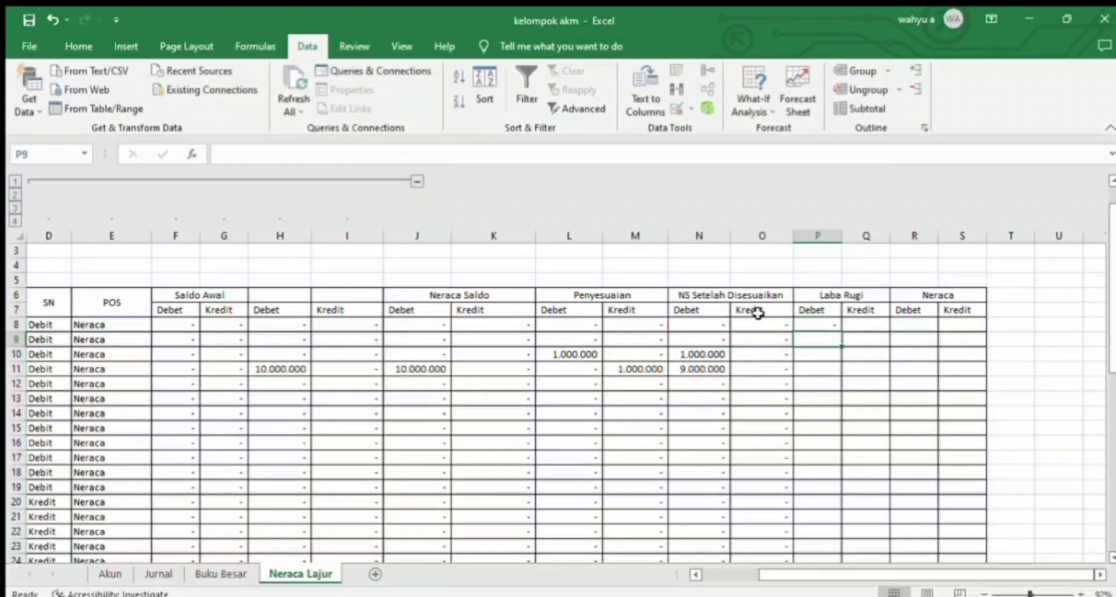
# Step: Copy the full text of the IF formula in P8, the Debet cell of Laba Rugi
pyautogui.click(819, 324)
pyautogui.click(365, 153)
pyautogui.moveTo(365, 153); pyautogui.dragTo(221, 154)
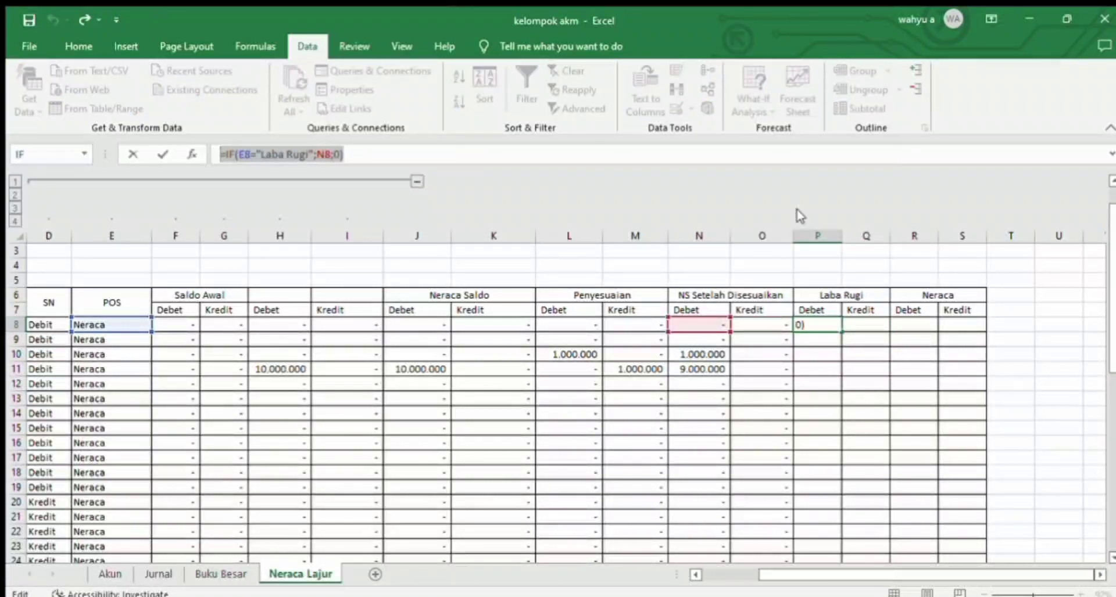
pyautogui.write('=')
pyautogui.click(861, 324)
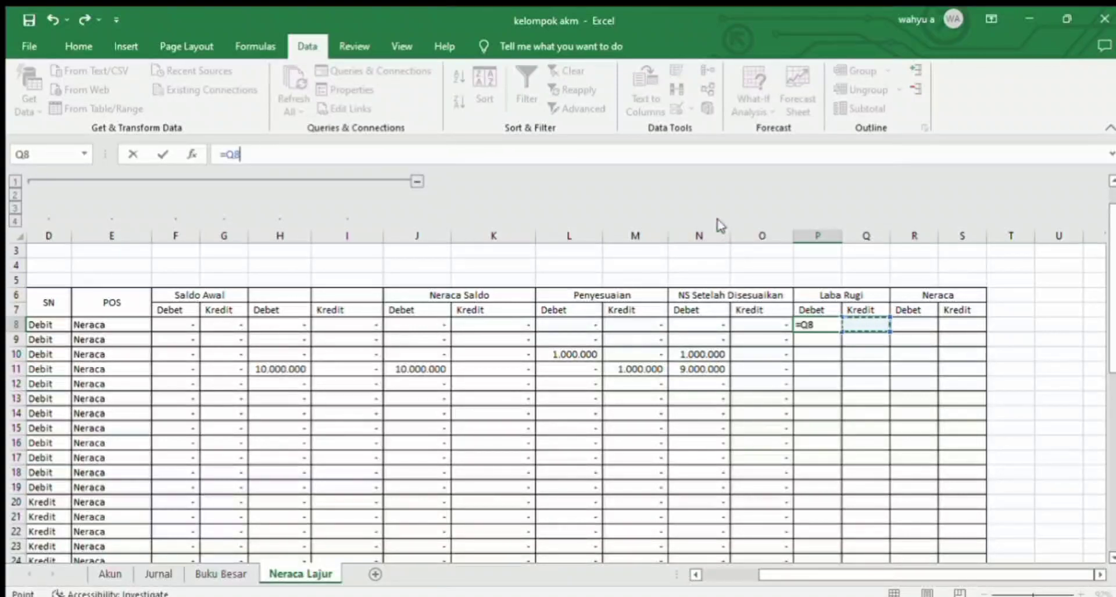
pyautogui.press('BackSpace')
pyautogui.press('BackSpace')
pyautogui.press('BackSpace')
pyautogui.hotkey('ctrl', 'v')
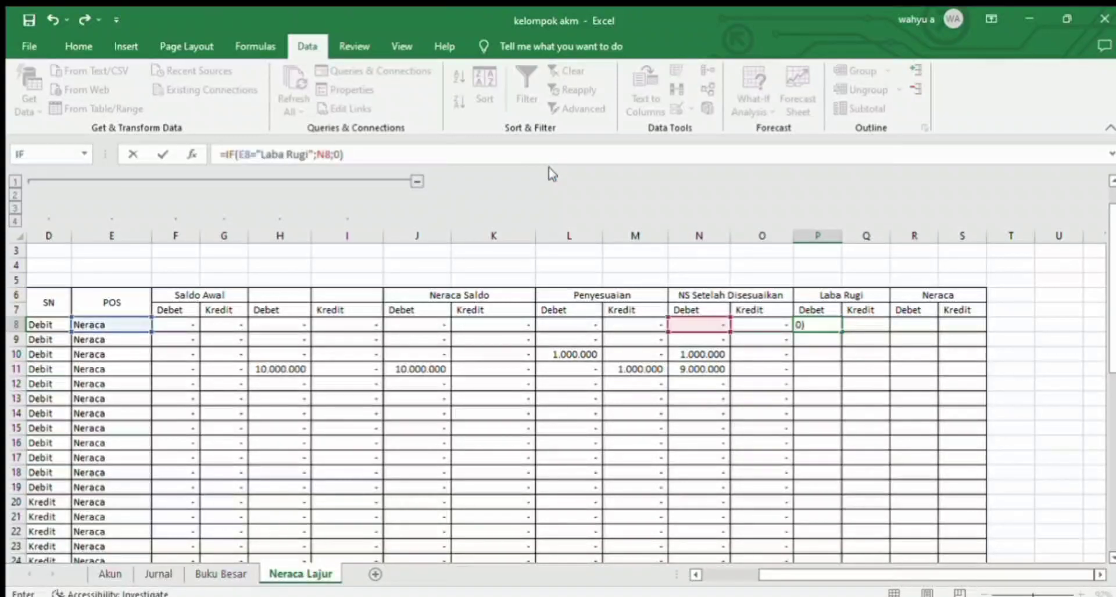
pyautogui.press('Return')
# Step: Paste the copied IF formula into Q8, the Kredit cell of Laba Rugi, and change its true result to O8
pyautogui.press('Right')
pyautogui.press('Up')
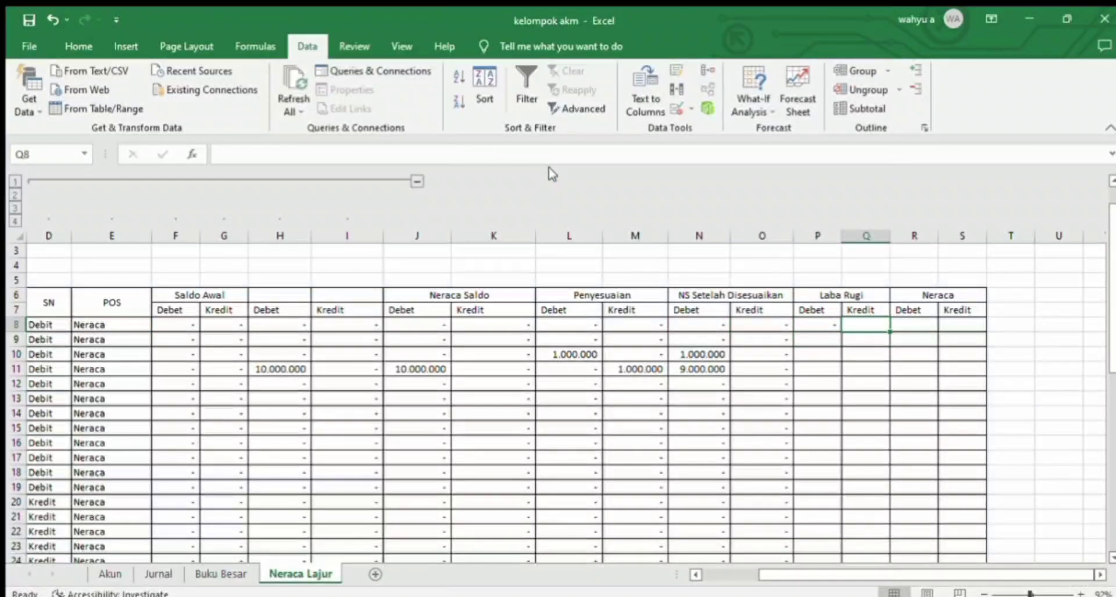
pyautogui.hotkey('ctrl', 'v')
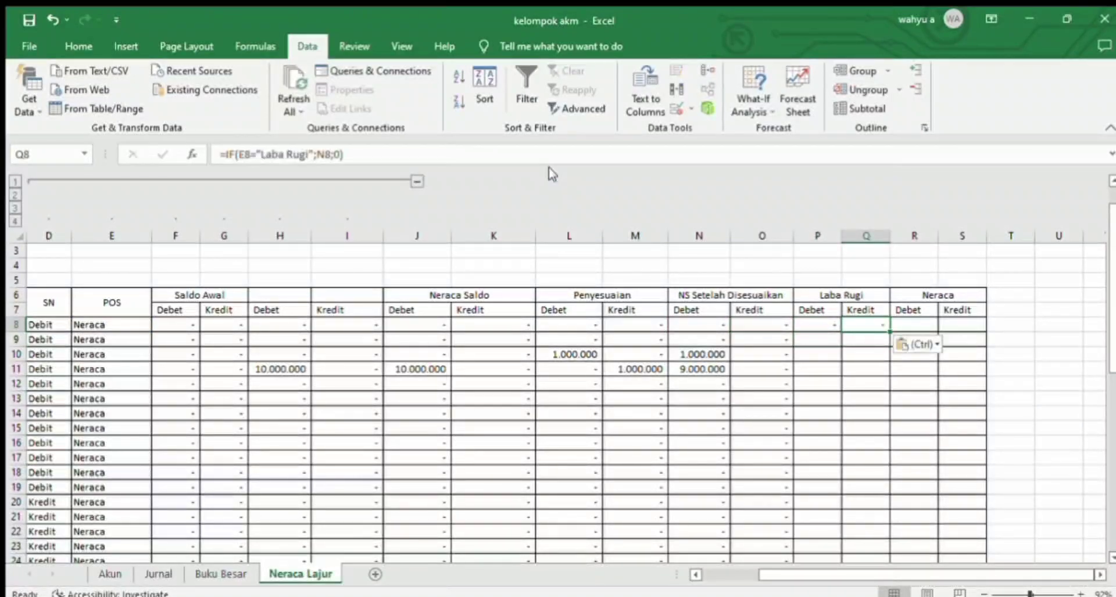
pyautogui.click(327, 154)
pyautogui.press('BackSpace')
pyautogui.write('O')
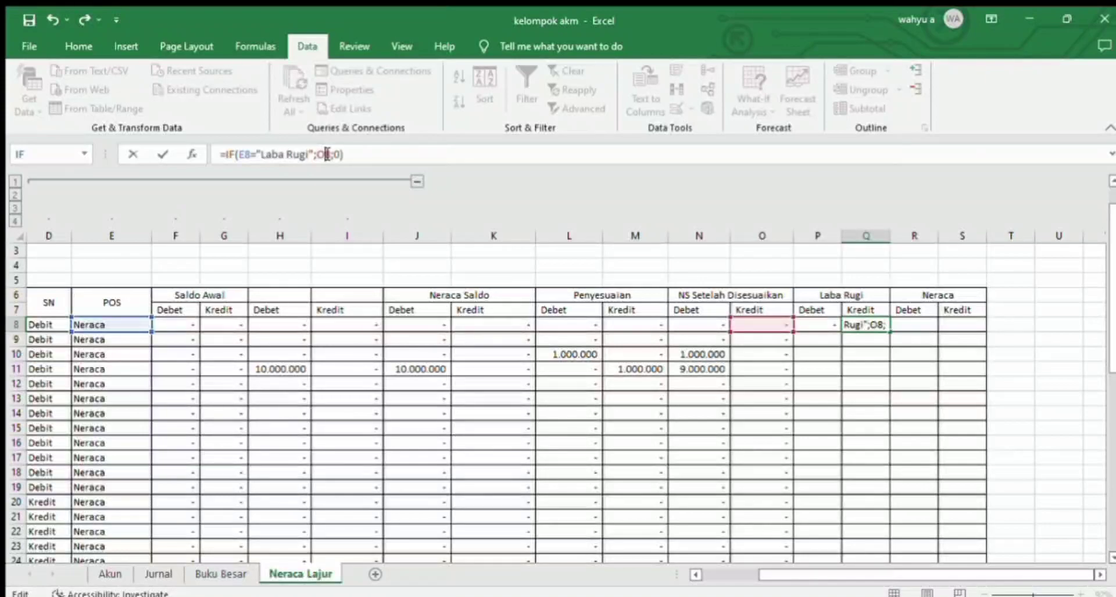
pyautogui.press('Return')
# Step: Copy the Laba Rugi formulas in P8:Q8 down to every remaining account row and select R8, the Debet cell of Neraca
pyautogui.moveTo(805, 324); pyautogui.dragTo(837, 515)
pyautogui.hotkey('ctrl', 'c')
pyautogui.hotkey('ctrl', 'v')
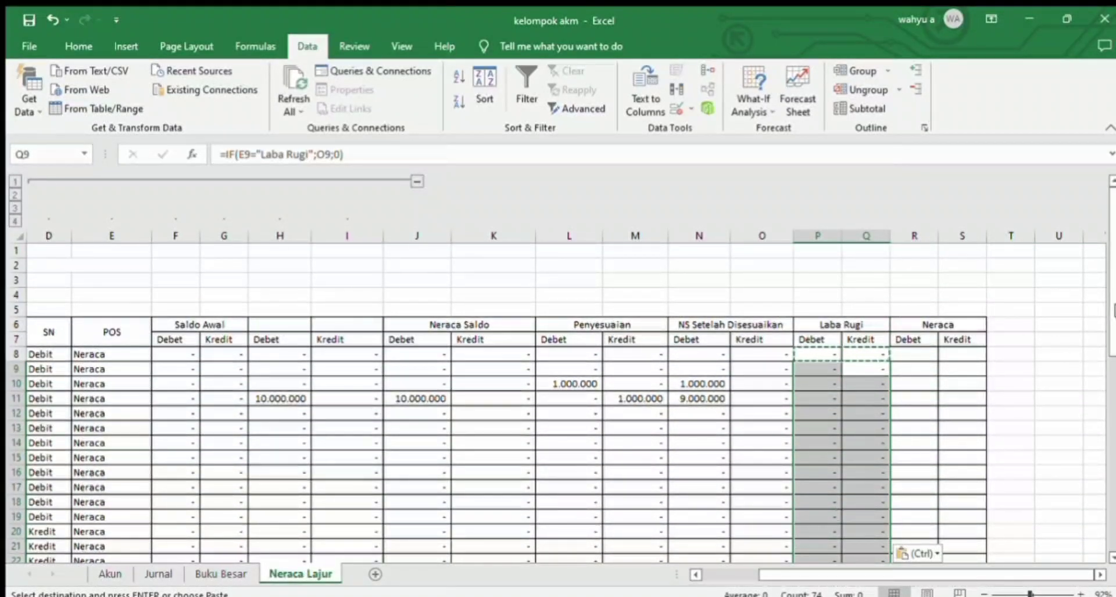
pyautogui.scroll(-7, 837, 516)
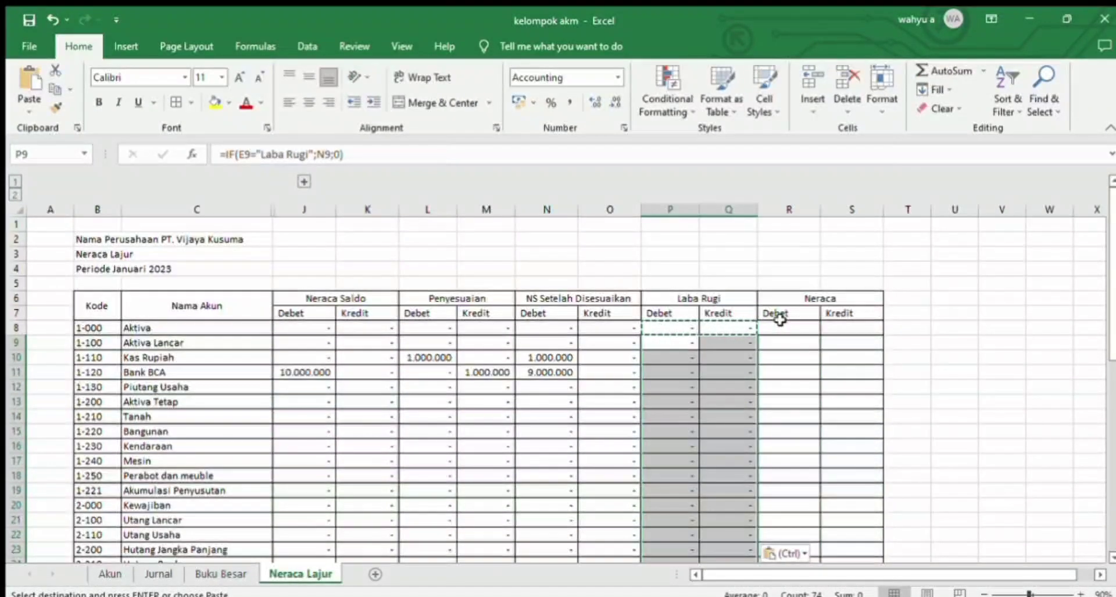
pyautogui.click(780, 328)
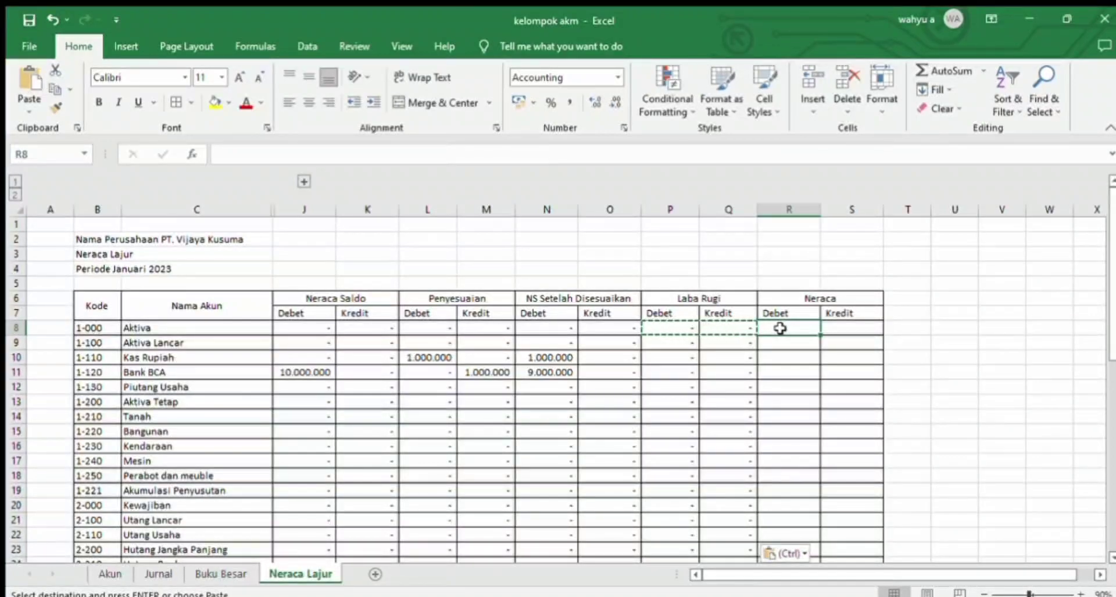
pyautogui.write('=')
pyautogui.write('ig')
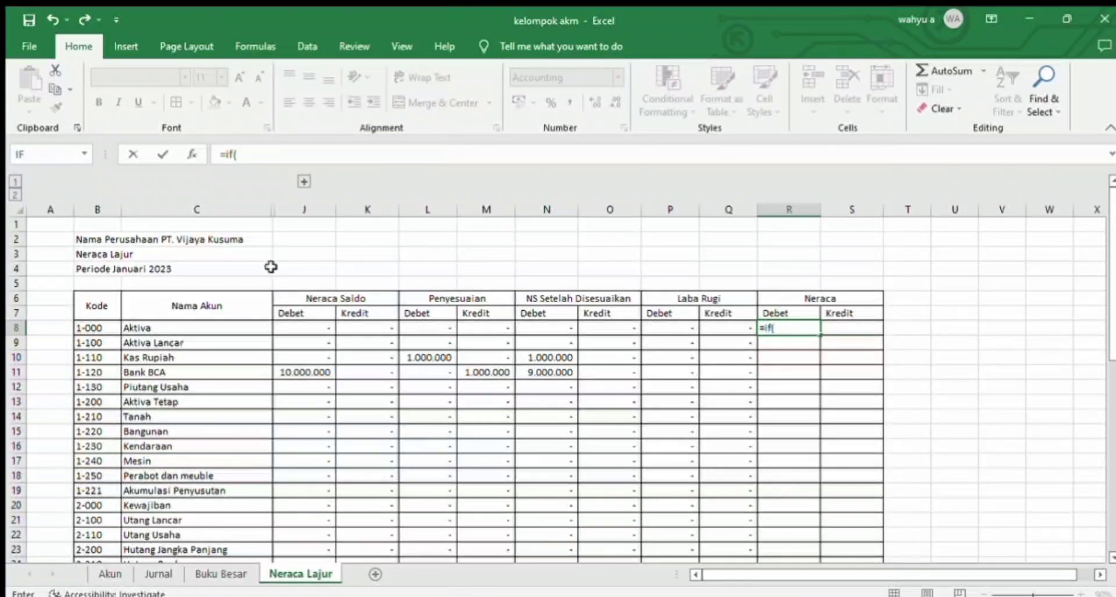
pyautogui.press('BackSpace')
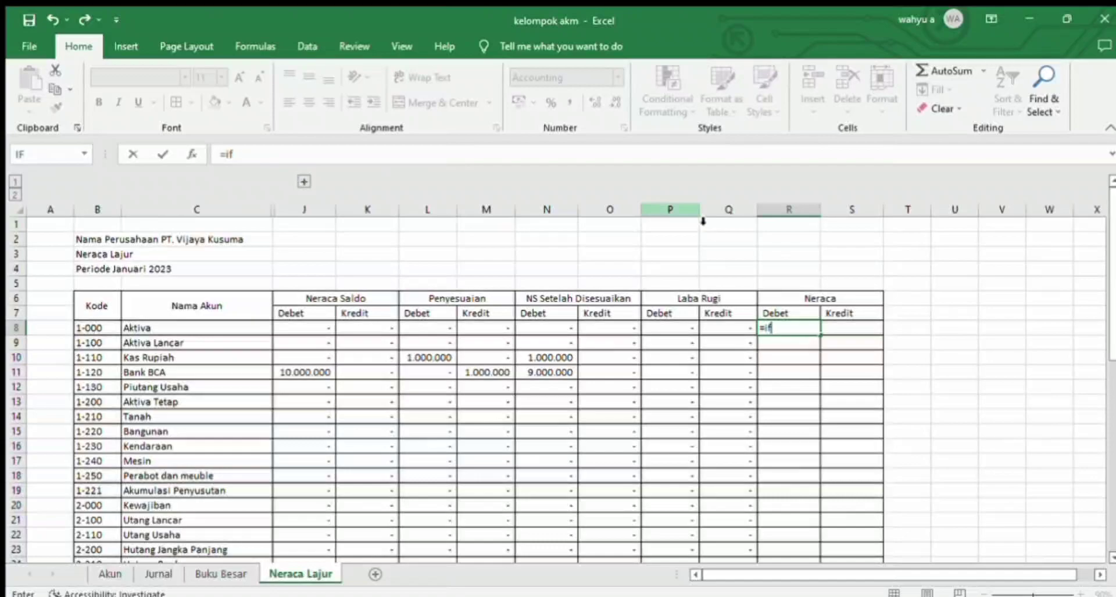
pyautogui.press('Return')
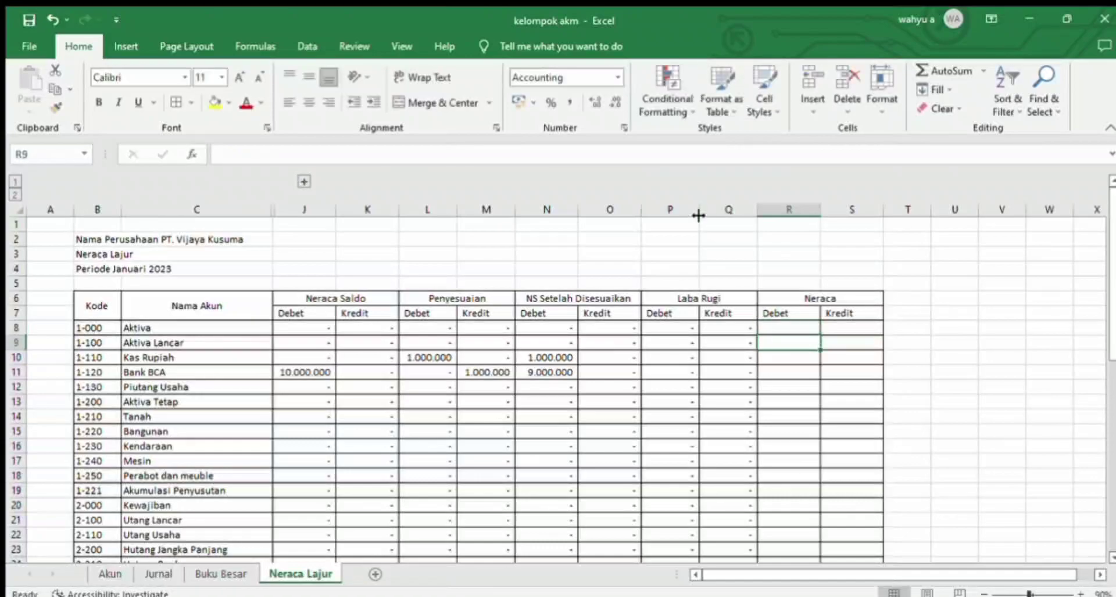
# Step: Expand the grouped columns D to I and enter an IF formula in R8 returning N8 when E8 equals "Neraca"
pyautogui.click(302, 182)
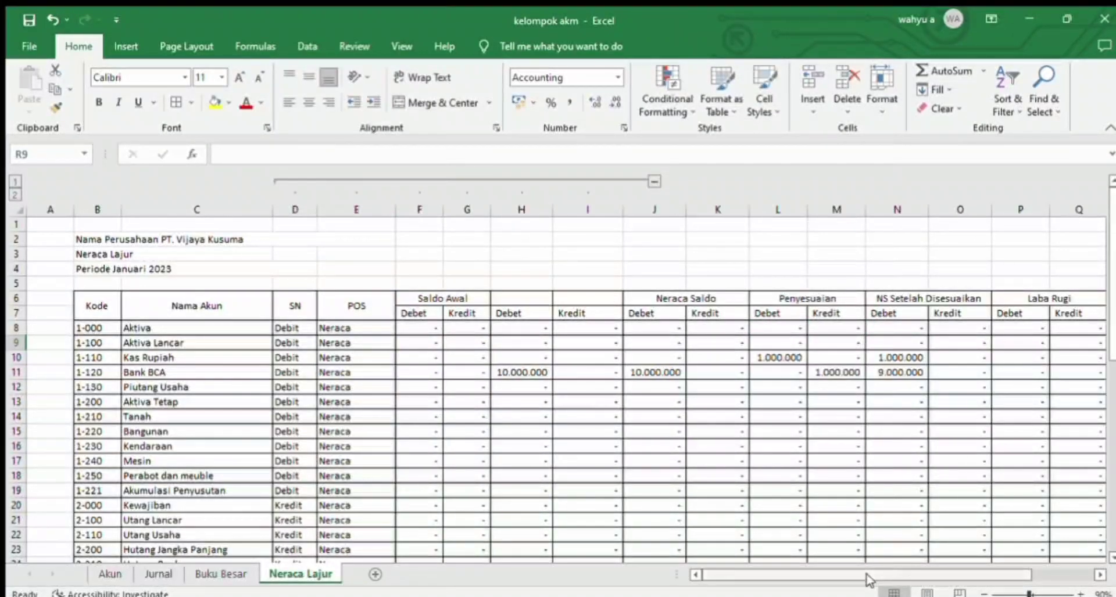
pyautogui.hscroll(3, 982, 577)
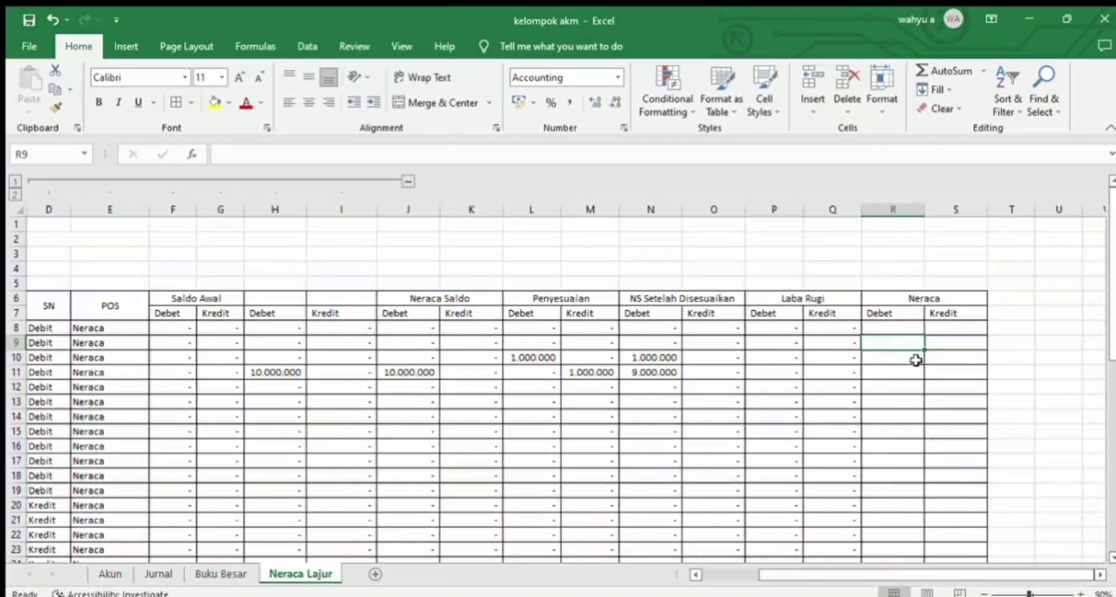
pyautogui.click(889, 326)
pyautogui.write('=if')
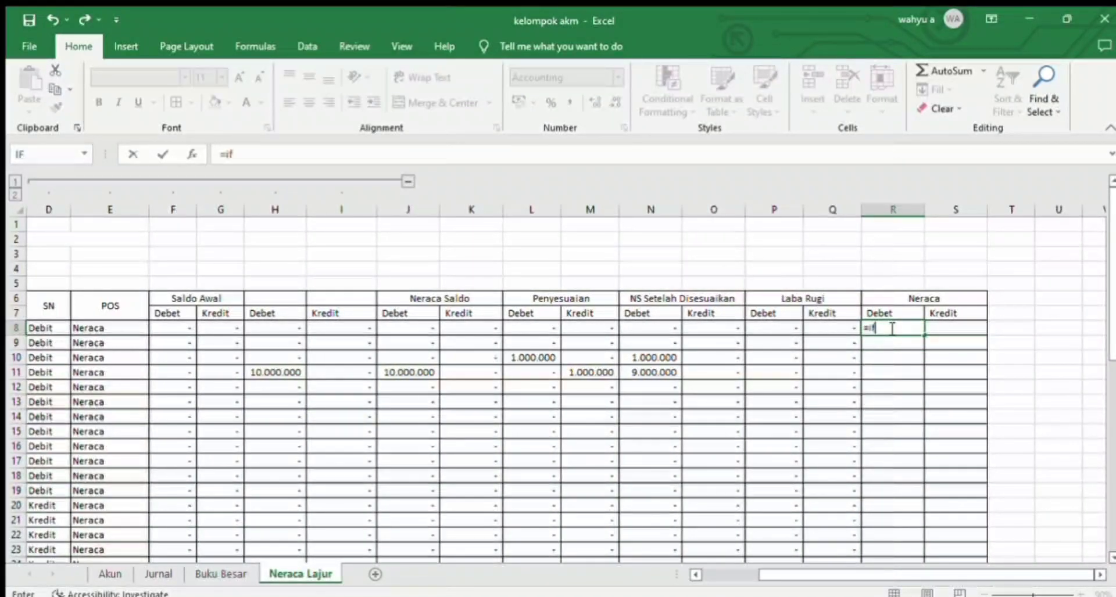
pyautogui.write('(')
pyautogui.click(107, 328)
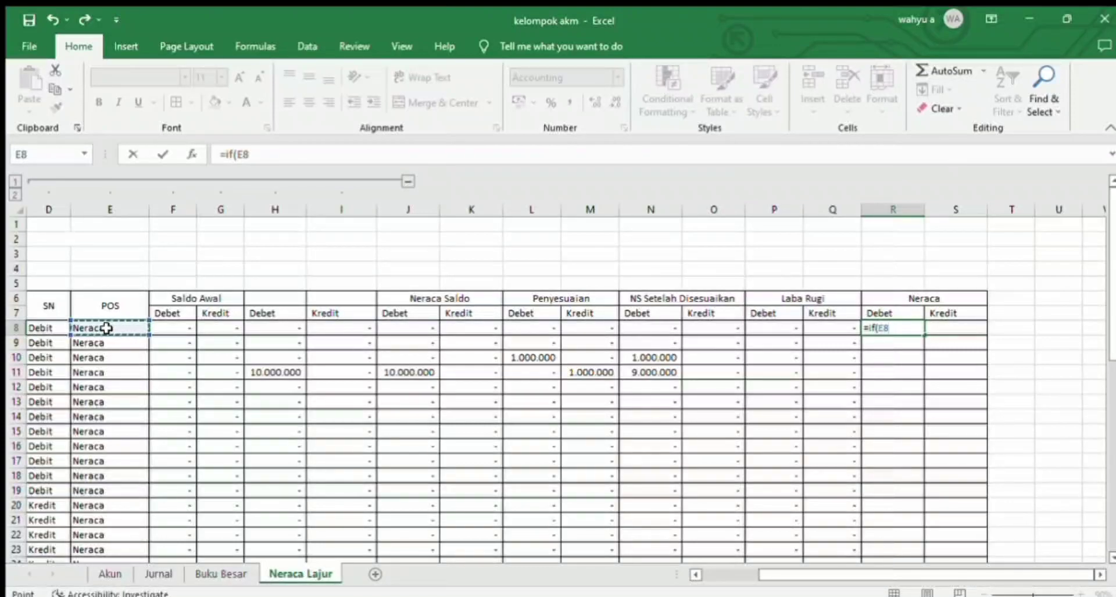
pyautogui.write('="Neraca";')
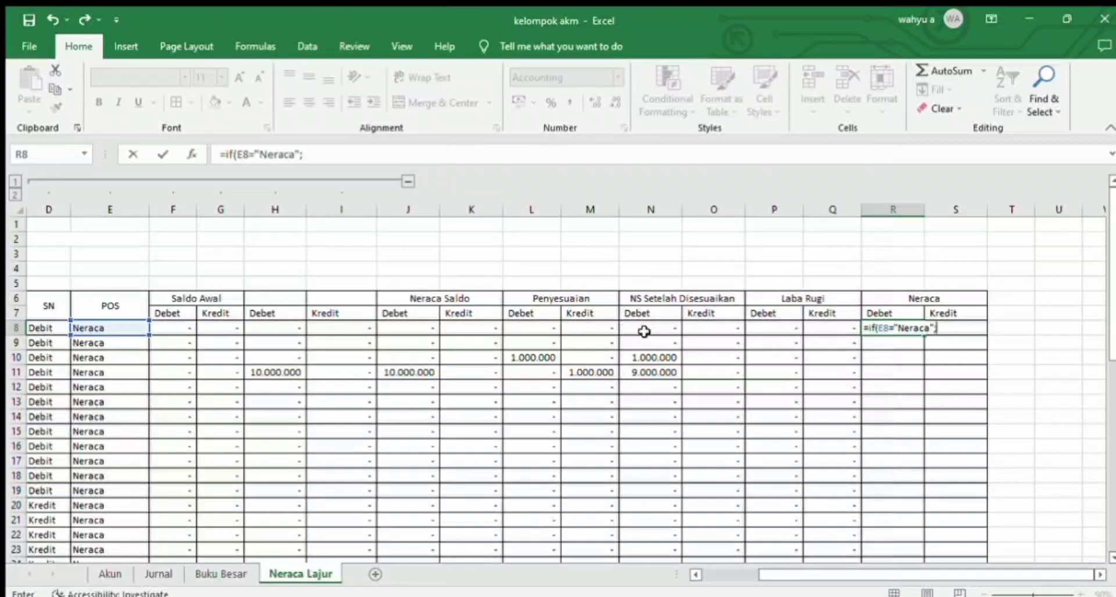
pyautogui.click(642, 326)
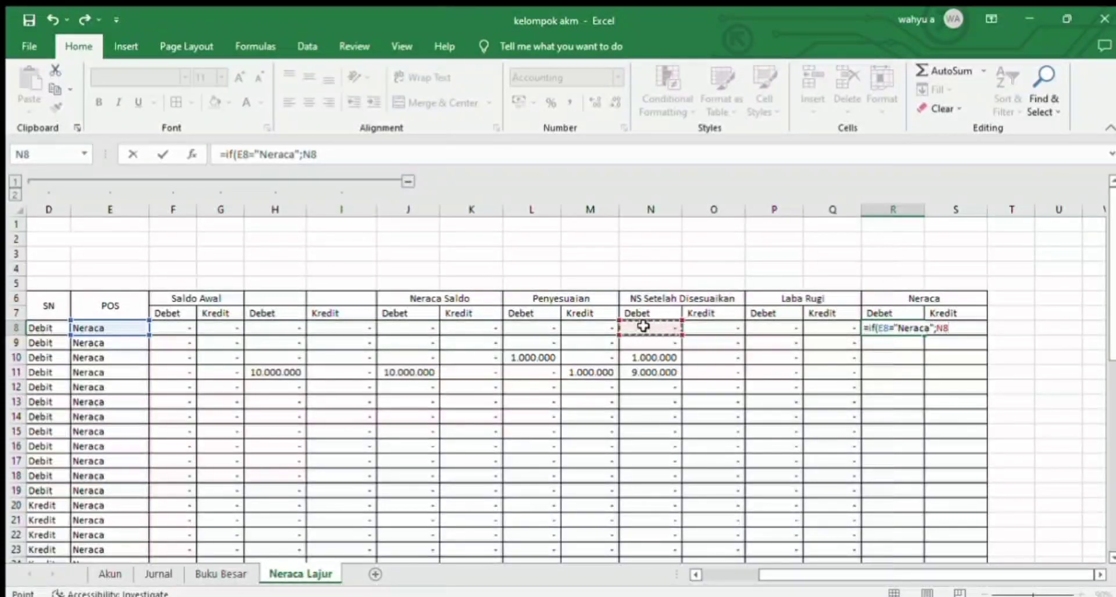
pyautogui.write(';0')
pyautogui.press('Return')
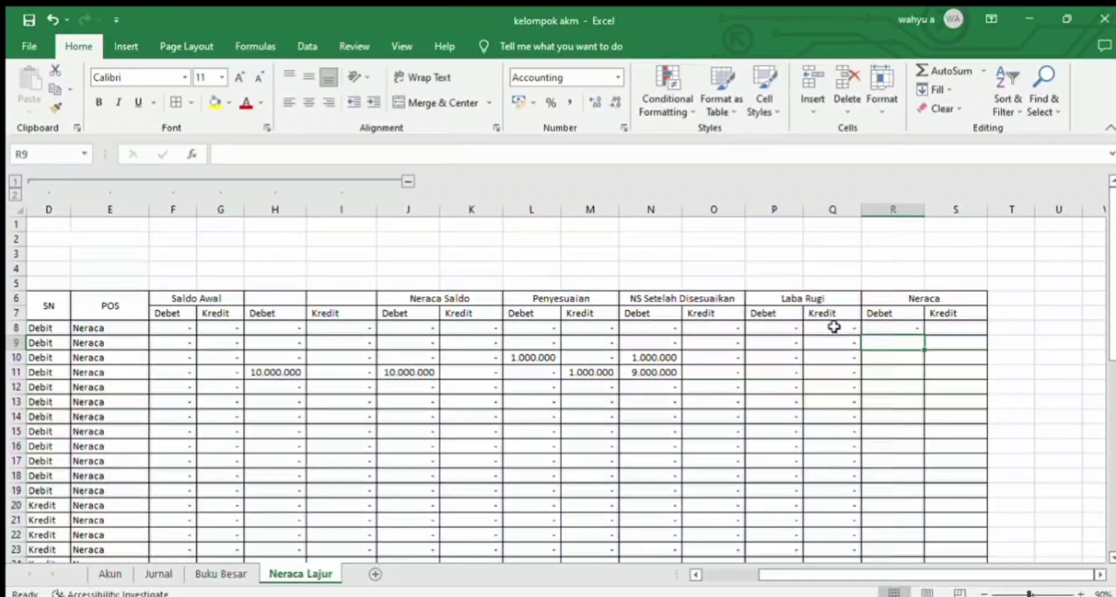
# Step: Enter the formula =IF(E8="Neraca";O8;0) in S8, the Kredit cell of Neraca
pyautogui.click(962, 324)
pyautogui.write('=')
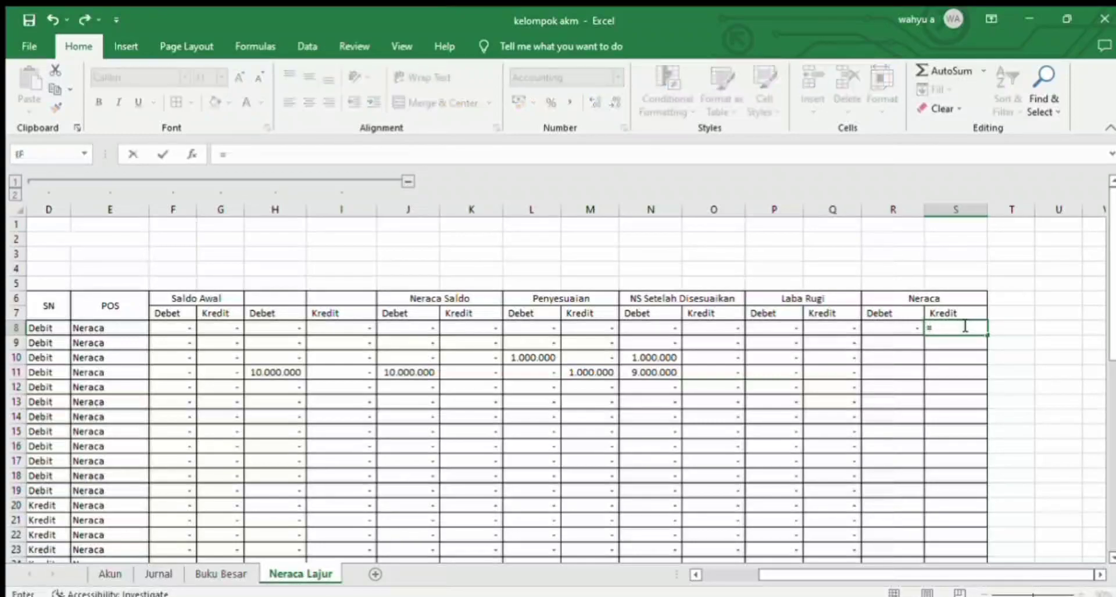
pyautogui.write('if(')
pyautogui.click(124, 329)
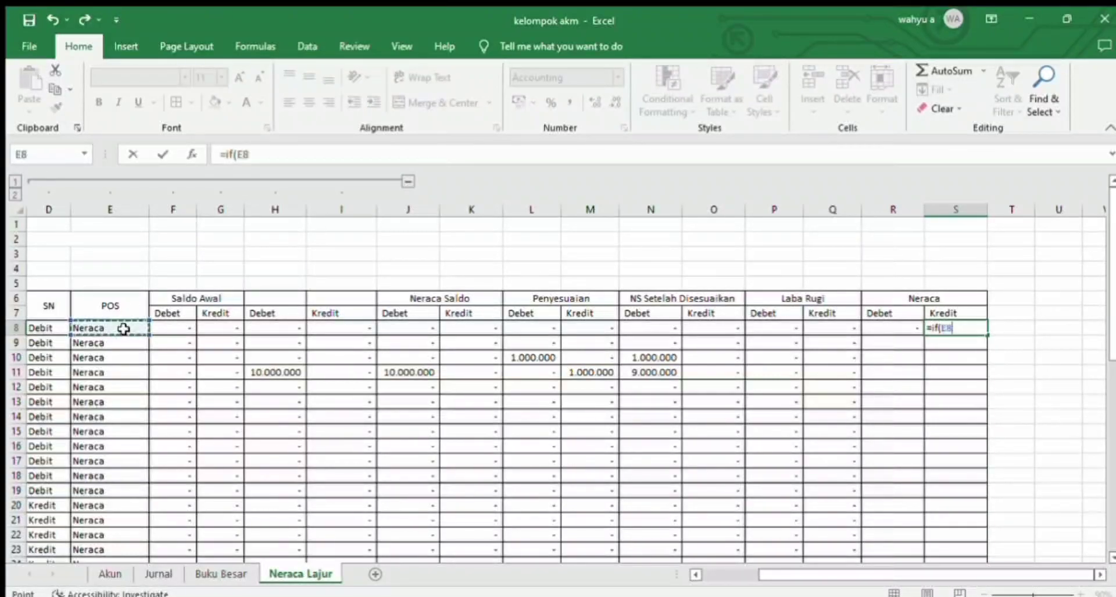
pyautogui.write('="Neraca')
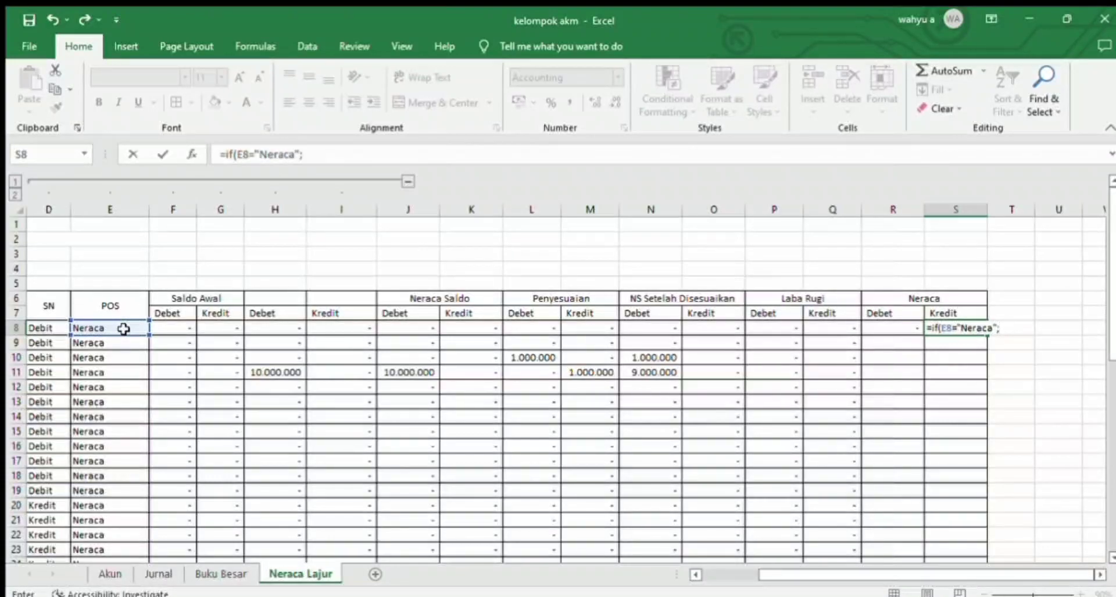
pyautogui.write('";')
pyautogui.click(700, 329)
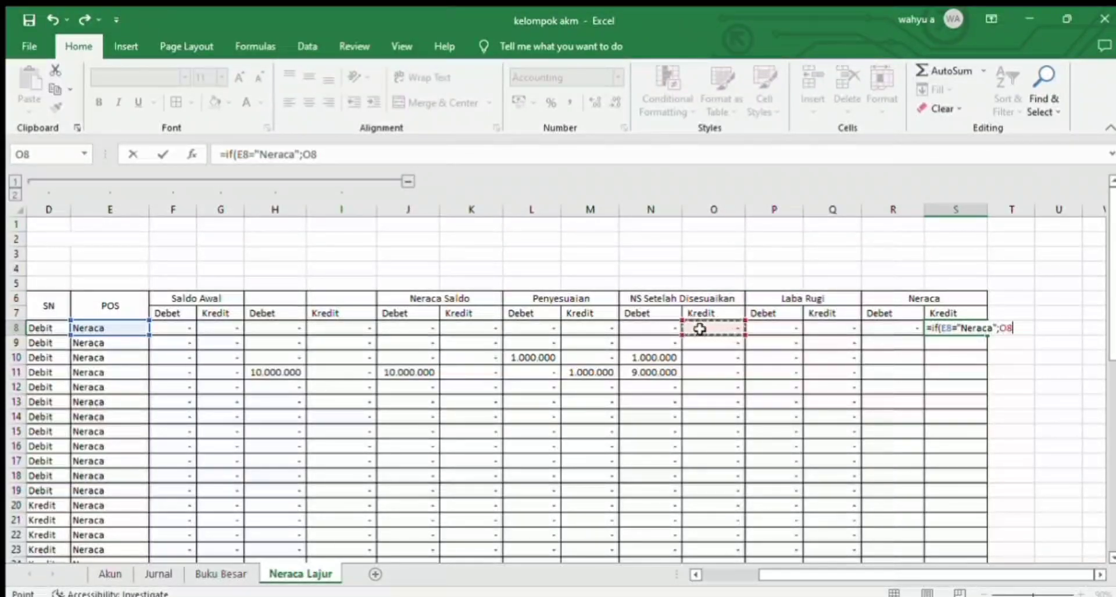
pyautogui.write(';0)')
pyautogui.press('Return')
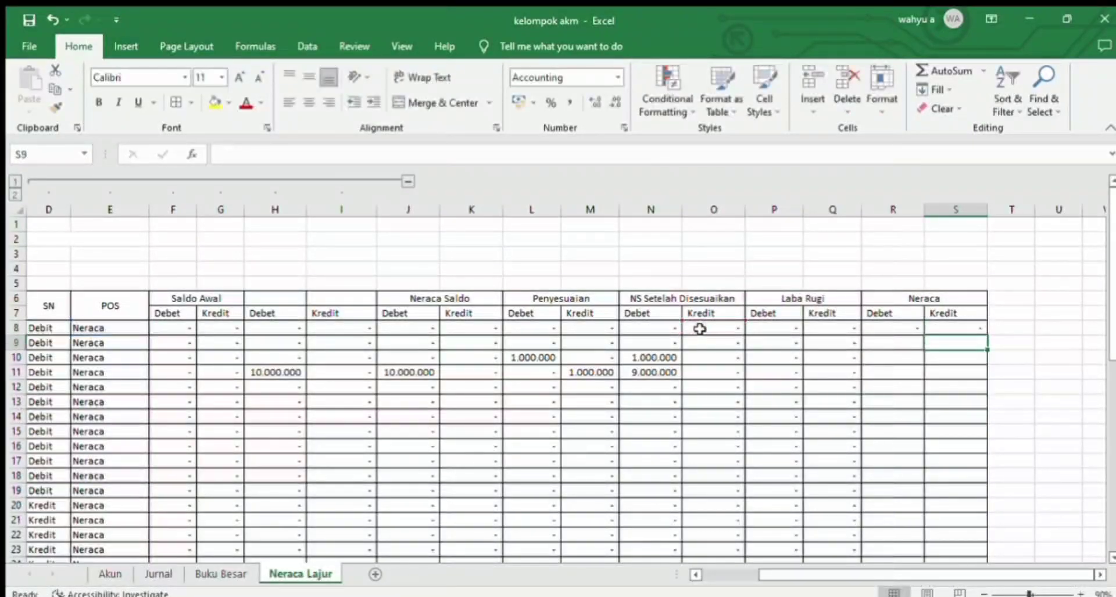
# Step: Copy the Neraca formulas in R8:S8 down to the remaining account rows through row 45
pyautogui.moveTo(946, 326)
pyautogui.mouseDown()
pyautogui.moveTo(916, 327)
pyautogui.moveTo(923, 546)
pyautogui.moveTo(911, 562)
pyautogui.moveTo(904, 530)
pyautogui.mouseUp()
pyautogui.hotkey('ctrl', 'c')
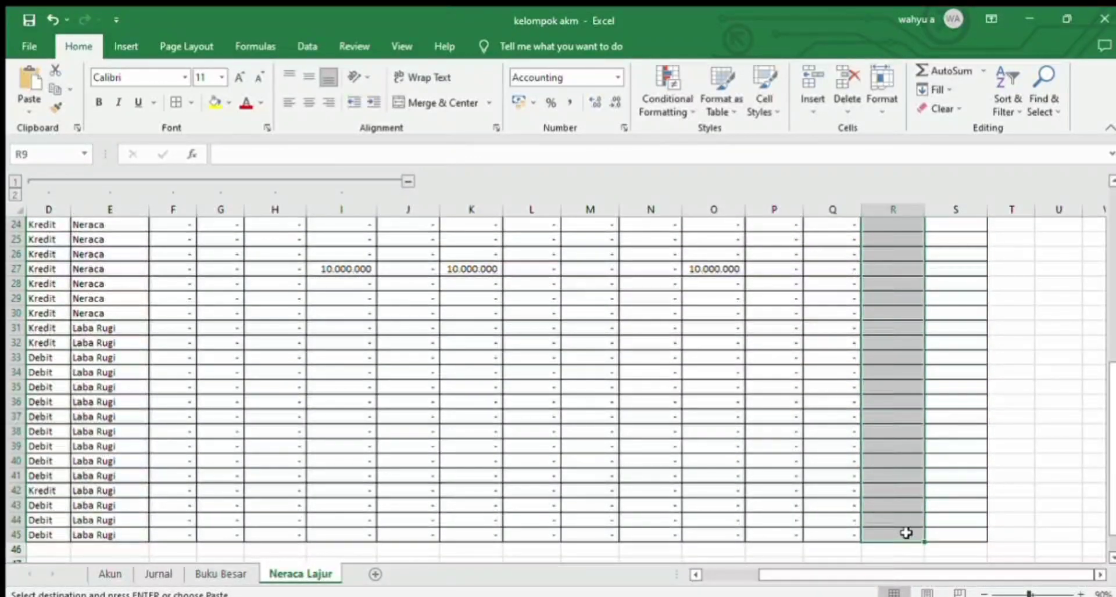
pyautogui.hotkey('ctrl', 'v')
# Step: Collapse the grouped columns D to I again and add borders to the empty rows B46:S47 below the accounts
pyautogui.moveTo(1112, 339); pyautogui.dragTo(1112, 529)
pyautogui.moveTo(50, 519); pyautogui.dragTo(976, 530)
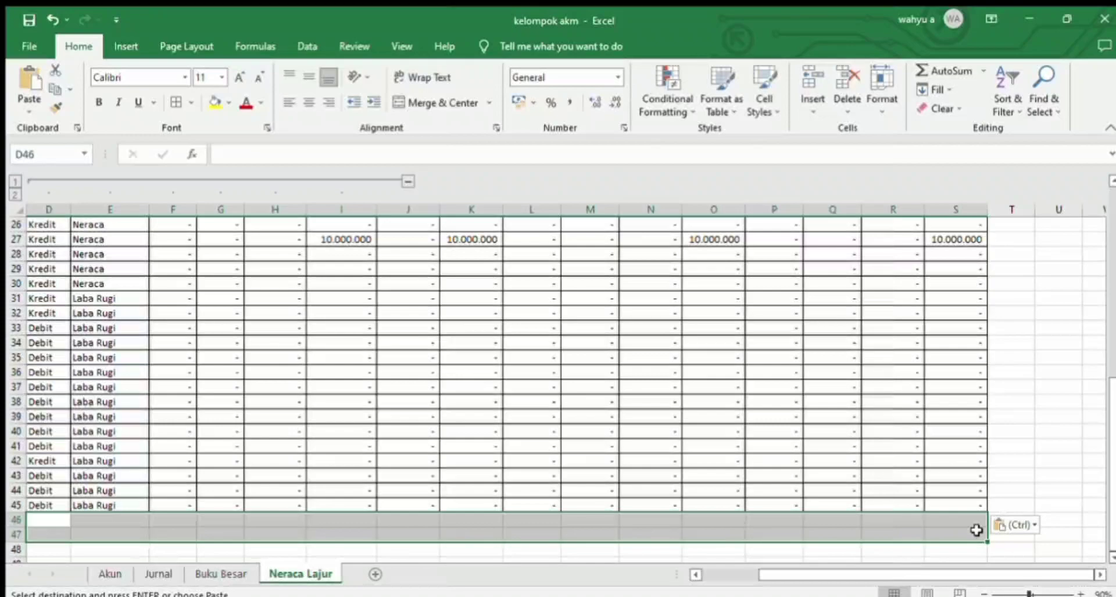
pyautogui.click(613, 375)
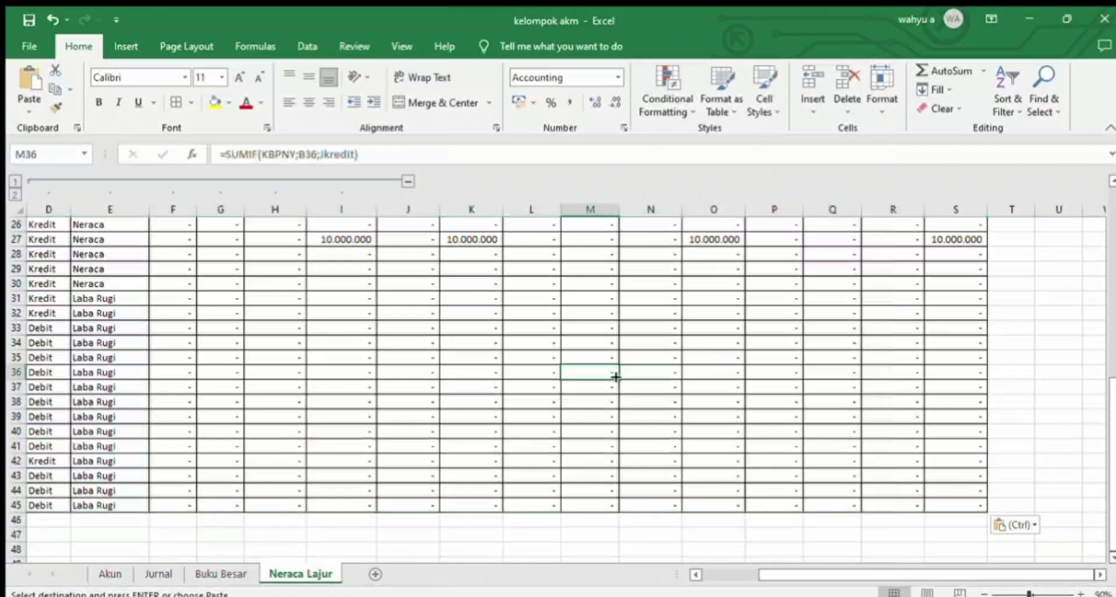
pyautogui.click(402, 182)
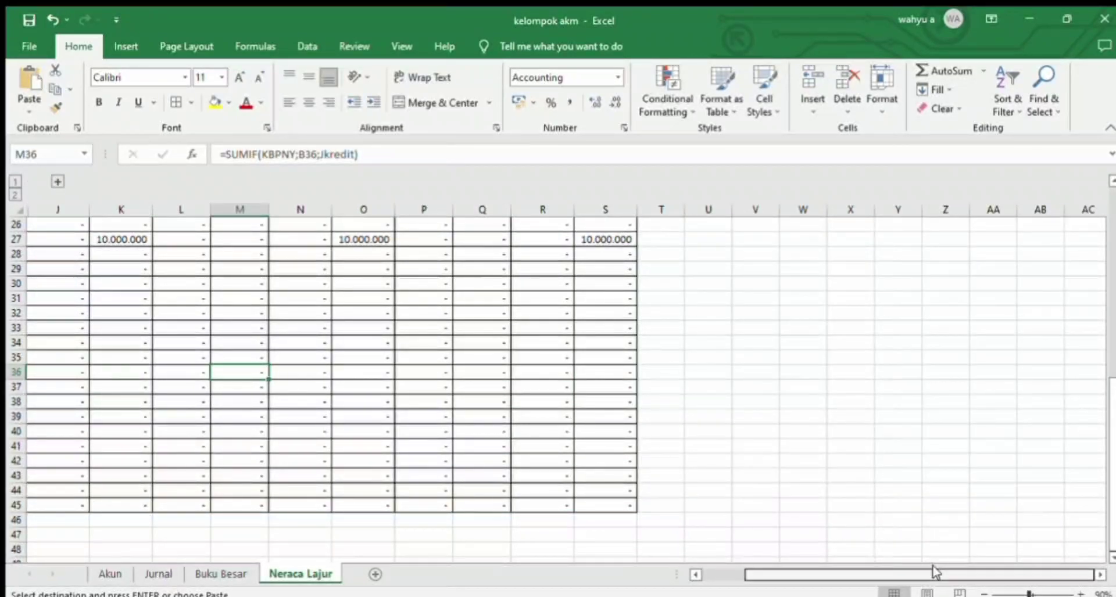
pyautogui.moveTo(934, 572); pyautogui.dragTo(828, 572)
pyautogui.moveTo(100, 521); pyautogui.dragTo(831, 532)
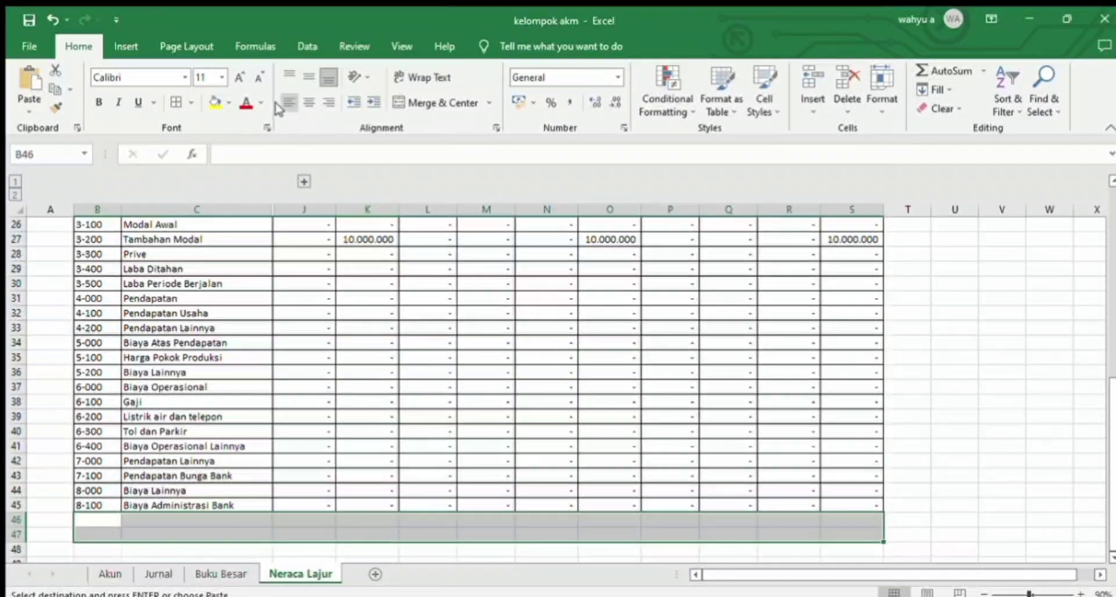
pyautogui.press('Return')
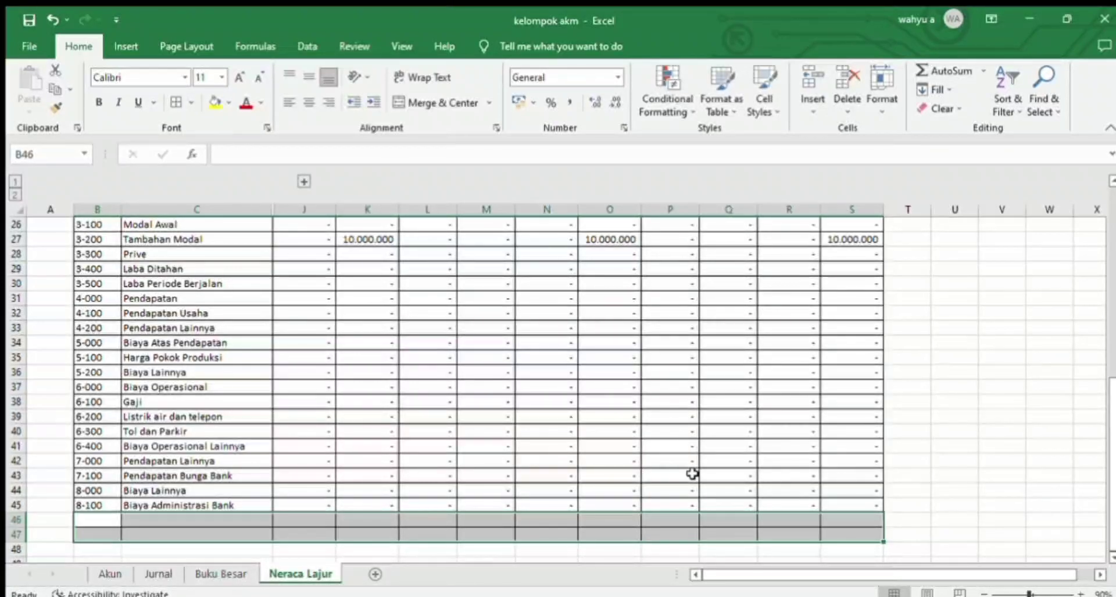
# Step: Total the Laba Rugi Debet column in P46 with a SUM of P8:P45
pyautogui.moveTo(1110, 518); pyautogui.dragTo(1094, 534)
pyautogui.click(678, 518)
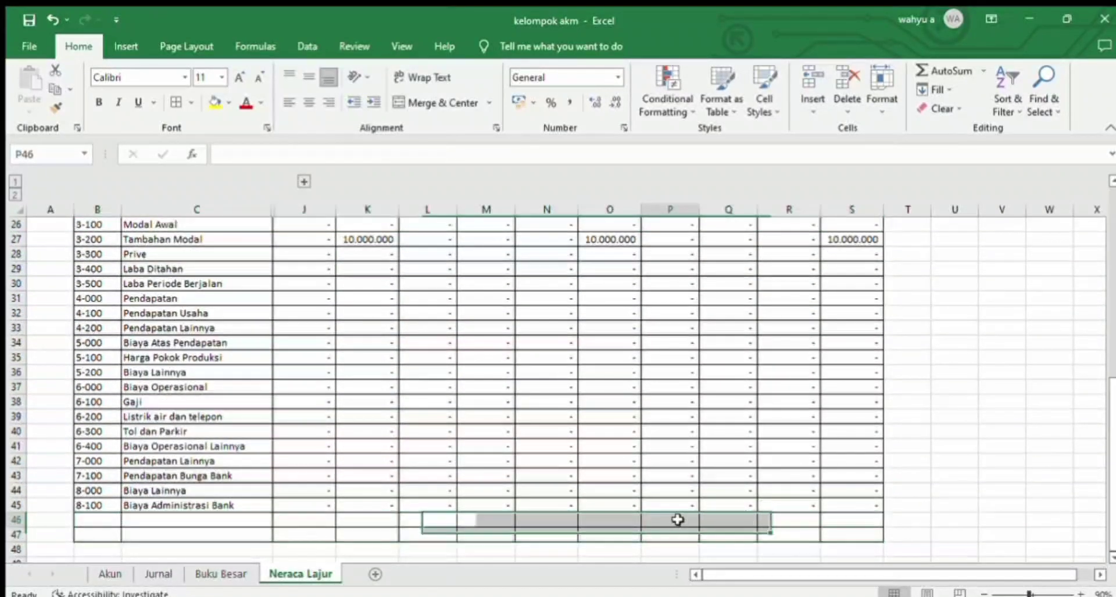
pyautogui.write('=sum(')
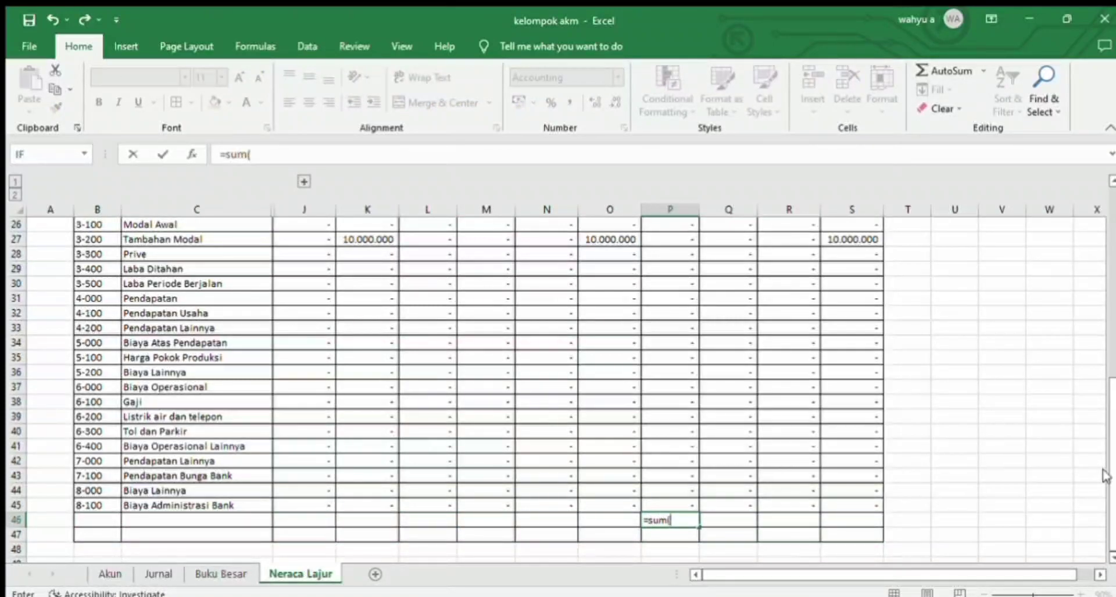
pyautogui.moveTo(1110, 482); pyautogui.dragTo(1111, 380)
pyautogui.moveTo(669, 277); pyautogui.dragTo(668, 487)
pyautogui.press('Return')
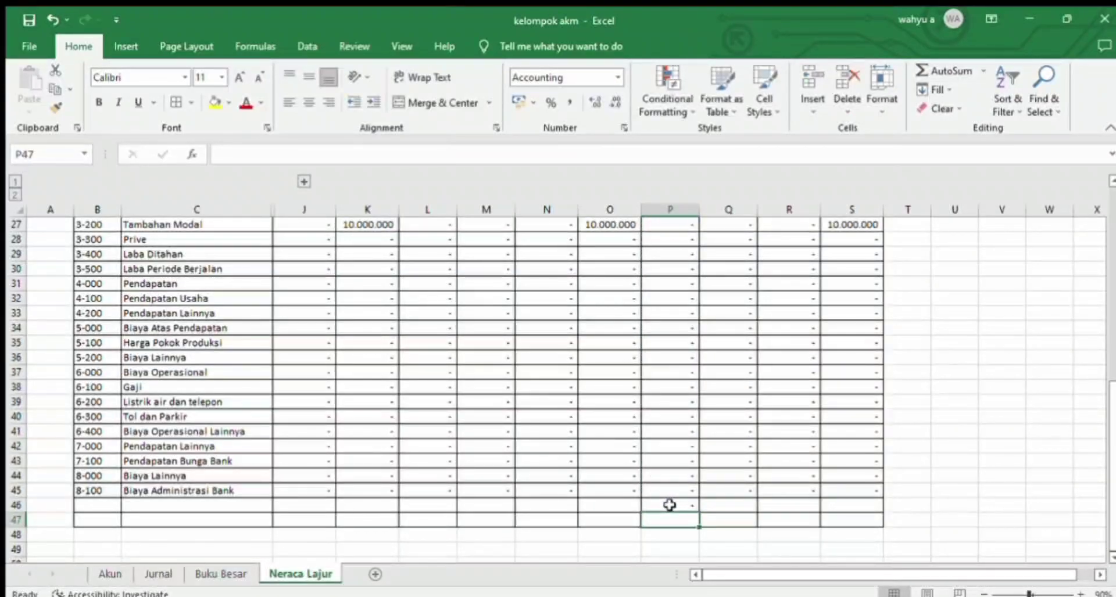
# Step: Copy the SUM formula from P46 to the other total cells, J46:O46 and Q46:S46
pyautogui.click(670, 505)
pyautogui.hotkey('ctrl', 'c')
pyautogui.click(323, 505)
pyautogui.moveTo(323, 505); pyautogui.dragTo(610, 503)
pyautogui.hotkey('ctrl', 'v')
pyautogui.moveTo(752, 504); pyautogui.dragTo(829, 500)
pyautogui.hotkey('ctrl', 'v')
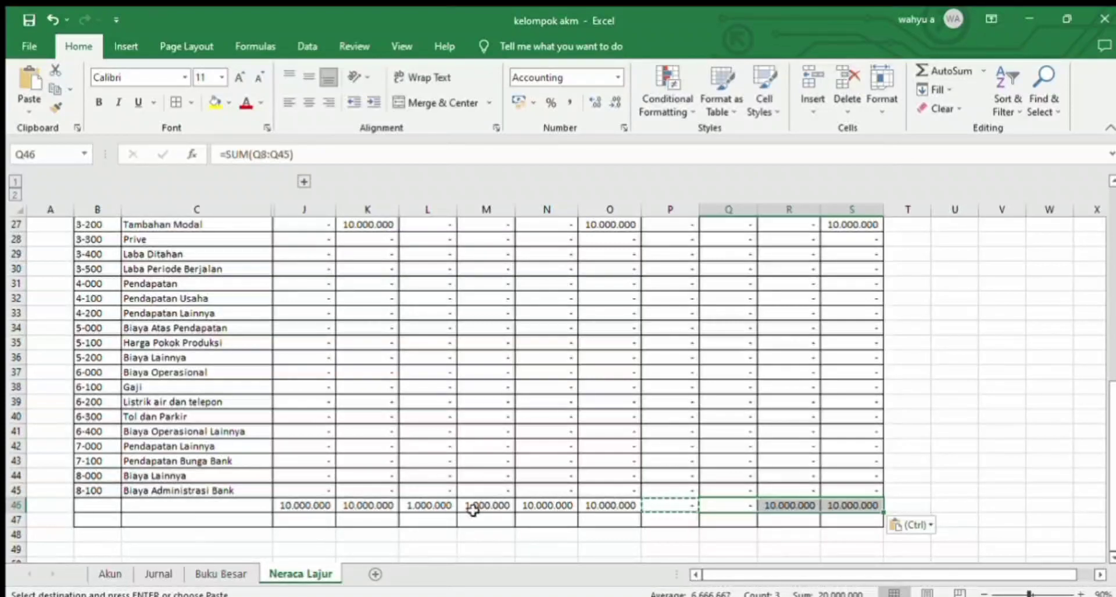
# Step: Remove the borders from B47:O47 and reapply all borders to the total row cells B46:O46
pyautogui.moveTo(90, 519); pyautogui.dragTo(622, 520)
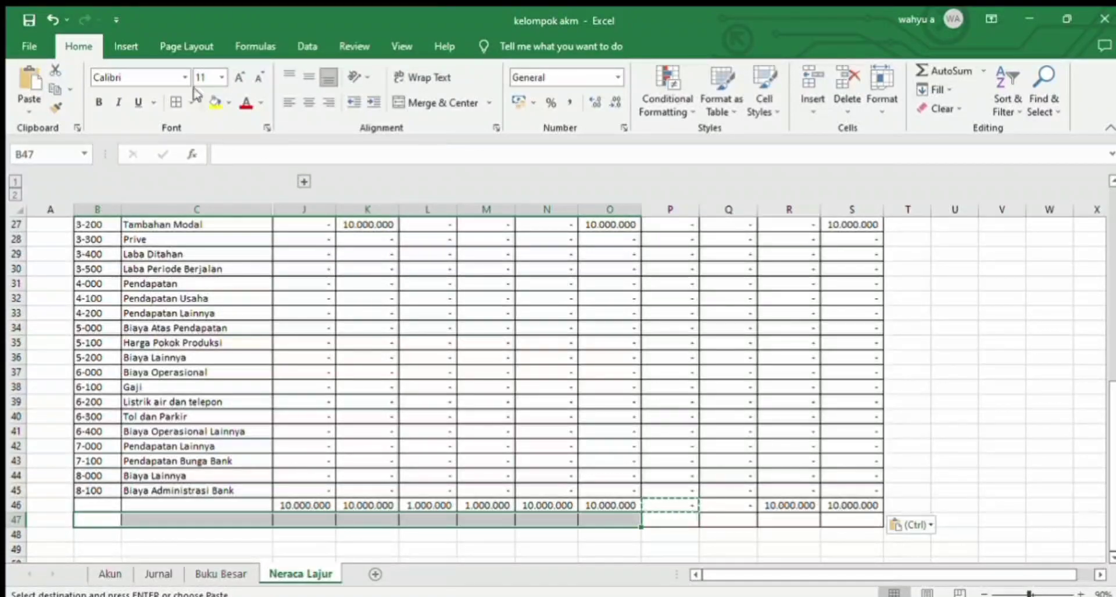
pyautogui.click(176, 102)
pyautogui.press('Escape')
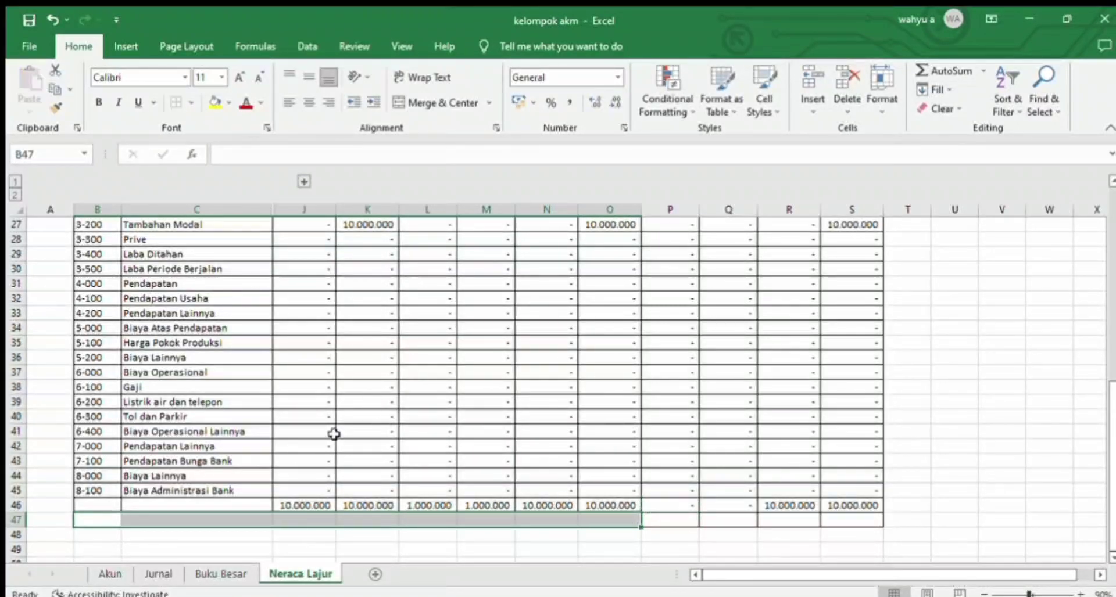
pyautogui.moveTo(93, 506); pyautogui.dragTo(583, 506)
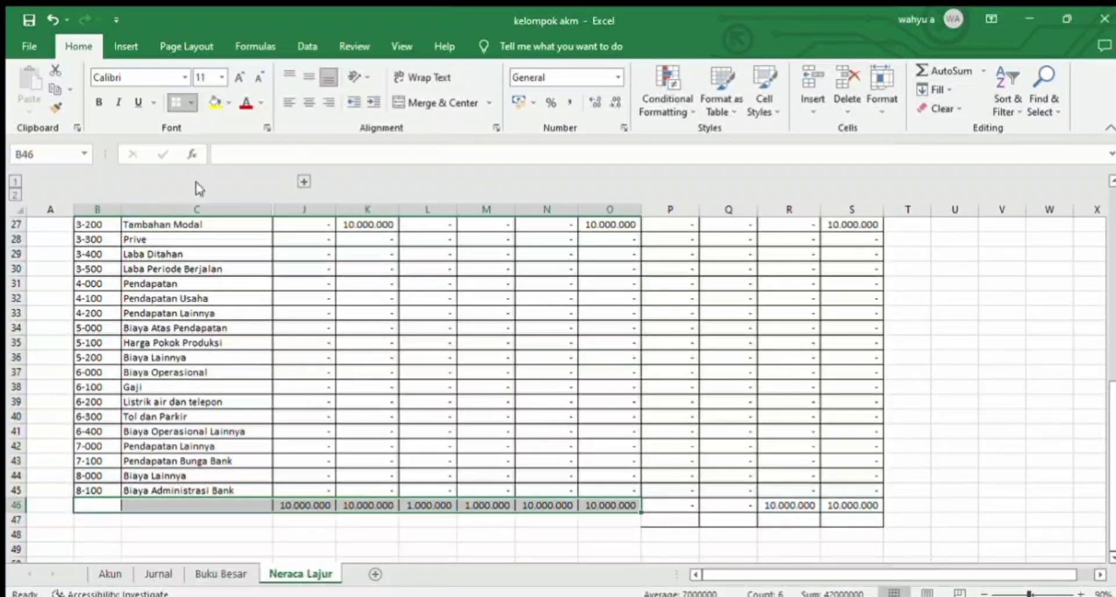
# Step: Enter the formula =IF(P46>Q46;P46-Q46;0) in P47, below the Laba Rugi Debet total
pyautogui.click(674, 527)
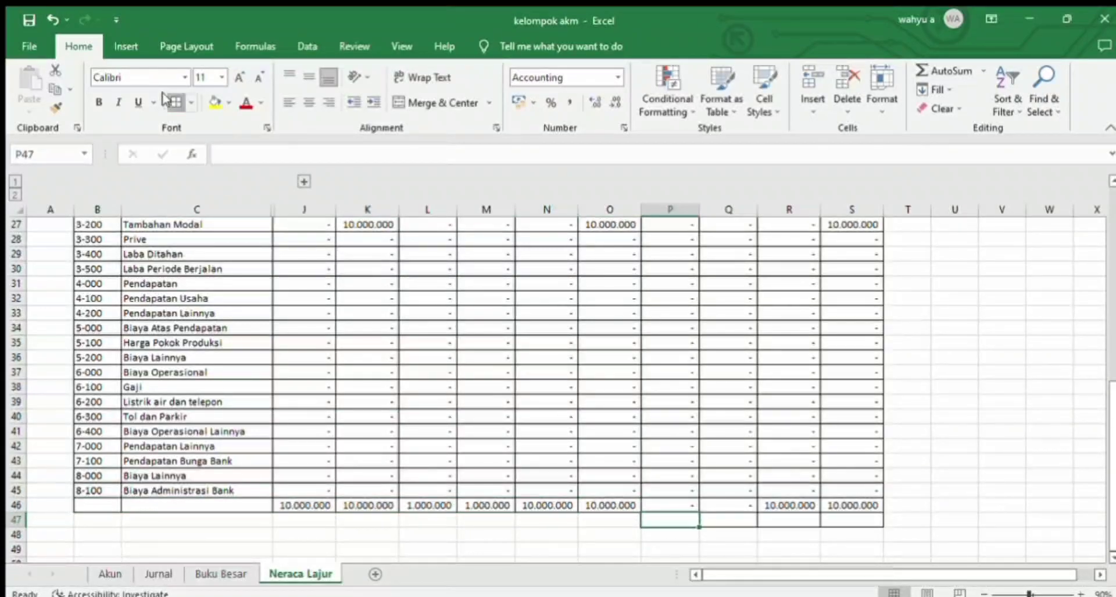
pyautogui.click(728, 528)
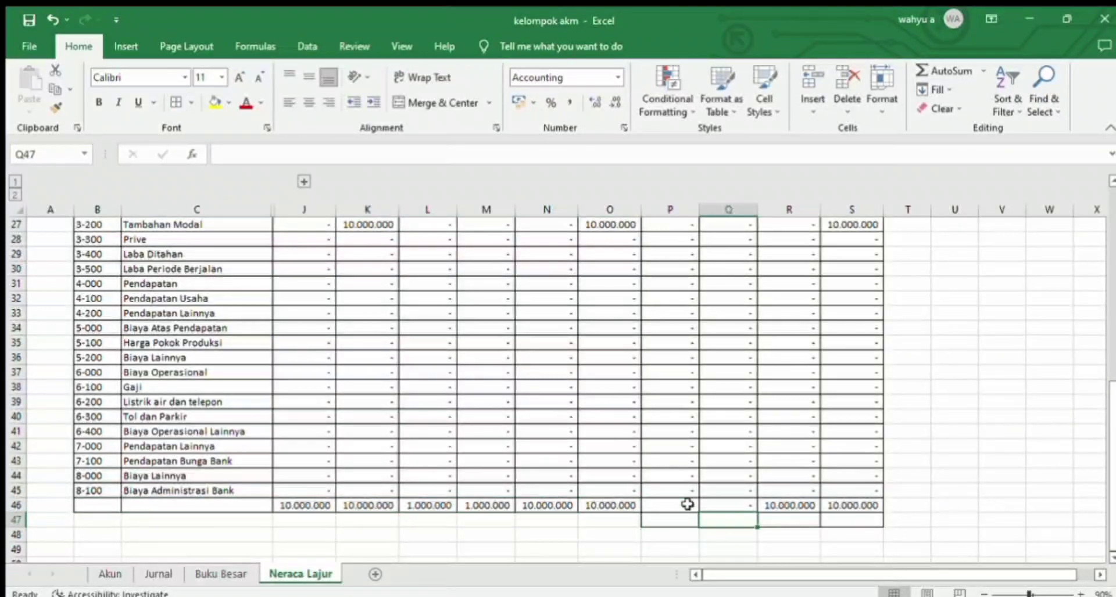
pyautogui.click(660, 521)
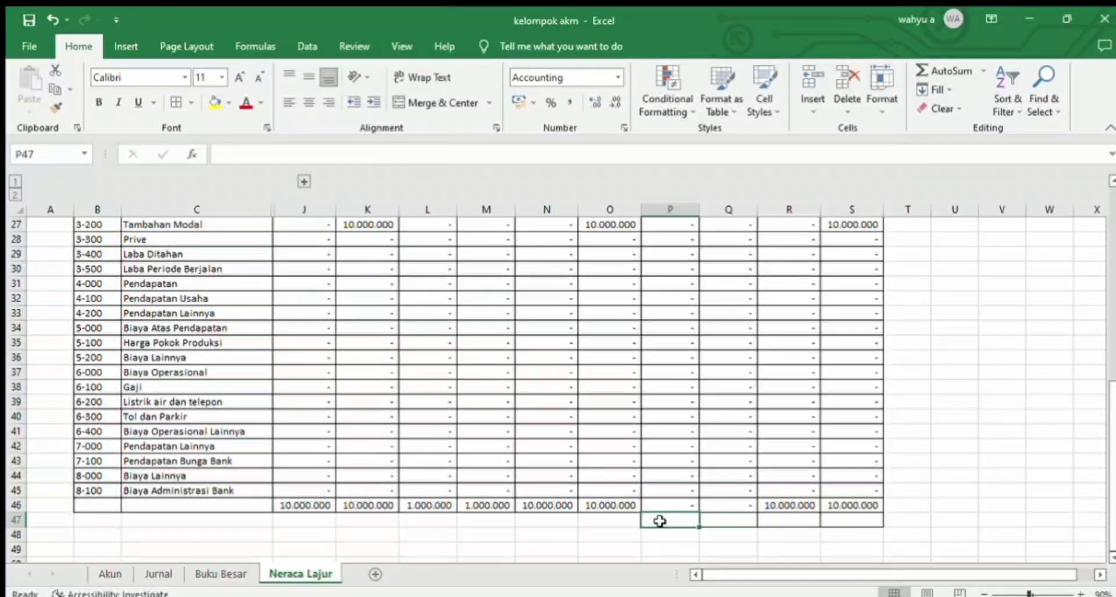
pyautogui.write('=if(')
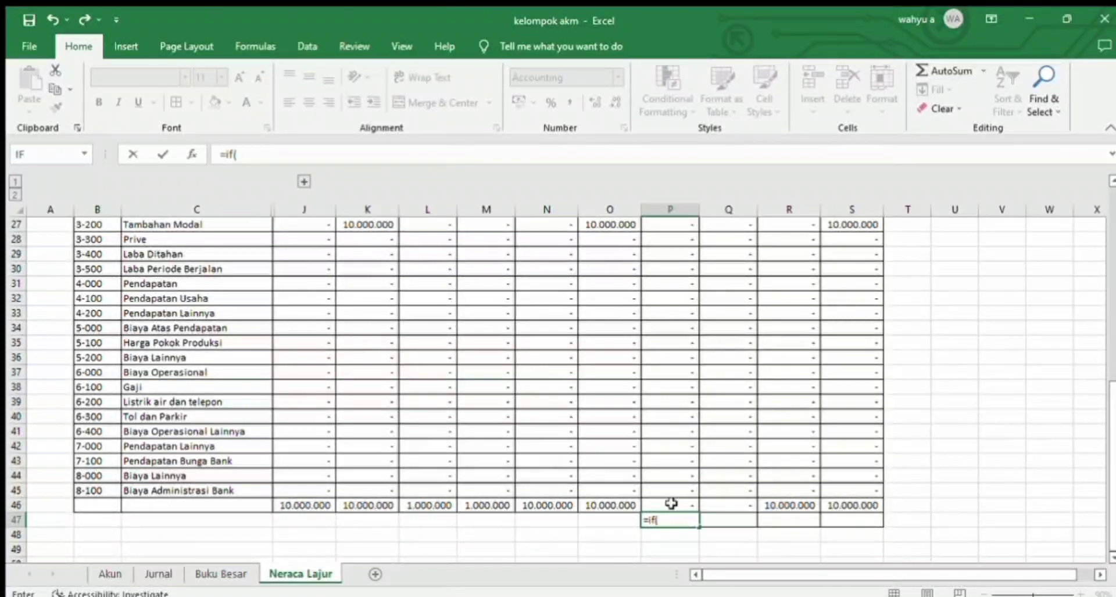
pyautogui.click(671, 503)
pyautogui.write('>')
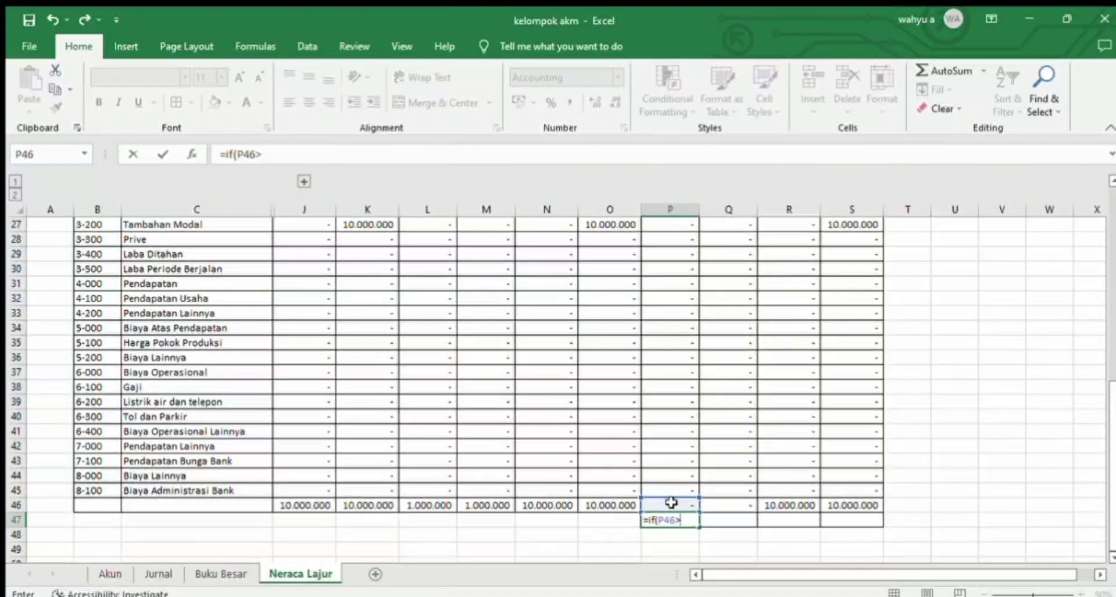
pyautogui.click(720, 502)
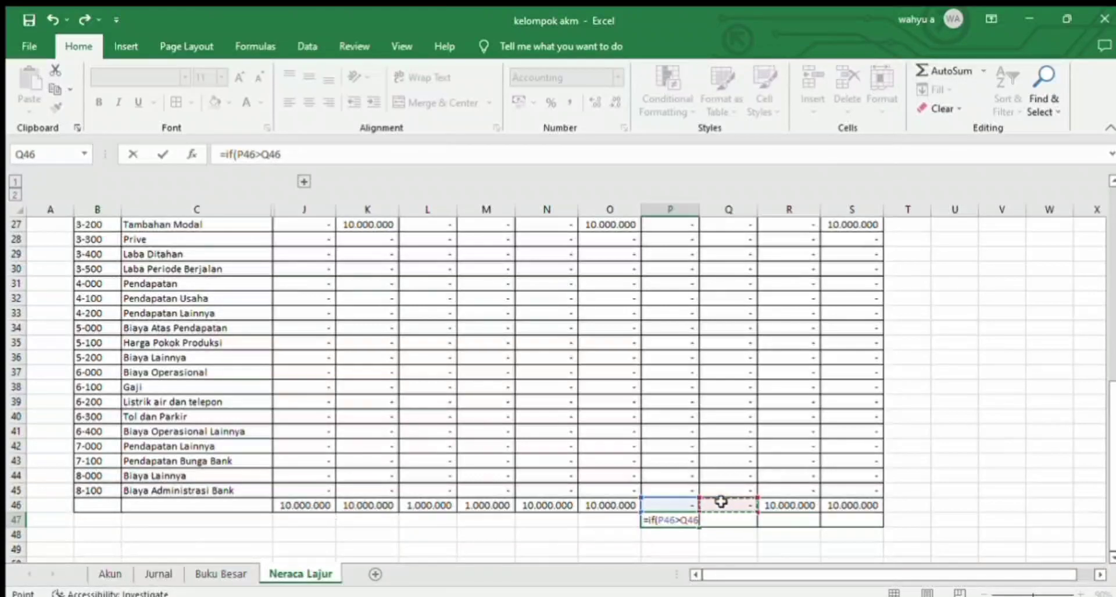
pyautogui.write(';')
pyautogui.click(671, 502)
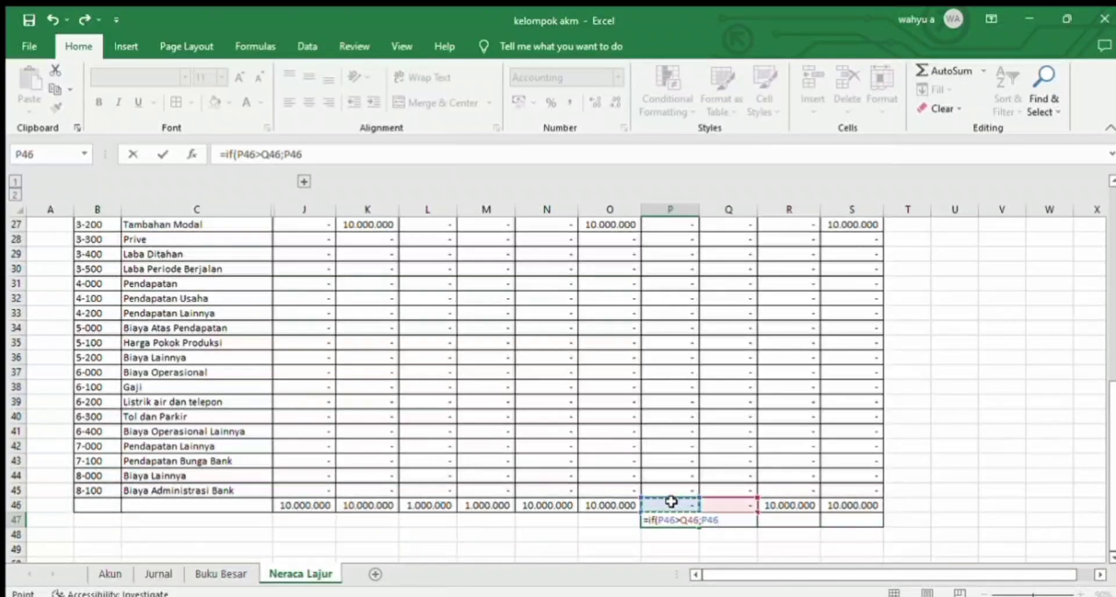
pyautogui.write('-')
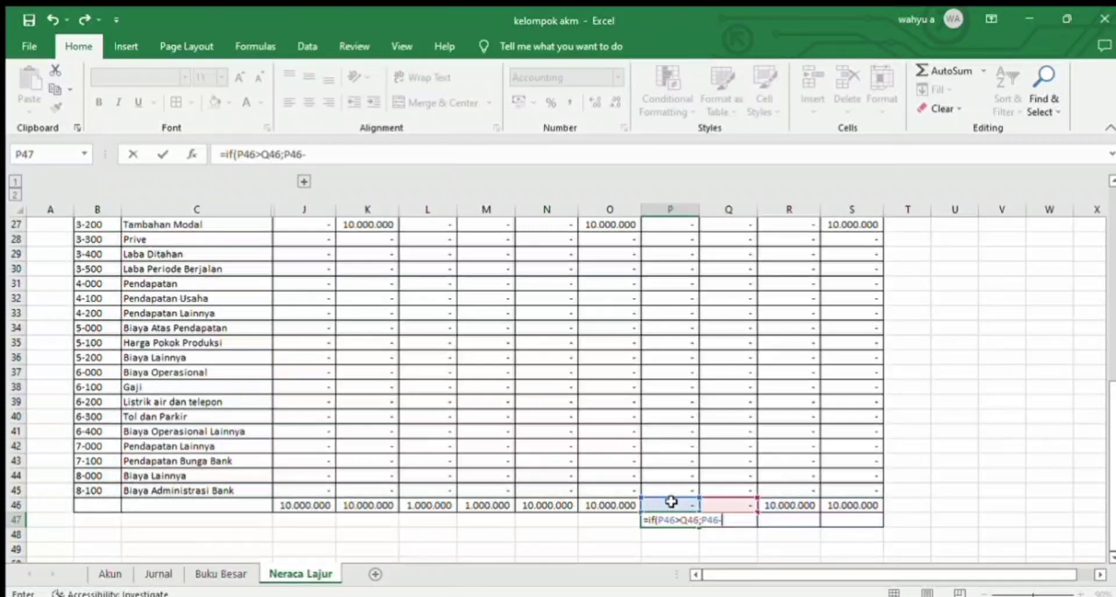
pyautogui.click(725, 505)
pyautogui.write(';0)')
pyautogui.press('Return')
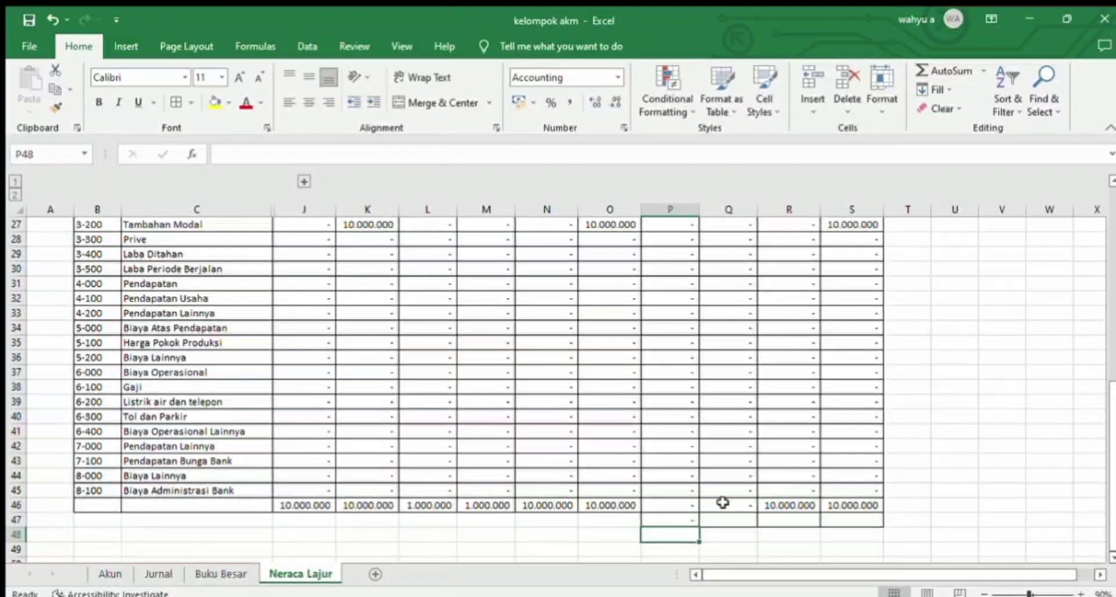
# Step: Enter the formula =IF(Q46>P46;Q46-P46;0) in Q47, below the Laba Rugi Kredit total
pyautogui.click(722, 520)
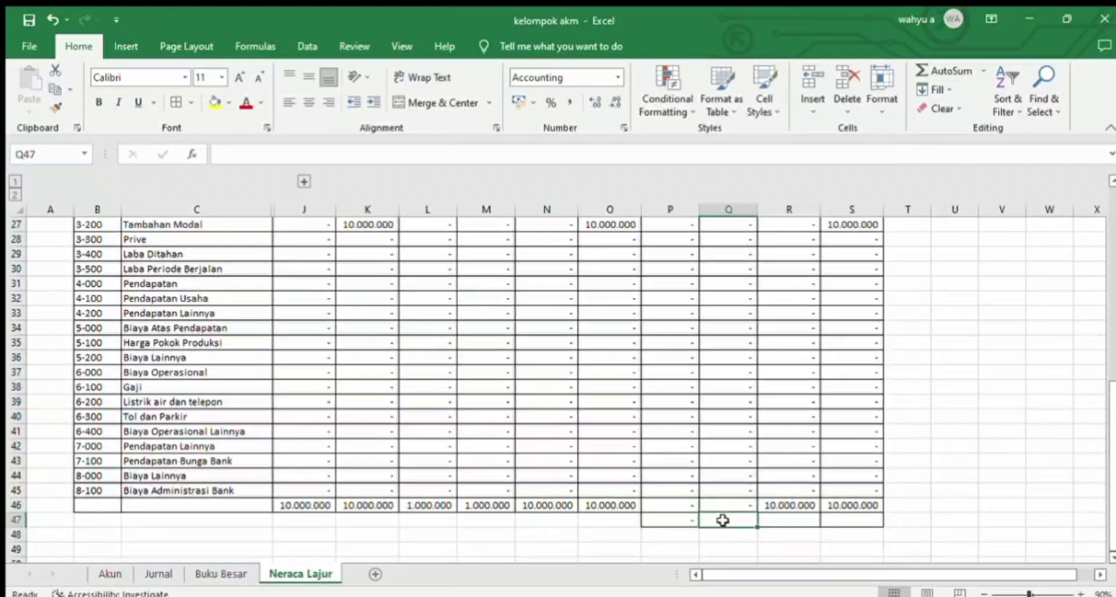
pyautogui.write('=if(')
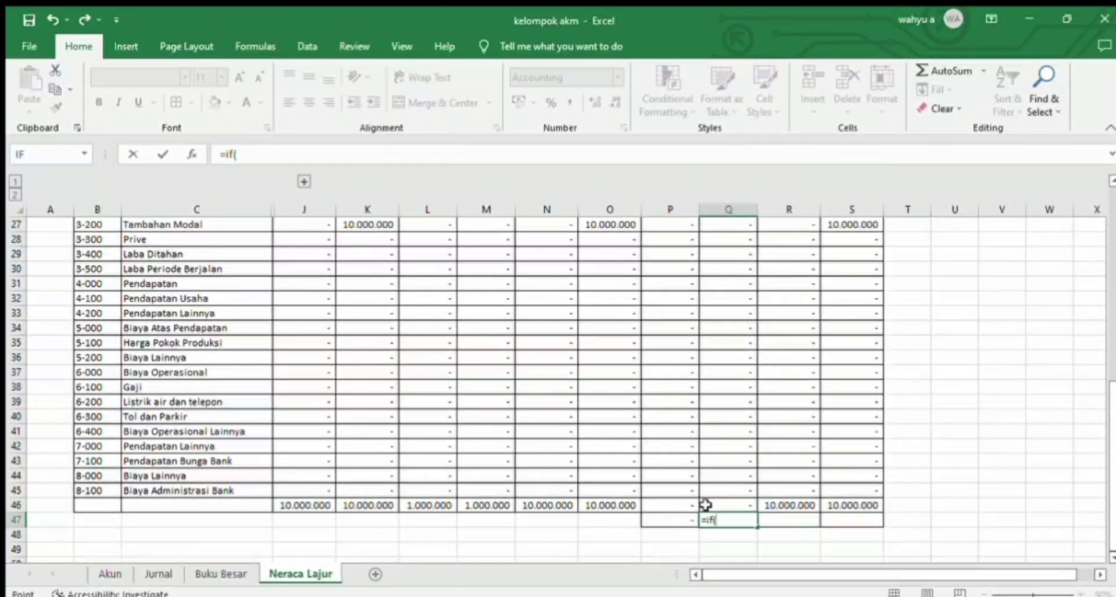
pyautogui.click(735, 503)
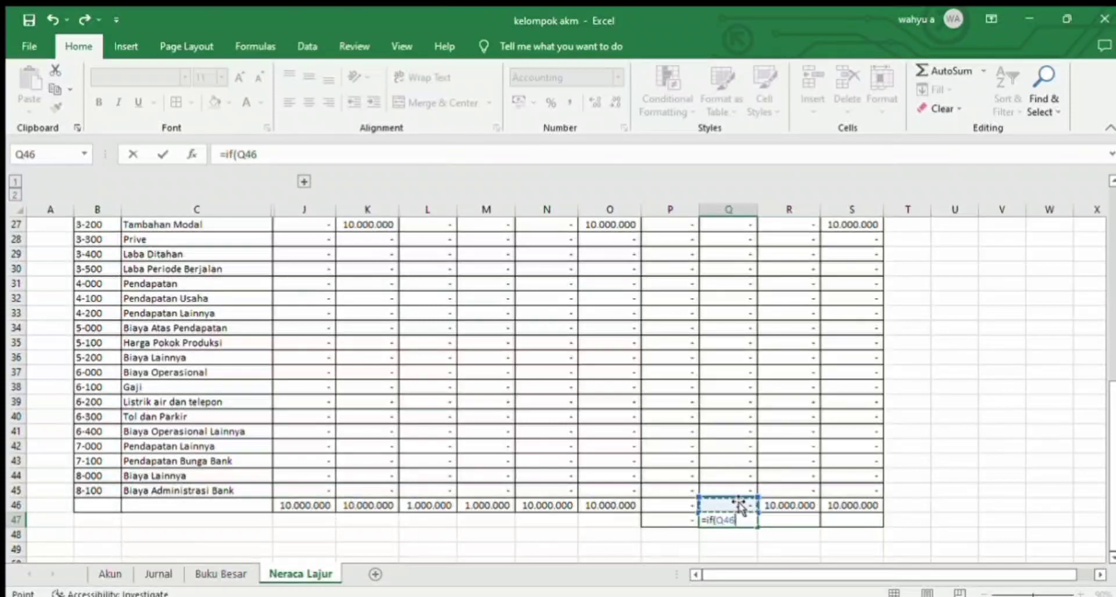
pyautogui.write('>')
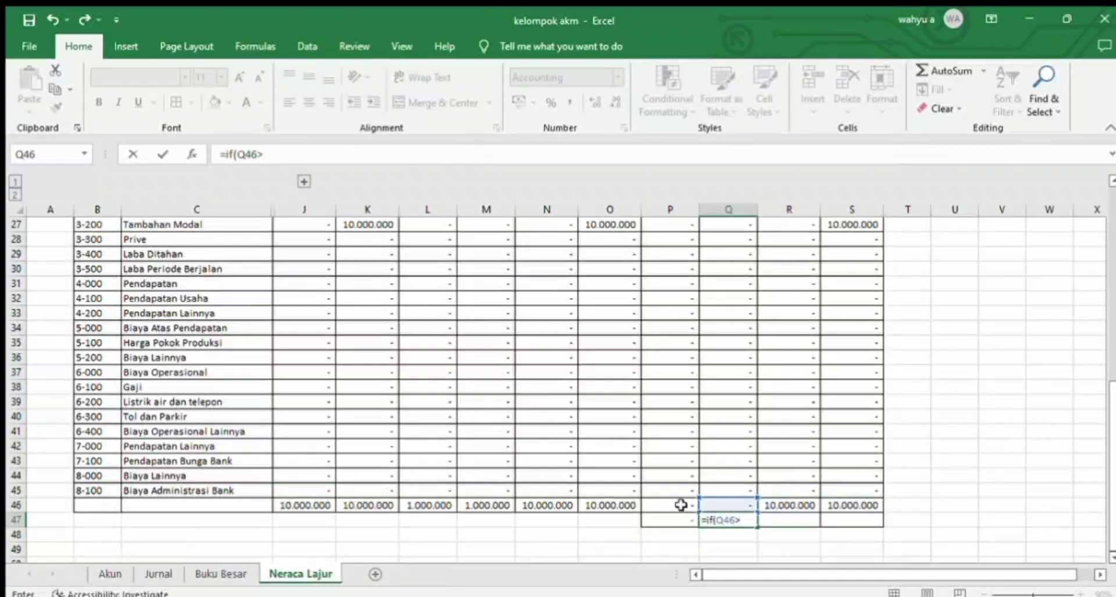
pyautogui.click(662, 503)
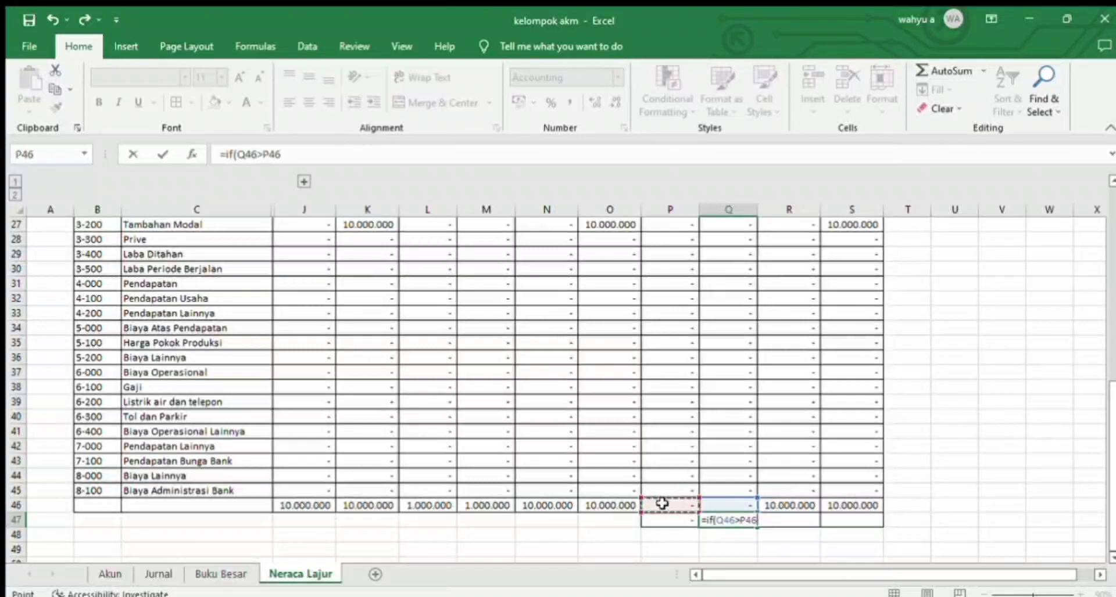
pyautogui.write(';')
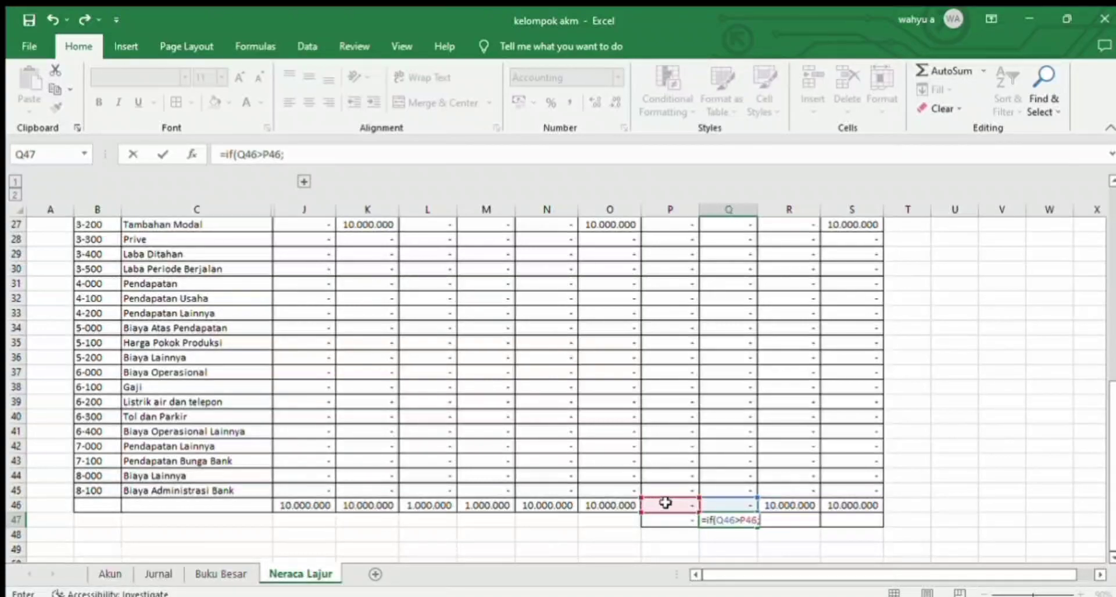
pyautogui.click(725, 504)
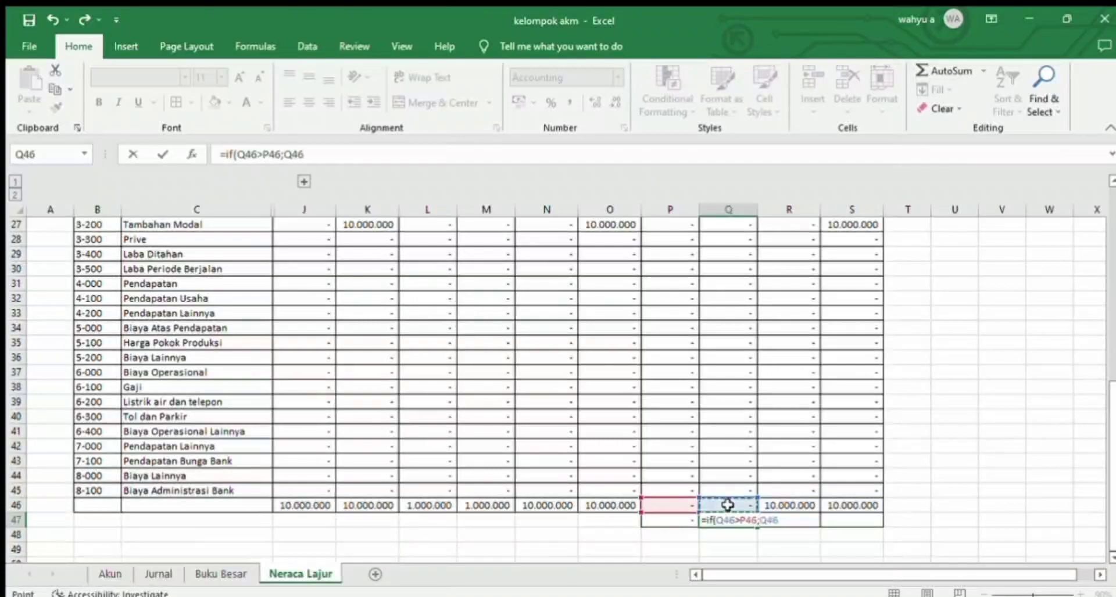
pyautogui.write('-')
pyautogui.click(688, 505)
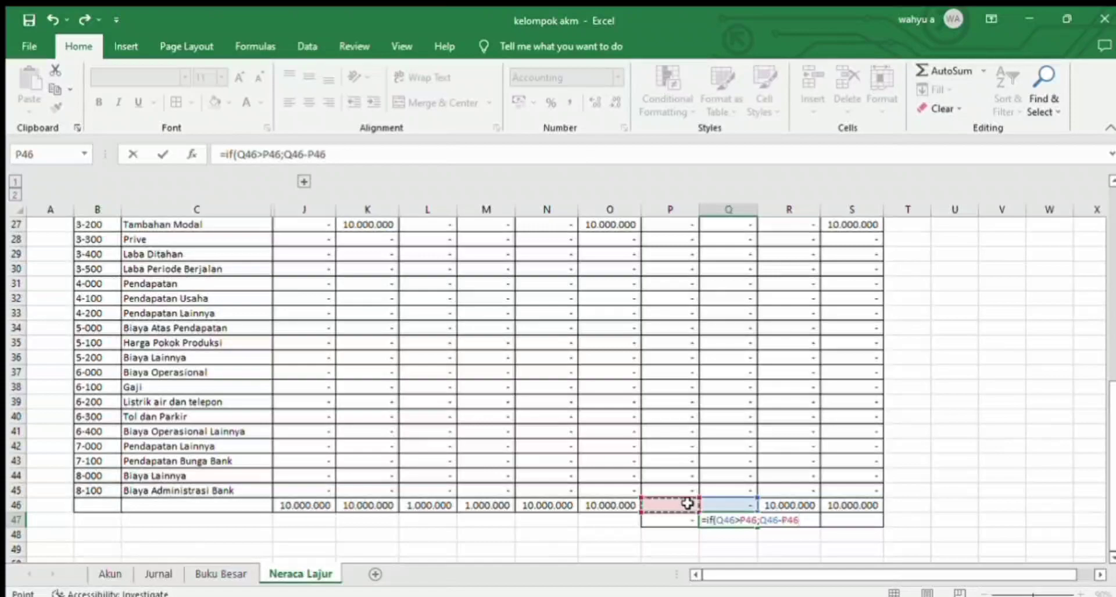
pyautogui.write(';0)')
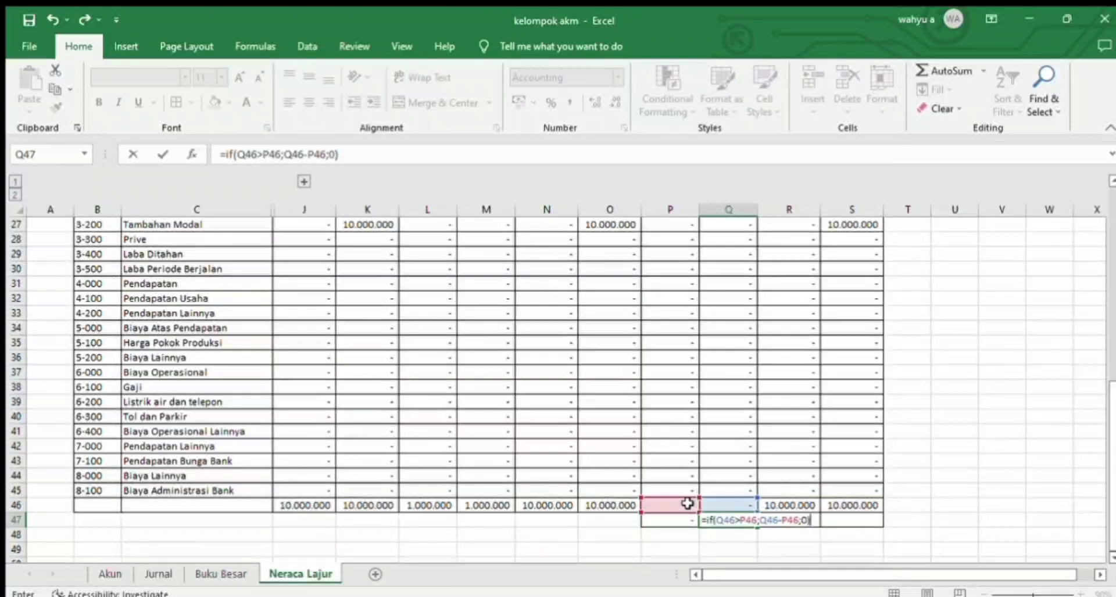
pyautogui.press('Return')
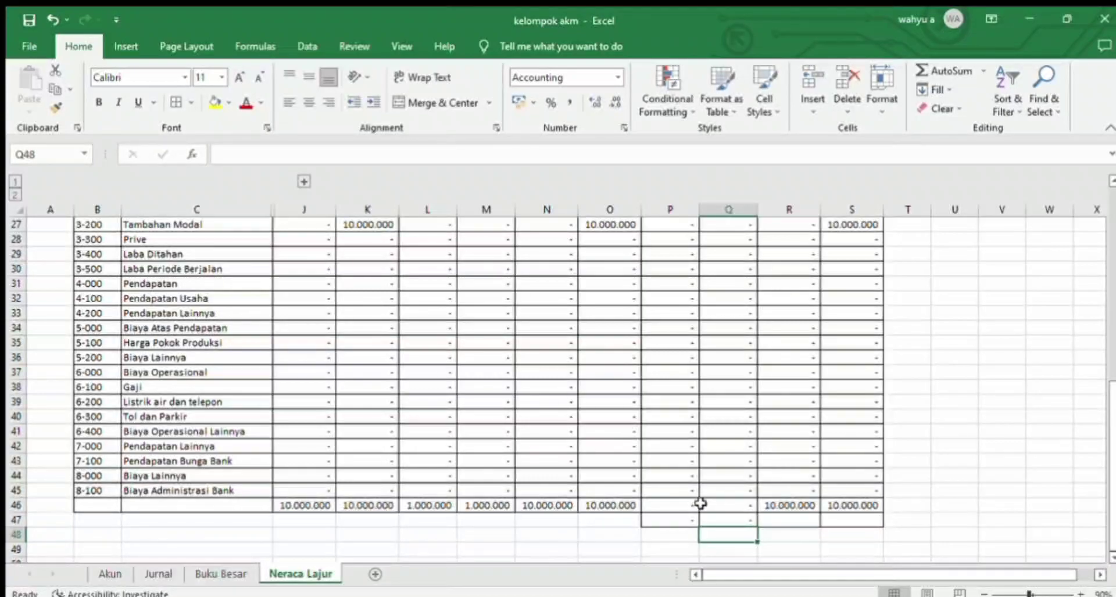
# Step: Link the Neraca balancing cells to the Laba Rugi differences, with =P47 in R47 and =Q47 in S47
pyautogui.click(766, 523)
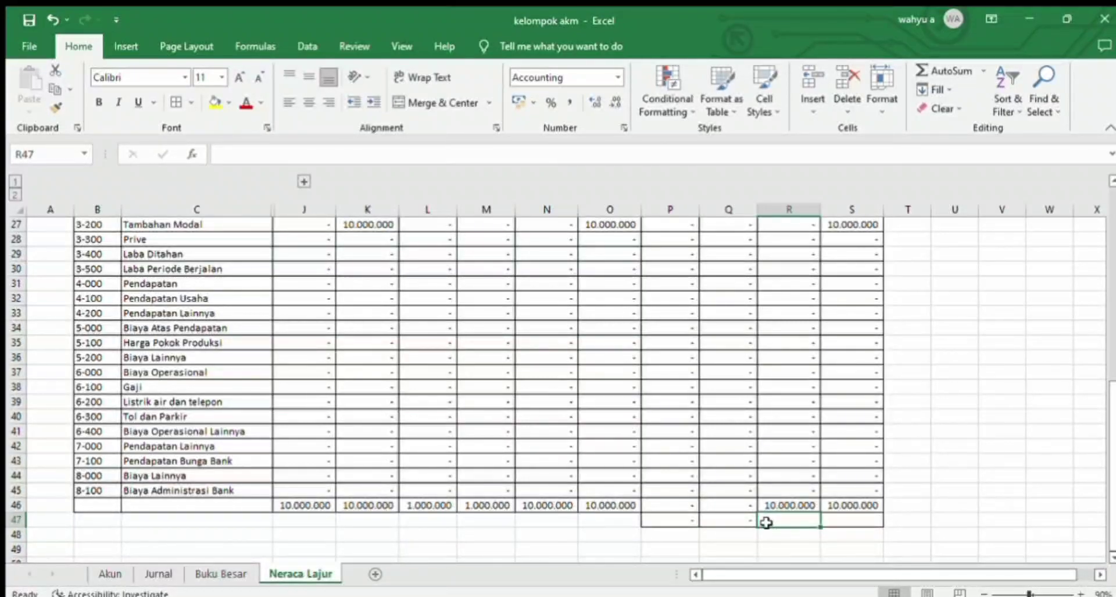
pyautogui.write('=')
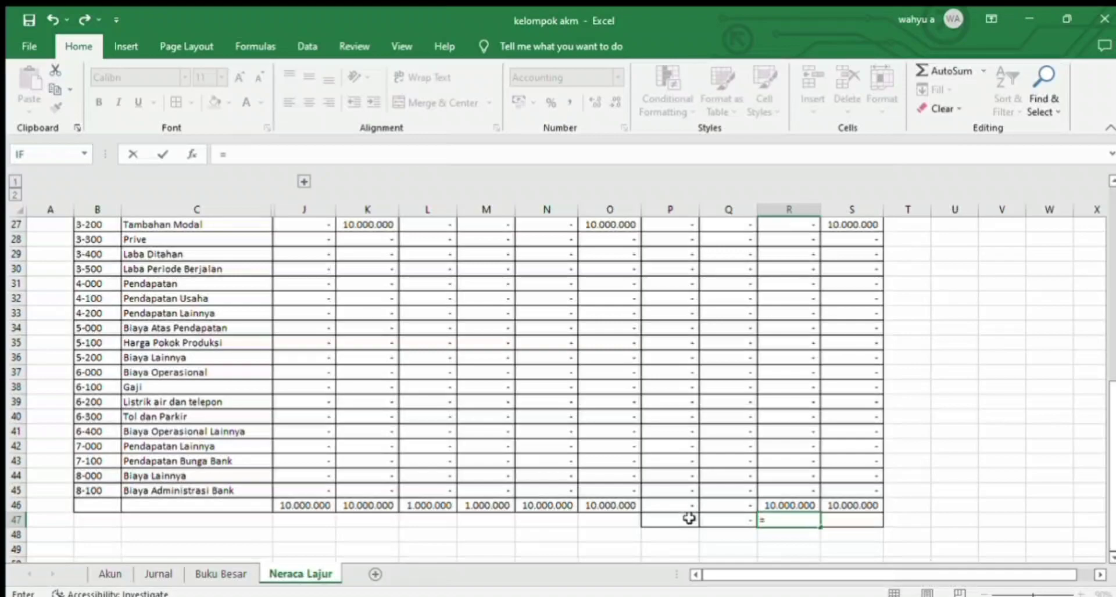
pyautogui.click(689, 518)
pyautogui.press('Return')
pyautogui.click(836, 518)
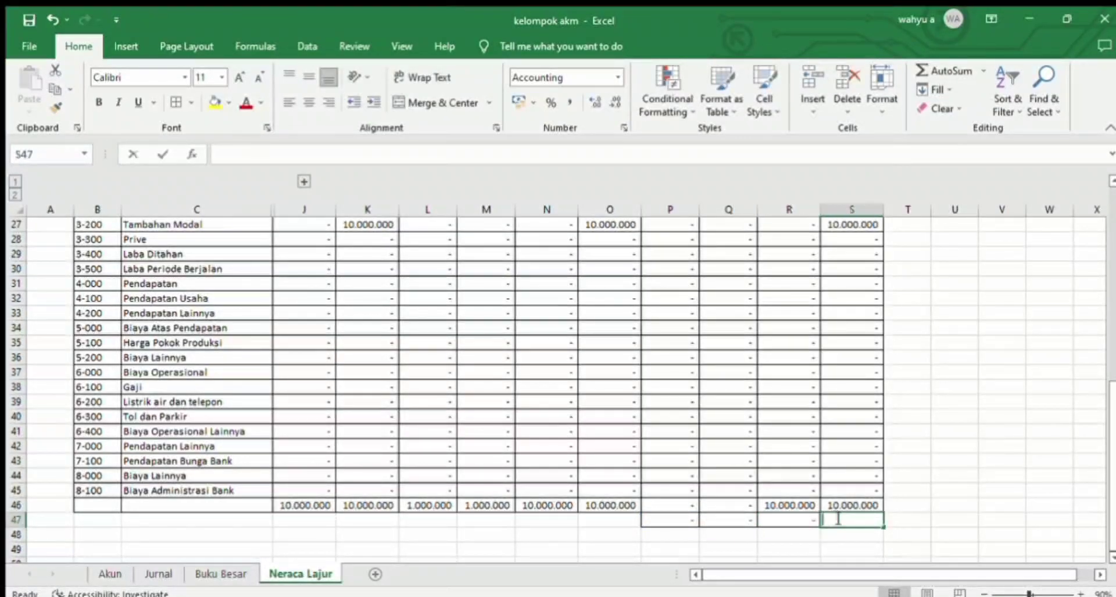
pyautogui.write('=')
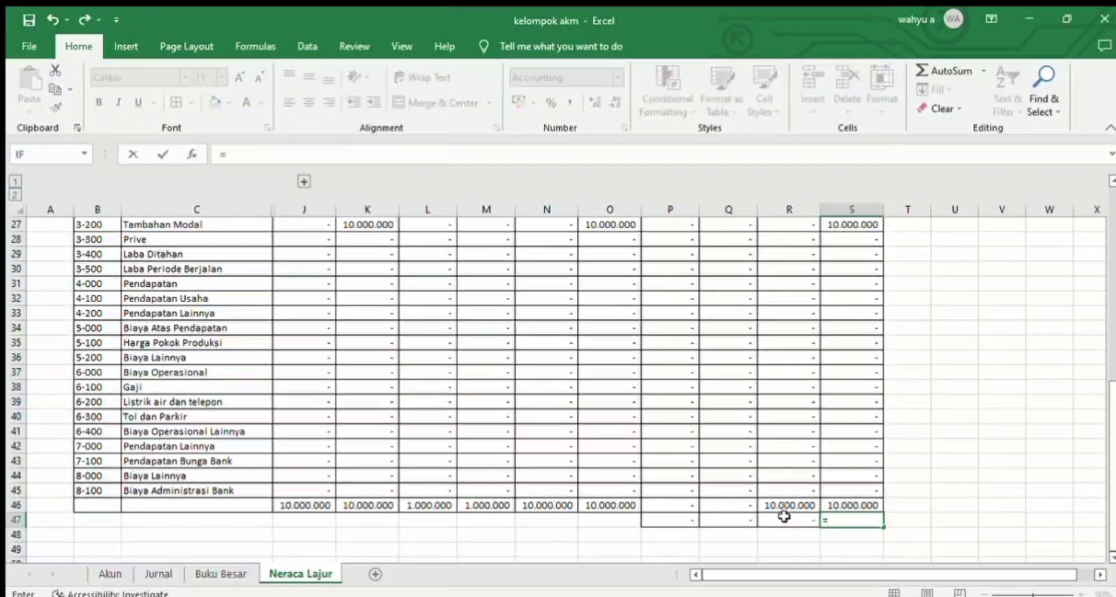
pyautogui.click(741, 517)
pyautogui.press('Return')
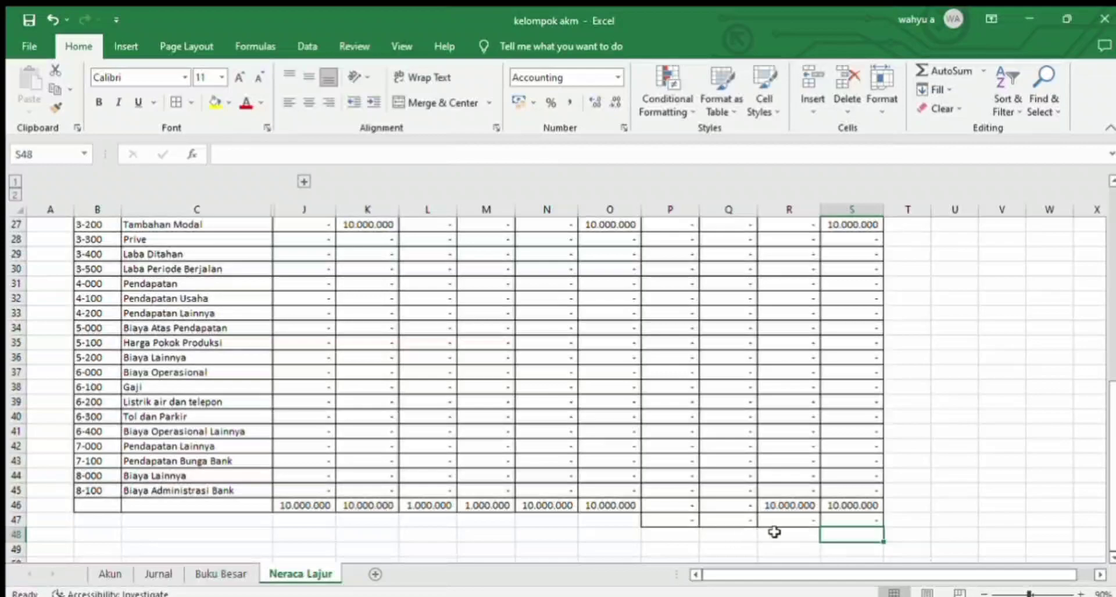
# Step: Add borders to the empty cells R48:S48 below the Neraca balancing row
pyautogui.moveTo(776, 533); pyautogui.dragTo(846, 534)
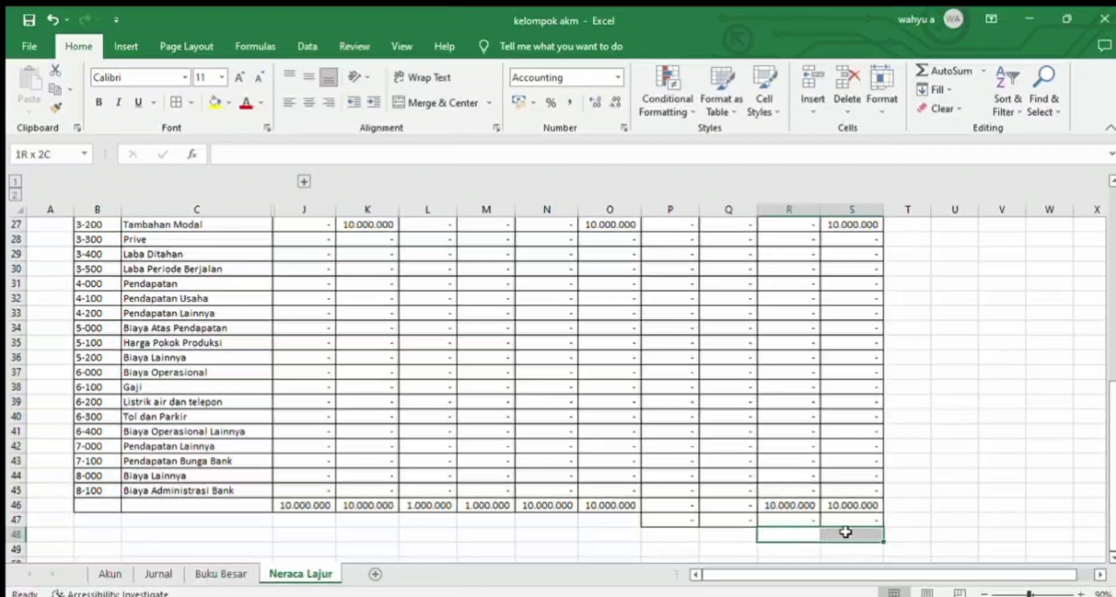
pyautogui.click(177, 102)
pyautogui.click(704, 488)
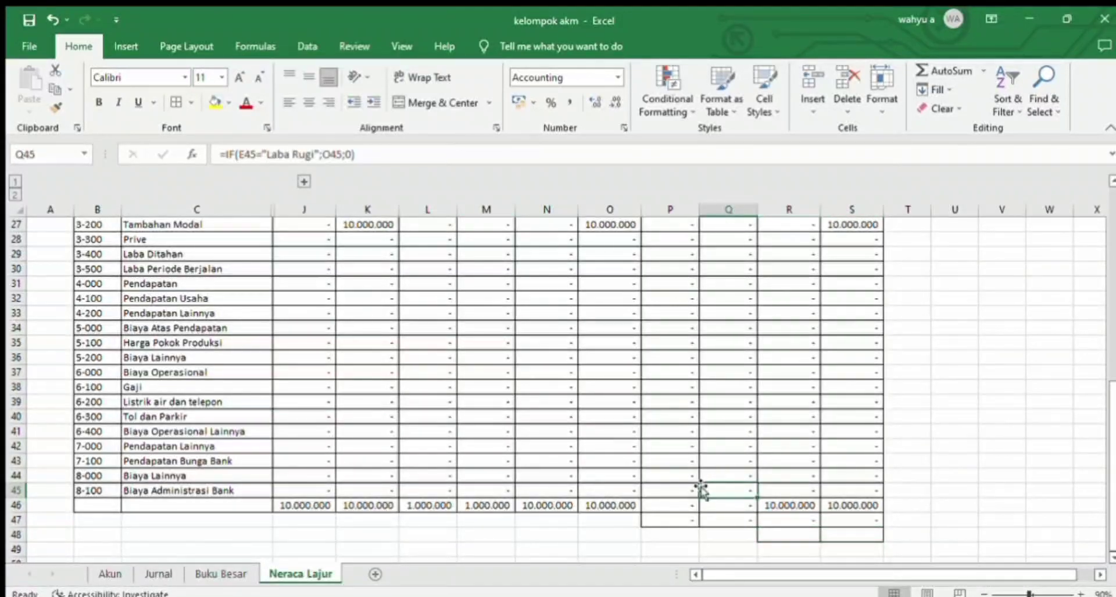
# Step: Calculate the final Neraca Debet total in R48 with the formula =R46+R47
pyautogui.click(778, 538)
pyautogui.write('=')
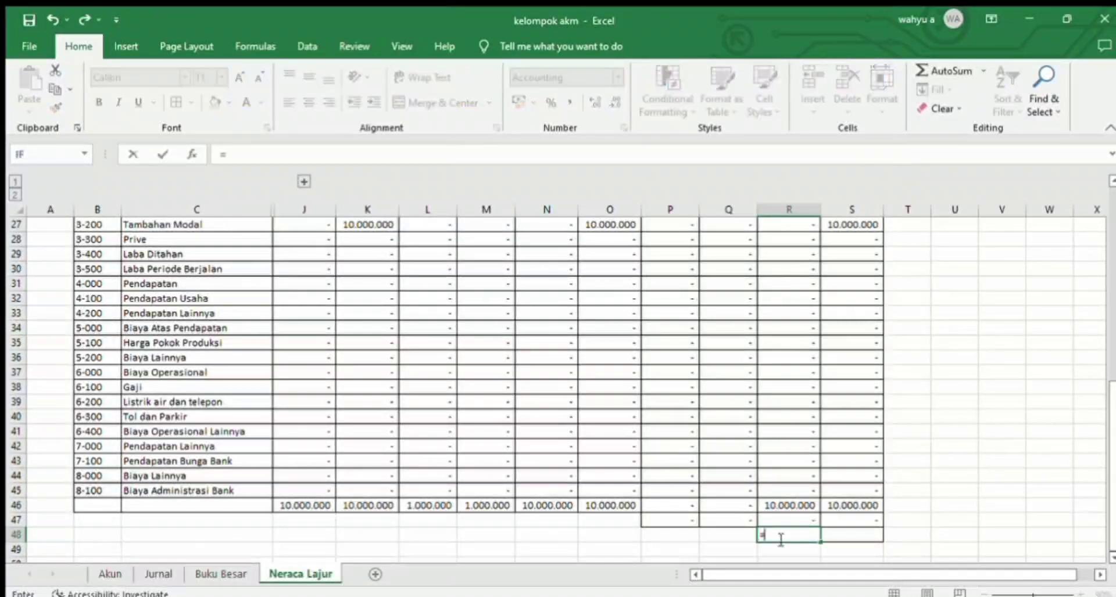
pyautogui.click(784, 503)
pyautogui.write('+')
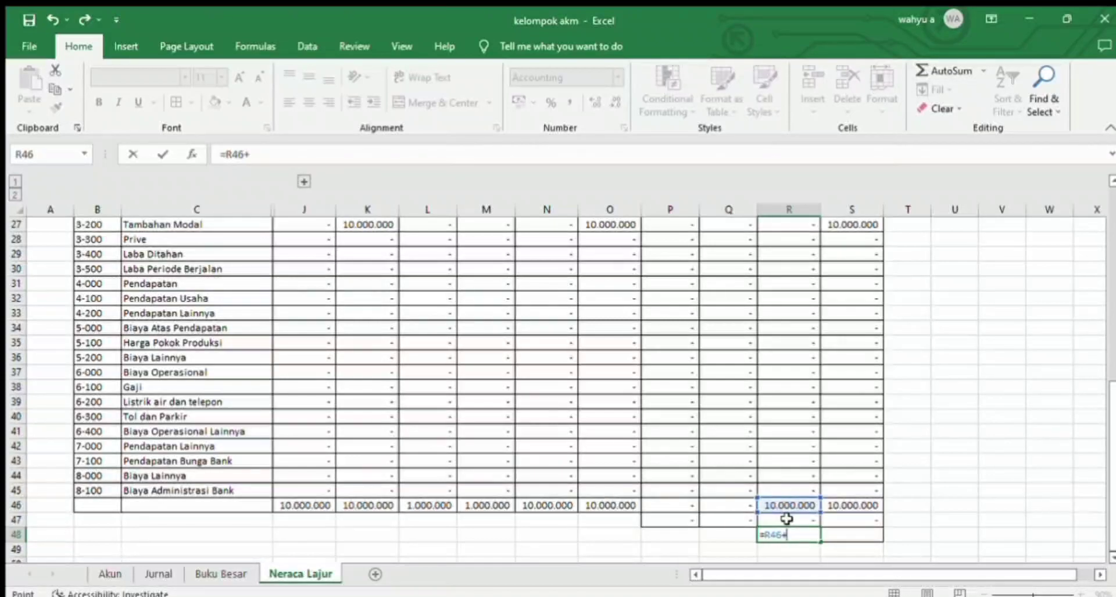
pyautogui.click(790, 516)
pyautogui.press('Return')
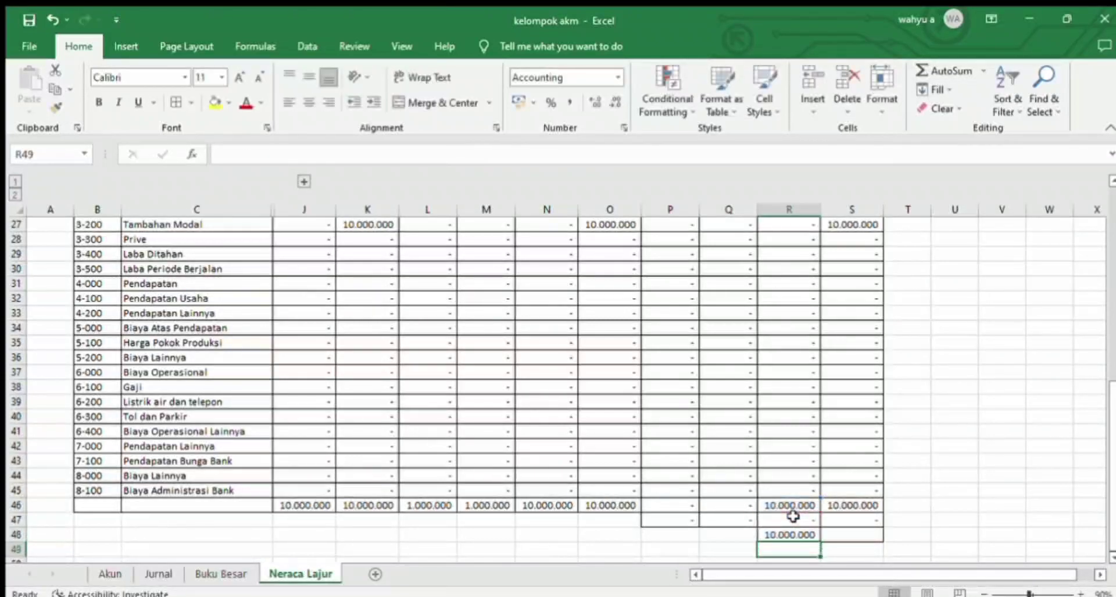
# Step: Calculate the final Neraca Kredit total in S48 with the formula =S46+S47
pyautogui.click(868, 533)
pyautogui.write('=')
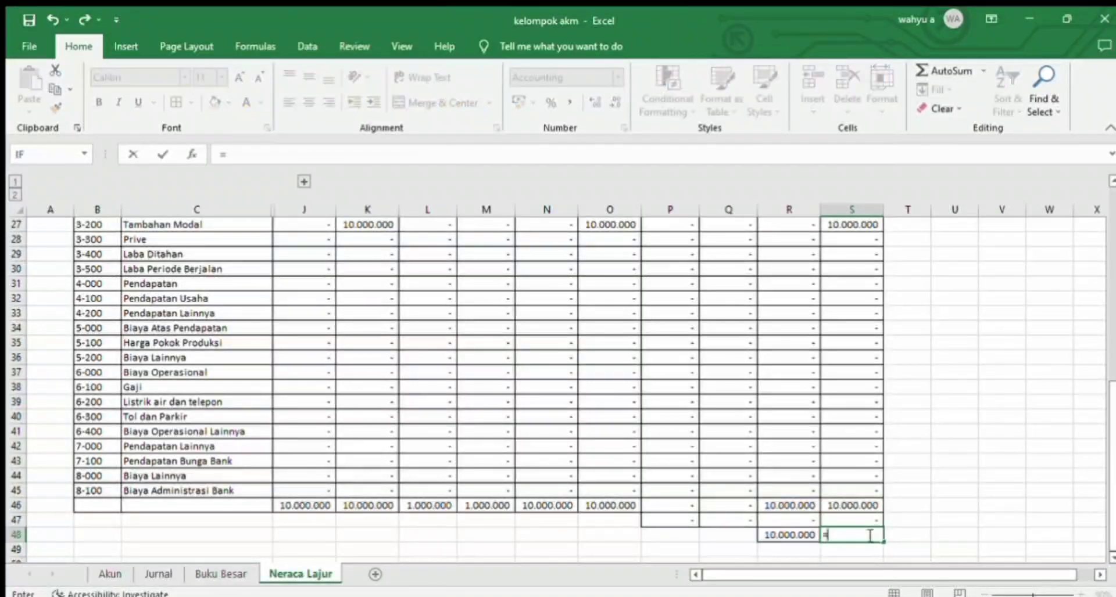
pyautogui.click(864, 506)
pyautogui.write('+')
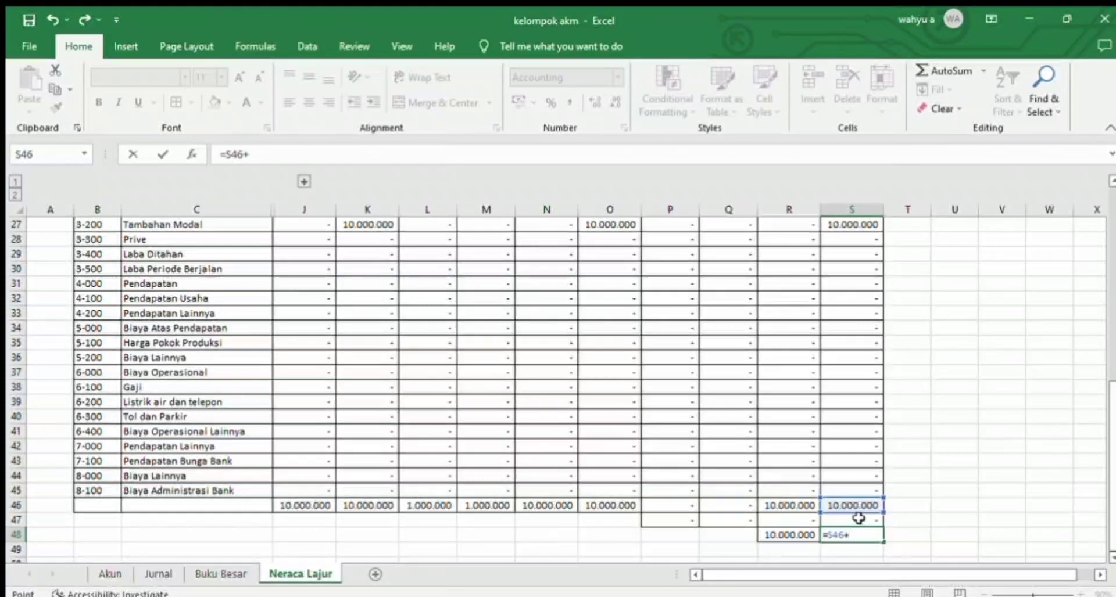
pyautogui.click(852, 520)
pyautogui.press('Return')
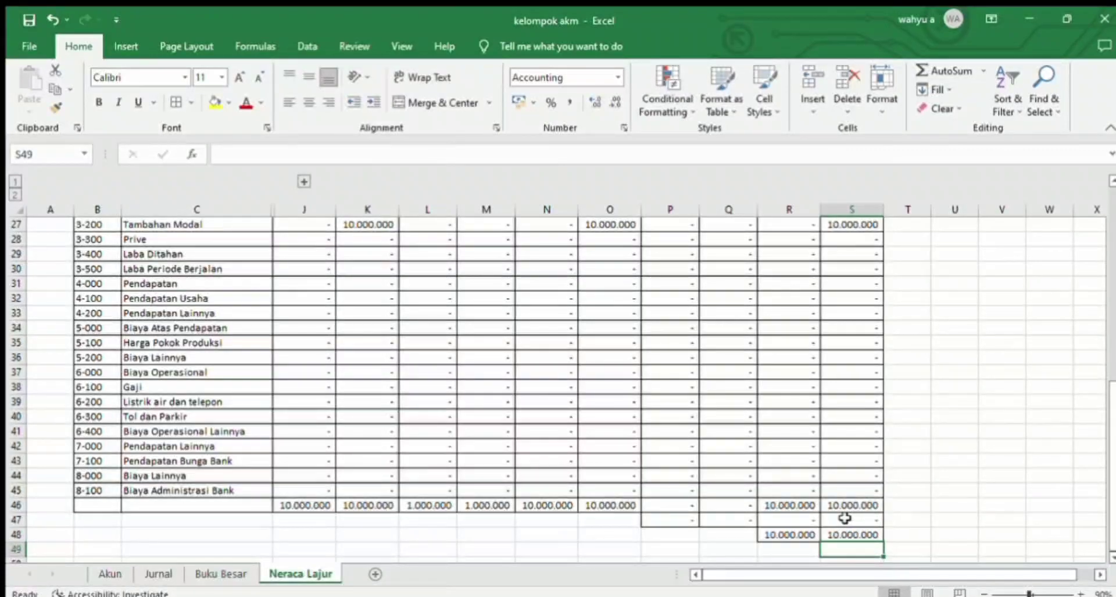
# Step: Label the balancing row in O47 with the formula =IF(P47>0;"Rugi";"Laba")
pyautogui.click(617, 520)
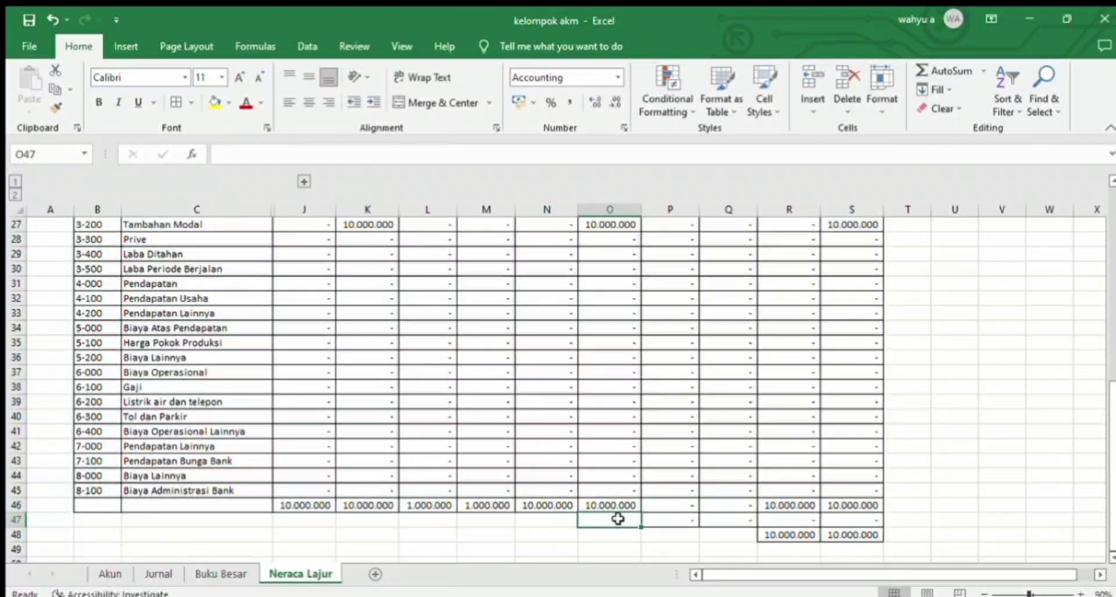
pyautogui.write('=')
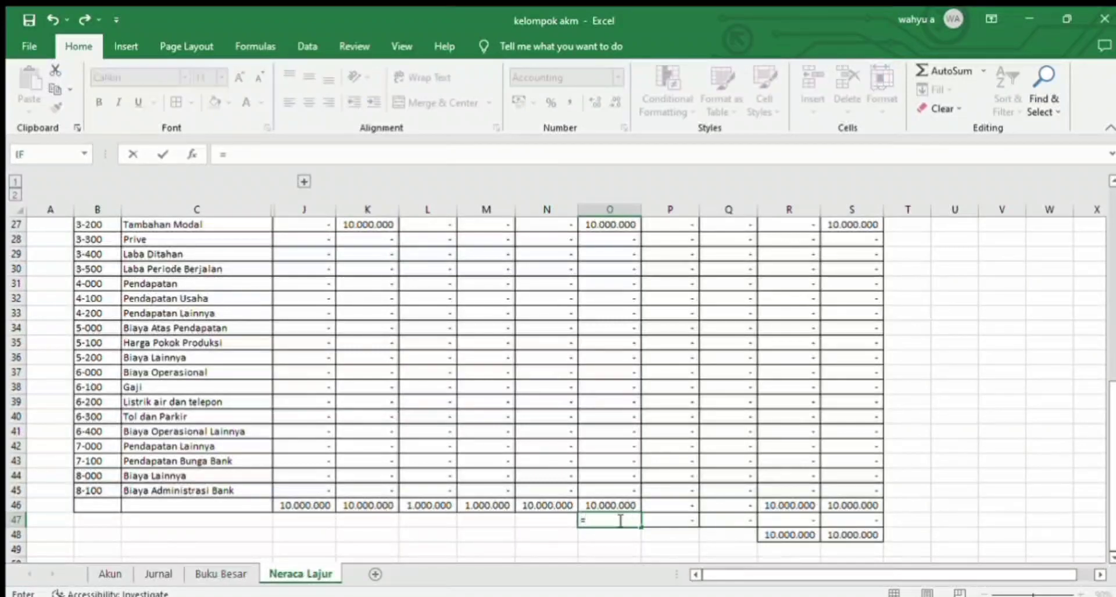
pyautogui.write('if(')
pyautogui.click(672, 519)
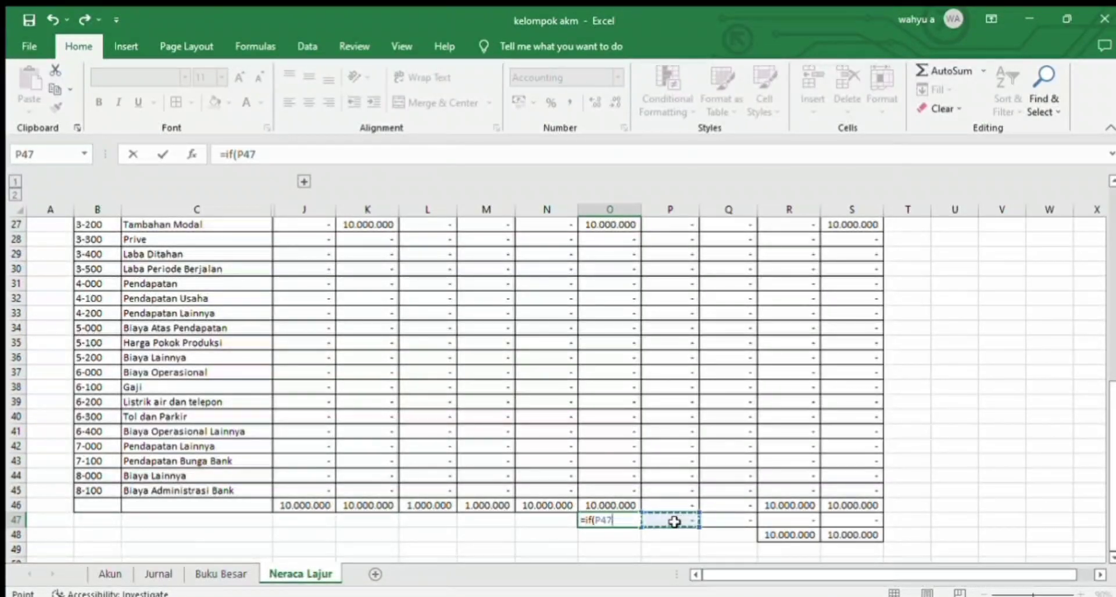
pyautogui.write('>0;')
pyautogui.write('"Rugi')
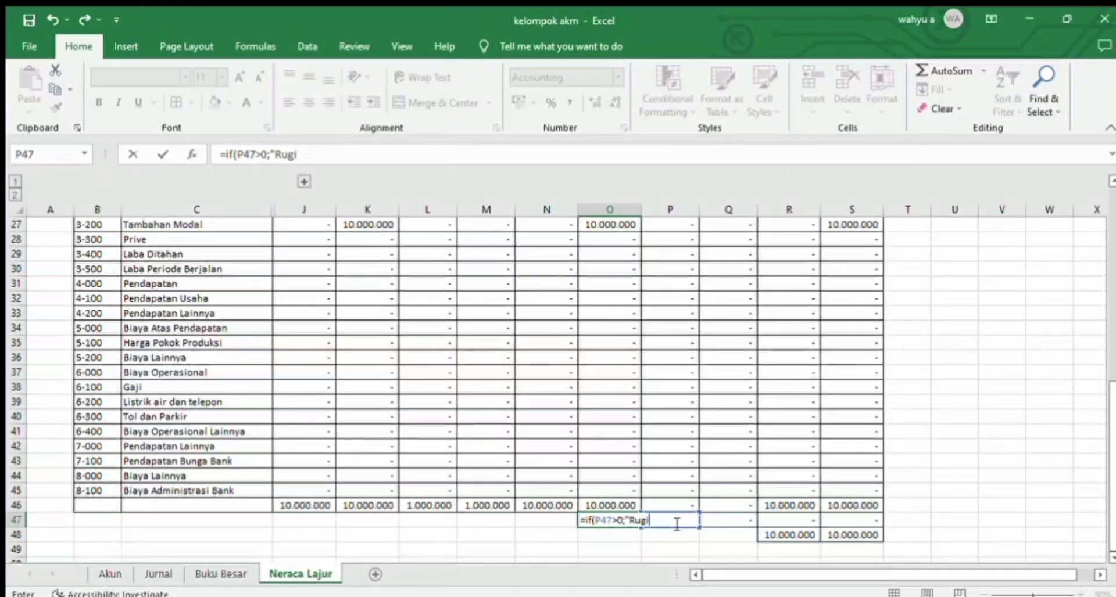
pyautogui.write('";"Lab')
pyautogui.press('BackSpace')
pyautogui.write('a")')
pyautogui.press('Return')
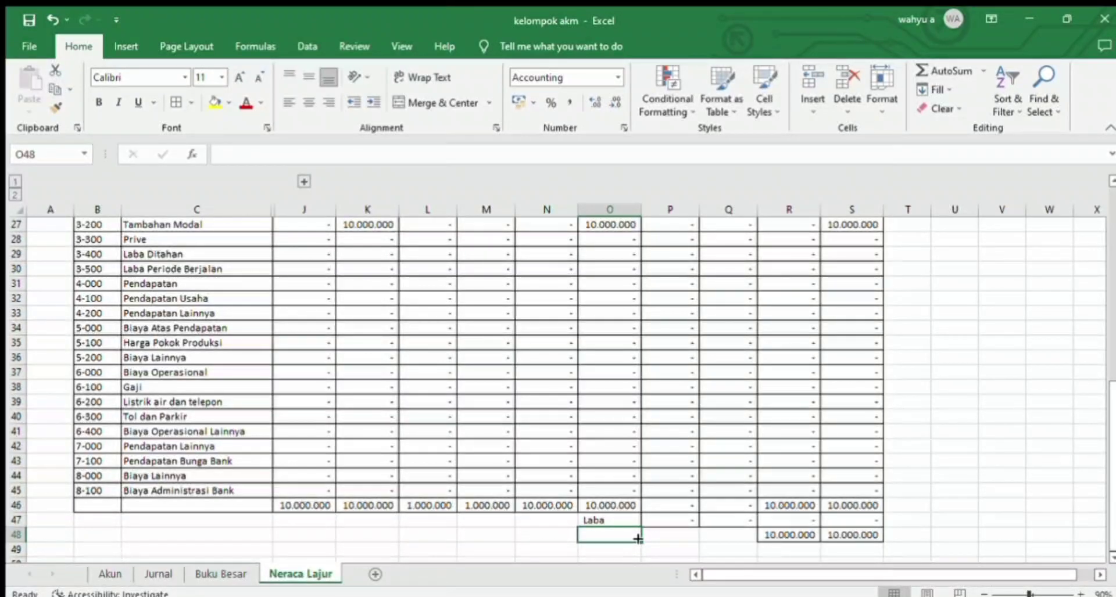
# Step: Extend the O47 label formula with a zero-balance case: =IF(P47>0;"Rugi";IF(AND(P47=0;Q47=0);"-";"Laba"))
pyautogui.click(602, 520)
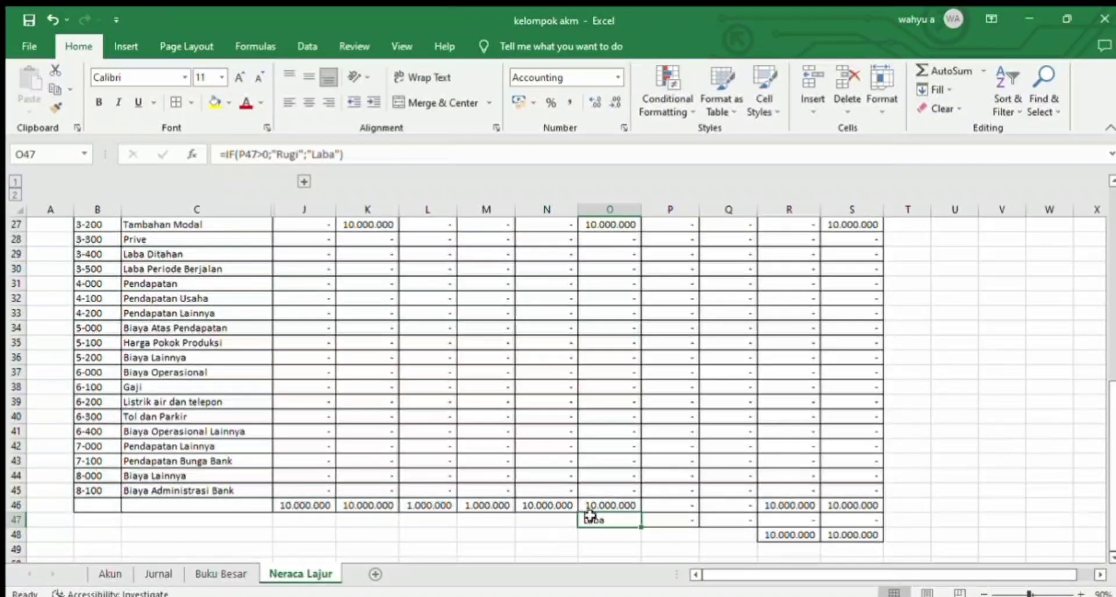
pyautogui.doubleClick(601, 519)
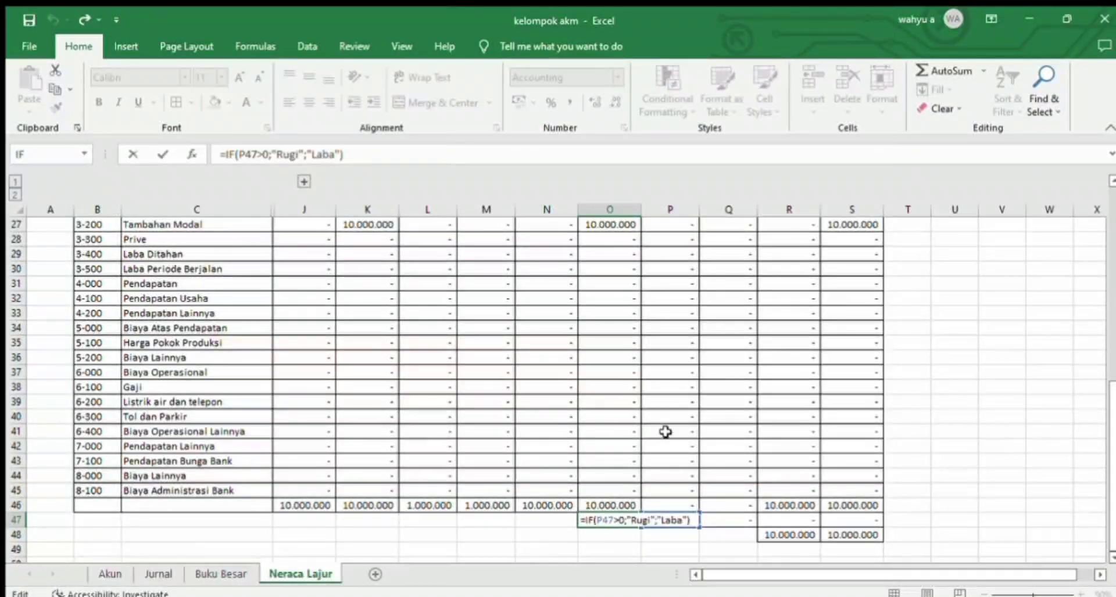
pyautogui.click(655, 520)
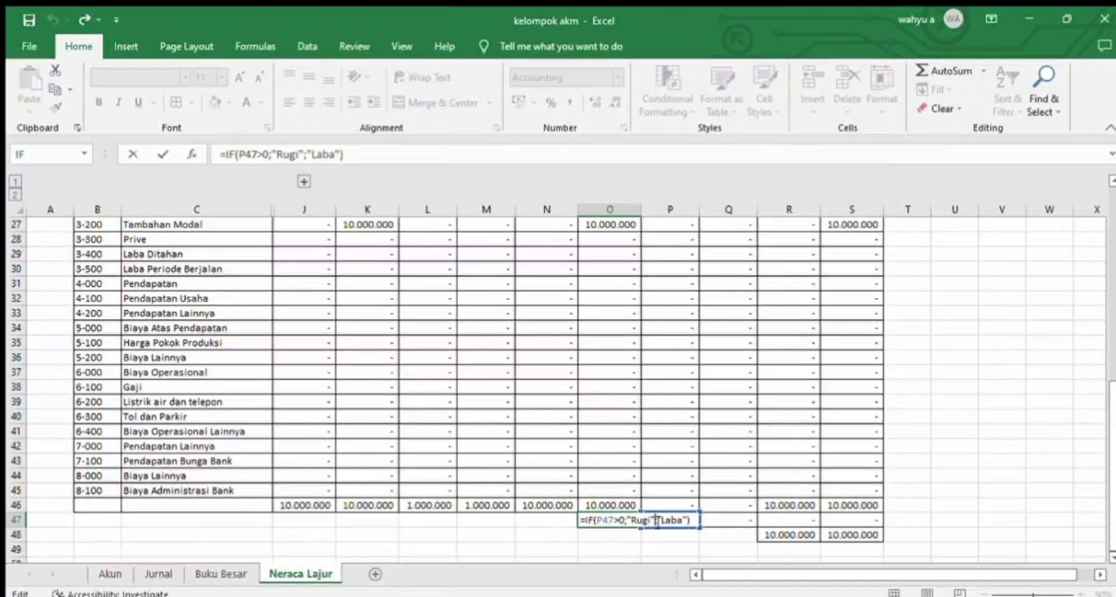
pyautogui.write('if')
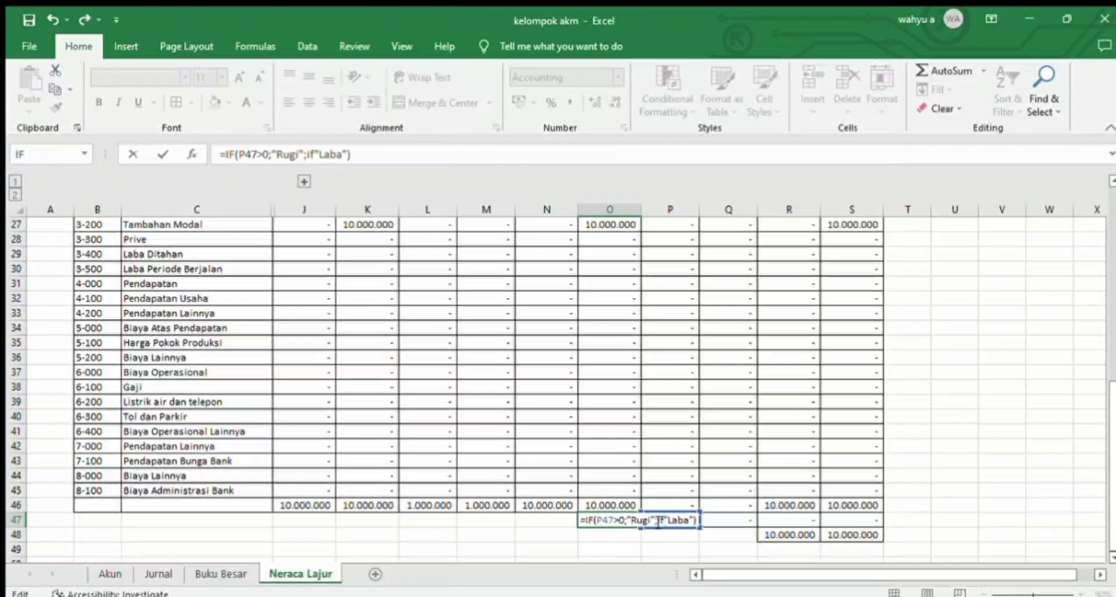
pyautogui.write('(and')
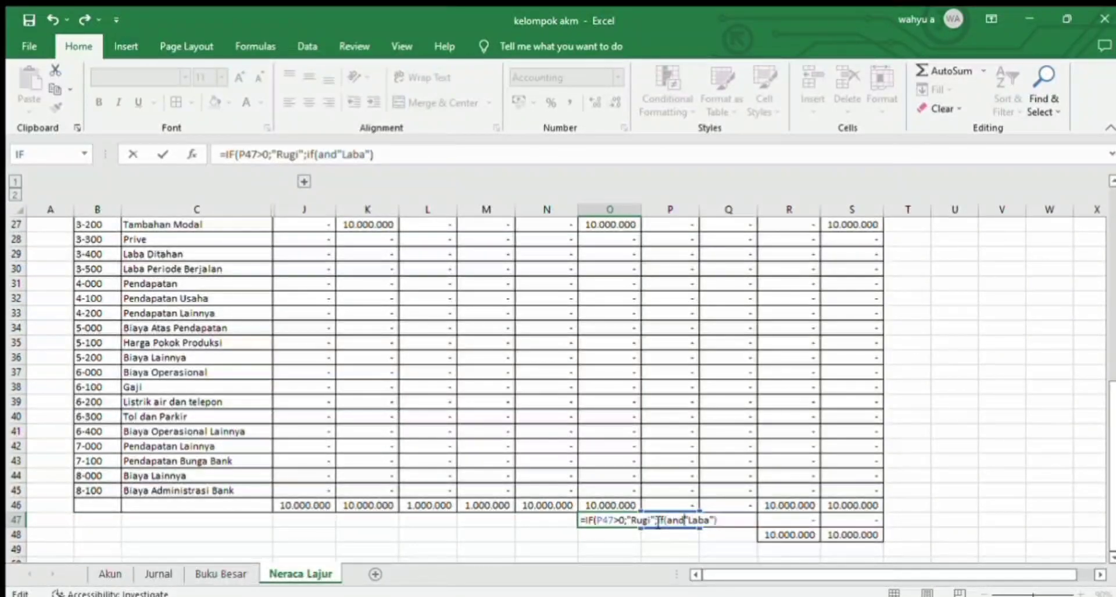
pyautogui.write('(')
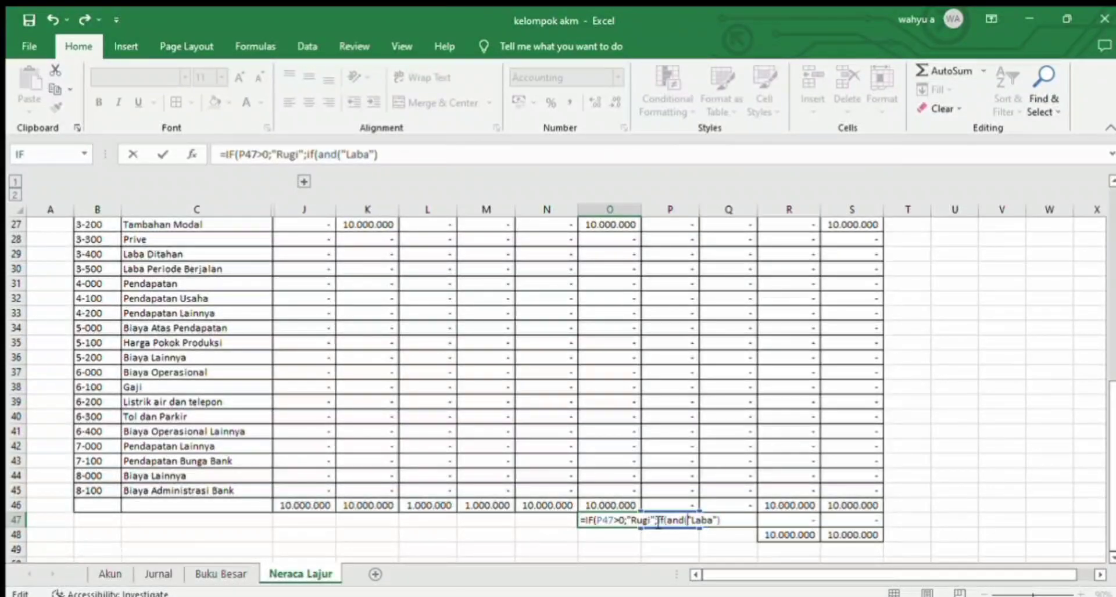
pyautogui.write('P47')
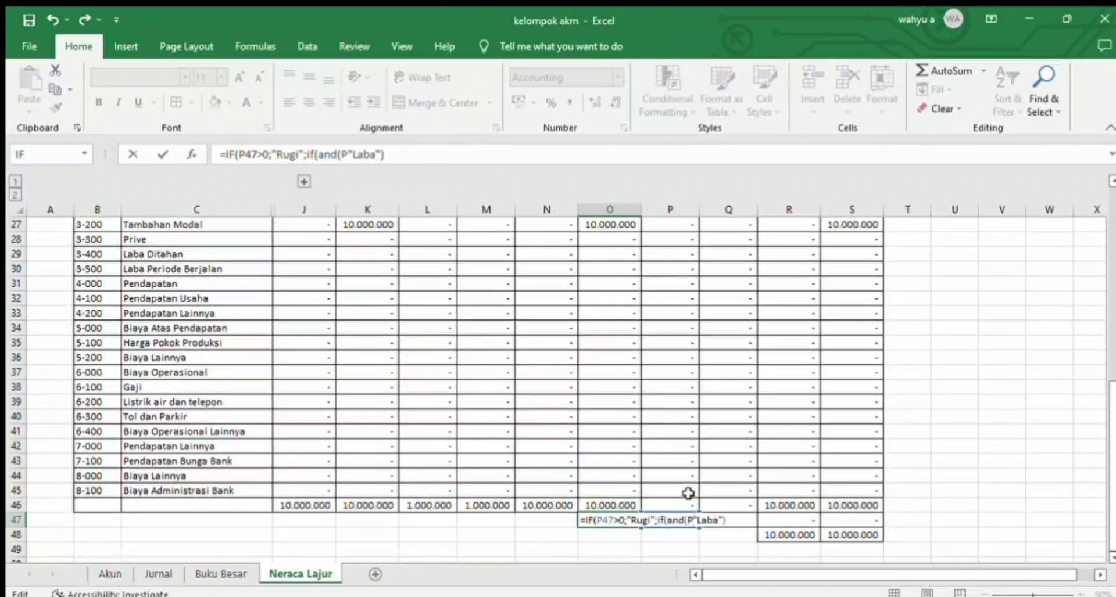
pyautogui.write('=0')
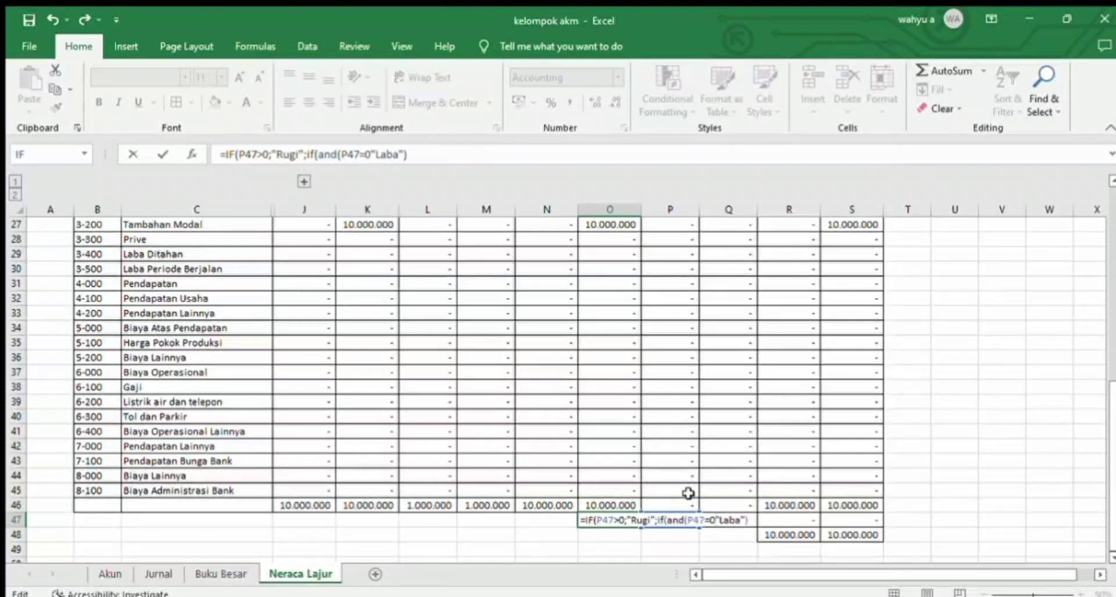
pyautogui.write(';')
pyautogui.write('Q47')
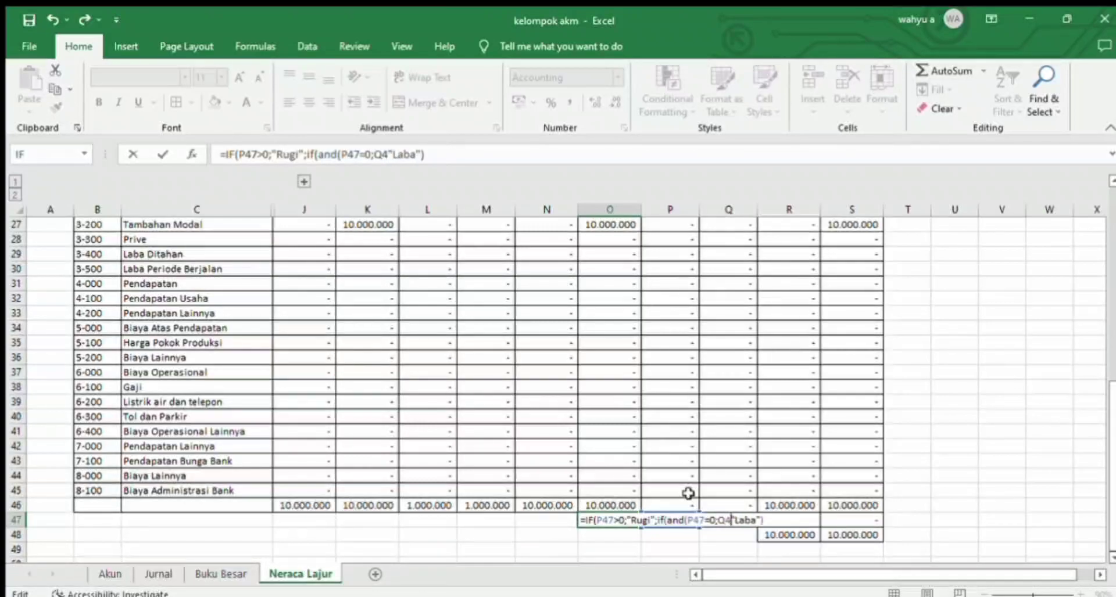
pyautogui.write('=0')
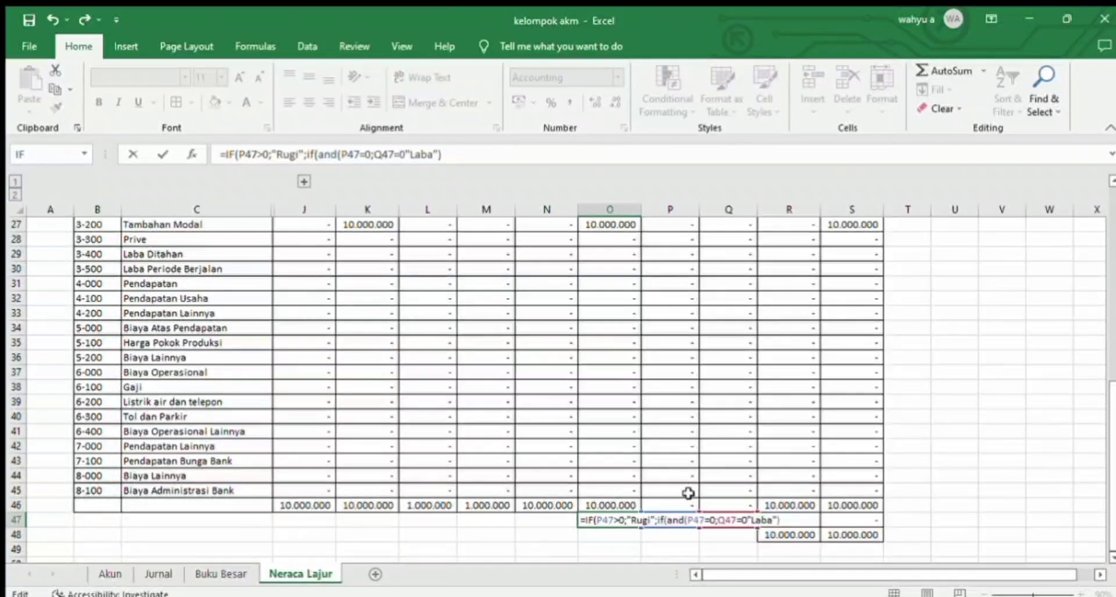
pyautogui.write(');')
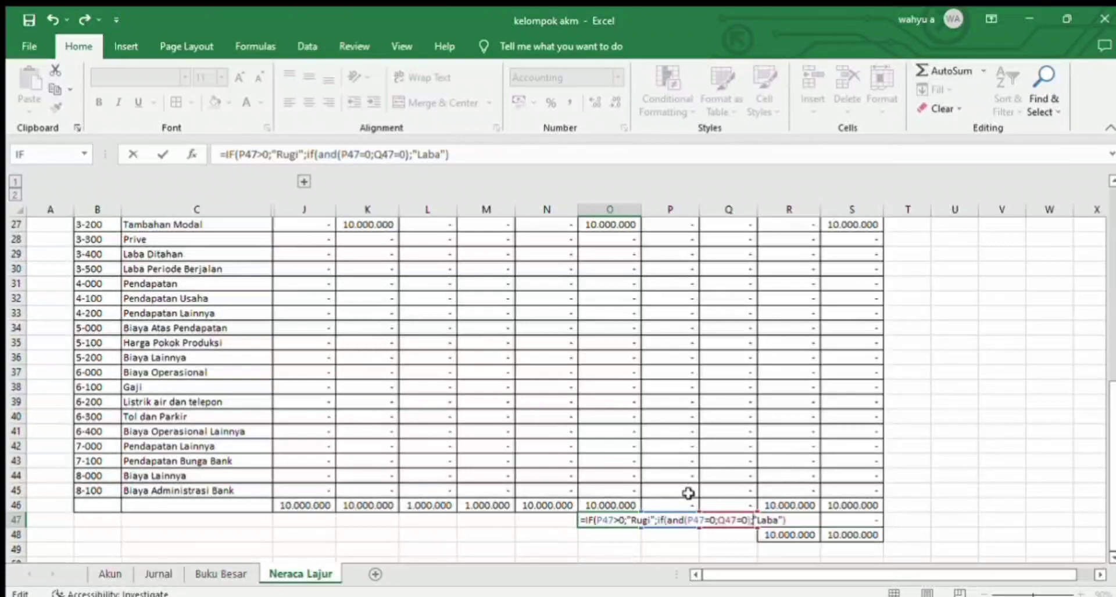
pyautogui.write('"-')
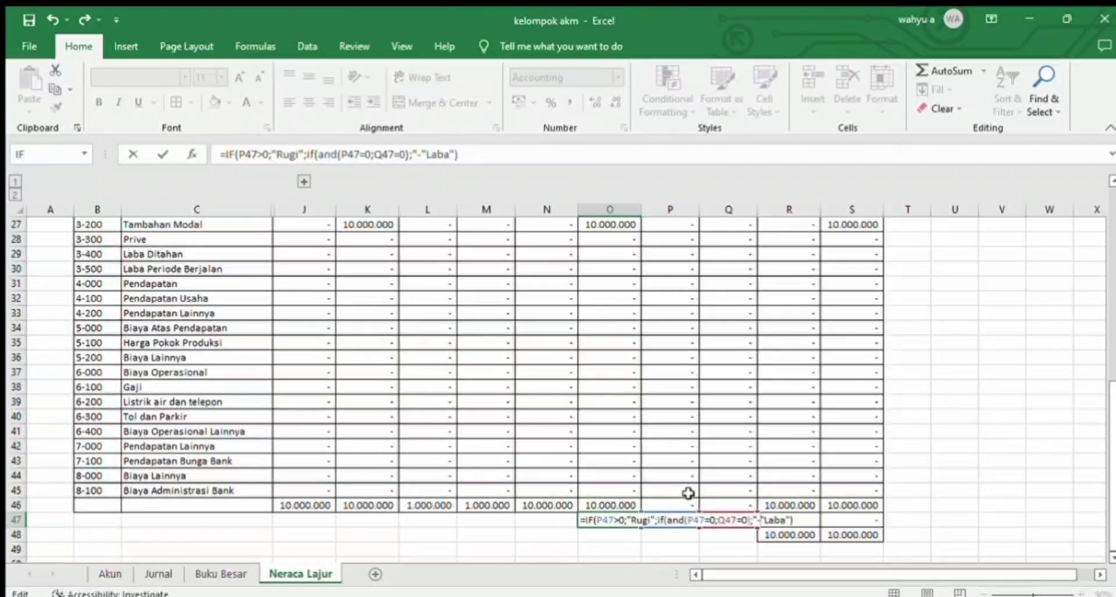
pyautogui.write('";')
pyautogui.press('Return')
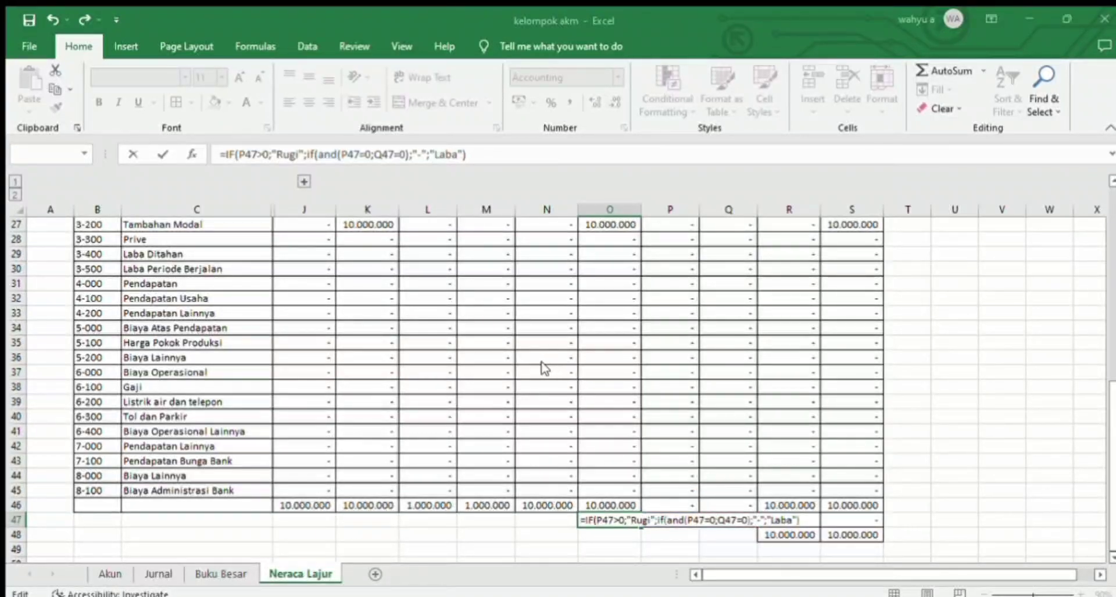
pyautogui.press('Return')
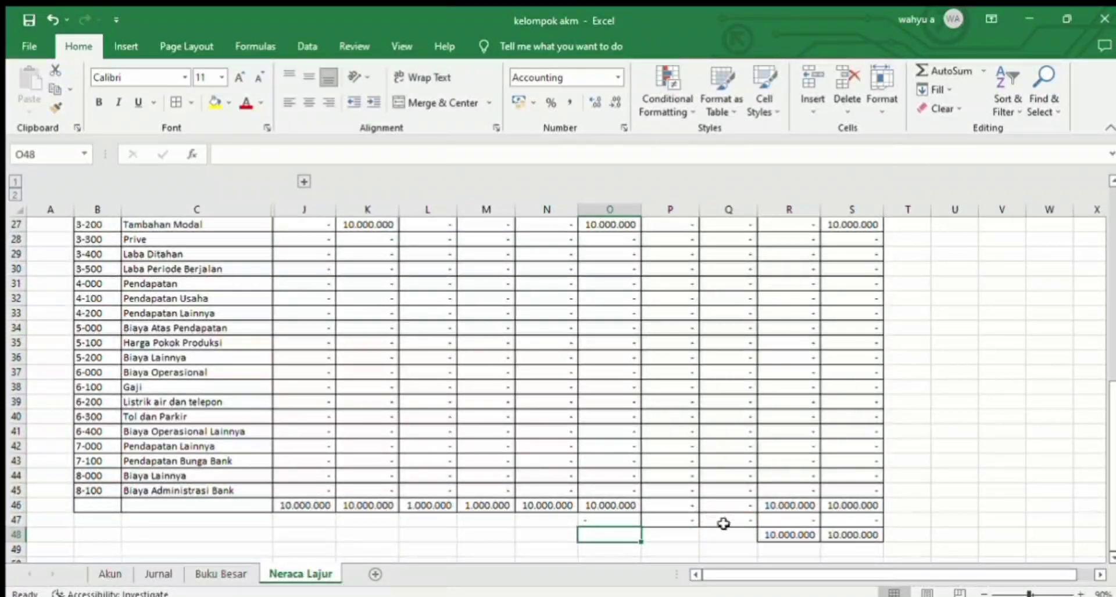
# Step: On the Jurnal sheet, date a new entry 01/03/2023 in G13 and copy that date to G14
pyautogui.moveTo(1111, 507); pyautogui.dragTo(1098, 555)
pyautogui.click(165, 573)
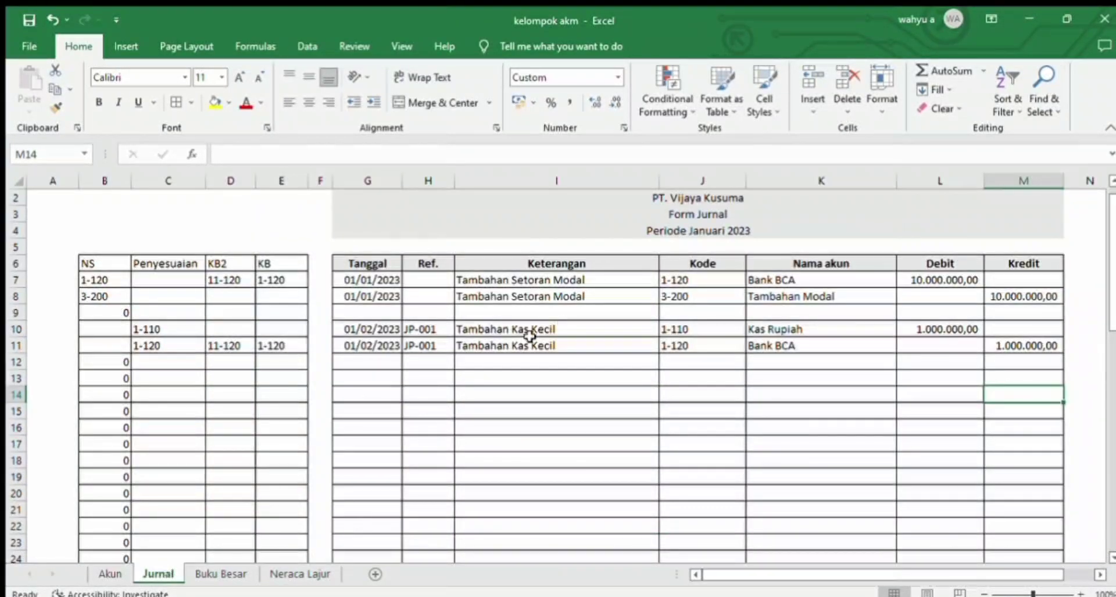
pyautogui.click(372, 378)
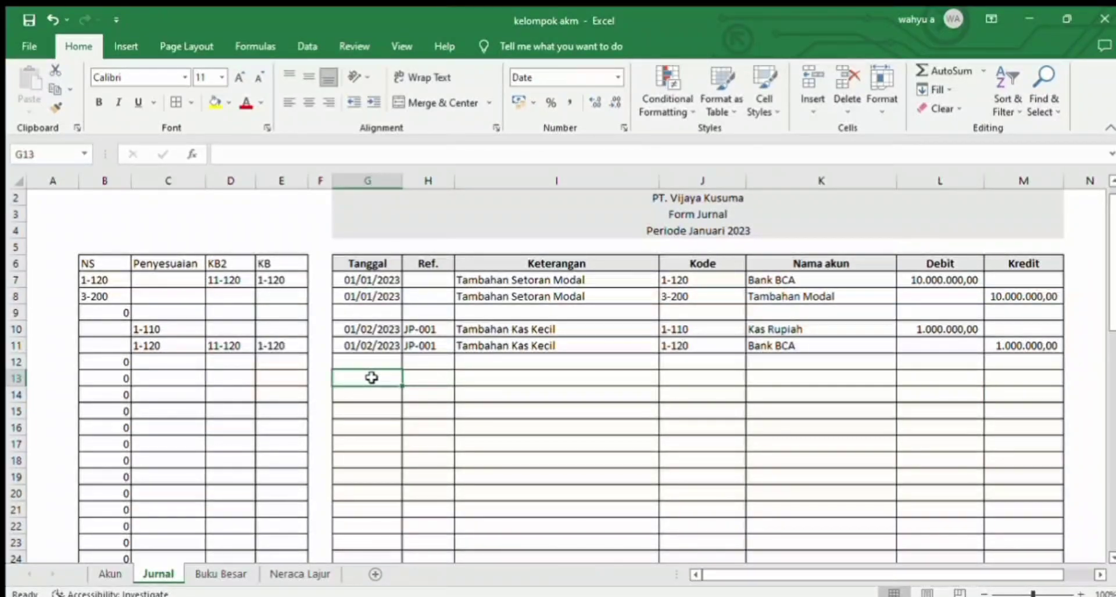
pyautogui.write('01/03')
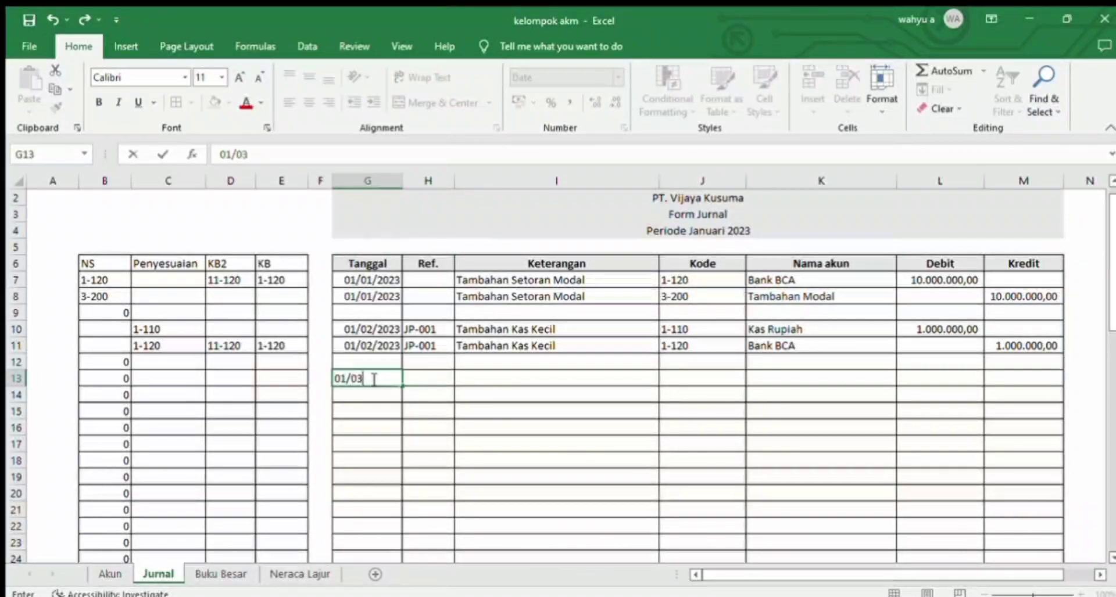
pyautogui.write('/2020')
pyautogui.press('Return')
pyautogui.click(374, 378)
pyautogui.hotkey('ctrl', 'c')
pyautogui.press('Down')
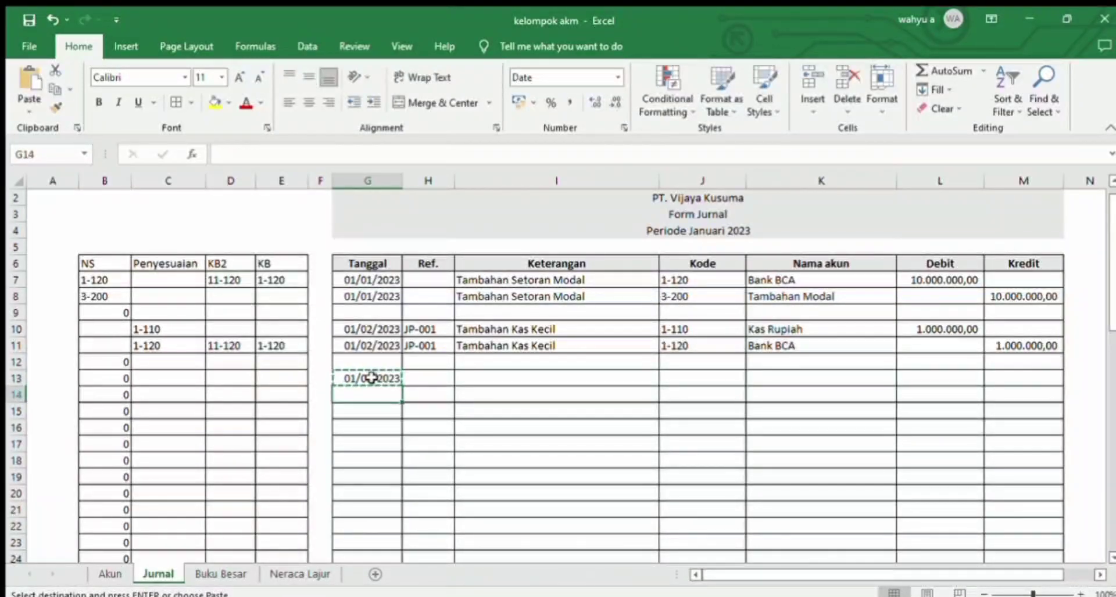
pyautogui.hotkey('ctrl', 'v')
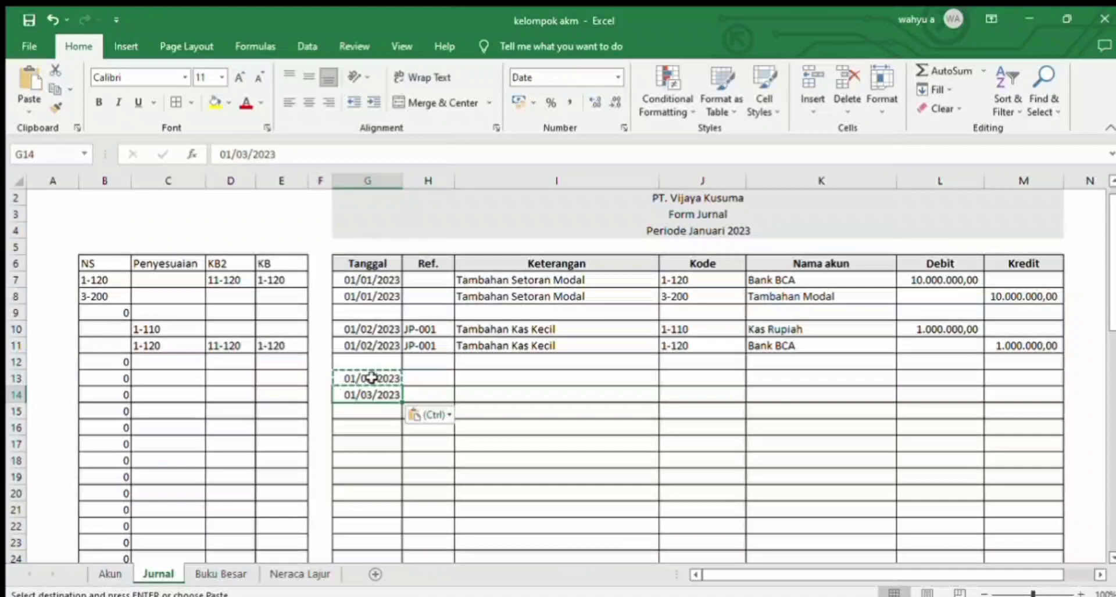
# Step: Enter the Keterangan "Penjualan Jasa" in I13 and copy it to I14 for the entry's second line
pyautogui.press('Right')
pyautogui.press('Right')
pyautogui.press('Up')
pyautogui.write('Penjual')
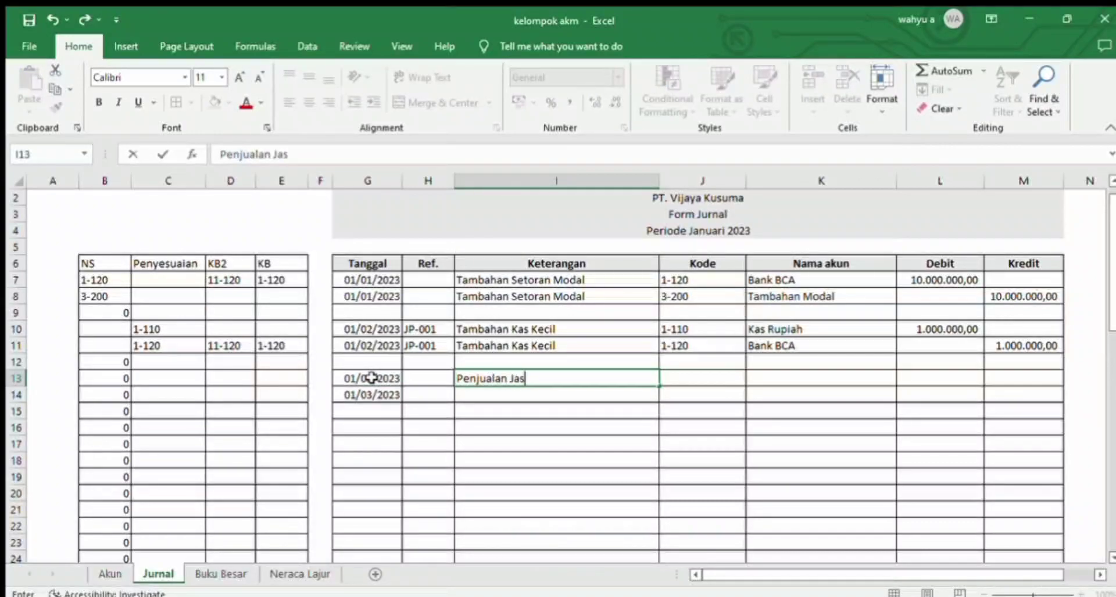
pyautogui.press('Return')
pyautogui.press('pagedown')
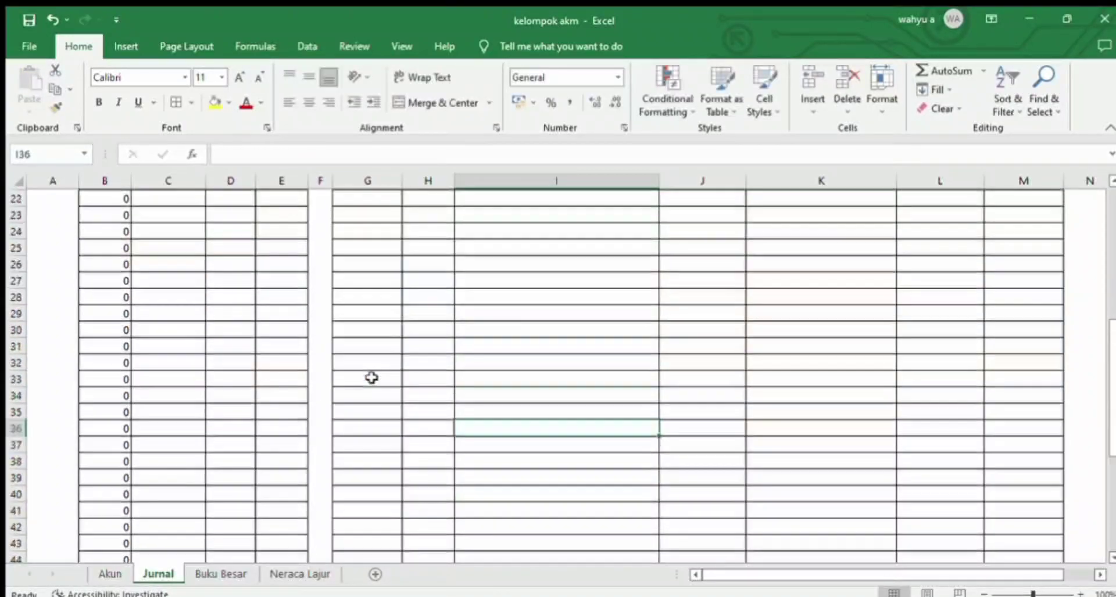
pyautogui.press('Up')
pyautogui.press('Up')
pyautogui.press('Up')
pyautogui.press('Up')
pyautogui.press('Up')
pyautogui.press('Up')
pyautogui.press('Up')
pyautogui.press('Up')
pyautogui.press('Up')
pyautogui.press('Up')
pyautogui.press('Up')
pyautogui.press('Up')
pyautogui.press('pageup')
pyautogui.press('Down')
pyautogui.press('Down')
pyautogui.press('Down')
pyautogui.press('Down')
pyautogui.press('Down')
pyautogui.press('Down')
pyautogui.press('Down')
pyautogui.press('Down')
pyautogui.press('Down')
pyautogui.press('Down')
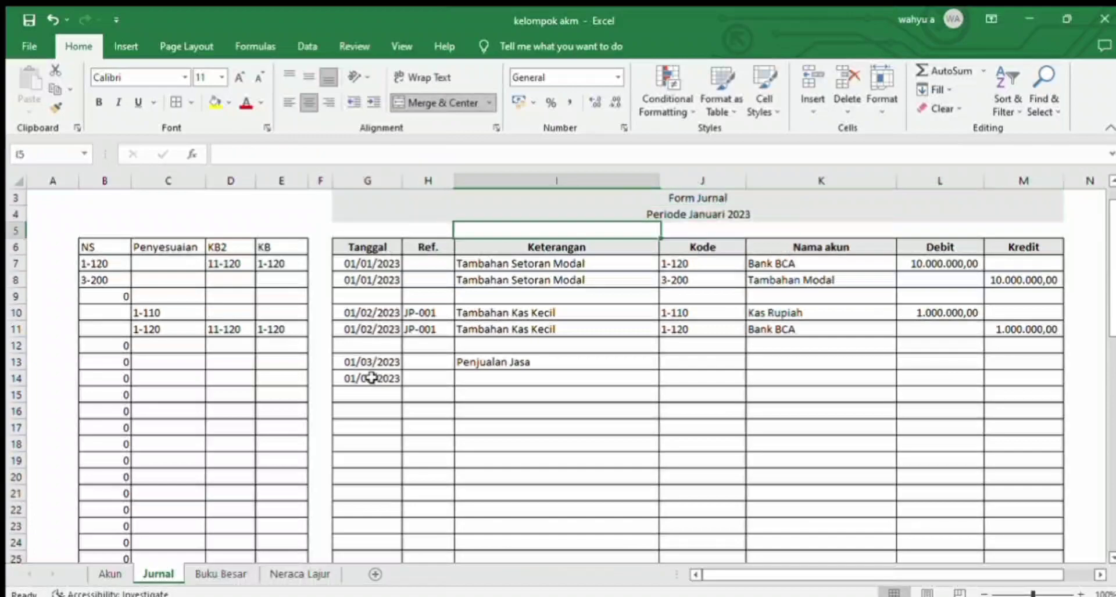
pyautogui.hotkey('ctrl', 'c')
pyautogui.press('Down')
pyautogui.hotkey('ctrl', 'v')
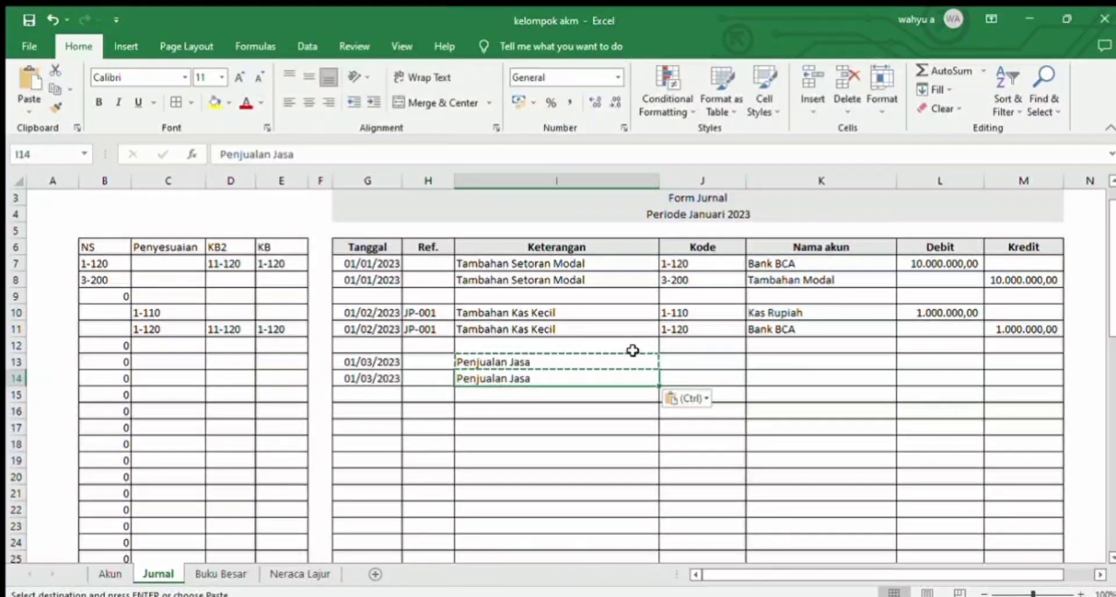
# Step: Try to fill the Kode cell J13 by copying the Piutang Usaha code 1-130 from the Akun sheet
pyautogui.click(673, 361)
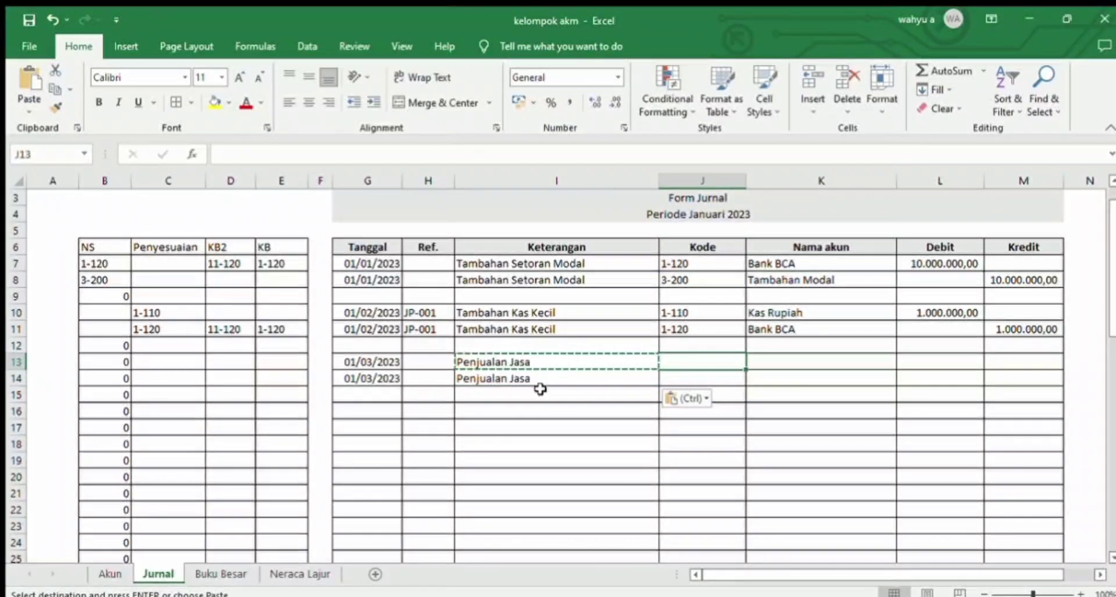
pyautogui.click(111, 574)
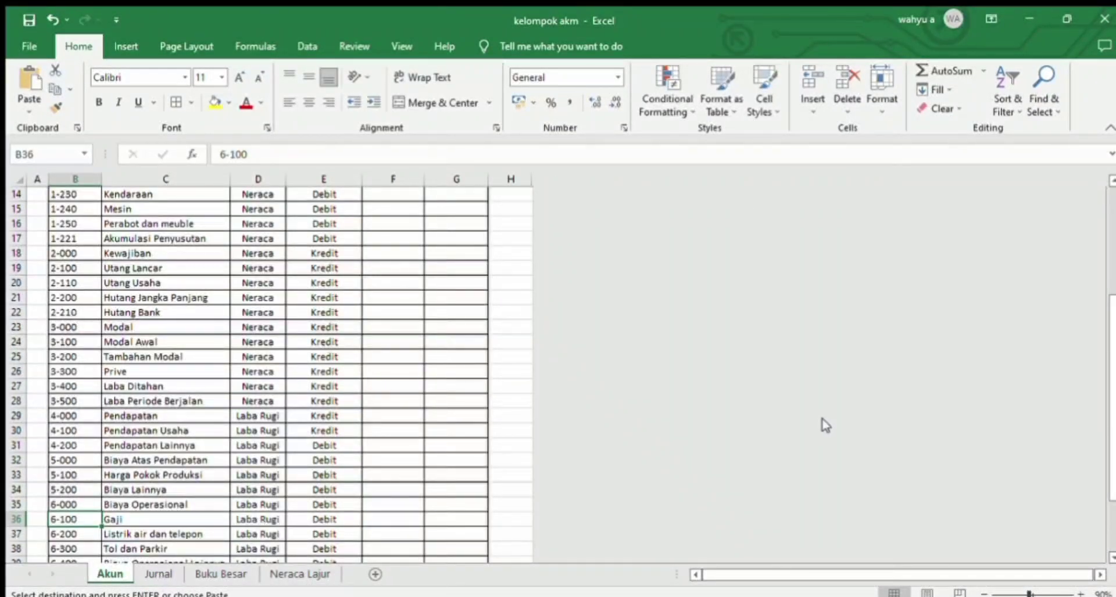
pyautogui.scroll(3, 1090, 447)
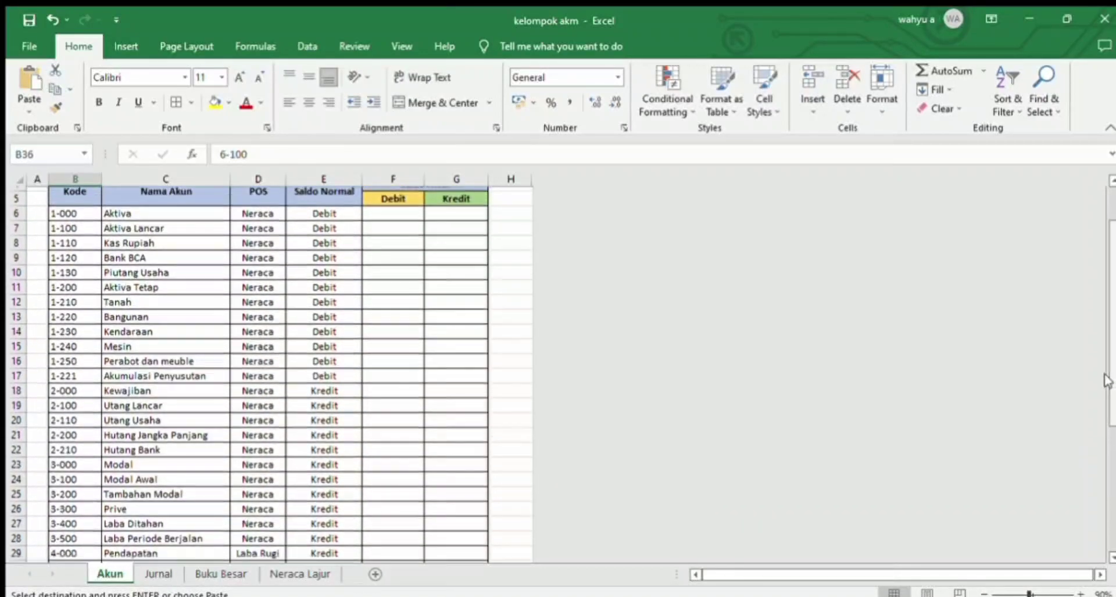
pyautogui.click(75, 270)
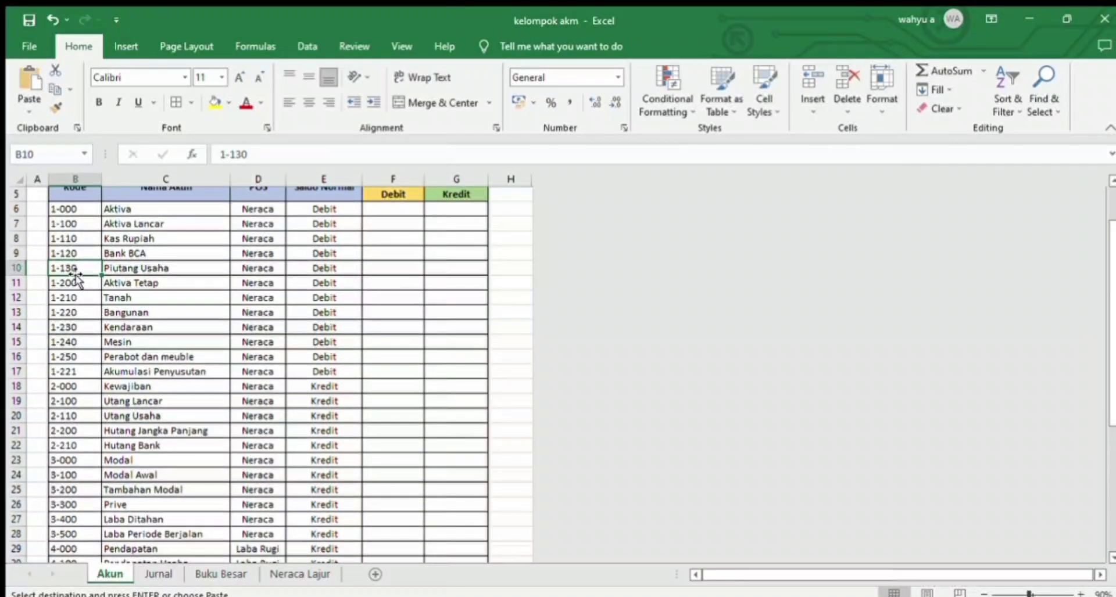
pyautogui.hotkey('ctrl', 'c')
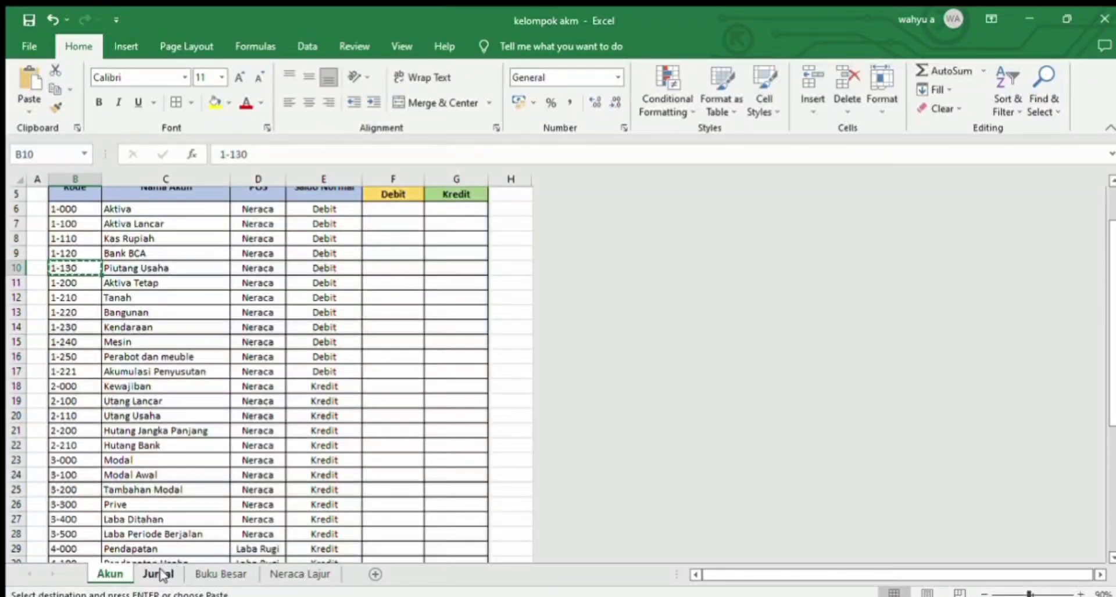
pyautogui.click(160, 575)
pyautogui.hotkey('ctrl', 'v')
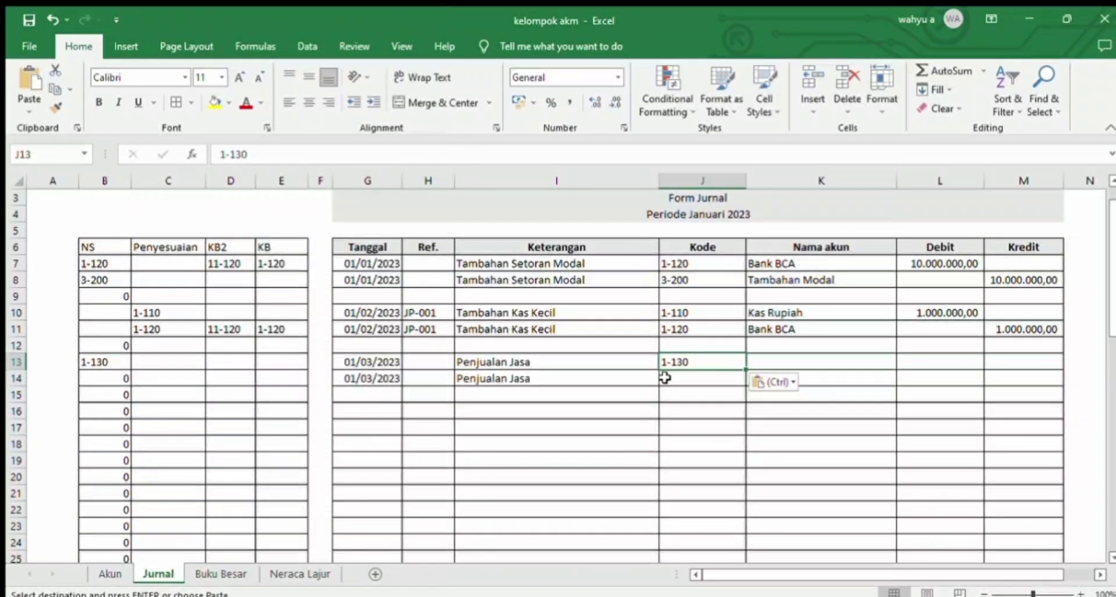
pyautogui.hotkey('ctrl', 'z')
pyautogui.click(710, 398)
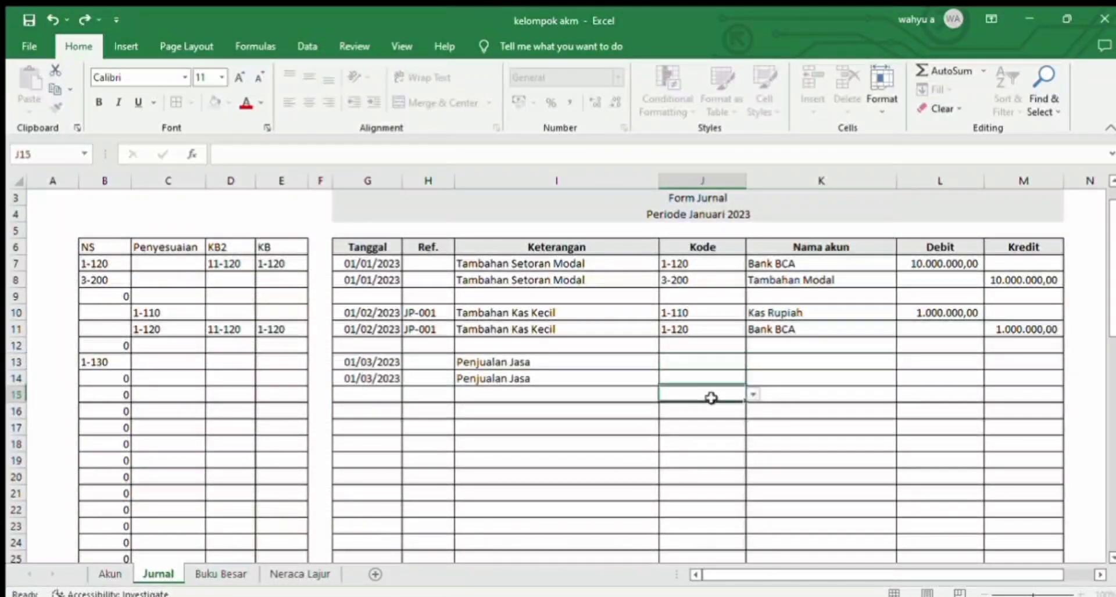
# Step: Copy the Piutang Usaha code 1-130 from the Akun sheet into Kode cell J13 of the Jurnal sheet
pyautogui.click(704, 359)
pyautogui.hotkey('ctrl', 'c')
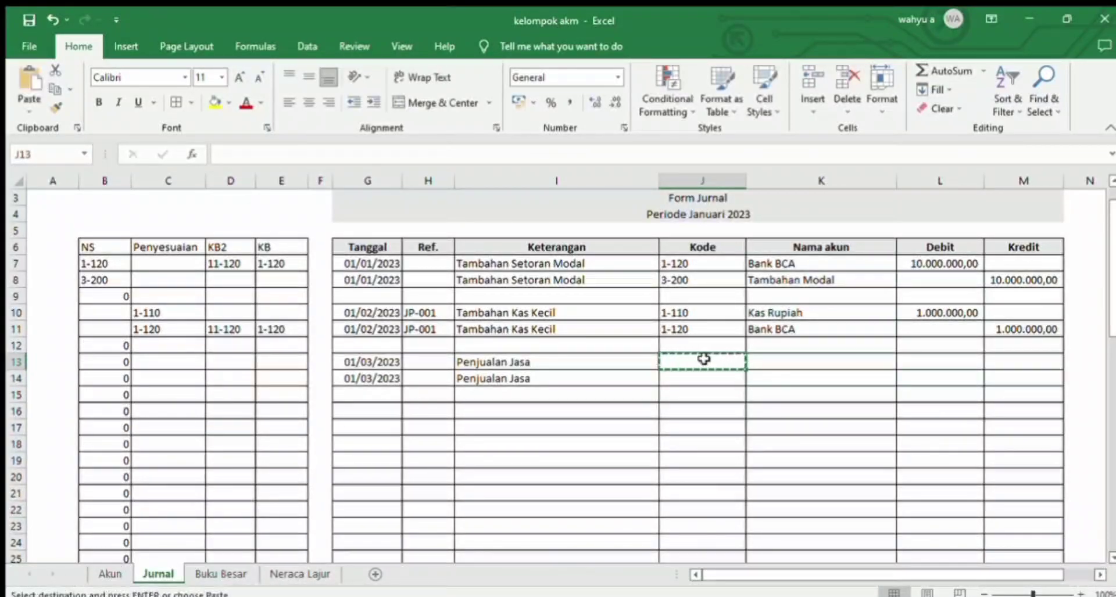
pyautogui.click(110, 574)
pyautogui.click(118, 293)
pyautogui.click(88, 269)
pyautogui.hotkey('ctrl', 'c')
pyautogui.click(158, 574)
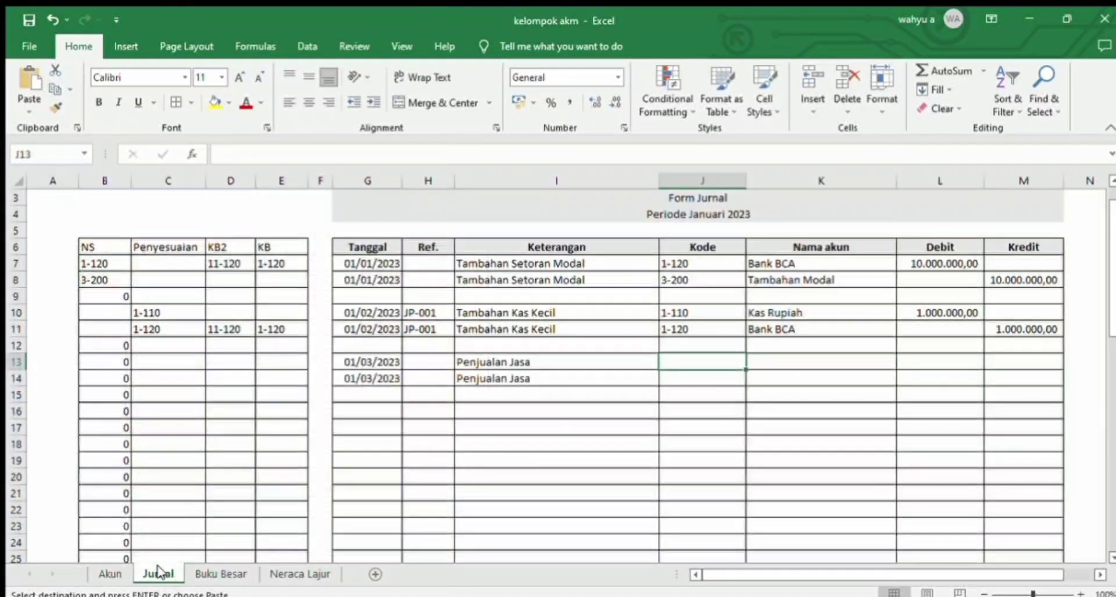
pyautogui.click(720, 396)
pyautogui.click(706, 364)
pyautogui.hotkey('ctrl', 'v')
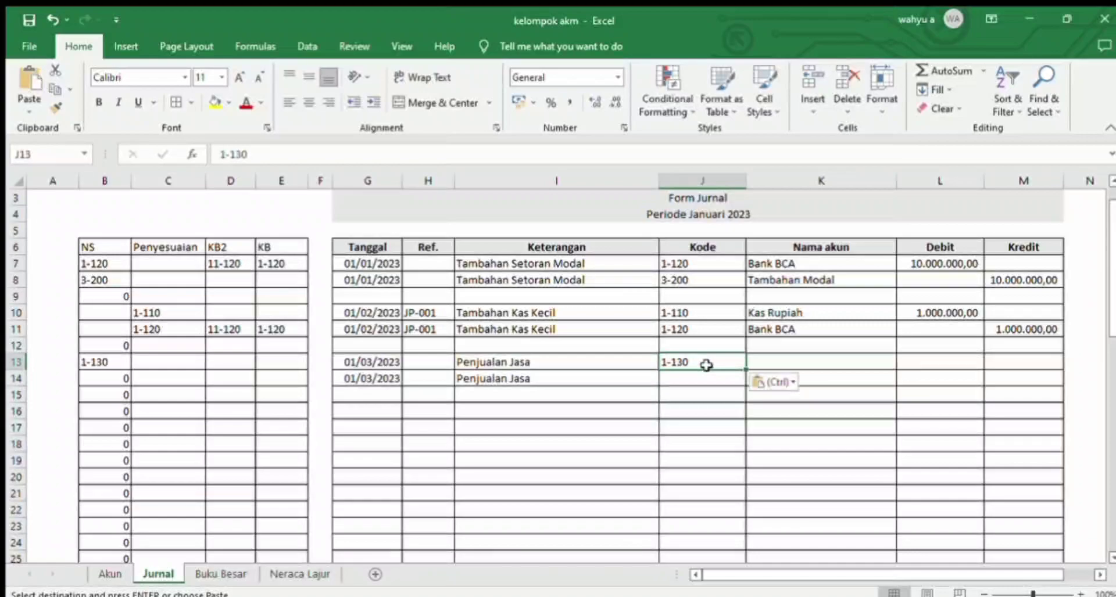
# Step: Copy the account name Piutang Usaha from the Akun sheet into Nama akun cell K13 of the Jurnal sheet
pyautogui.click(108, 574)
pyautogui.click(191, 268)
pyautogui.hotkey('ctrl', 'c')
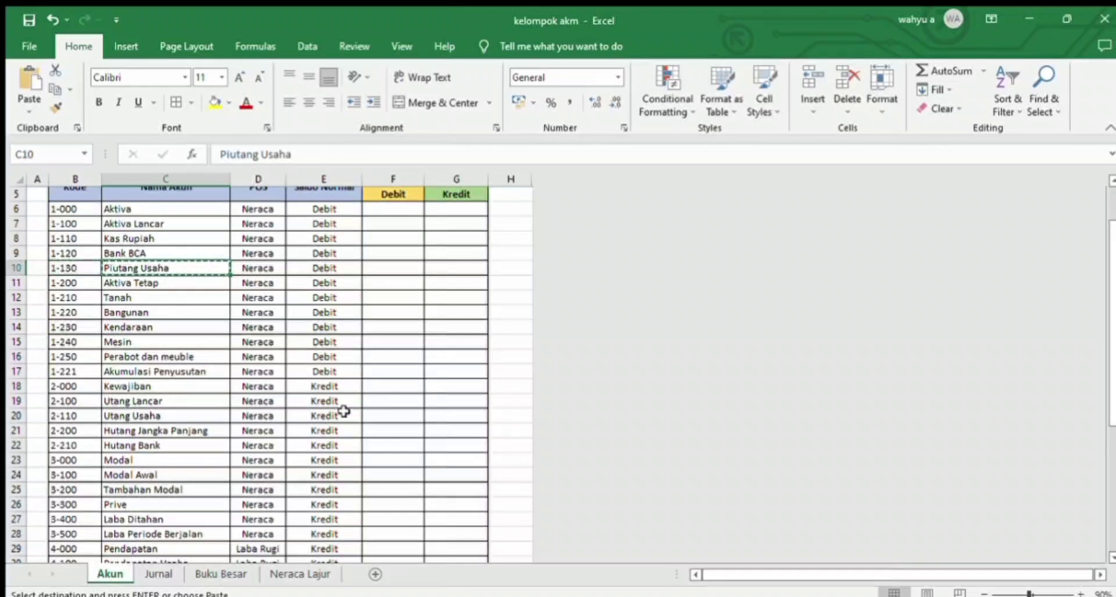
pyautogui.click(158, 573)
pyautogui.press('Right')
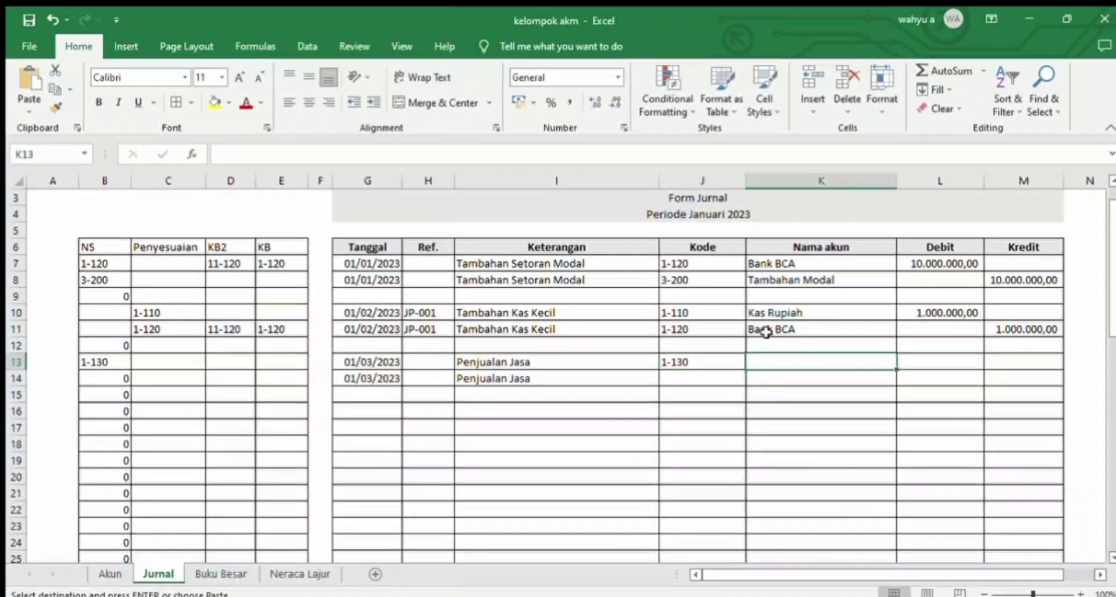
pyautogui.hotkey('ctrl', 'v')
# Step: Copy code 4-100 with its name Pendapatan Usaha from the Akun sheet into J14:K14 of the Jurnal sheet
pyautogui.click(718, 379)
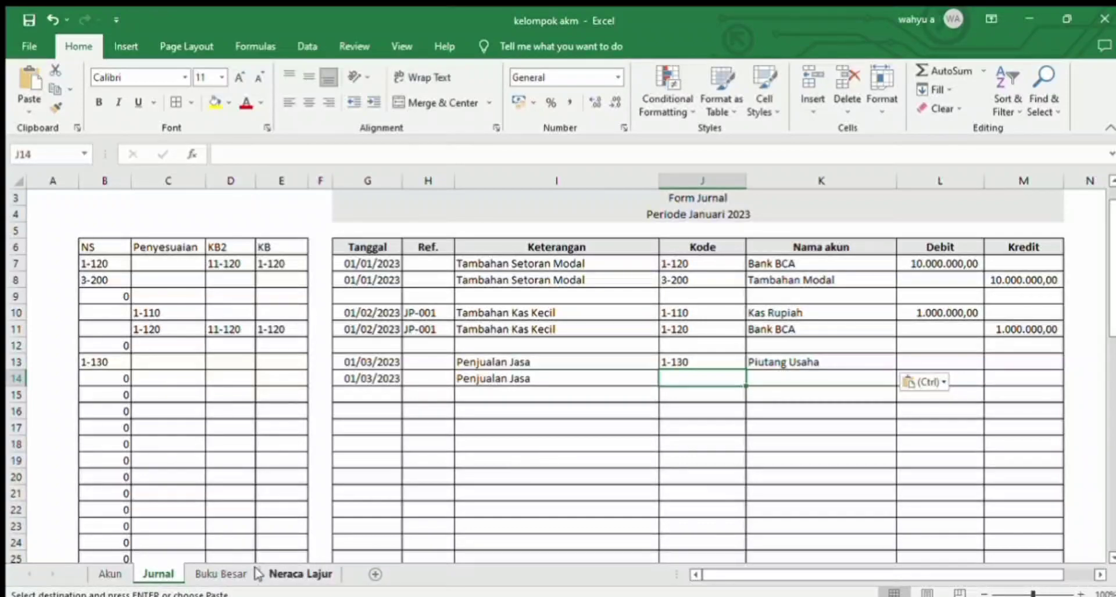
pyautogui.click(112, 576)
pyautogui.press('Down')
pyautogui.press('Down')
pyautogui.press('Down')
pyautogui.press('Down')
pyautogui.press('Down')
pyautogui.press('Down')
pyautogui.press('Down')
pyautogui.press('Down')
pyautogui.press('Down')
pyautogui.press('Down')
pyautogui.press('Down')
pyautogui.press('Down')
pyautogui.press('Down')
pyautogui.press('Down')
pyautogui.press('Down')
pyautogui.press('Down')
pyautogui.press('Down')
pyautogui.press('Down')
pyautogui.press('Down')
pyautogui.press('Down')
pyautogui.press('Down')
pyautogui.press('Down')
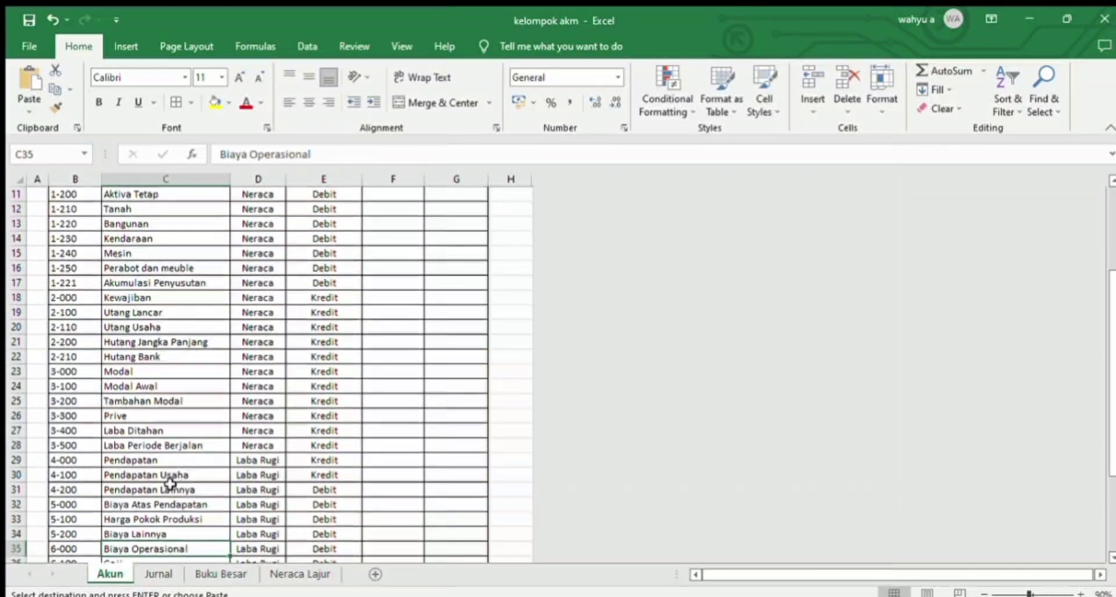
pyautogui.click(160, 459)
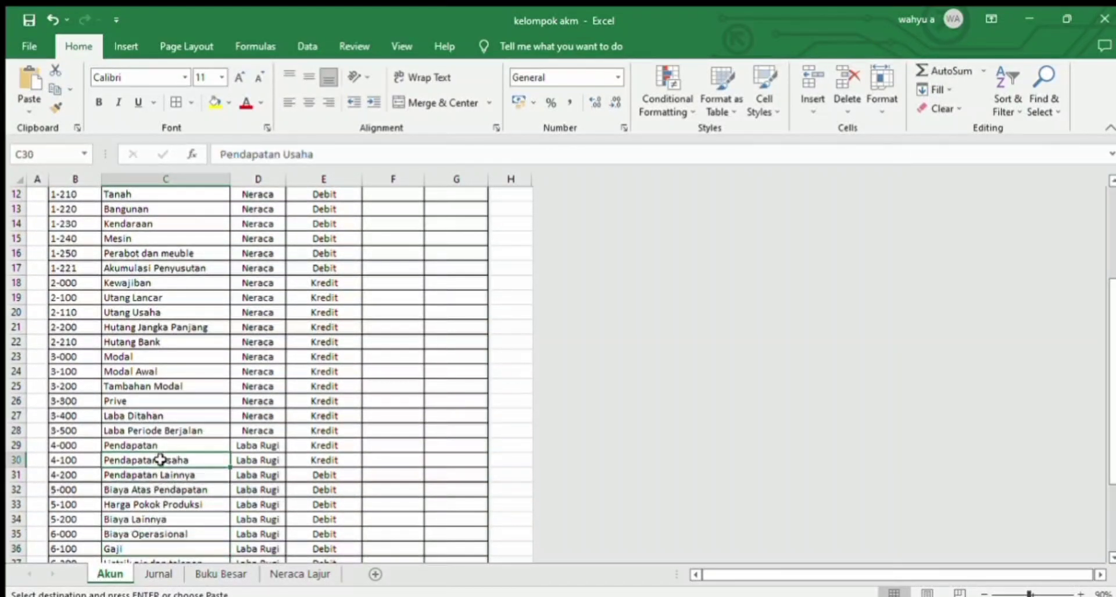
pyautogui.click(85, 461)
pyautogui.hotkey('ctrl', 'c')
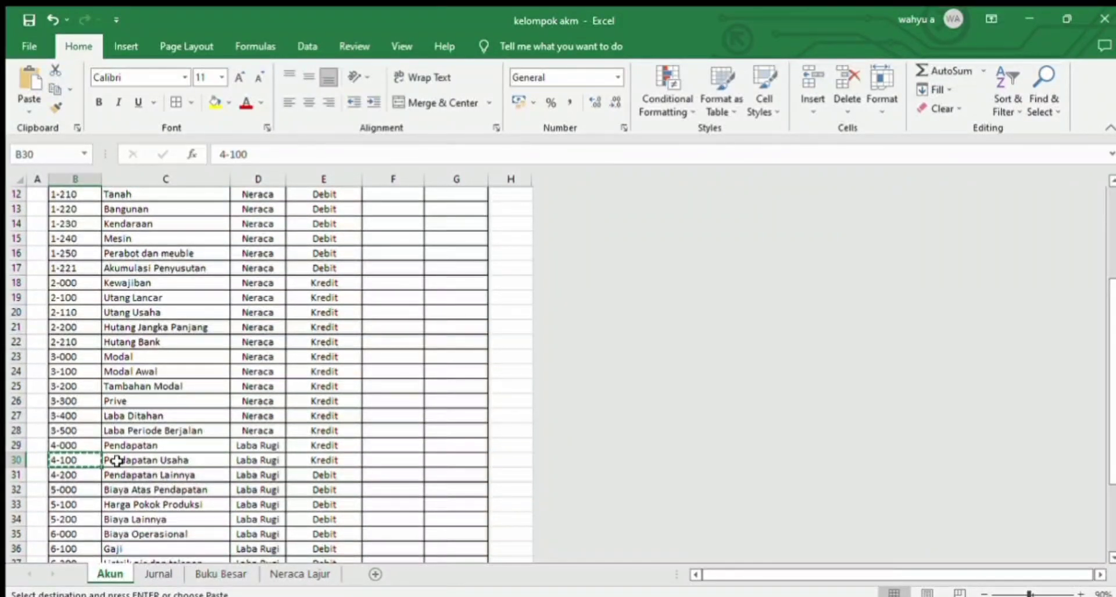
pyautogui.moveTo(112, 460); pyautogui.dragTo(92, 460)
pyautogui.hotkey('ctrl', 'c')
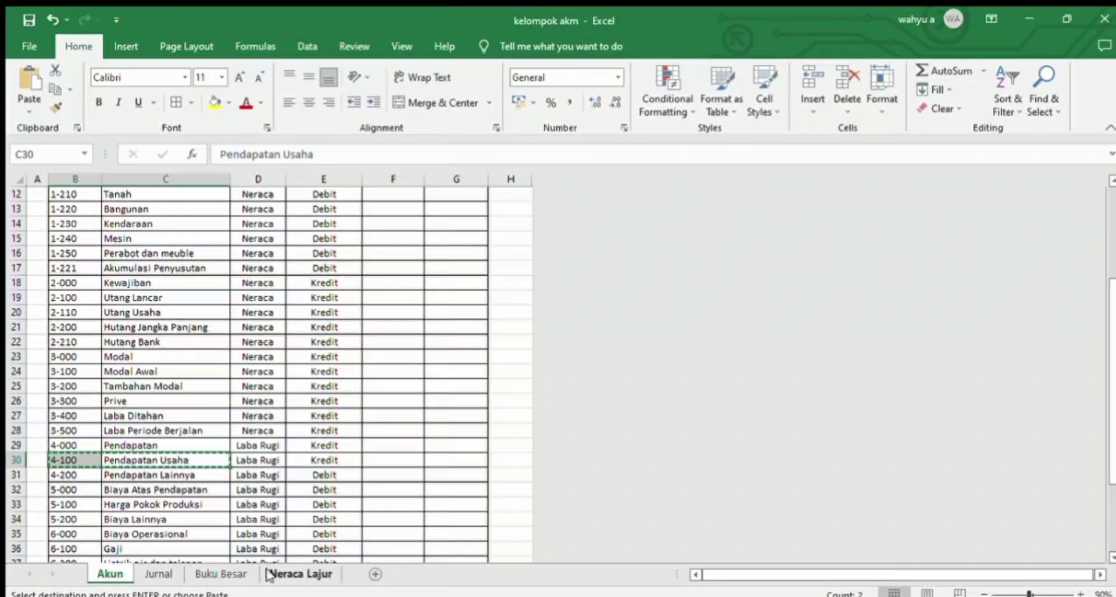
pyautogui.click(157, 574)
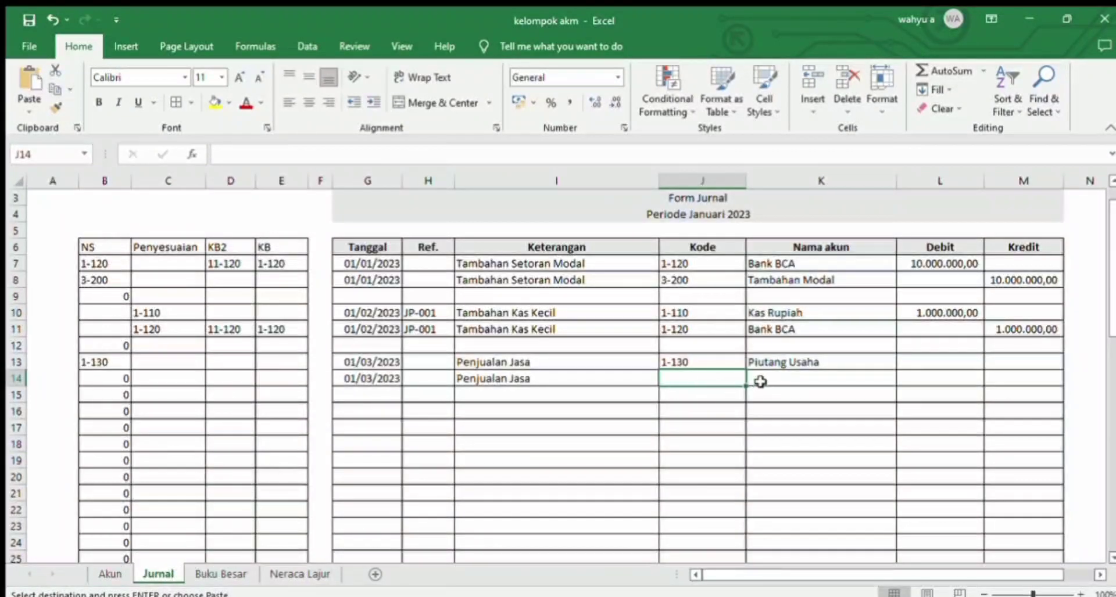
pyautogui.moveTo(757, 381); pyautogui.dragTo(730, 381)
pyautogui.hotkey('ctrl', 'v')
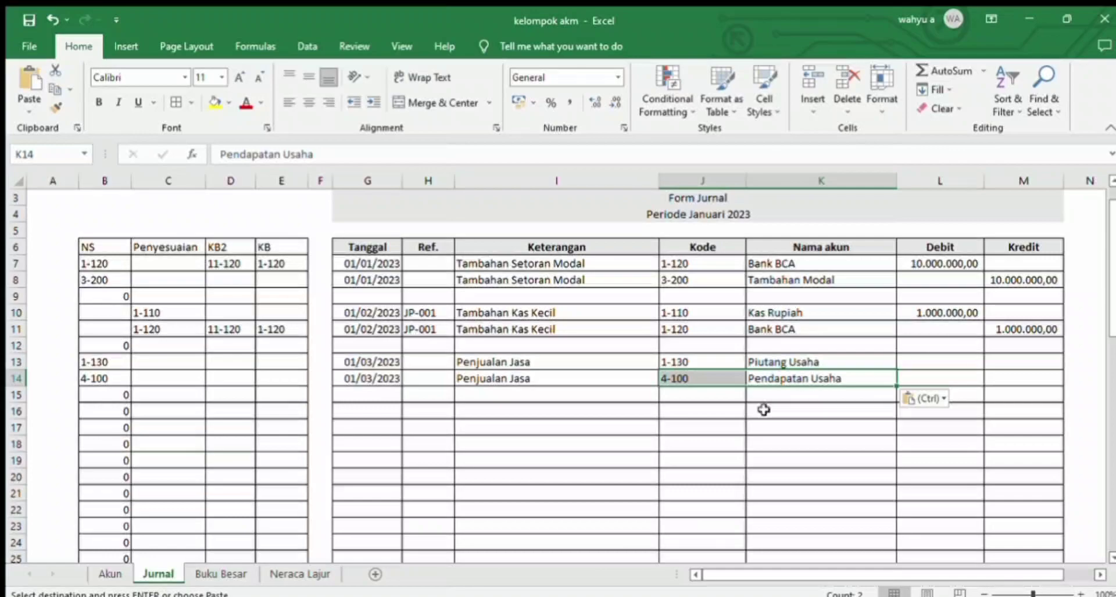
# Step: Enter 1000000 as the Debit in L13, copy it to the Kredit cell M14, and check the Neraca Lajur sheet
pyautogui.click(917, 359)
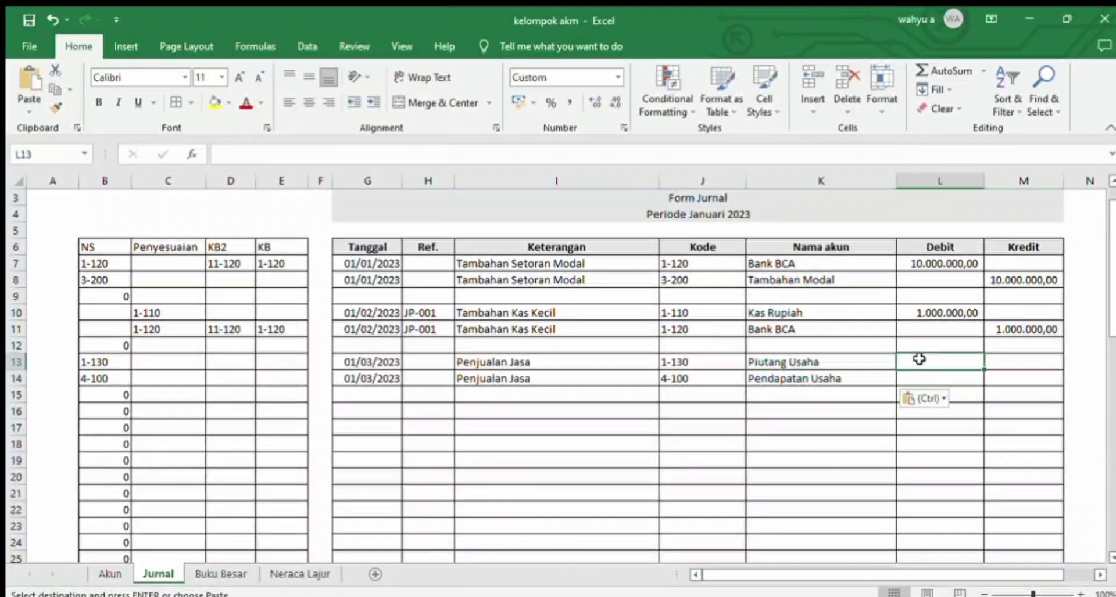
pyautogui.write('1000000')
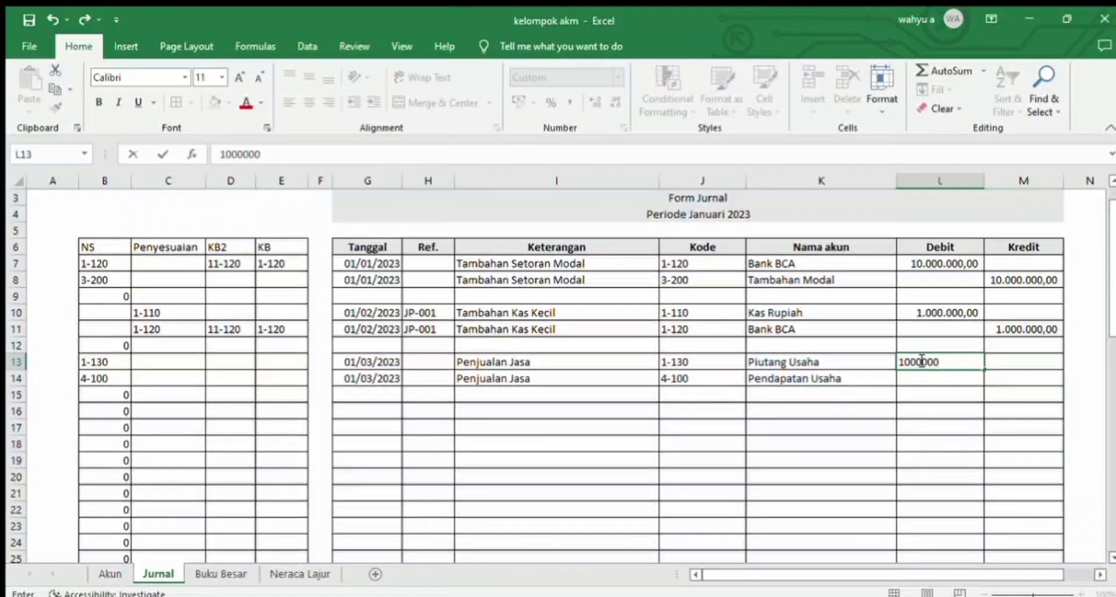
pyautogui.press('Return')
pyautogui.click(918, 359)
pyautogui.hotkey('ctrl', 'c')
pyautogui.press('Down')
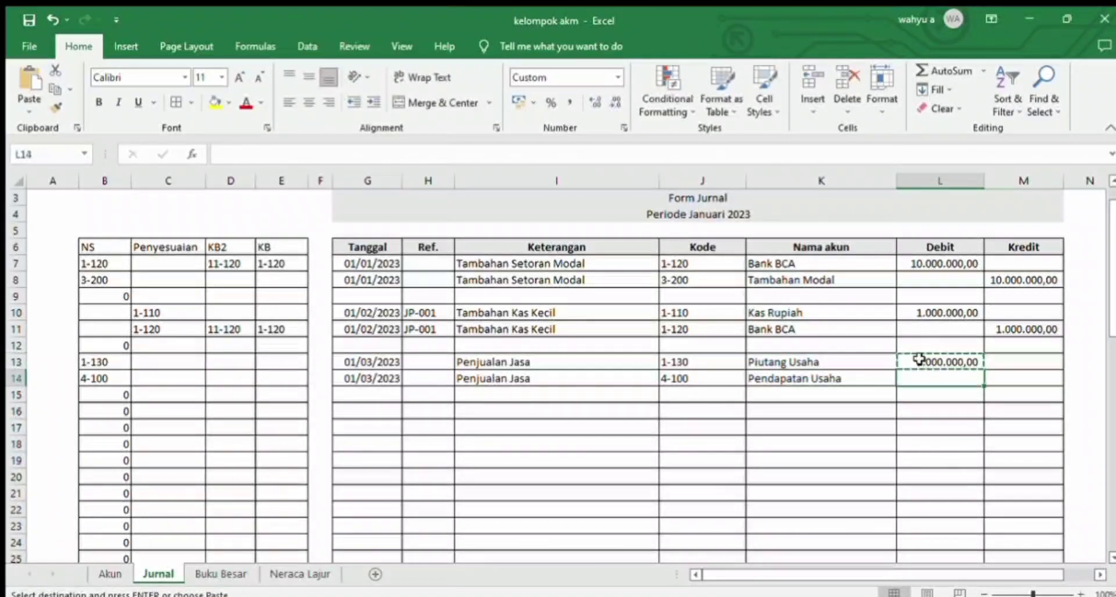
pyautogui.press('Right')
pyautogui.hotkey('ctrl', 'v')
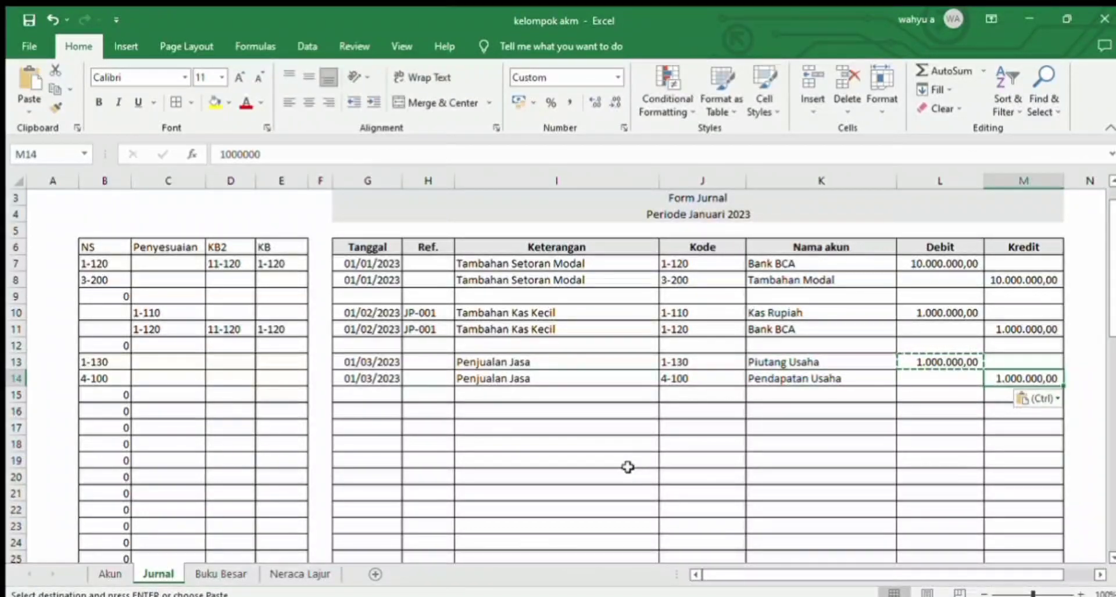
pyautogui.click(300, 574)
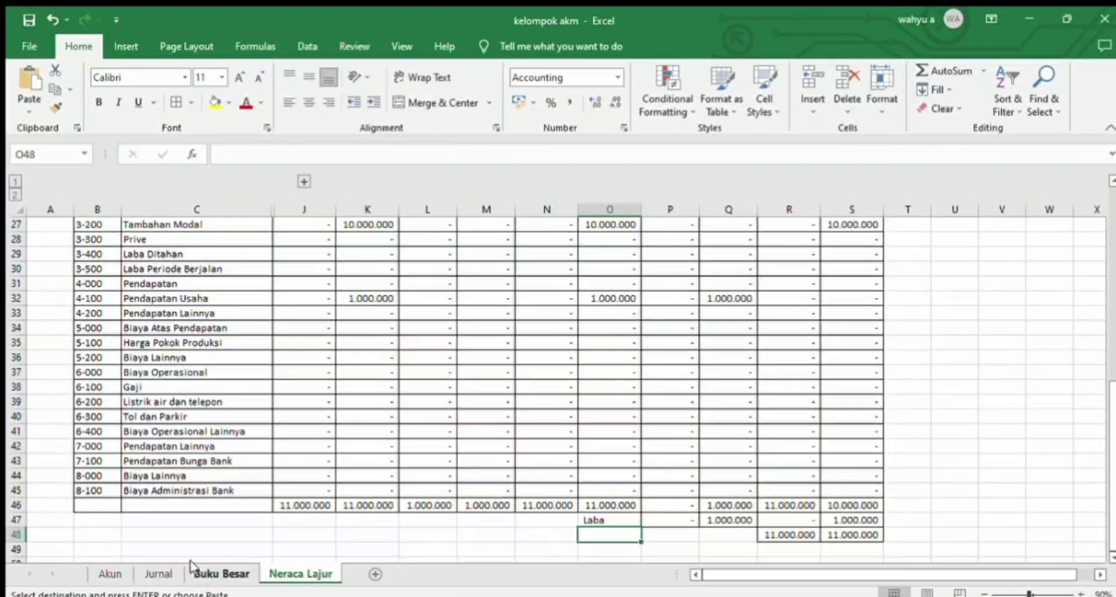
pyautogui.click(141, 572)
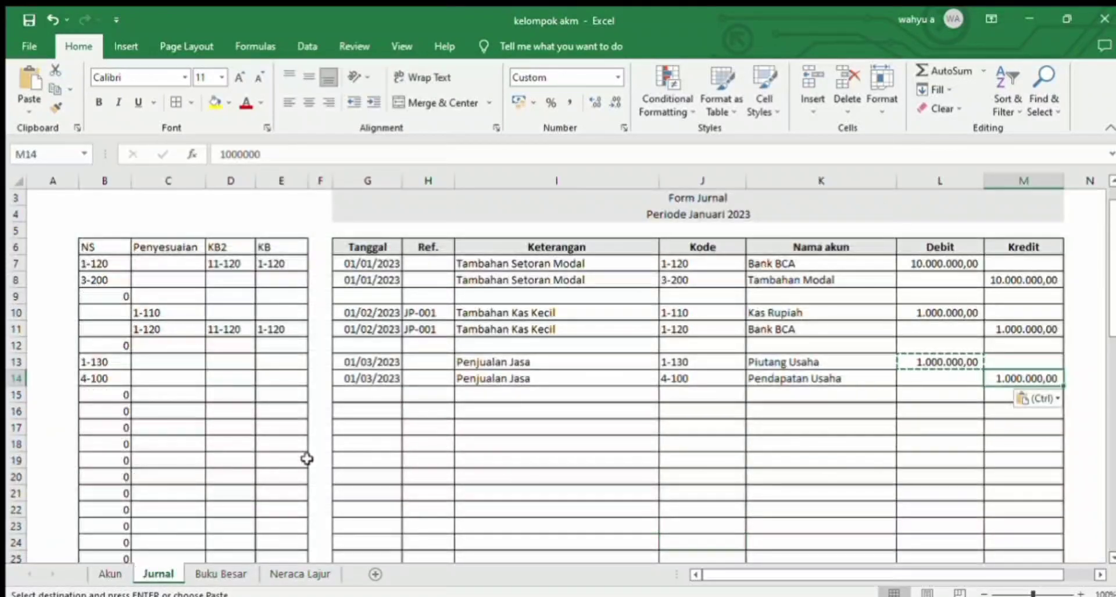
# Step: Date a new Jurnal entry 01/04/2023 in G16 and copy that date to G17
pyautogui.click(370, 410)
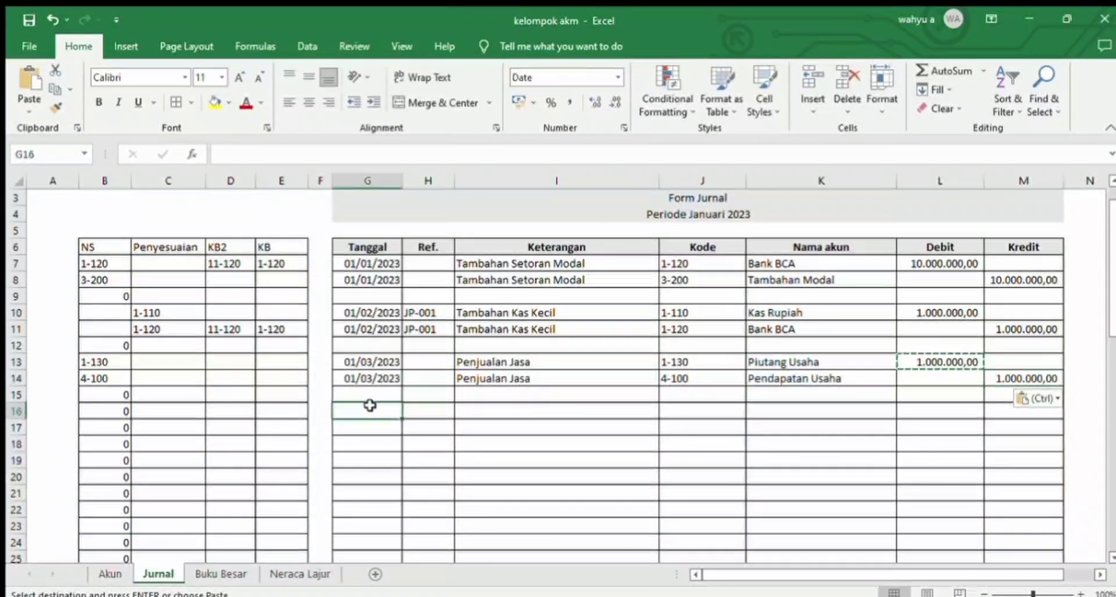
pyautogui.write('01/0')
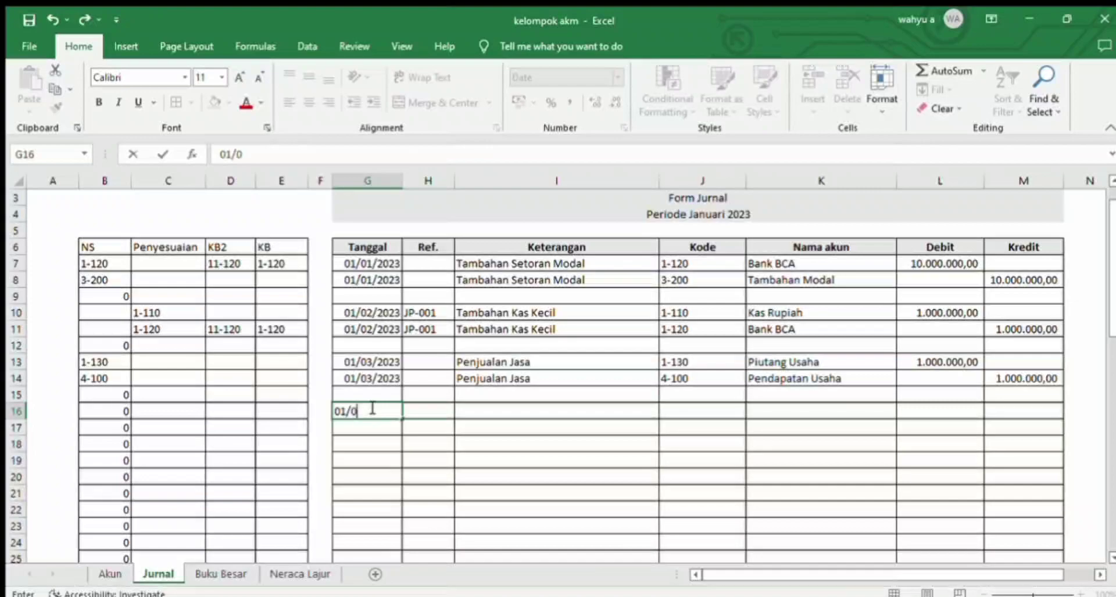
pyautogui.write('4/2023')
pyautogui.press('Return')
pyautogui.click(369, 408)
pyautogui.hotkey('ctrl', 'c')
pyautogui.press('Down')
pyautogui.hotkey('ctrl', 'v')
# Step: Enter the Keterangan "Biaya-biaya" in I16 and copy it to I17 for the entry's second line
pyautogui.press('Right')
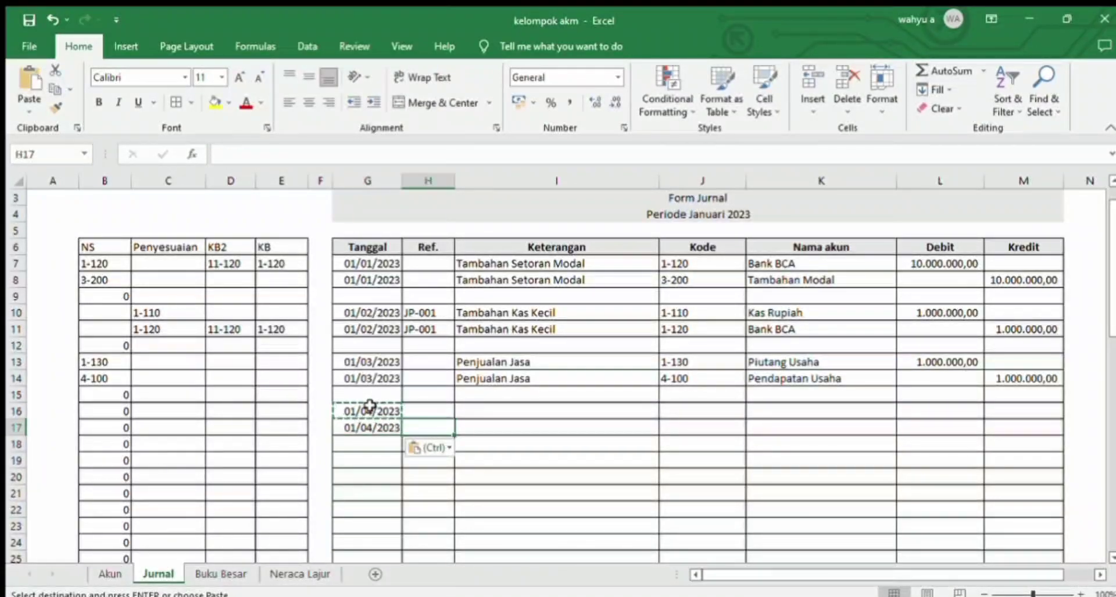
pyautogui.press('Up')
pyautogui.press('Right')
pyautogui.write('Biaya')
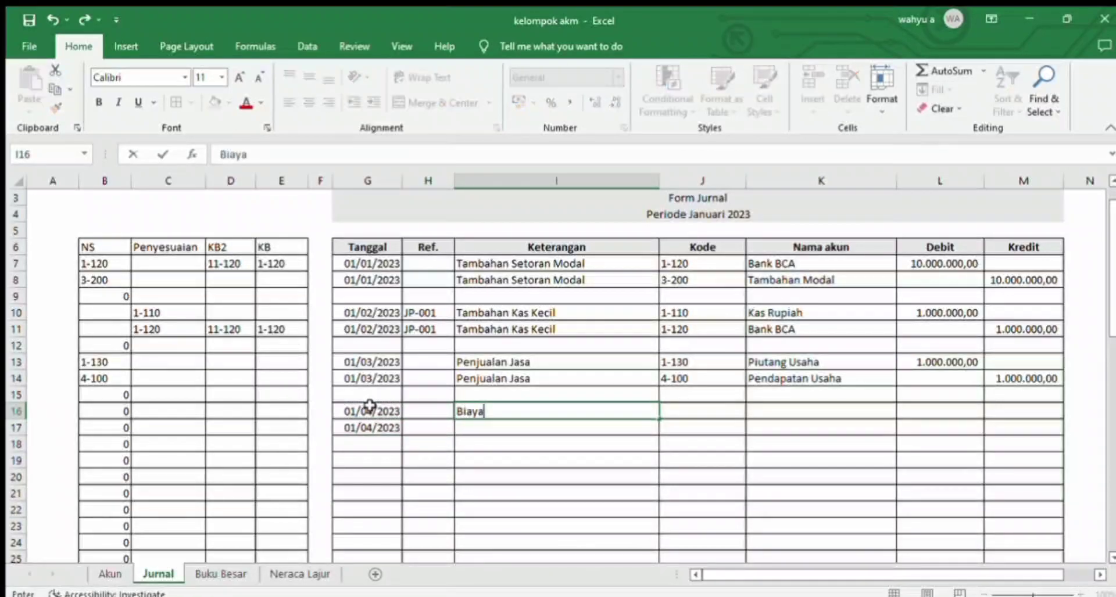
pyautogui.write('-biay')
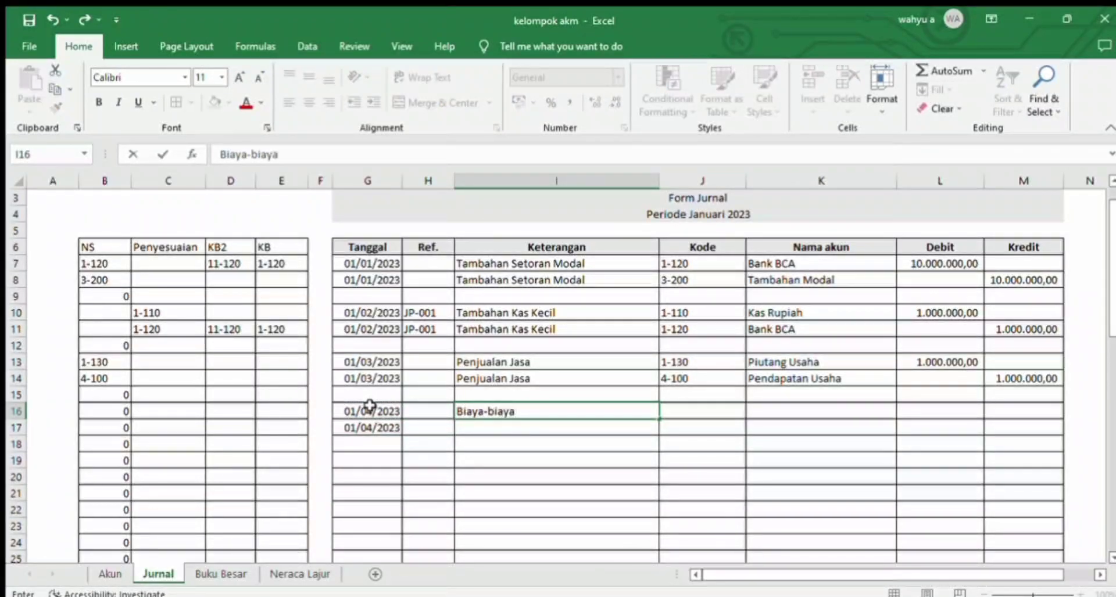
pyautogui.write('a')
pyautogui.hotkey('ctrl', 'Return')
pyautogui.hotkey('ctrl', 'c')
pyautogui.press('Down')
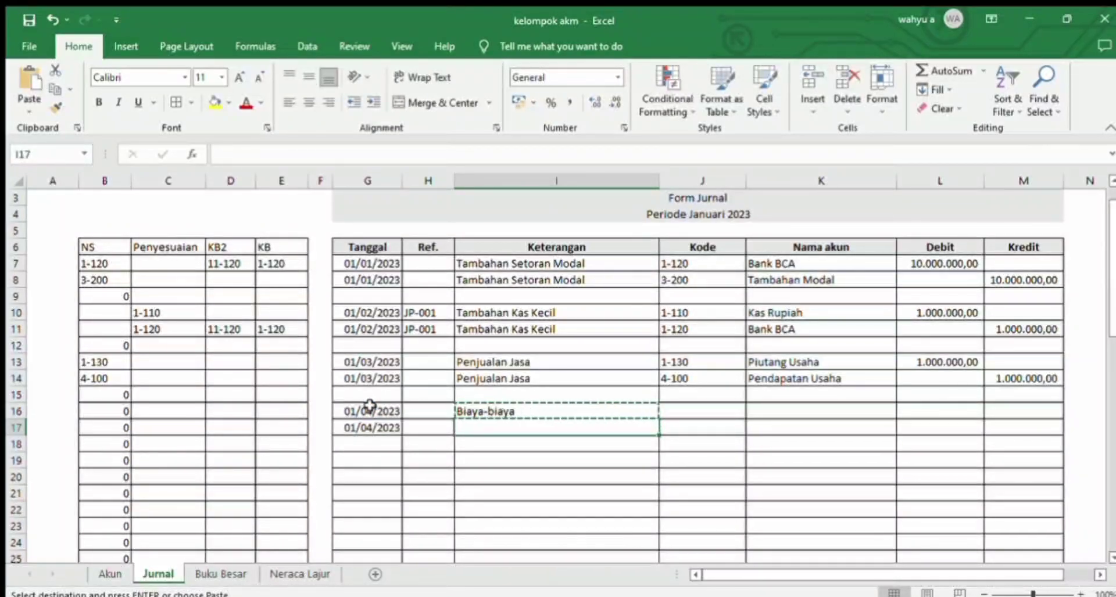
pyautogui.hotkey('ctrl', 'v')
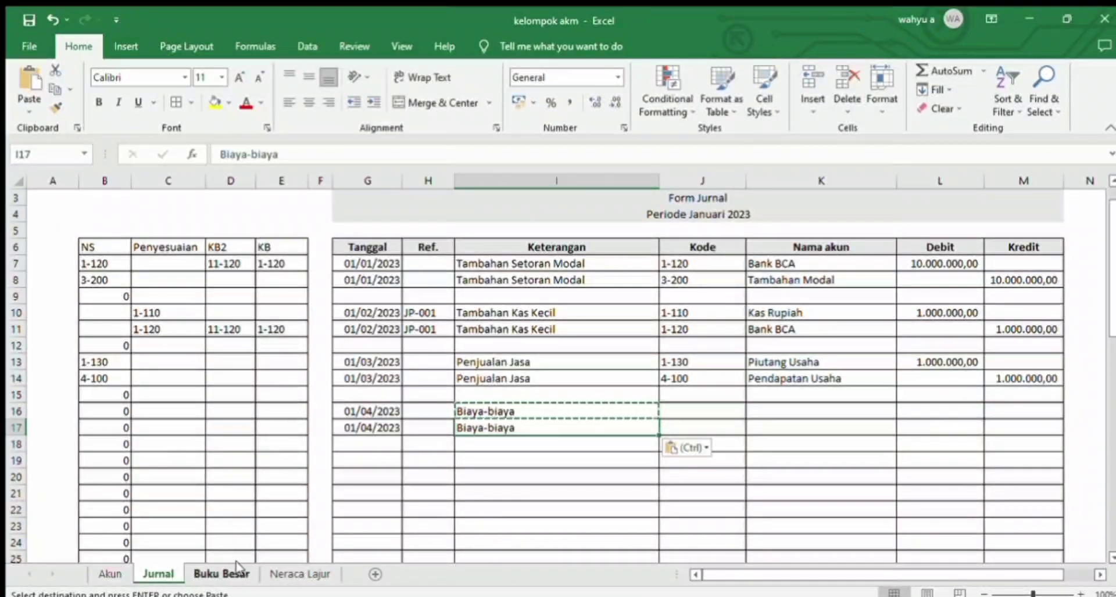
# Step: Copy code 6-100 with its name Gaji from the Akun sheet into J16:K16 of the Jurnal sheet
pyautogui.click(110, 574)
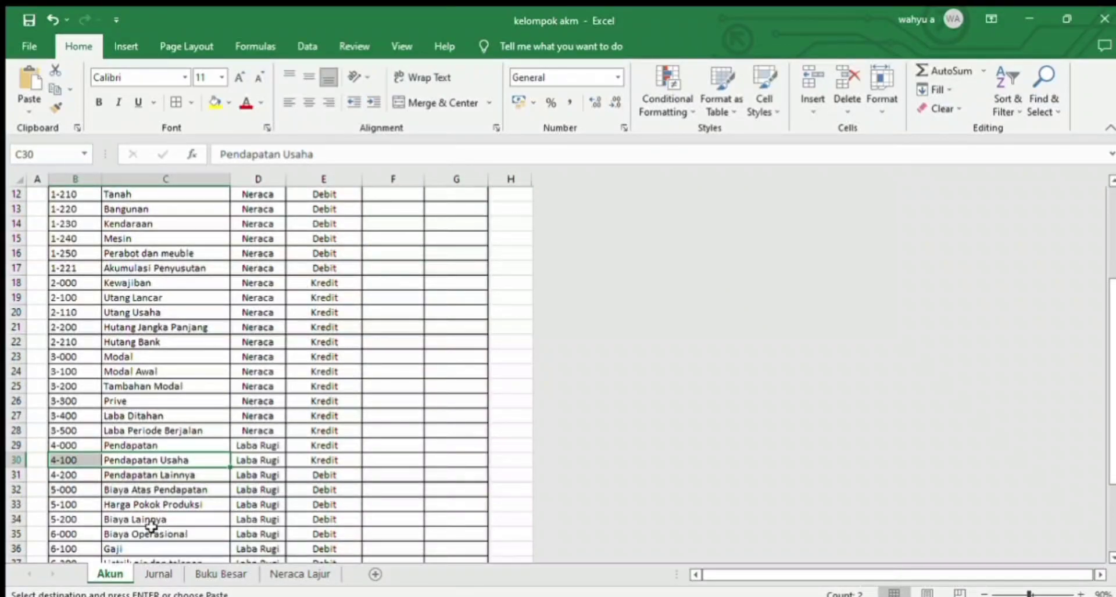
pyautogui.click(120, 547)
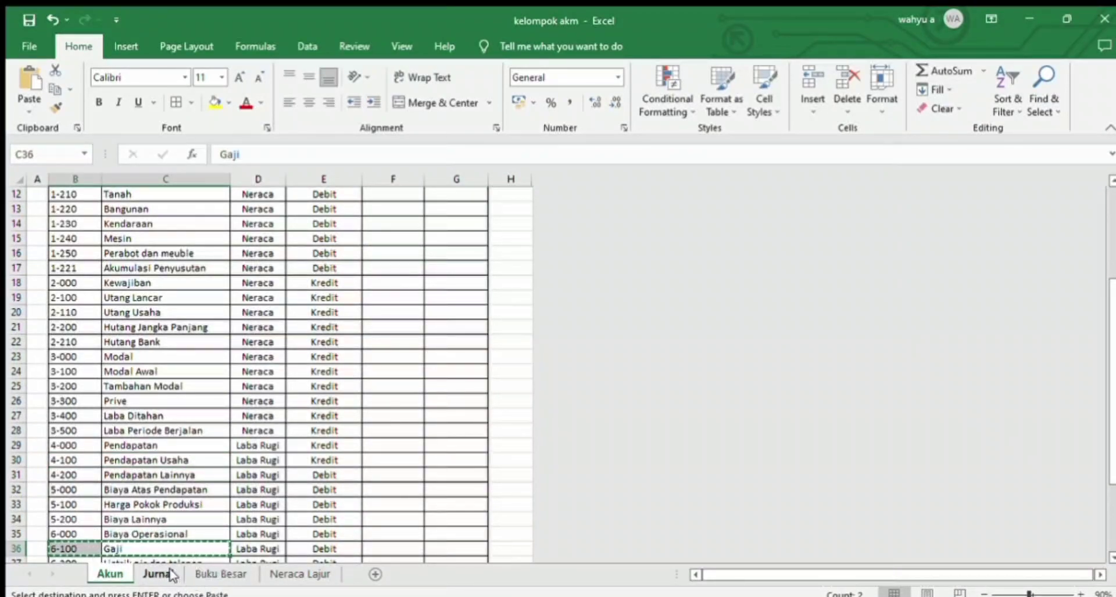
pyautogui.click(158, 574)
pyautogui.click(684, 410)
pyautogui.hotkey('ctrl', 'v')
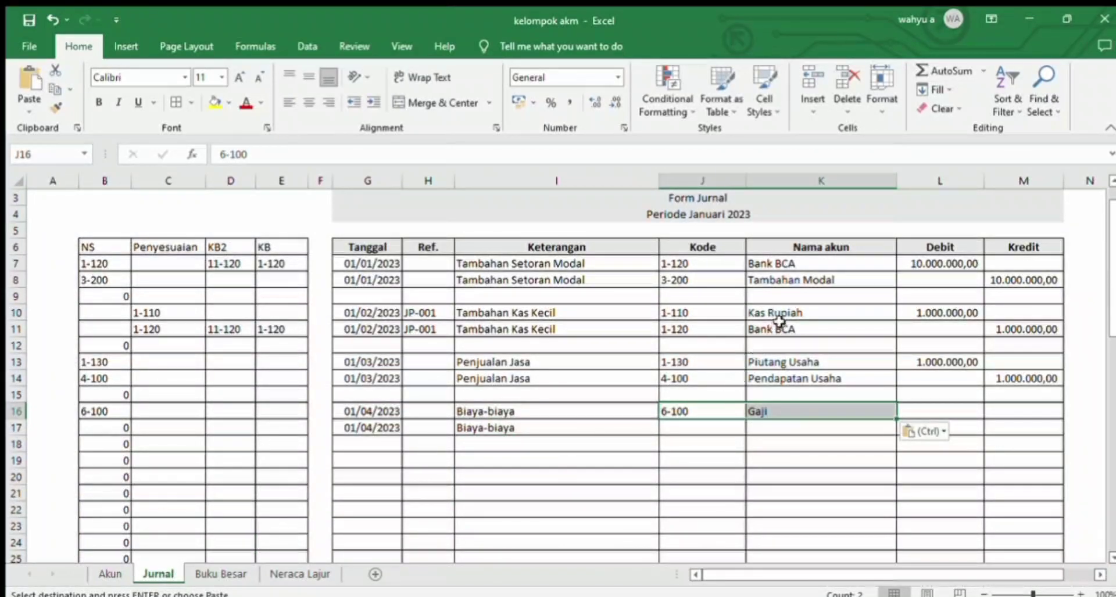
# Step: Copy the 1-120 Bank BCA code and account name from J11:K11 into J17:K17
pyautogui.moveTo(778, 330); pyautogui.dragTo(727, 327)
pyautogui.hotkey('ctrl', 'c')
pyautogui.moveTo(775, 428); pyautogui.dragTo(714, 425)
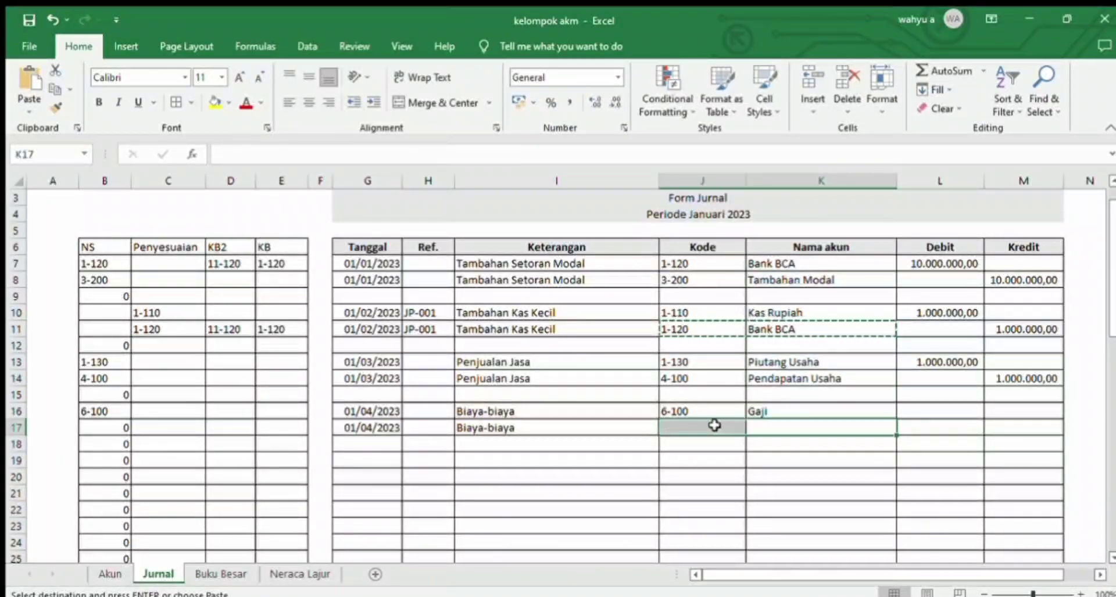
pyautogui.hotkey('ctrl', 'v')
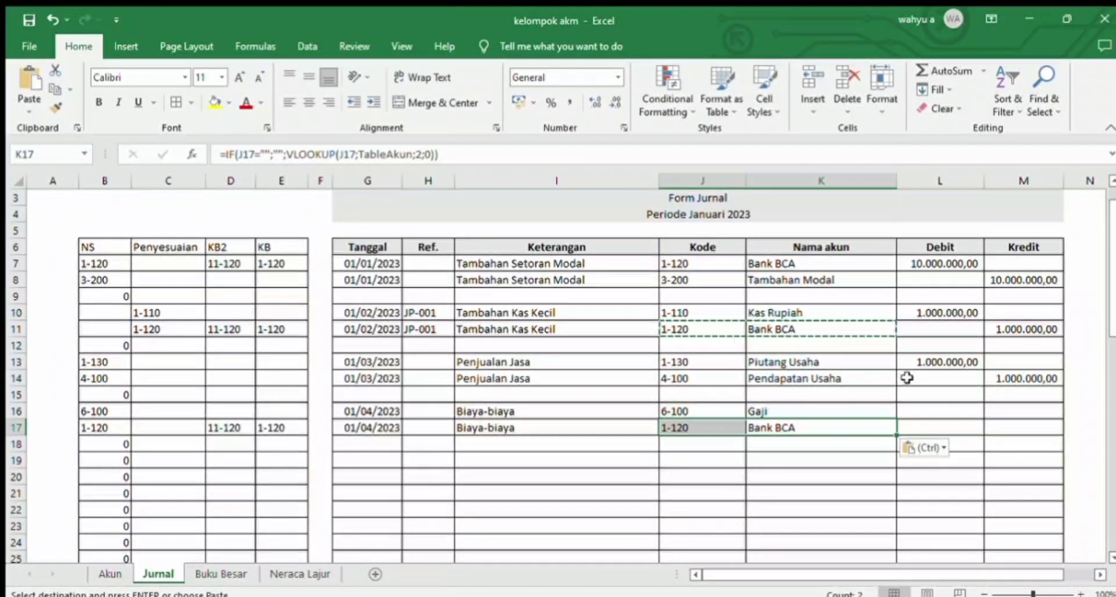
# Step: Enter 7000000 as the Debit amount for Gaji in L16
pyautogui.click(924, 410)
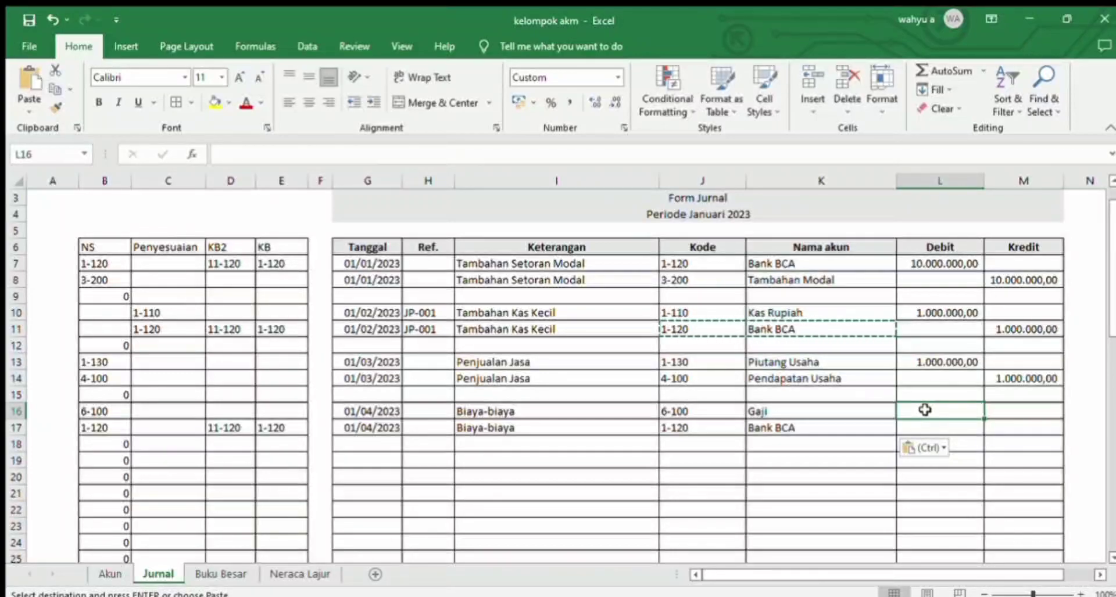
pyautogui.write('7000000')
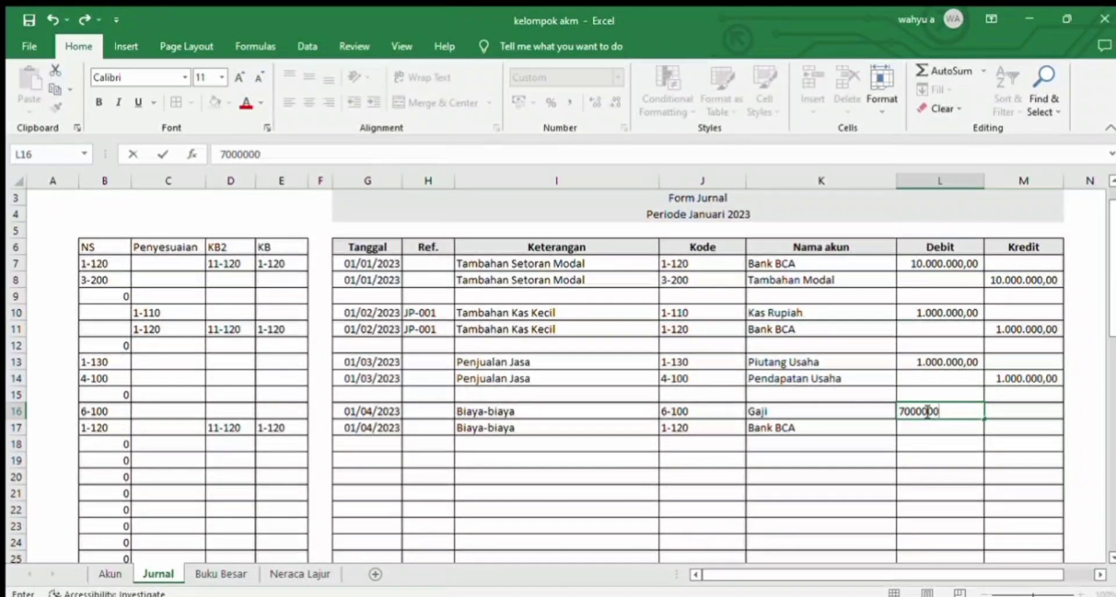
pyautogui.press('Return')
# Step: Correct the Gaji Debit amount in L16 to 700000
pyautogui.click(927, 409)
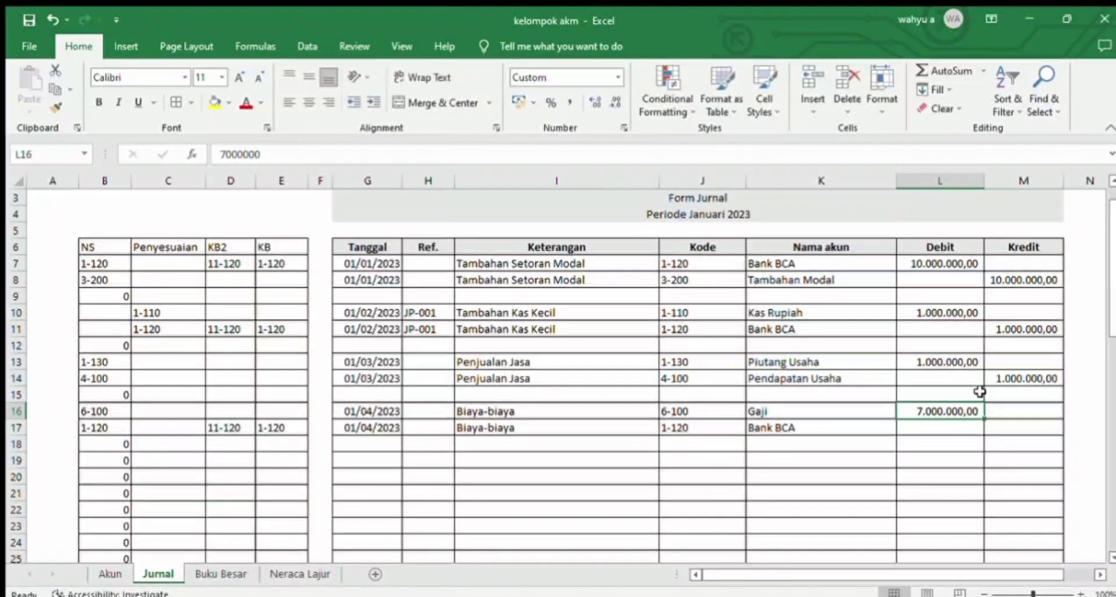
pyautogui.press('BackSpace')
pyautogui.write('700000')
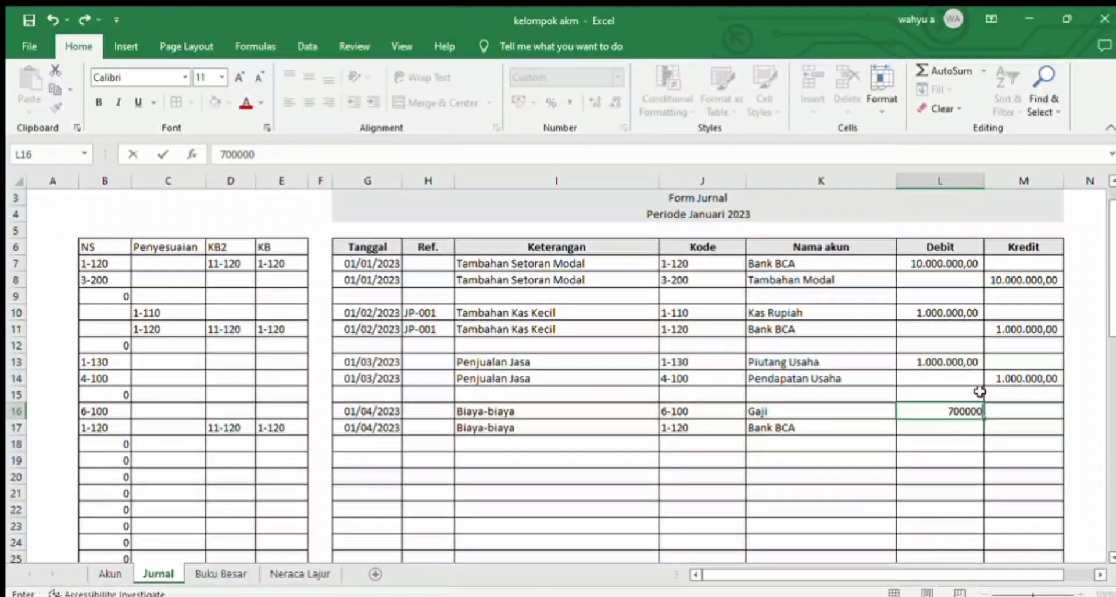
pyautogui.press('Return')
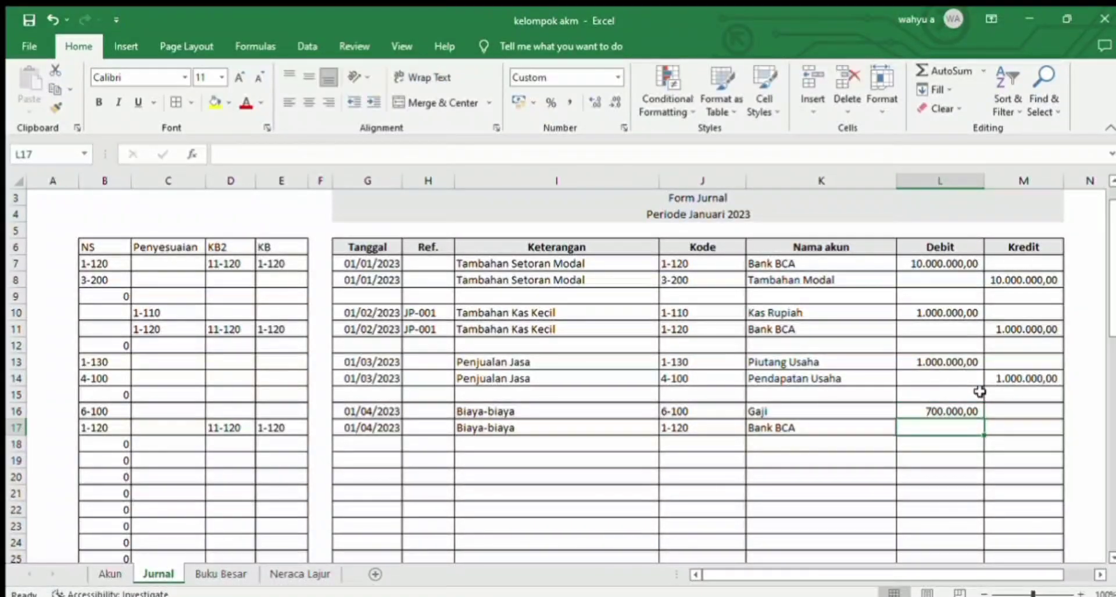
# Step: Copy the Gaji Debit amount into the Bank BCA Kredit cell M17 and check the Laba/Rugi label in the Neraca Lajur sheet
pyautogui.click(953, 411)
pyautogui.hotkey('ctrl', 'c')
pyautogui.press('Down')
pyautogui.press('Right')
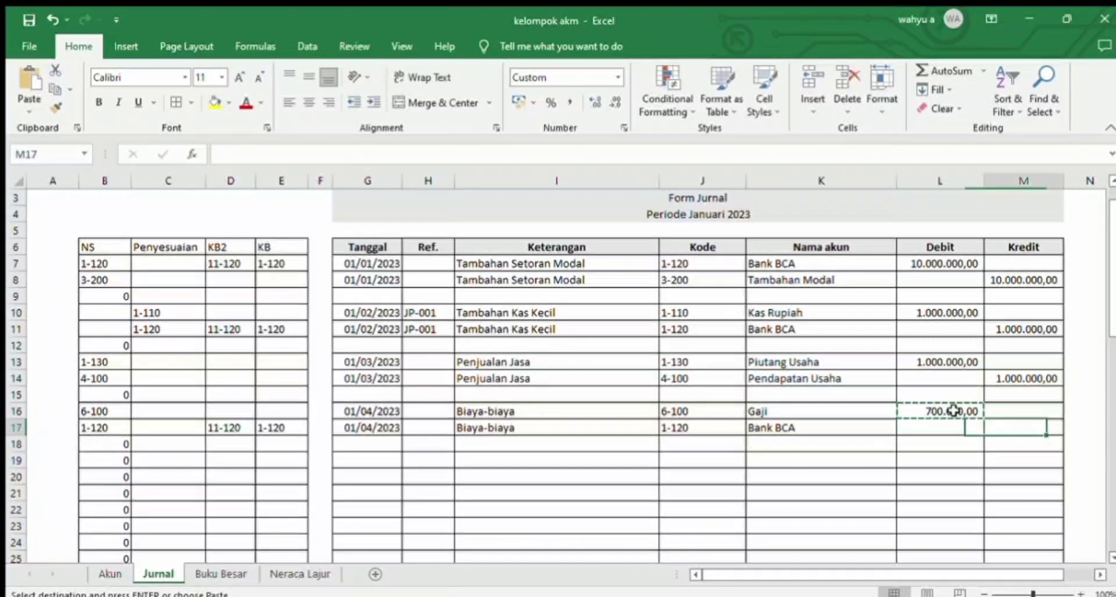
pyautogui.hotkey('ctrl', 'v')
pyautogui.click(300, 574)
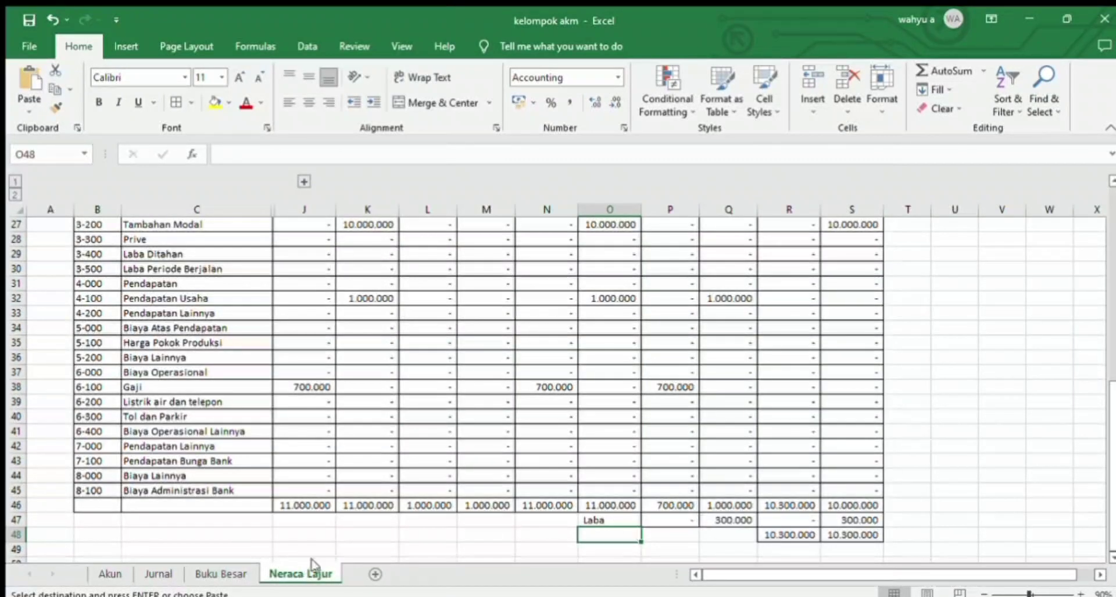
# Step: In the Jurnal sheet, change the Gaji Debit in L16 to 1500000 and copy it into the Bank BCA Kredit cell M17
pyautogui.click(157, 574)
pyautogui.click(934, 410)
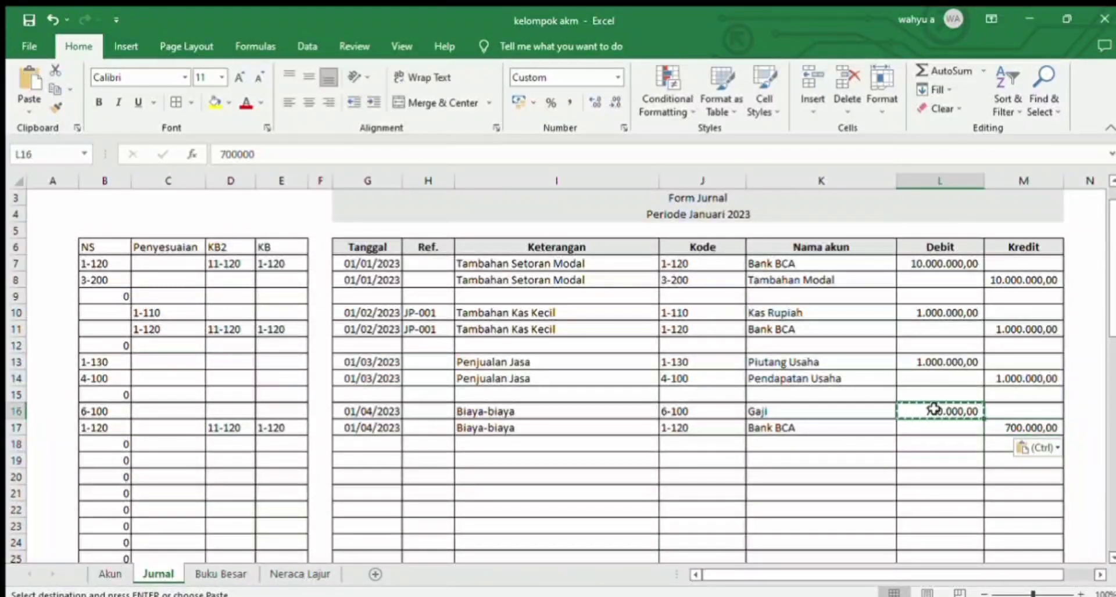
pyautogui.press('BackSpace')
pyautogui.write('150000')
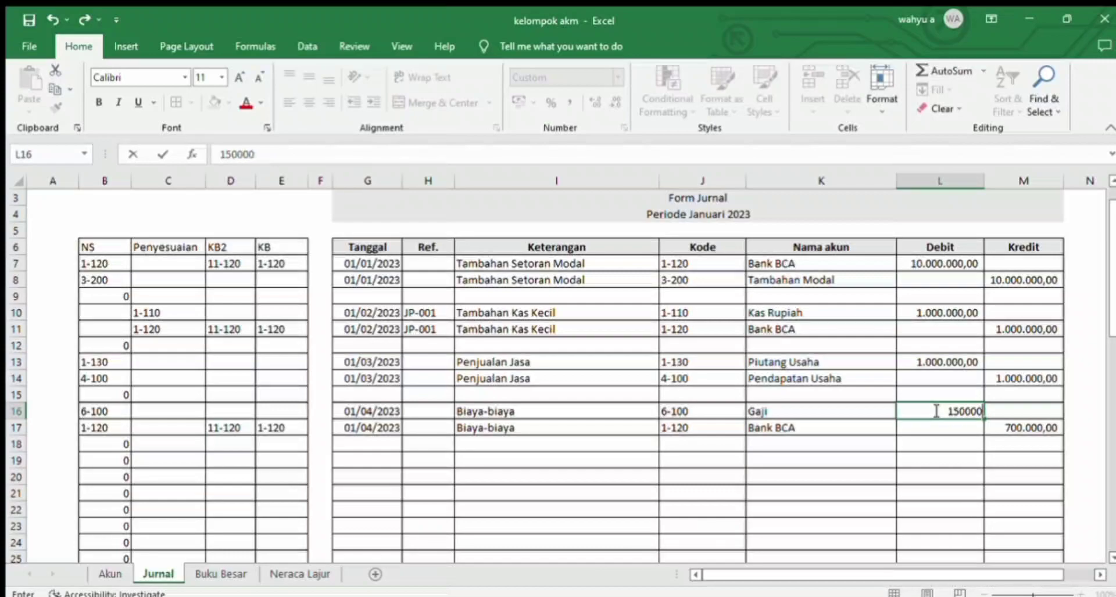
pyautogui.press('Return')
pyautogui.click(933, 410)
pyautogui.hotkey('ctrl', 'c')
pyautogui.press('Down')
pyautogui.press('Right')
pyautogui.hotkey('ctrl', 'v')
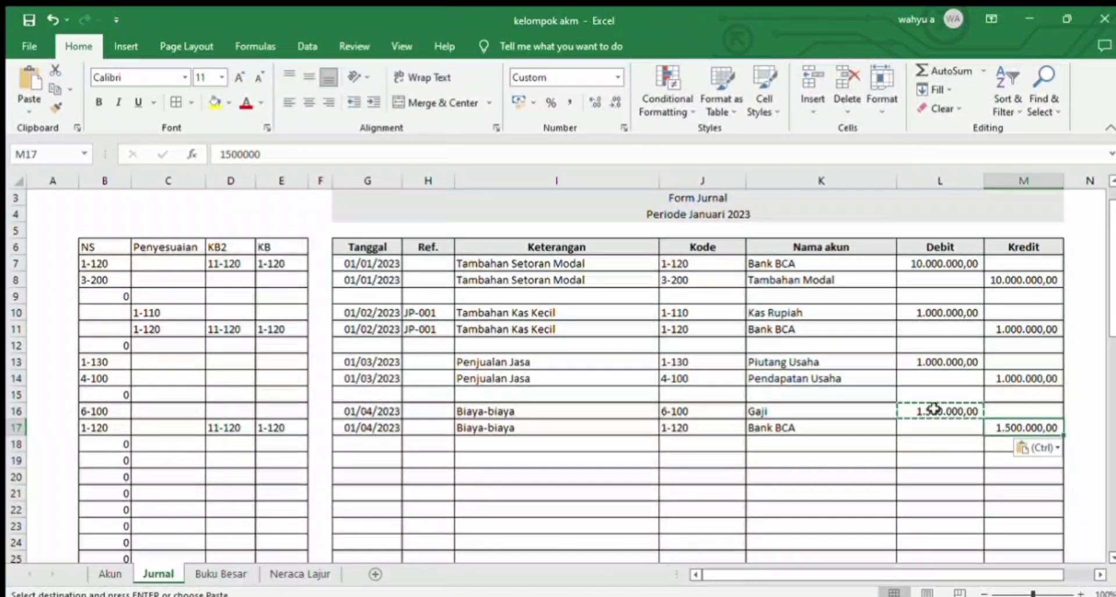
# Step: In the Neraca Lajur sheet, make the company name title bold and merge and center it across B2:S2
pyautogui.click(287, 577)
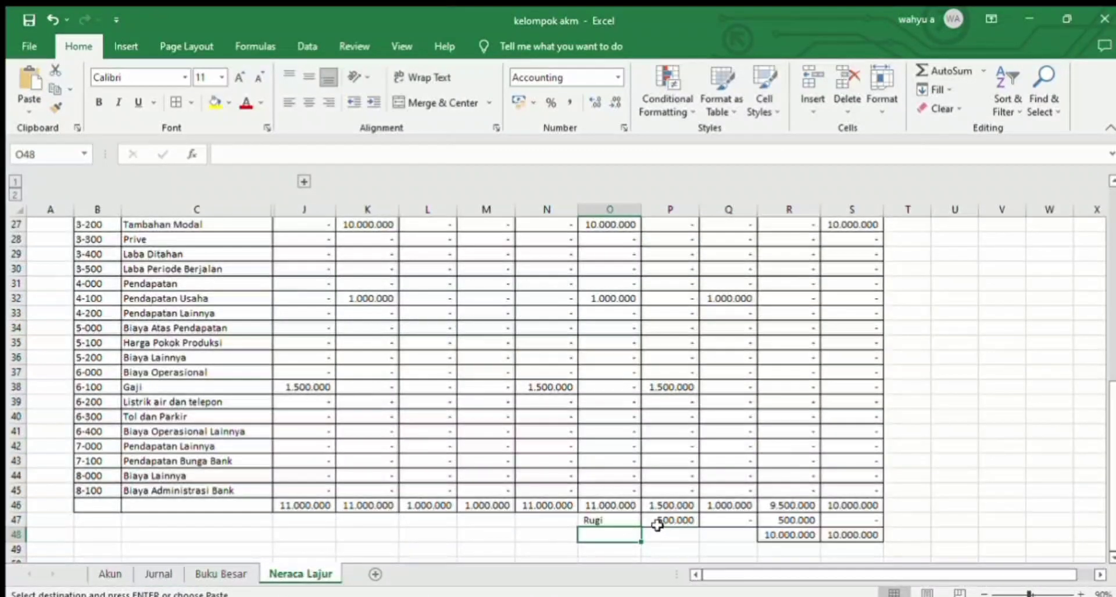
pyautogui.moveTo(1111, 513); pyautogui.dragTo(1112, 326)
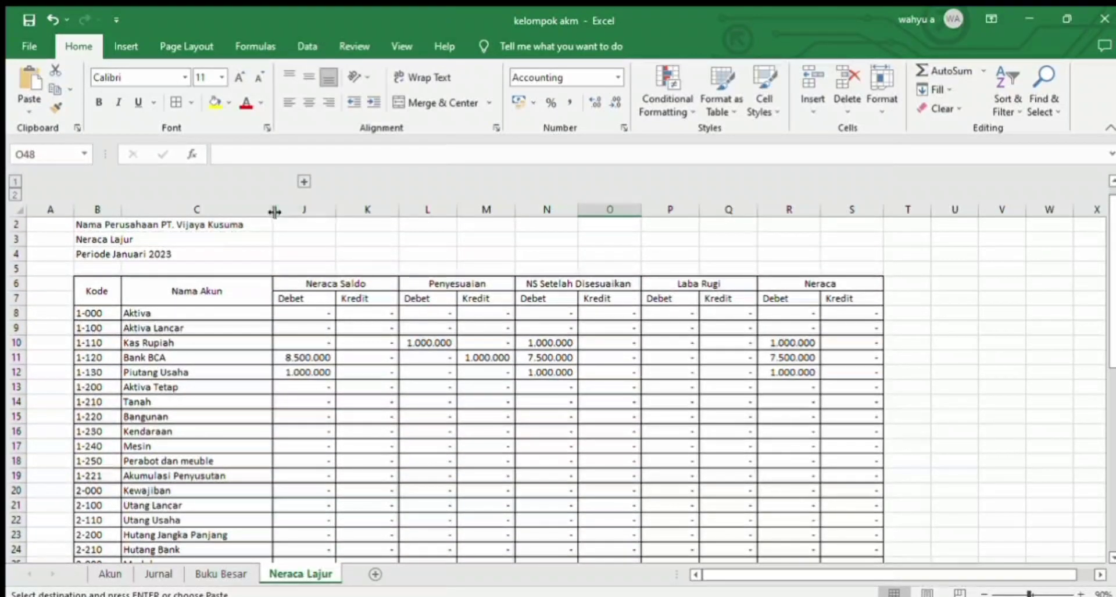
pyautogui.moveTo(235, 225); pyautogui.dragTo(839, 226)
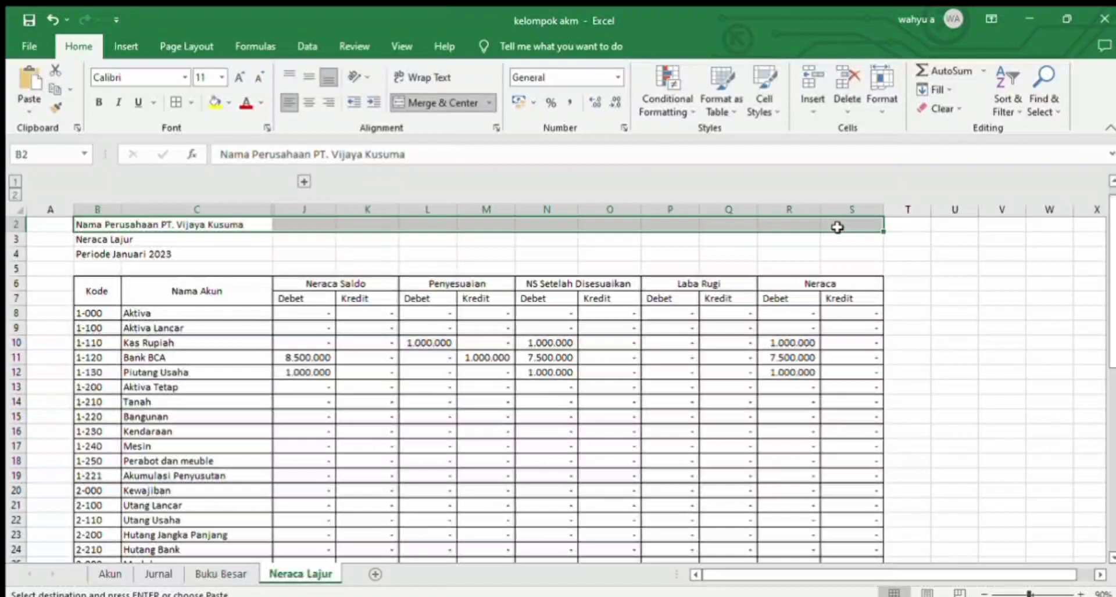
pyautogui.click(414, 97)
pyautogui.click(306, 75)
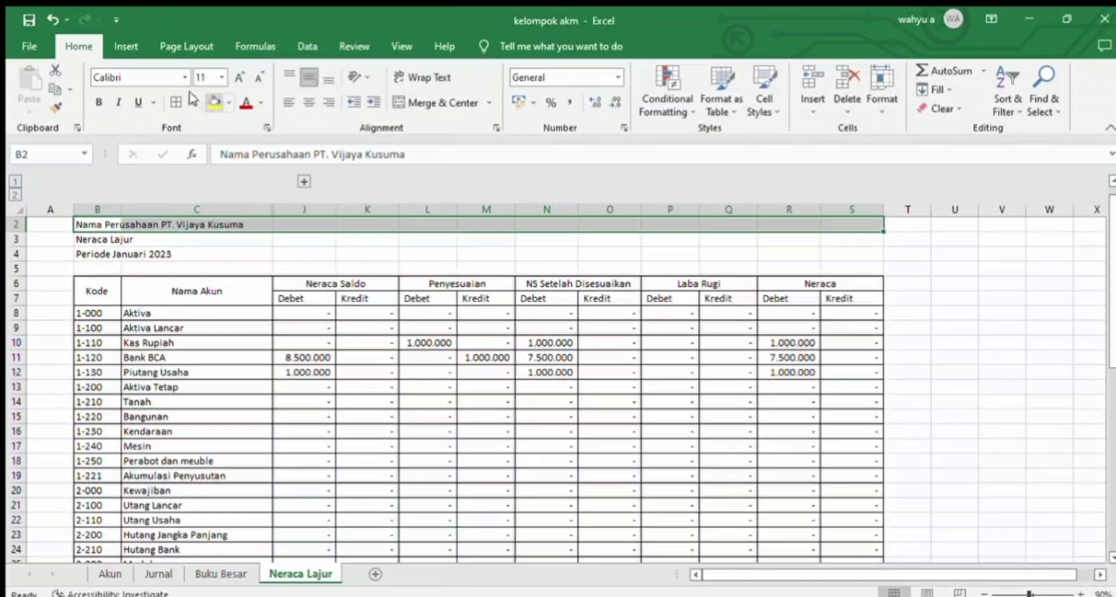
pyautogui.click(99, 102)
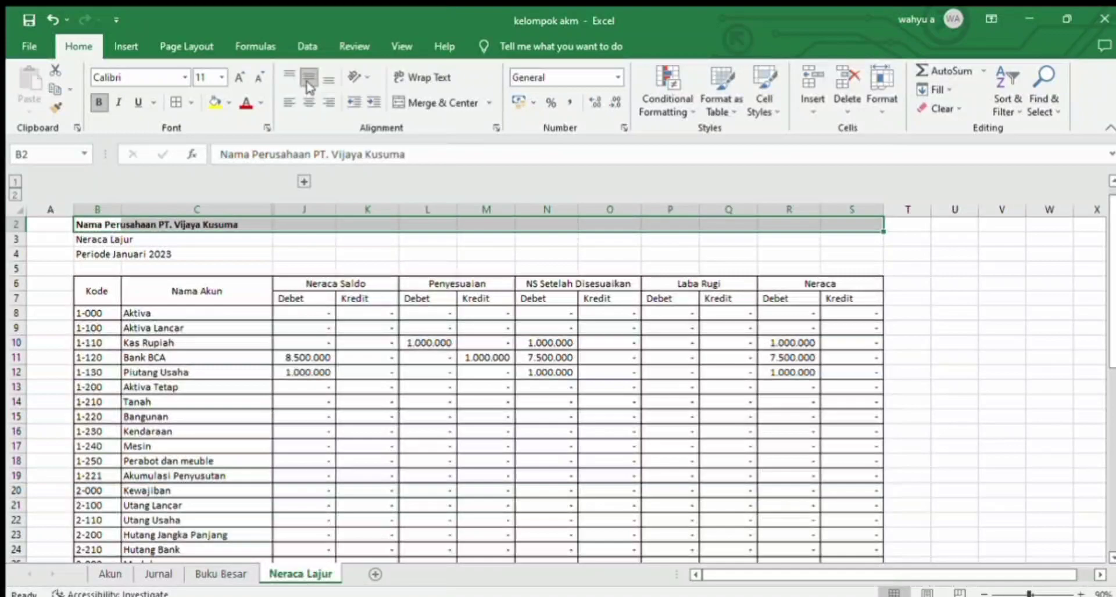
pyautogui.click(309, 101)
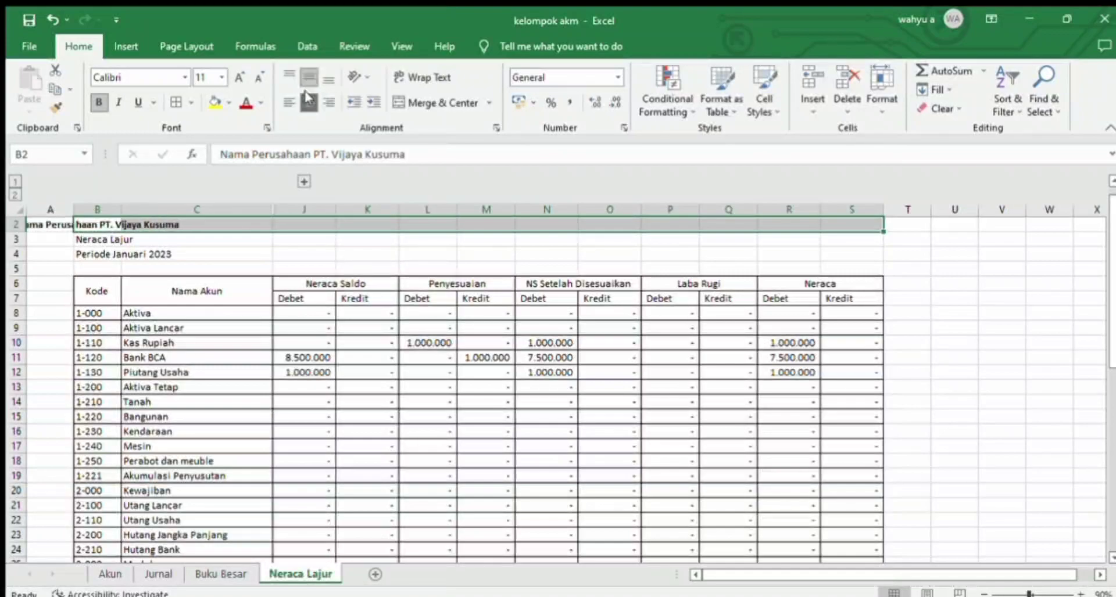
pyautogui.click(414, 103)
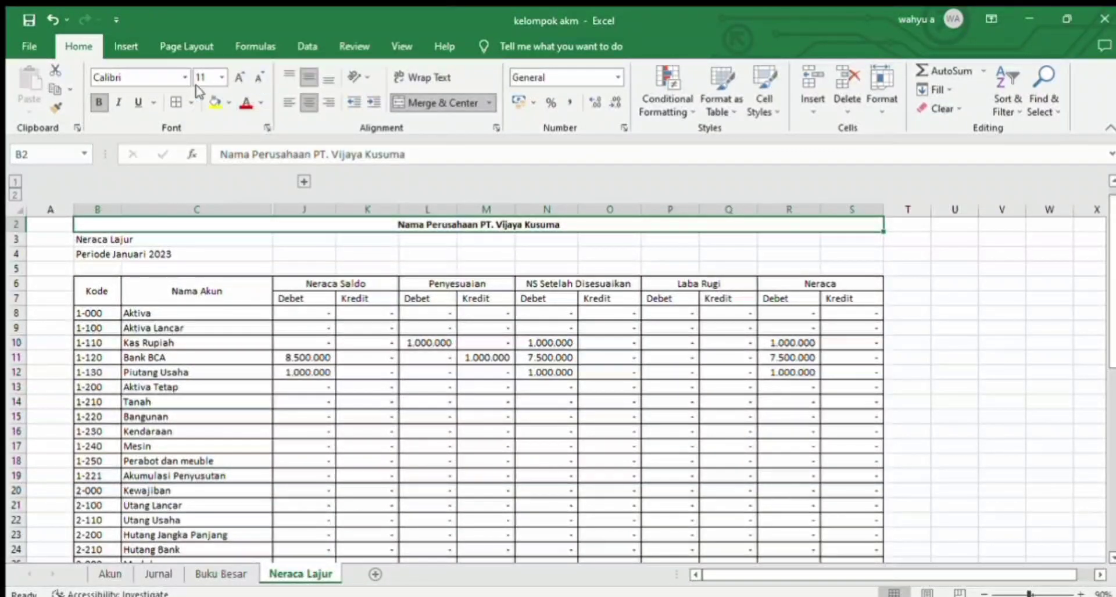
# Step: Merge and center the "Neraca Lajur" title across B3:S3 and make it bold
pyautogui.click(174, 239)
pyautogui.moveTo(173, 239); pyautogui.dragTo(473, 239)
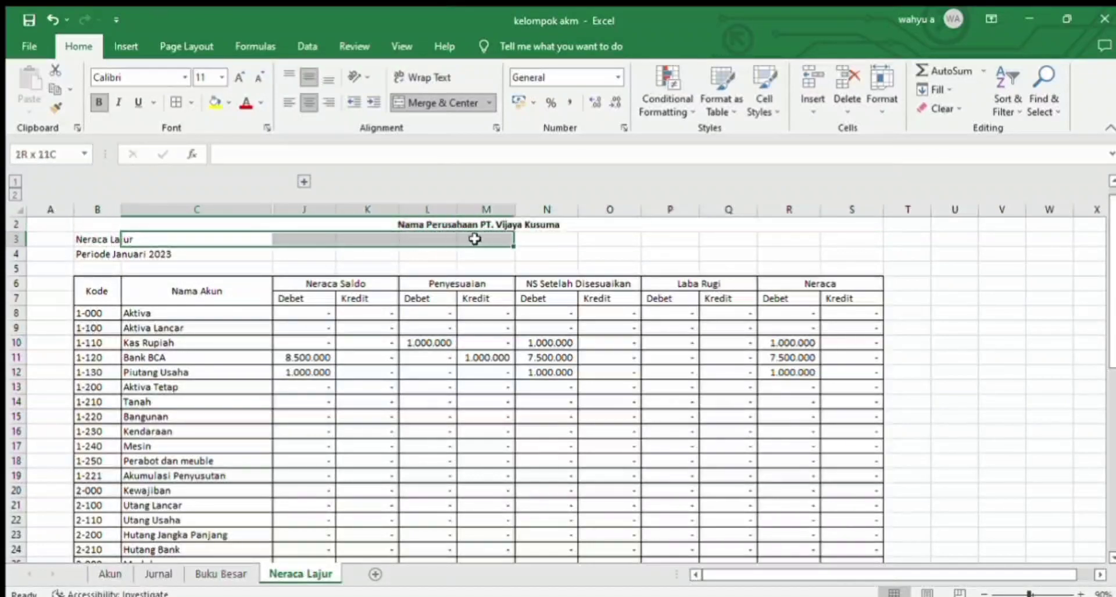
pyautogui.moveTo(99, 243); pyautogui.dragTo(856, 256)
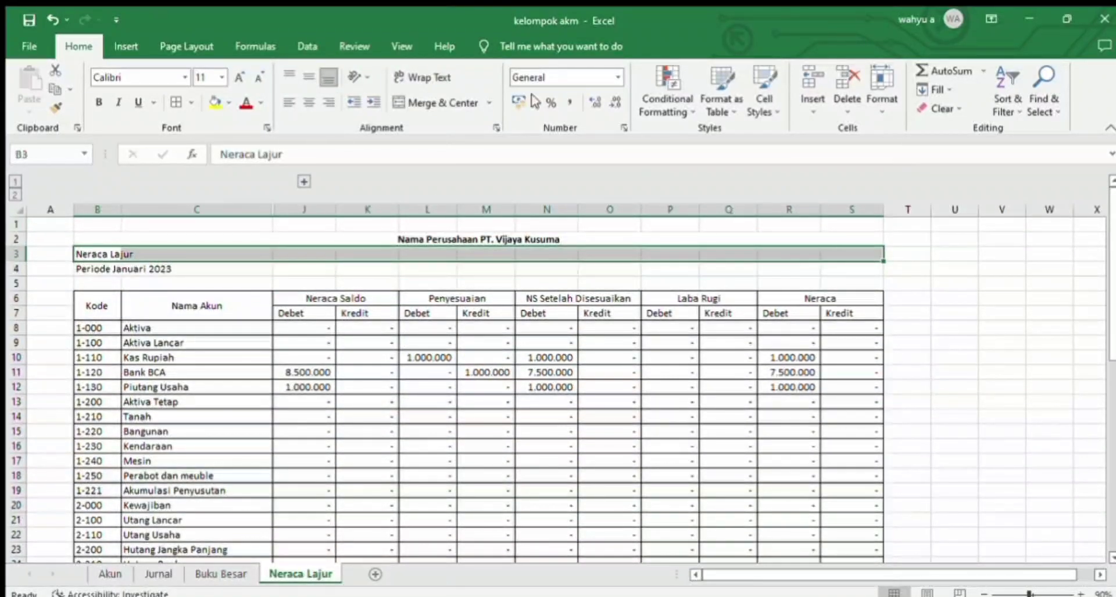
pyautogui.click(416, 103)
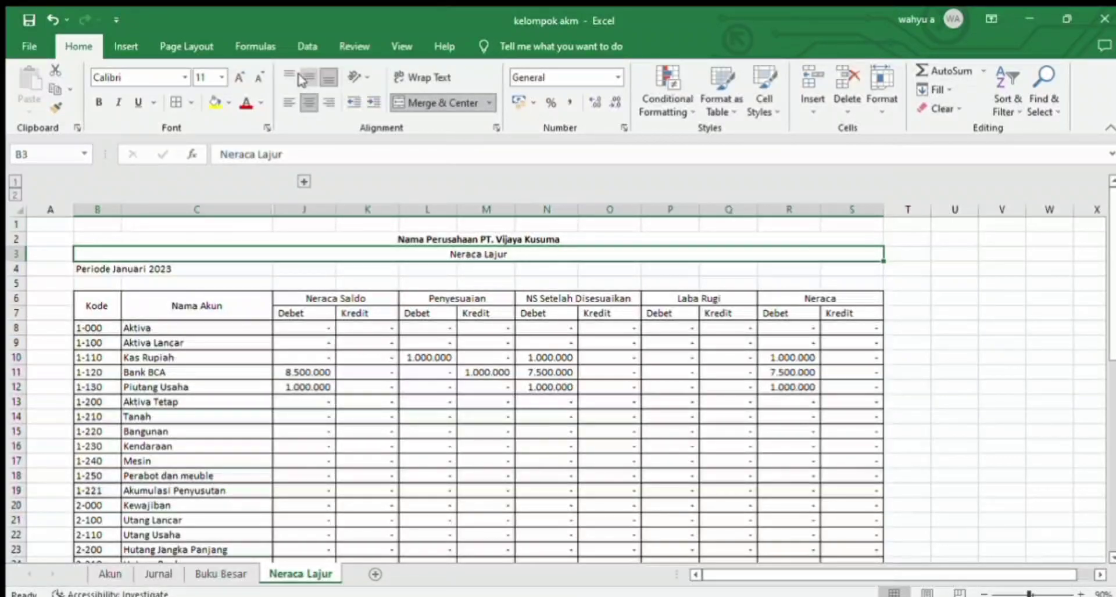
pyautogui.click(99, 102)
# Step: Merge and center the "Periode Januari 2023" line across B4:S4
pyautogui.click(92, 271)
pyautogui.moveTo(92, 272); pyautogui.dragTo(825, 269)
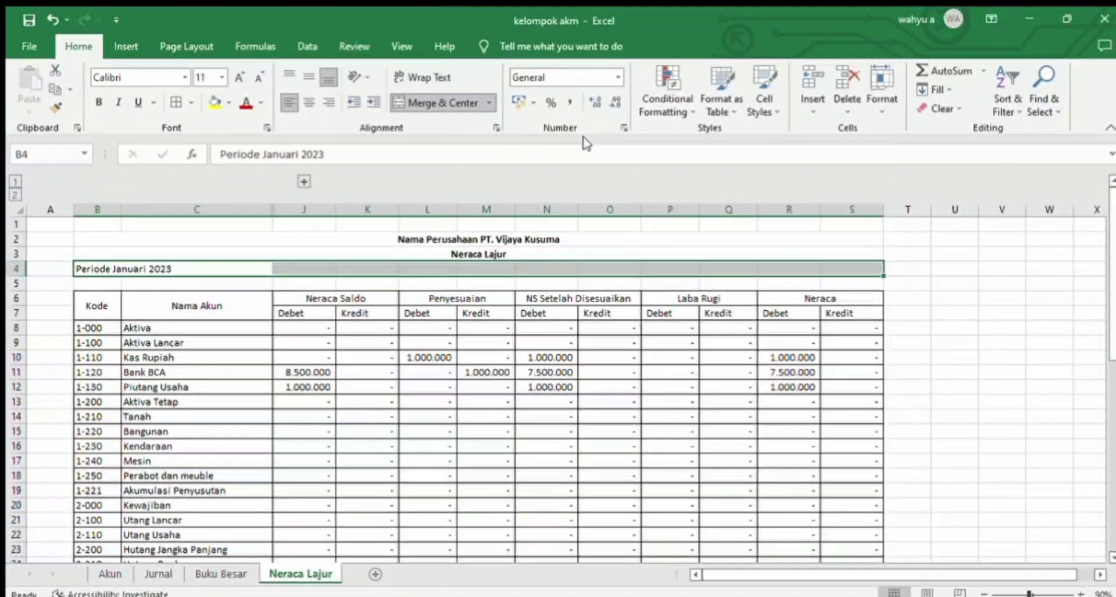
pyautogui.click(444, 104)
pyautogui.click(309, 103)
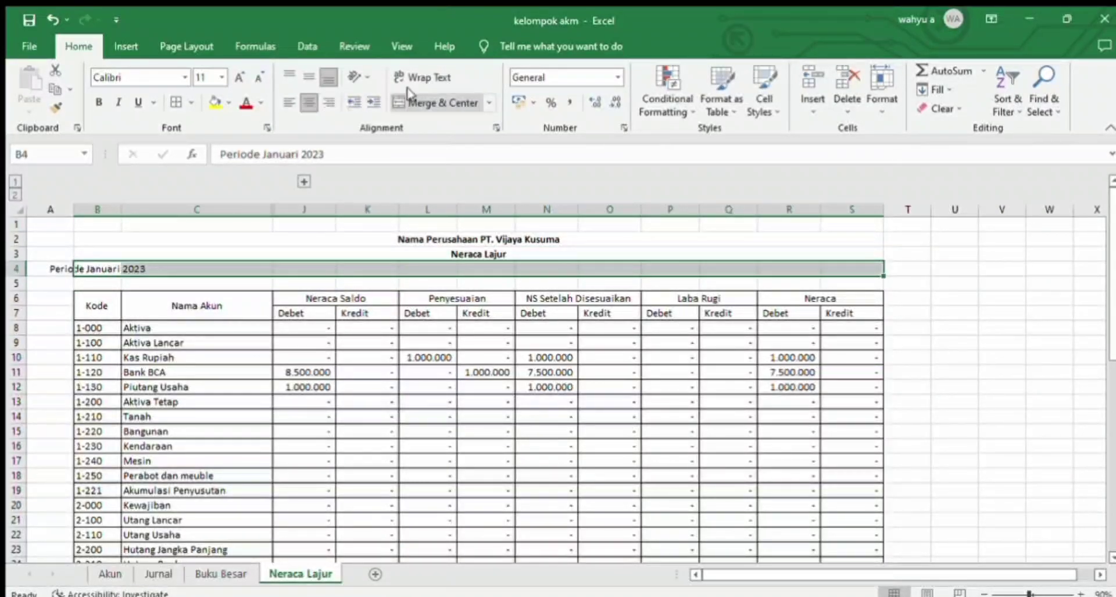
pyautogui.click(421, 102)
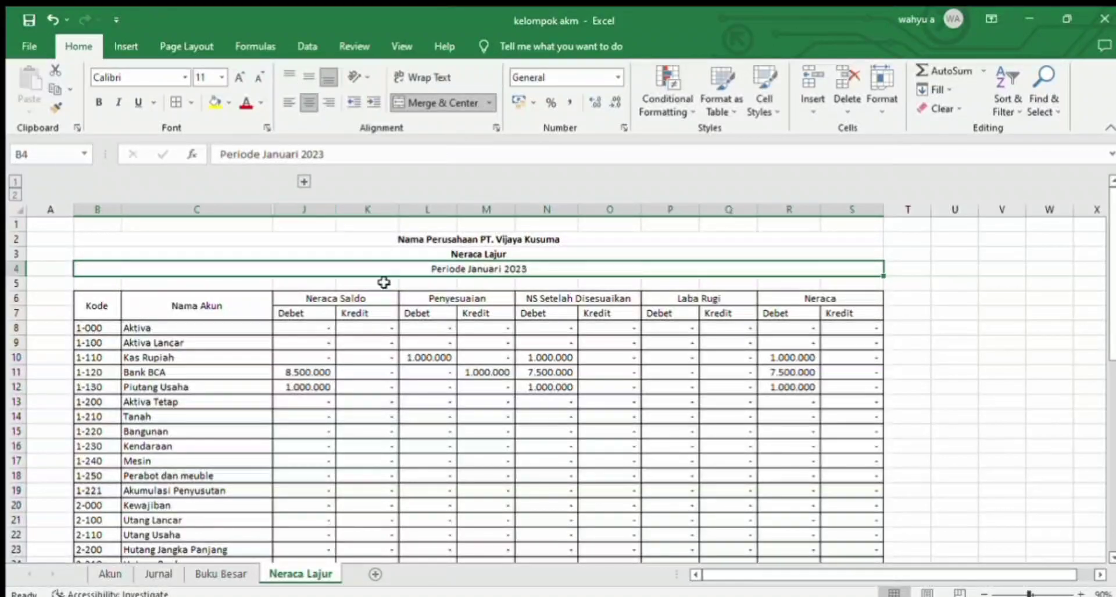
# Step: Give the title block B2:S4 a light grey fill and a thick outside border
pyautogui.moveTo(365, 239); pyautogui.dragTo(363, 264)
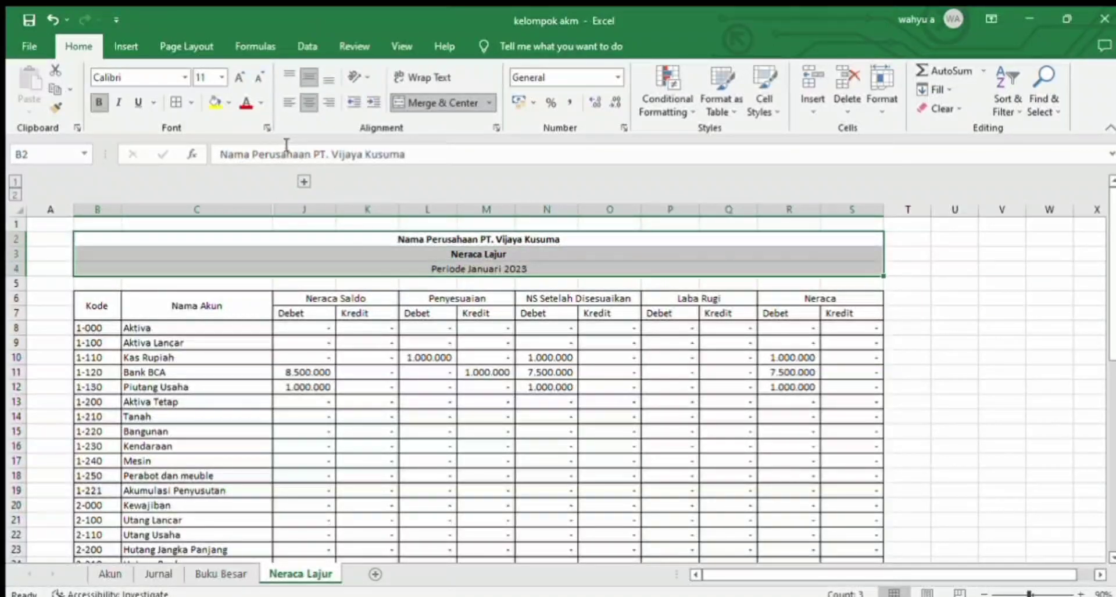
pyautogui.click(215, 102)
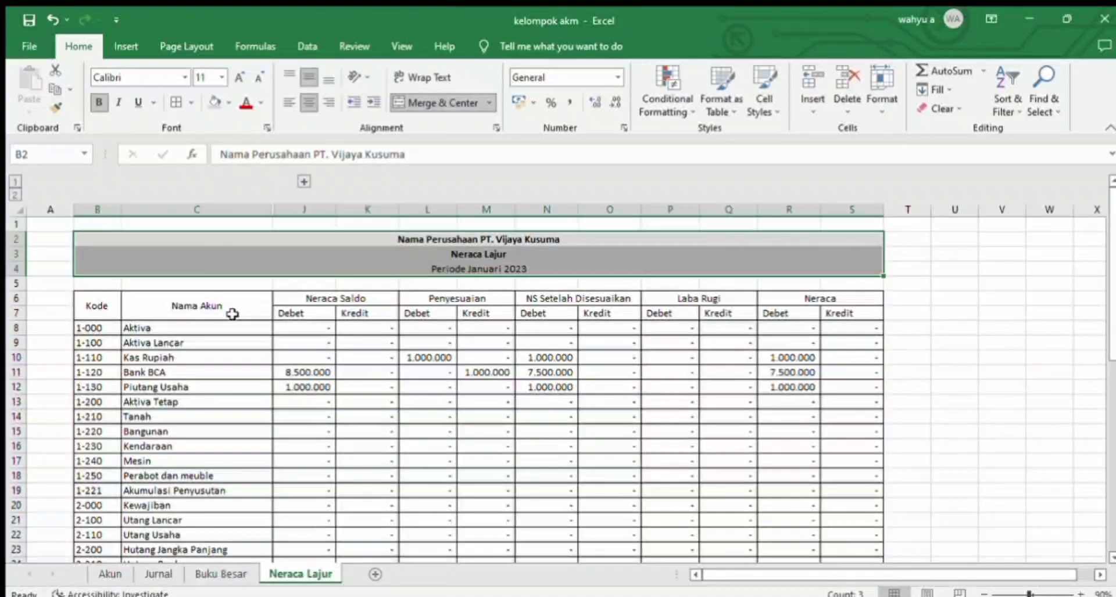
pyautogui.click(189, 100)
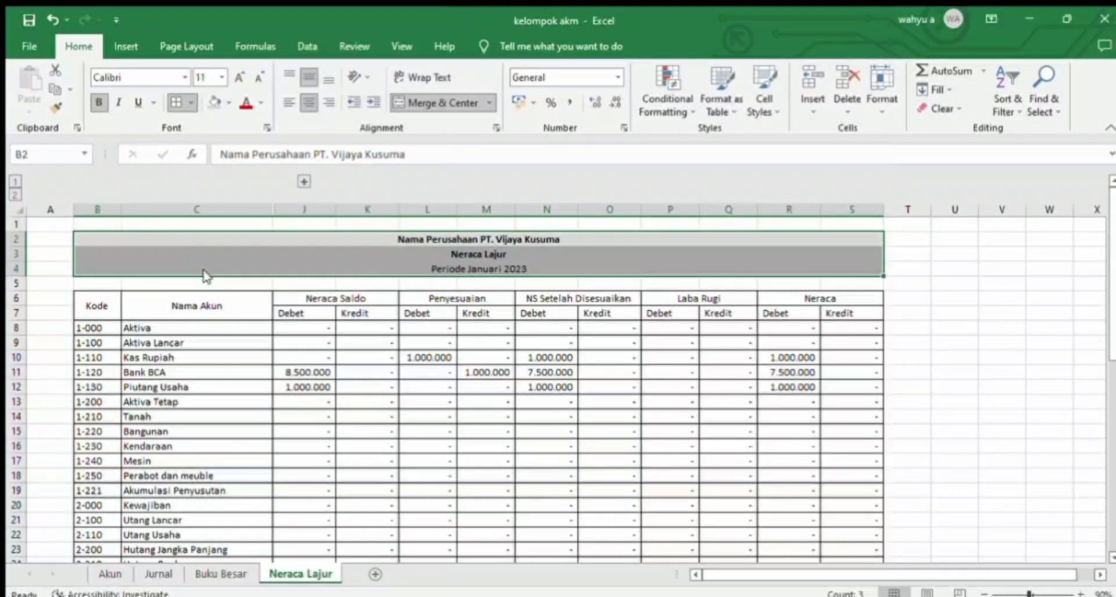
pyautogui.click(250, 288)
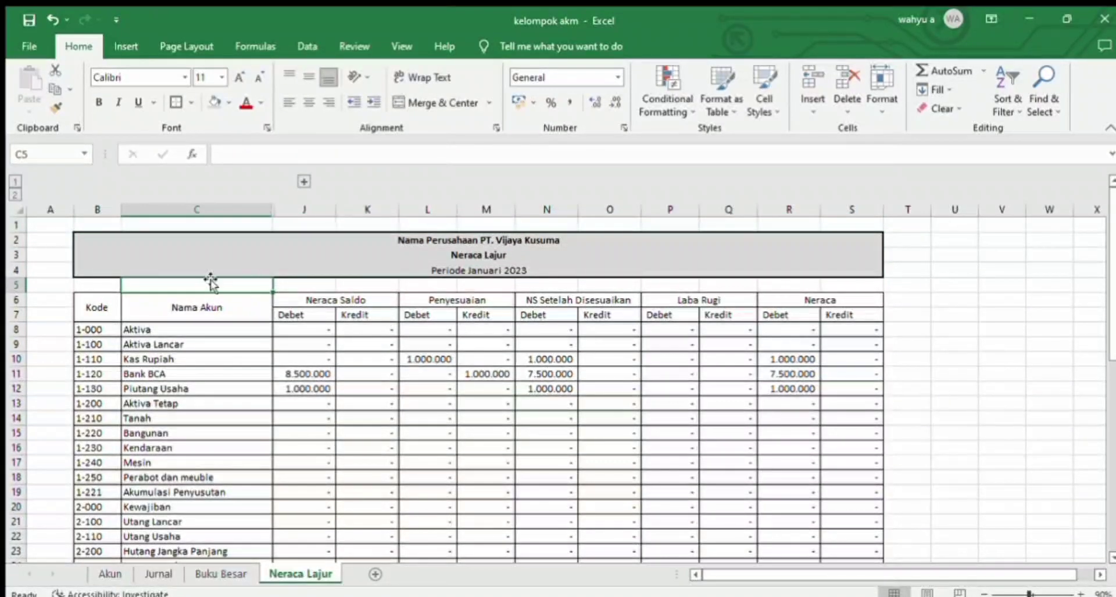
# Step: Reduce the height of the empty row 5 between the title block and the table
pyautogui.moveTo(18, 277); pyautogui.dragTo(18, 286)
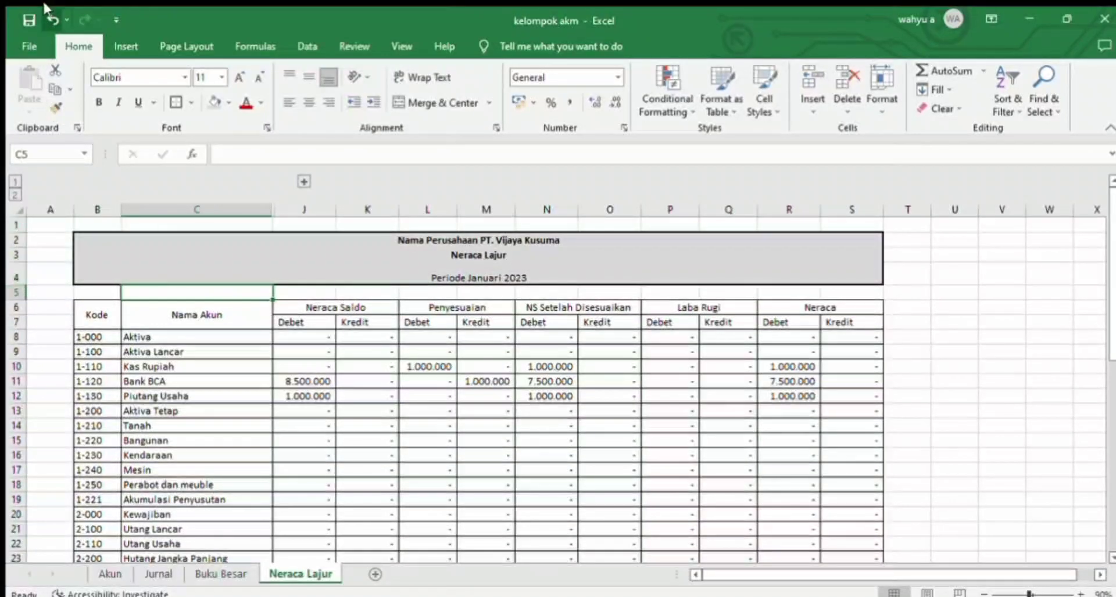
pyautogui.click(53, 20)
pyautogui.moveTo(24, 293)
pyautogui.mouseDown()
pyautogui.moveTo(21, 276)
pyautogui.moveTo(26, 288)
pyautogui.mouseUp()
# Step: Format the table header B6:S7 with a light grey fill and bold text
pyautogui.moveTo(107, 305); pyautogui.dragTo(837, 303)
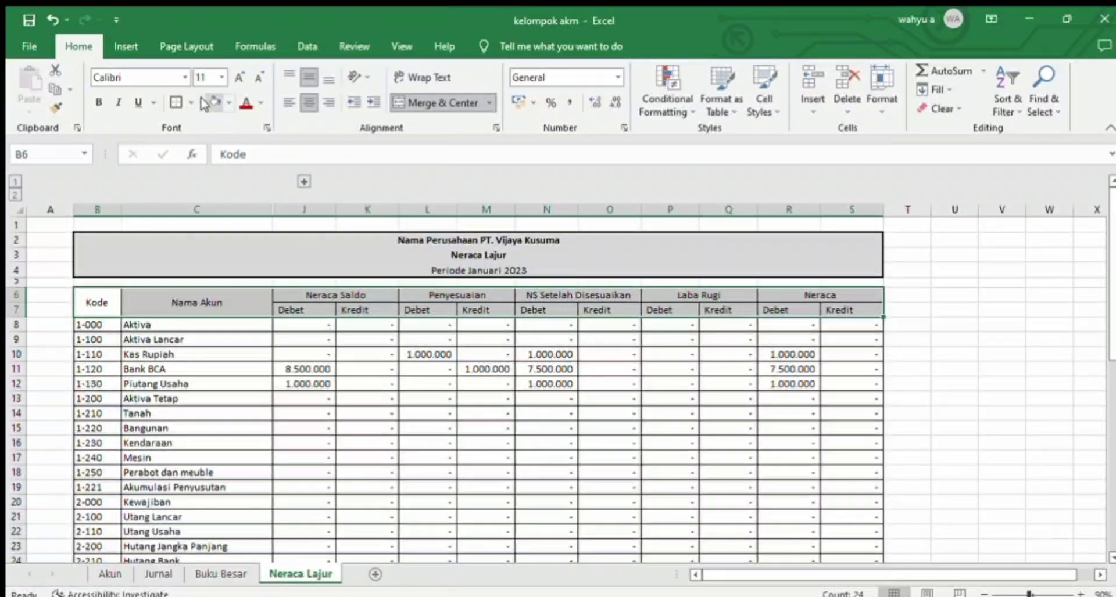
pyautogui.click(99, 102)
pyautogui.click(244, 339)
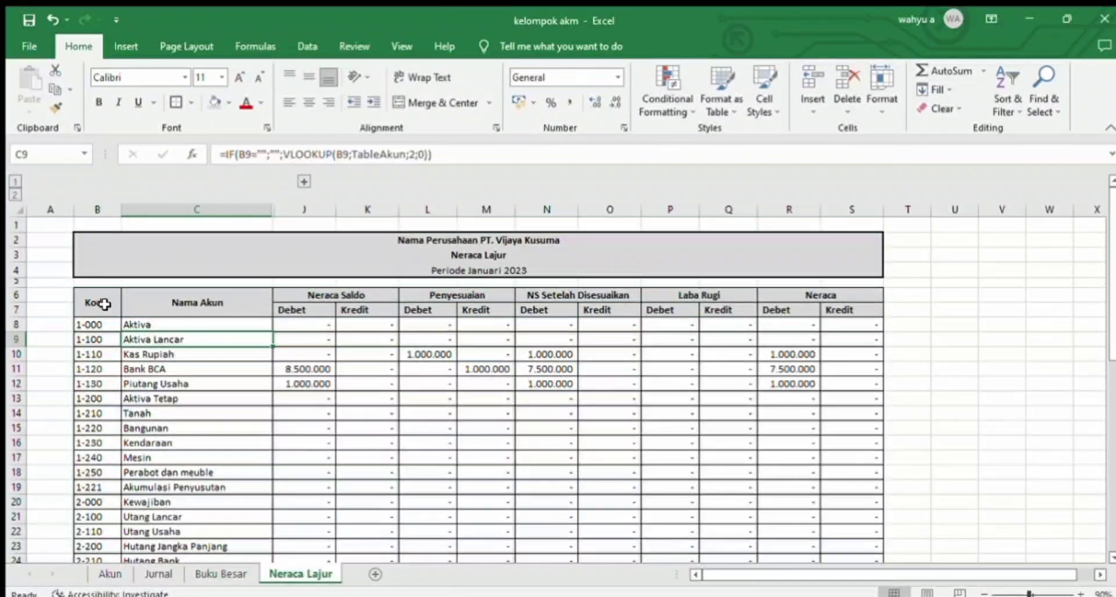
# Step: Apply a thick outside border around the table header B6:S7
pyautogui.click(411, 252)
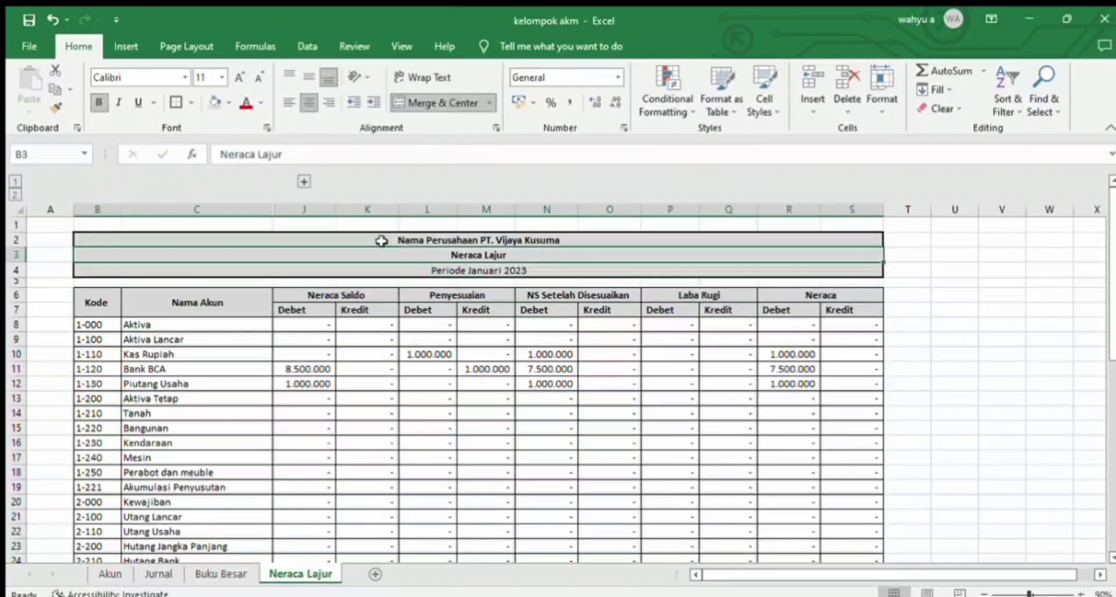
pyautogui.moveTo(374, 237); pyautogui.dragTo(348, 259)
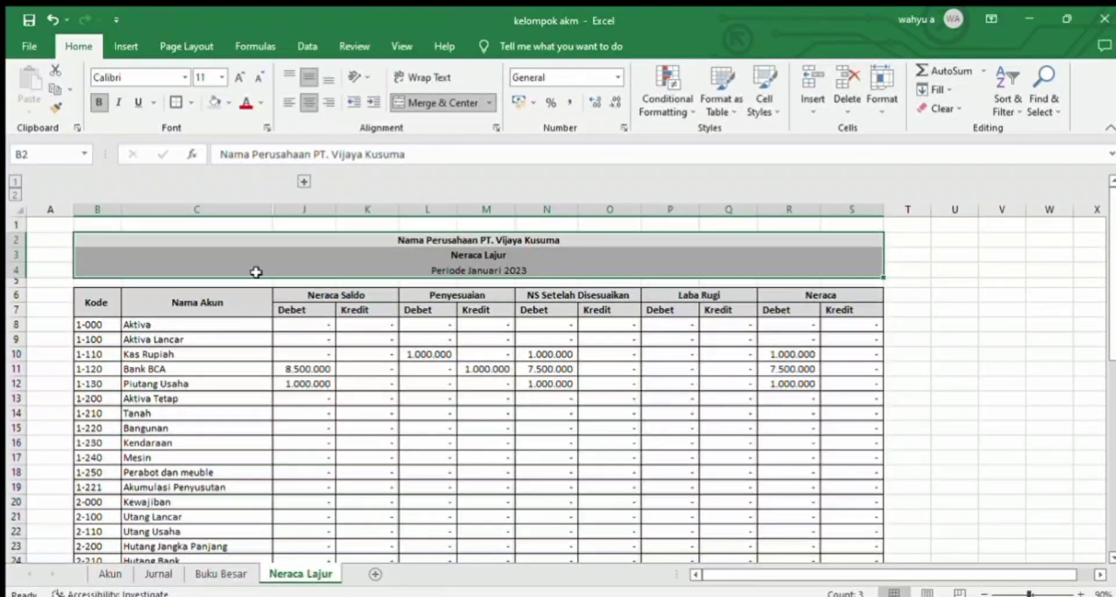
pyautogui.moveTo(97, 299); pyautogui.dragTo(796, 294)
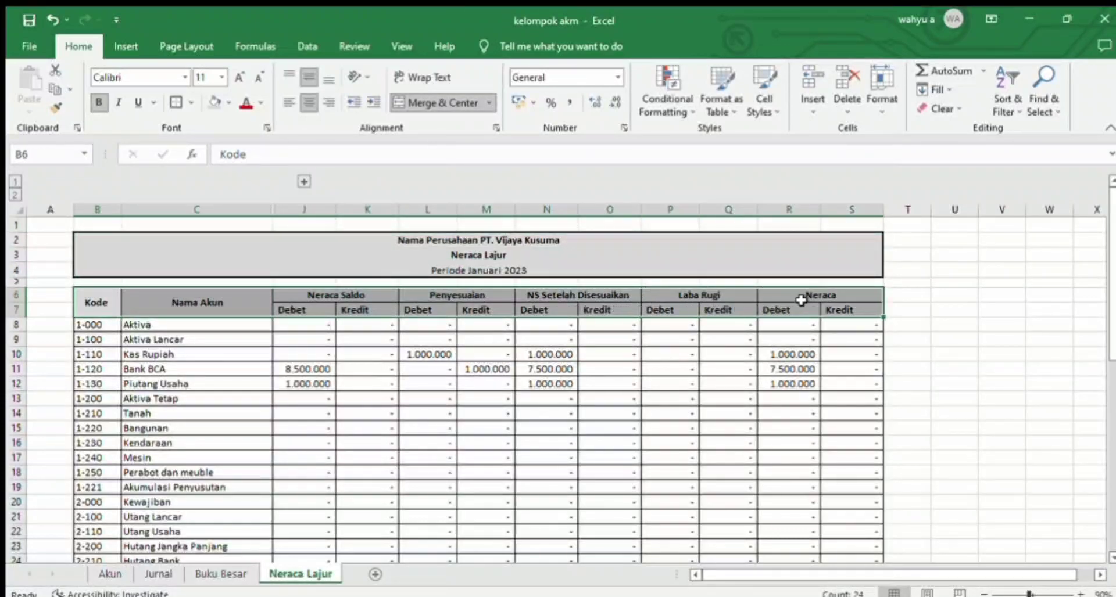
pyautogui.click(176, 102)
pyautogui.click(244, 444)
# Step: Apply a thick outside border around the table body B8:S46
pyautogui.moveTo(98, 327); pyautogui.dragTo(837, 505)
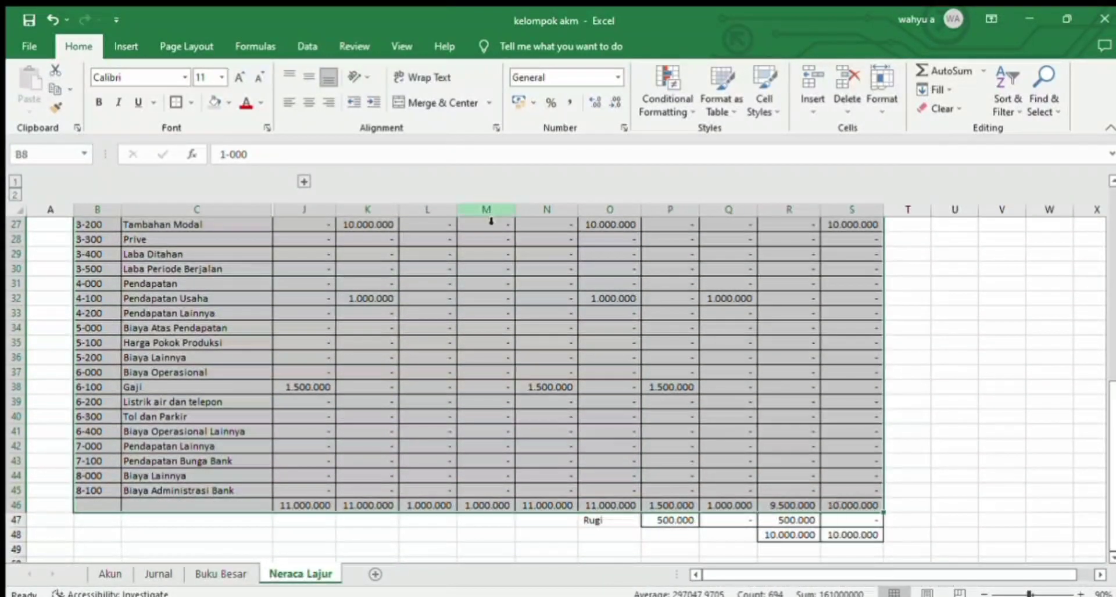
pyautogui.click(168, 105)
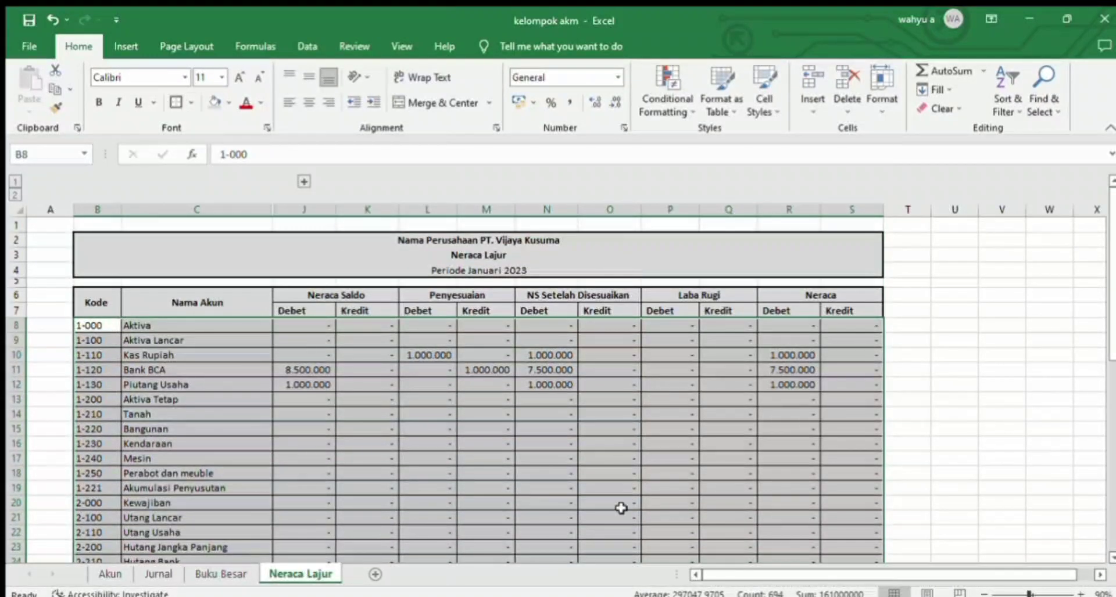
pyautogui.click(687, 485)
pyautogui.press('Down')
pyautogui.press('Down')
pyautogui.press('Down')
pyautogui.press('Down')
pyautogui.press('Down')
pyautogui.press('Down')
pyautogui.press('Down')
pyautogui.press('Down')
pyautogui.press('Down')
pyautogui.press('Down')
pyautogui.press('Down')
pyautogui.press('Down')
pyautogui.press('Down')
pyautogui.press('Down')
pyautogui.press('Down')
pyautogui.press('Down')
pyautogui.press('Down')
pyautogui.press('Down')
pyautogui.press('Down')
pyautogui.press('Down')
pyautogui.press('Down')
pyautogui.press('Down')
pyautogui.press('Down')
pyautogui.press('Down')
pyautogui.press('Down')
pyautogui.press('Down')
pyautogui.press('Down')
pyautogui.press('Down')
pyautogui.press('Down')
pyautogui.press('Down')
pyautogui.press('Down')
pyautogui.press('Down')
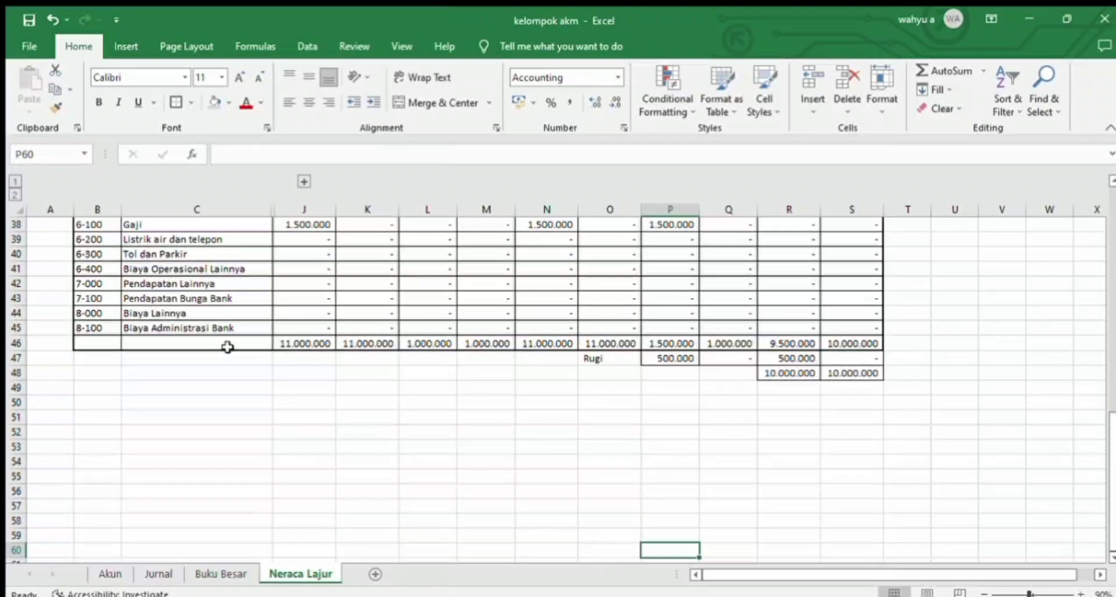
# Step: Enter the label "Total" in C46 and center it in the cell
pyautogui.click(167, 340)
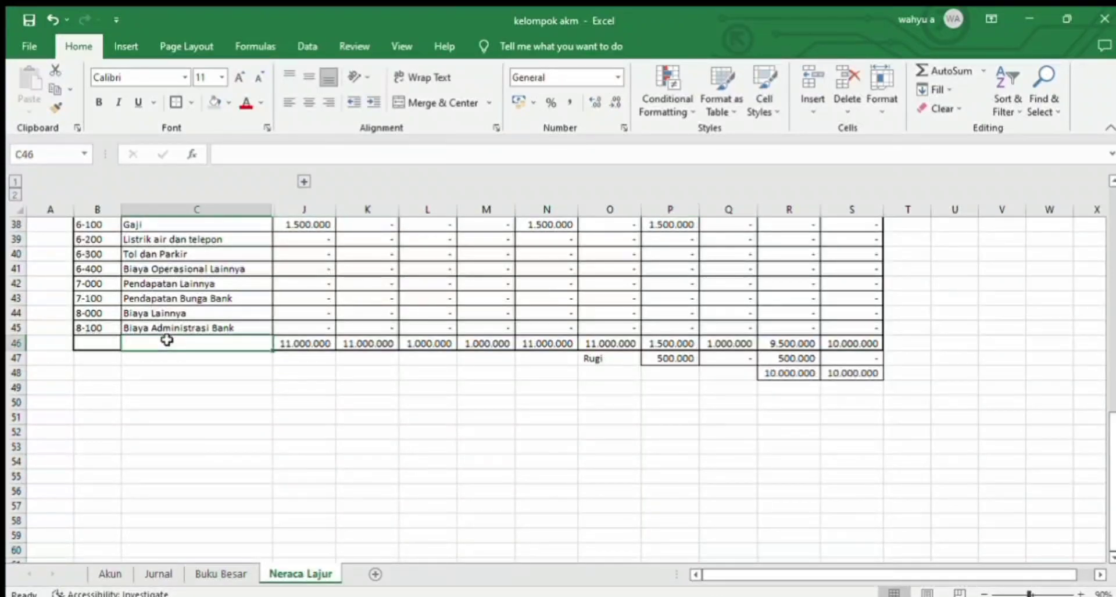
pyautogui.write('Tota')
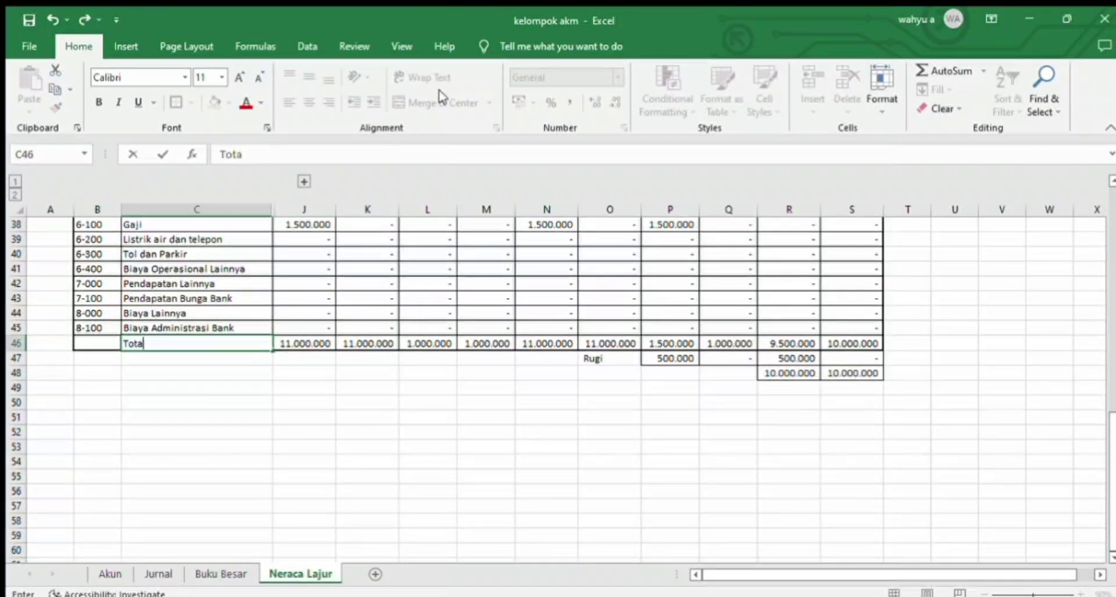
pyautogui.write('l')
pyautogui.press('Return')
pyautogui.click(192, 344)
pyautogui.click(309, 102)
# Step: Make the total and Laba/Rugi rows in C46:S48 bold
pyautogui.moveTo(853, 343); pyautogui.dragTo(729, 345)
pyautogui.moveTo(226, 343); pyautogui.dragTo(852, 372)
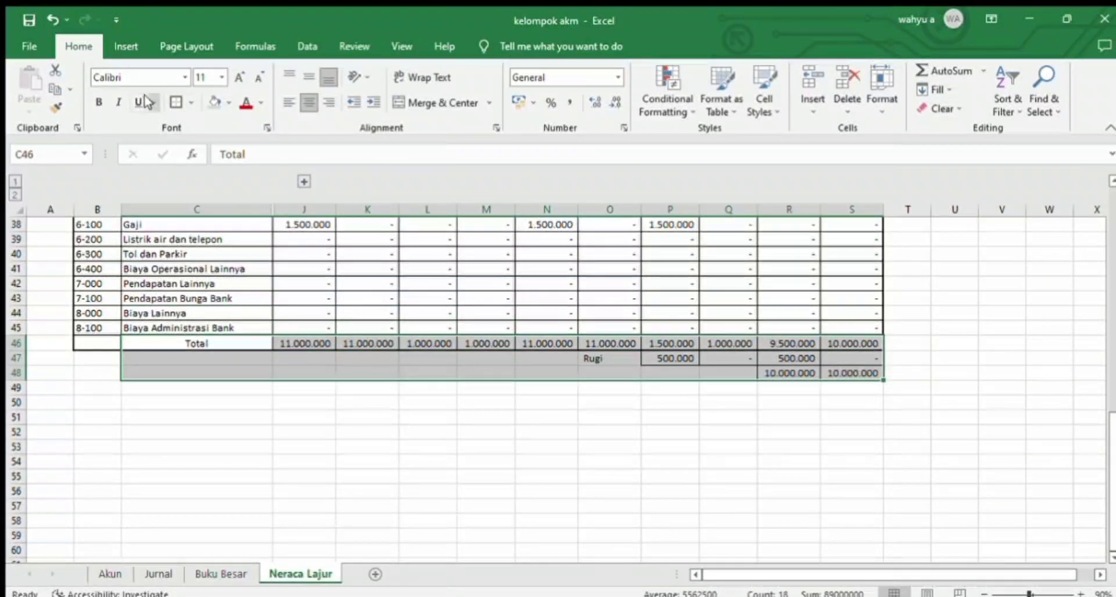
pyautogui.click(97, 102)
pyautogui.click(666, 444)
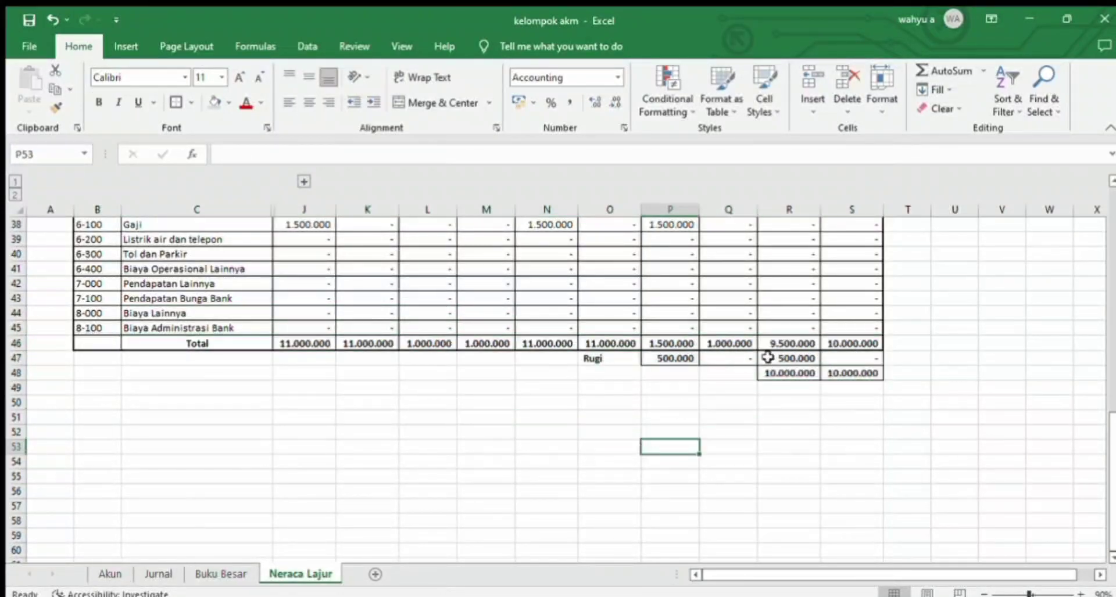
# Step: Apply thick outside borders around the Laba/Rugi cells P47:S47 and around the final totals in R48:S48
pyautogui.moveTo(677, 359); pyautogui.dragTo(843, 365)
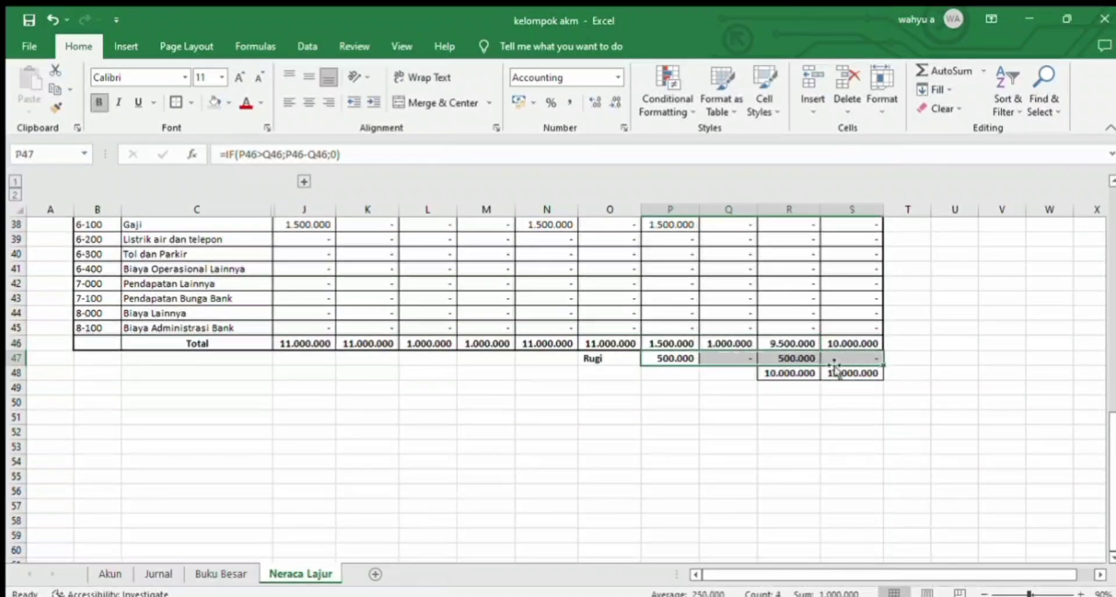
pyautogui.click(176, 103)
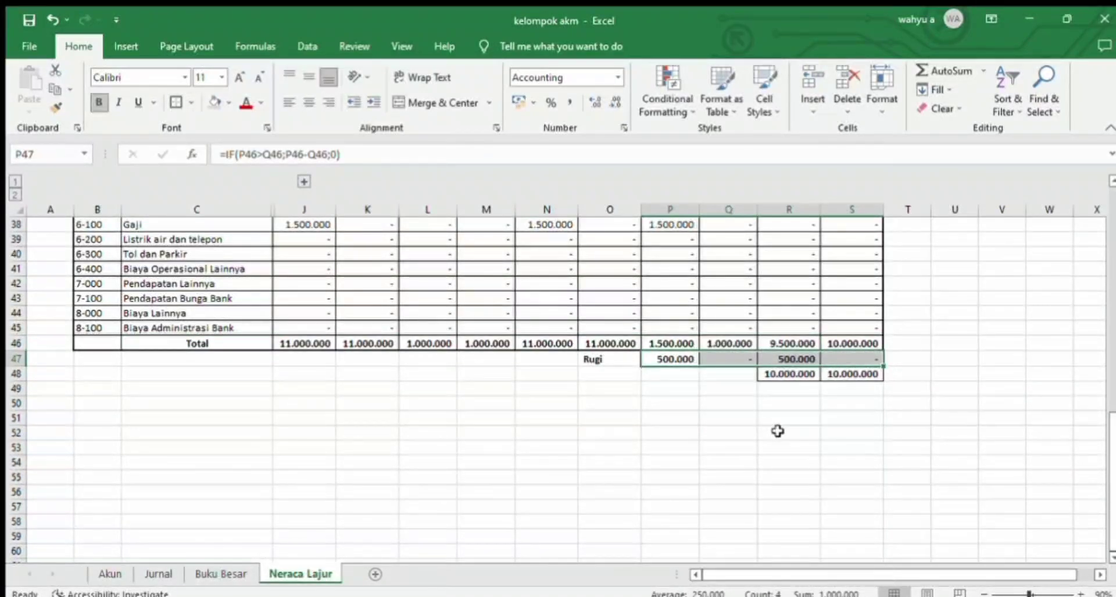
pyautogui.click(835, 373)
pyautogui.moveTo(834, 373); pyautogui.dragTo(799, 374)
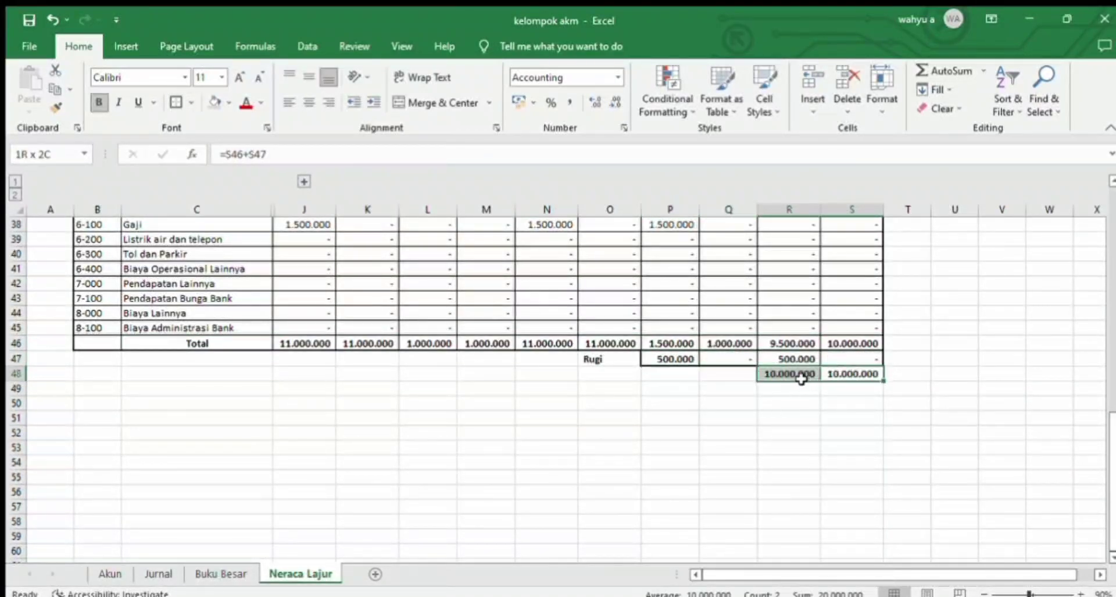
pyautogui.click(174, 102)
pyautogui.click(448, 473)
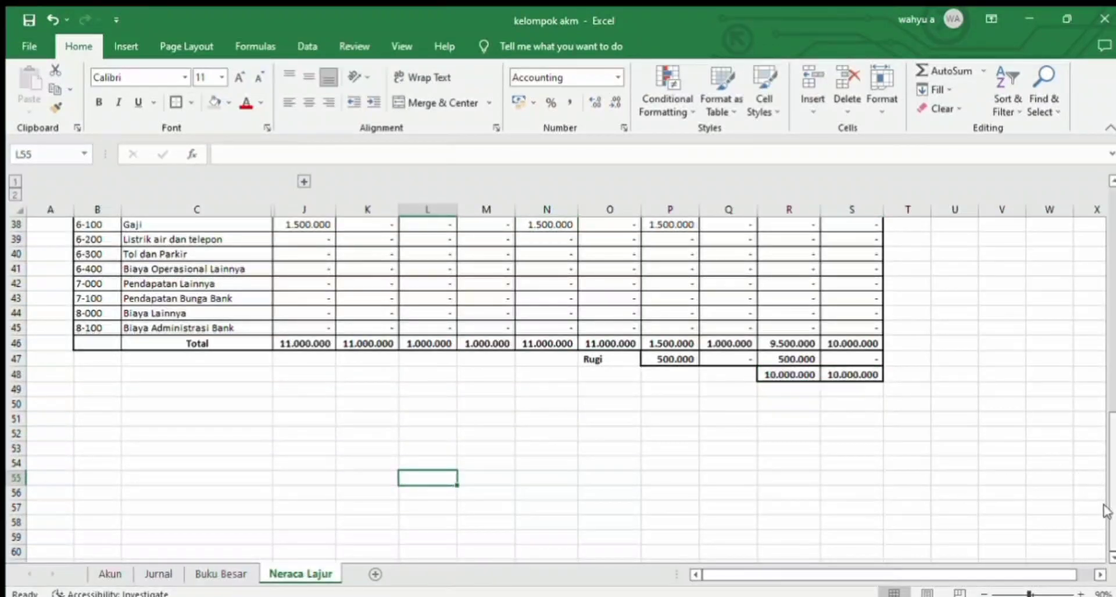
pyautogui.moveTo(1110, 488); pyautogui.dragTo(1105, 283)
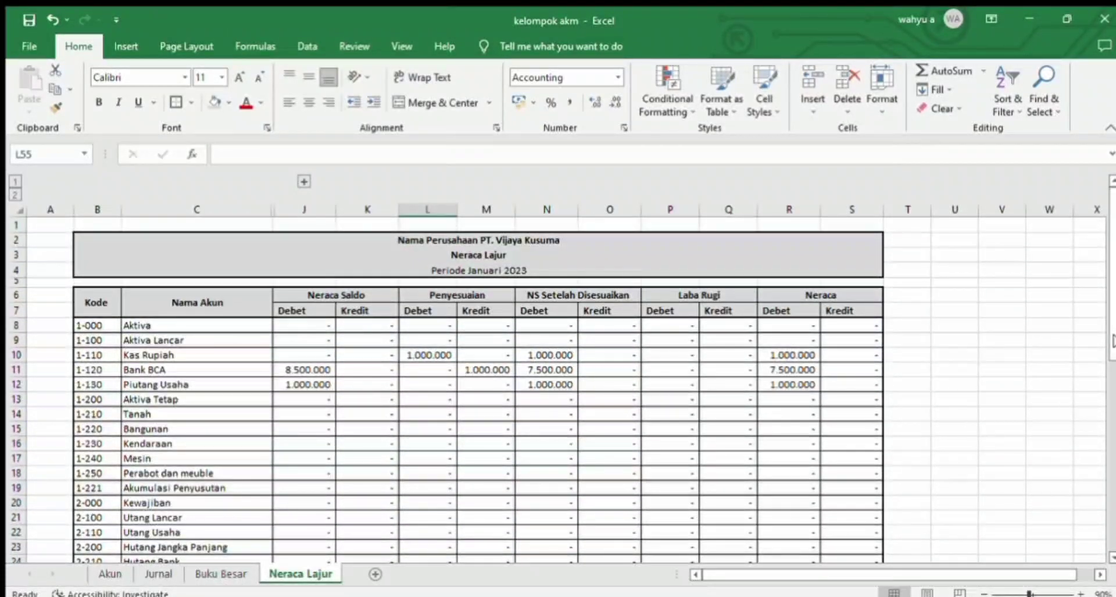
pyautogui.moveTo(1110, 342)
pyautogui.mouseDown()
pyautogui.moveTo(1105, 494)
pyautogui.moveTo(1106, 250)
pyautogui.moveTo(1111, 344)
pyautogui.mouseUp()
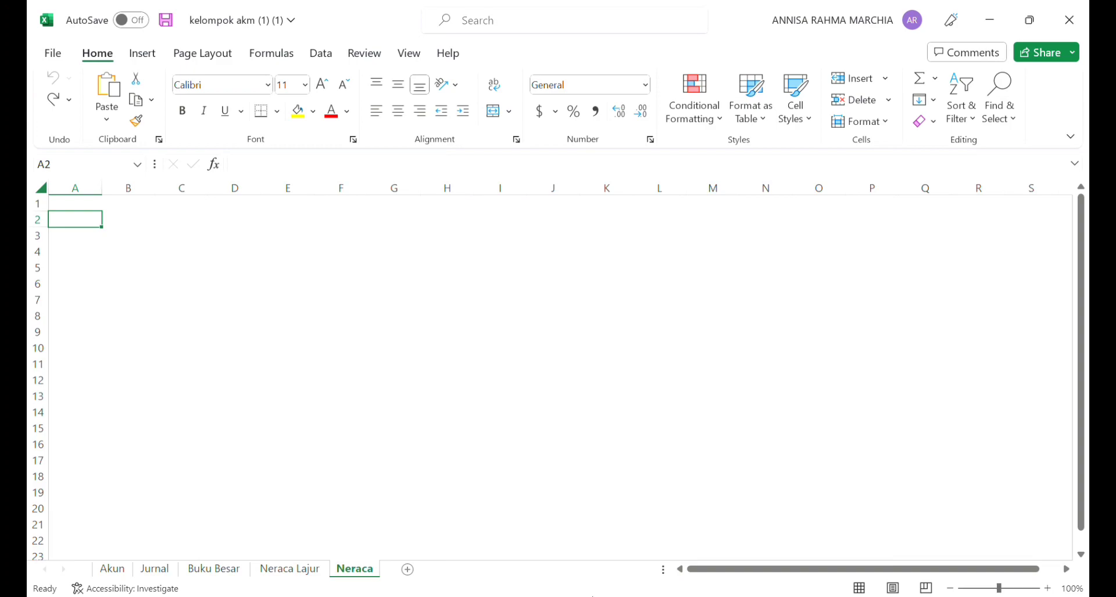
# Step: Enter the titles "PT. Vijaya Kusuma", "Neraca" and "Periode Januari 2023" in B2:B4 of the Neraca sheet
pyautogui.click(141, 224)
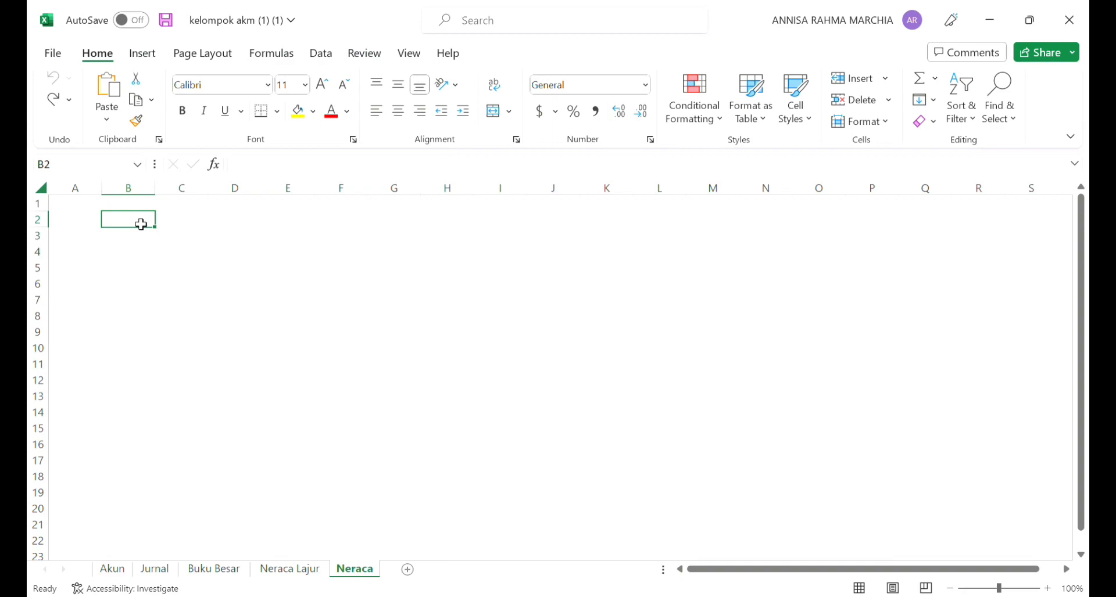
pyautogui.write('PT. Vijaya Kusuma')
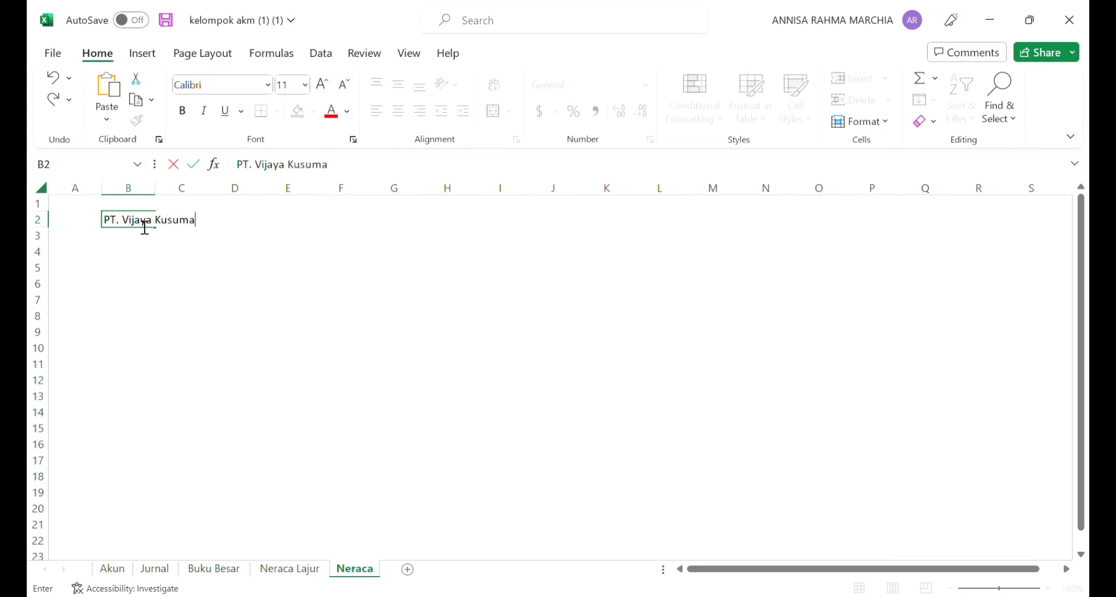
pyautogui.press('Return')
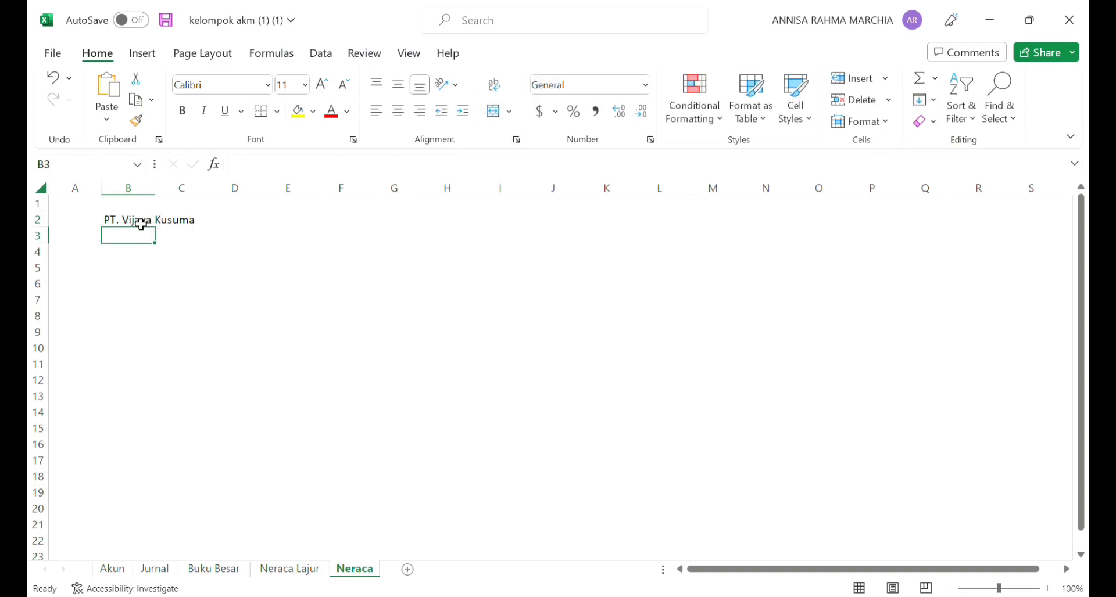
pyautogui.write('Neraca')
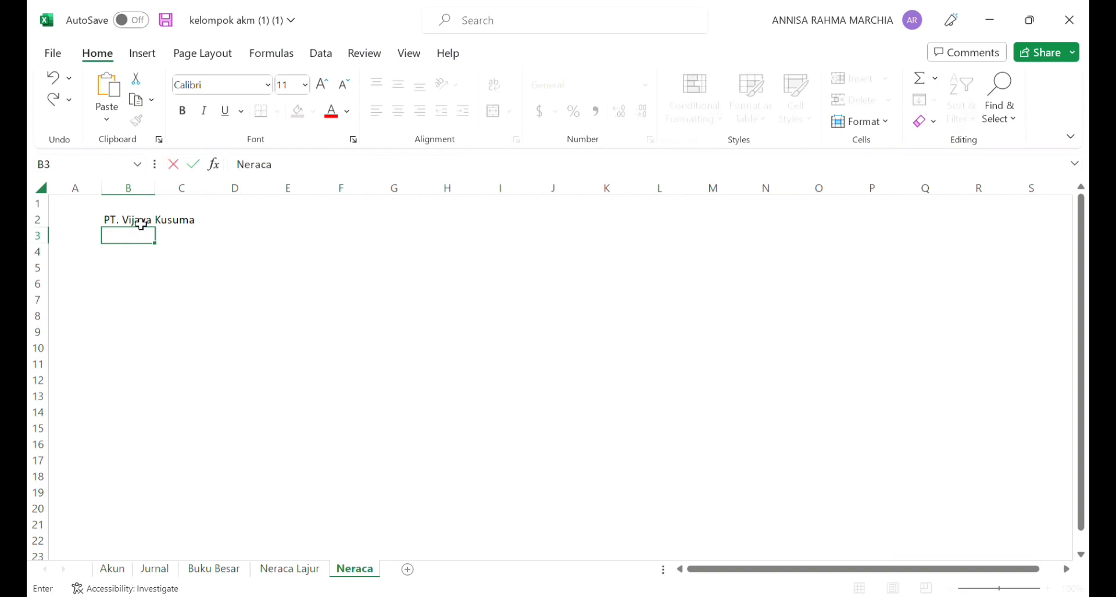
pyautogui.press('Return')
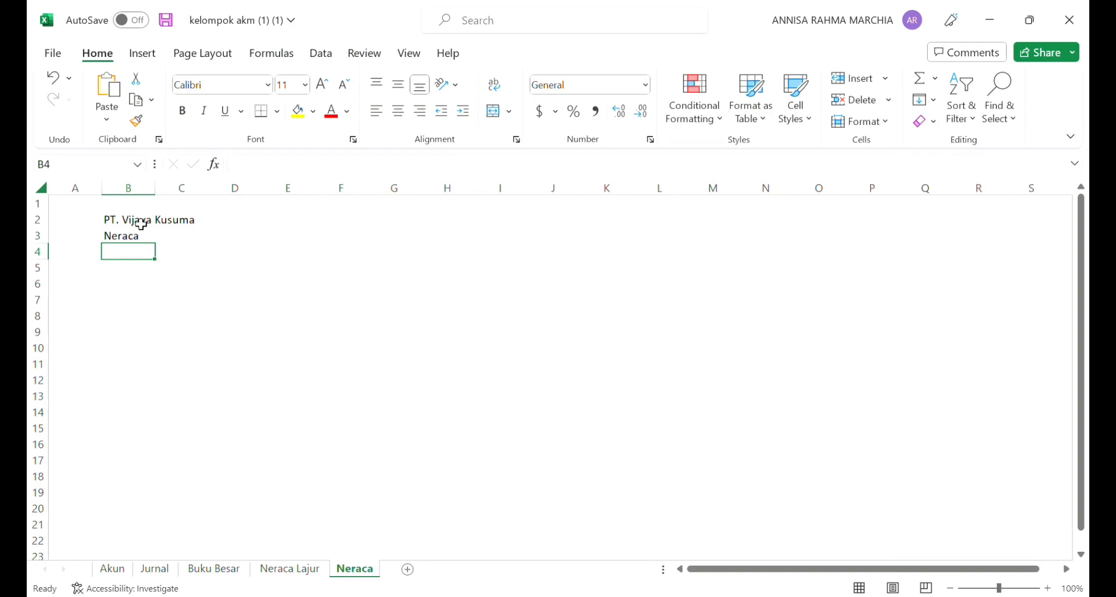
pyautogui.write('P')
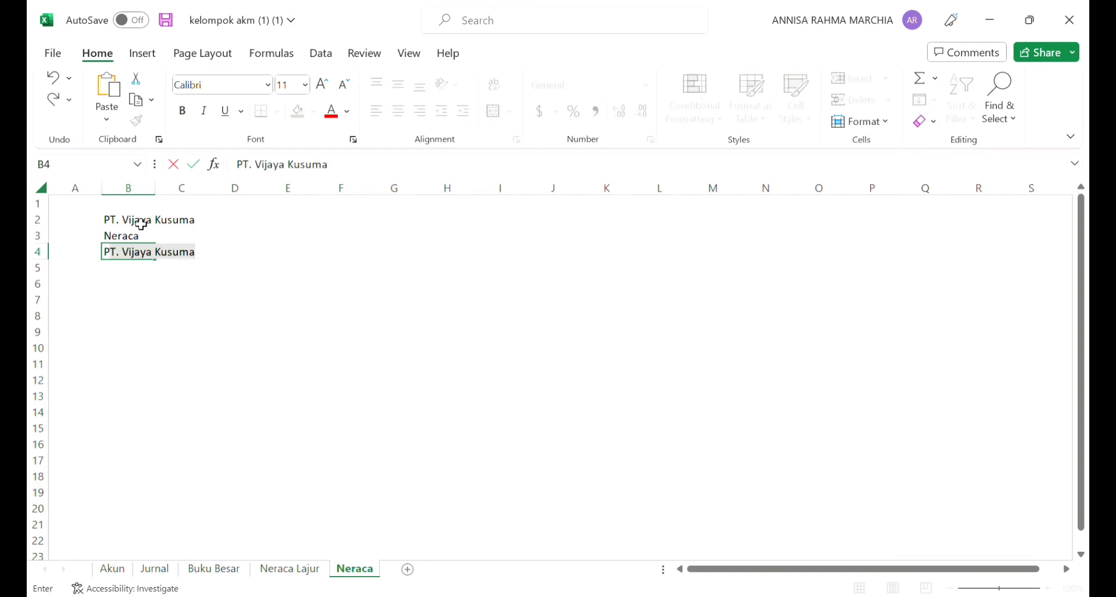
pyautogui.write('eriode Januari 2023')
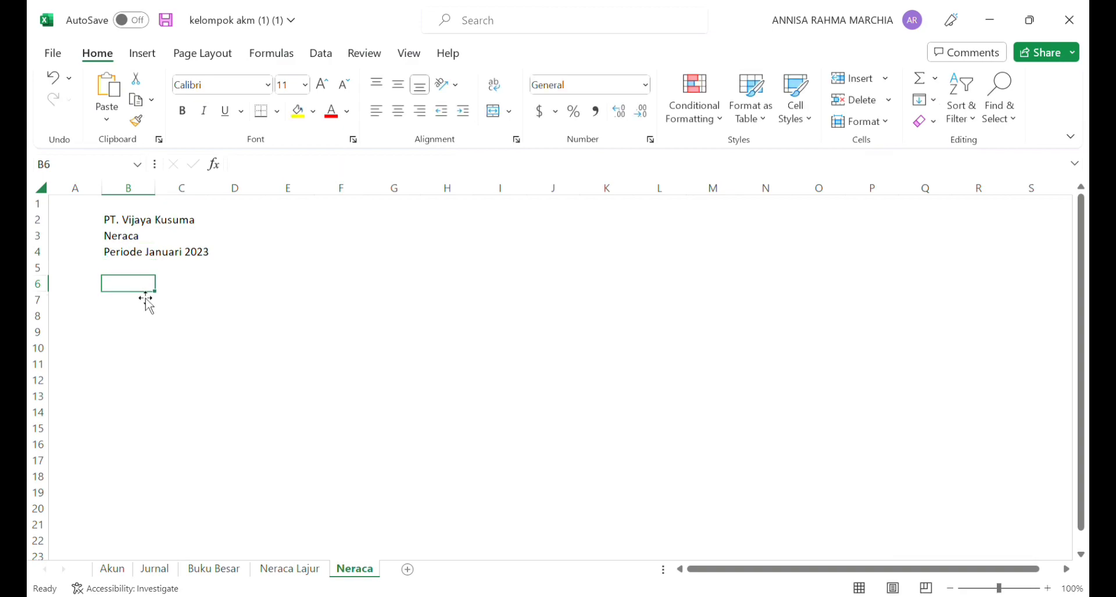
# Step: Enter the headers "Kode" in B6 and "Nama Akun" in C6, and widen column C for the account names
pyautogui.write('Kode')
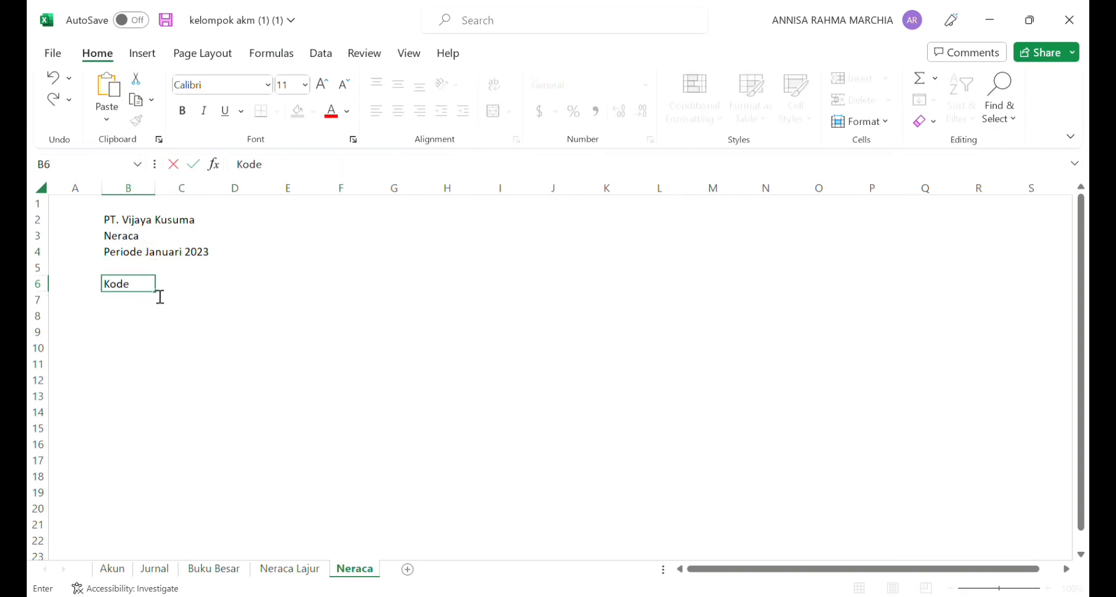
pyautogui.click(192, 284)
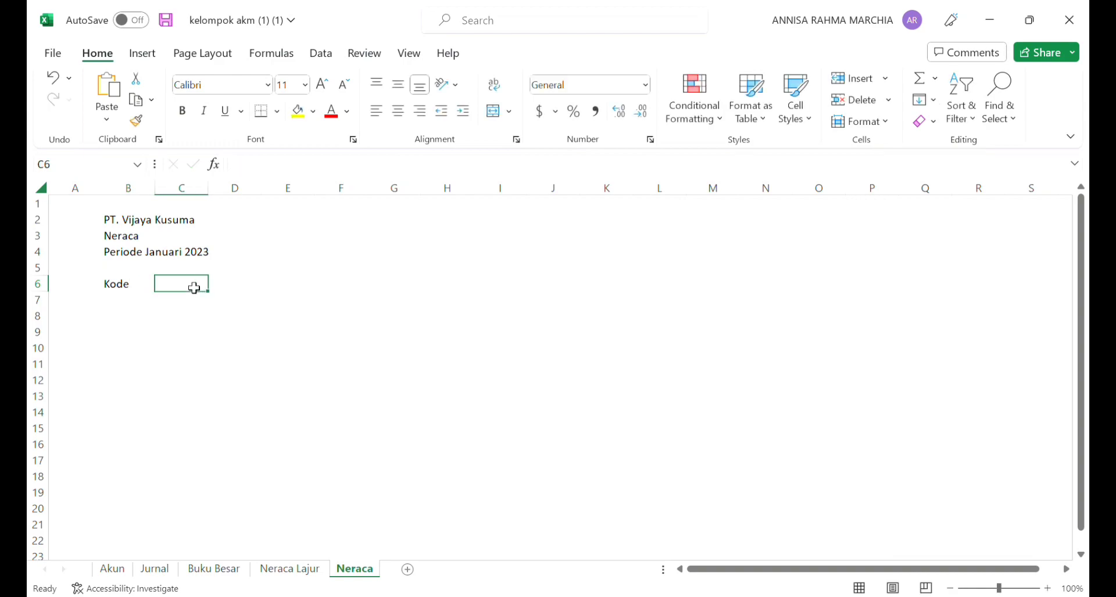
pyautogui.write('Nama Akun')
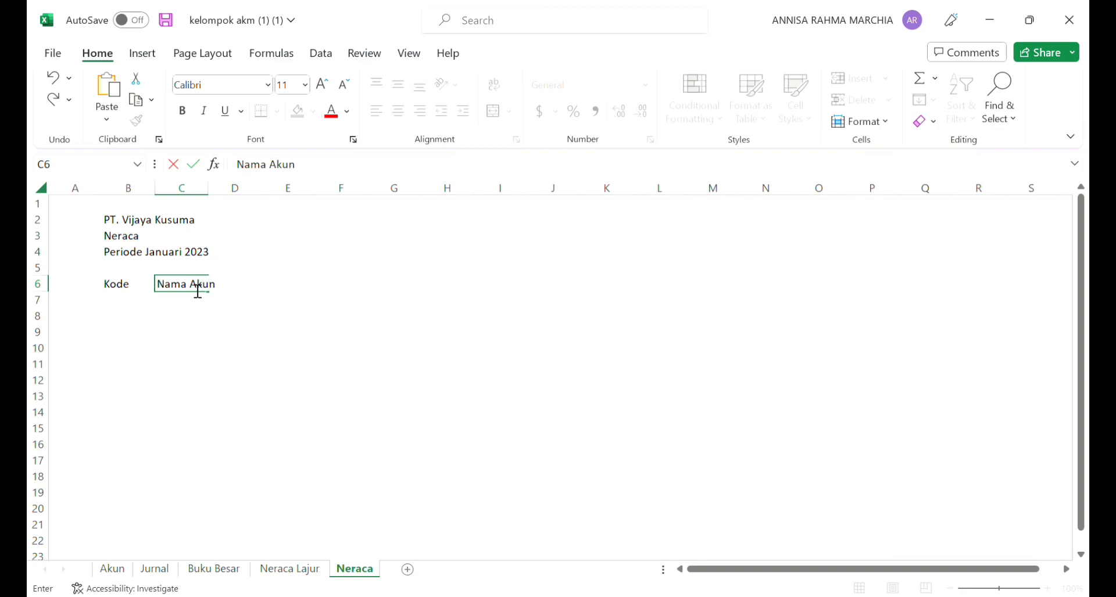
pyautogui.click(215, 205)
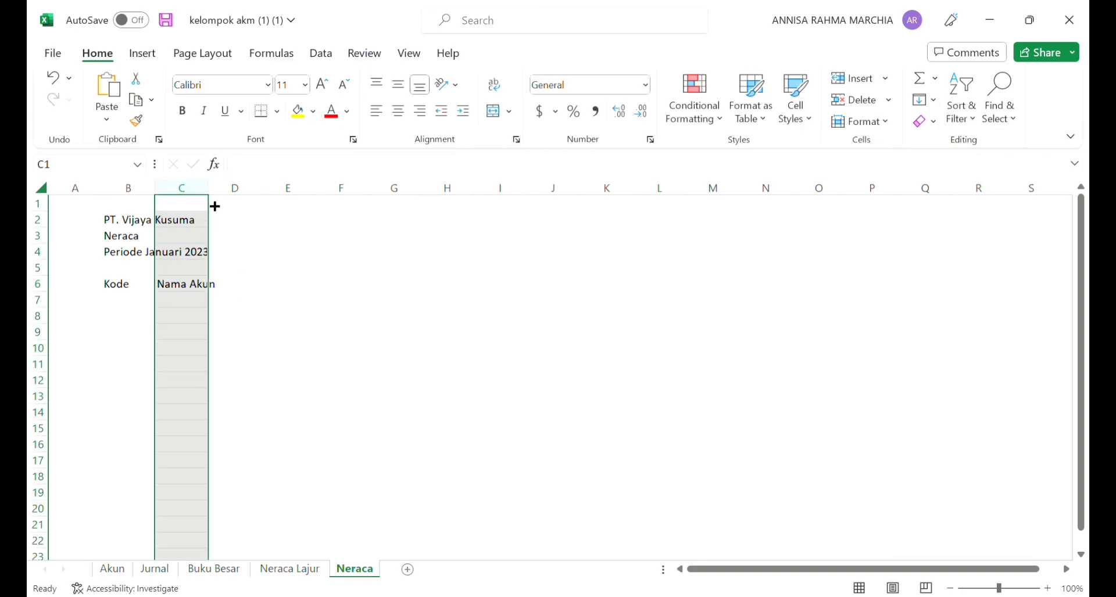
pyautogui.moveTo(215, 199); pyautogui.dragTo(311, 206)
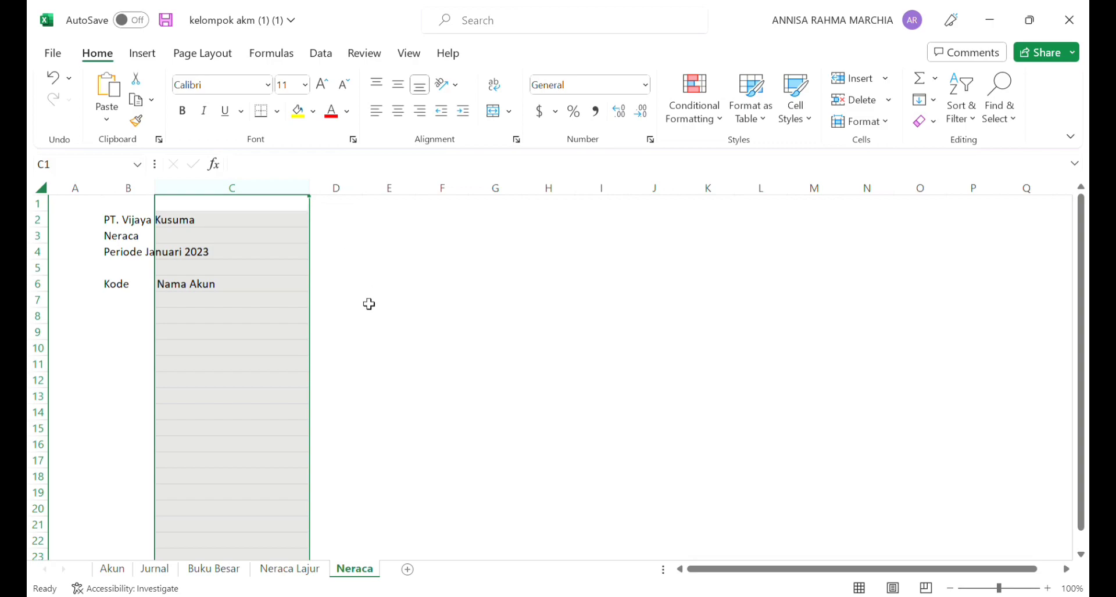
# Step: Enter the column headers "SN", "Debit", "Kredit" and "Saldo" in D6:G6
pyautogui.click(353, 288)
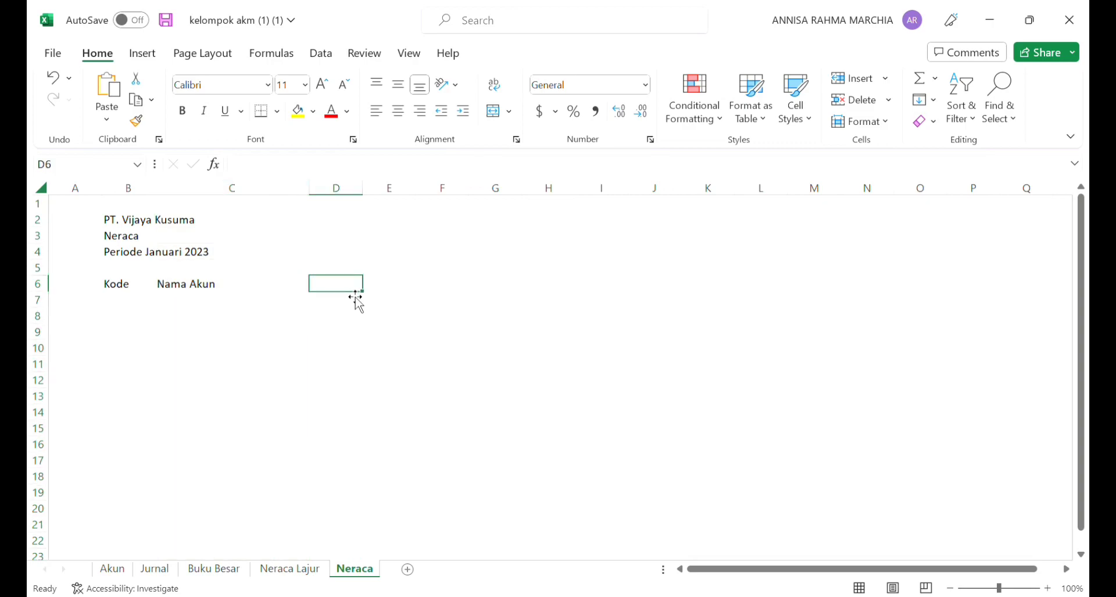
pyautogui.write('SN')
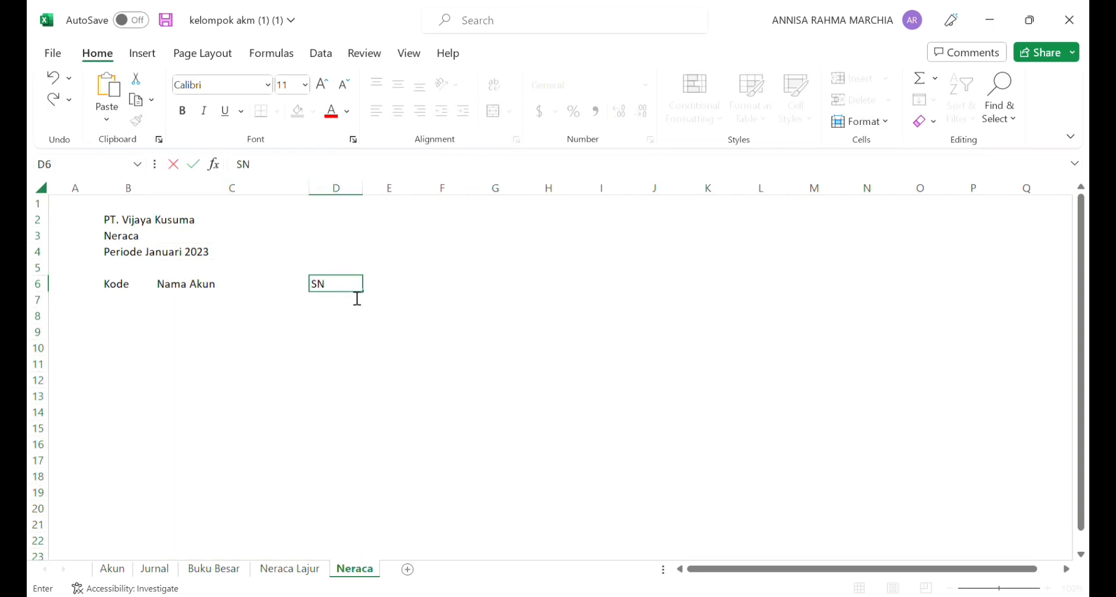
pyautogui.click(384, 290)
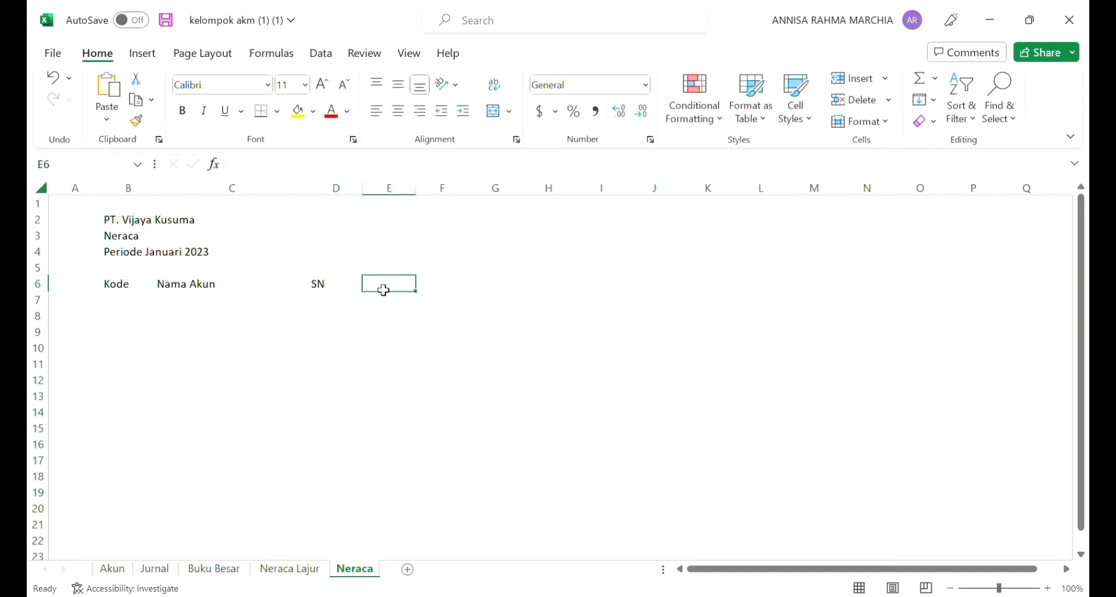
pyautogui.write('Debit')
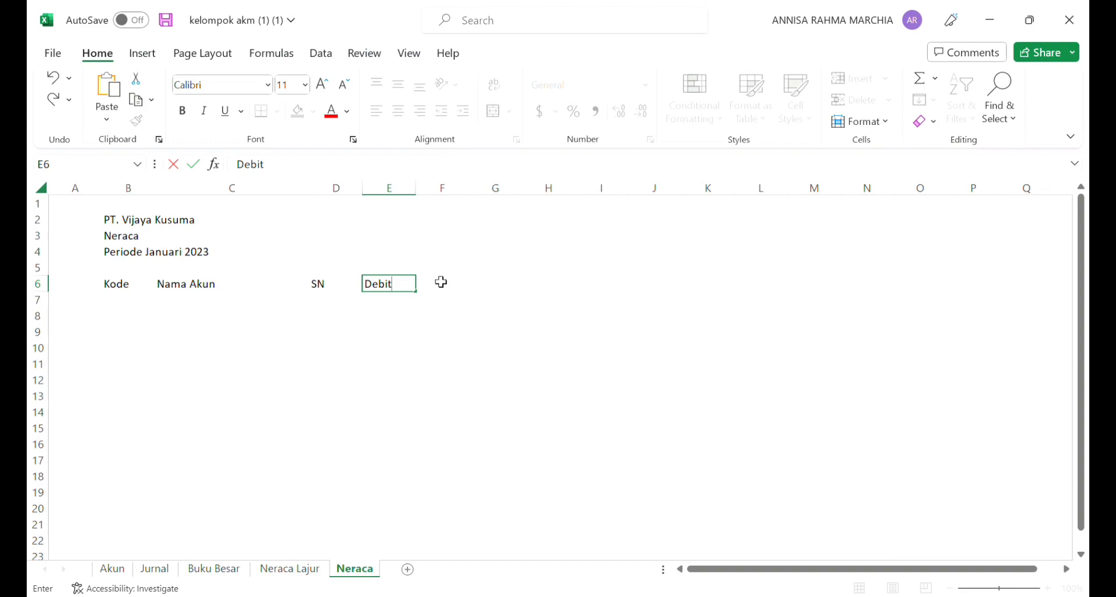
pyautogui.click(461, 287)
pyautogui.write('K')
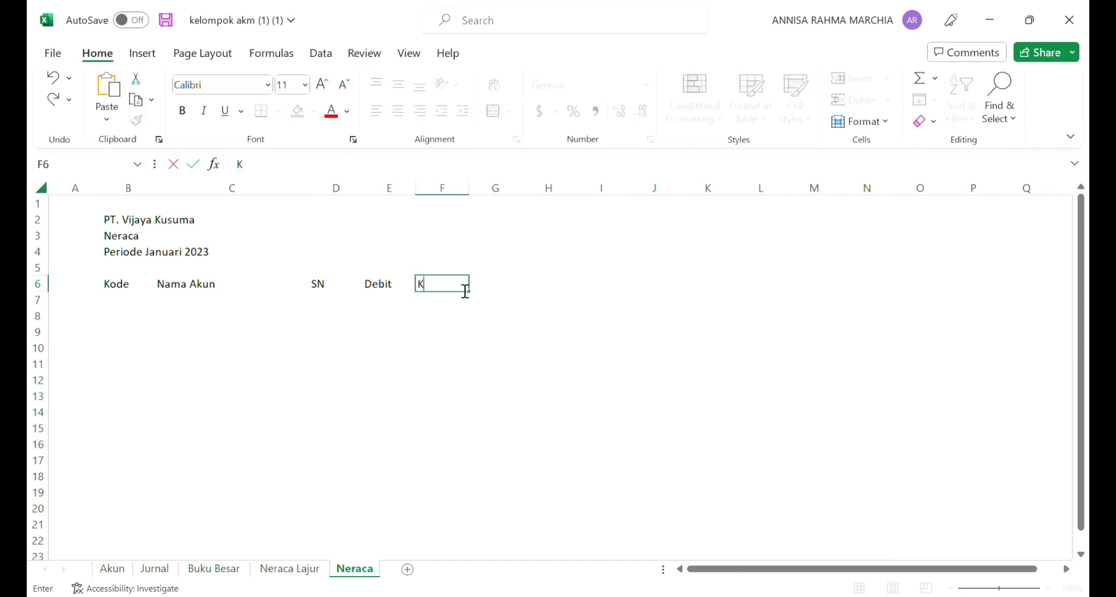
pyautogui.write('redit')
pyautogui.click(494, 286)
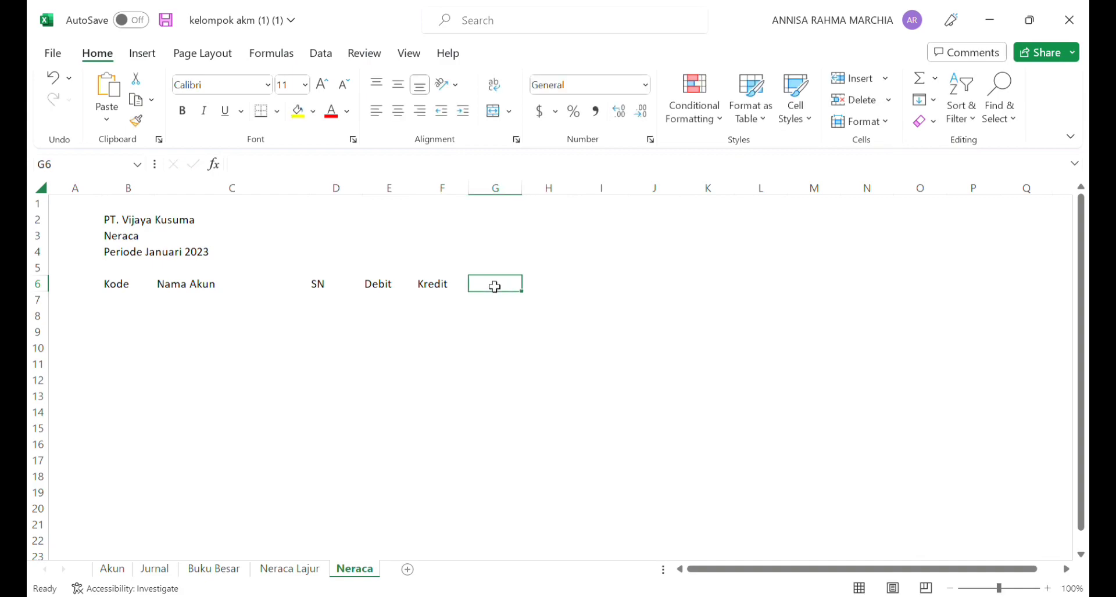
pyautogui.write('S')
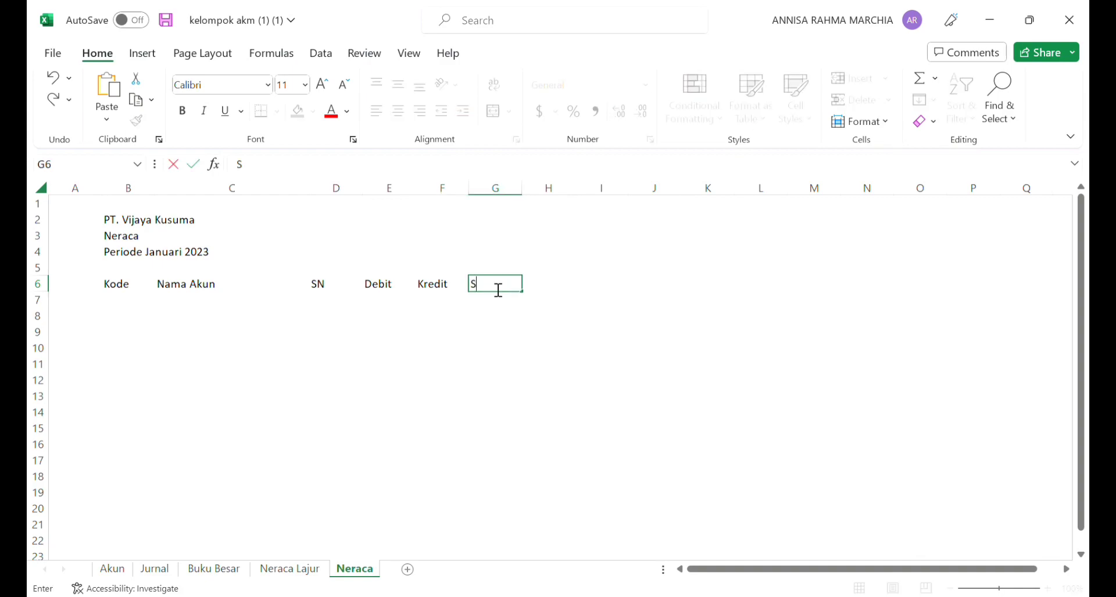
pyautogui.write('aldo')
# Step: Link the first account code in B7 to the Neraca Lajur sheet with the formula ='Neraca Lajur'!B8
pyautogui.click(141, 300)
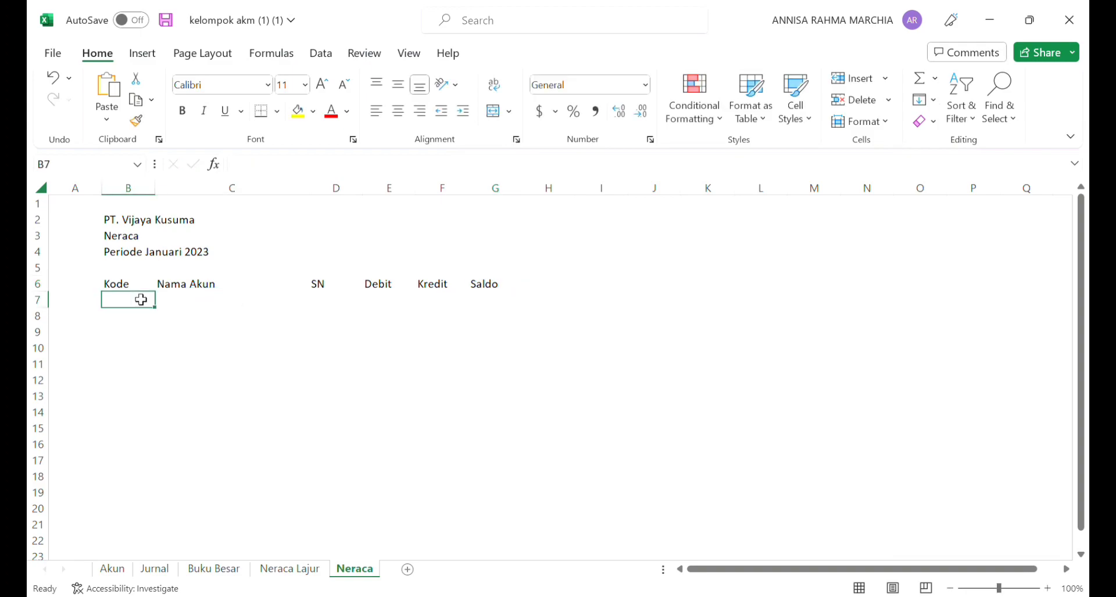
pyautogui.write('=')
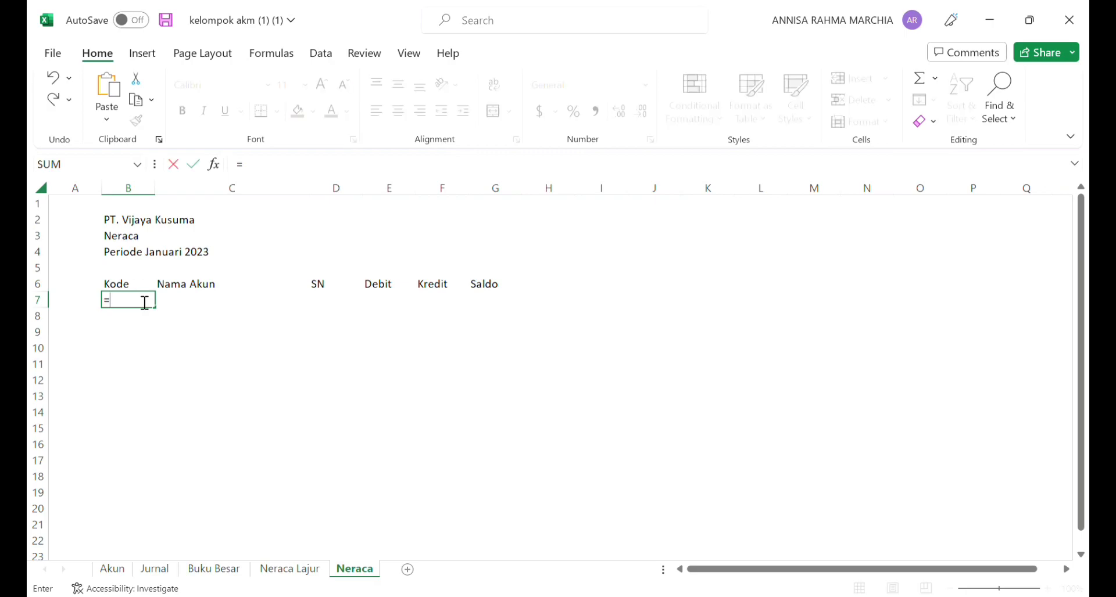
pyautogui.click(272, 570)
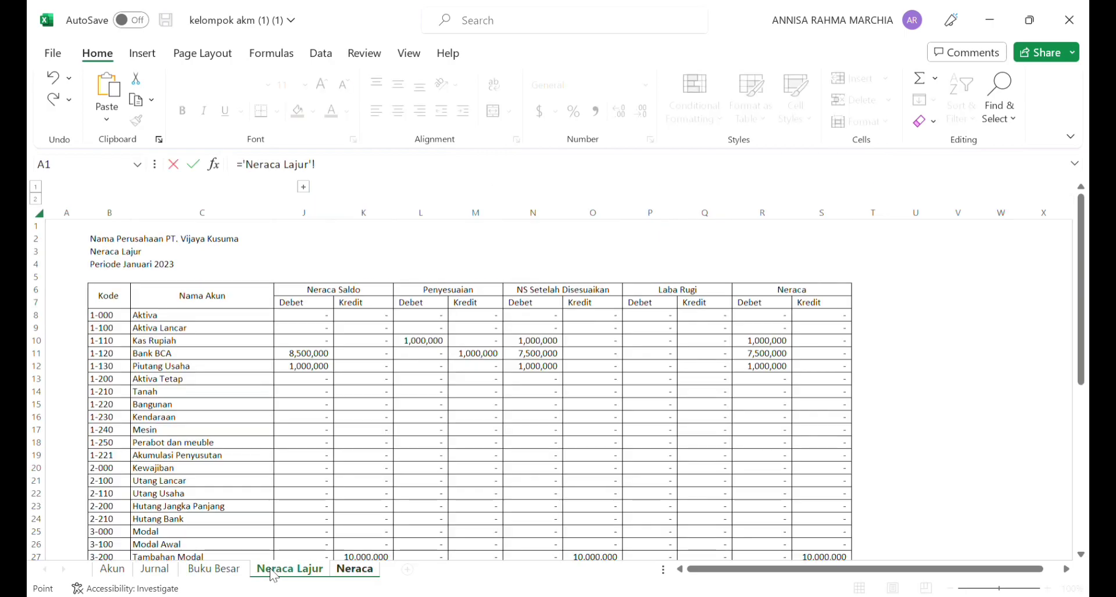
pyautogui.click(115, 318)
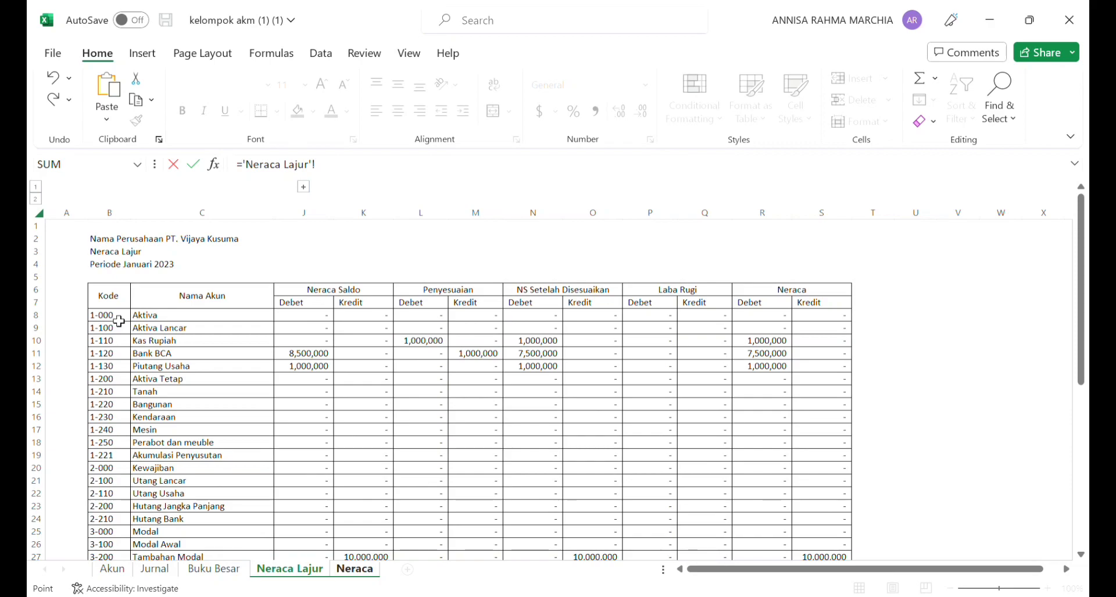
pyautogui.click(342, 570)
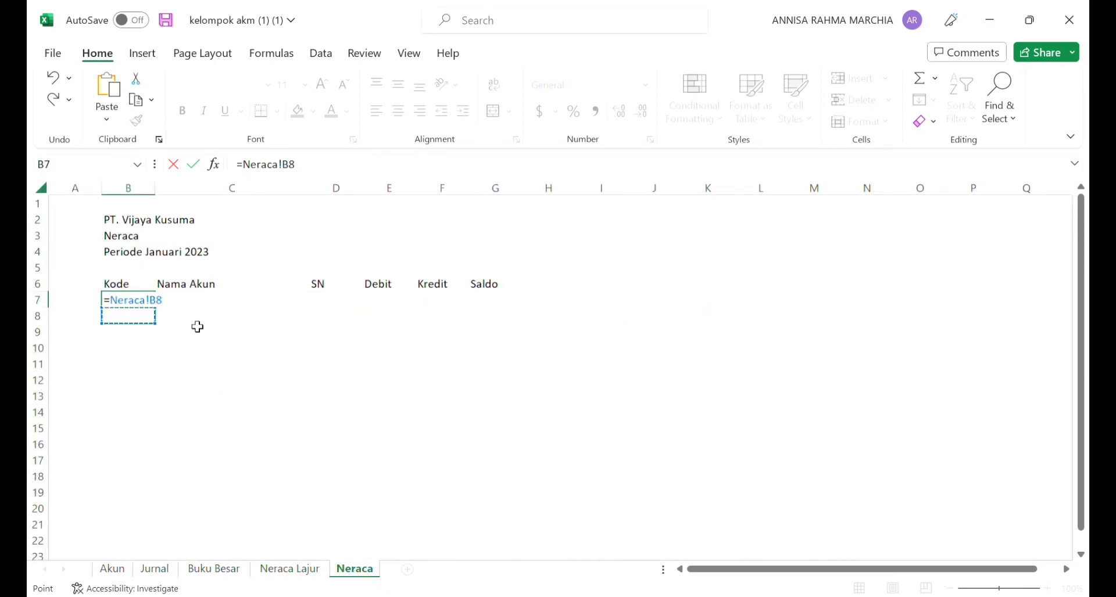
pyautogui.click(250, 168)
pyautogui.write("'Neraca")
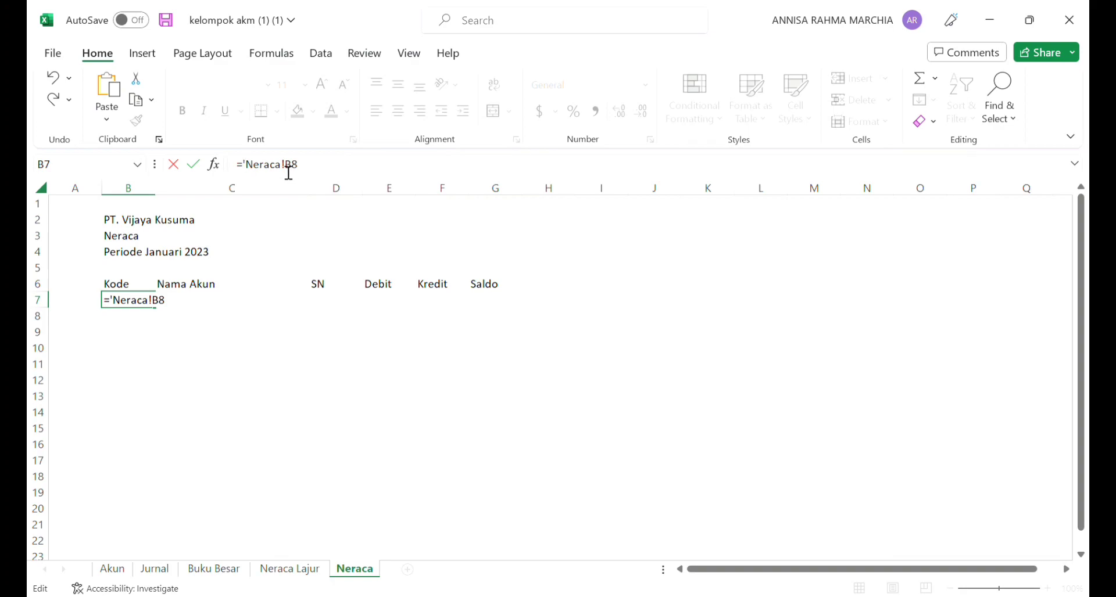
pyautogui.write(" lajur'")
pyautogui.press('Return')
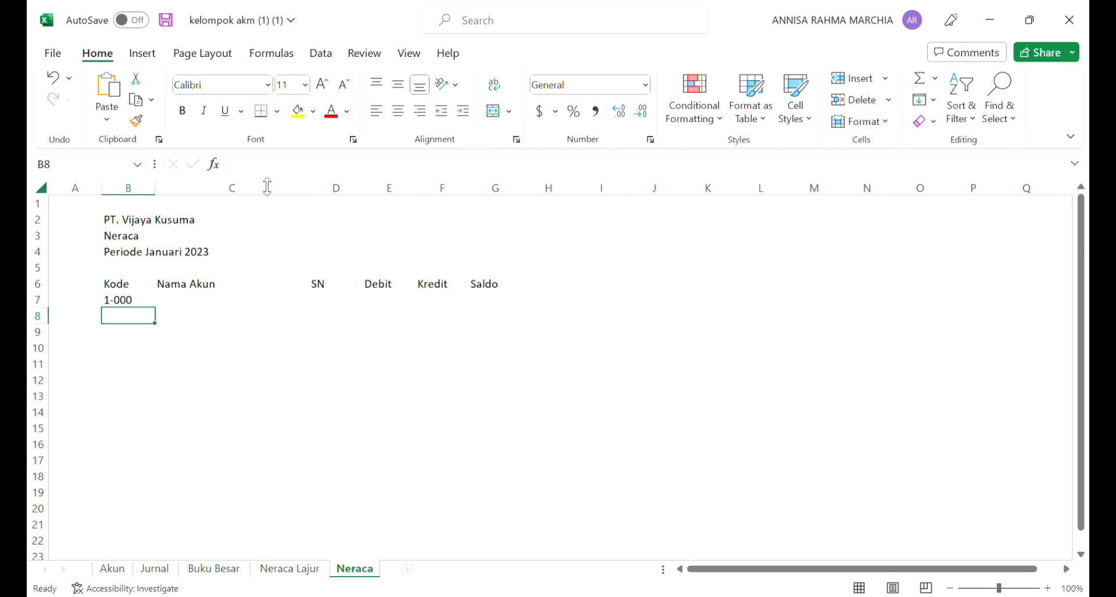
# Step: Fill the account code formula from B7 down to B29, ending at code 3-500
pyautogui.click(138, 301)
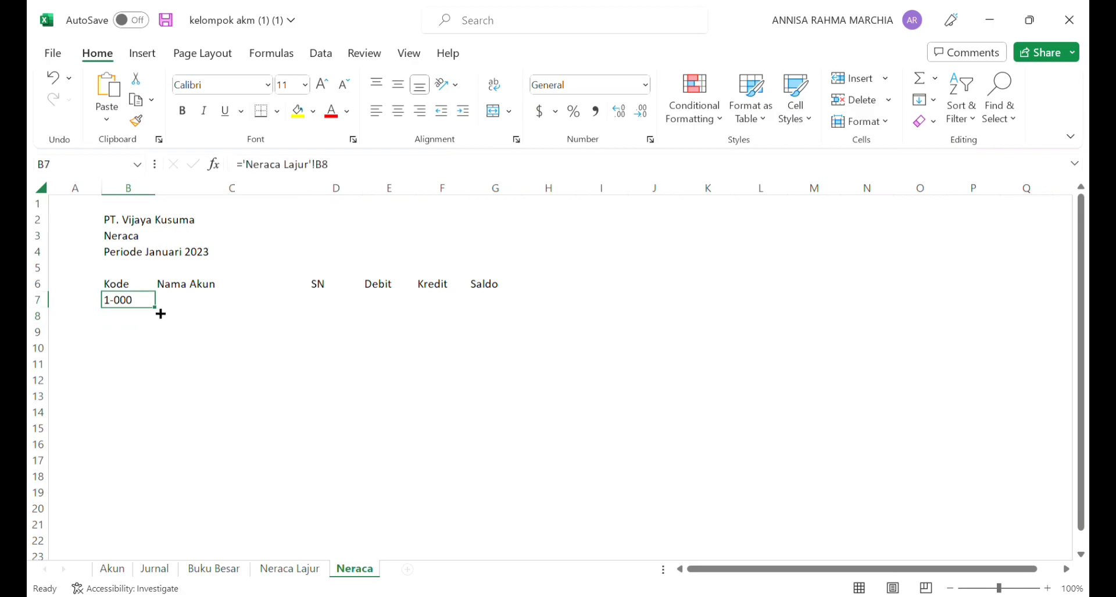
pyautogui.moveTo(161, 313); pyautogui.dragTo(164, 366)
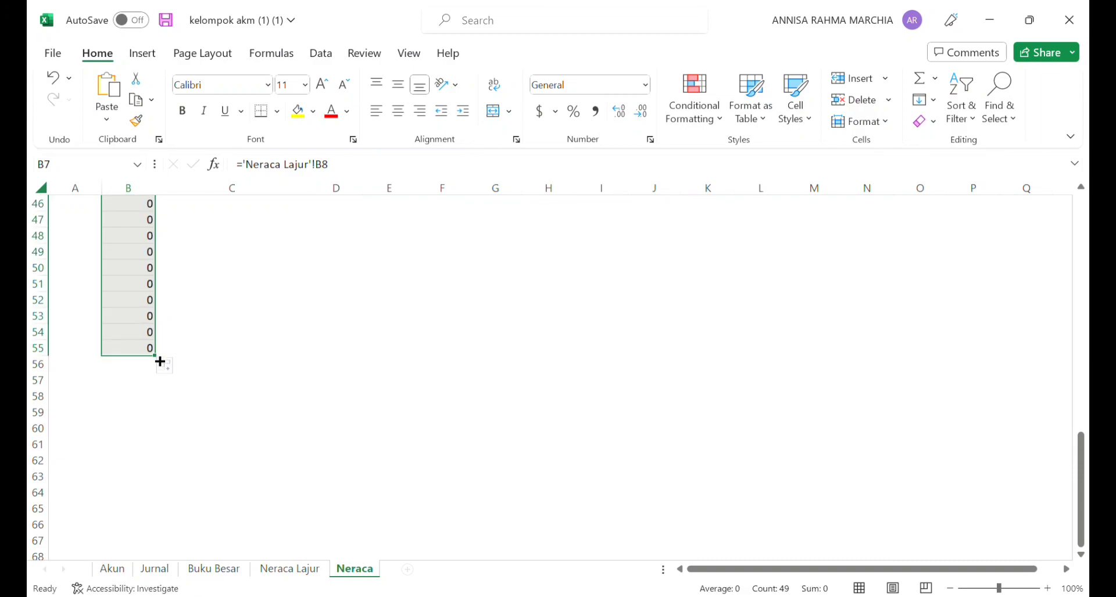
pyautogui.moveTo(160, 362); pyautogui.dragTo(153, 300)
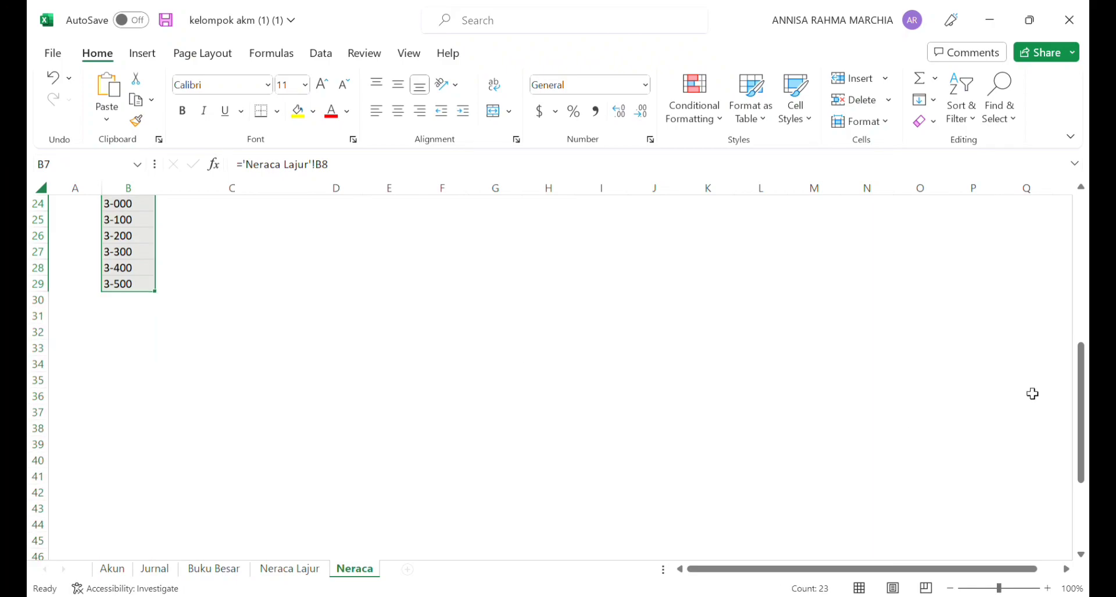
pyautogui.moveTo(1081, 372); pyautogui.dragTo(1082, 223)
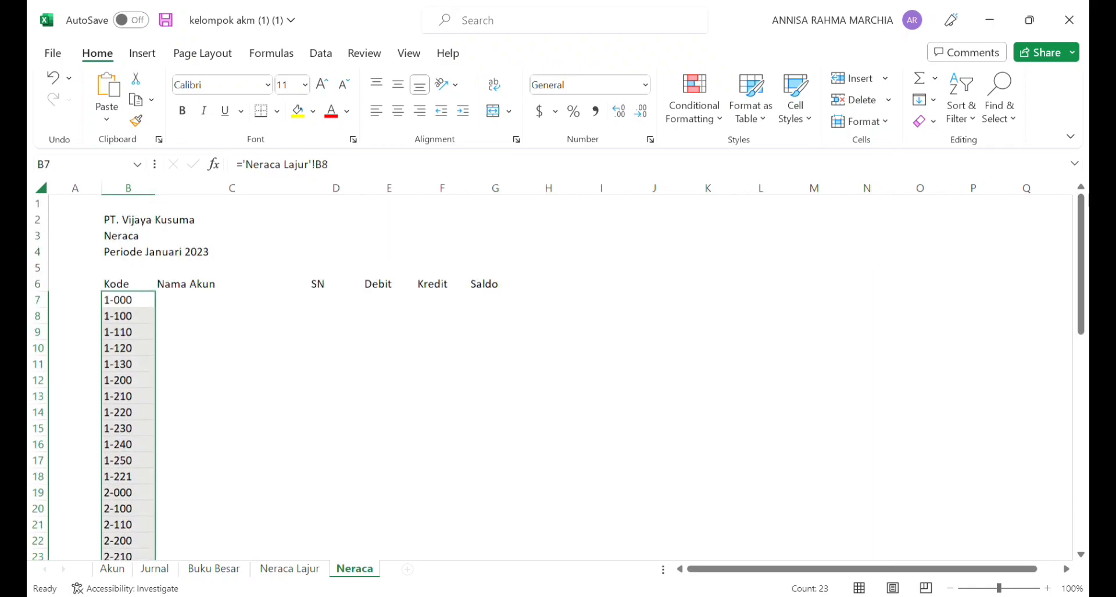
pyautogui.click(196, 303)
pyautogui.click(123, 315)
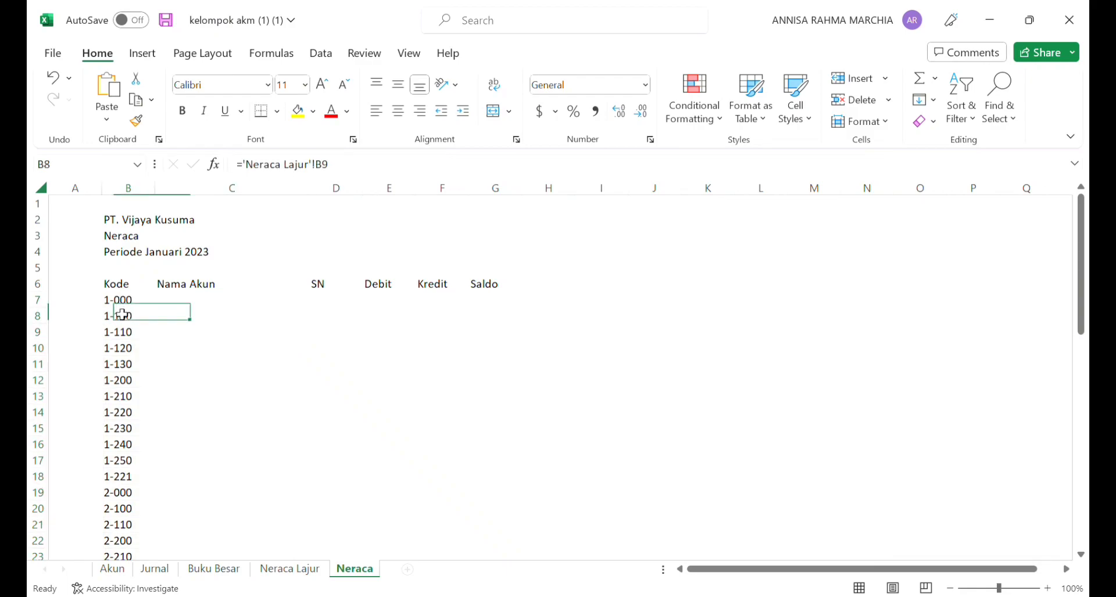
pyautogui.click(132, 304)
pyautogui.doubleClick(133, 306)
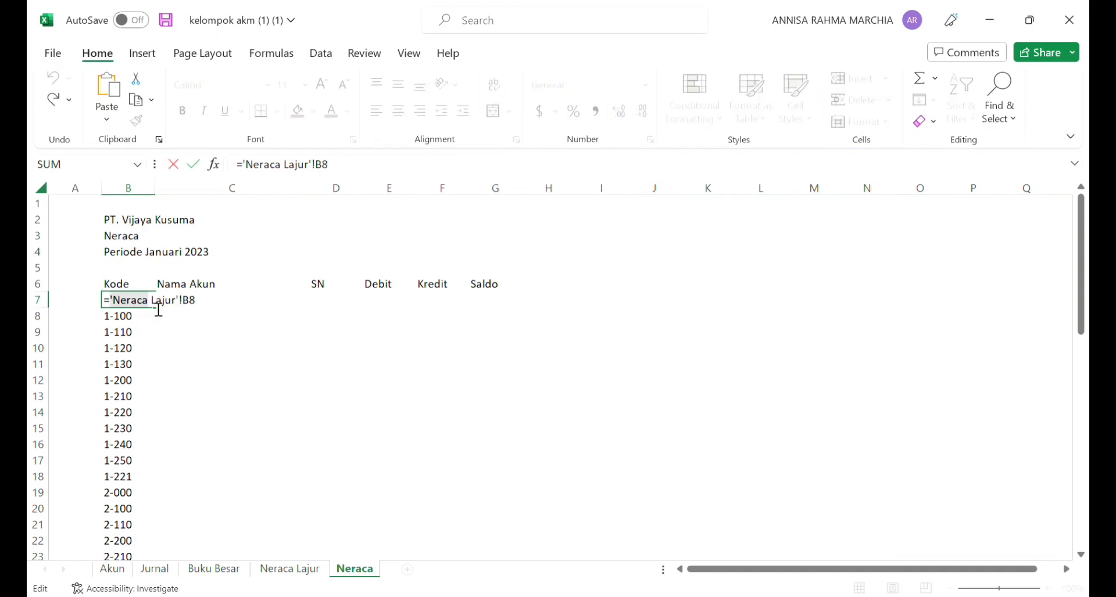
pyautogui.click(137, 317)
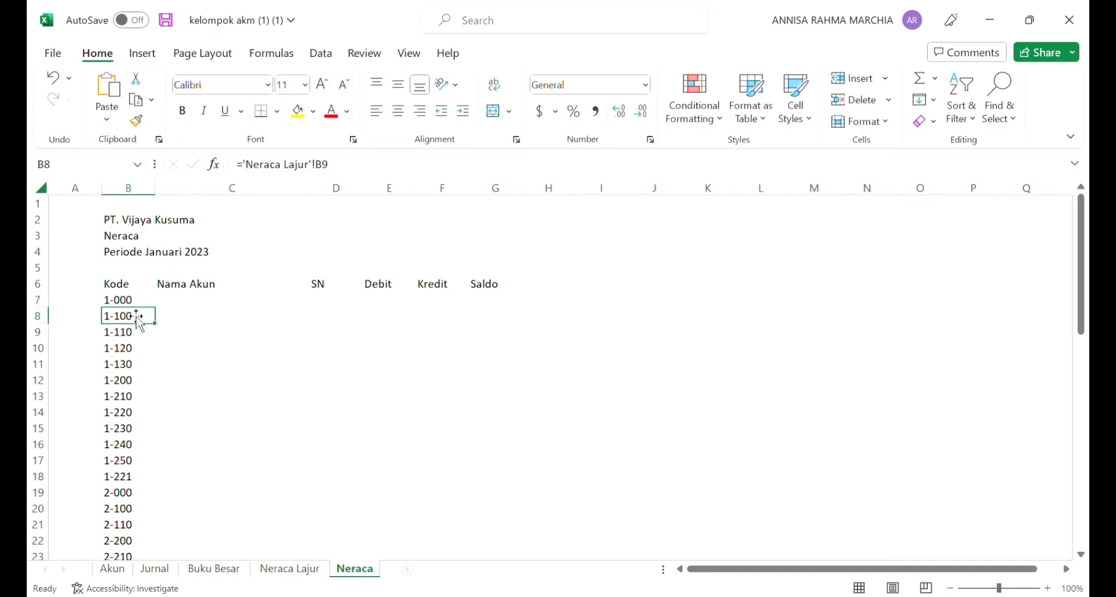
# Step: Copy the link formula from B7 into C7 and fill it down to C29 to bring in the account names
pyautogui.click(145, 305)
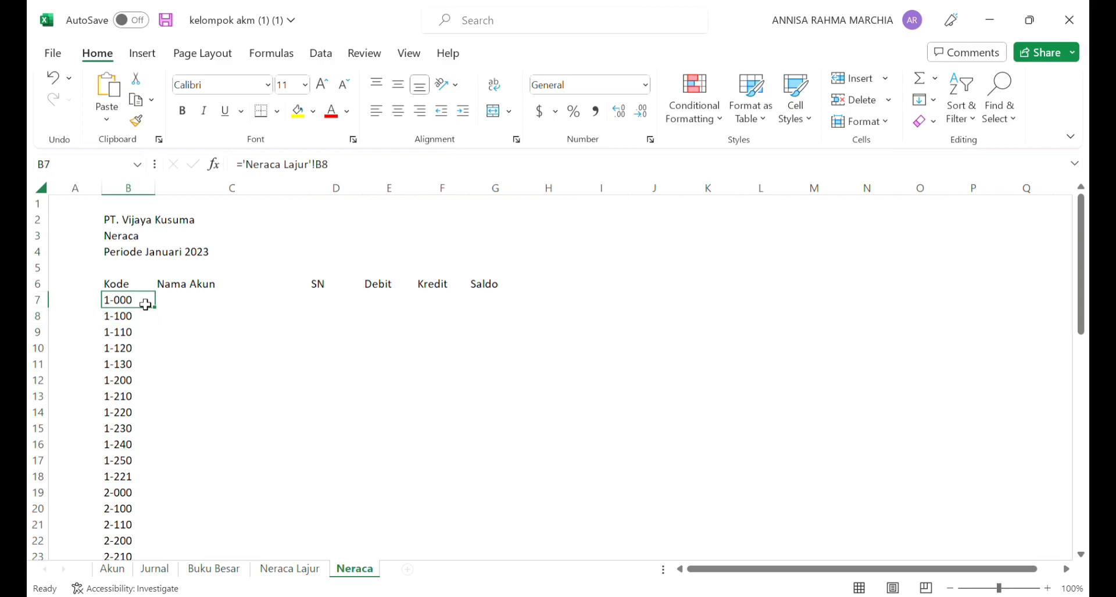
pyautogui.hotkey('ctrl', 'c')
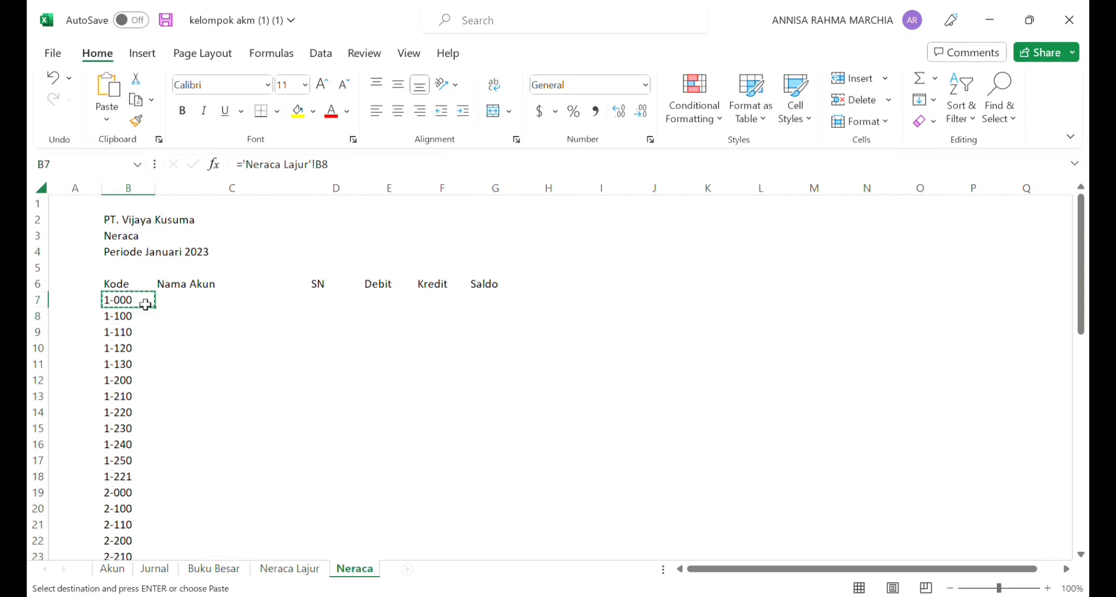
pyautogui.click(187, 306)
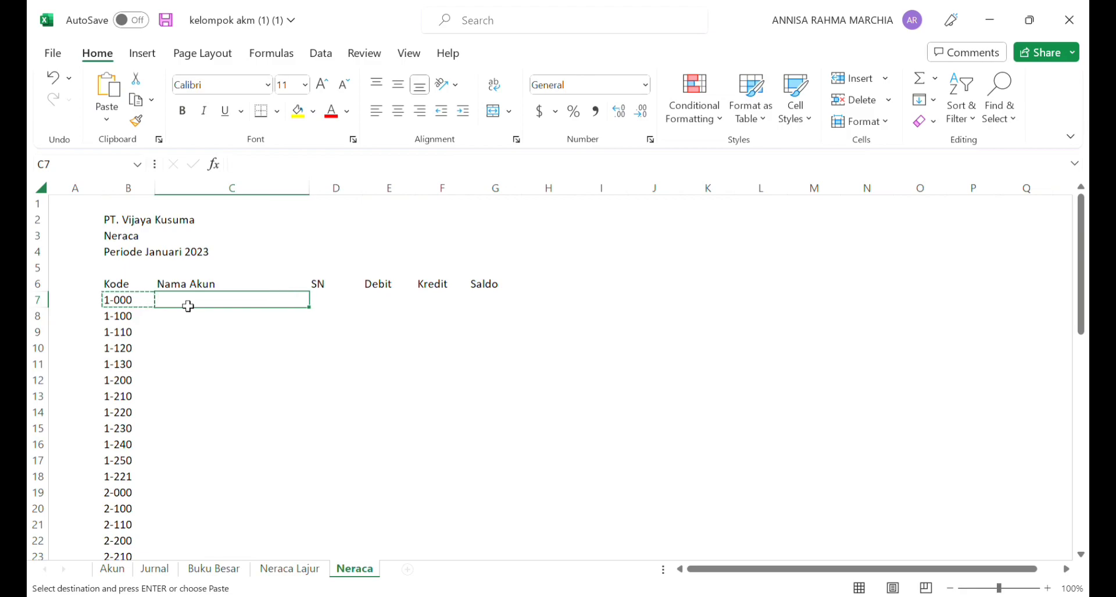
pyautogui.hotkey('ctrl', 'v')
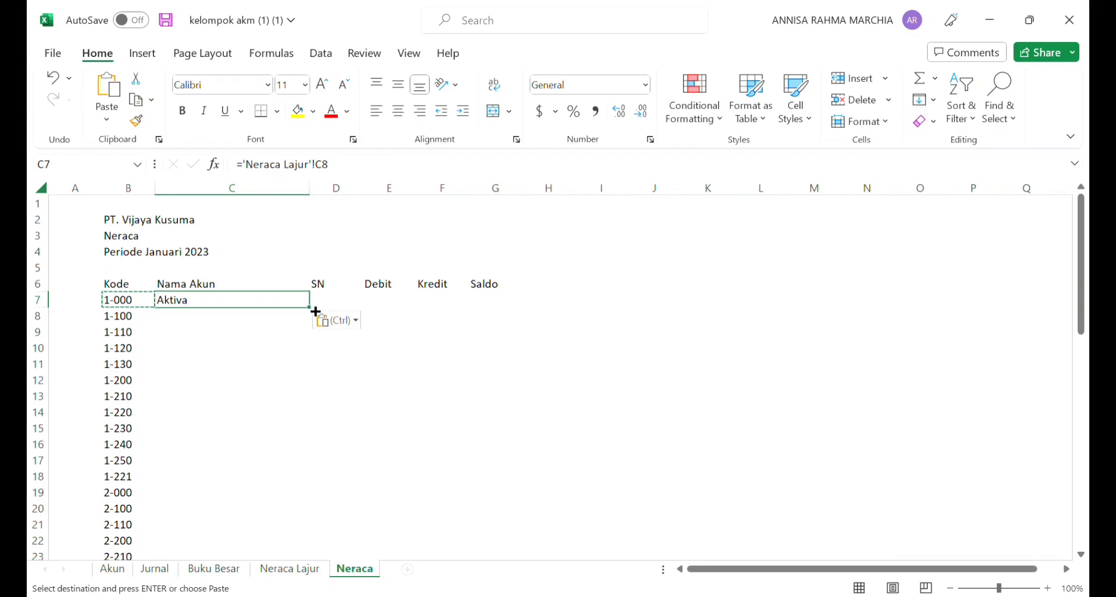
pyautogui.moveTo(316, 314); pyautogui.dragTo(303, 541)
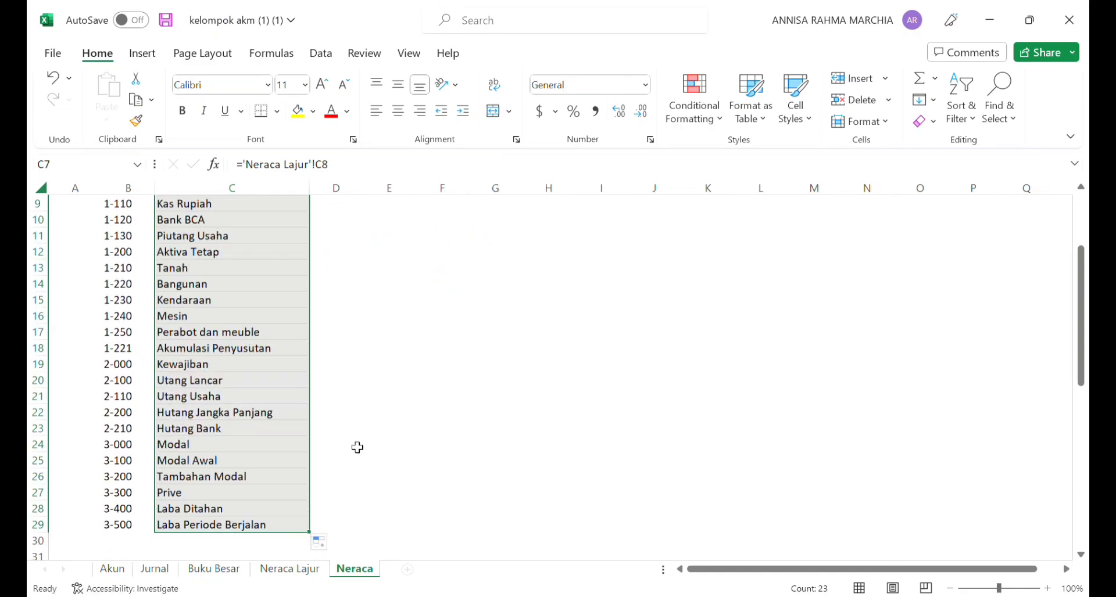
pyautogui.click(375, 401)
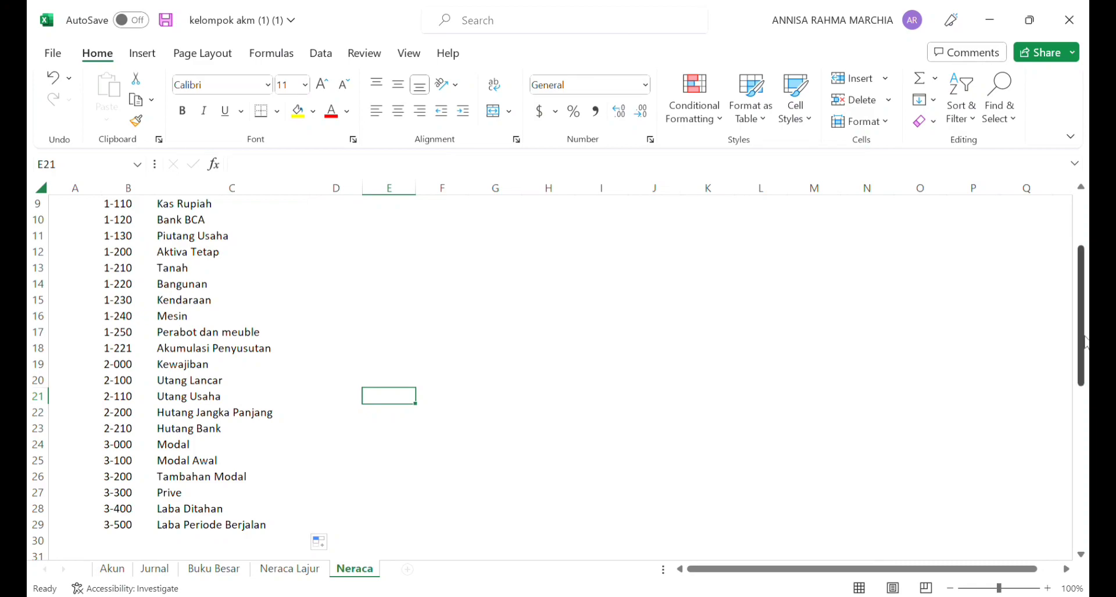
# Step: Start a VLOOKUP formula in D7 under the SN header, with account code B7 as the lookup value
pyautogui.moveTo(1082, 329); pyautogui.dragTo(1072, 248)
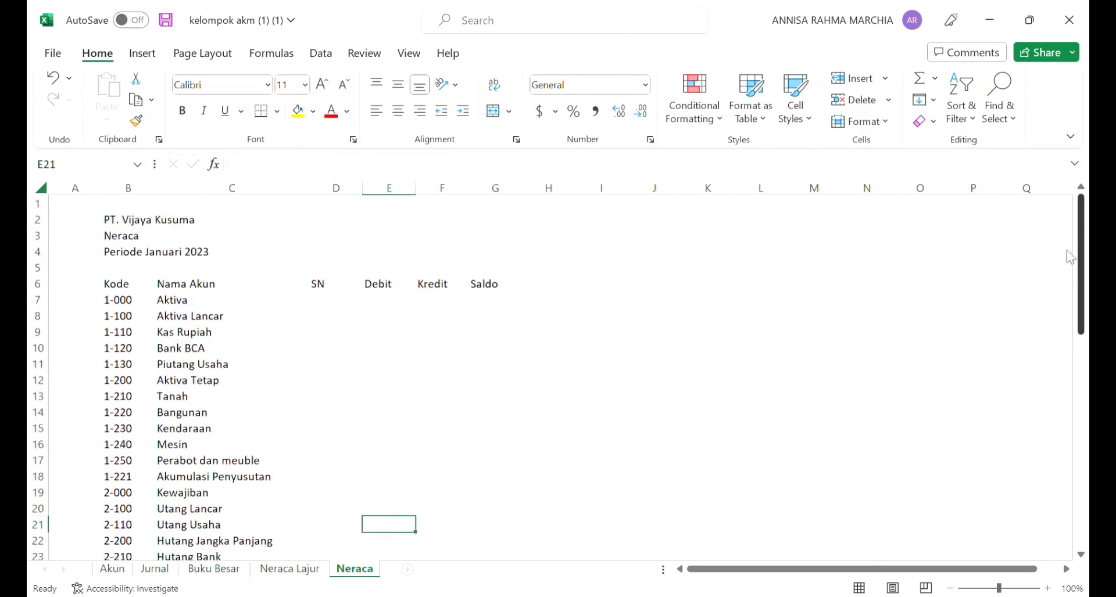
pyautogui.click(356, 307)
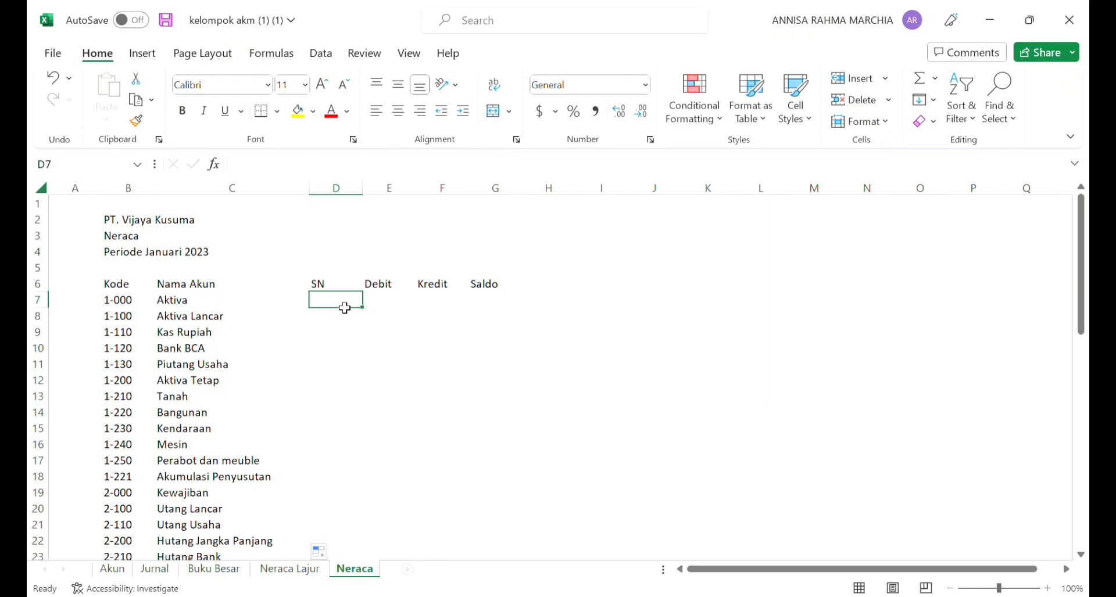
pyautogui.write('=V')
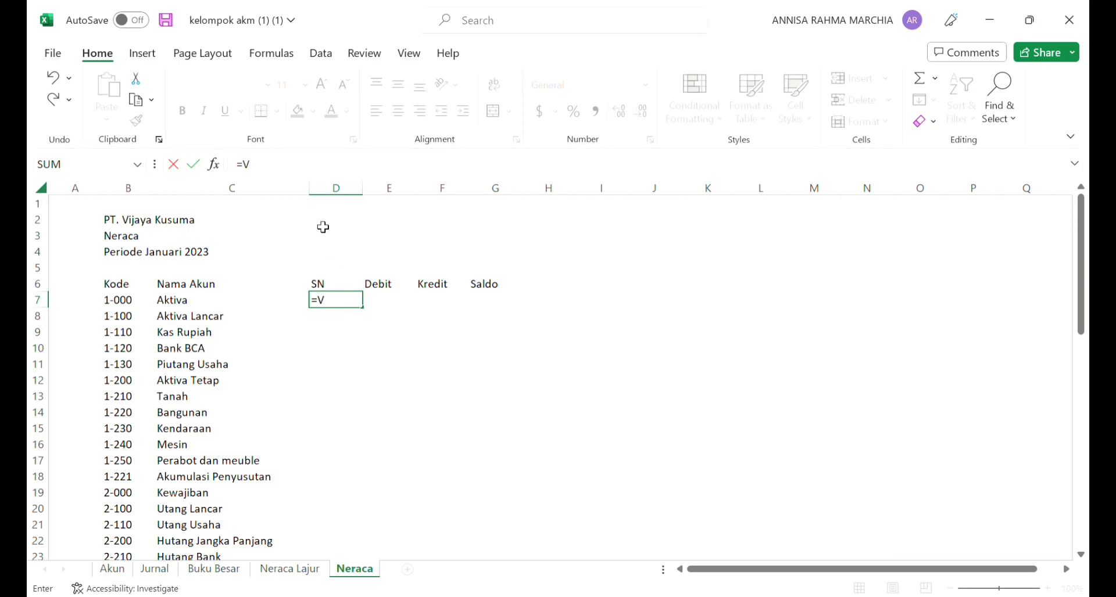
pyautogui.click(347, 308)
pyautogui.write('L')
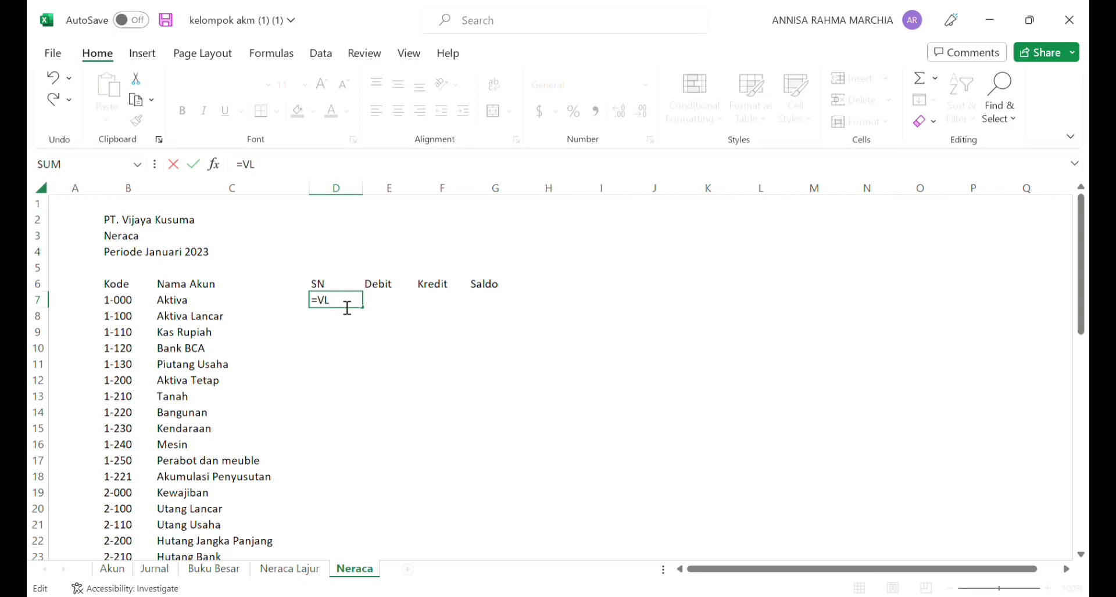
pyautogui.write('OOKUP(')
pyautogui.click(136, 303)
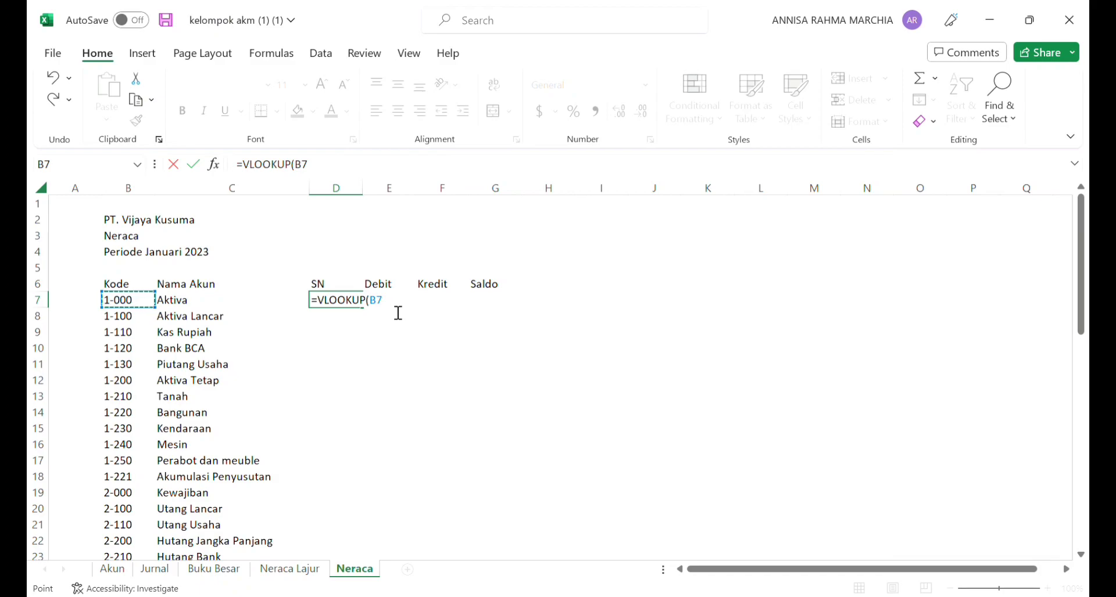
pyautogui.write(',')
# Step: Set the VLOOKUP table range to B6:E43 on the Akun sheet
pyautogui.click(112, 571)
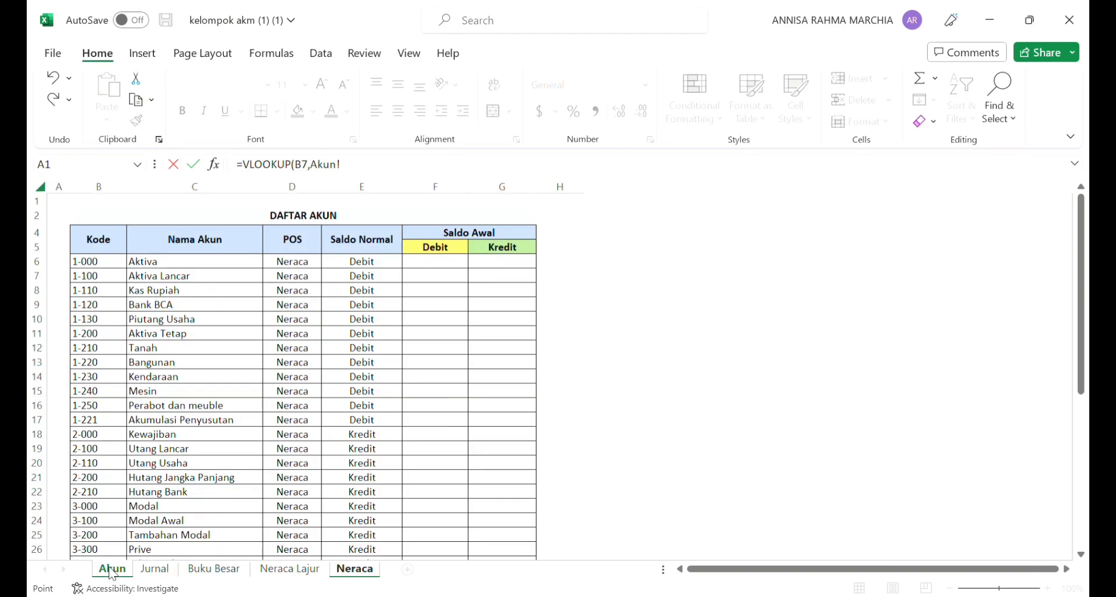
pyautogui.click(95, 266)
pyautogui.moveTo(259, 258); pyautogui.dragTo(124, 267)
pyautogui.click(125, 268)
pyautogui.moveTo(129, 273); pyautogui.dragTo(374, 521)
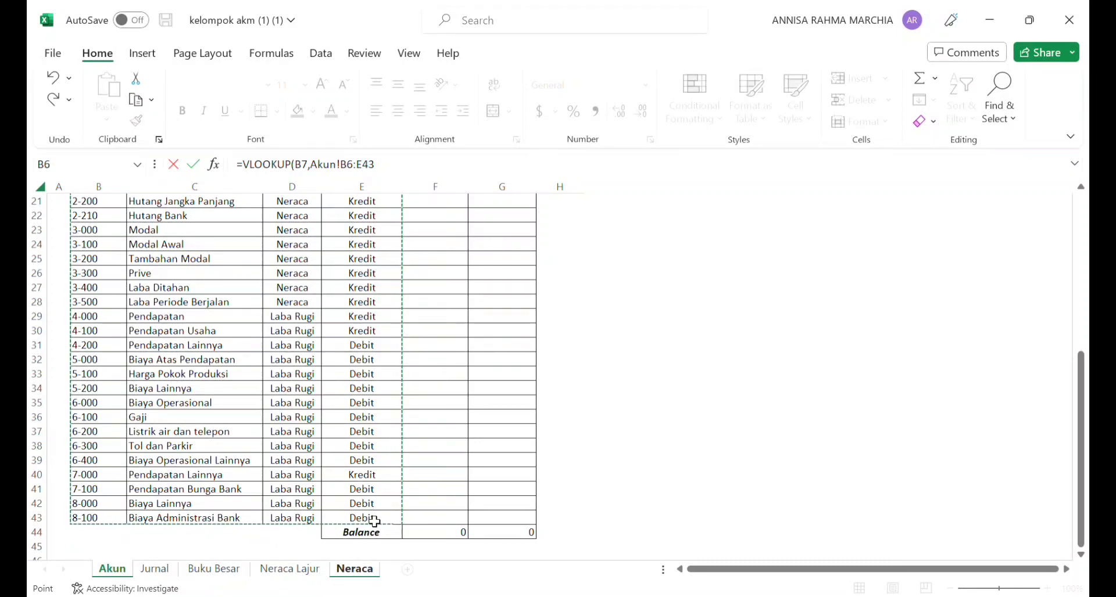
pyautogui.click(363, 169)
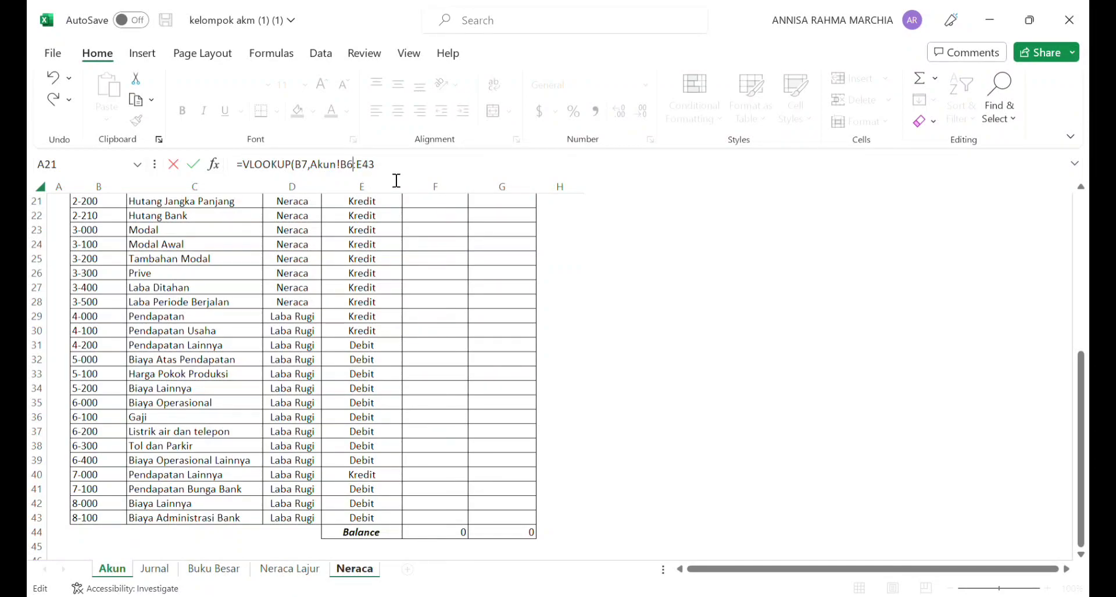
# Step: Make the VLOOKUP table range in D7 absolute as Akun!$B$6:$E$43
pyautogui.doubleClick(349, 165)
pyautogui.press('F4')
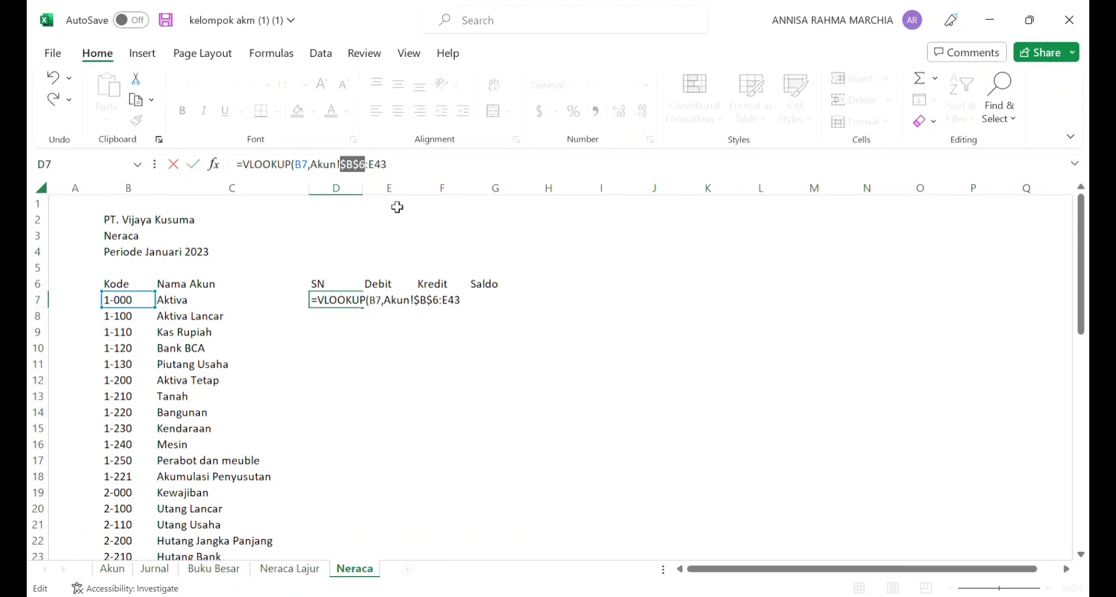
pyautogui.click(388, 172)
pyautogui.doubleClick(378, 172)
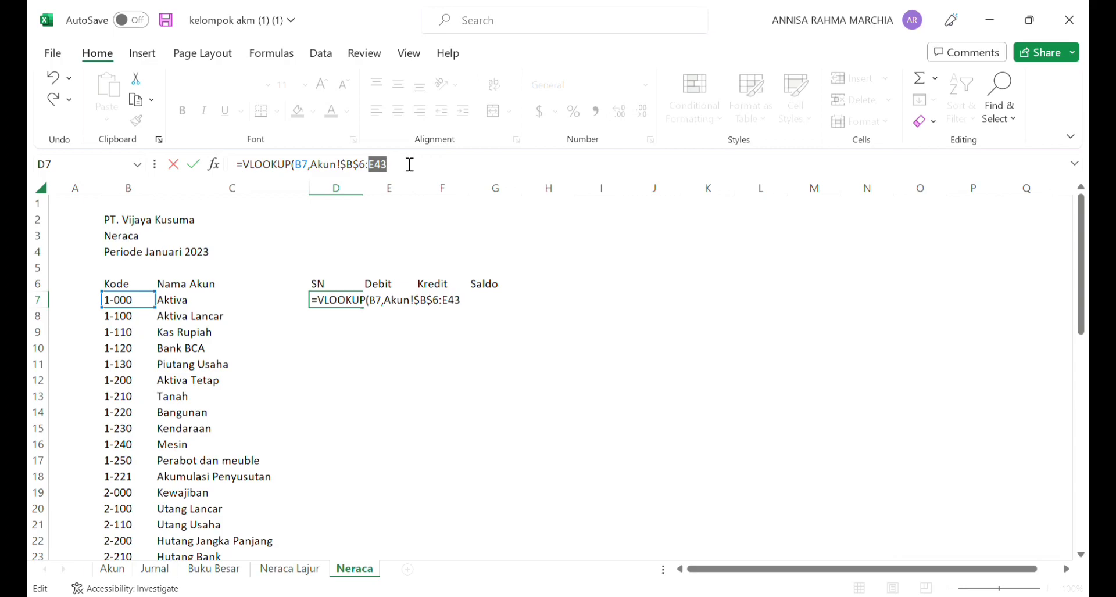
pyautogui.press('F4')
# Step: Complete the SN lookup formula in D7 with column index 4 and exact match 0
pyautogui.click(424, 173)
pyautogui.write(',')
pyautogui.write('43,4')
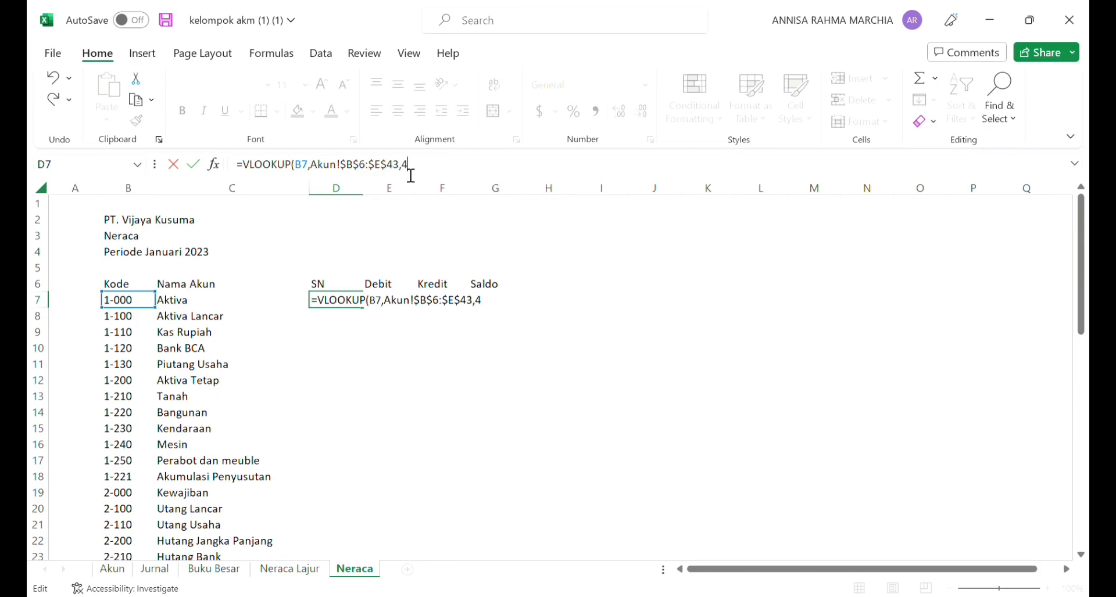
pyautogui.write(',0)')
pyautogui.press('Return')
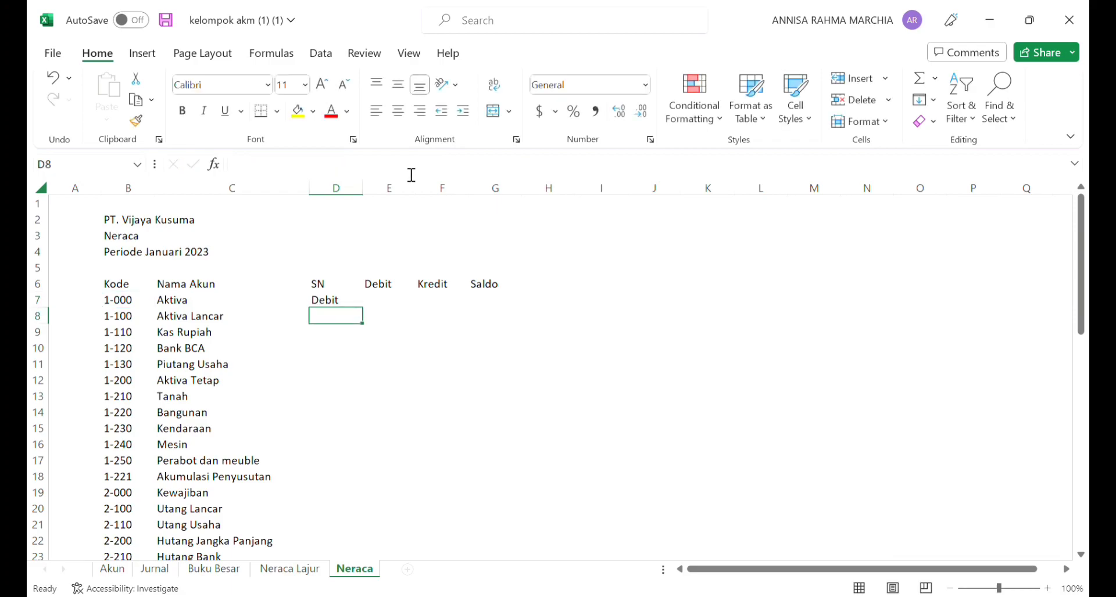
# Step: Fill the SN lookup formula from D7 down to D29, ending at account code 3-500
pyautogui.click(354, 303)
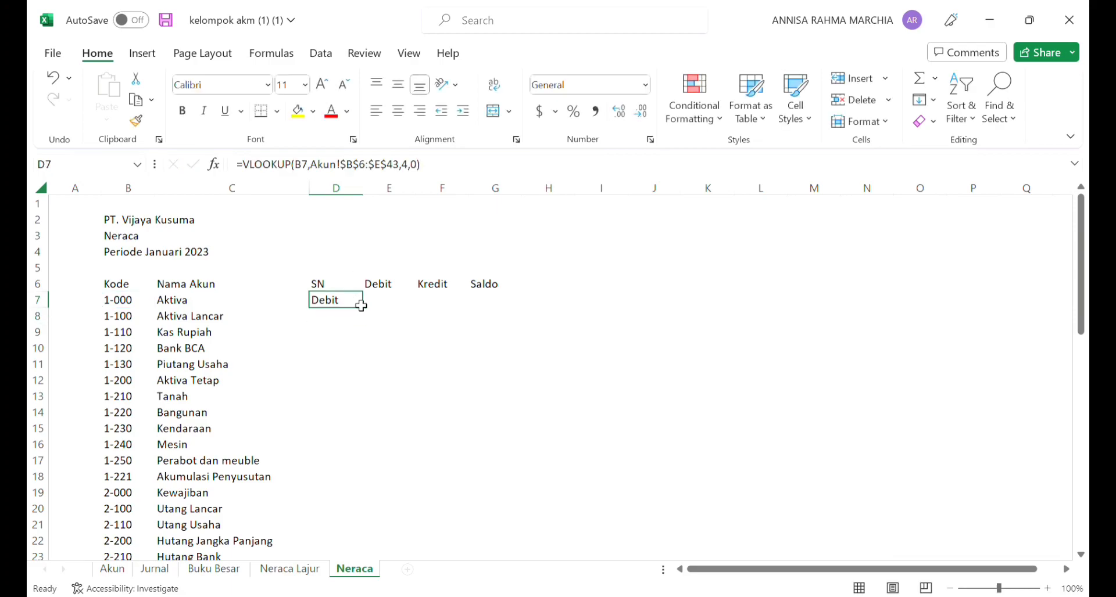
pyautogui.moveTo(368, 313); pyautogui.dragTo(365, 545)
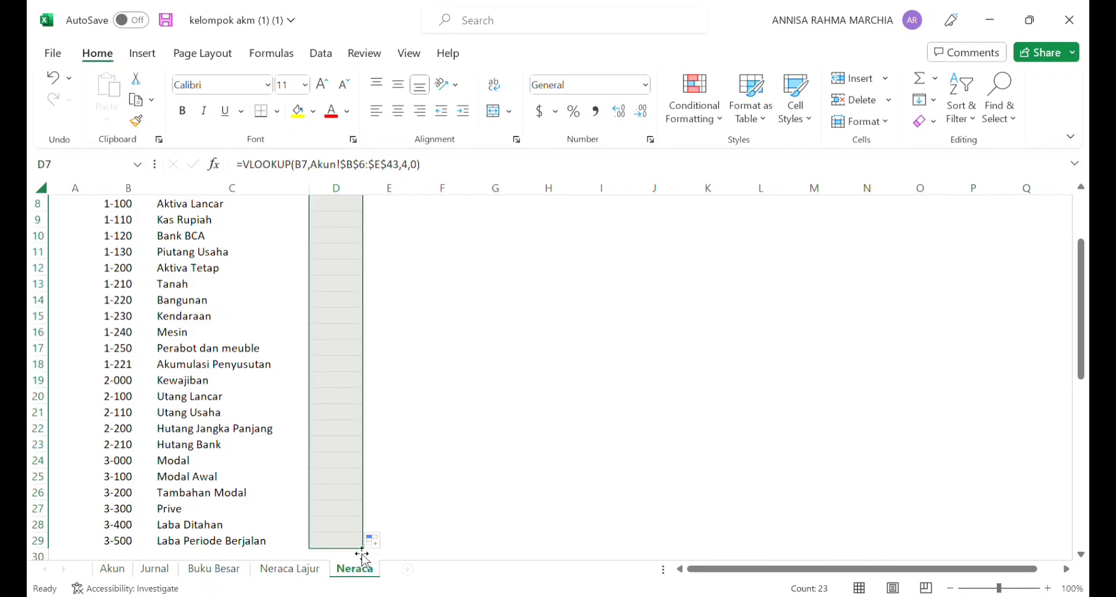
pyautogui.click(447, 416)
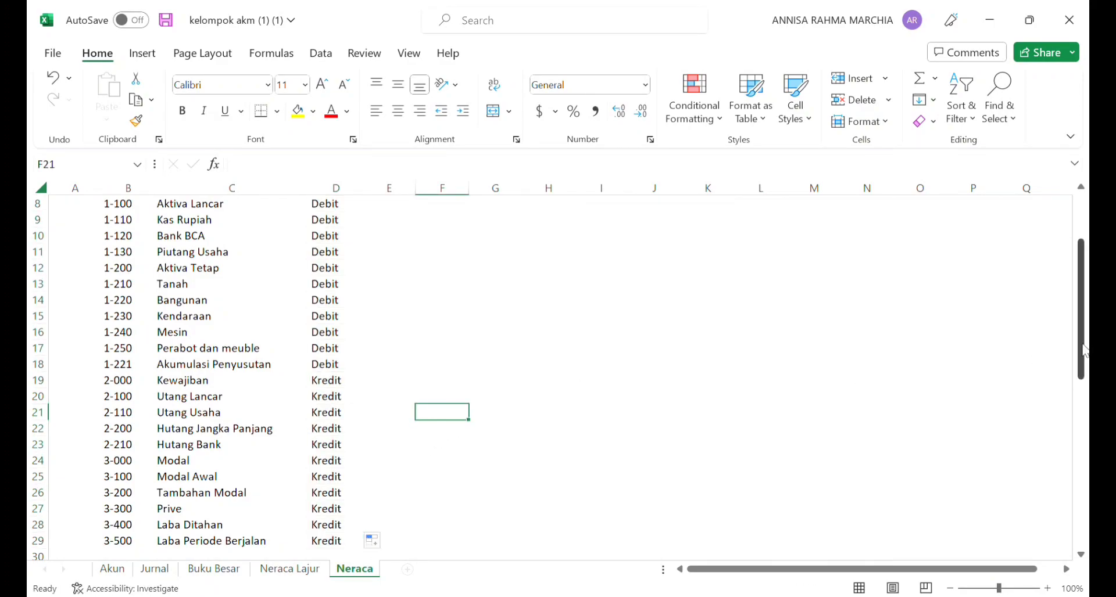
pyautogui.moveTo(1082, 350); pyautogui.dragTo(1082, 305)
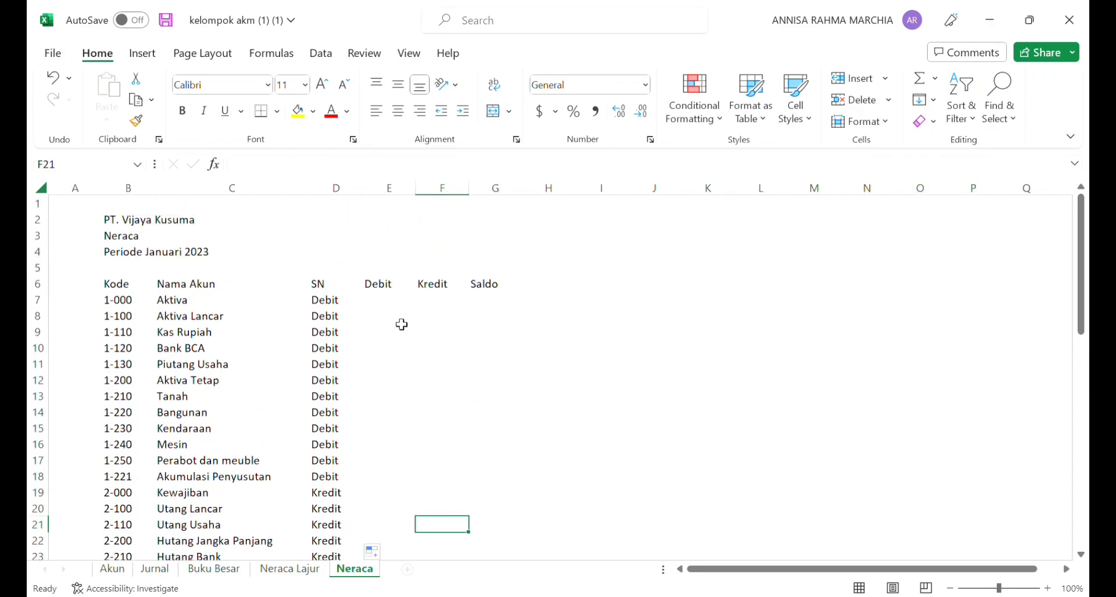
# Step: Enter Neracalajur as the range name on the Neraca Lajur sheet
pyautogui.click(290, 569)
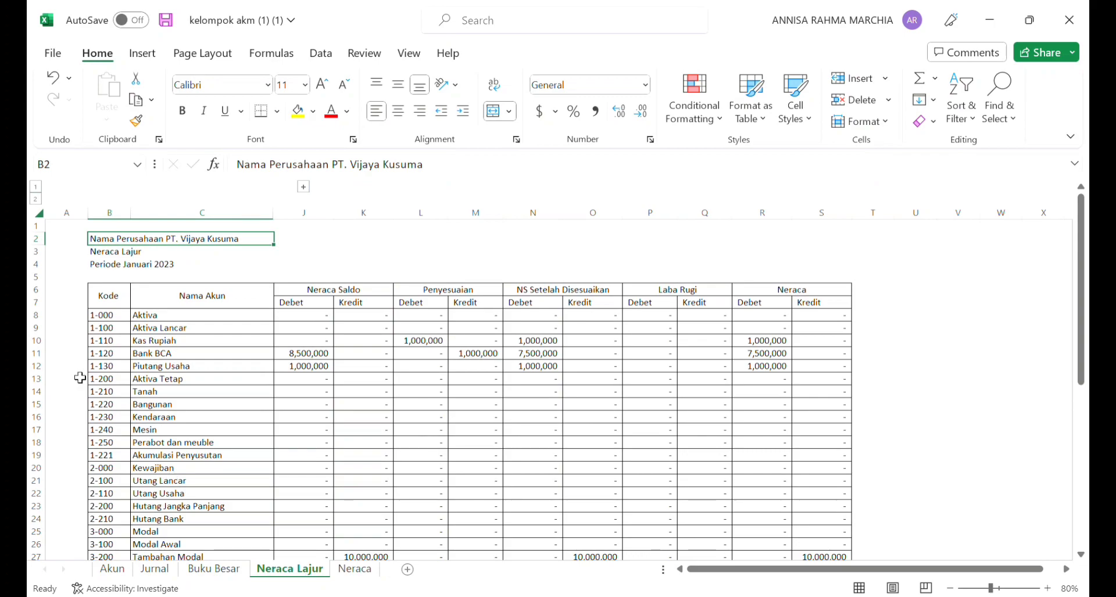
pyautogui.click(83, 168)
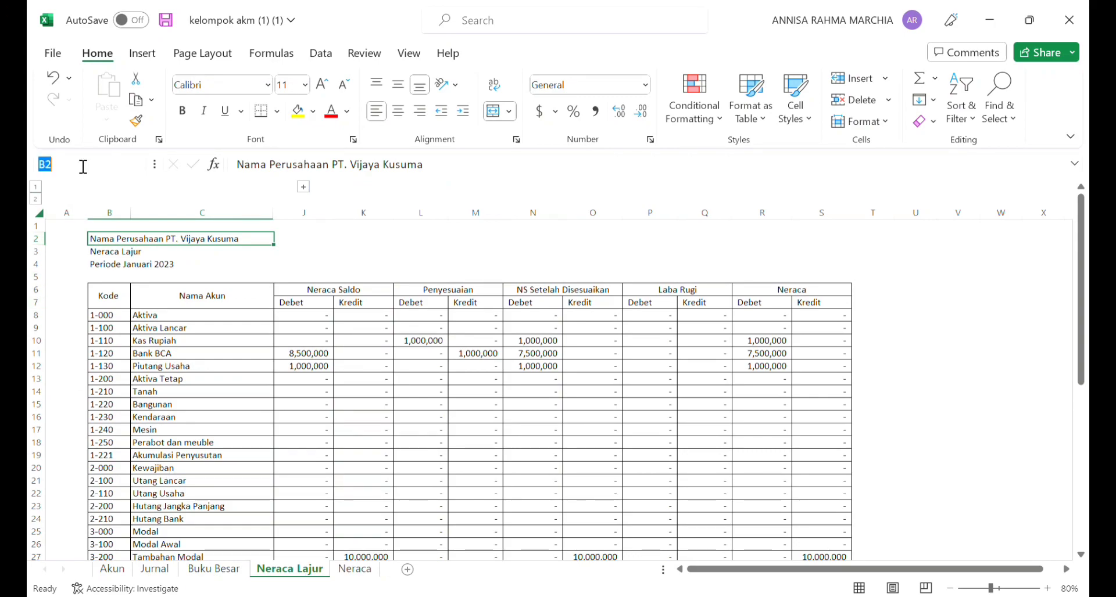
pyautogui.press('BackSpace')
pyautogui.write('Neracalajur')
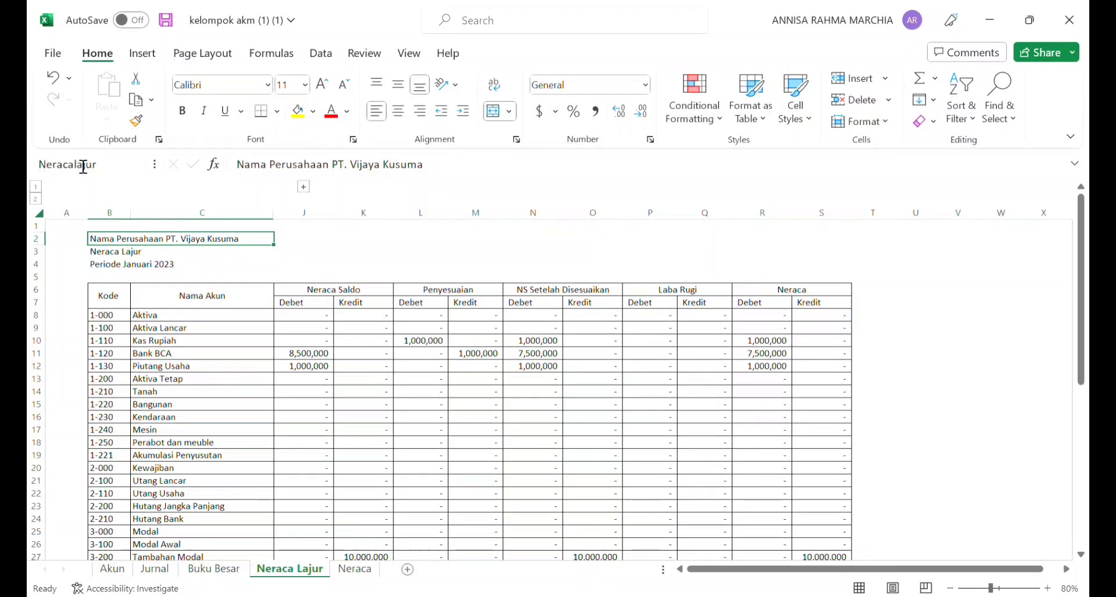
# Step: Start a VLOOKUP formula in E7 under Debit on the Neraca sheet, using account code B7 as the lookup value
pyautogui.click(355, 571)
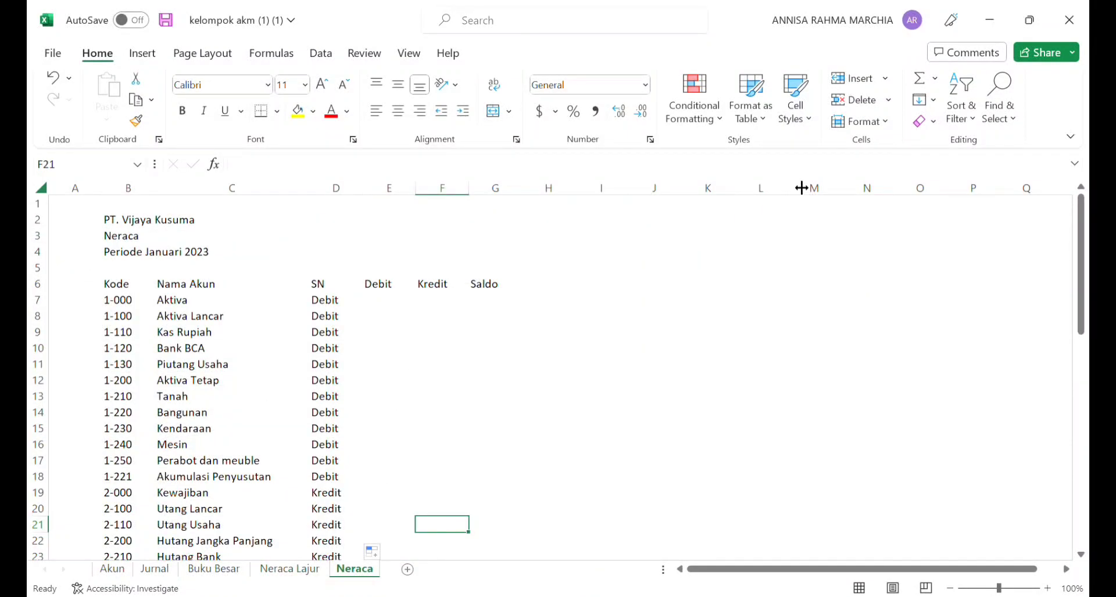
pyautogui.click(418, 308)
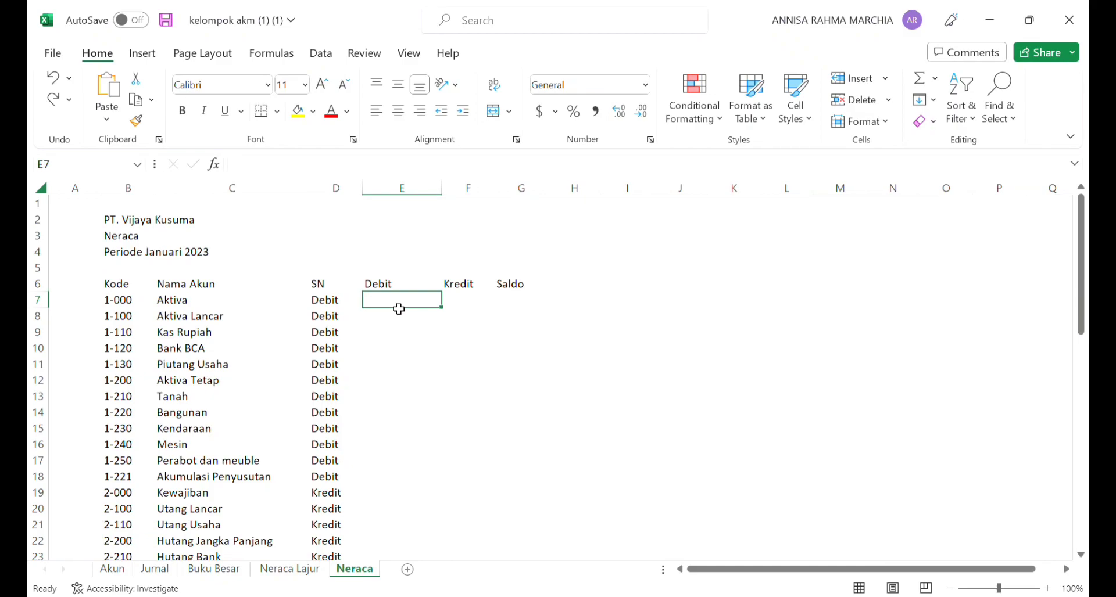
pyautogui.write('=')
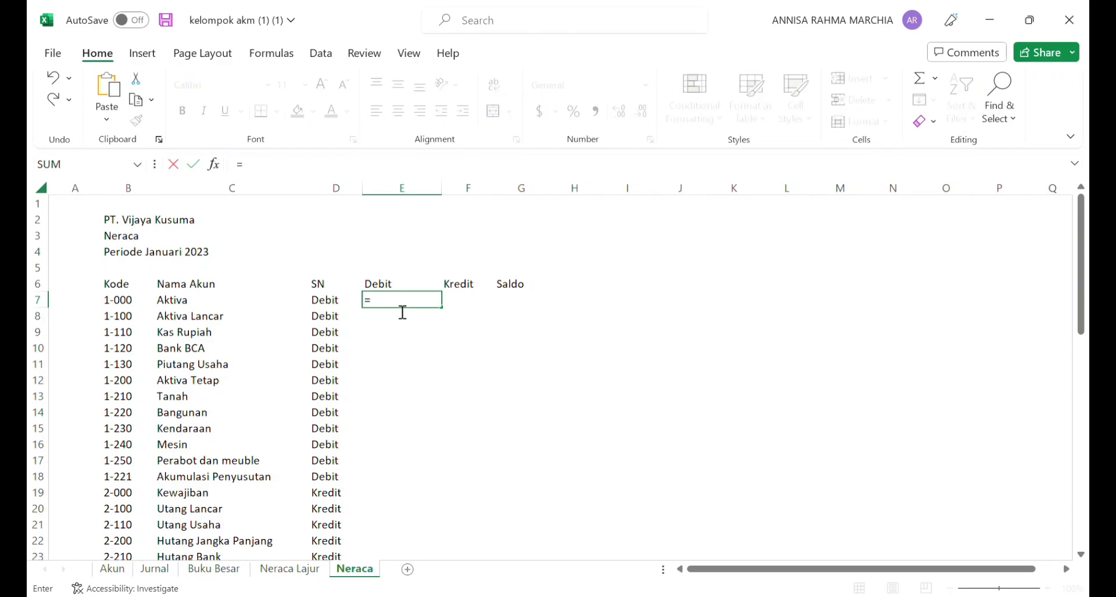
pyautogui.write('VLOOKUP')
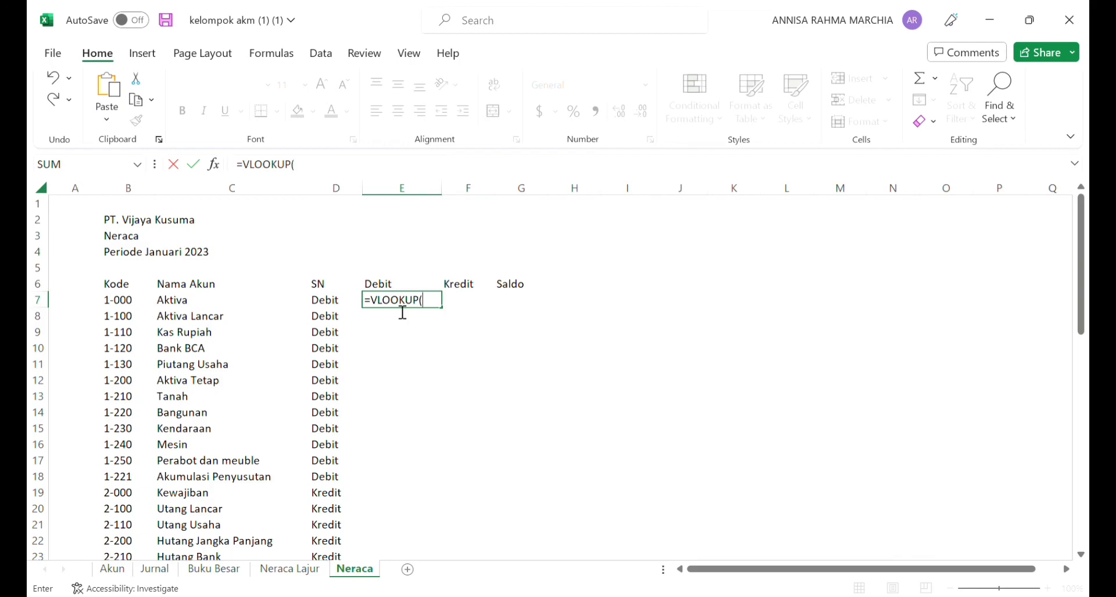
pyautogui.write('(')
pyautogui.click(139, 304)
# Step: Complete the Debit lookup in E7 with the named range neracalajur, column index 17 and exact match 0
pyautogui.write(',neraca')
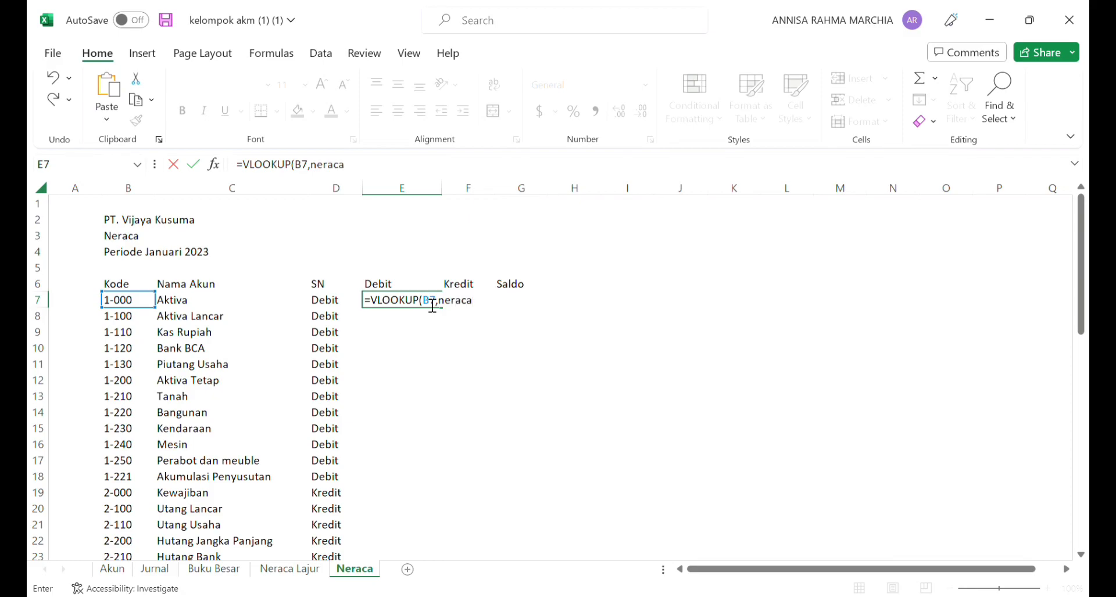
pyautogui.write('lajur,17,0)')
pyautogui.press('Return')
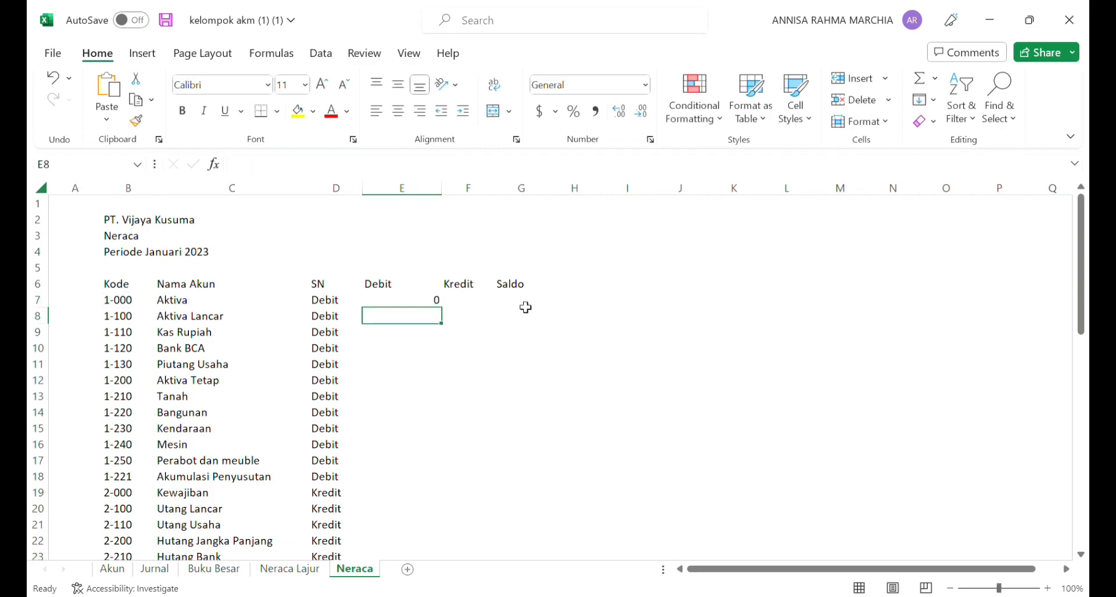
# Step: Fill the Debit formula from E7 down to E29 and format the values in comma style without decimals
pyautogui.click(421, 305)
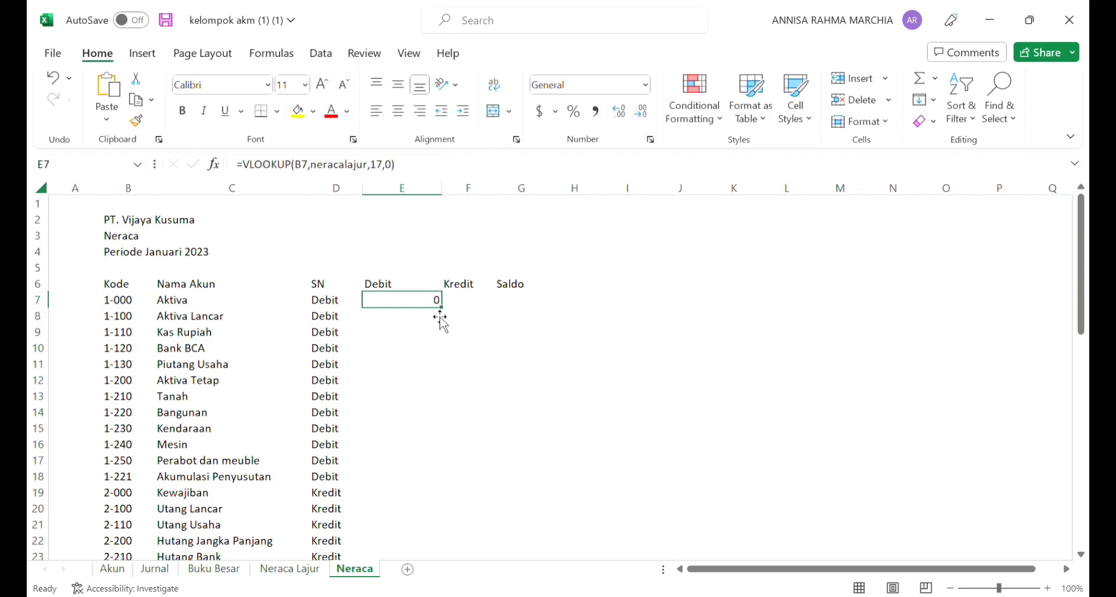
pyautogui.moveTo(448, 312); pyautogui.dragTo(467, 543)
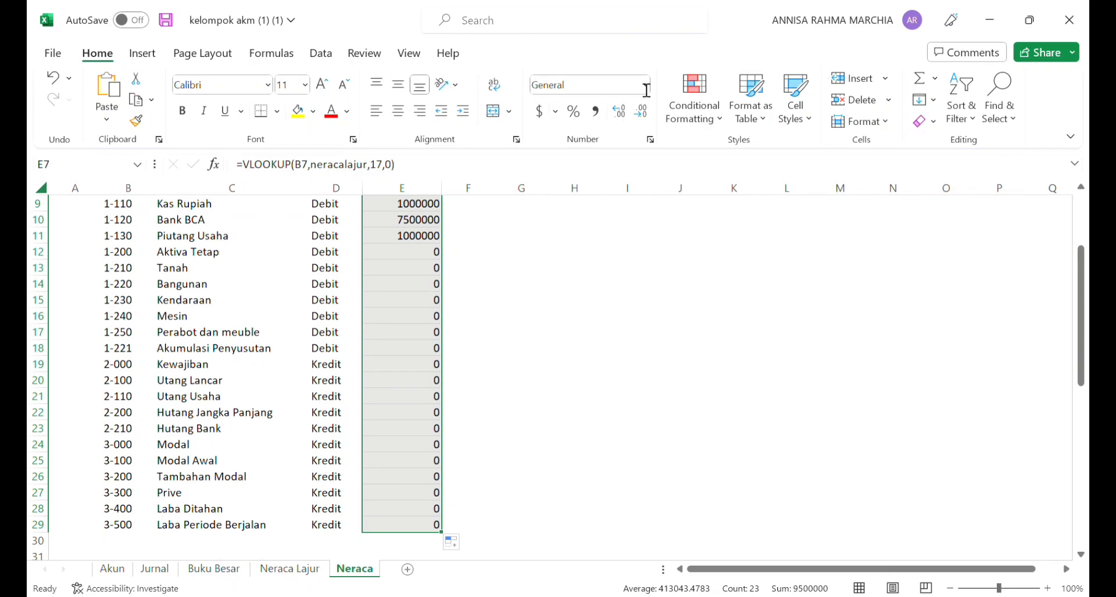
pyautogui.click(597, 114)
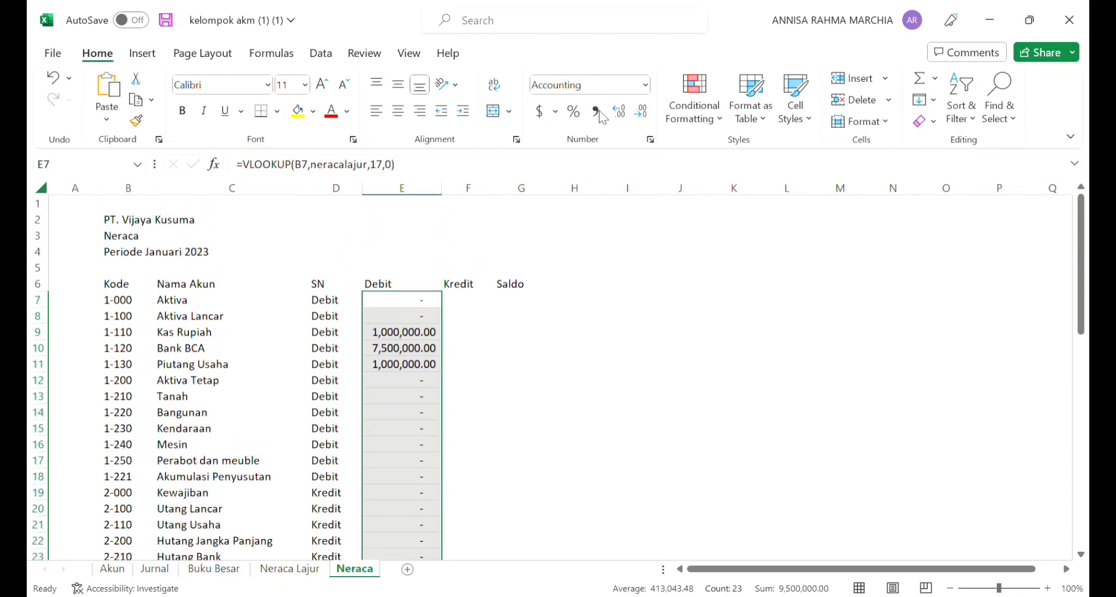
pyautogui.click(641, 114)
pyautogui.click(642, 115)
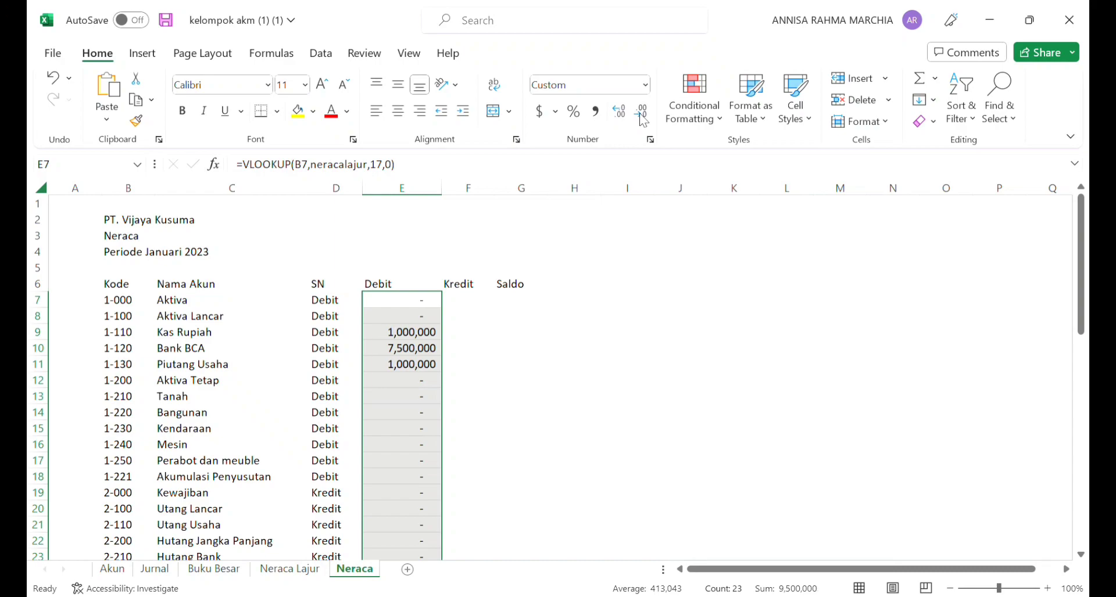
# Step: Copy the full VLOOKUP formula text from E7 for reuse in the Kredit column
pyautogui.click(463, 303)
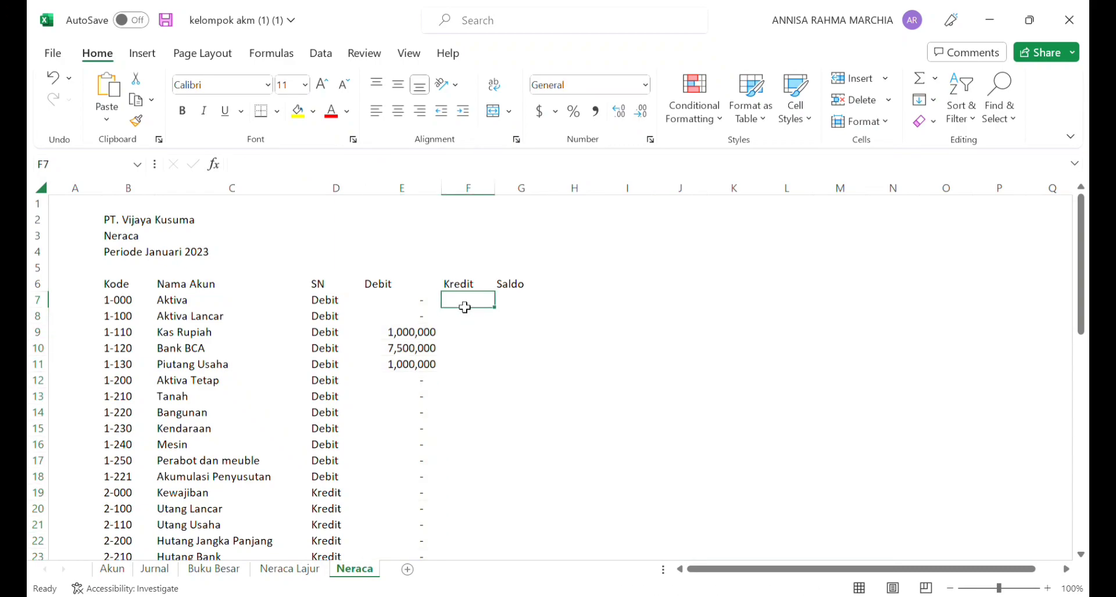
pyautogui.click(413, 304)
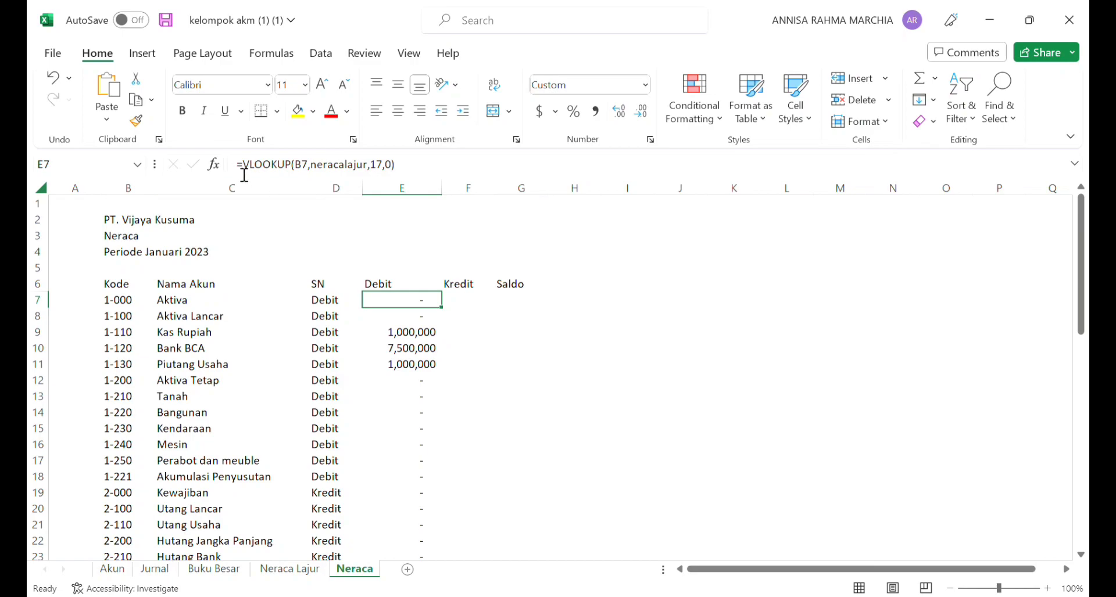
pyautogui.moveTo(240, 167); pyautogui.dragTo(416, 166)
pyautogui.hotkey('ctrl', 'c')
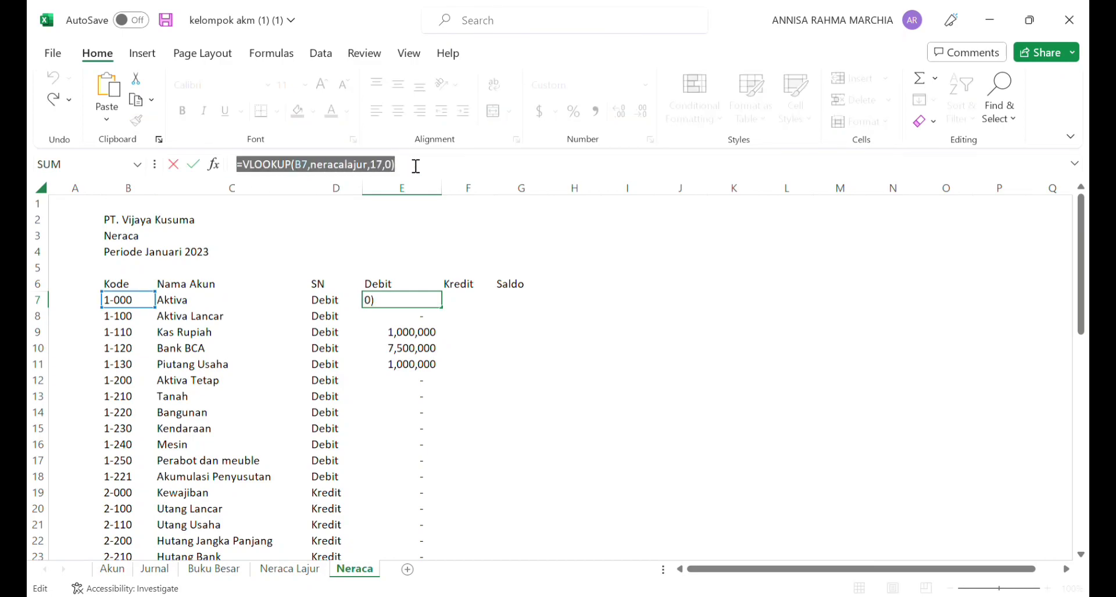
pyautogui.write('=')
pyautogui.click(475, 306)
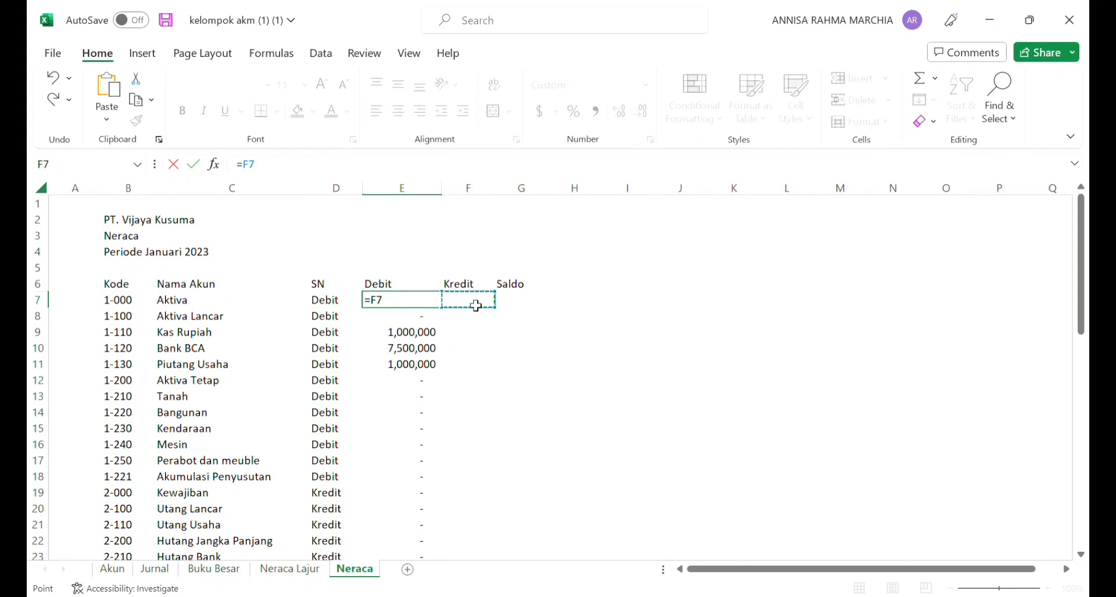
pyautogui.hotkey('ctrl', 'v')
pyautogui.moveTo(475, 306); pyautogui.dragTo(441, 304)
pyautogui.click(533, 315)
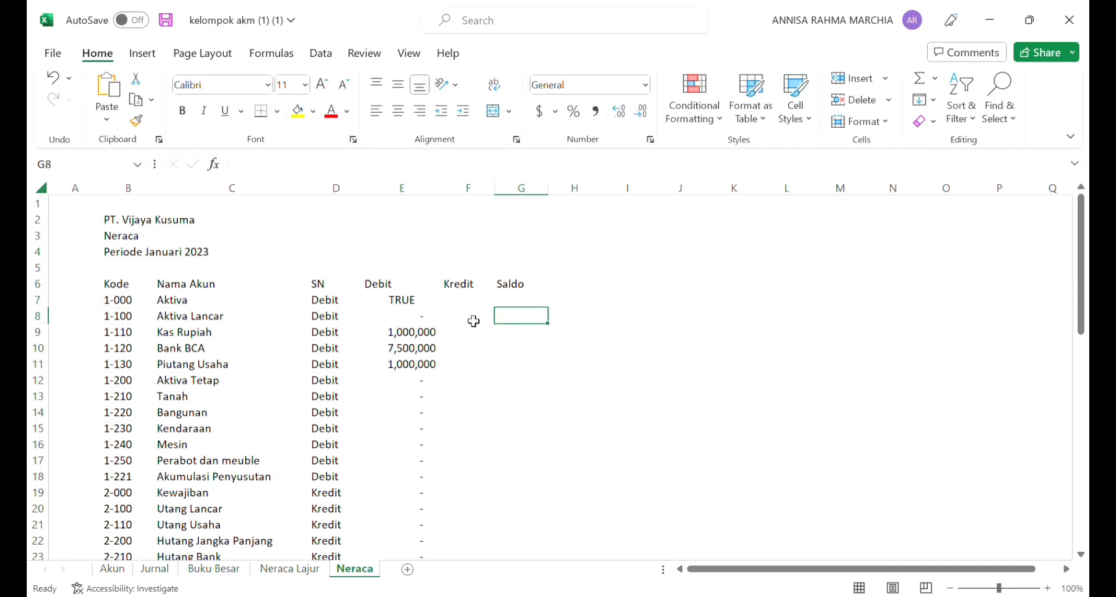
pyautogui.click(53, 78)
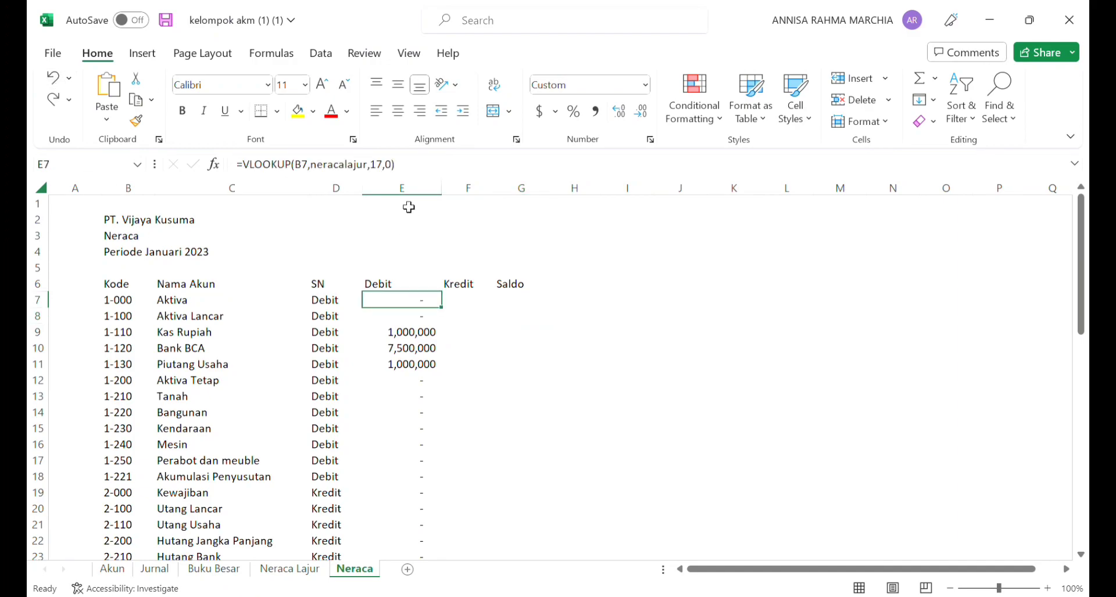
# Step: Paste the copied VLOOKUP formula into F7 under Kredit and set its column index to 18
pyautogui.click(471, 306)
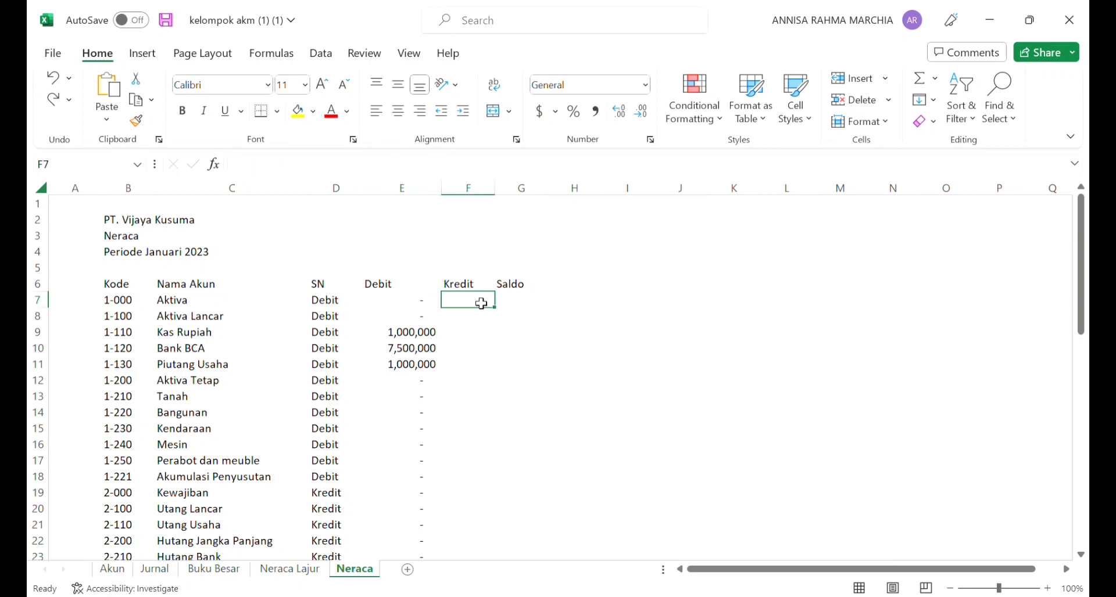
pyautogui.hotkey('ctrl', 'v')
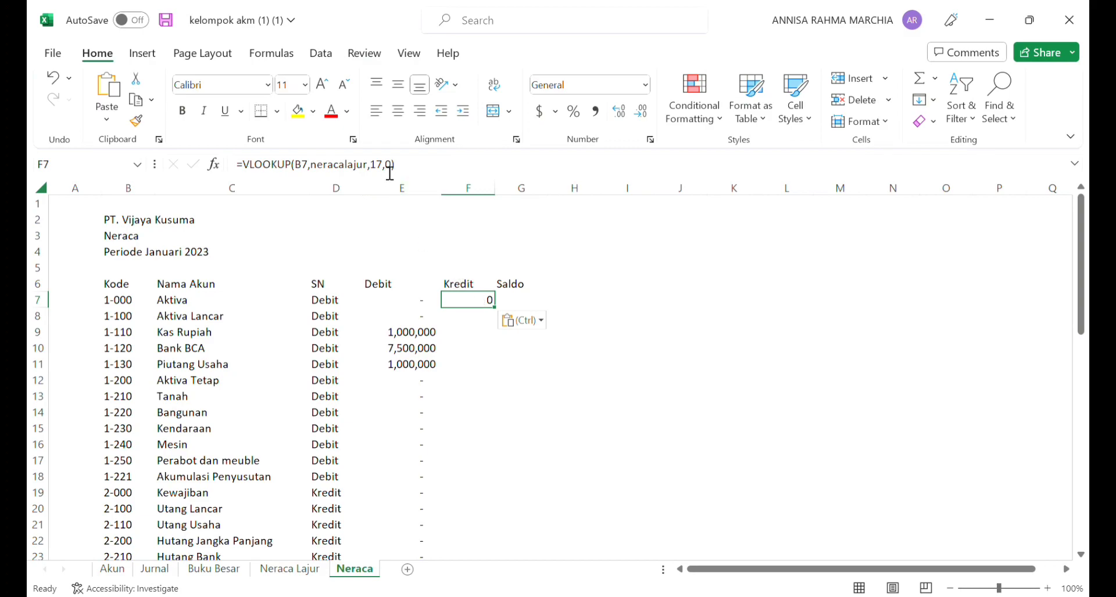
pyautogui.click(390, 172)
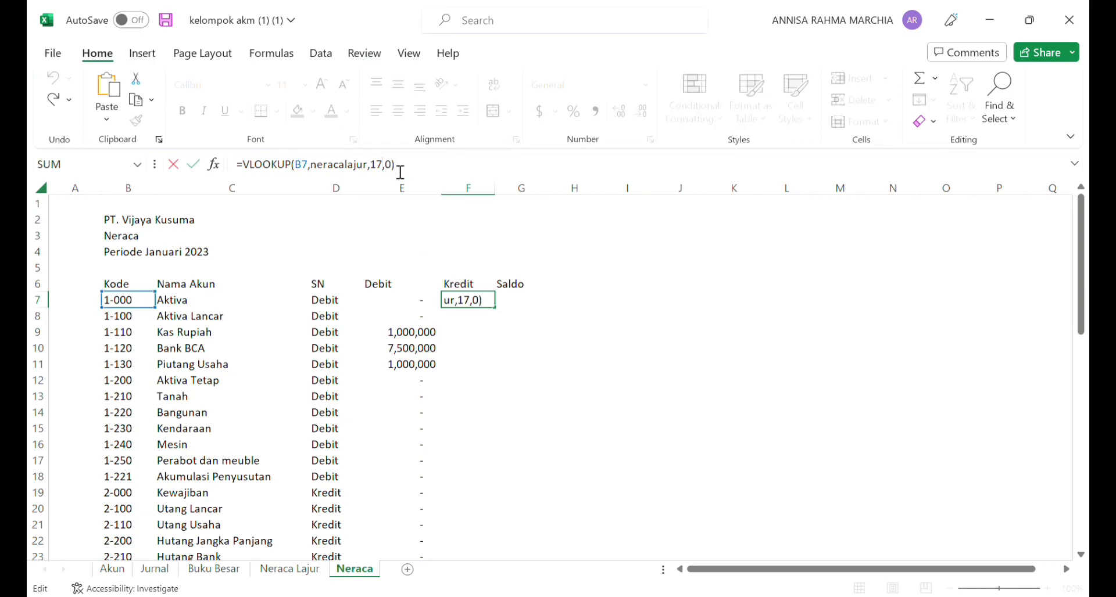
pyautogui.press('BackSpace')
pyautogui.write('8')
pyautogui.press('Return')
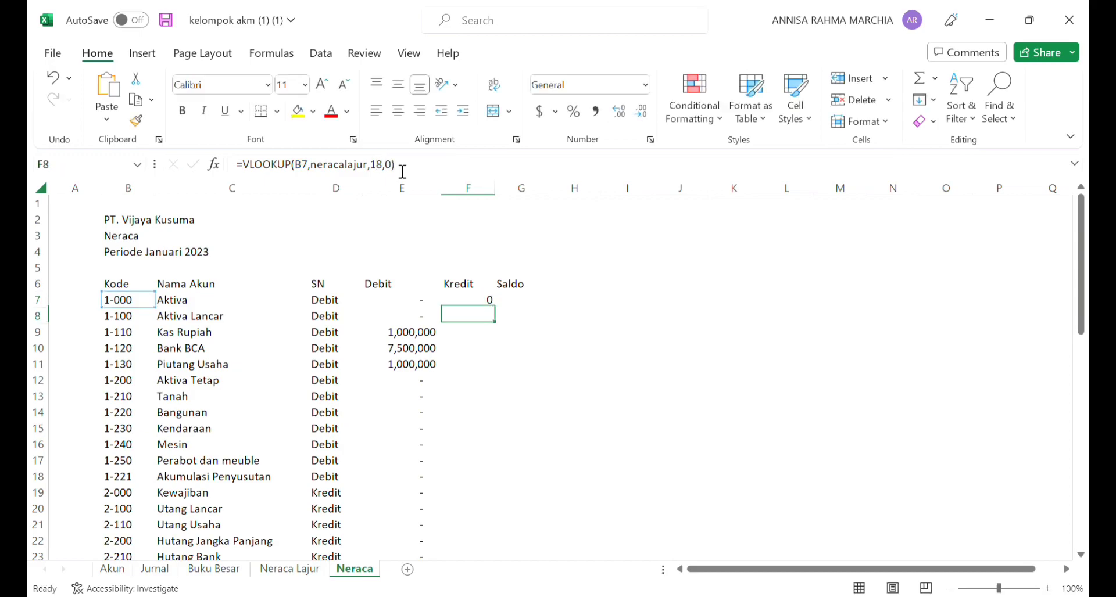
# Step: Fill the Kredit formula from F7 down to F29 and format the column with comma style and a wider width
pyautogui.click(476, 306)
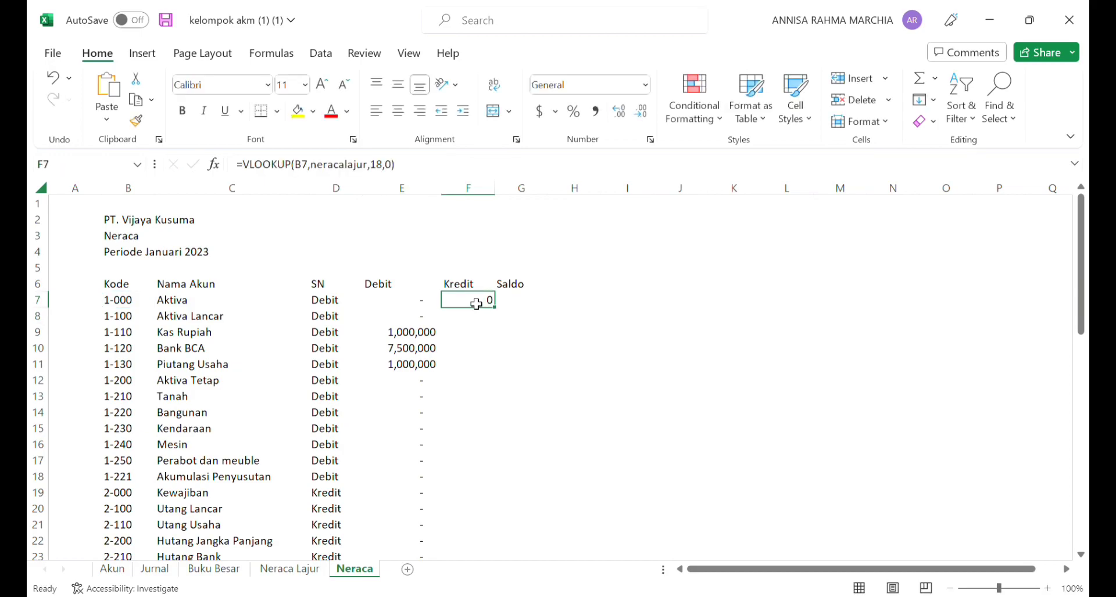
pyautogui.moveTo(499, 314); pyautogui.dragTo(504, 539)
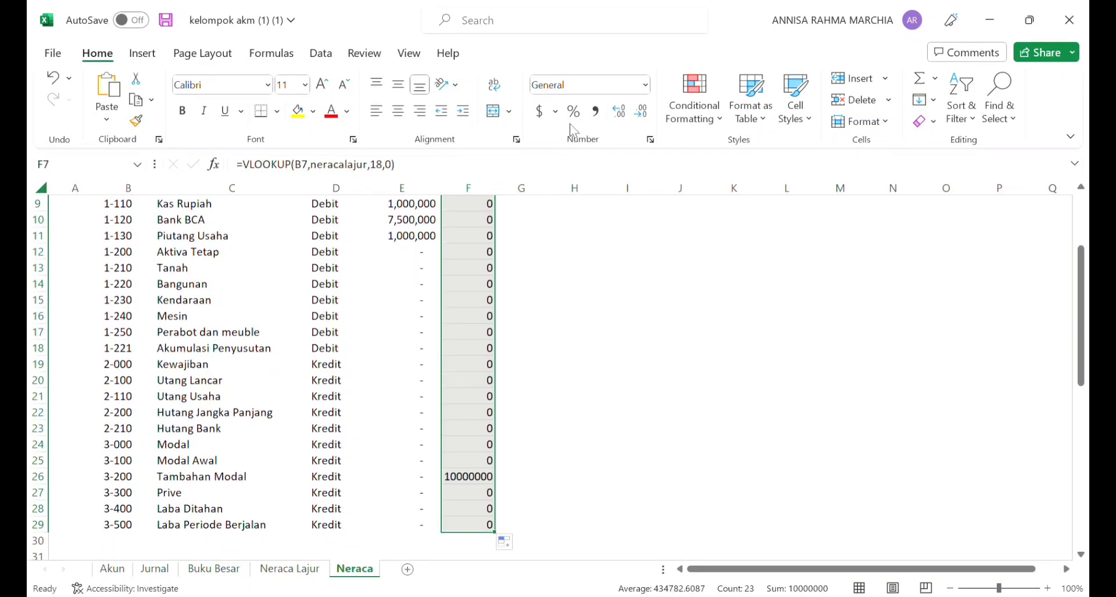
pyautogui.click(595, 111)
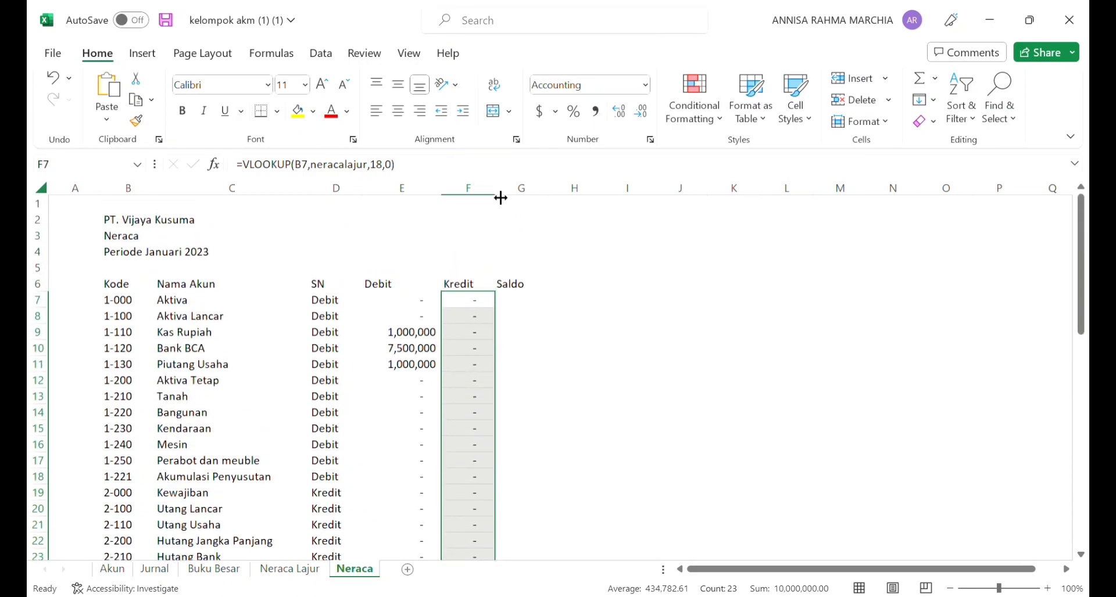
pyautogui.moveTo(500, 199); pyautogui.dragTo(522, 201)
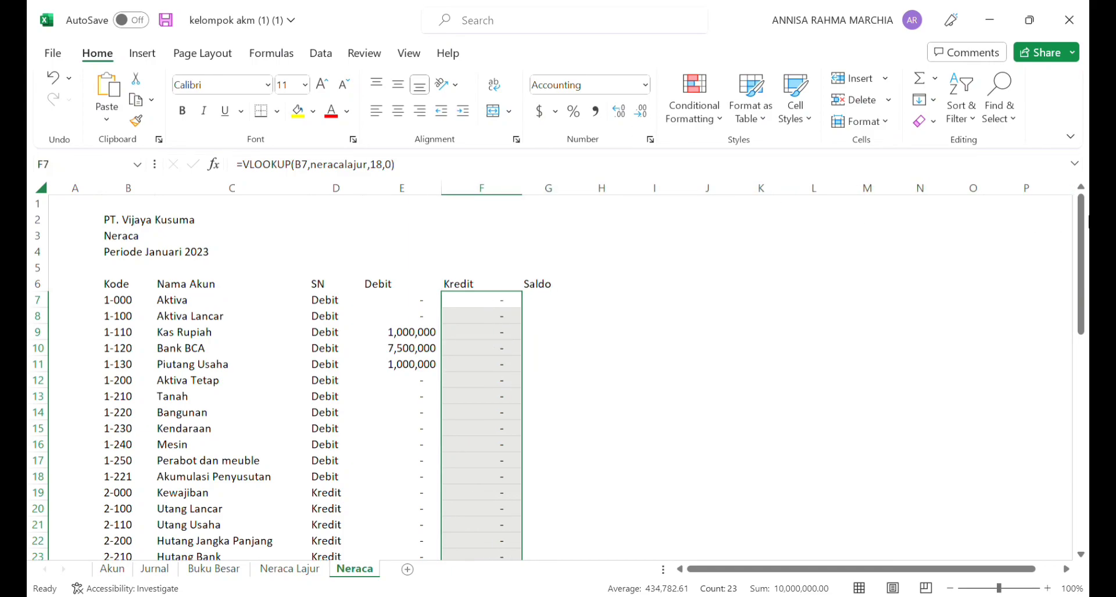
# Step: Remove the decimal places from the Kredit values in F7:F29
pyautogui.moveTo(1084, 220)
pyautogui.mouseDown()
pyautogui.moveTo(1086, 291)
pyautogui.moveTo(1088, 212)
pyautogui.mouseUp()
pyautogui.click(642, 112)
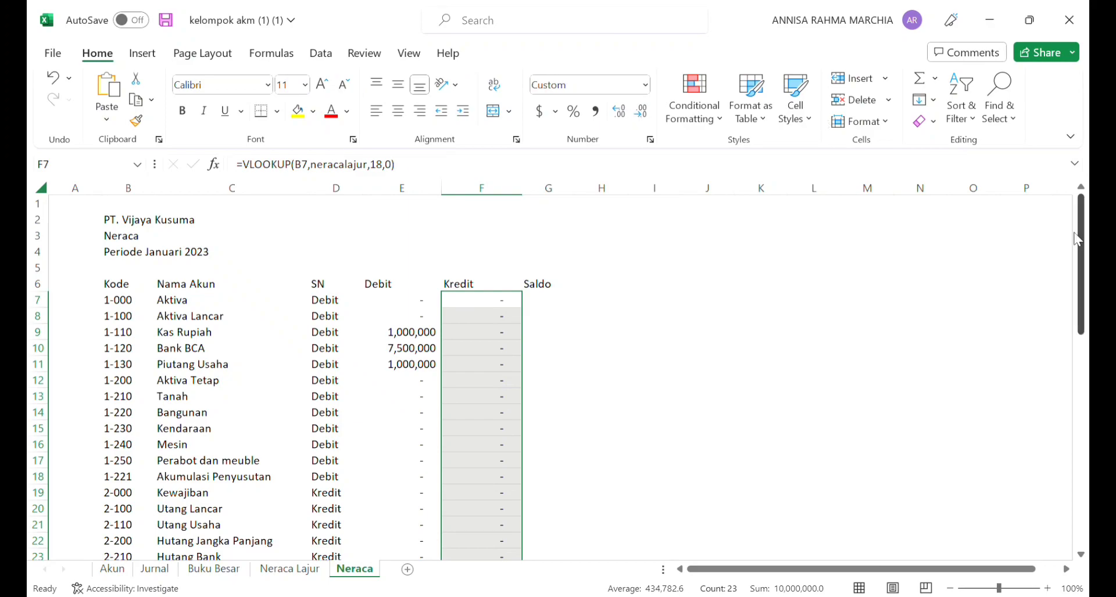
pyautogui.moveTo(1084, 232)
pyautogui.mouseDown()
pyautogui.moveTo(1088, 302)
pyautogui.moveTo(1085, 231)
pyautogui.mouseUp()
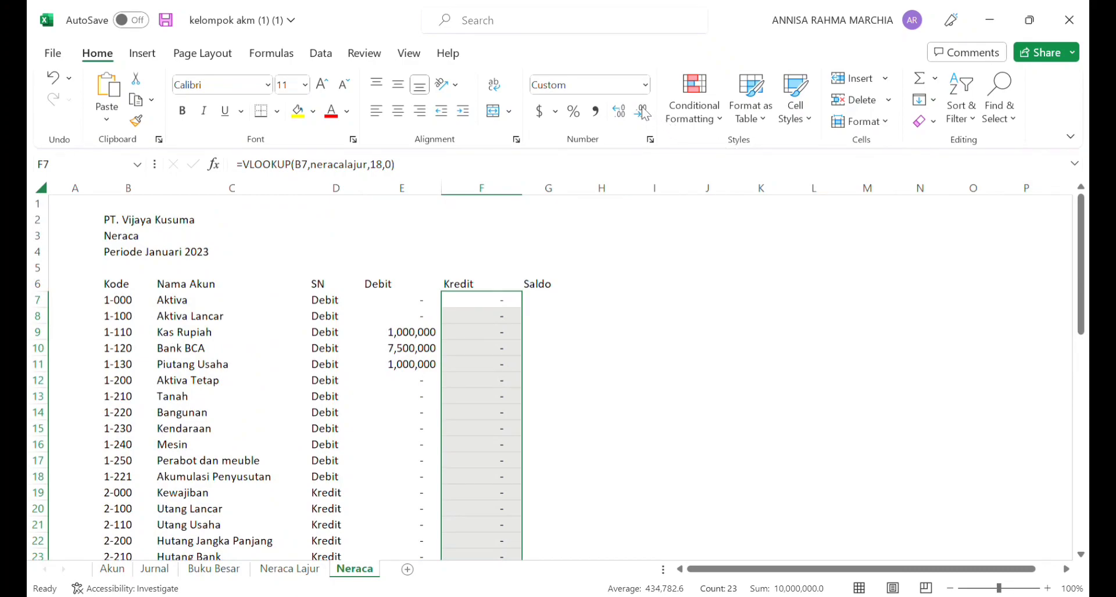
# Step: Enter the formula =IF(D7="Debit",E7-F7,F7-E7) in G7 under Saldo
pyautogui.click(559, 304)
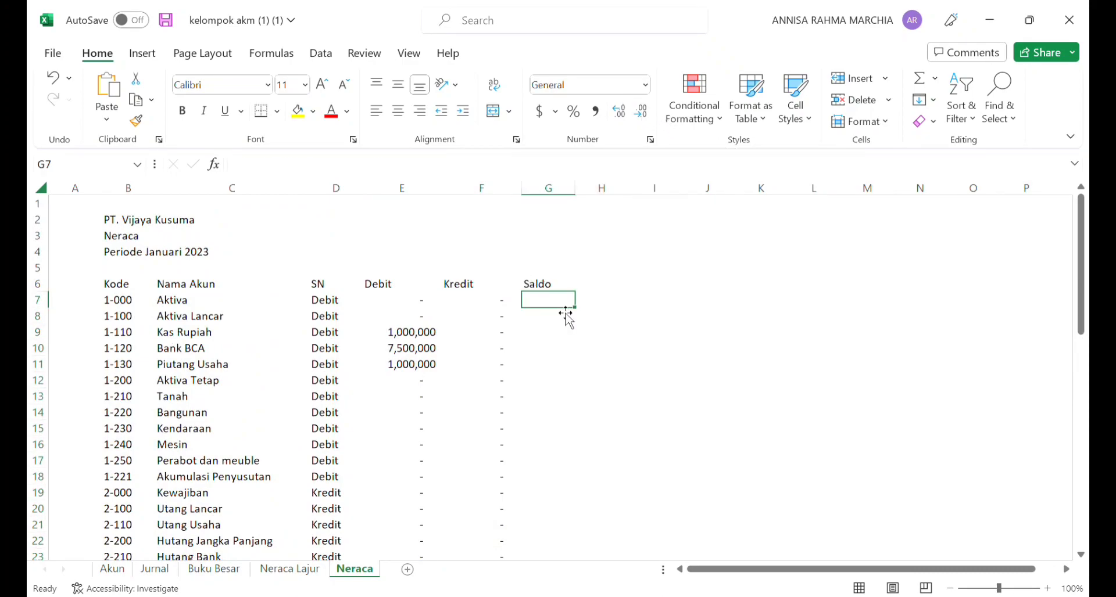
pyautogui.write('=')
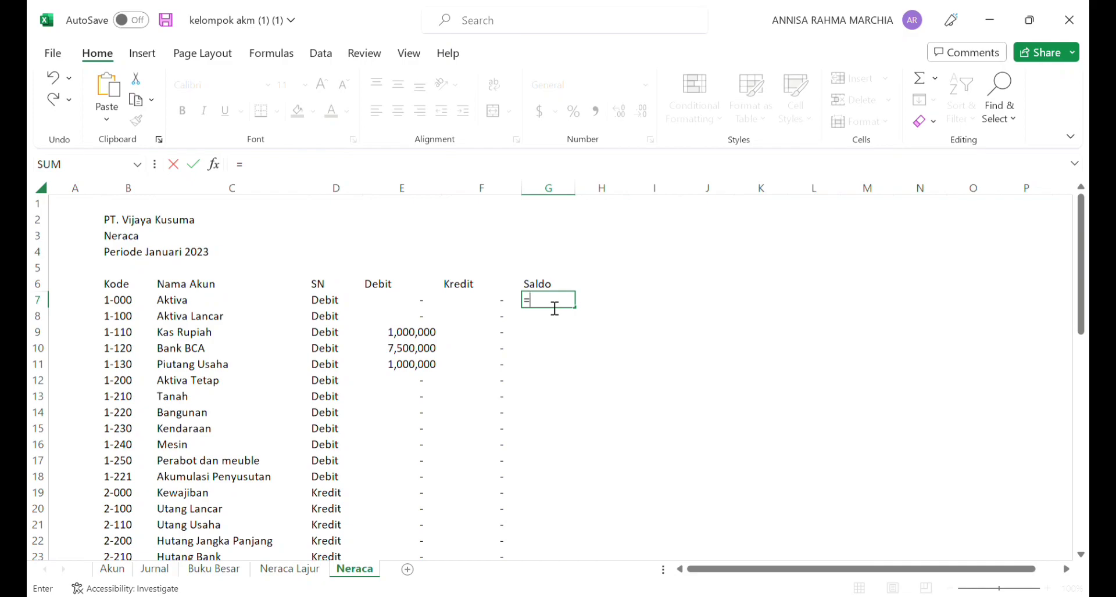
pyautogui.write('if(')
pyautogui.click(344, 305)
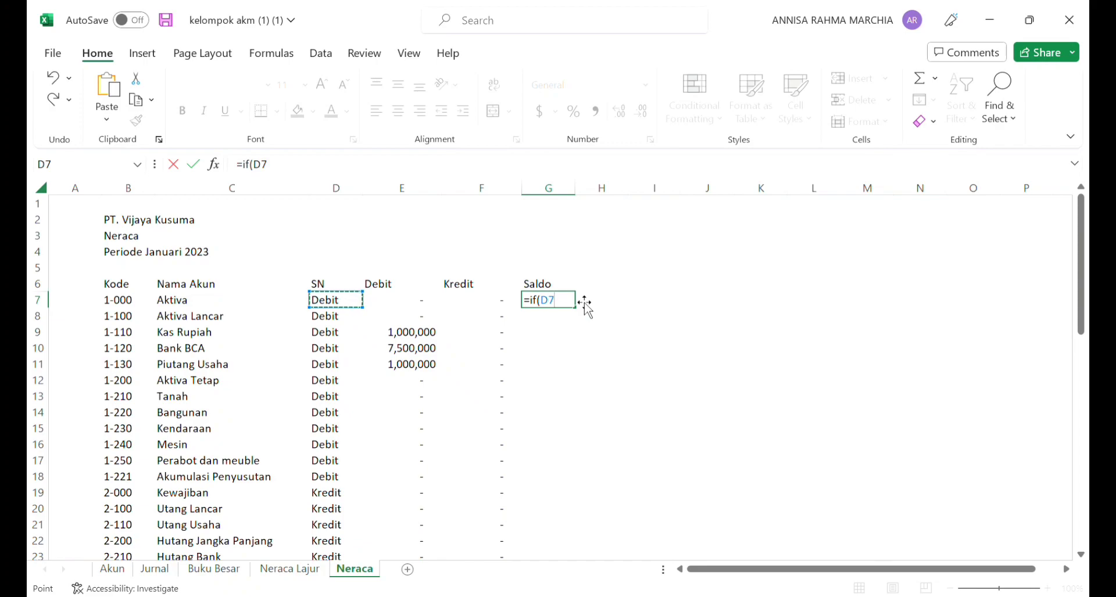
pyautogui.write('="Debit",')
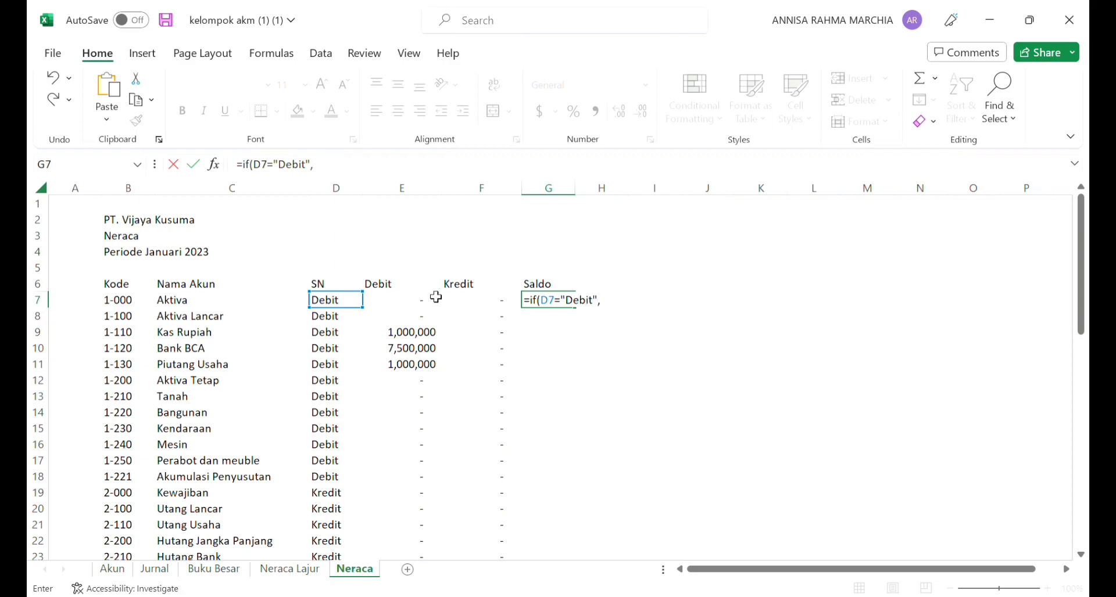
pyautogui.click(418, 306)
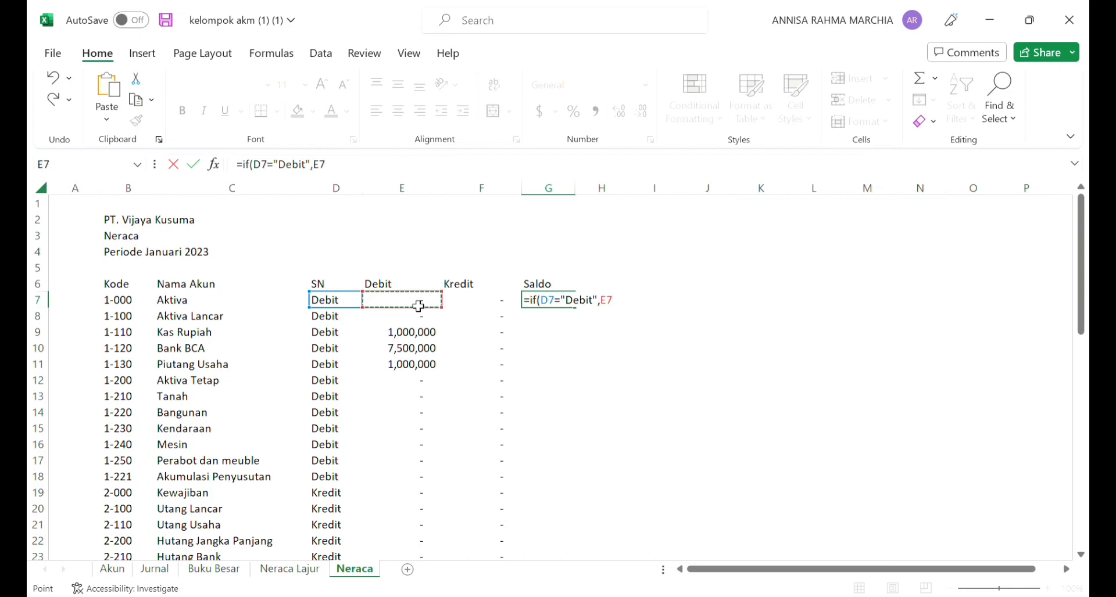
pyautogui.write('-')
pyautogui.click(510, 306)
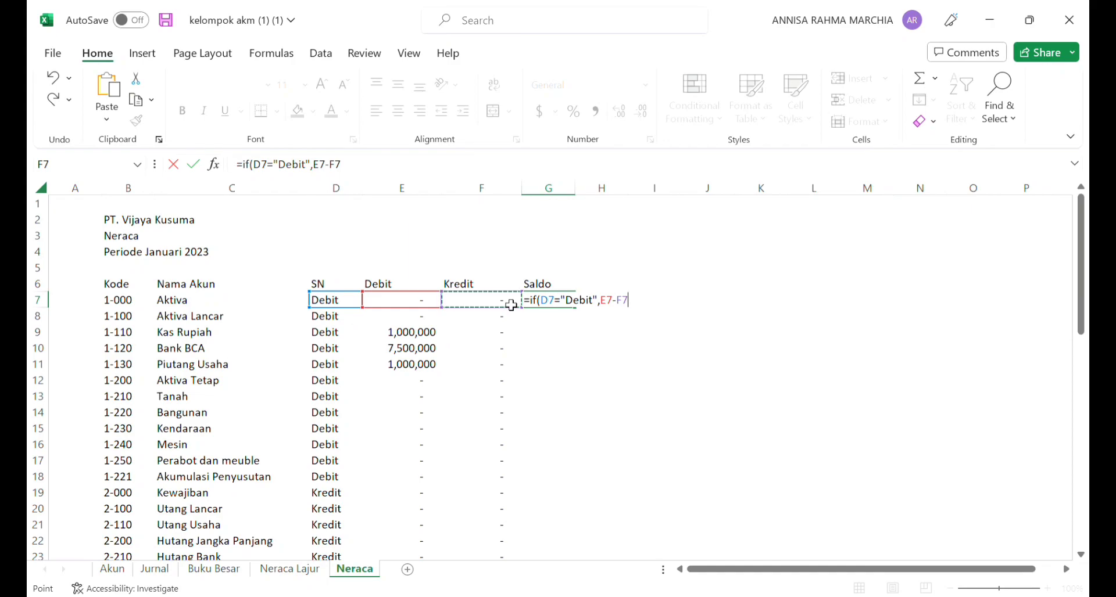
pyautogui.write(',')
pyautogui.click(506, 304)
pyautogui.write('-')
pyautogui.press('Left')
pyautogui.press('Left')
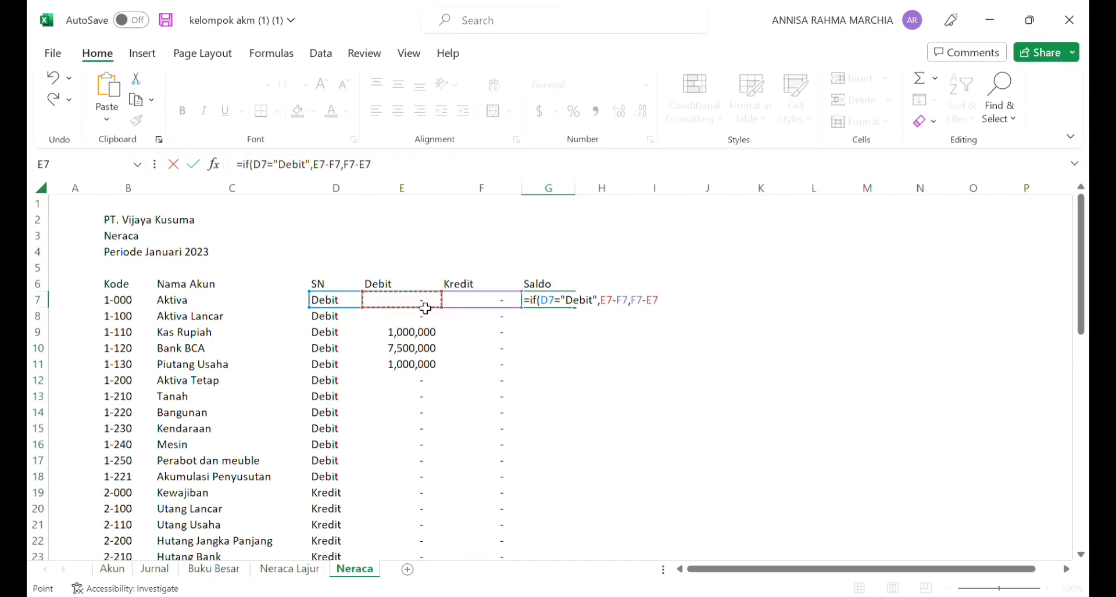
pyautogui.write(')')
pyautogui.press('Return')
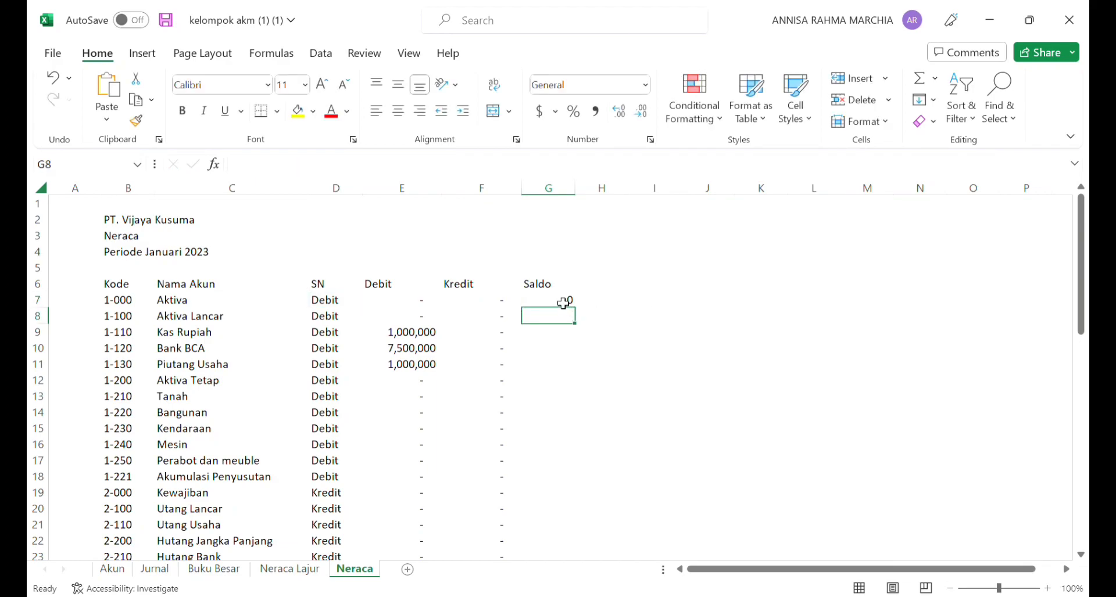
# Step: Widen the Saldo column and fill its formula from G7 down to G29
pyautogui.click(566, 300)
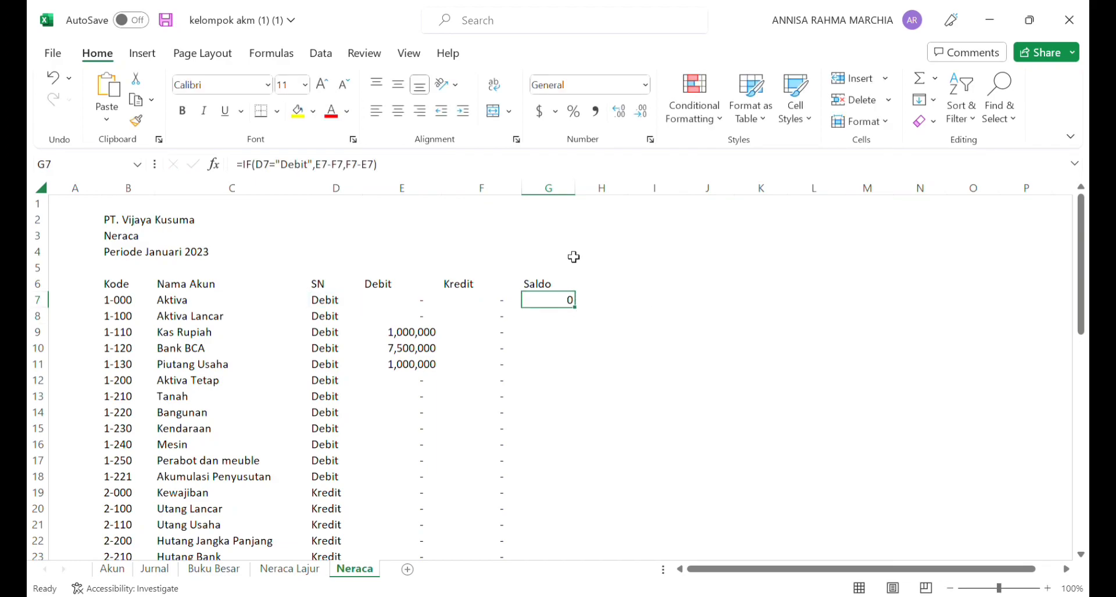
pyautogui.moveTo(581, 196); pyautogui.dragTo(605, 200)
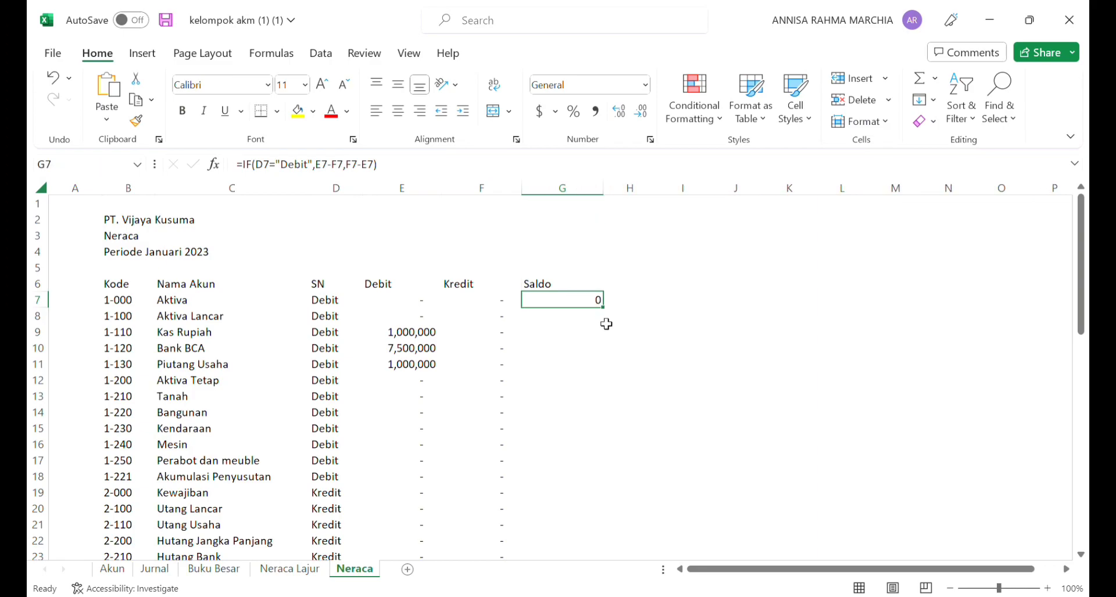
pyautogui.moveTo(608, 313)
pyautogui.mouseDown()
pyautogui.moveTo(633, 555)
pyautogui.moveTo(652, 542)
pyautogui.moveTo(649, 569)
pyautogui.moveTo(642, 471)
pyautogui.mouseUp()
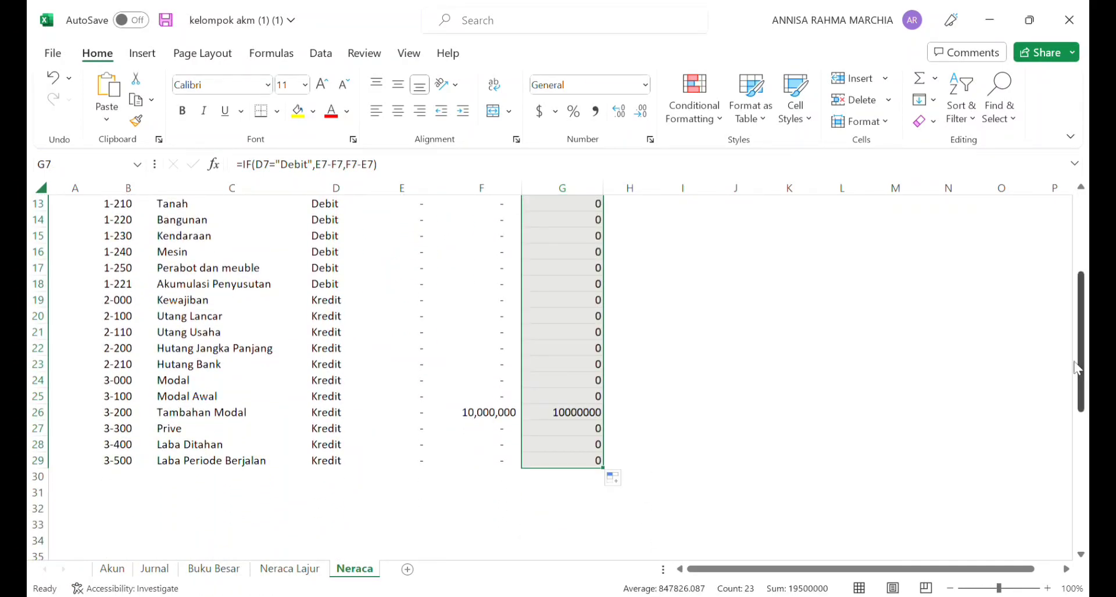
# Step: Format the Saldo values in G7:G29 in comma style without decimals
pyautogui.click(597, 111)
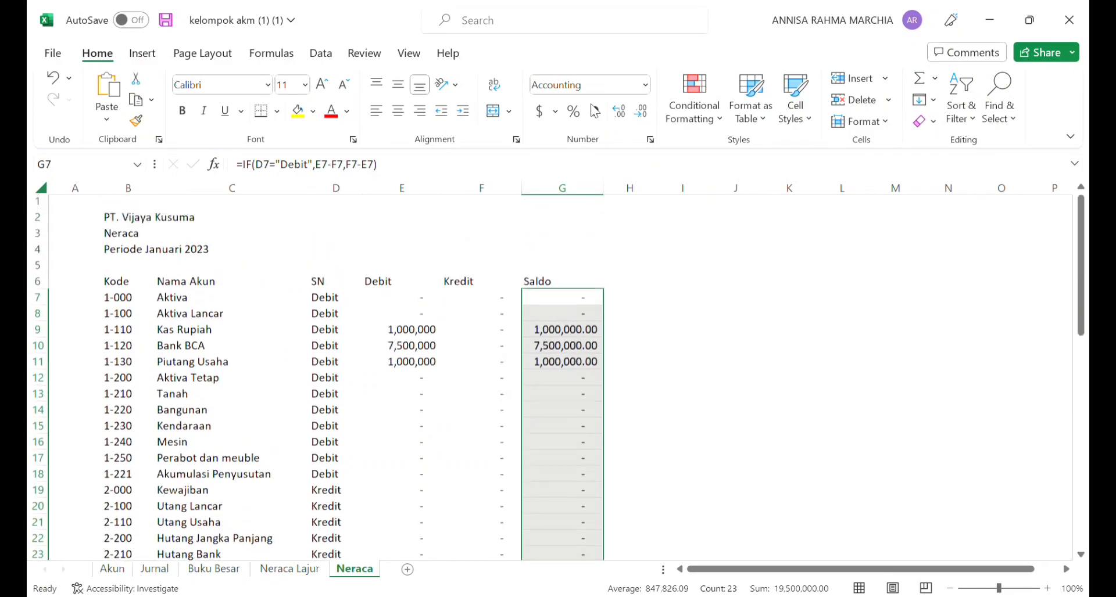
pyautogui.click(646, 115)
pyautogui.click(646, 115)
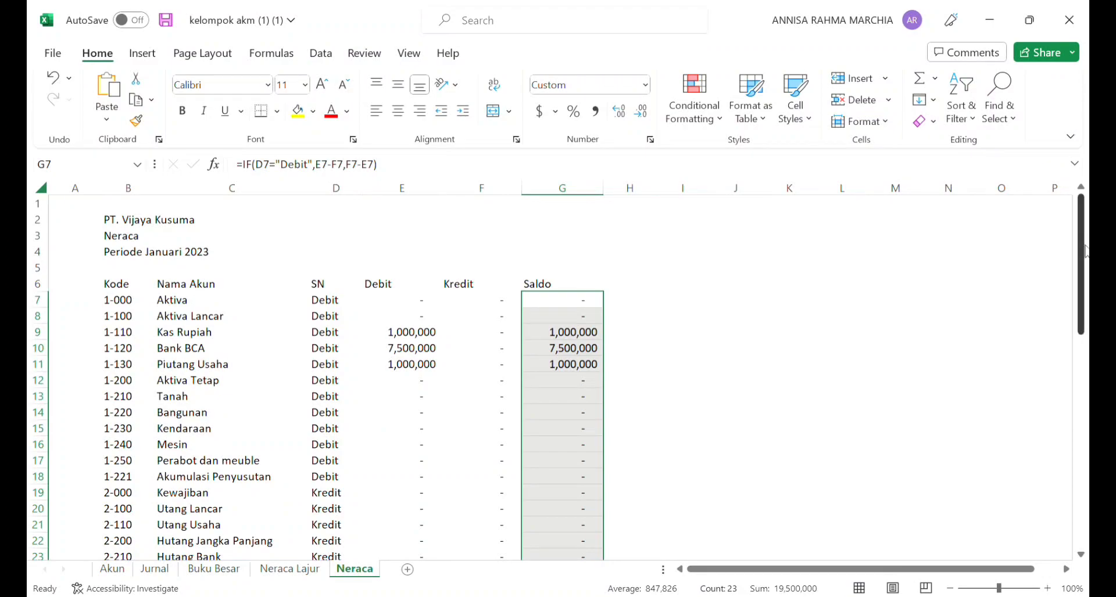
pyautogui.scroll(-6, 1084, 235)
pyautogui.scroll(6, 1084, 232)
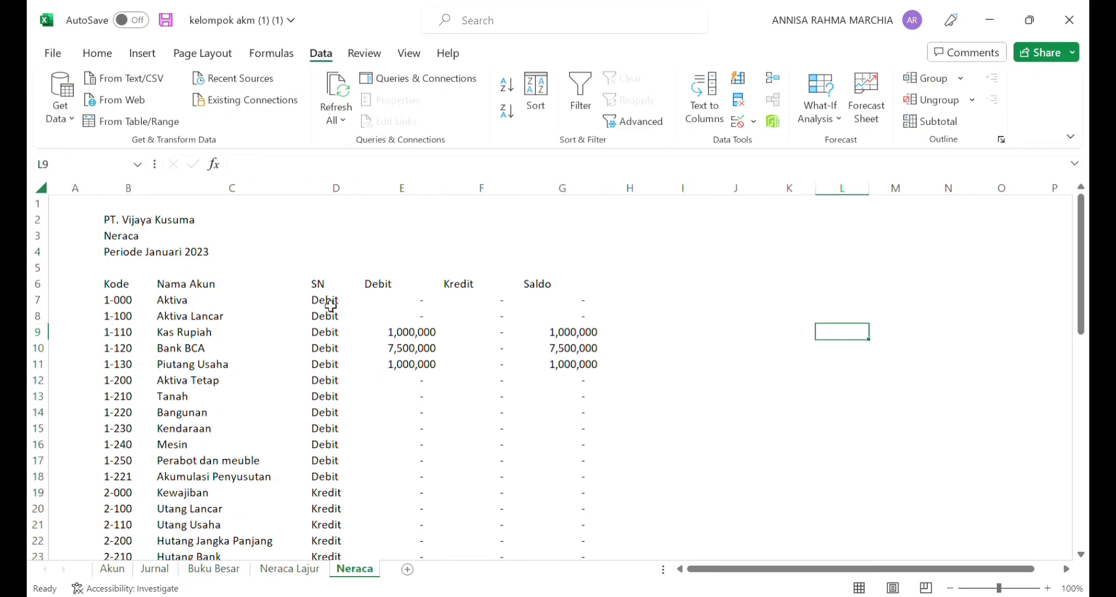
# Step: Group the SN, Debit and Kredit columns (D to F) and collapse the group
pyautogui.moveTo(342, 204); pyautogui.dragTo(501, 204)
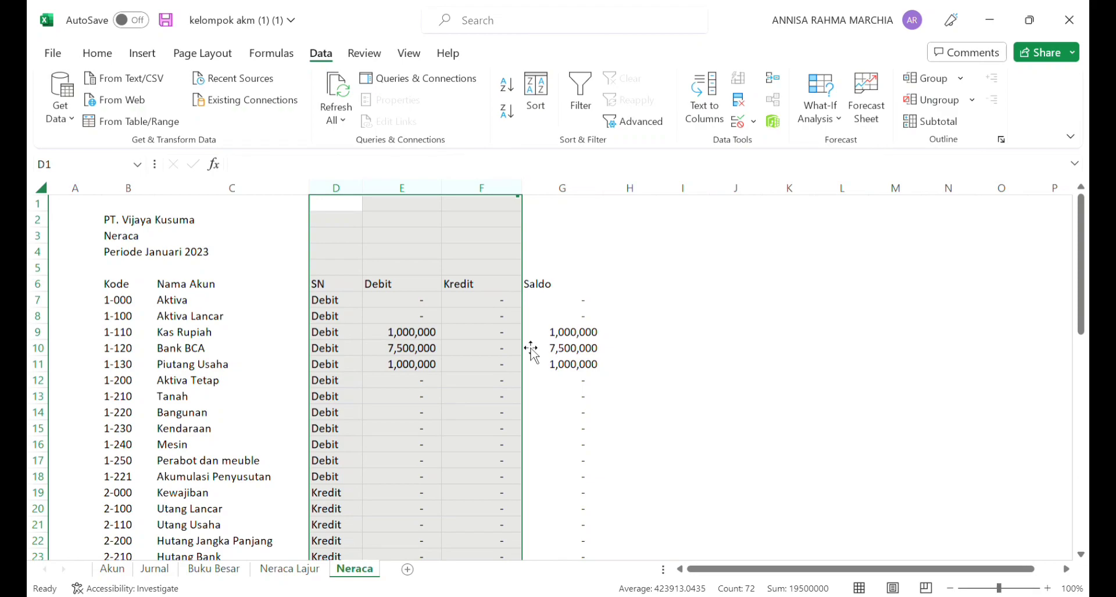
pyautogui.hotkey('shift', 'alt', 'Right')
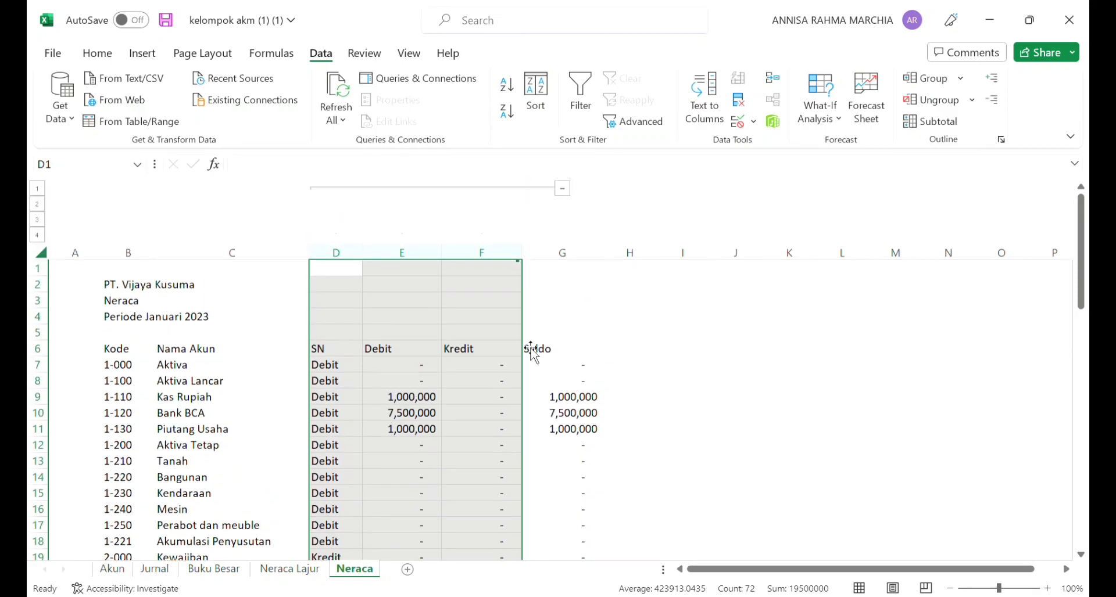
pyautogui.click(561, 188)
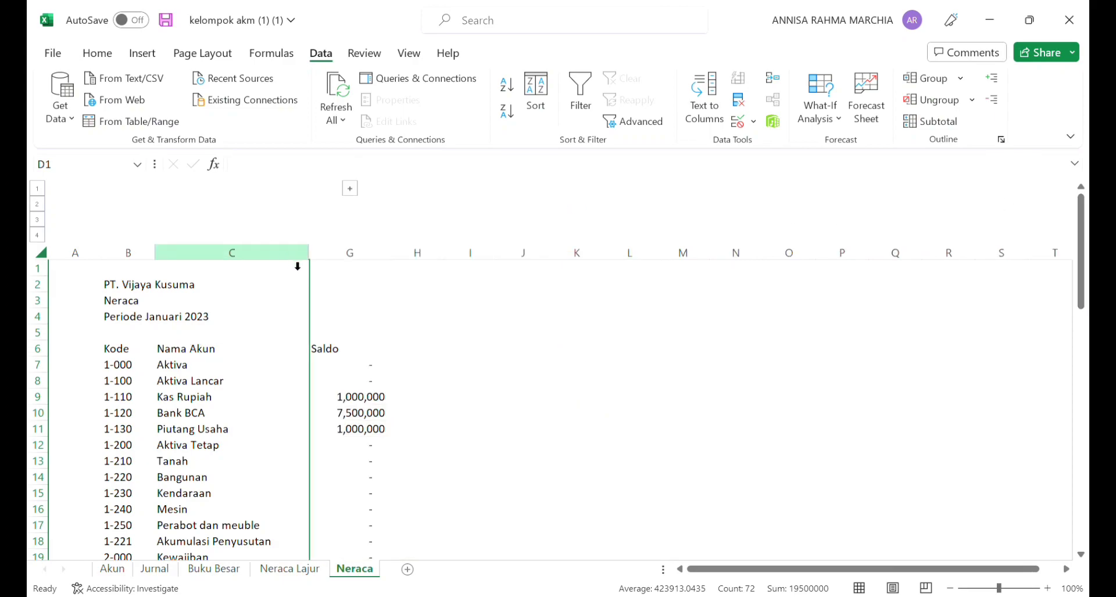
# Step: Widen the Nama Akun column and make the Aktiva and Aktiva Lancar rows (B7:G8) bold
pyautogui.moveTo(315, 266); pyautogui.dragTo(399, 269)
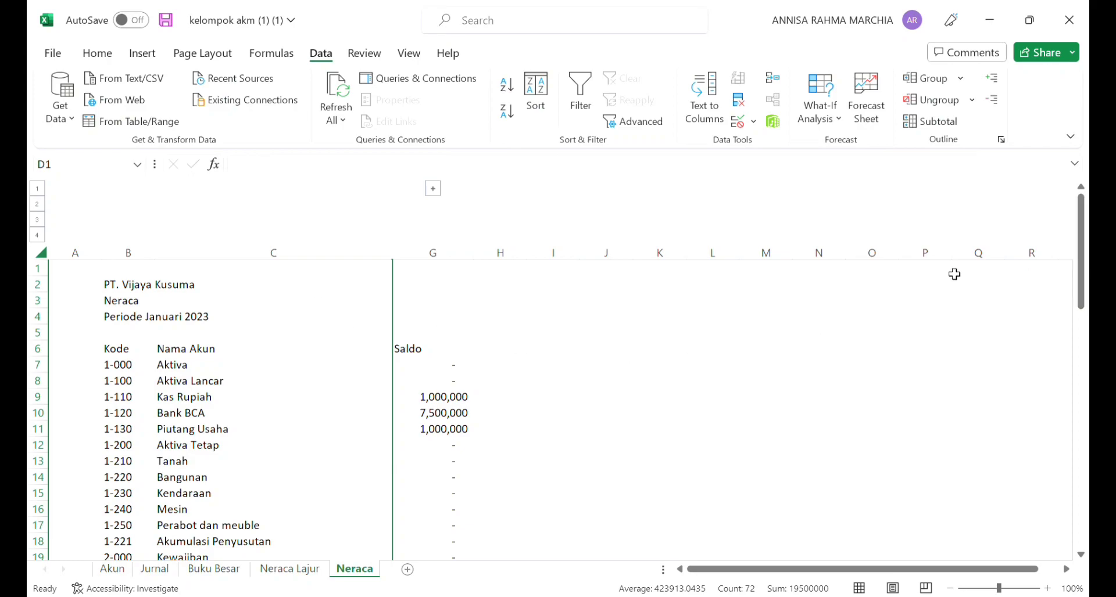
pyautogui.moveTo(1085, 238)
pyautogui.mouseDown()
pyautogui.moveTo(1086, 356)
pyautogui.moveTo(1085, 238)
pyautogui.mouseUp()
pyautogui.moveTo(125, 365); pyautogui.dragTo(457, 382)
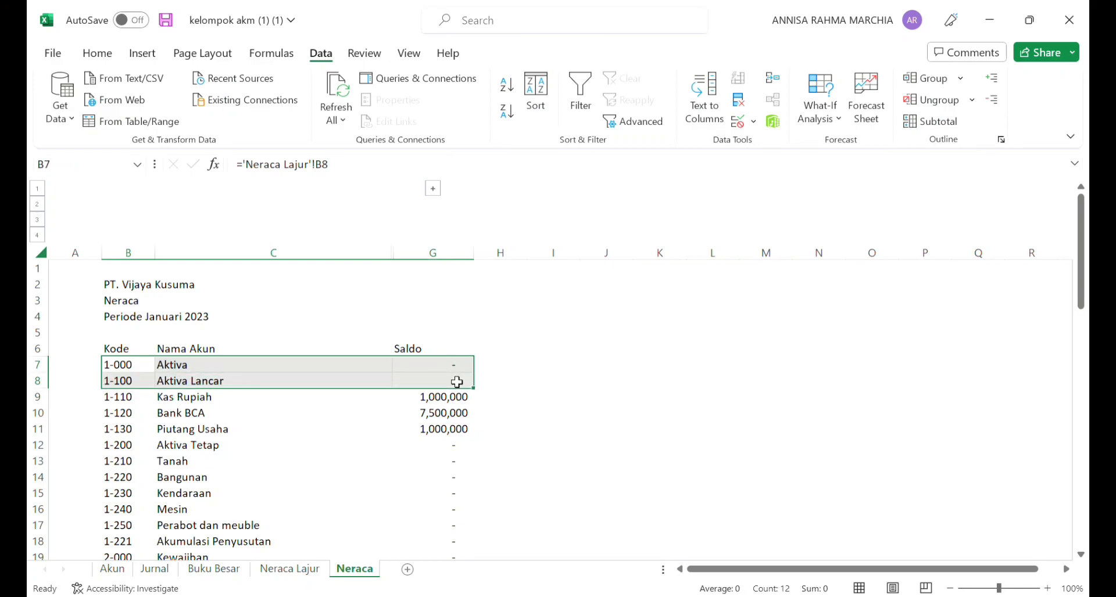
pyautogui.click(104, 57)
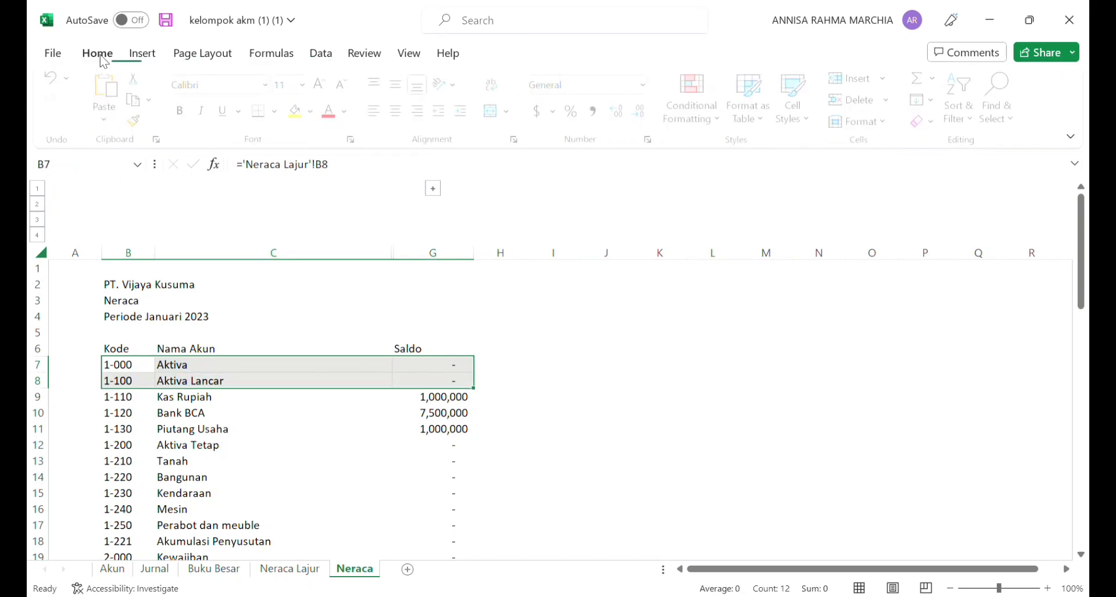
pyautogui.click(181, 113)
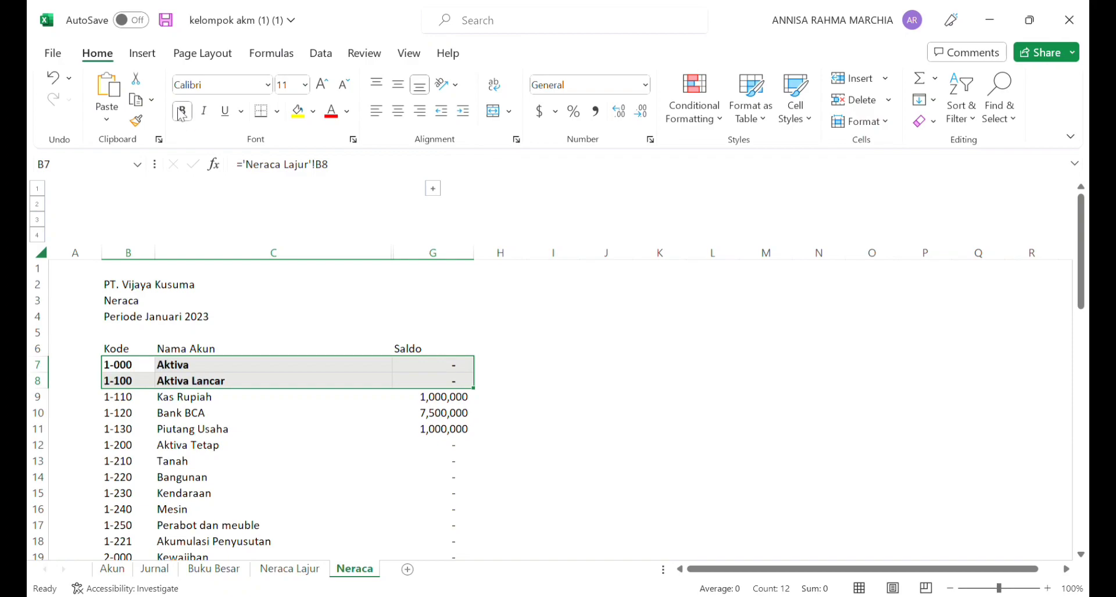
# Step: Increase the indent of the Kas Rupiah, Bank BCA and Piutang Usaha rows (B9:G11) by one level
pyautogui.click(198, 404)
pyautogui.moveTo(143, 405); pyautogui.dragTo(390, 427)
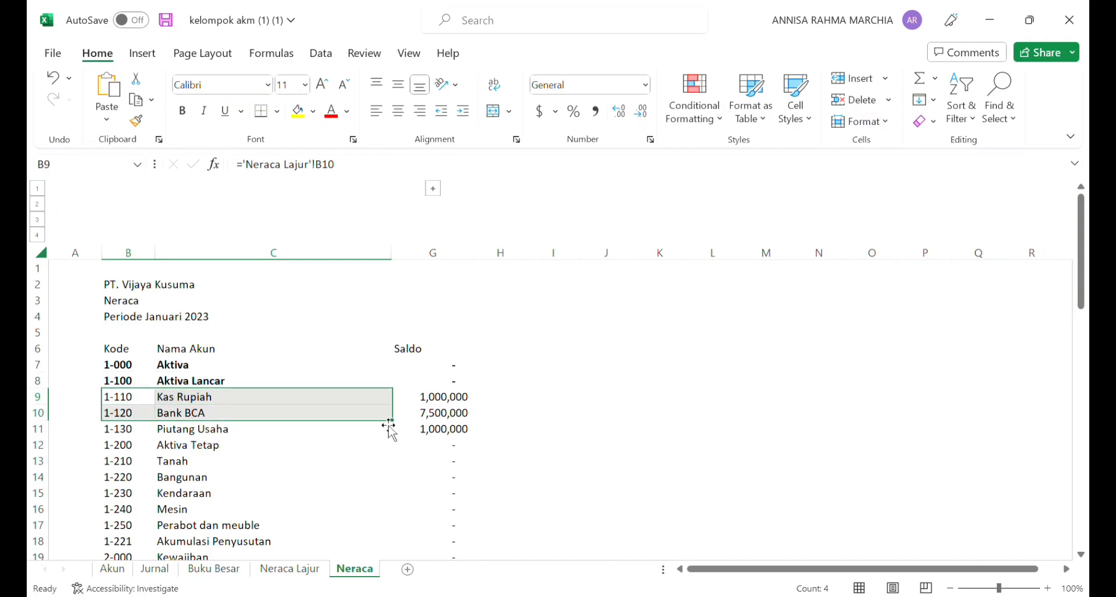
pyautogui.moveTo(133, 400); pyautogui.dragTo(468, 439)
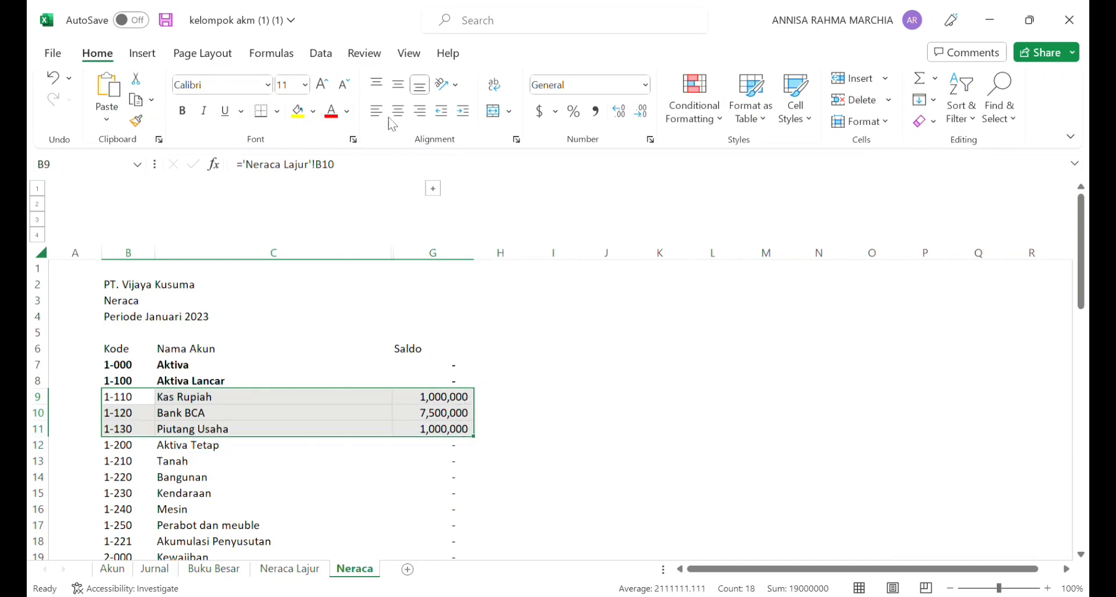
pyautogui.click(472, 112)
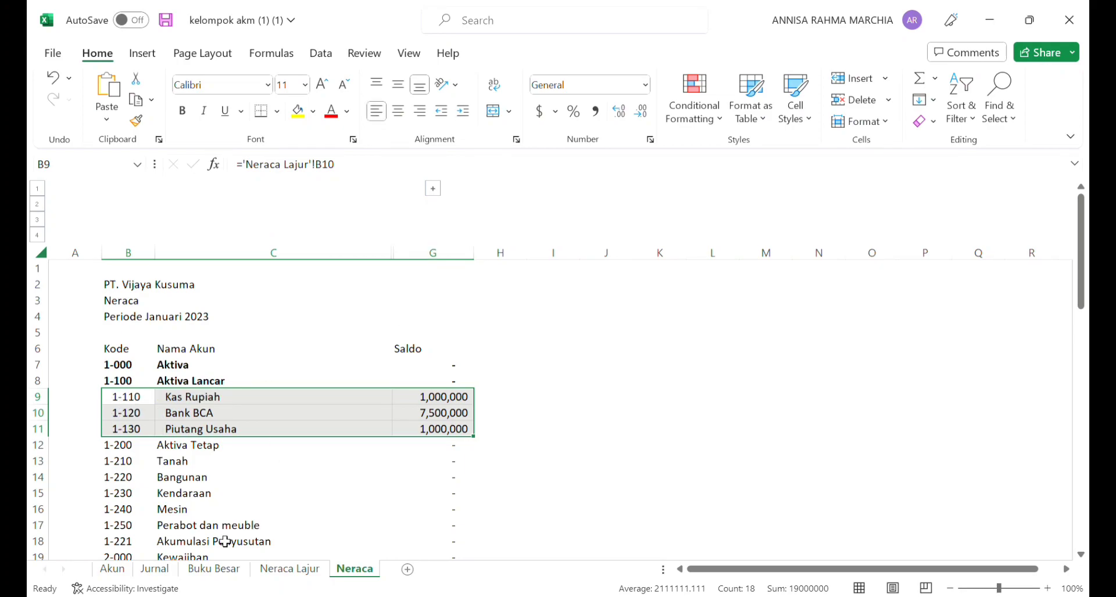
# Step: Insert a row above Aktiva Tetap and enter "Total Aktiva Lancar" in its Nama Akun cell, C12
pyautogui.click(215, 449)
pyautogui.hotkey('alt', 'i')
pyautogui.write('rr')
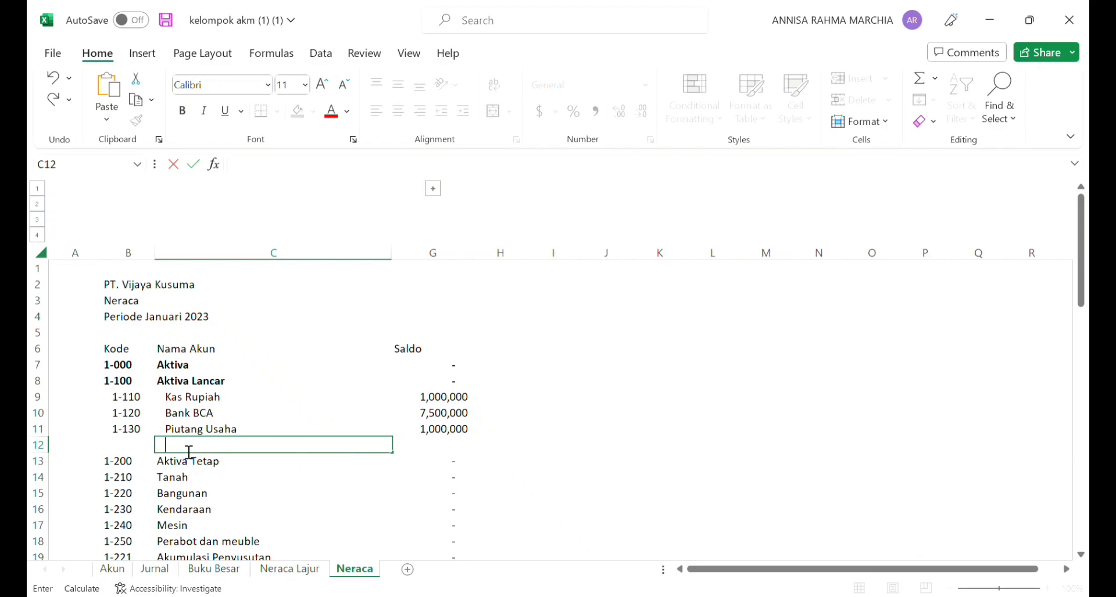
pyautogui.write('otal')
pyautogui.write('Aktiva')
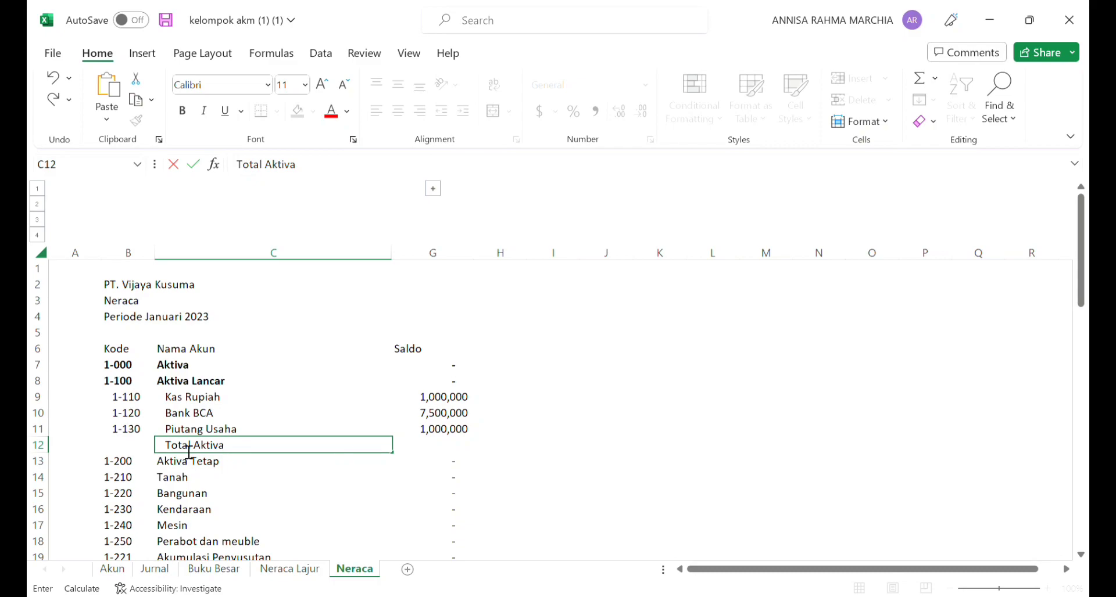
pyautogui.write(' Lancar')
# Step: Make the "Total Aktiva Lancar" label in C12 bold
pyautogui.moveTo(168, 448); pyautogui.dragTo(291, 448)
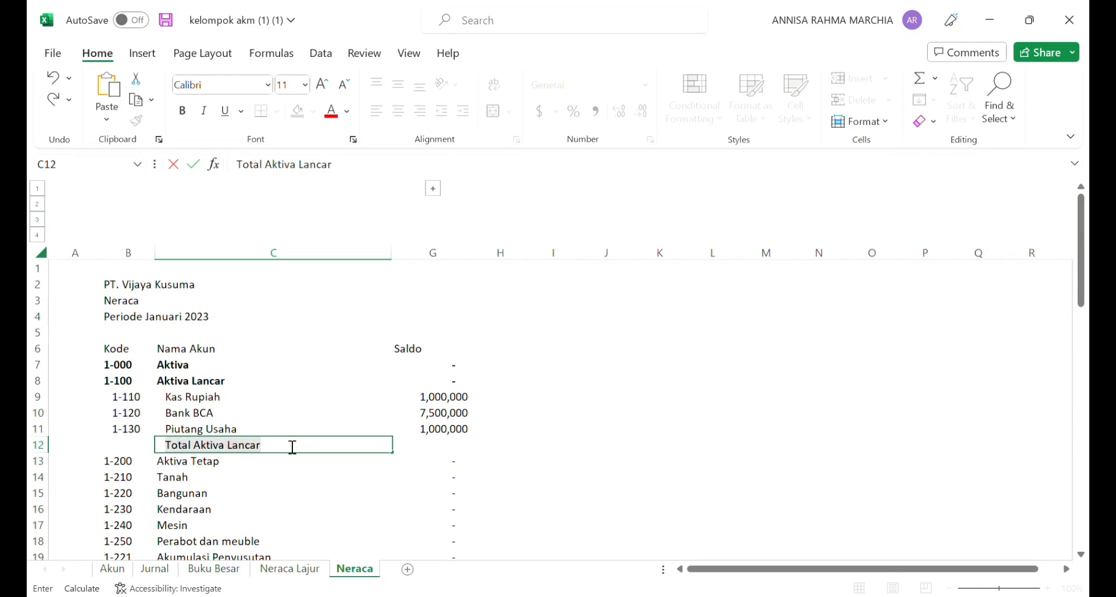
pyautogui.click(181, 114)
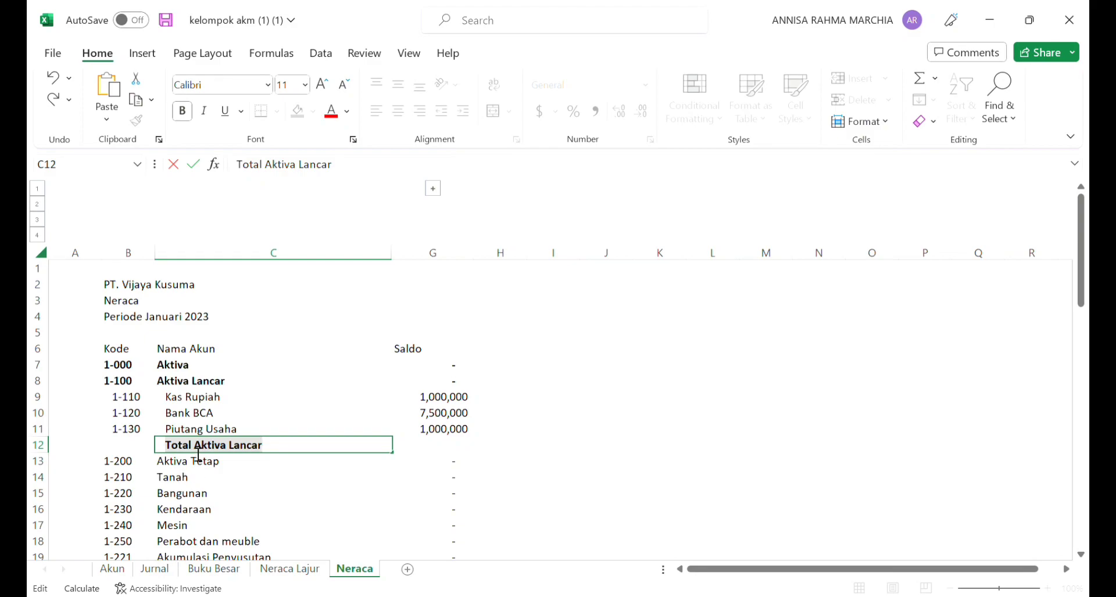
pyautogui.click(316, 455)
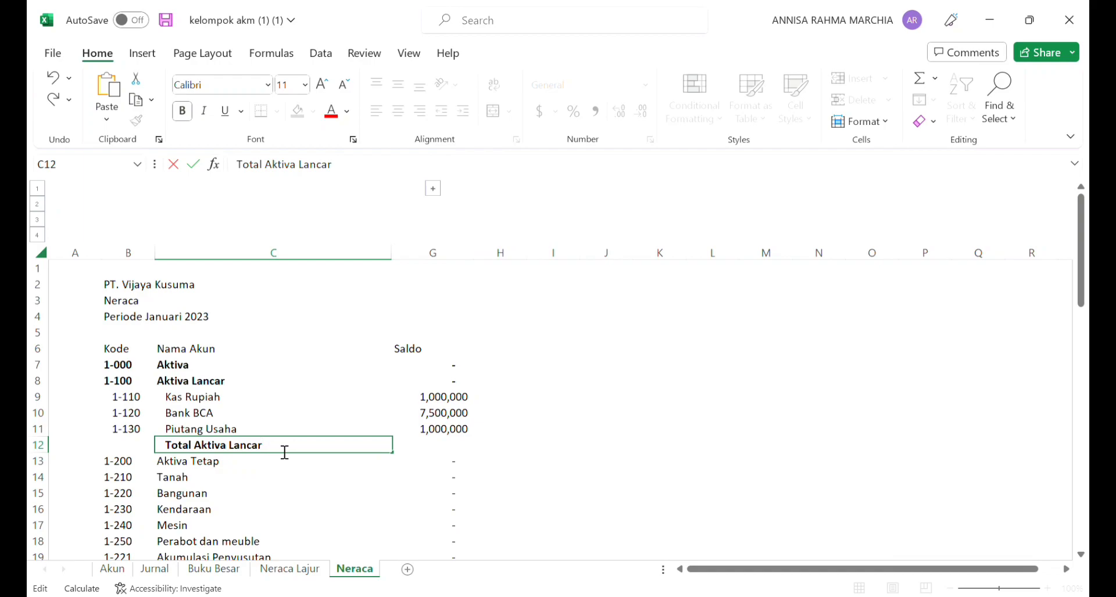
pyautogui.click(243, 418)
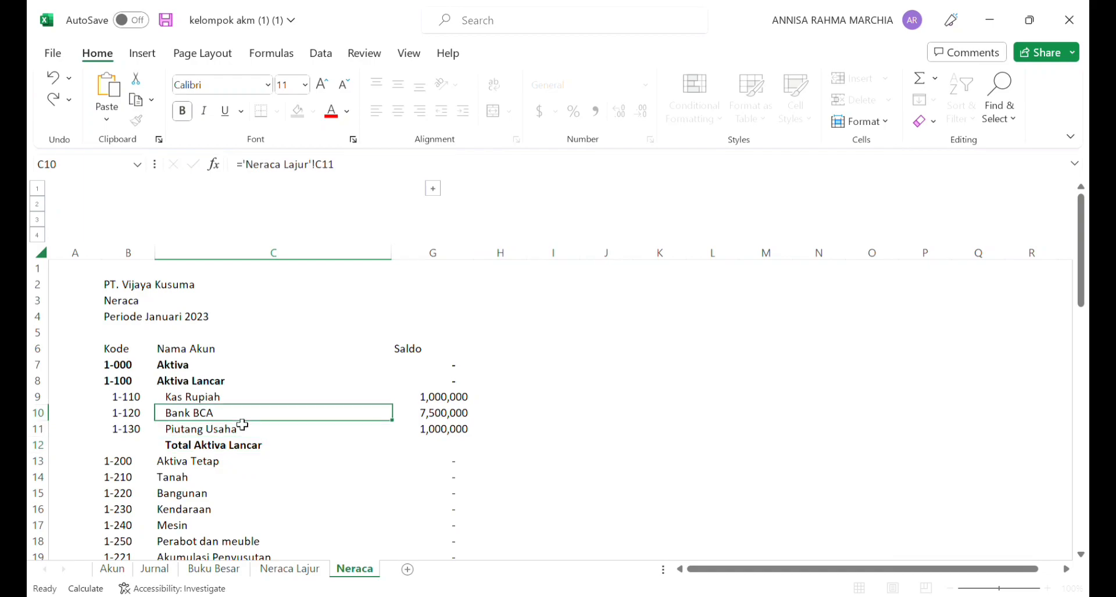
# Step: Insert a blank row above Total Aktiva Lancar to separate it from Piutang Usaha
pyautogui.click(211, 452)
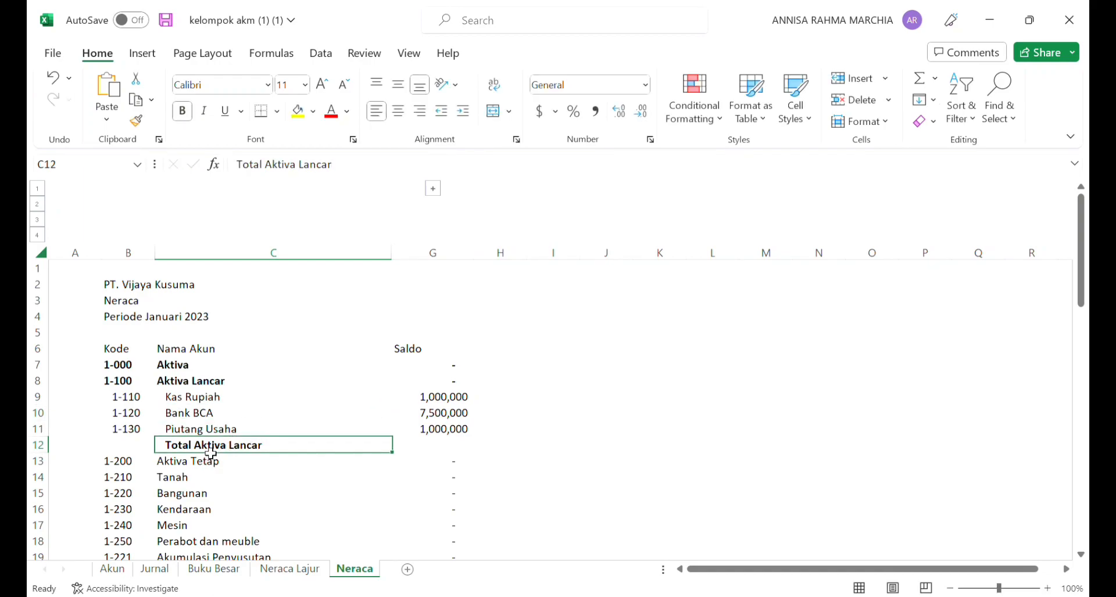
pyautogui.press('alt')
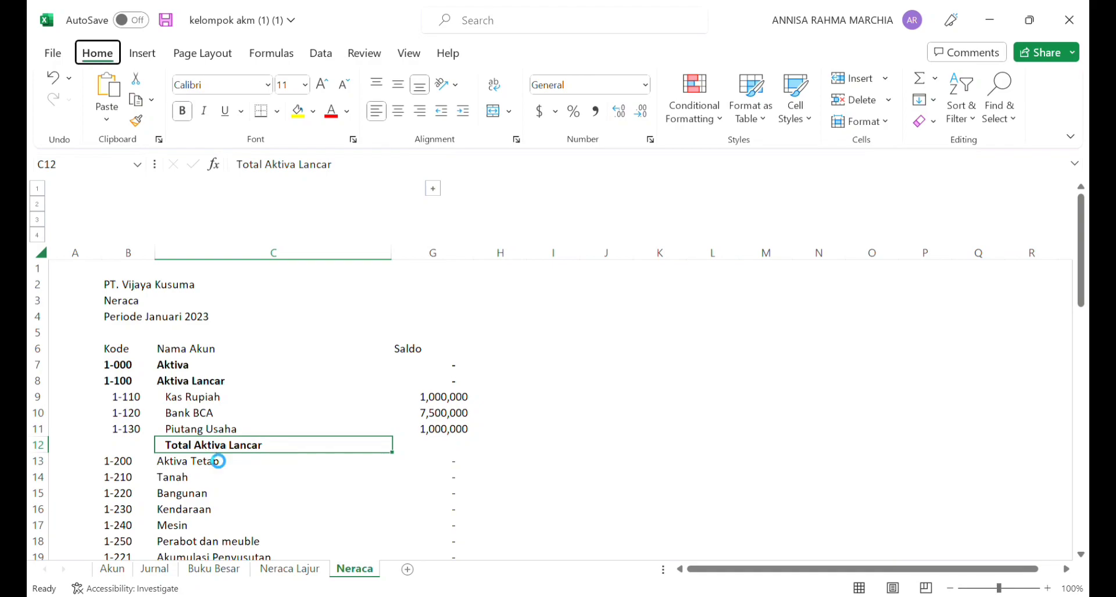
pyautogui.press('h')
pyautogui.press('i')
pyautogui.press('r')
pyautogui.click(191, 492)
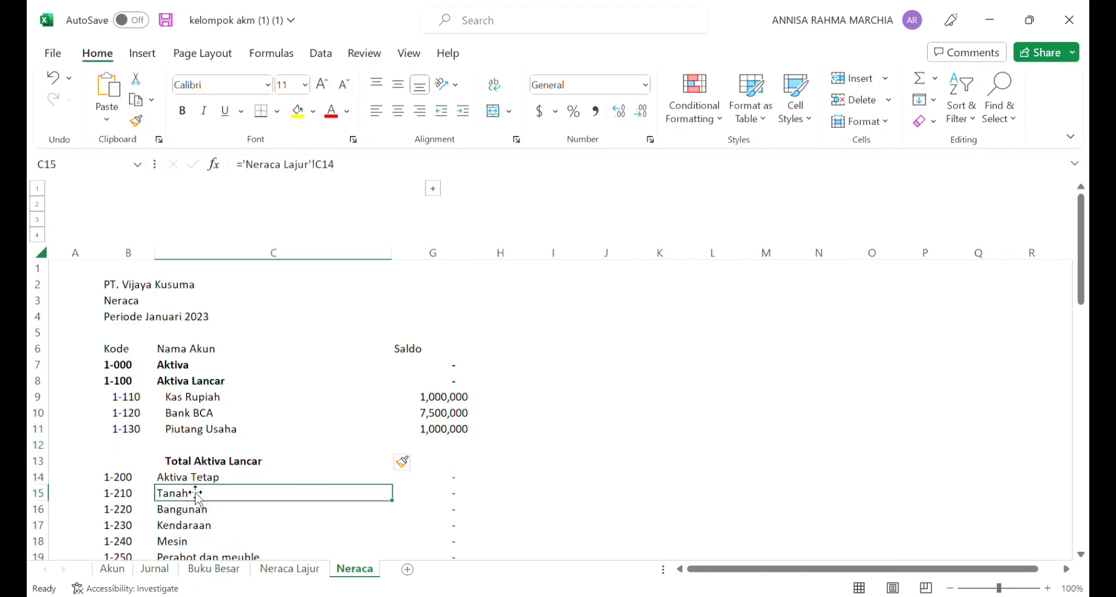
# Step: Insert a blank row above Aktiva Tetap, directly below the Total Aktiva Lancar row
pyautogui.click(194, 481)
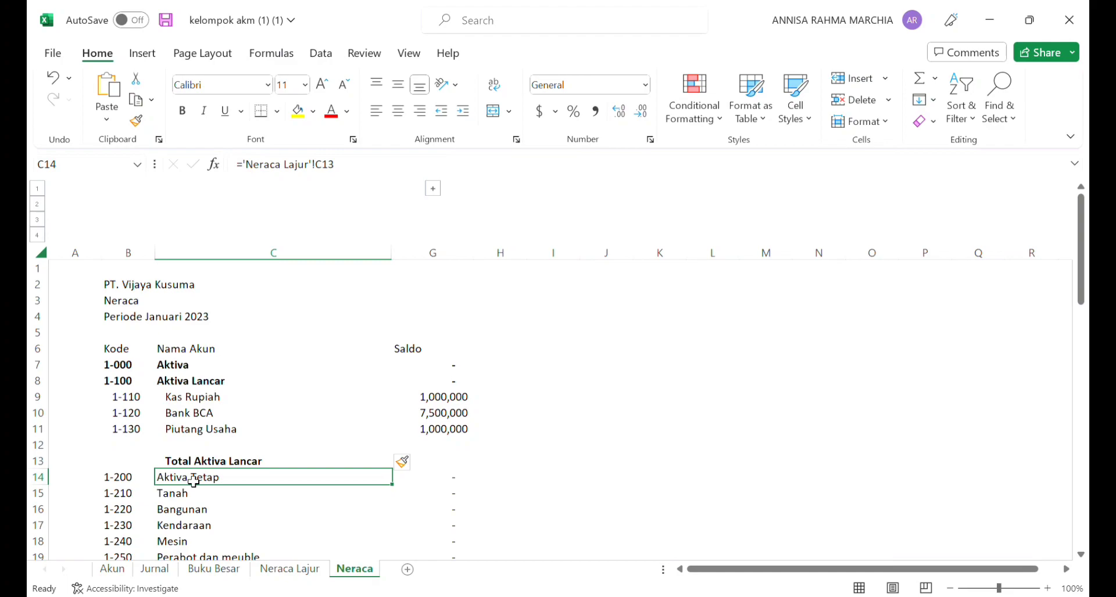
pyautogui.press('alt')
pyautogui.write('ir')
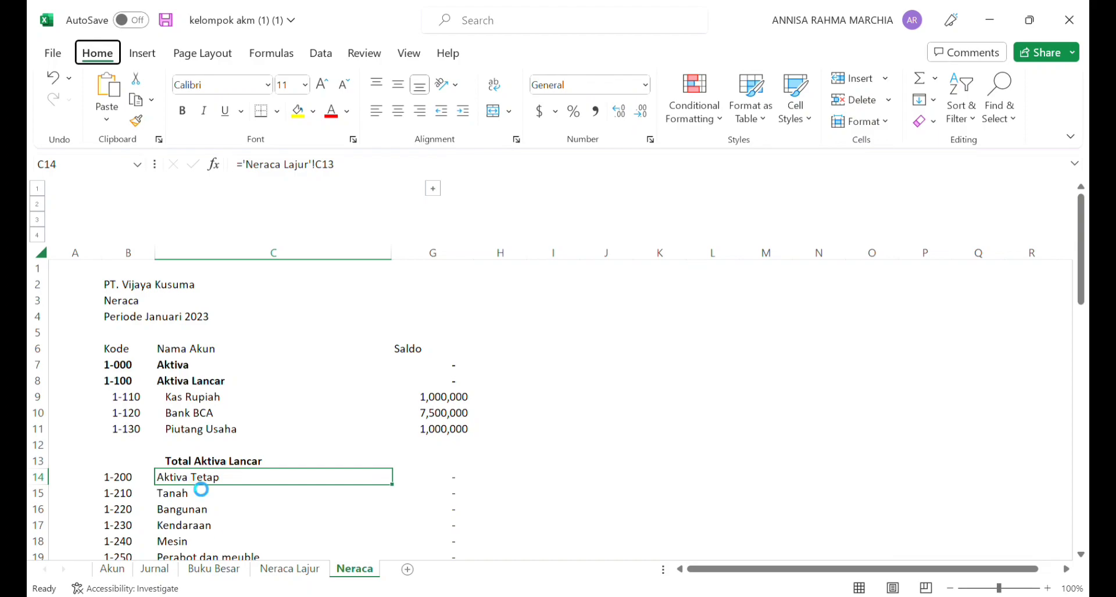
pyautogui.write('r')
pyautogui.press('BackSpace')
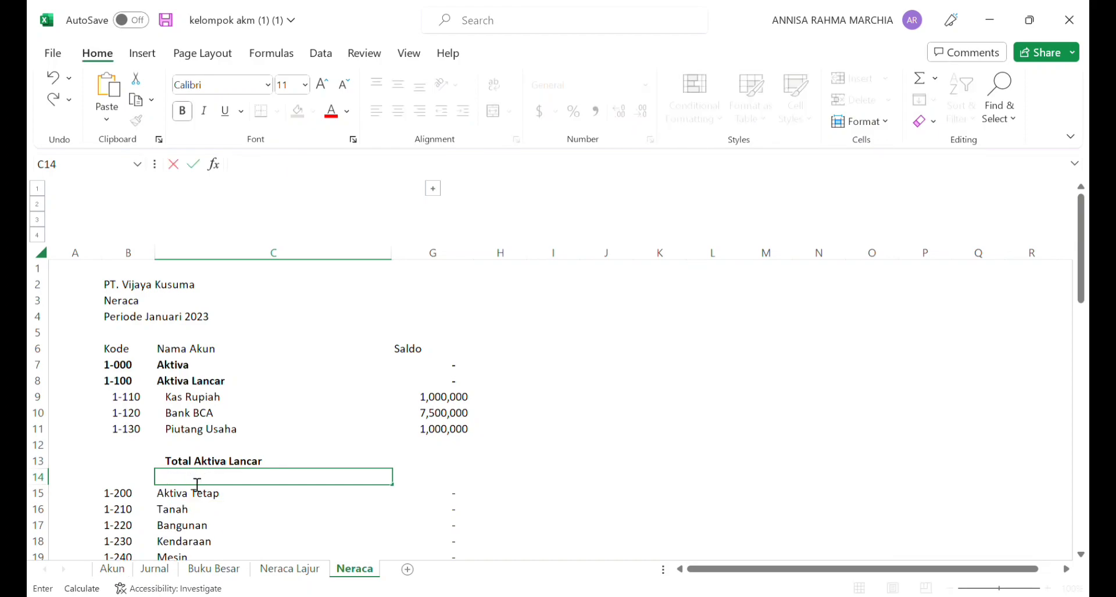
# Step: Reduce the height of blank rows 12 and 14 around Total Aktiva Lancar to thin spacers
pyautogui.click(66, 451)
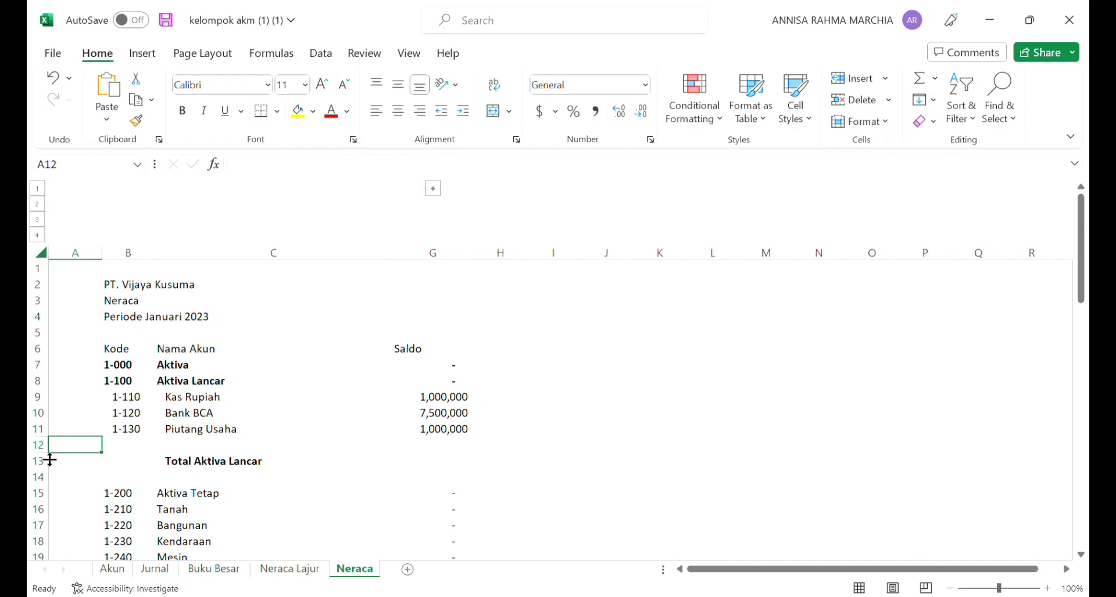
pyautogui.moveTo(50, 460); pyautogui.dragTo(50, 447)
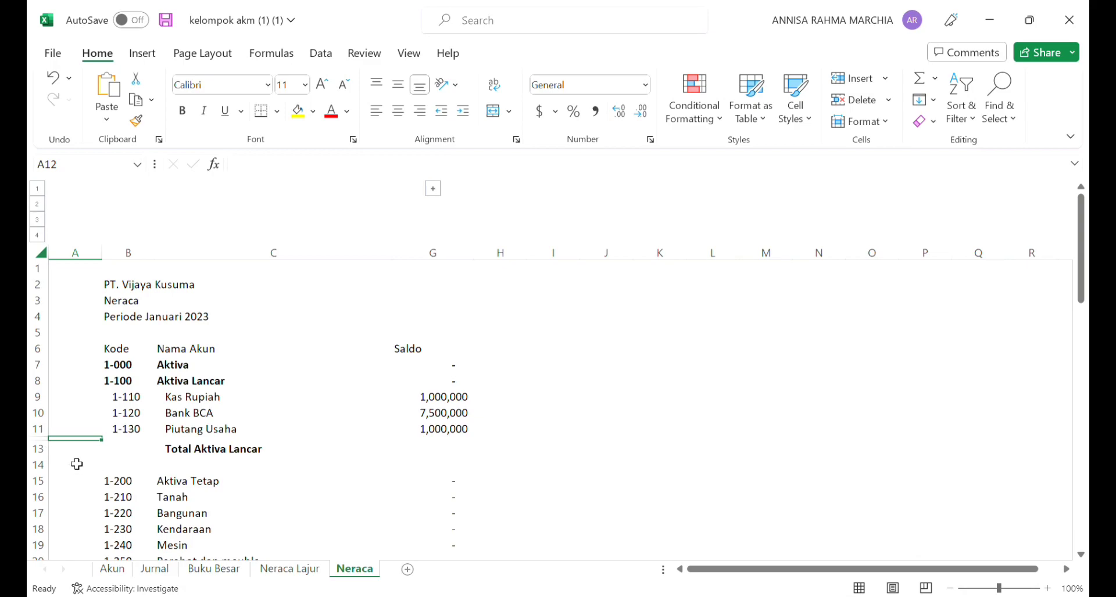
pyautogui.click(66, 471)
pyautogui.moveTo(66, 471)
pyautogui.mouseDown()
pyautogui.moveTo(44, 484)
pyautogui.moveTo(48, 470)
pyautogui.mouseUp()
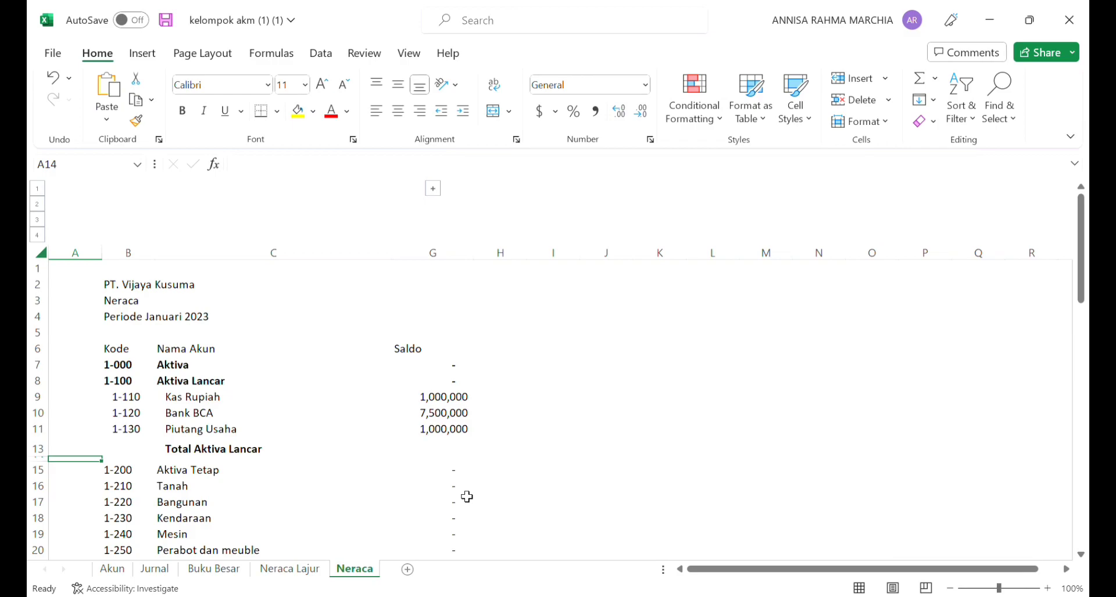
# Step: Enter =SUM(G9+G10+G11) in G13 as the Saldo of Total Aktiva Lancar
pyautogui.click(431, 455)
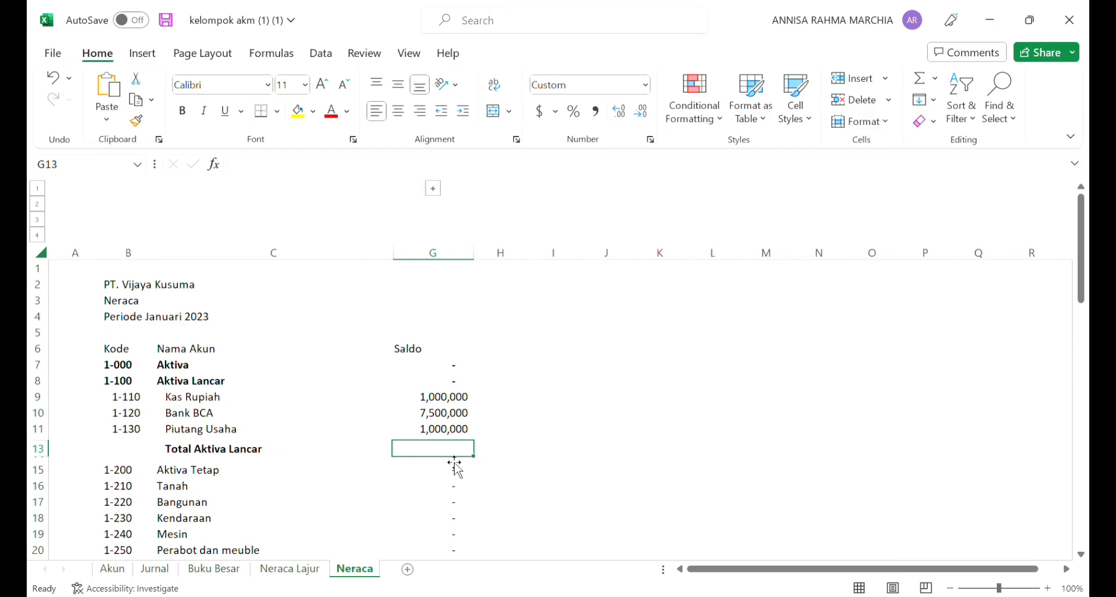
pyautogui.write('=')
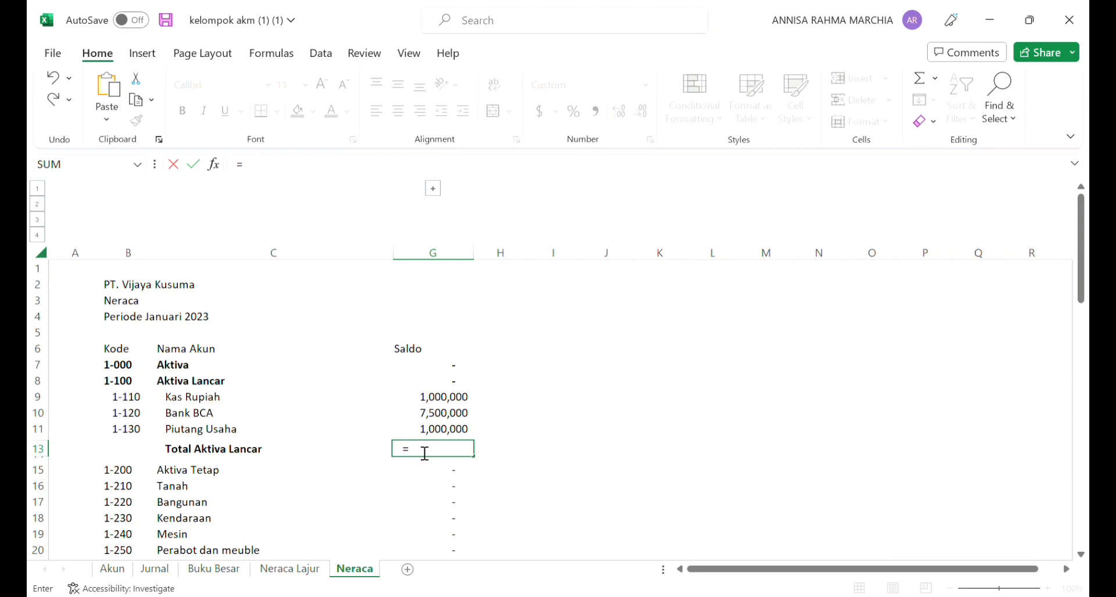
pyautogui.write('sum')
pyautogui.write('(')
pyautogui.click(420, 398)
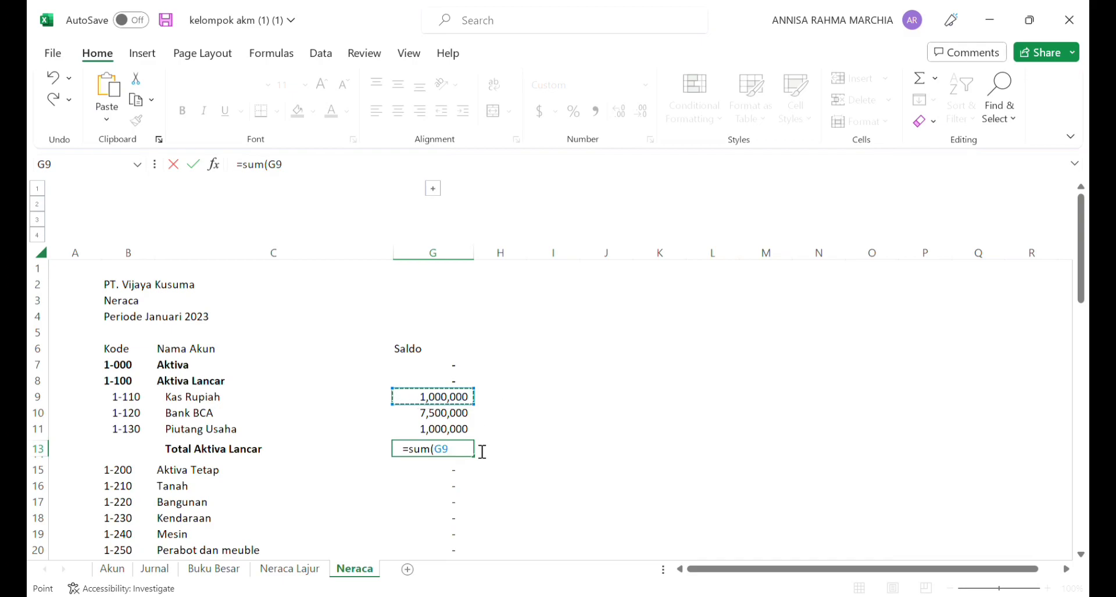
pyautogui.write('+')
pyautogui.click(472, 414)
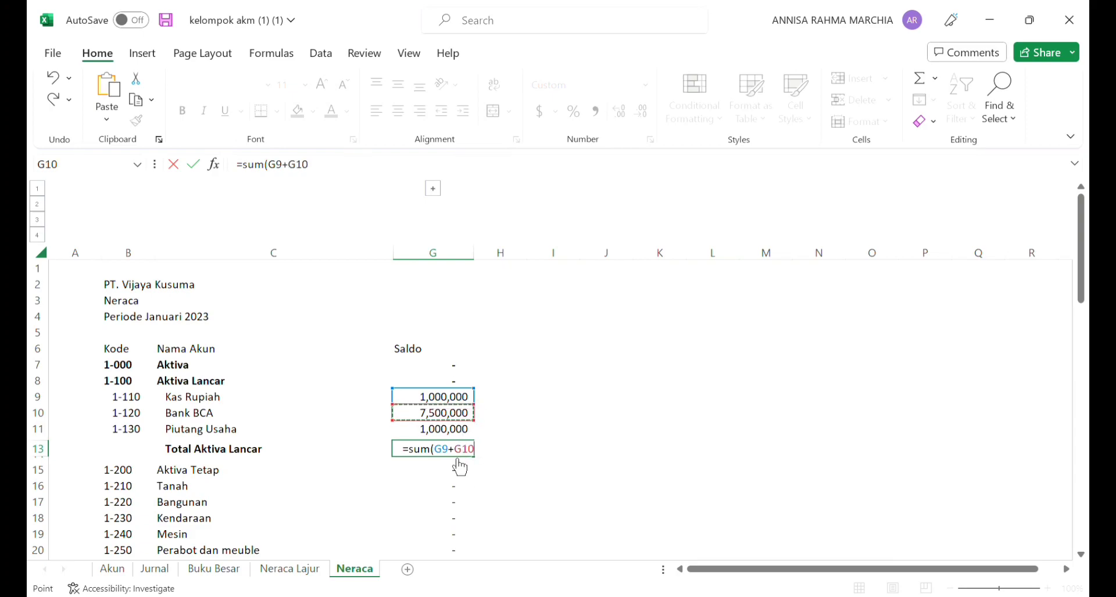
pyautogui.write('+')
pyautogui.click(461, 439)
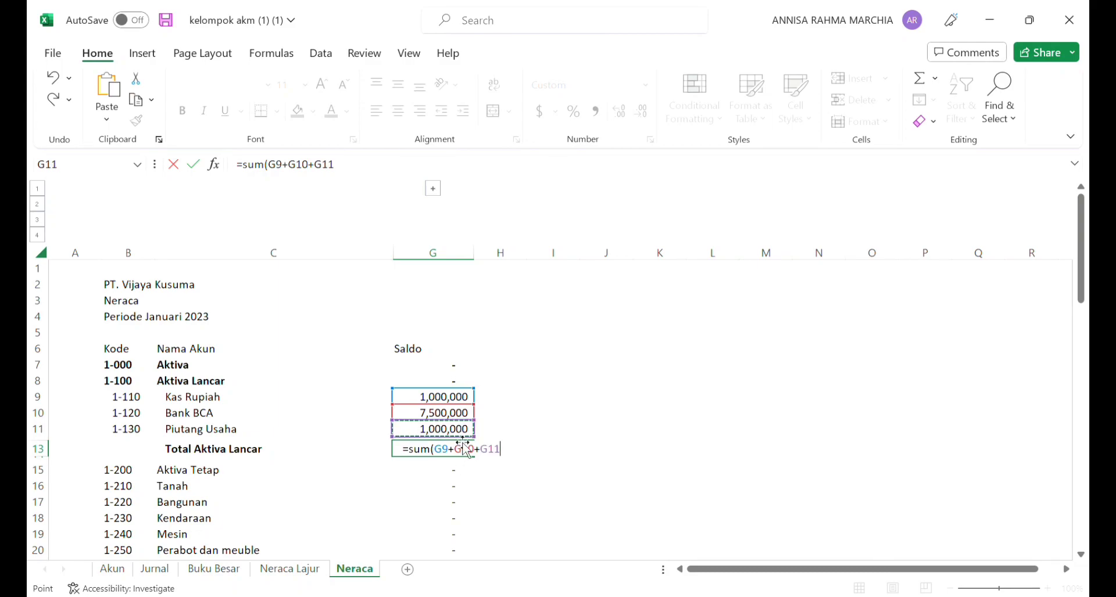
pyautogui.press('Return')
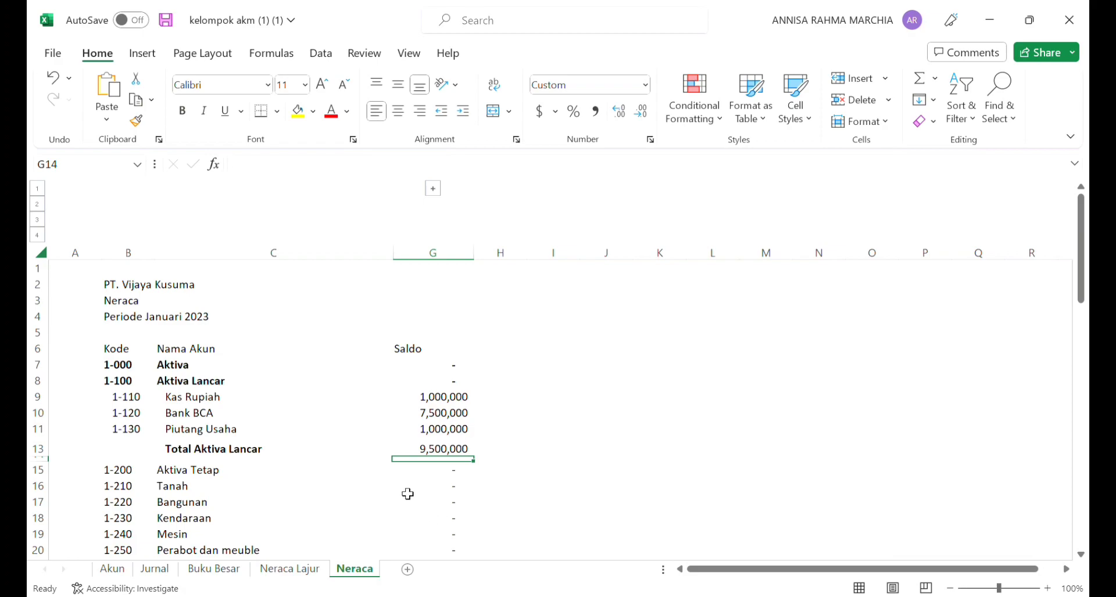
# Step: Make the total in G13 bold and add top and bottom borders across B13:G13
pyautogui.click(424, 455)
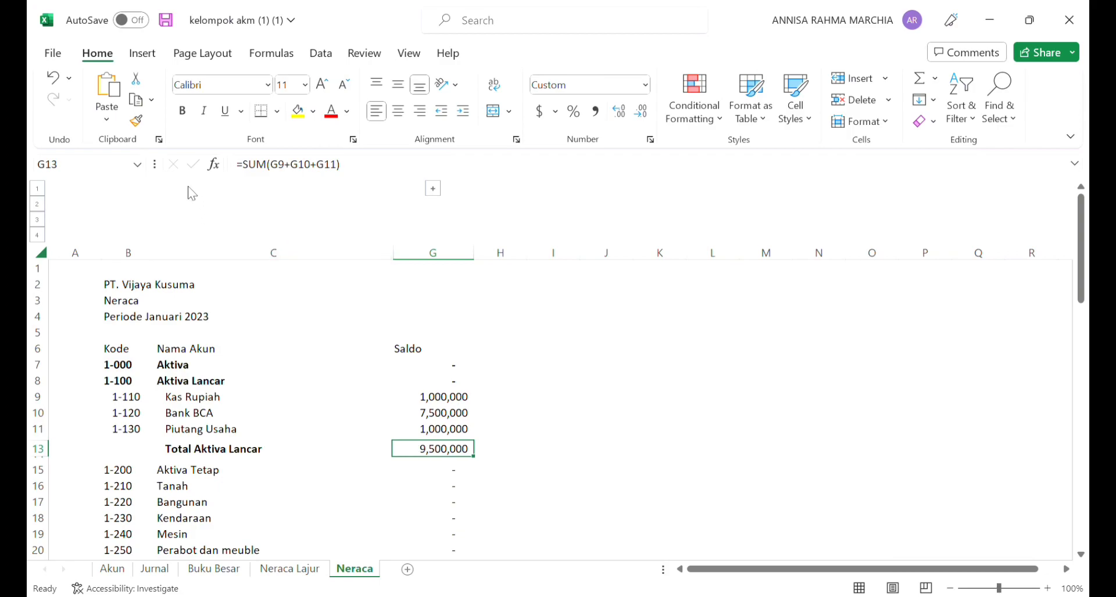
pyautogui.click(182, 111)
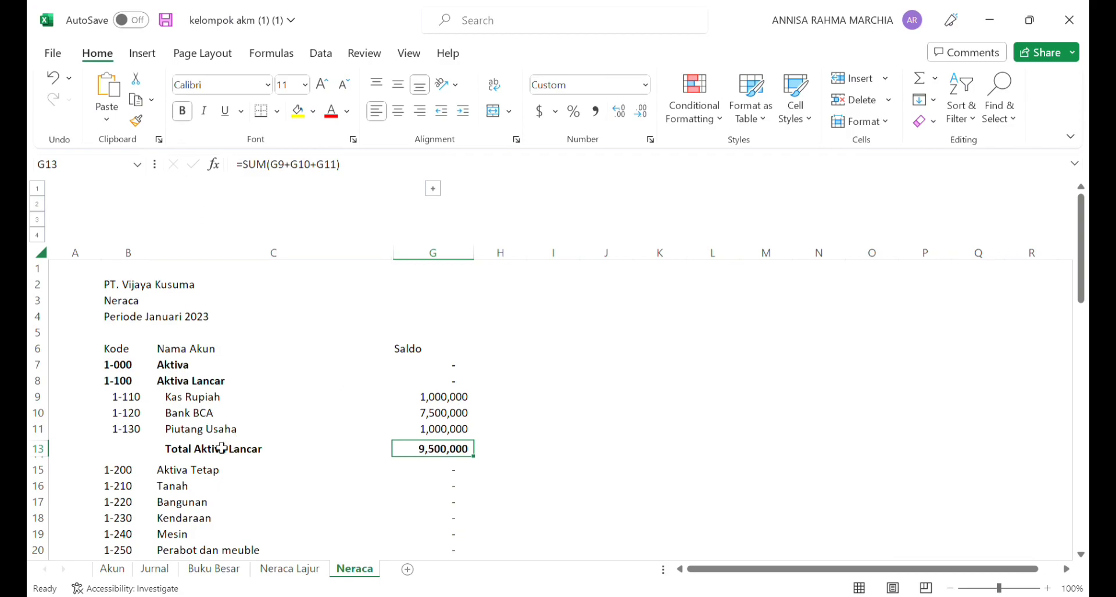
pyautogui.click(129, 455)
pyautogui.moveTo(129, 455); pyautogui.dragTo(453, 465)
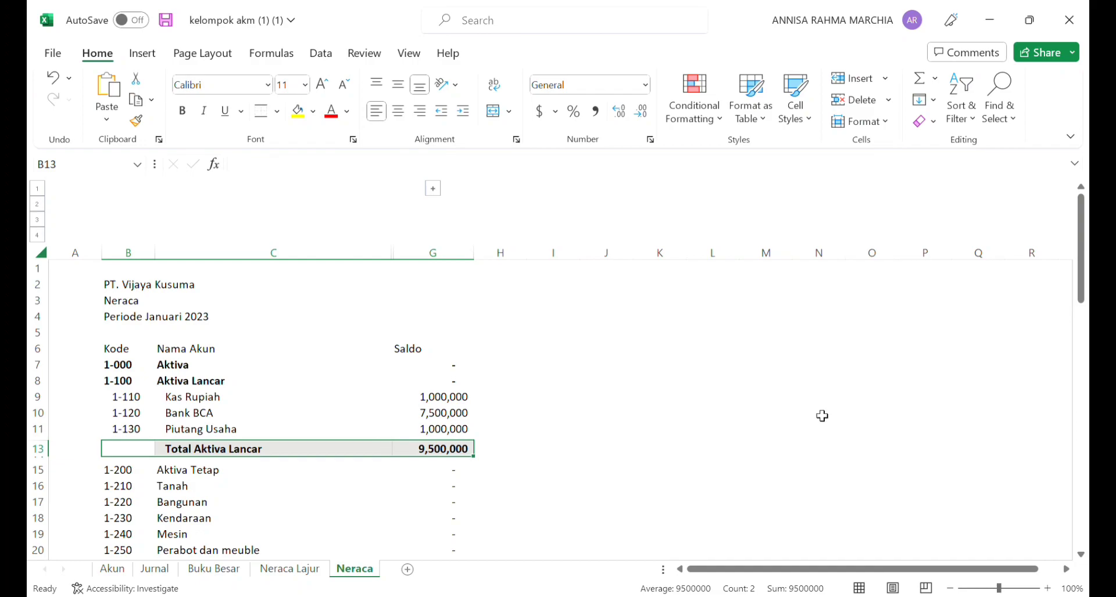
# Step: Insert three blank rows above Kewajiban, below Akumulasi Penyusutan
pyautogui.moveTo(1084, 247); pyautogui.dragTo(1088, 306)
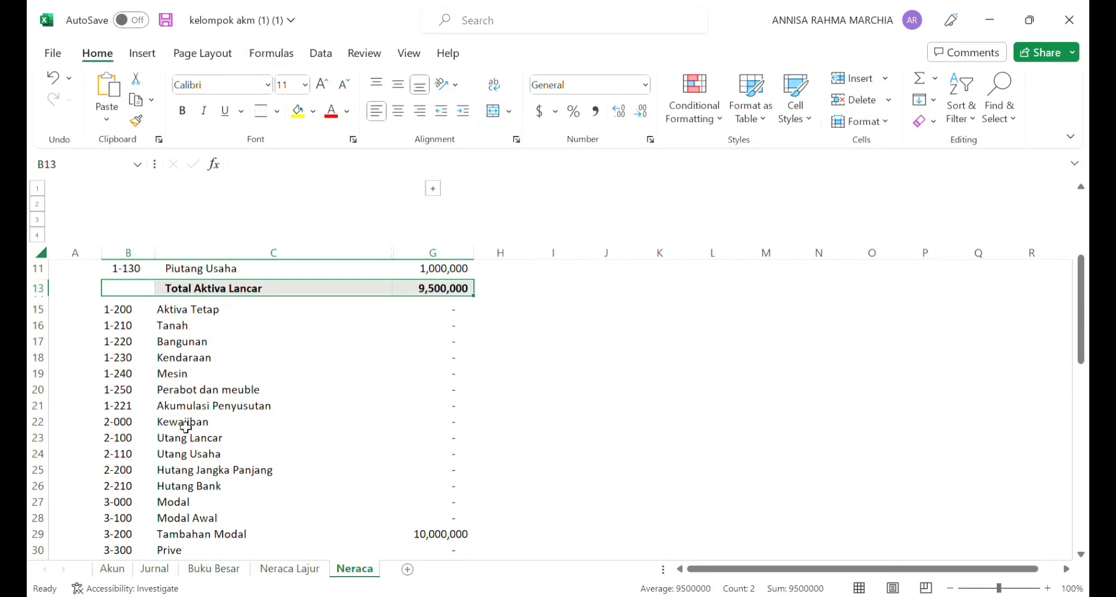
pyautogui.moveTo(186, 426); pyautogui.dragTo(195, 454)
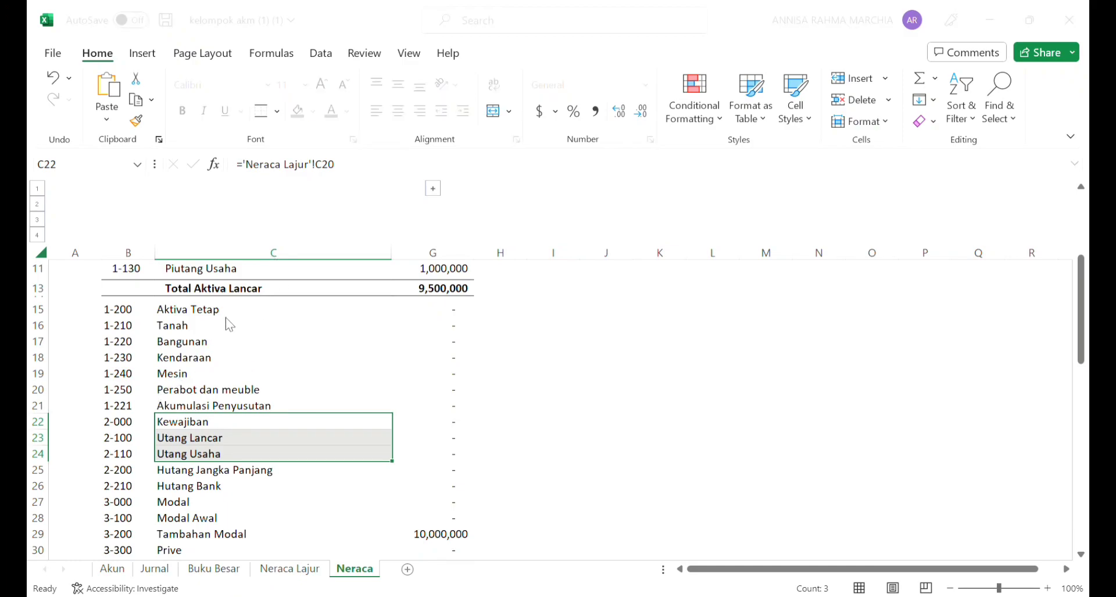
pyautogui.click(240, 355)
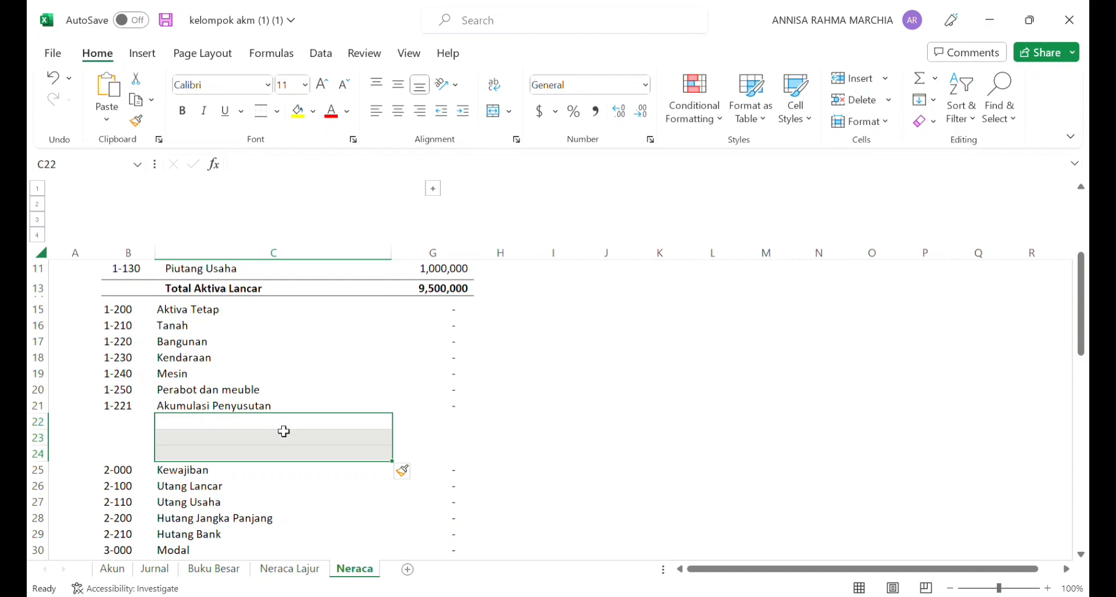
# Step: Enter the label "Total Aktiva Tetap" in C23, the middle of the blank rows below Akumulasi Penyusutan
pyautogui.click(184, 444)
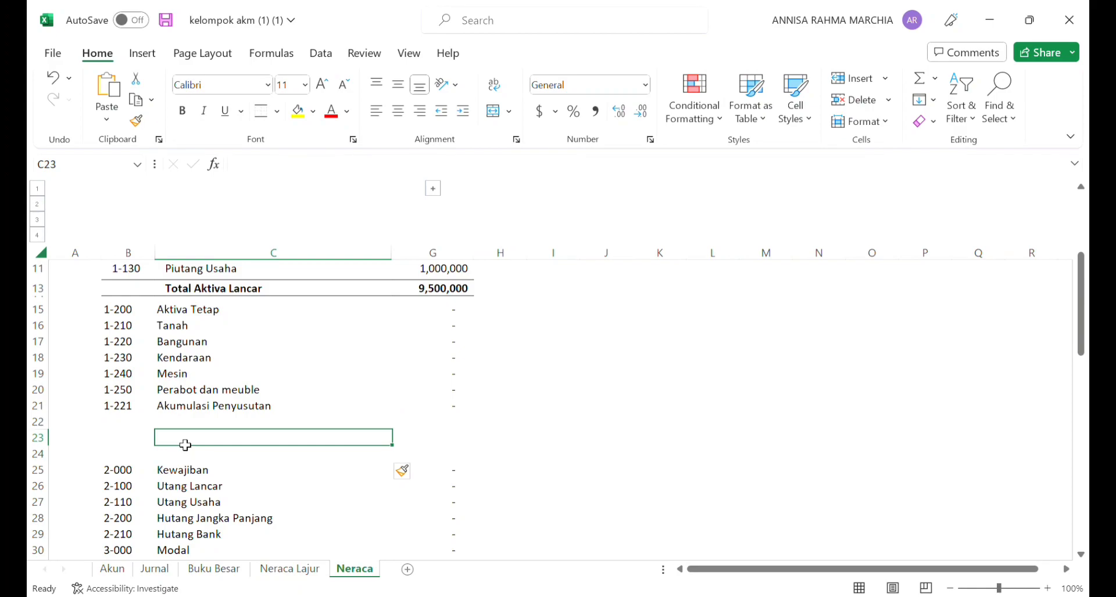
pyautogui.write('Ak')
pyautogui.press('BackSpace')
pyautogui.press('BackSpace')
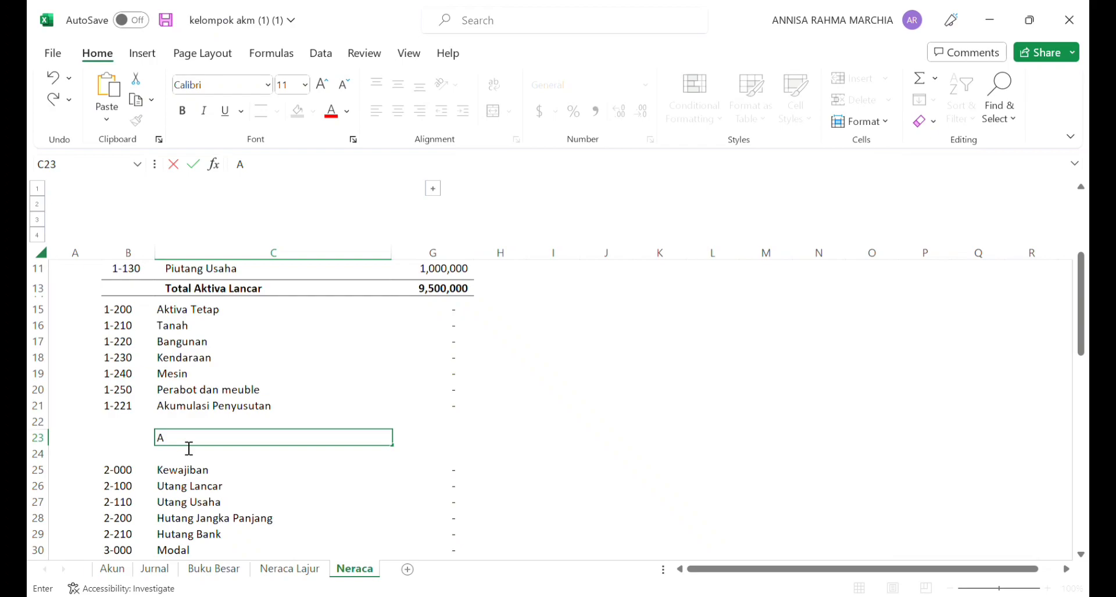
pyautogui.write('Total Aktiva Tetap')
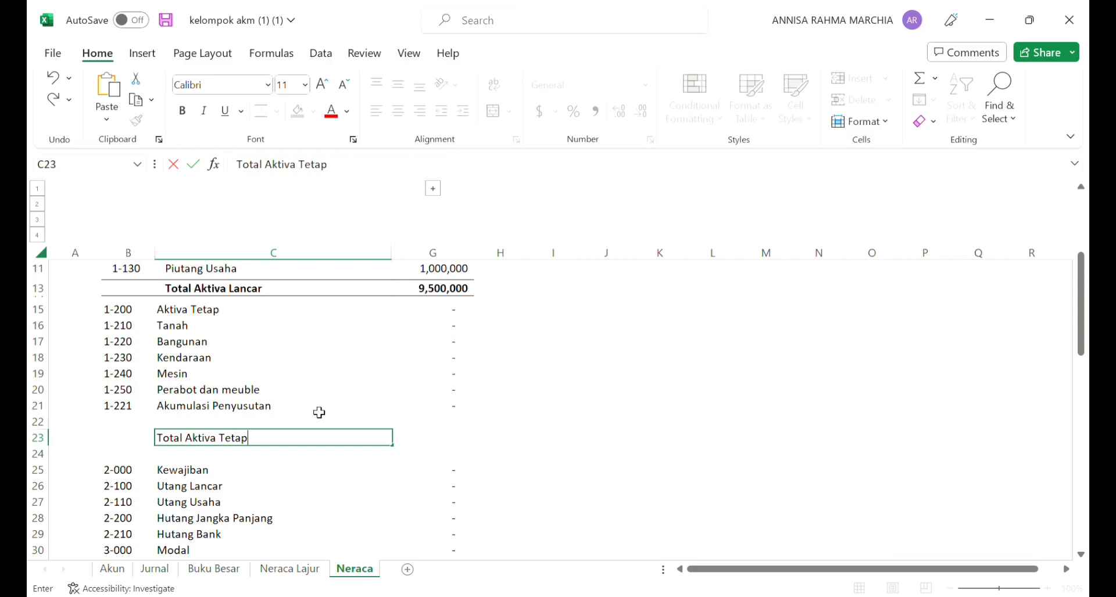
# Step: Enter =SUM(G15:G21) in G23 as the Saldo of Total Aktiva Tetap
pyautogui.press('Tab')
pyautogui.write('=su')
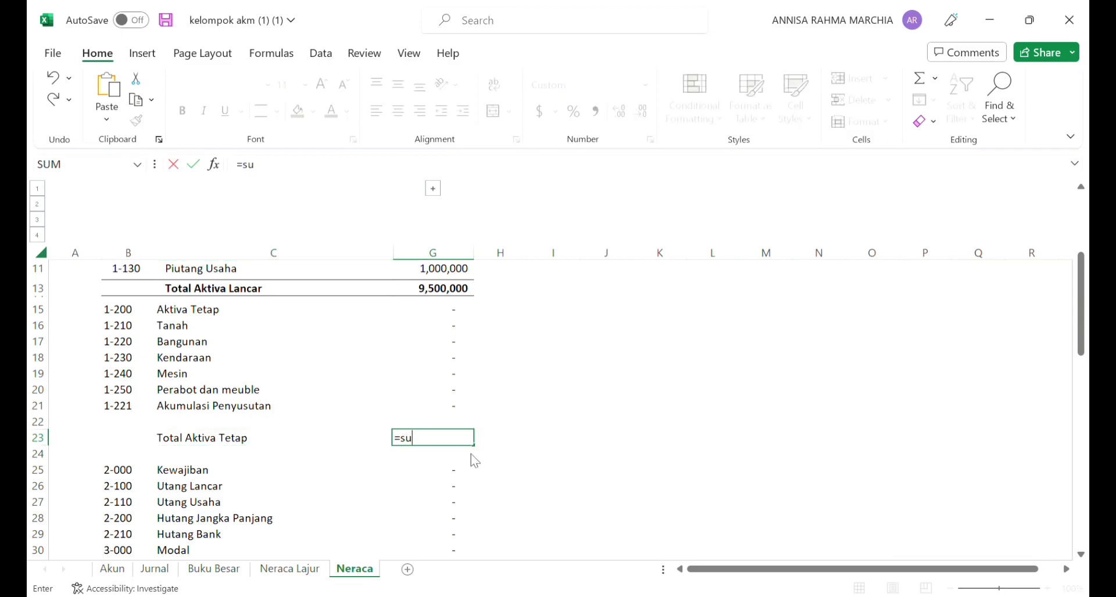
pyautogui.write('m(')
pyautogui.click(440, 312)
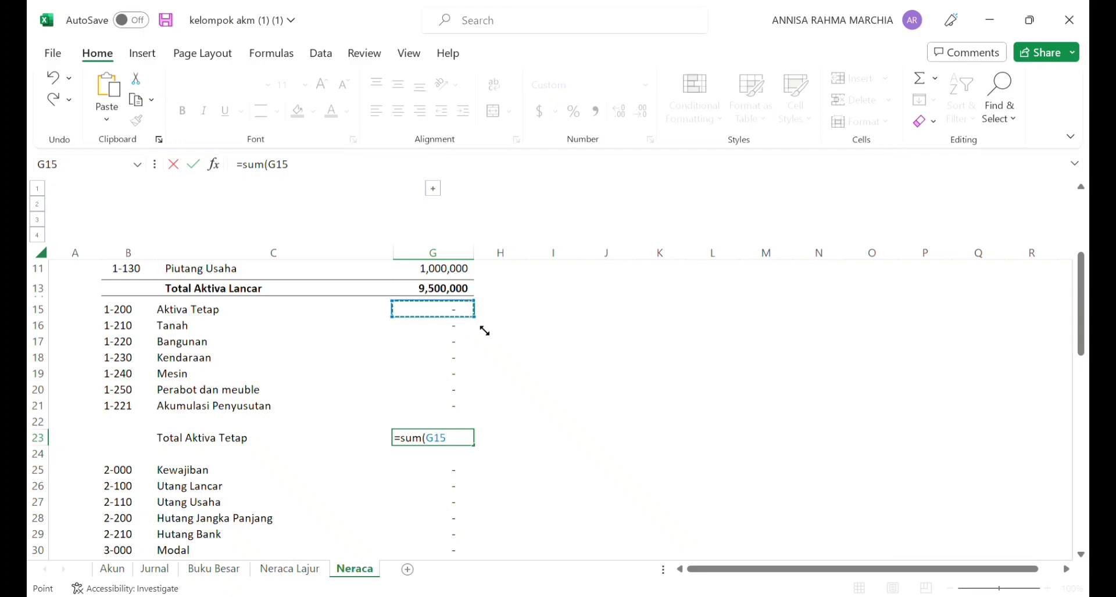
pyautogui.moveTo(484, 329); pyautogui.dragTo(490, 423)
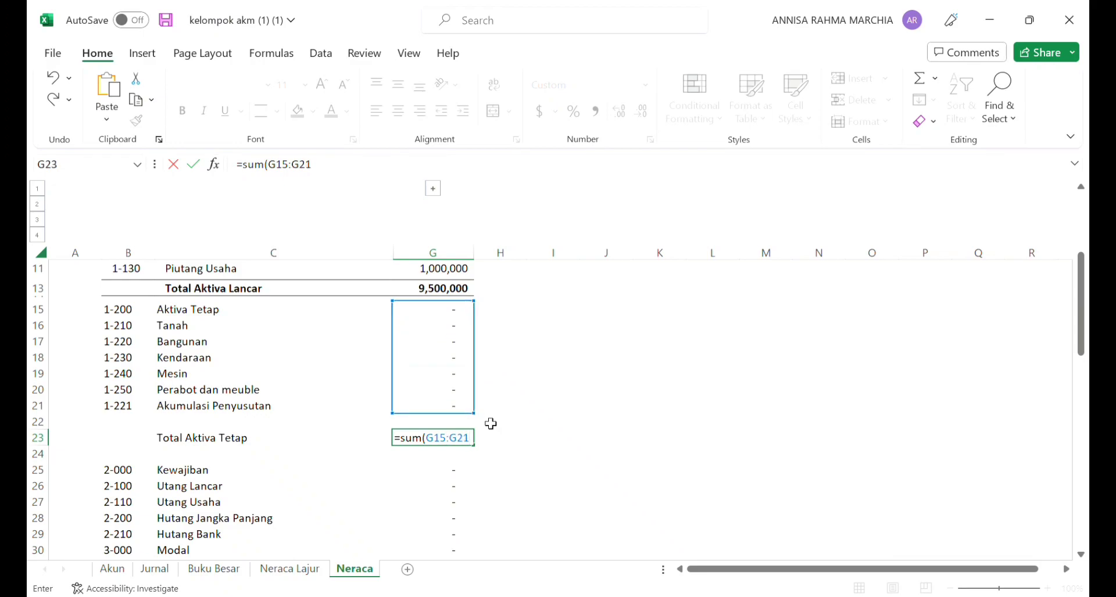
pyautogui.write(')')
pyautogui.press('Return')
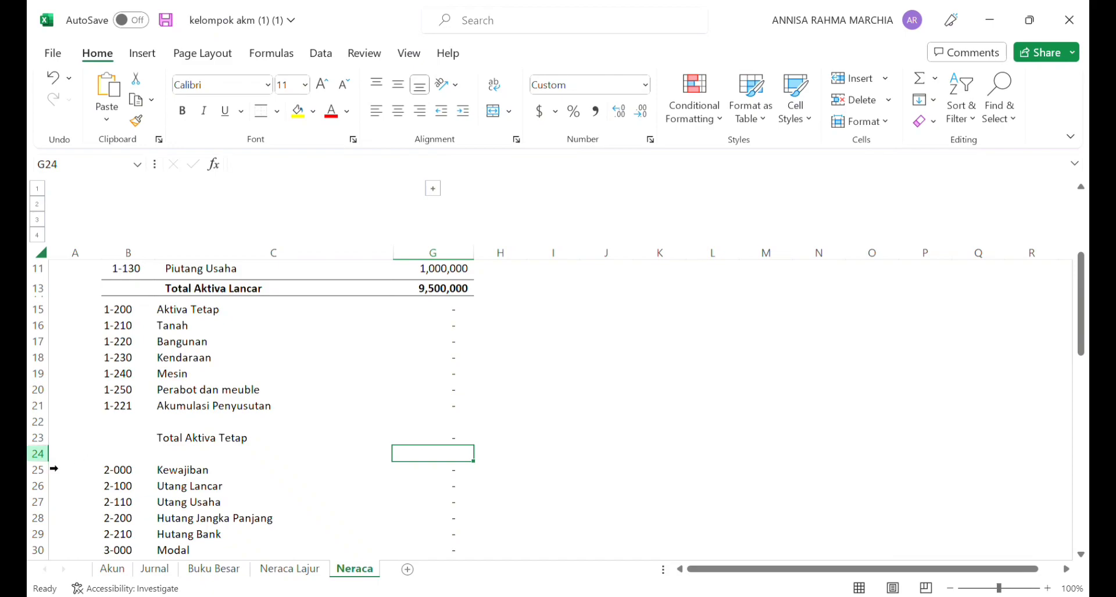
# Step: Shrink blank rows 24 and 22 around Total Aktiva Tetap to thin spacers and make B23:G23 bold
pyautogui.click(46, 458)
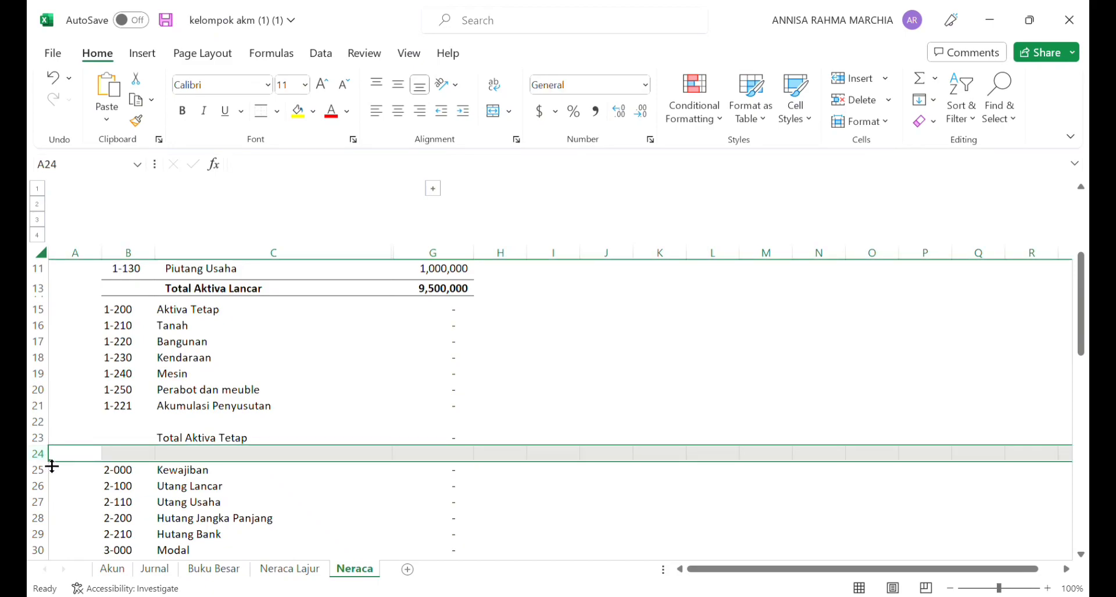
pyautogui.moveTo(49, 467); pyautogui.dragTo(52, 457)
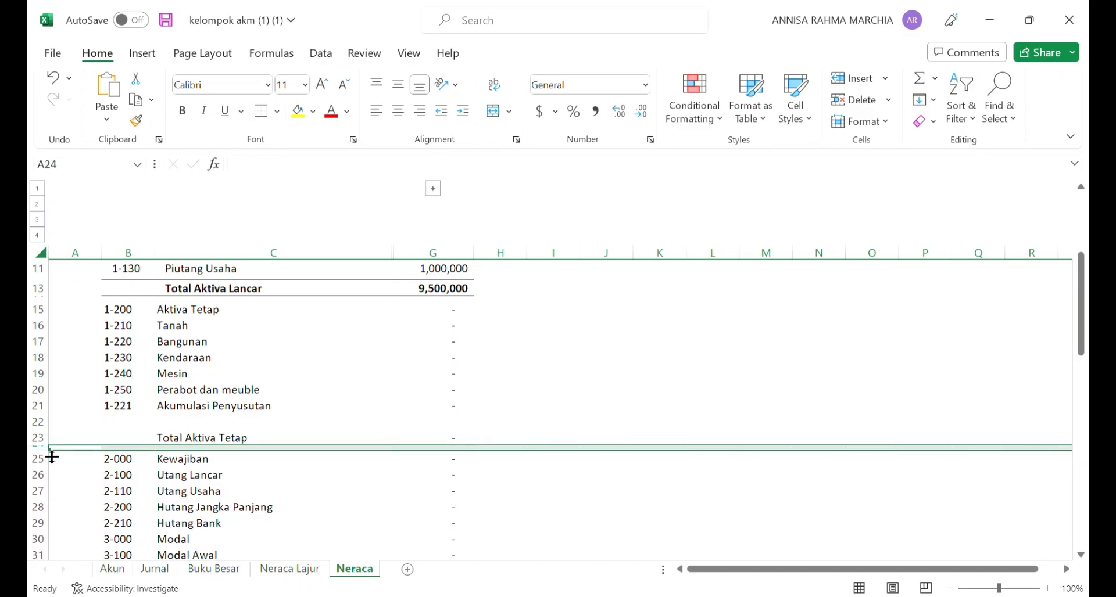
pyautogui.click(51, 423)
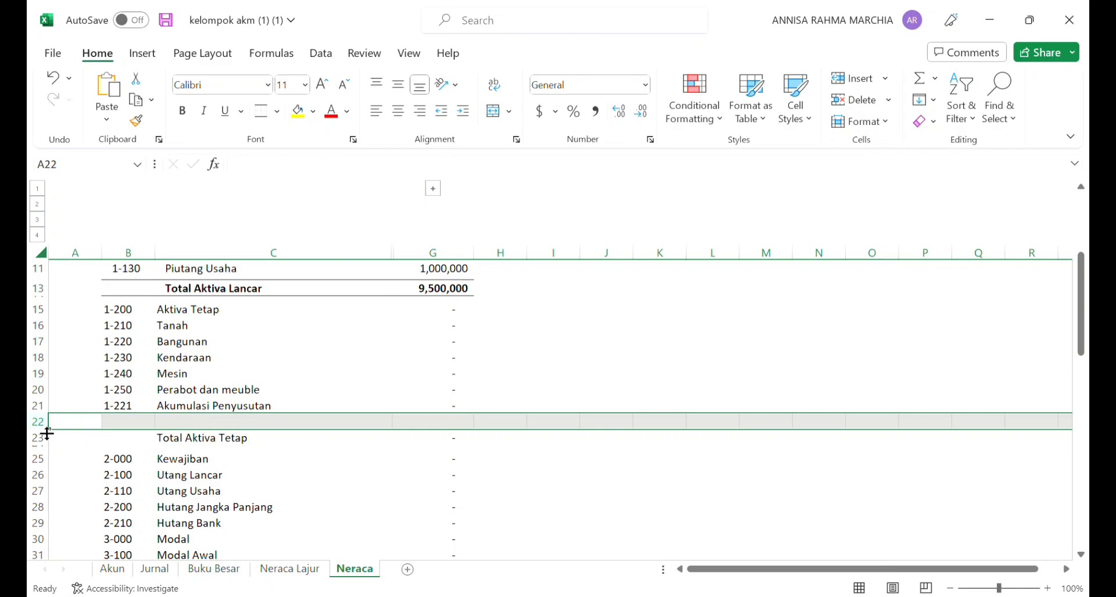
pyautogui.moveTo(49, 436); pyautogui.dragTo(56, 425)
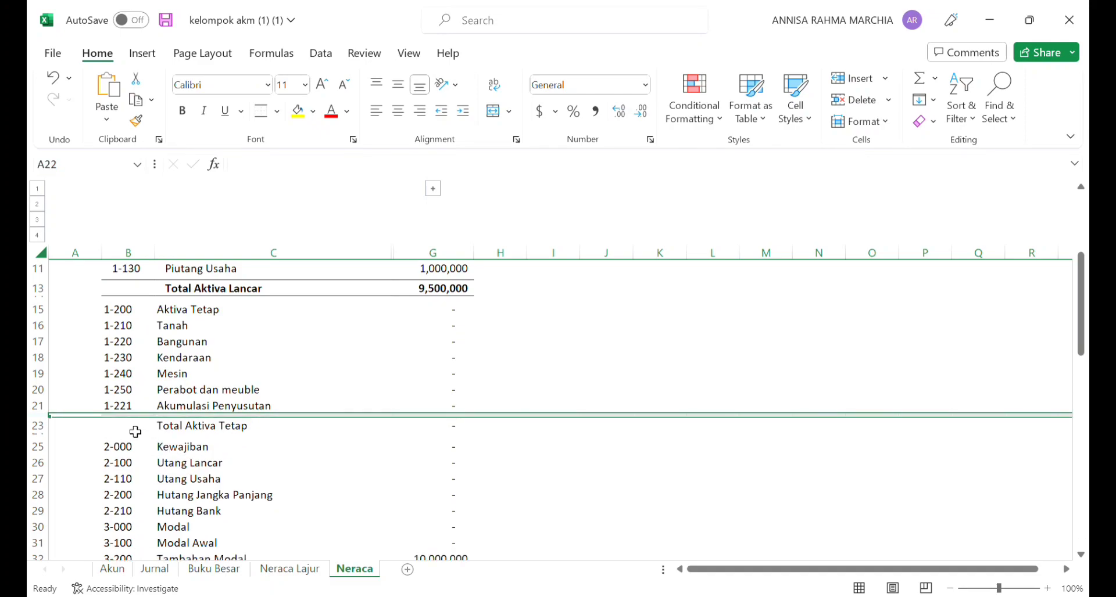
pyautogui.moveTo(135, 432); pyautogui.dragTo(452, 432)
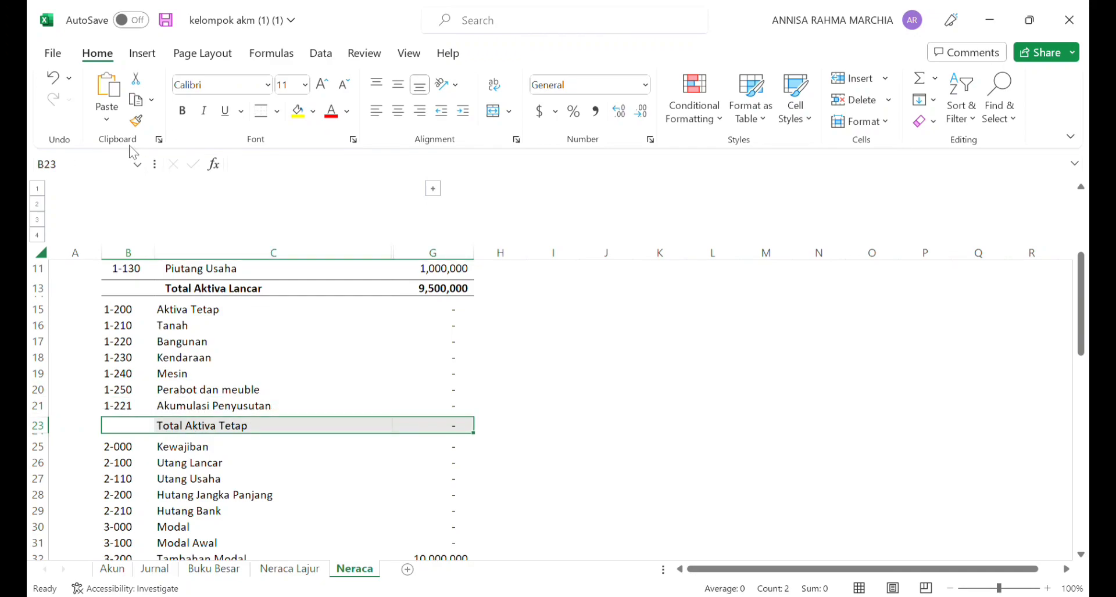
pyautogui.click(181, 110)
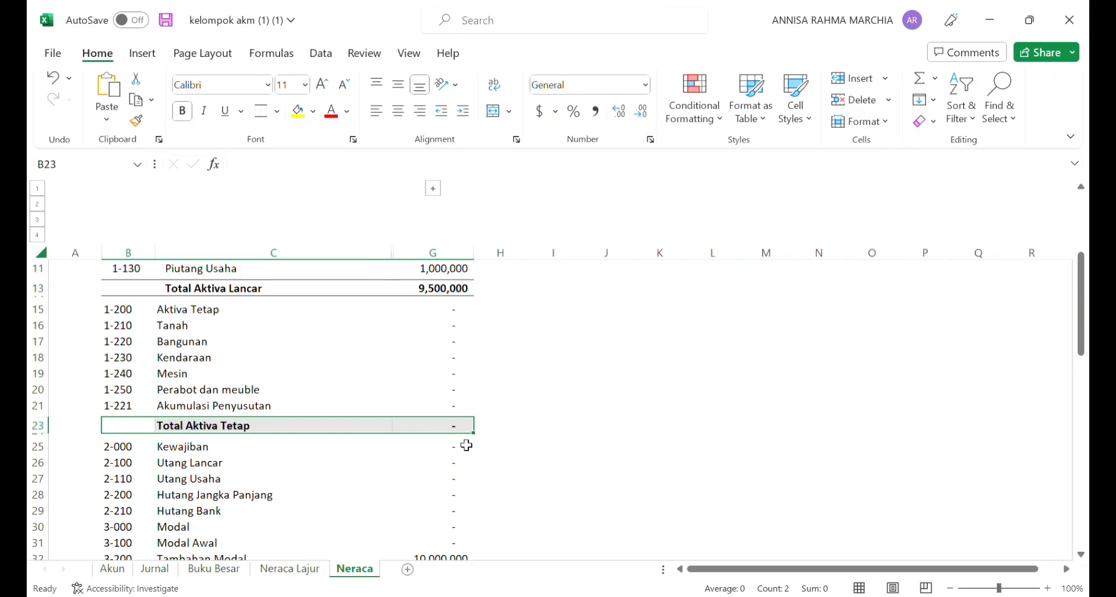
# Step: Insert two more rows above Kewajiban, below the Total Aktiva Tetap section
pyautogui.scroll(-3, 357, 433)
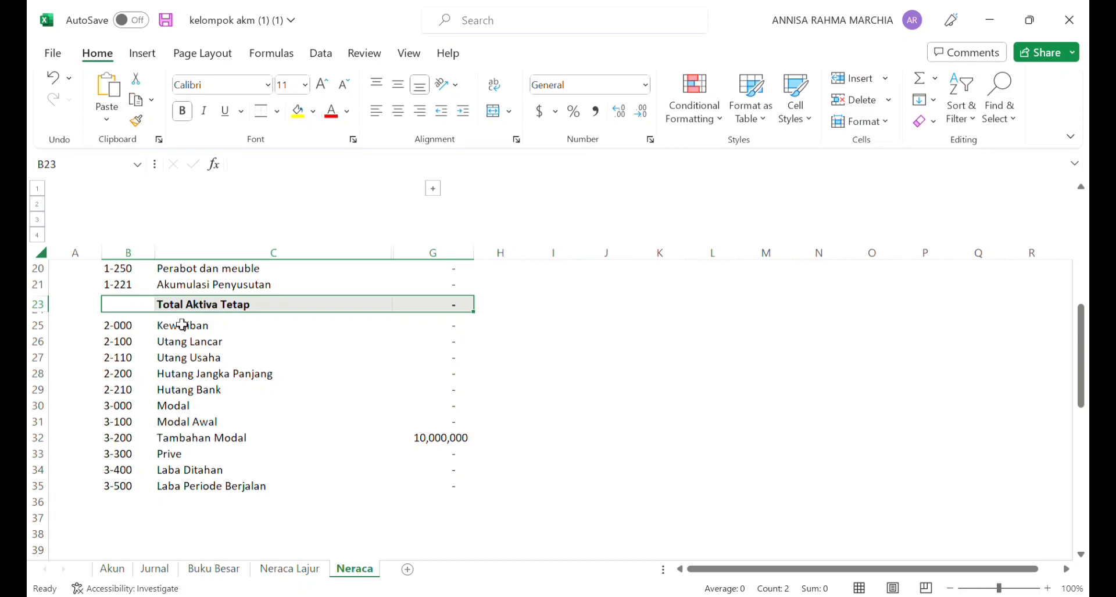
pyautogui.moveTo(186, 330); pyautogui.dragTo(201, 350)
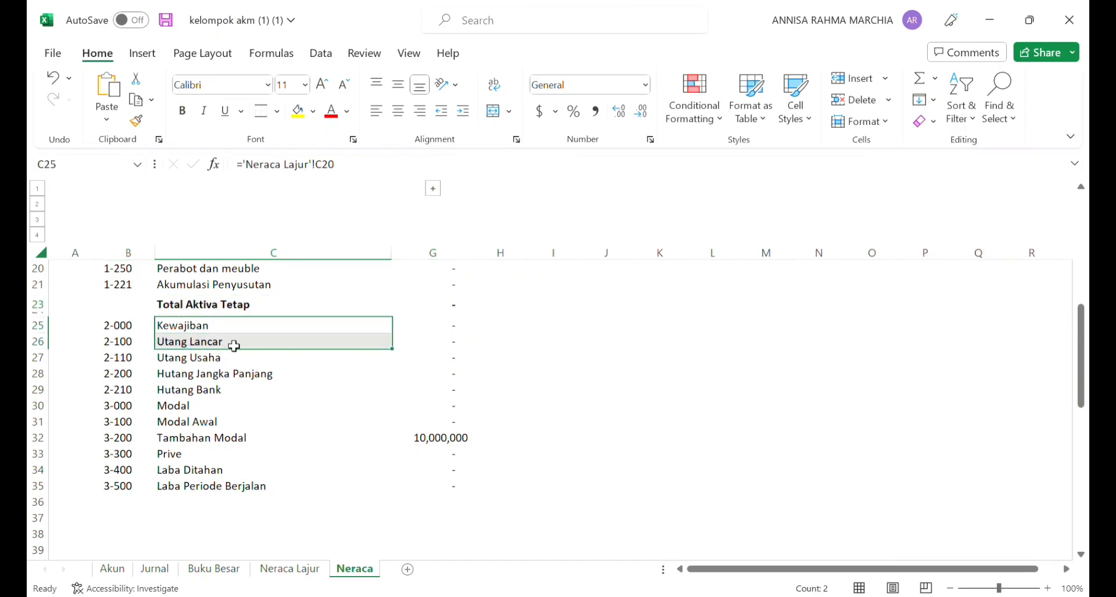
pyautogui.click(277, 275)
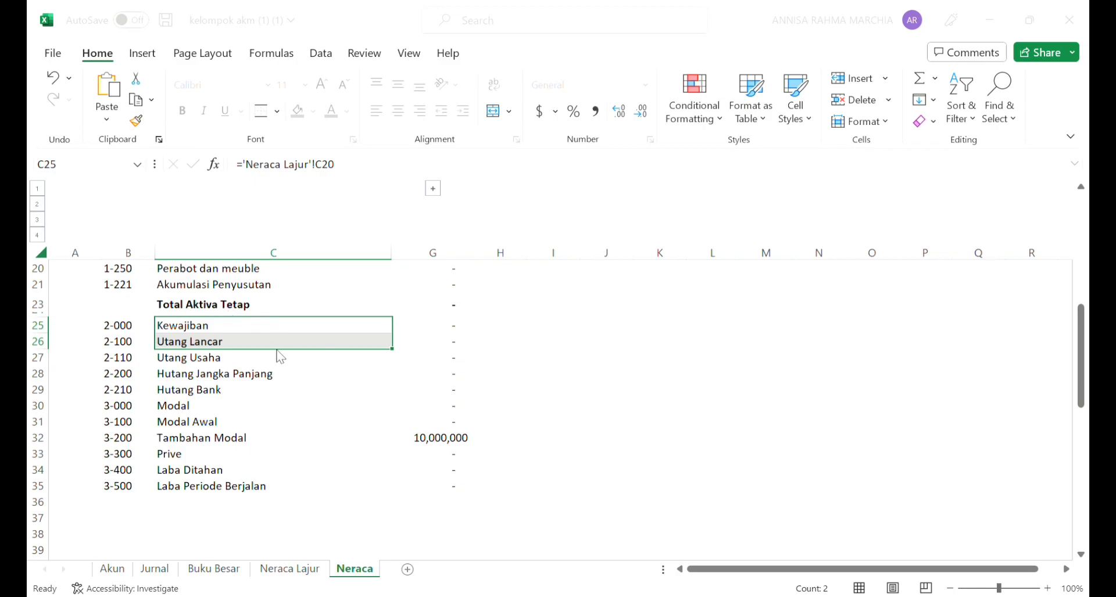
pyautogui.press('Return')
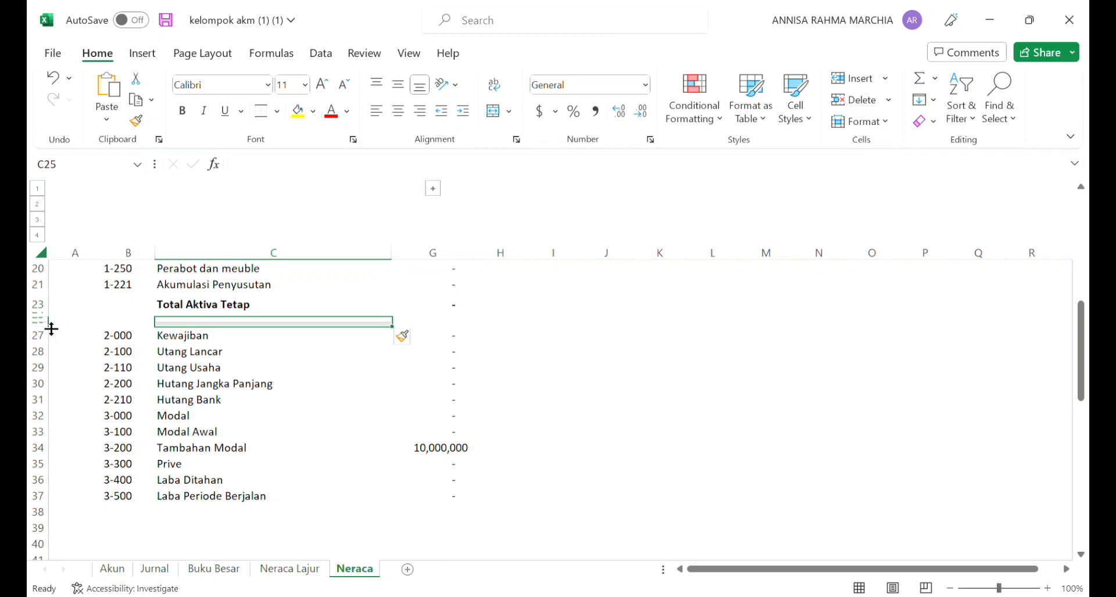
# Step: Make spacer row 25 taller and enter the label "TOTAL AKTIVA" in C25, below Total Aktiva Tetap
pyautogui.moveTo(51, 329)
pyautogui.mouseDown()
pyautogui.moveTo(58, 349)
pyautogui.moveTo(57, 336)
pyautogui.mouseUp()
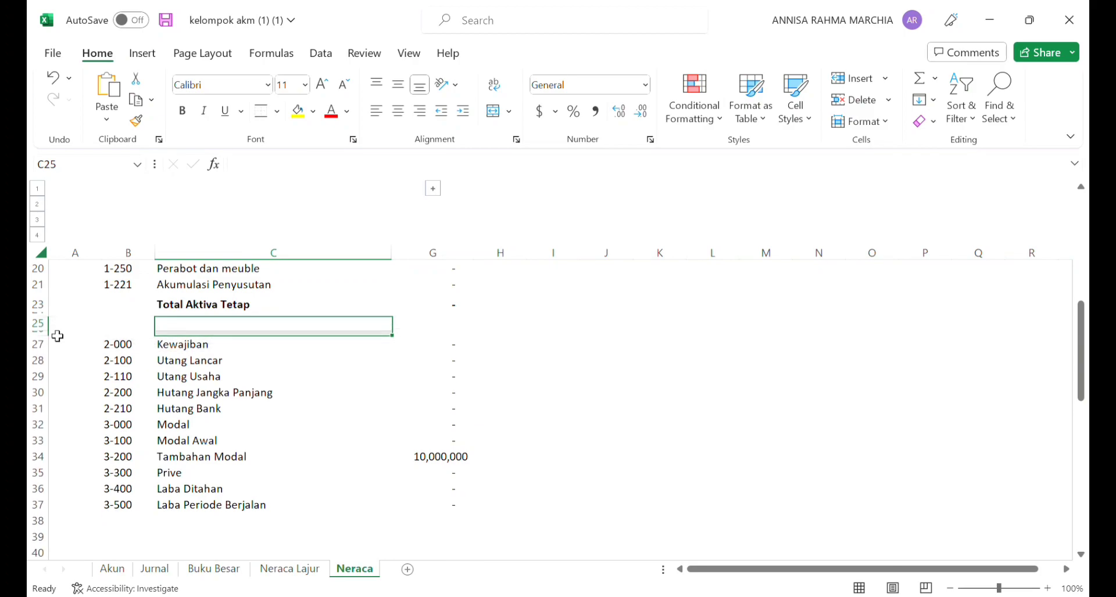
pyautogui.click(177, 328)
pyautogui.write('T')
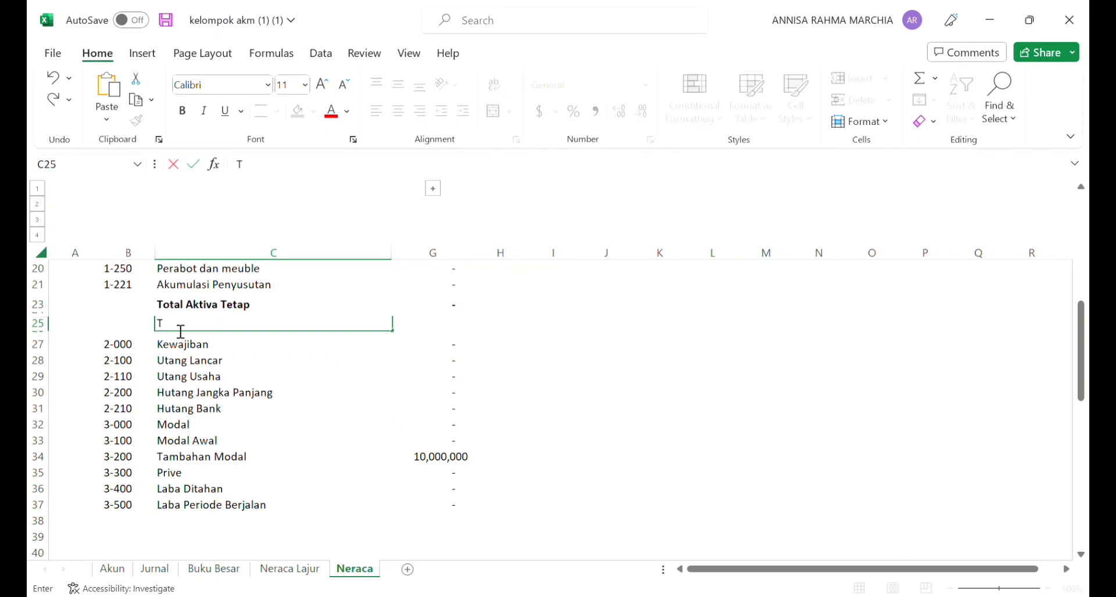
pyautogui.write('OTAL AKTIVA')
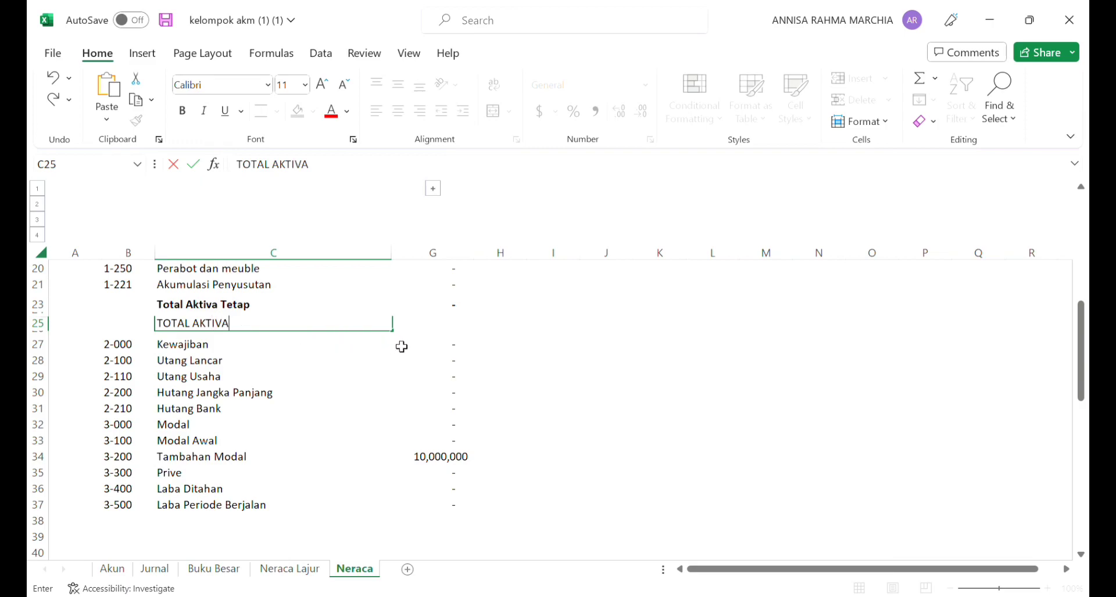
# Step: Enter =G13+G23 in G25 so TOTAL AKTIVA adds Total Aktiva Lancar and Total Aktiva Tetap
pyautogui.click(451, 330)
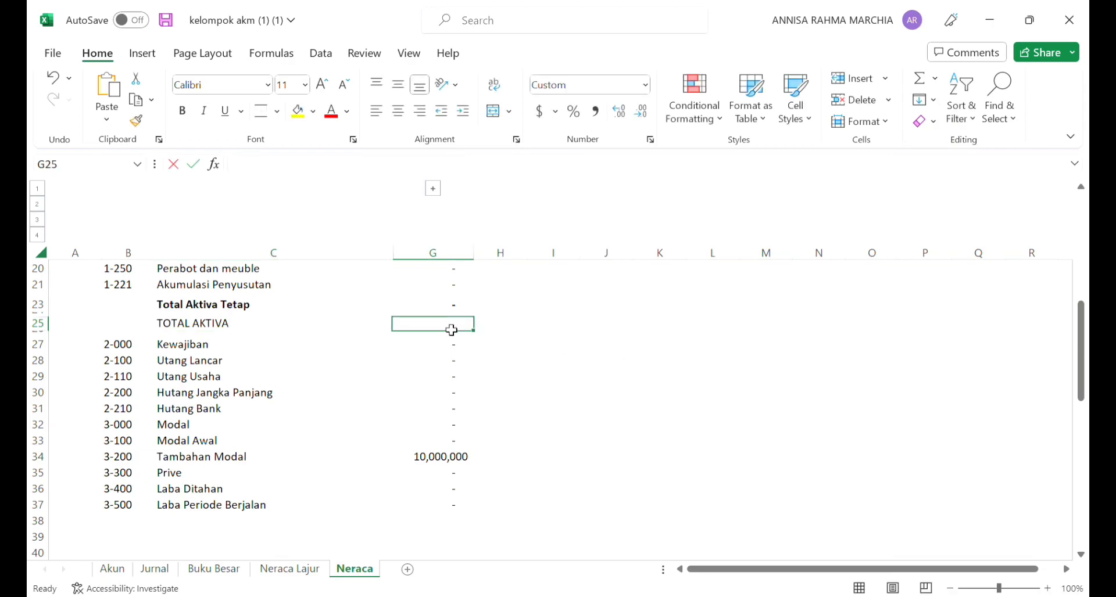
pyautogui.write('=')
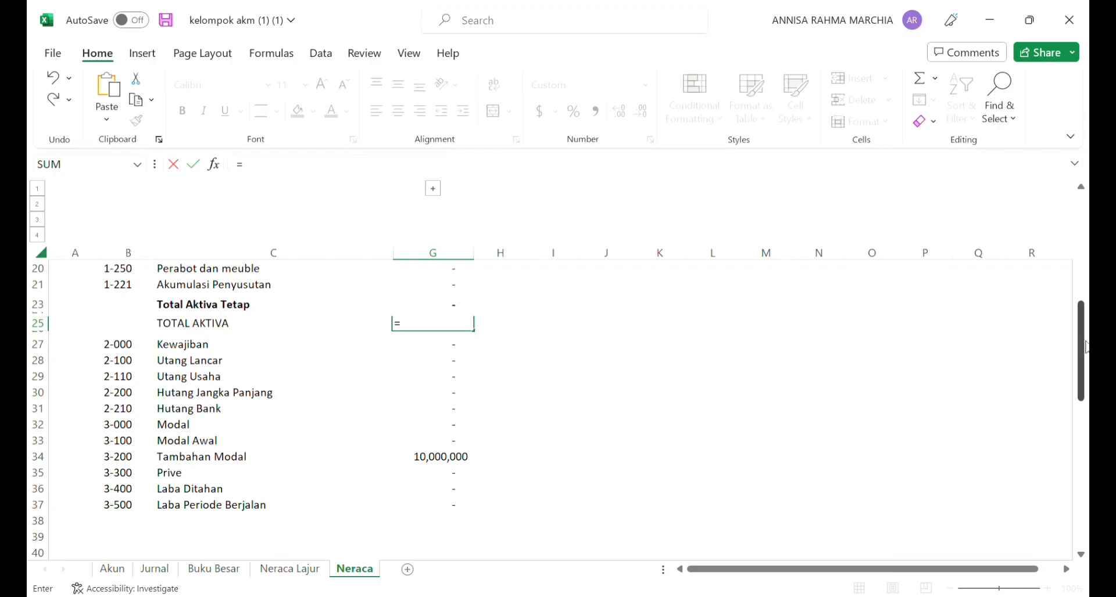
pyautogui.moveTo(1084, 347); pyautogui.dragTo(1085, 280)
pyautogui.click(457, 344)
pyautogui.write('+')
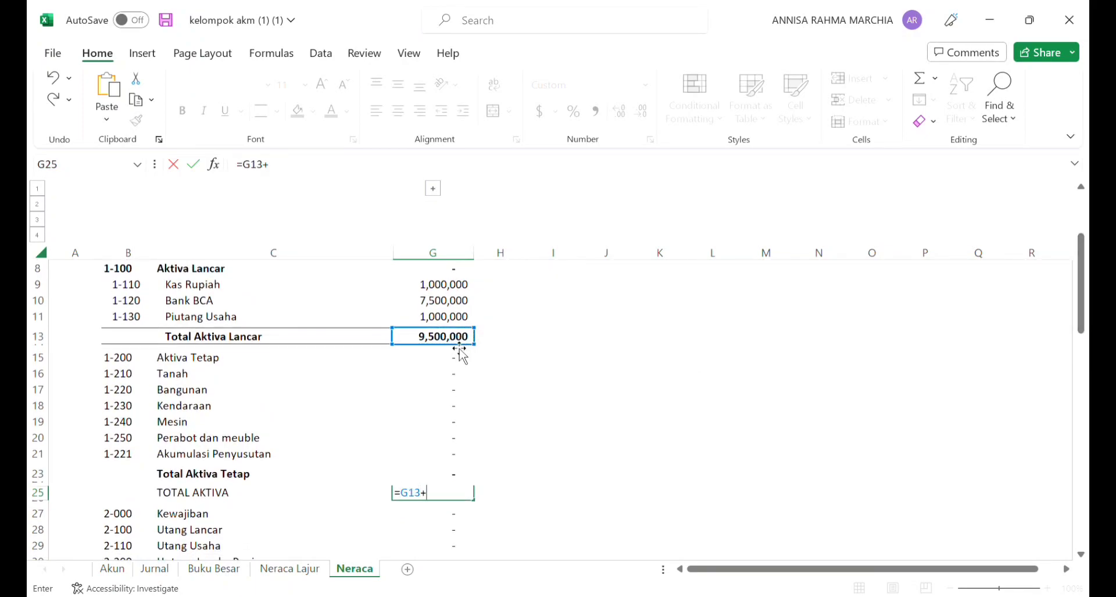
pyautogui.click(444, 479)
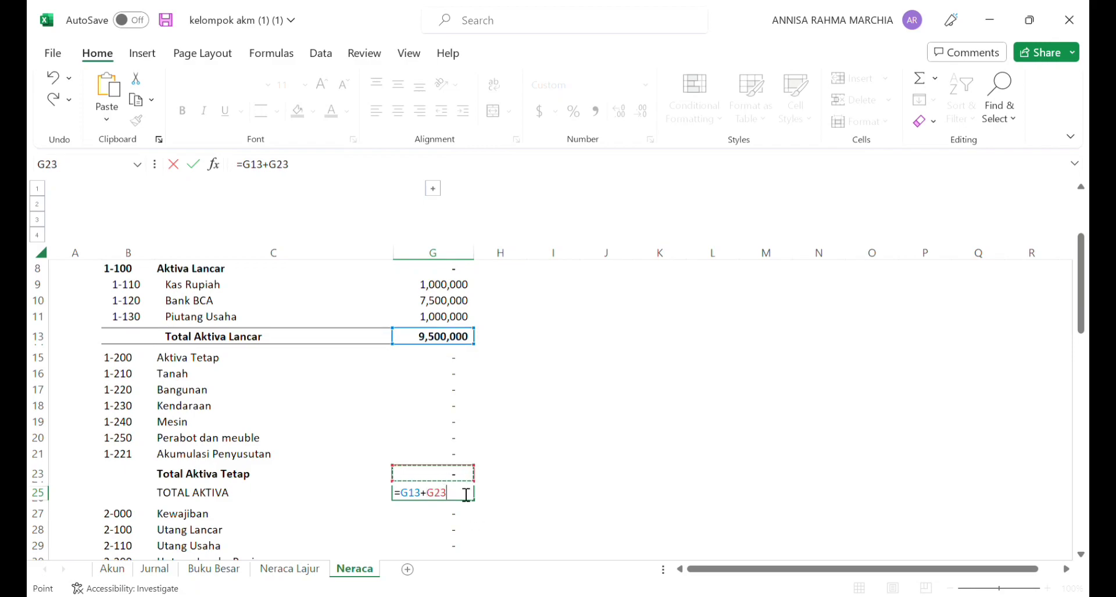
pyautogui.press('Return')
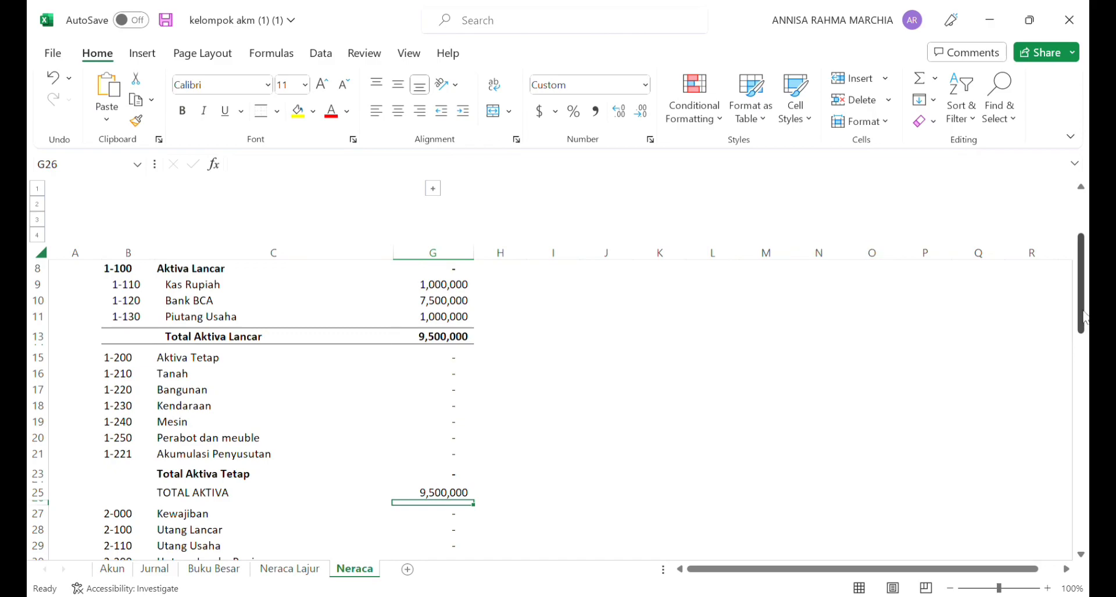
# Step: Make the TOTAL AKTIVA label and its Saldo in C25:G25 bold
pyautogui.moveTo(1082, 317); pyautogui.dragTo(1086, 374)
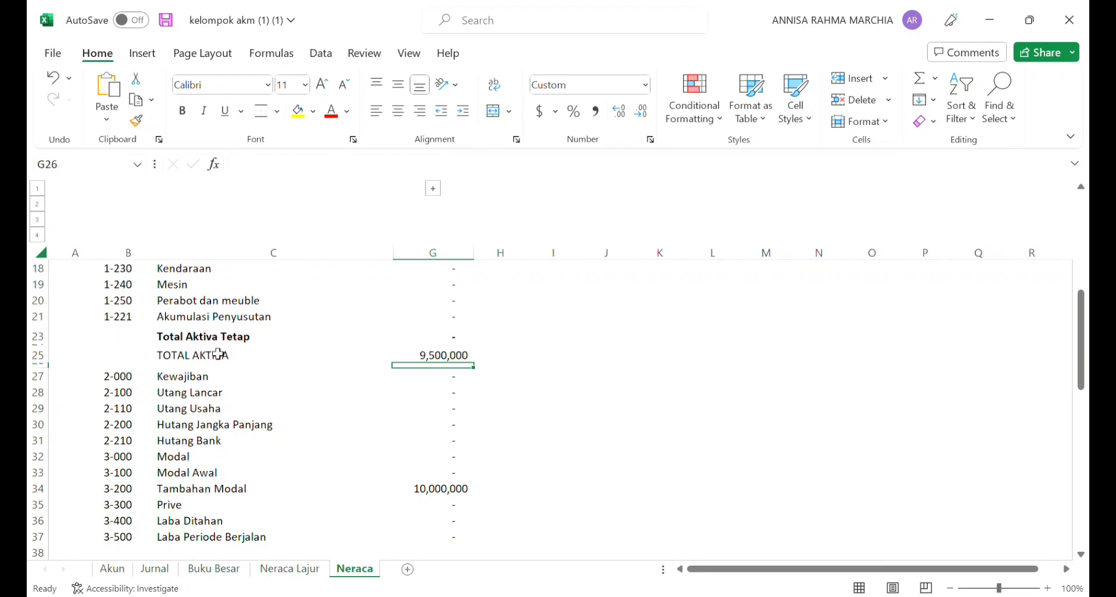
pyautogui.moveTo(172, 360); pyautogui.dragTo(423, 362)
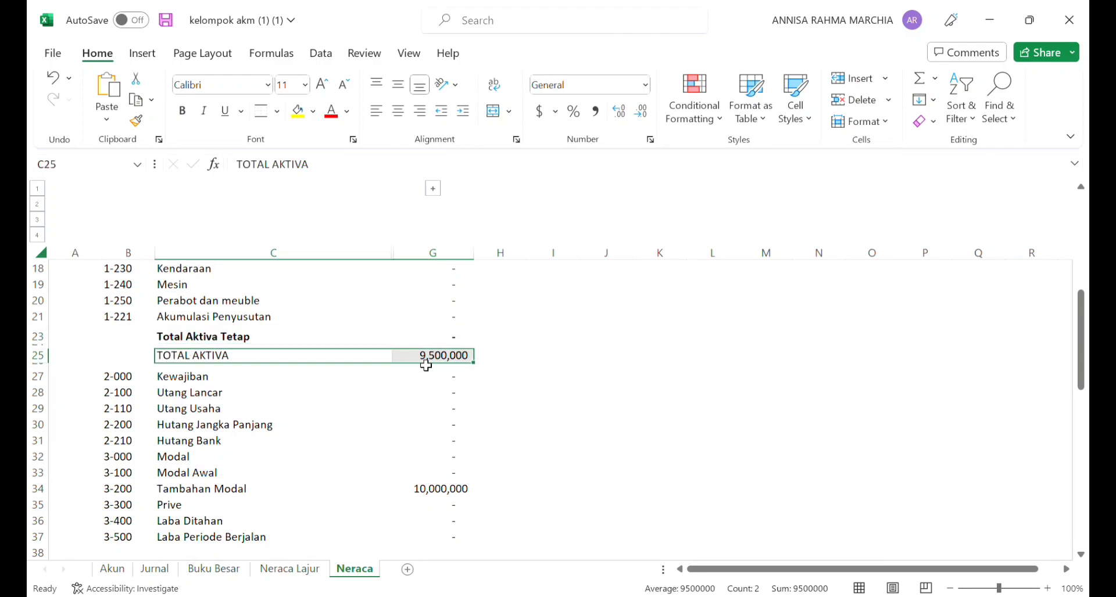
pyautogui.click(182, 112)
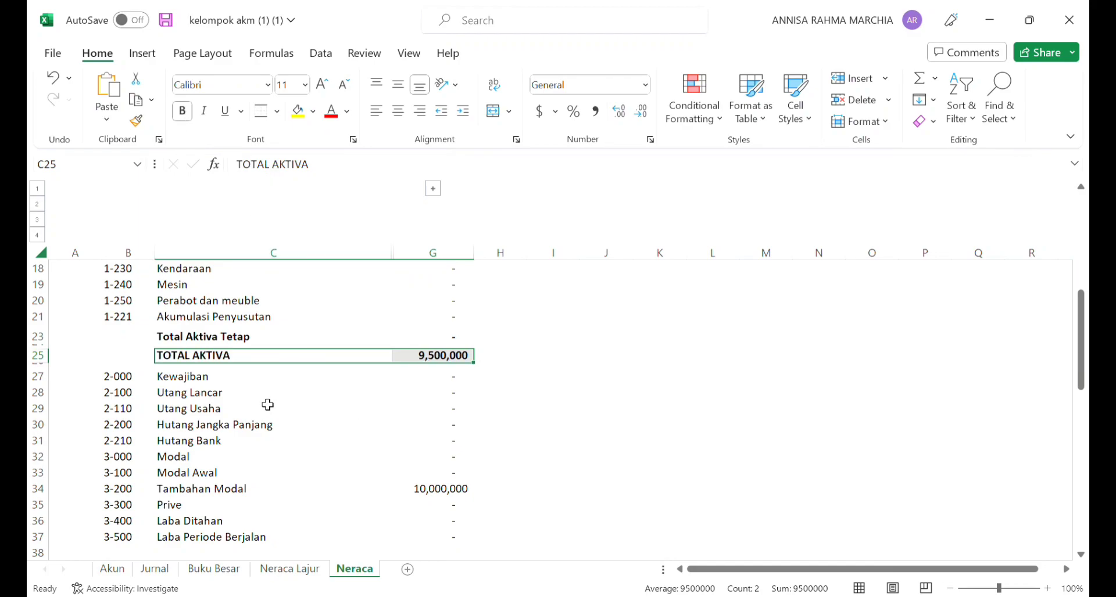
# Step: Insert three blank rows above Modal, directly below Hutang Bank
pyautogui.click(218, 394)
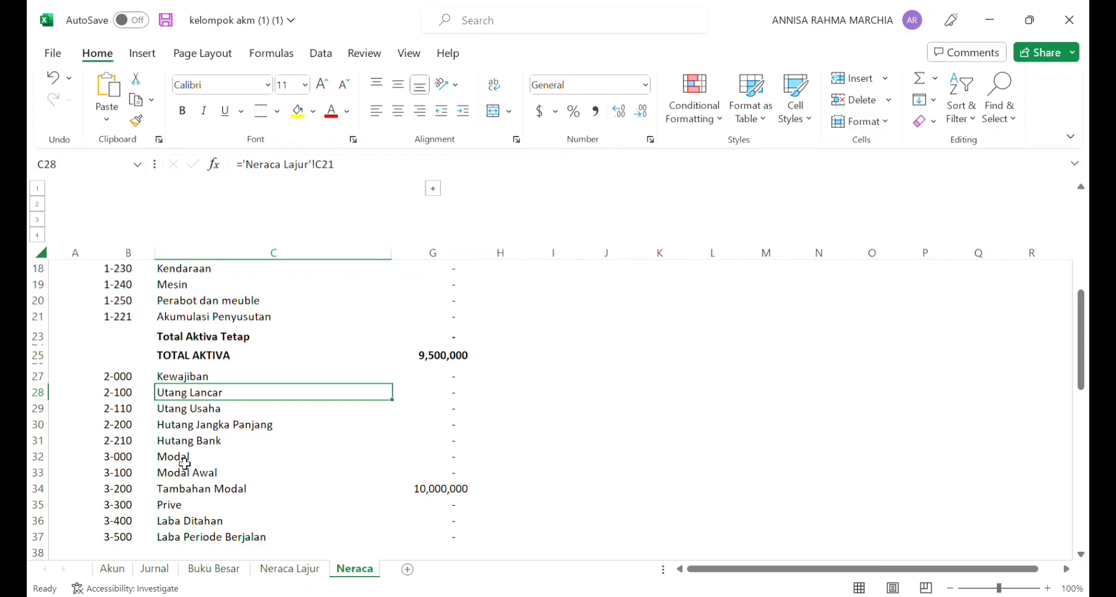
pyautogui.moveTo(185, 463); pyautogui.dragTo(192, 492)
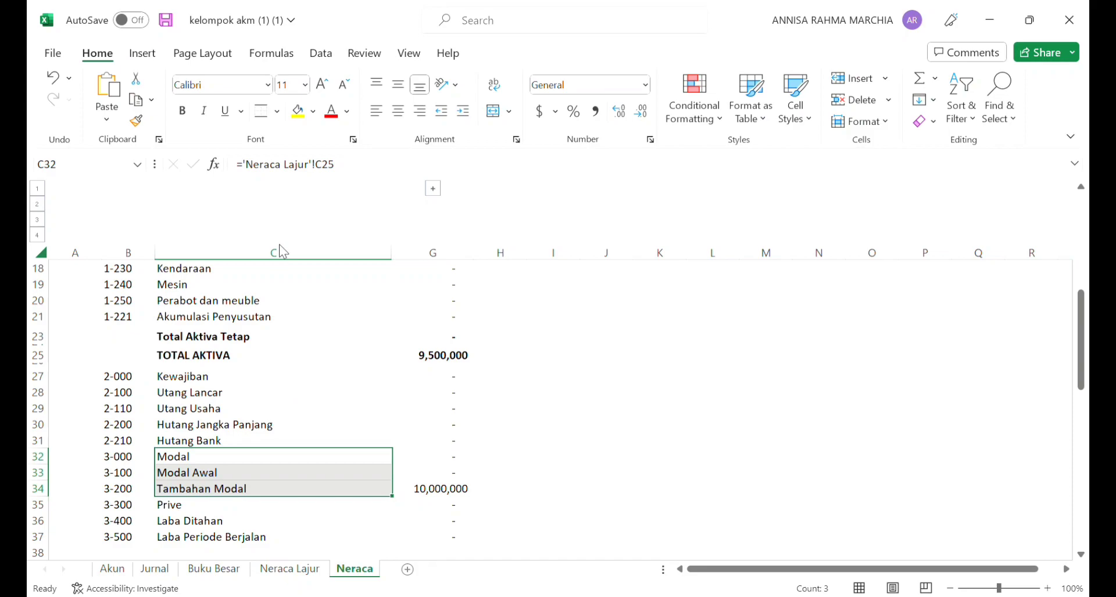
pyautogui.hotkey('alt', 'Tab')
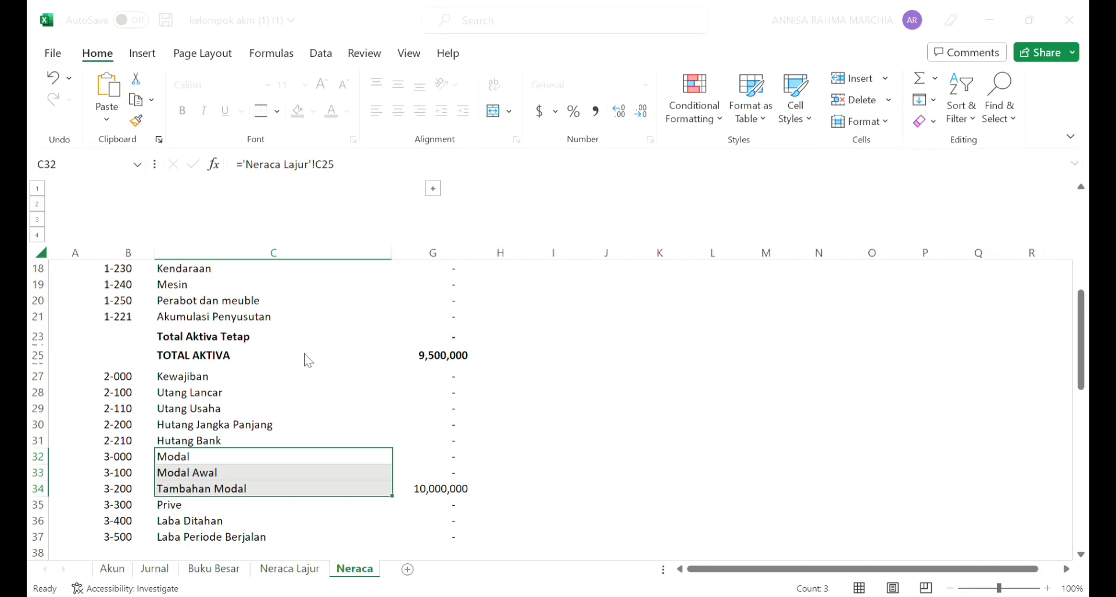
pyautogui.click(273, 362)
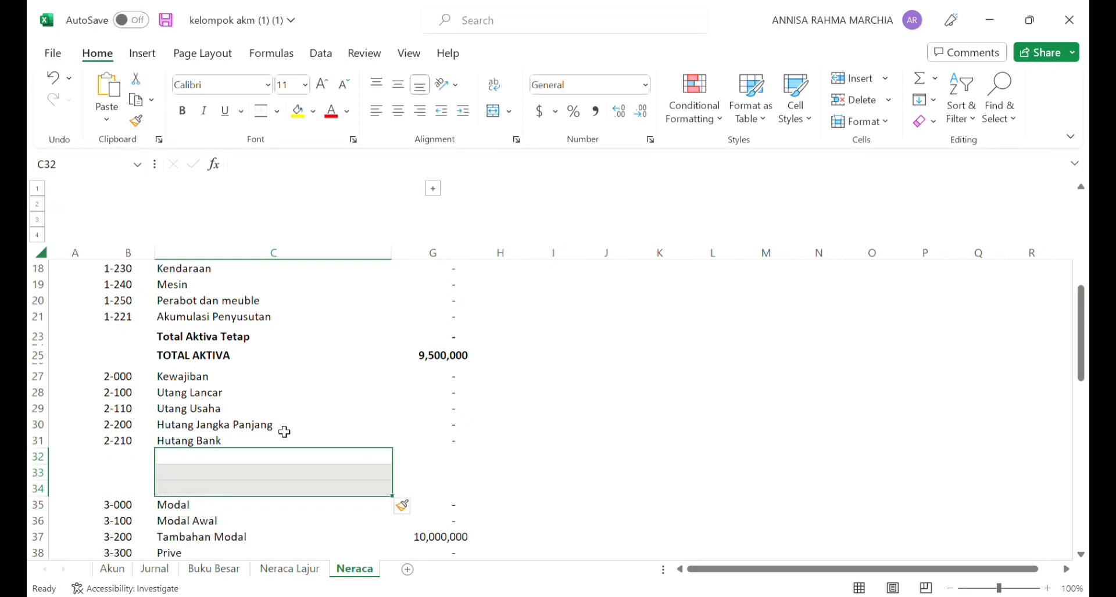
# Step: Enter the label "Total Kewajiban" in C33, the middle of the blank rows below Hutang Bank
pyautogui.click(186, 474)
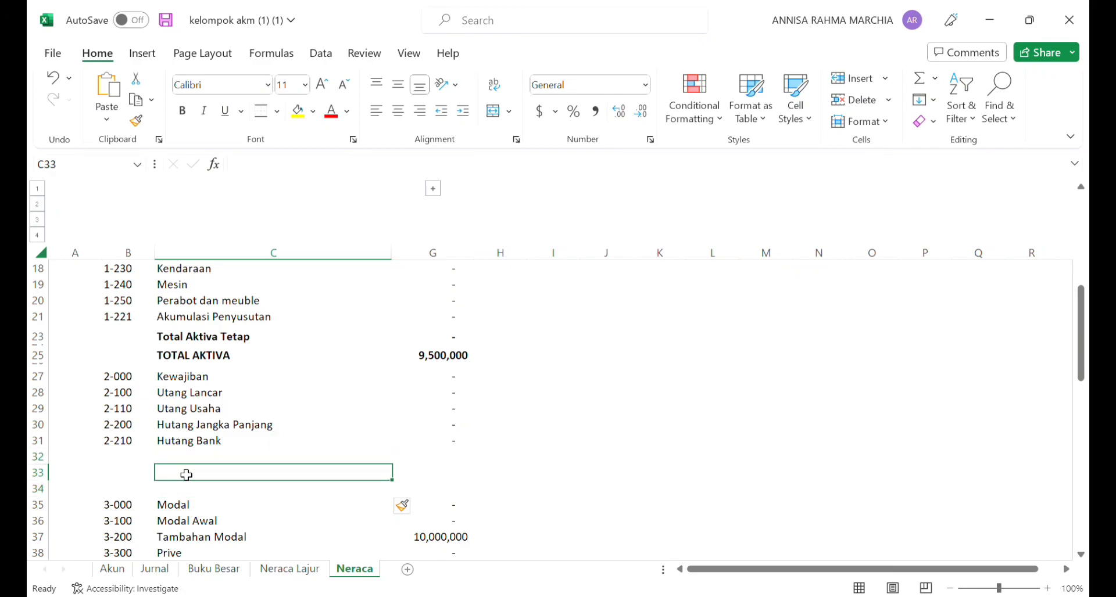
pyautogui.write('To')
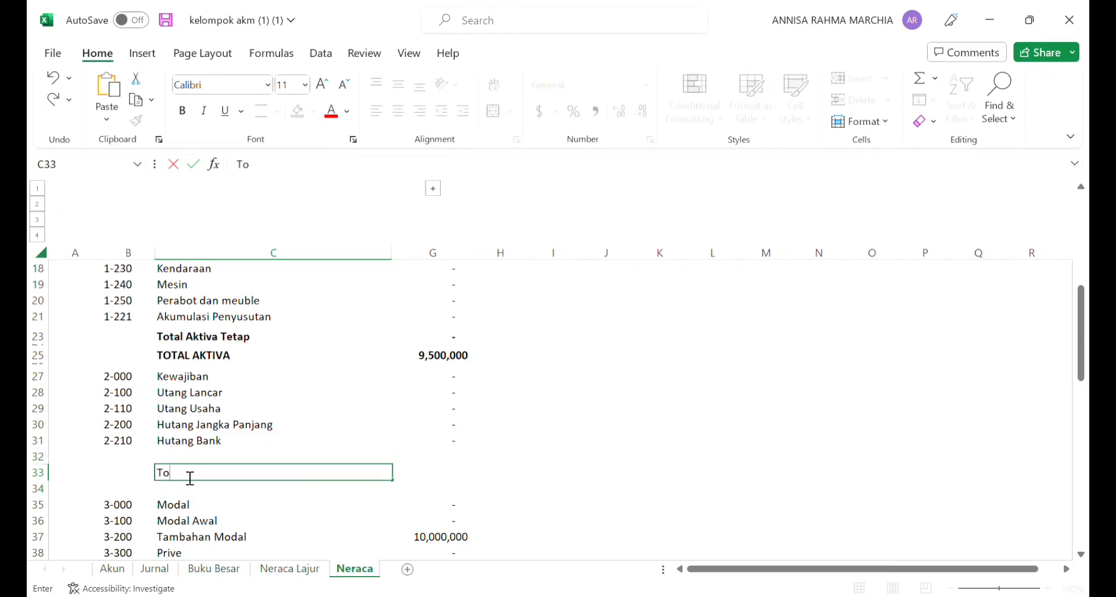
pyautogui.write('tal Kewajiban')
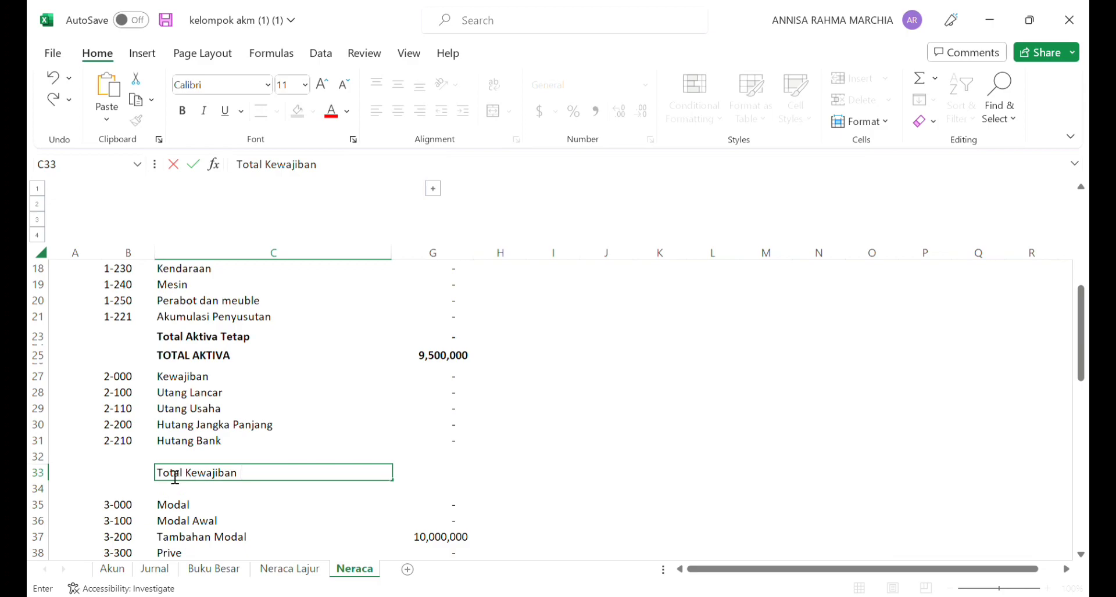
# Step: Enter =SUM(G27:G31) in G33 as the Saldo of Total Kewajiban
pyautogui.click(433, 477)
pyautogui.write('=')
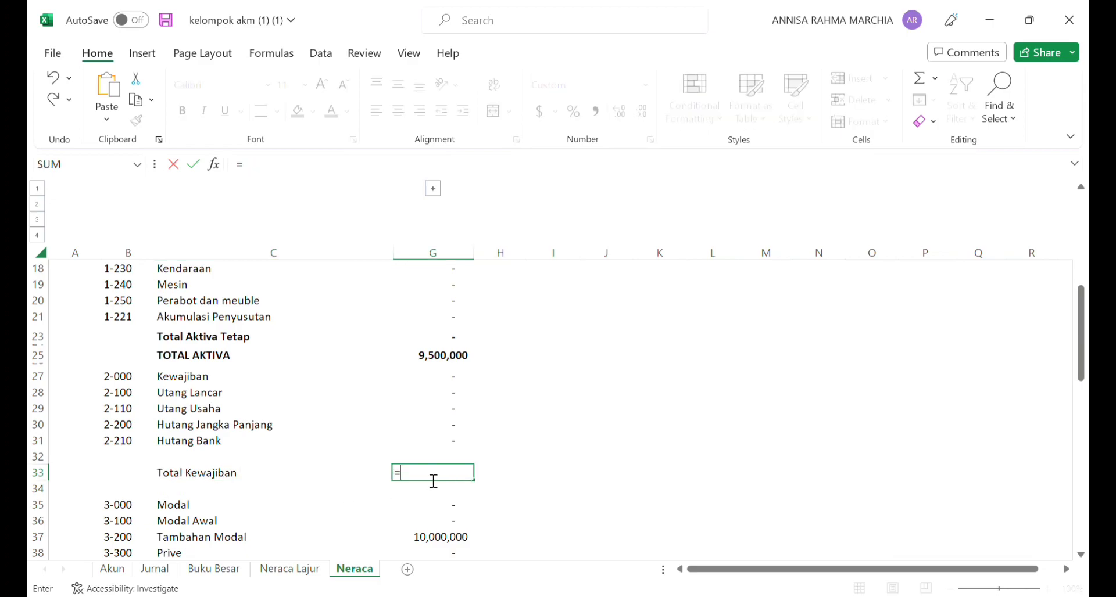
pyautogui.write('sum(')
pyautogui.click(458, 378)
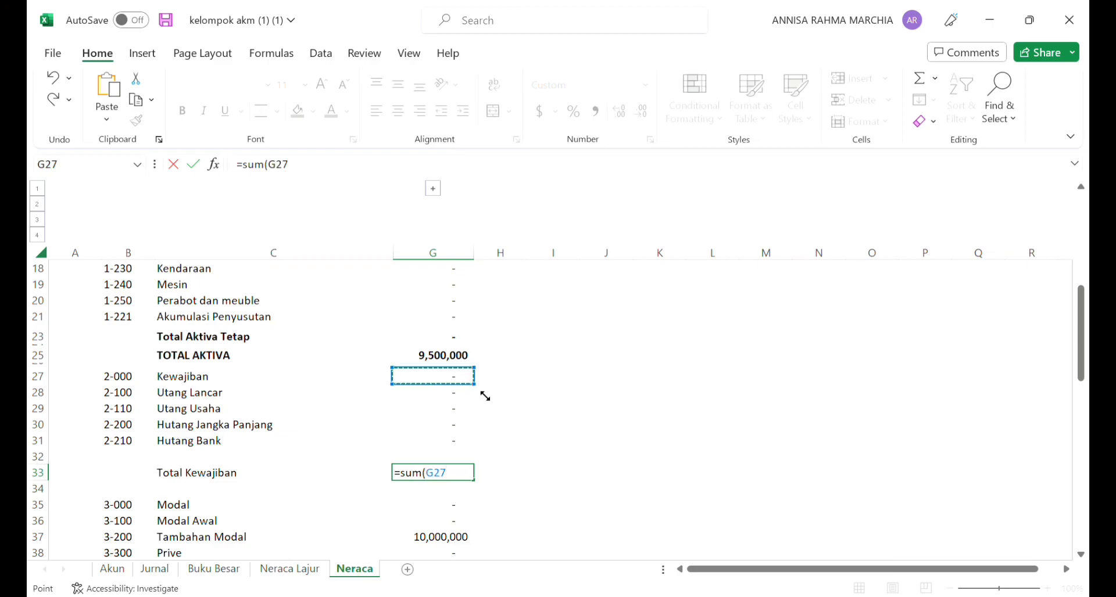
pyautogui.moveTo(483, 398); pyautogui.dragTo(480, 459)
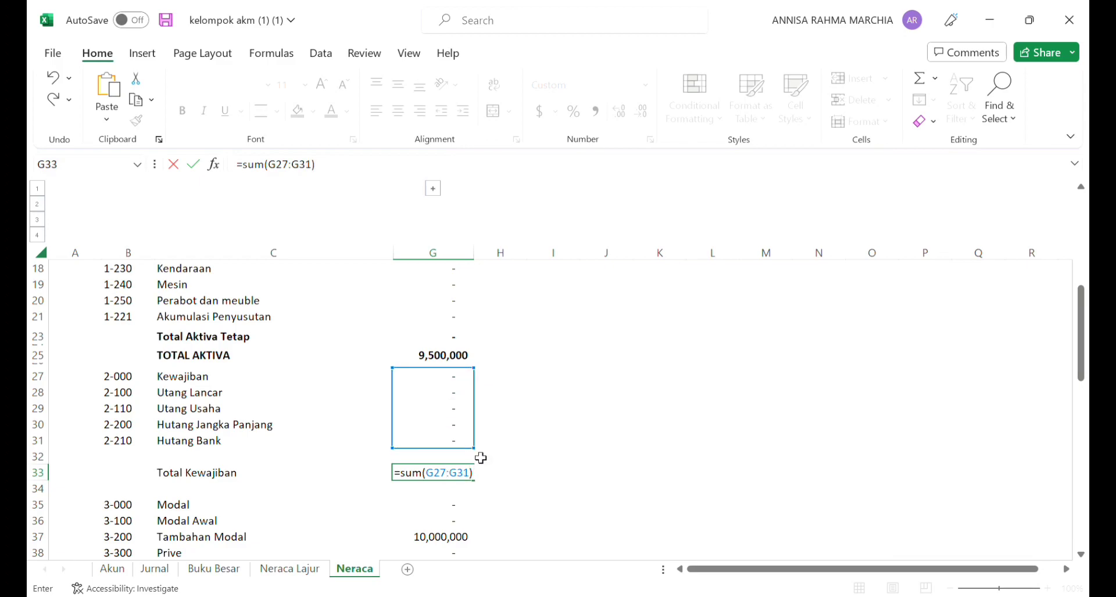
pyautogui.press('Return')
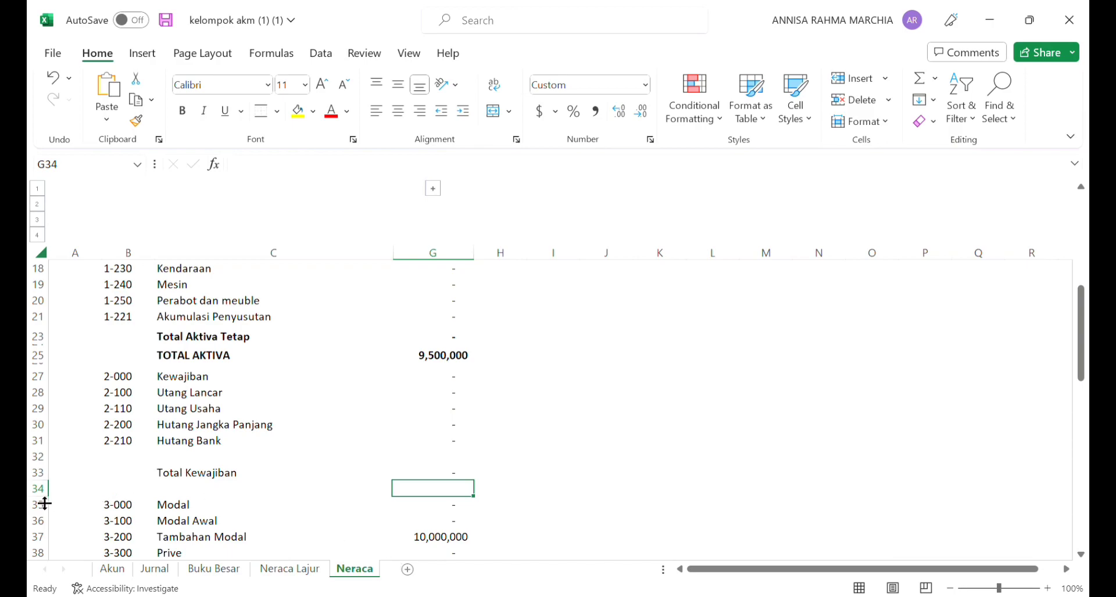
# Step: Shrink blank rows 34 and 32 around Total Kewajiban to thin spacers and make C33:G33 bold
pyautogui.moveTo(46, 504); pyautogui.dragTo(47, 460)
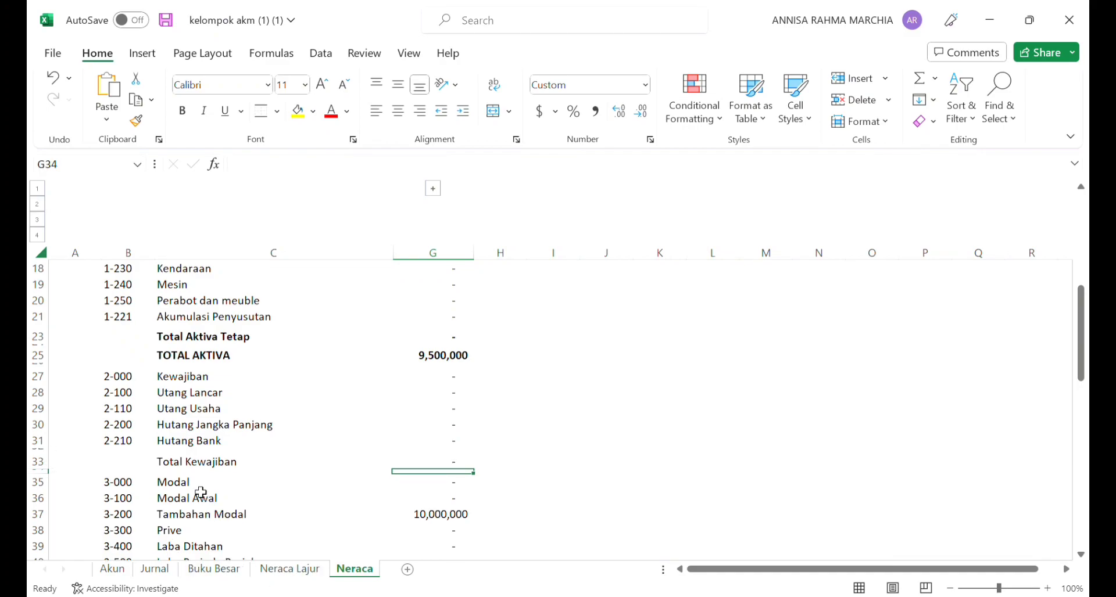
pyautogui.click(189, 465)
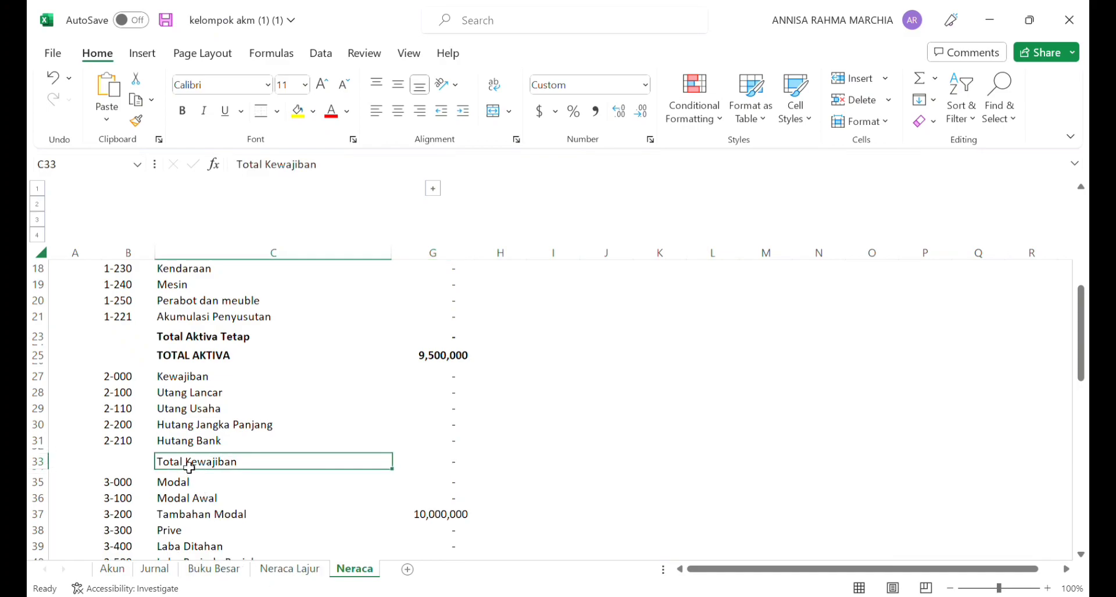
pyautogui.moveTo(189, 467); pyautogui.dragTo(451, 463)
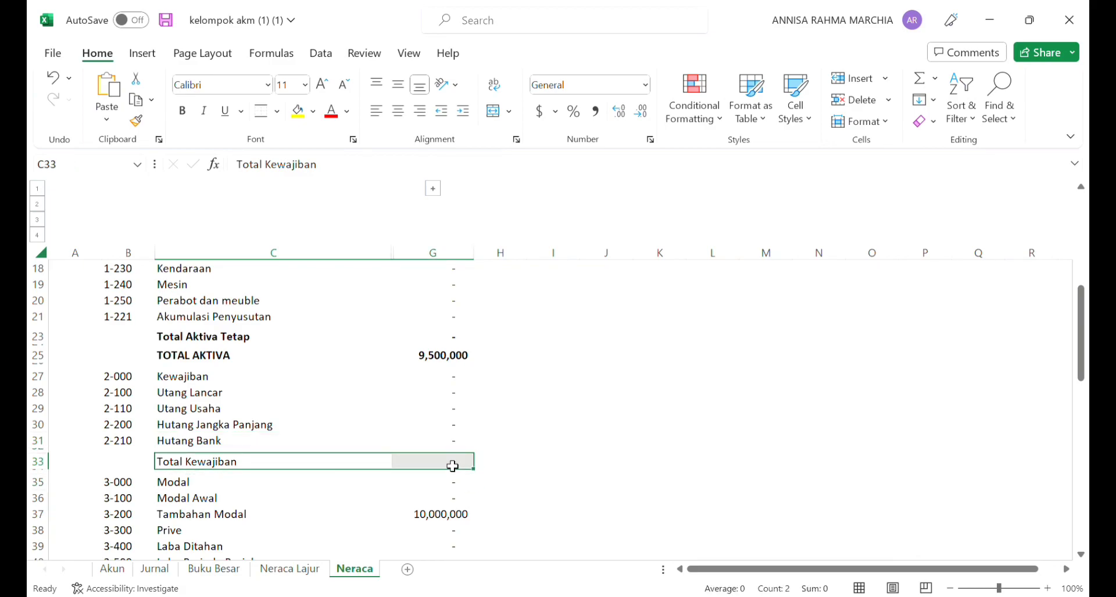
pyautogui.click(184, 112)
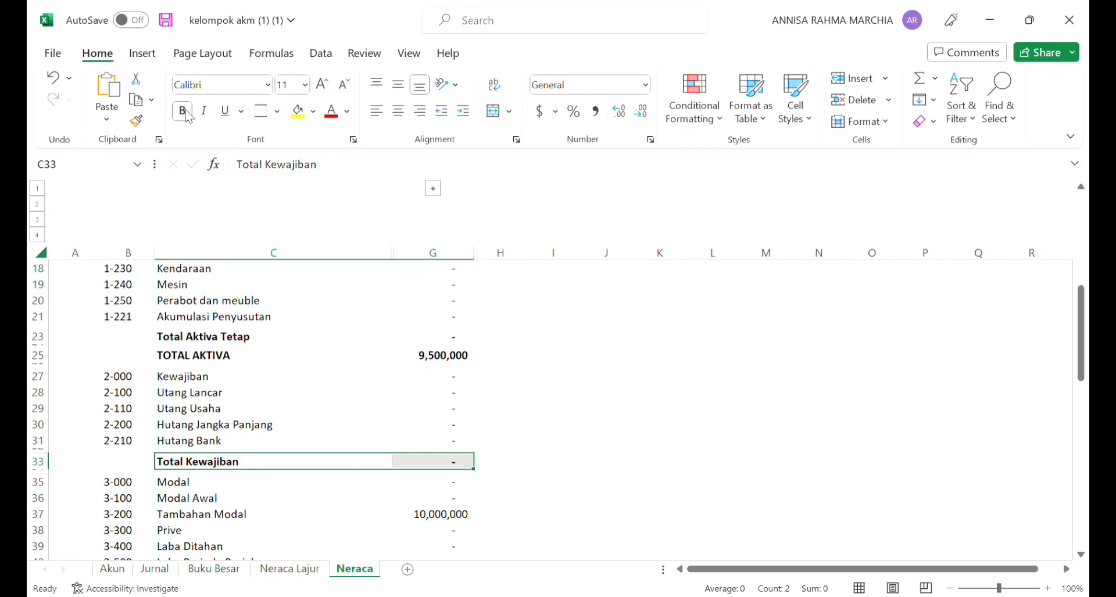
# Step: Enter the label "Total Ekuitas" in C42, leaving one blank row below Laba Periode Berjalan
pyautogui.click(302, 488)
pyautogui.scroll(-2, 291, 494)
pyautogui.click(184, 512)
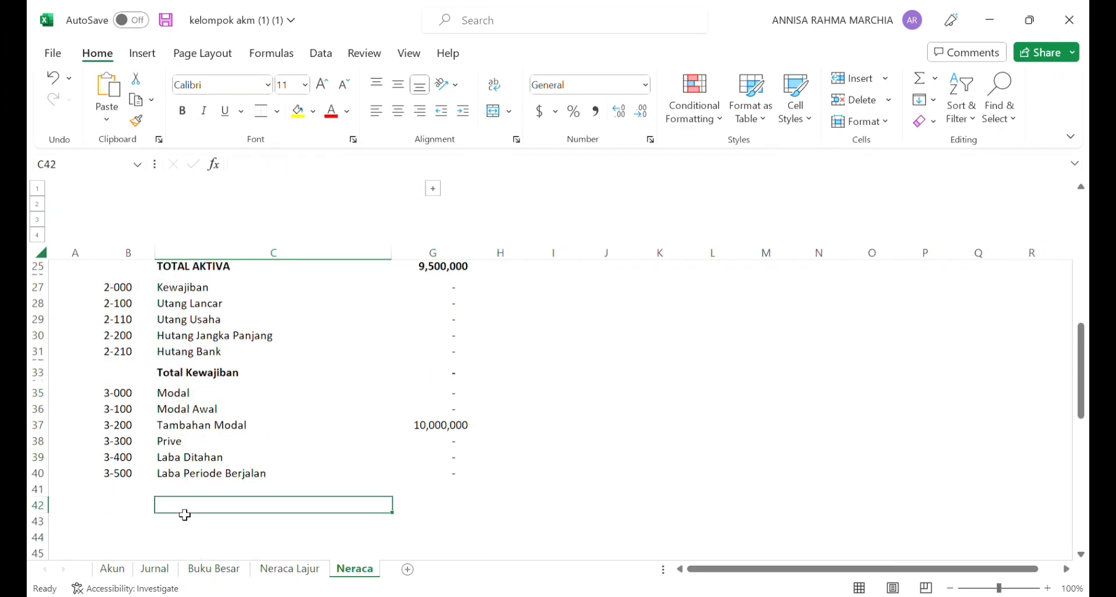
pyautogui.write('T')
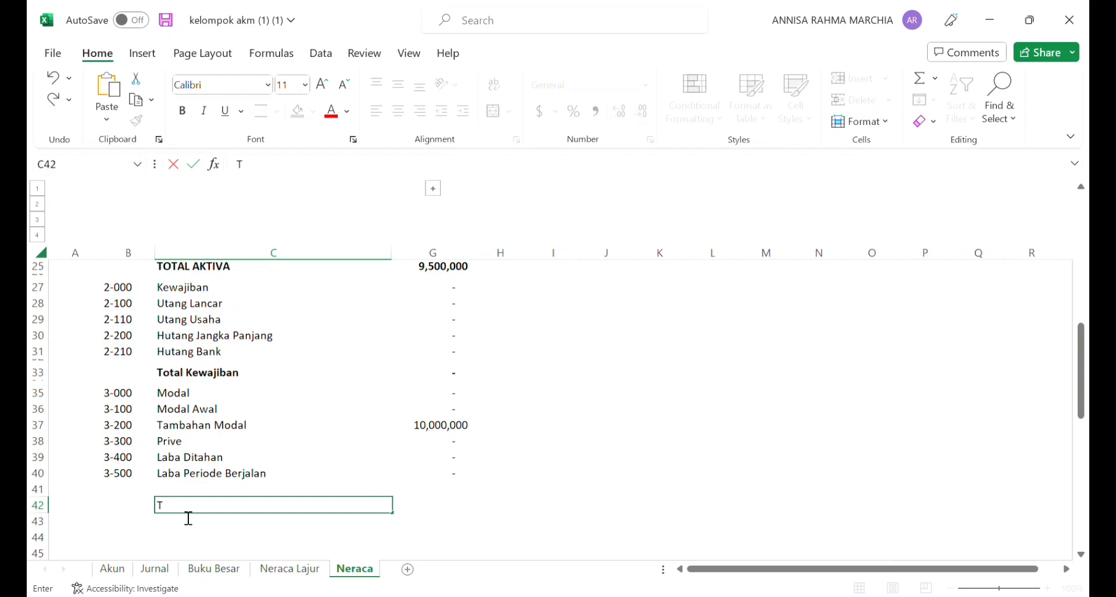
pyautogui.write('otal Ekuitas')
# Step: Enter =SUM(G35:G40) in G42 as the Saldo of Total Ekuitas
pyautogui.click(423, 514)
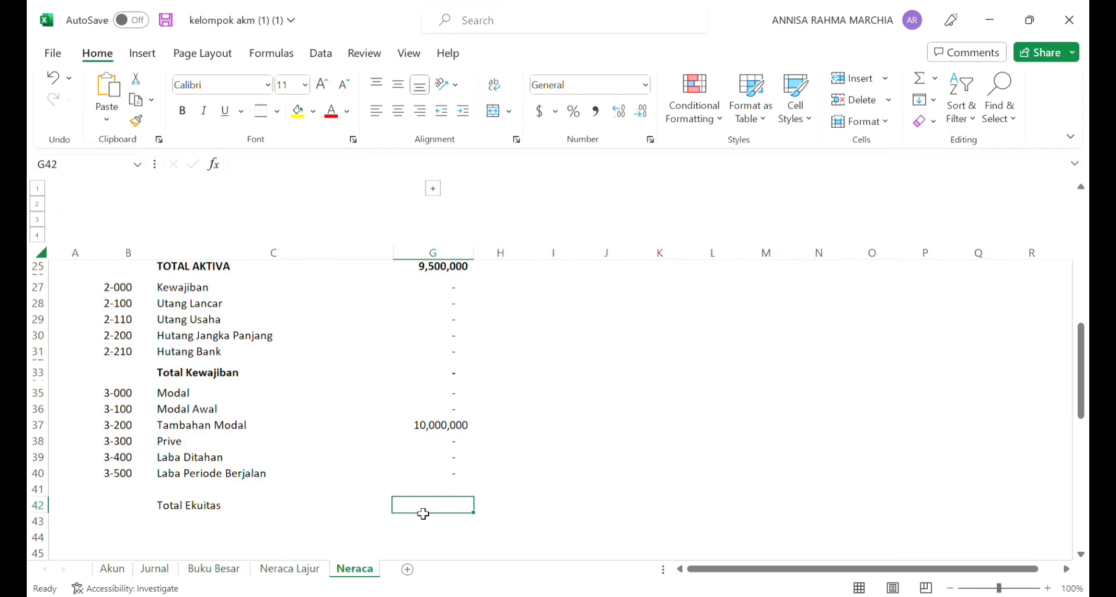
pyautogui.write('=sum(')
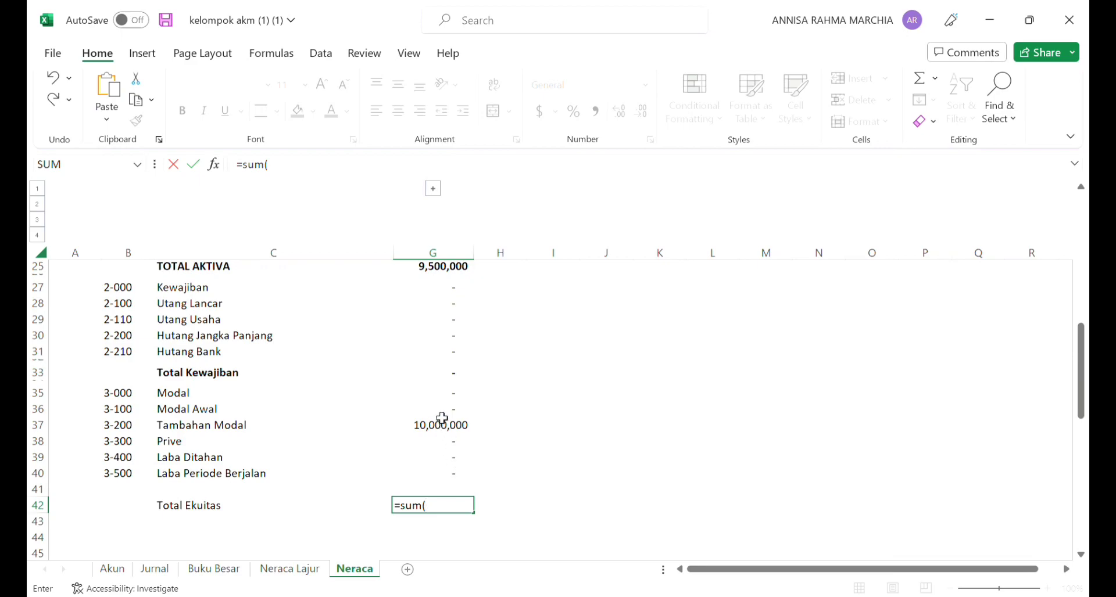
pyautogui.click(435, 398)
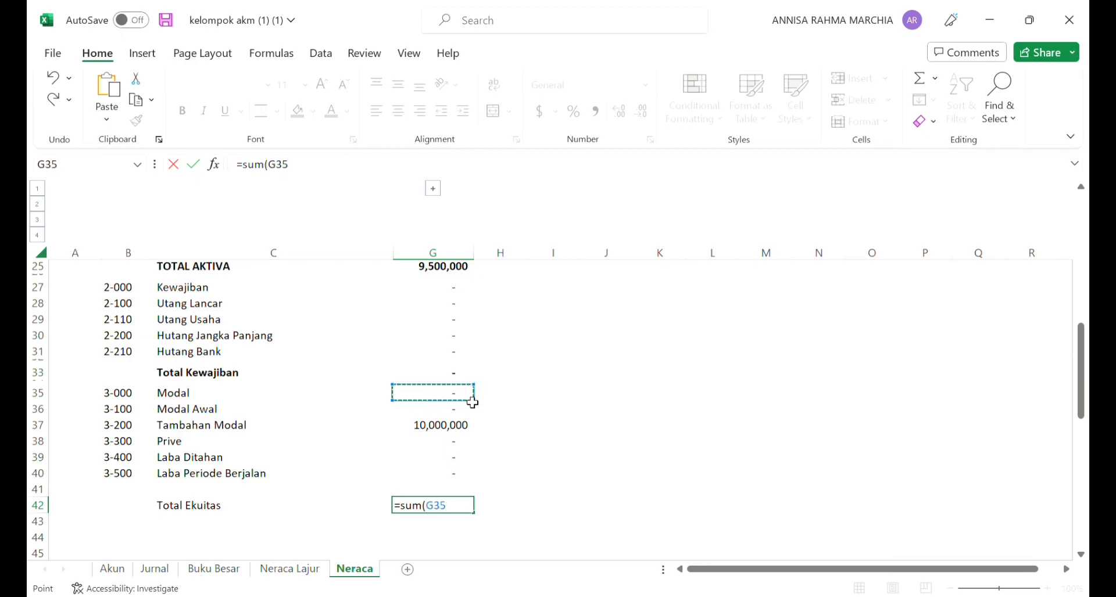
pyautogui.moveTo(487, 412); pyautogui.dragTo(494, 492)
pyautogui.write(')')
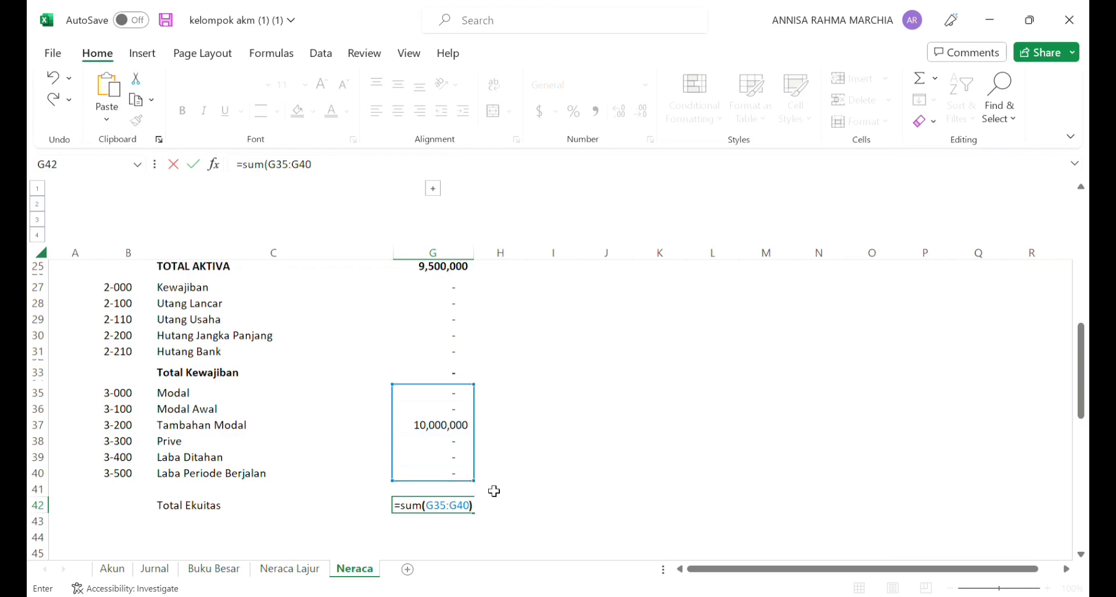
pyautogui.press('Return')
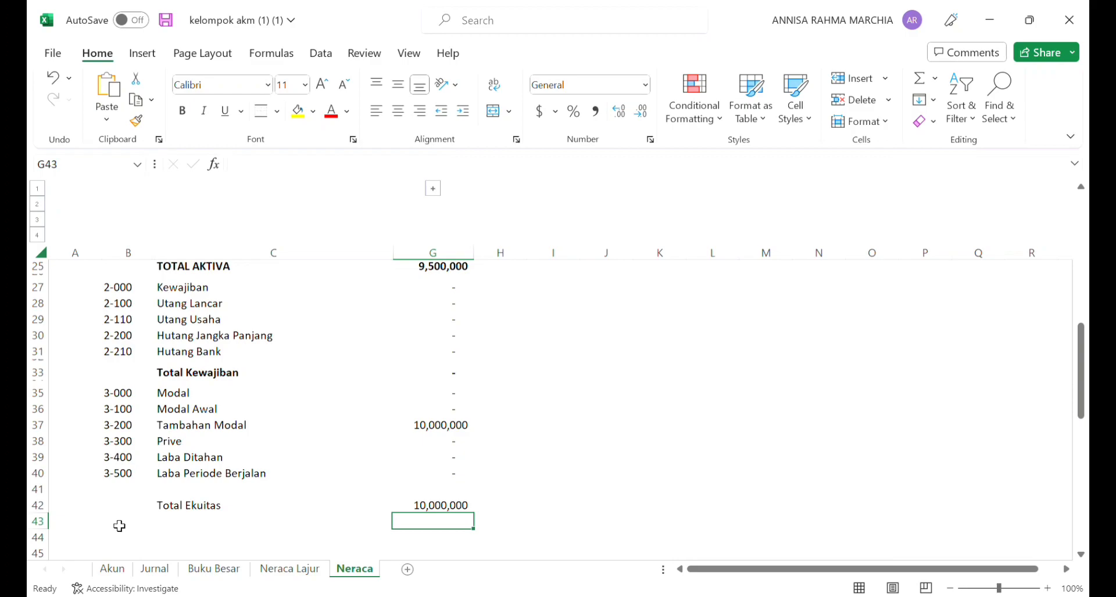
# Step: Shrink rows 41 and 43 around Total Ekuitas to thin spacers and add top and bottom borders to B33:G33 and B42:G42
pyautogui.moveTo(42, 535); pyautogui.dragTo(53, 492)
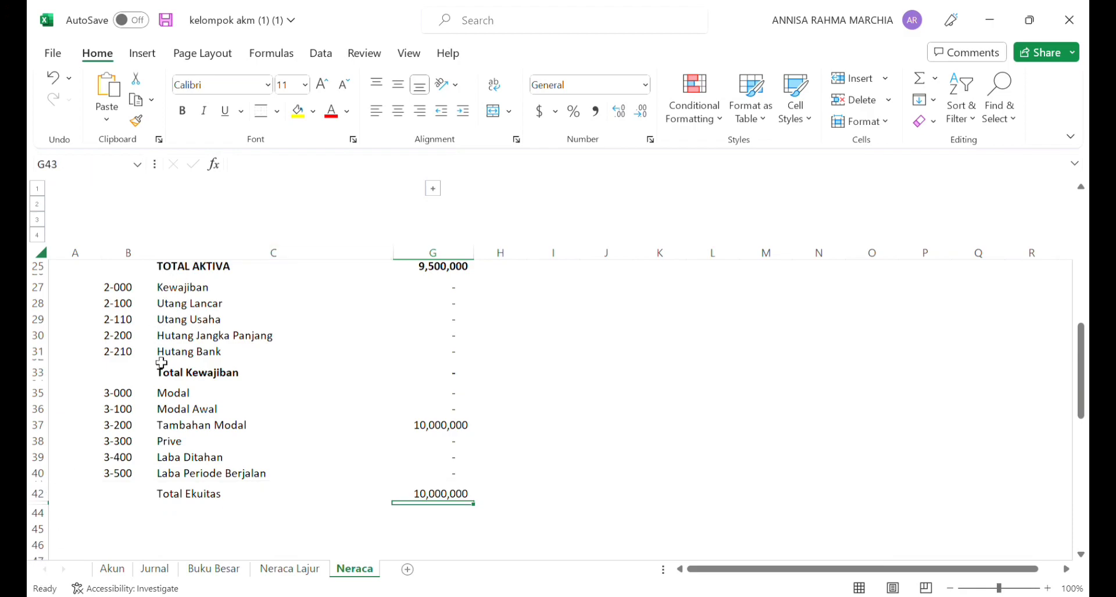
pyautogui.moveTo(127, 373); pyautogui.dragTo(415, 375)
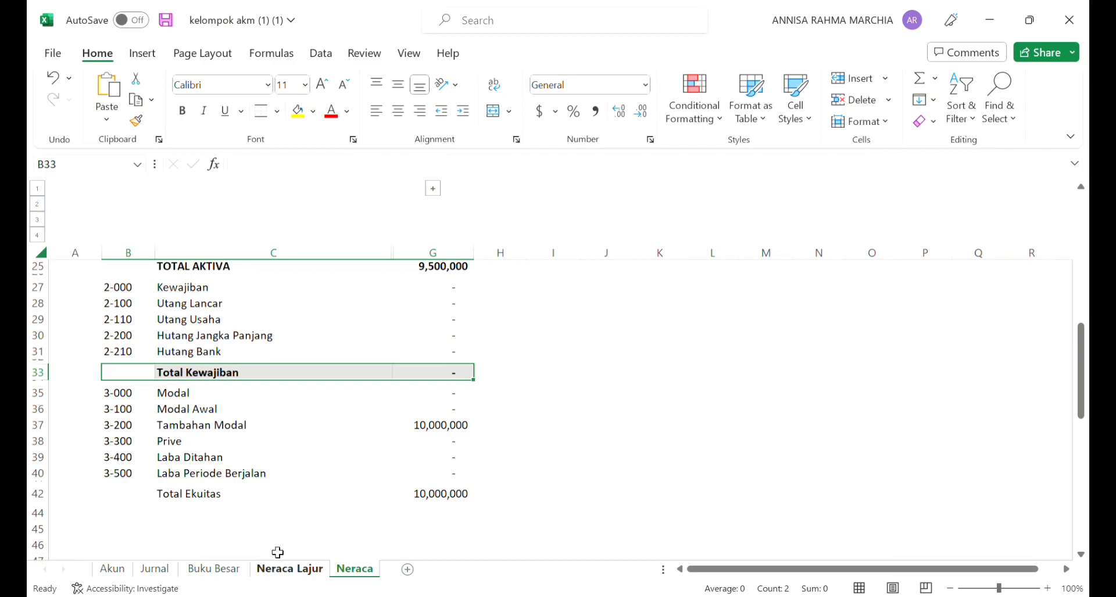
pyautogui.click(149, 498)
pyautogui.moveTo(149, 500); pyautogui.dragTo(459, 493)
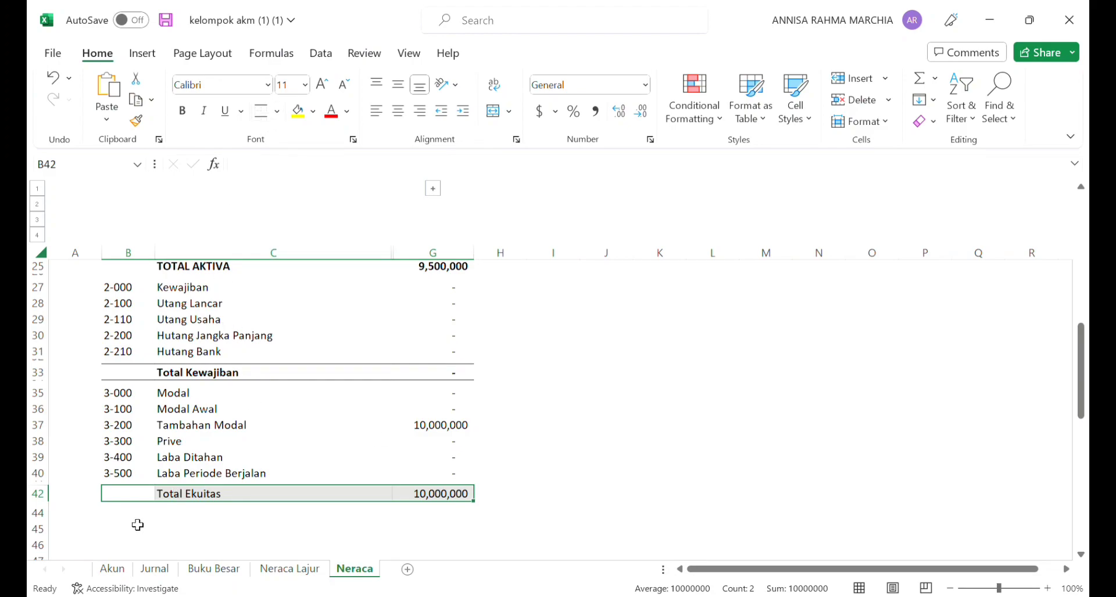
pyautogui.click(177, 518)
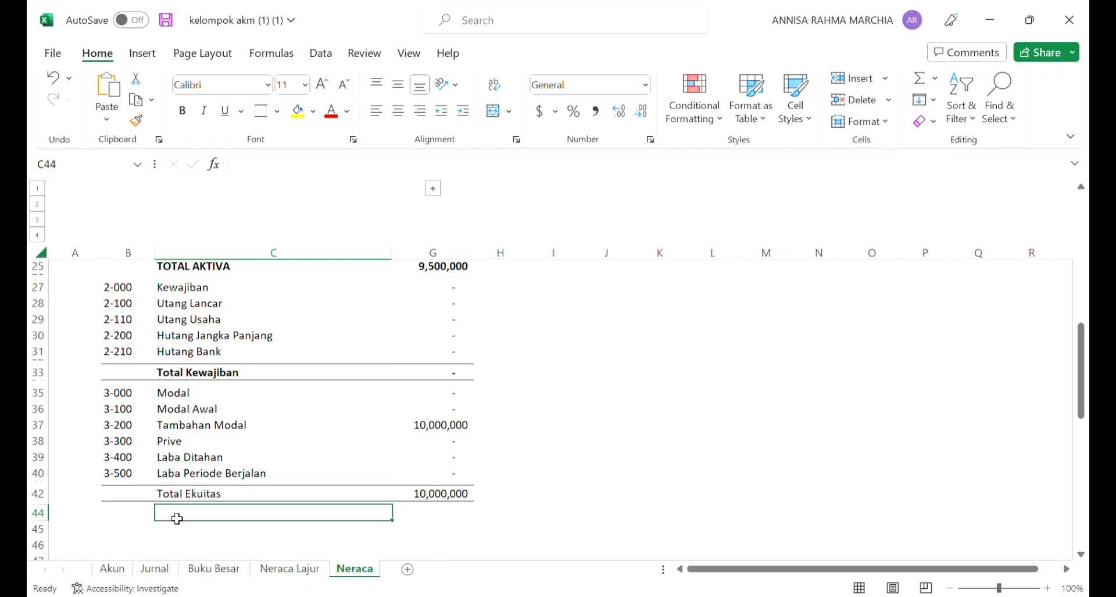
# Step: Enter the label "TOTAL KEWAJIBAN DAN EKUITAS" in C45
pyautogui.click(181, 534)
pyautogui.write('T')
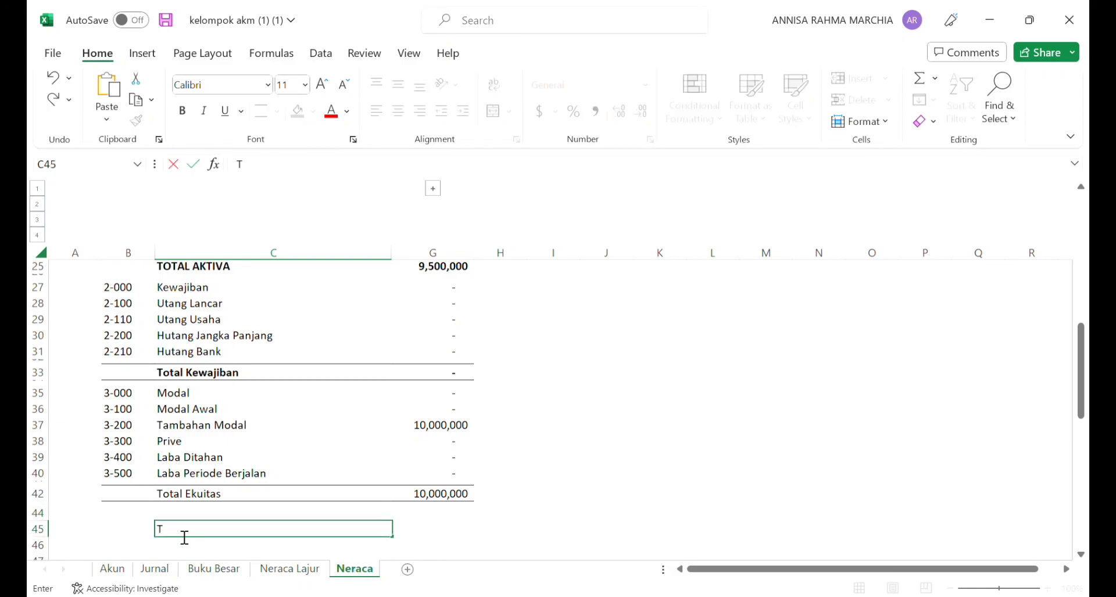
pyautogui.write('o')
pyautogui.press('BackSpace')
pyautogui.write('T')
pyautogui.press('BackSpace')
pyautogui.write('OTAL')
pyautogui.write(' AKT')
pyautogui.write('KE')
pyautogui.write('WAJIBAN')
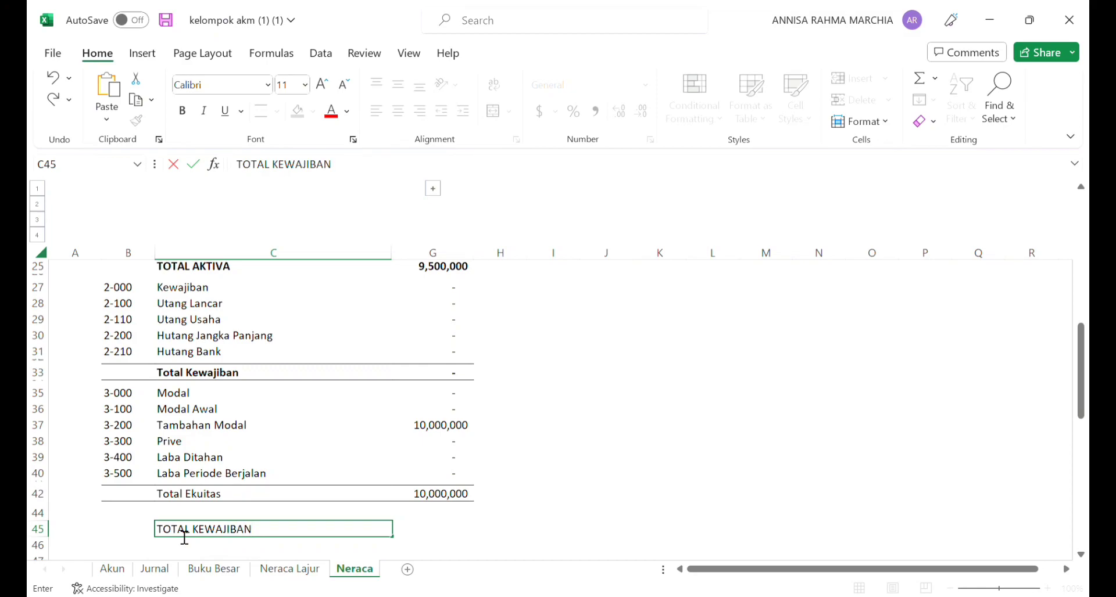
pyautogui.write(' DAN EKUITAS')
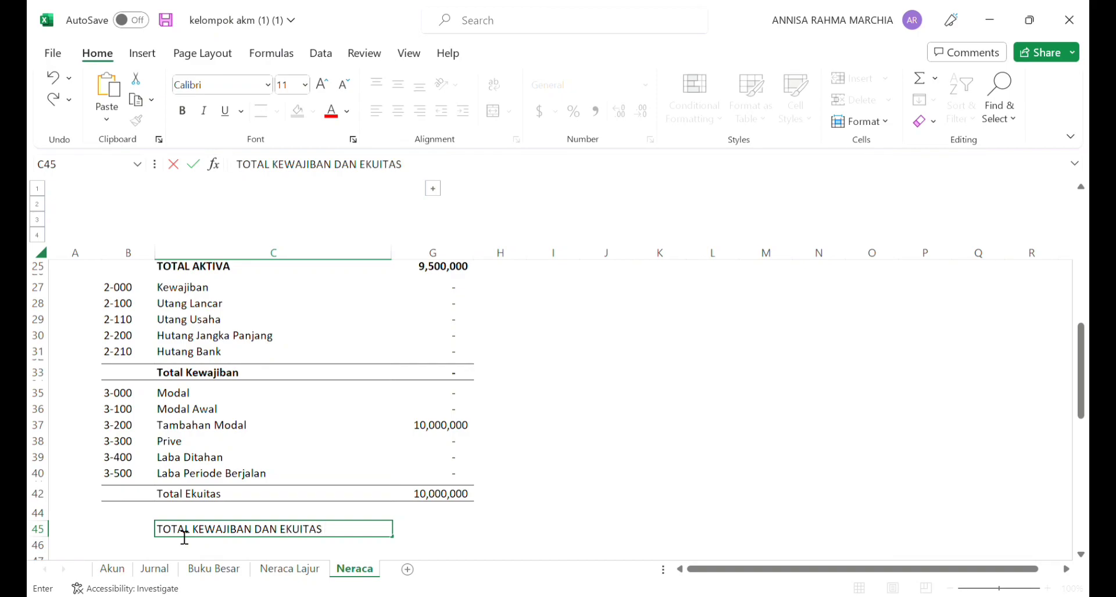
# Step: Enter =G33+G42 in G45 to add the Total Kewajiban and Total Ekuitas amounts
pyautogui.click(467, 535)
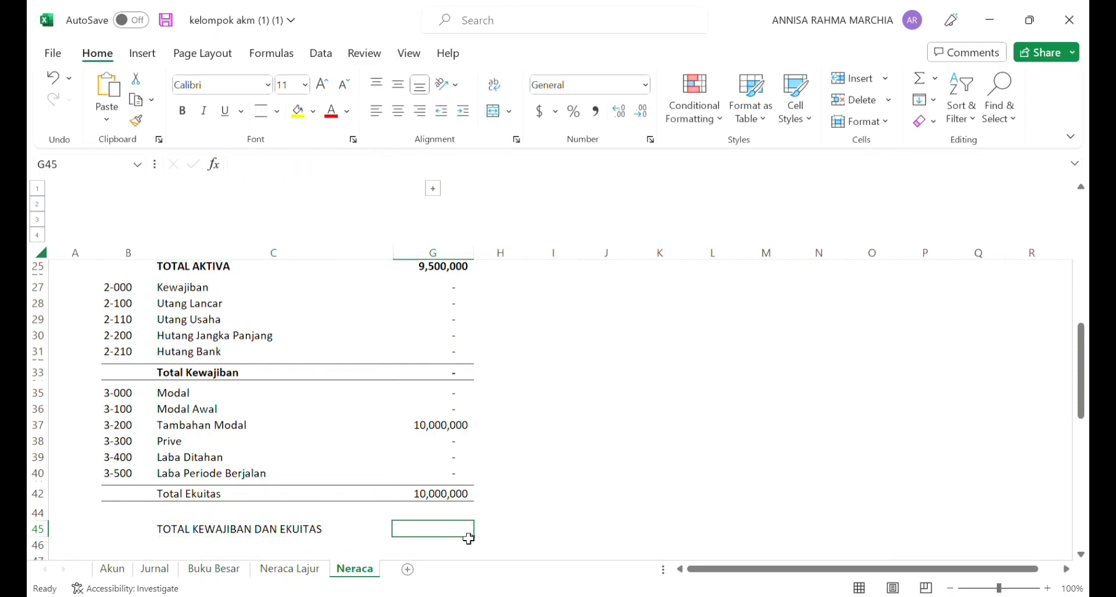
pyautogui.write('=sum(')
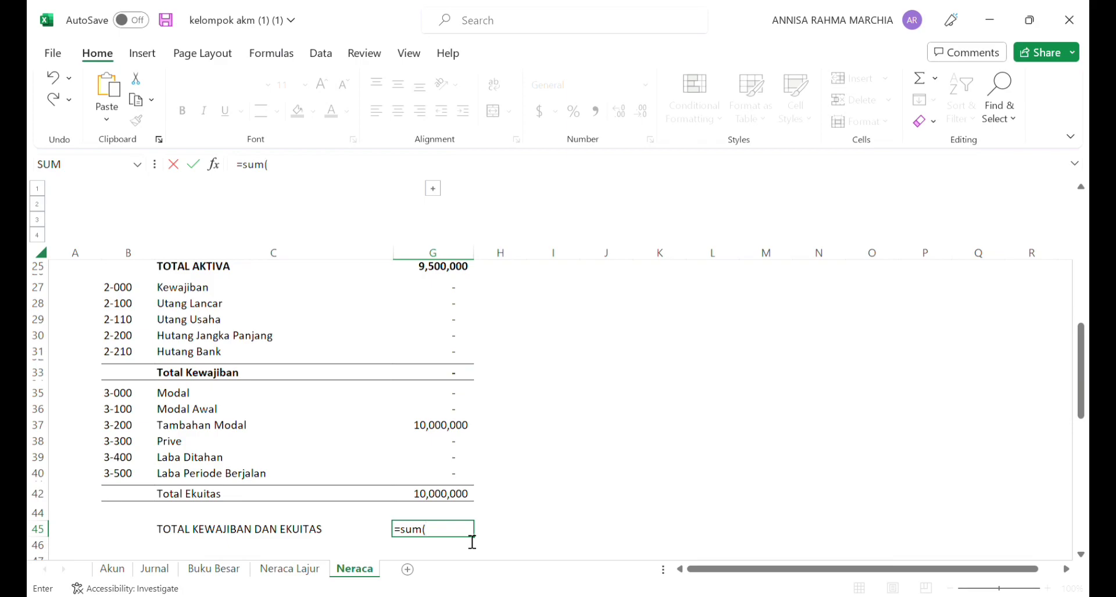
pyautogui.press('BackSpace')
pyautogui.press('BackSpace')
pyautogui.press('BackSpace')
pyautogui.click(432, 379)
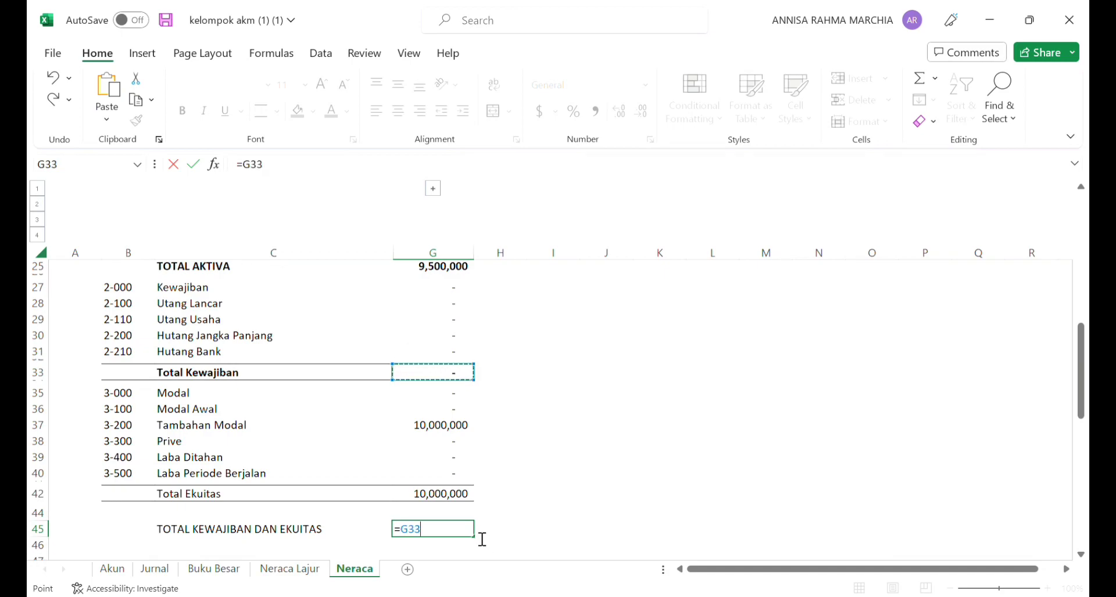
pyautogui.write('+')
pyautogui.press('Down')
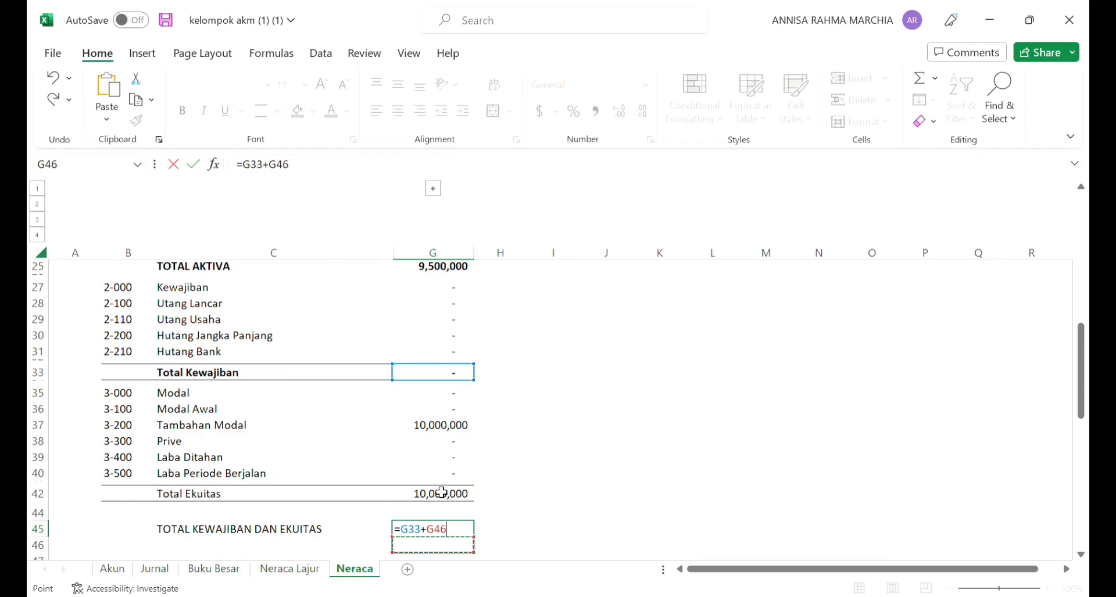
pyautogui.click(52, 79)
pyautogui.click(422, 496)
pyautogui.press('Return')
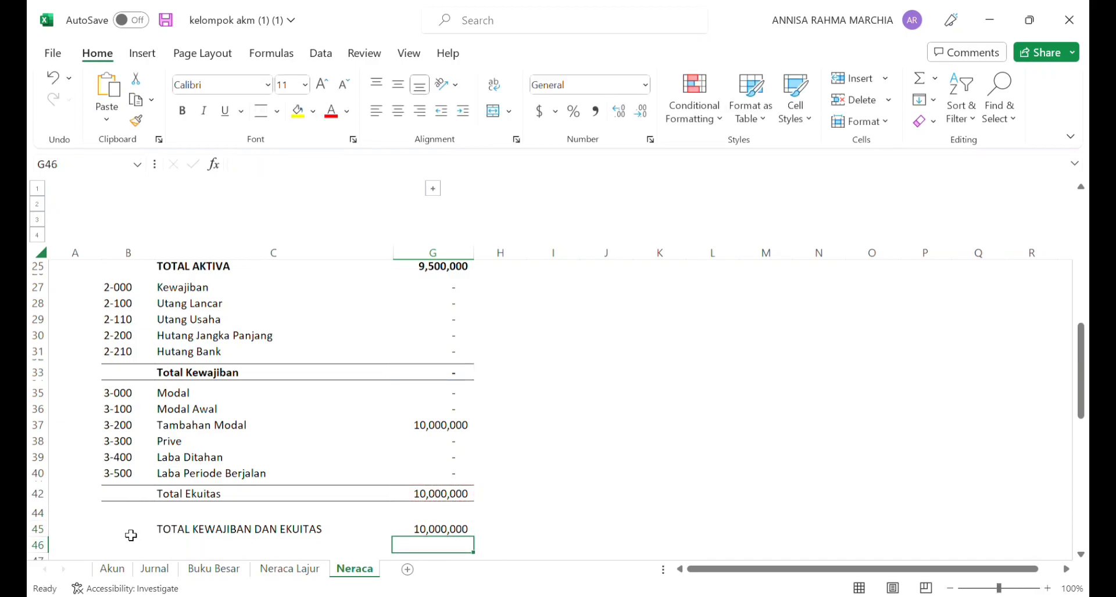
# Step: Add top and bottom borders to B45:G45 and shrink blank rows 44 and 46 to thin spacers
pyautogui.moveTo(131, 535); pyautogui.dragTo(440, 538)
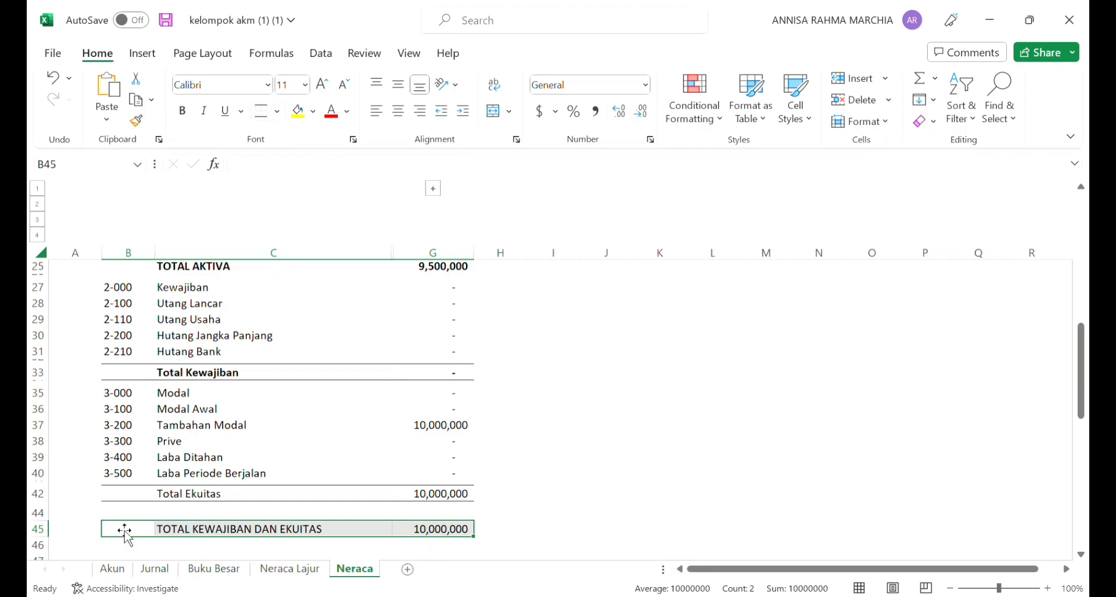
pyautogui.moveTo(49, 560); pyautogui.dragTo(50, 549)
pyautogui.moveTo(44, 529); pyautogui.dragTo(45, 518)
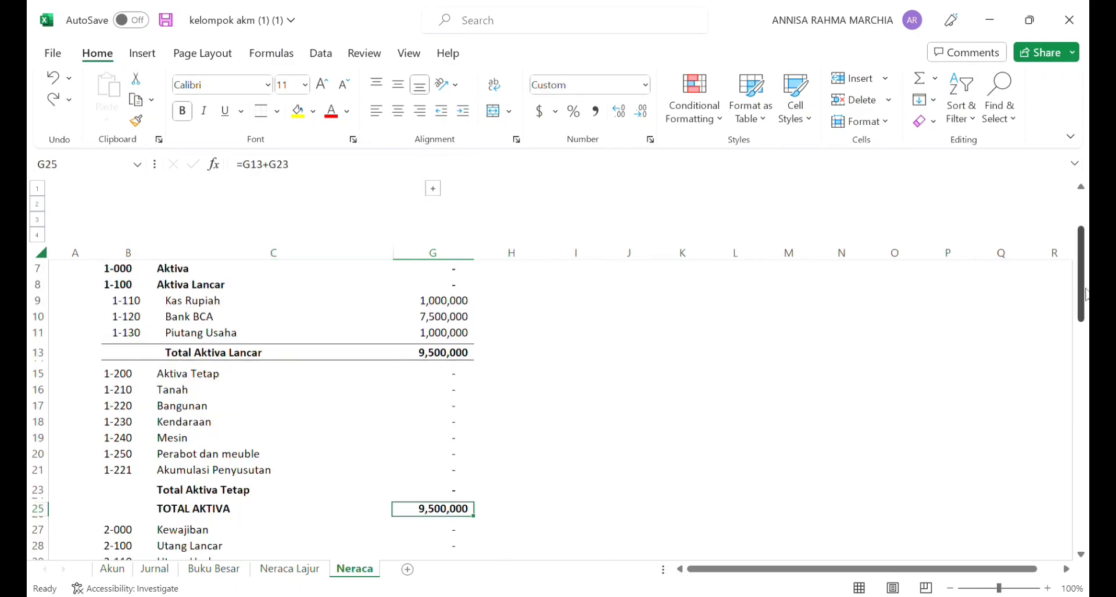
# Step: Replace the Total Aktiva Lancar amount in G13 with =SUM(G7:G11) in H13, and make B13:H13 bold
pyautogui.scroll(2, 1084, 268)
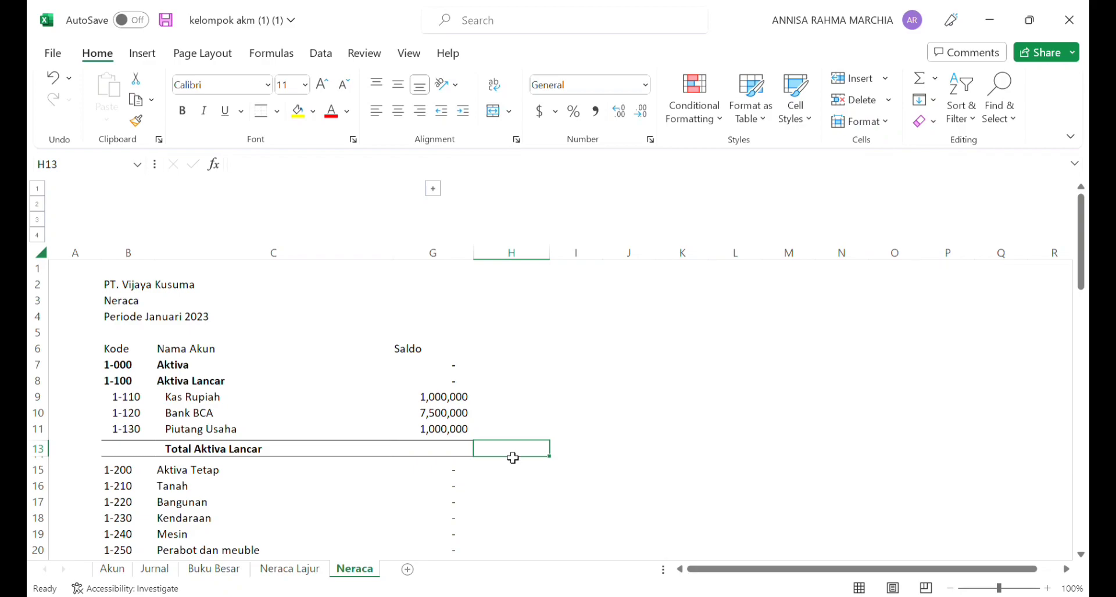
pyautogui.write('=')
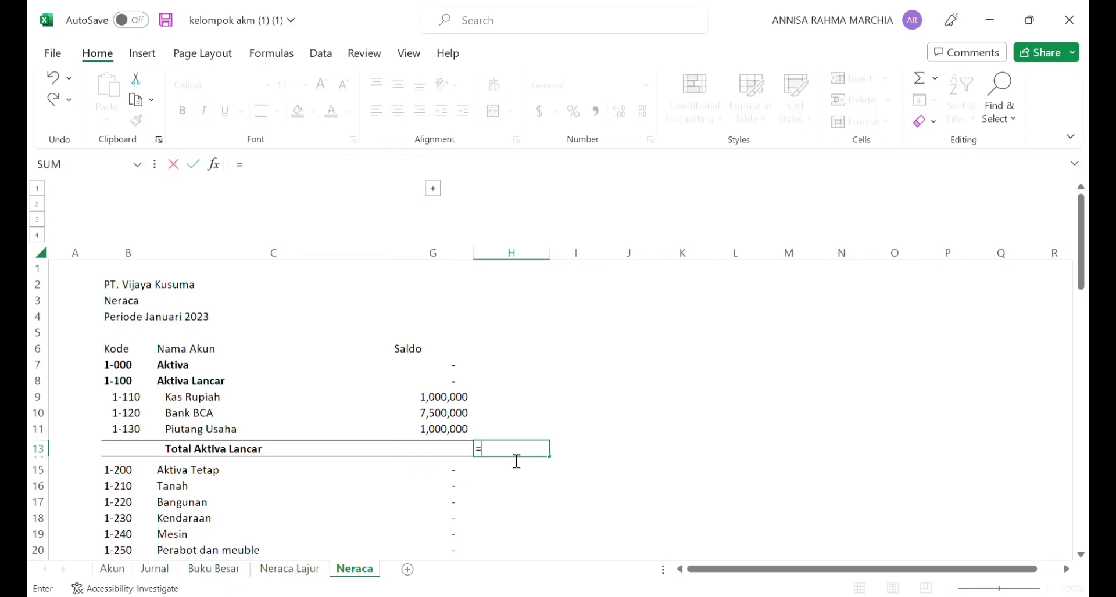
pyautogui.write('sum(')
pyautogui.click(459, 371)
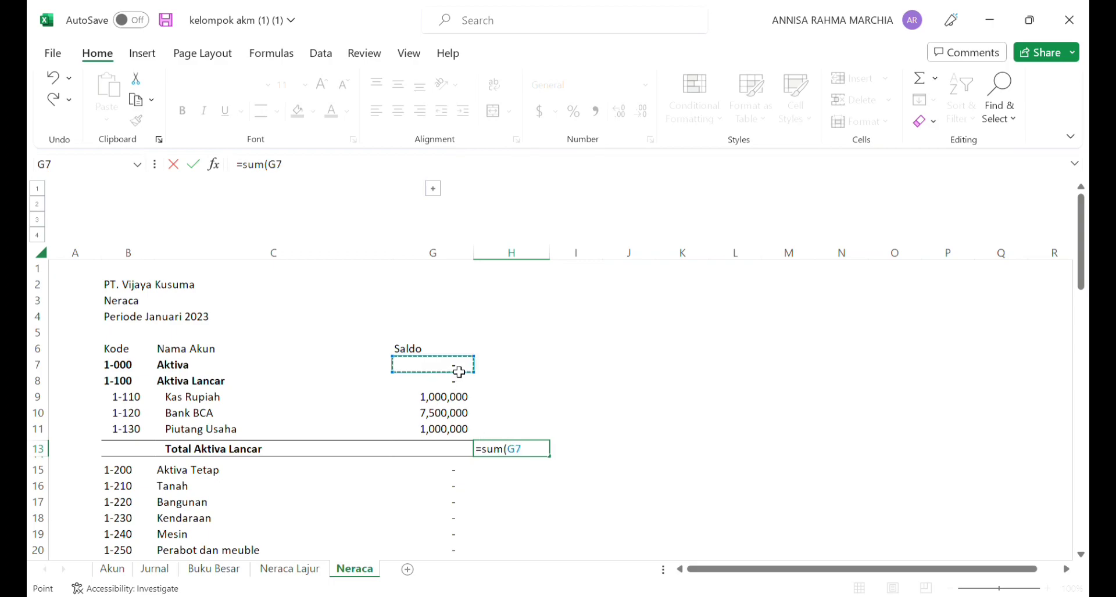
pyautogui.moveTo(486, 383); pyautogui.dragTo(482, 441)
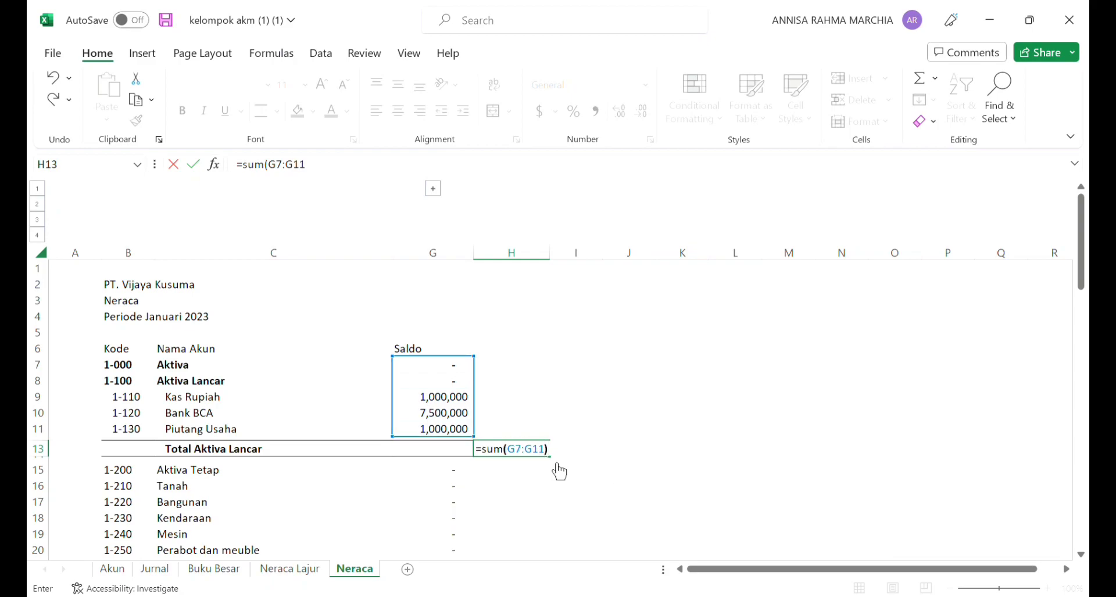
pyautogui.press('Return')
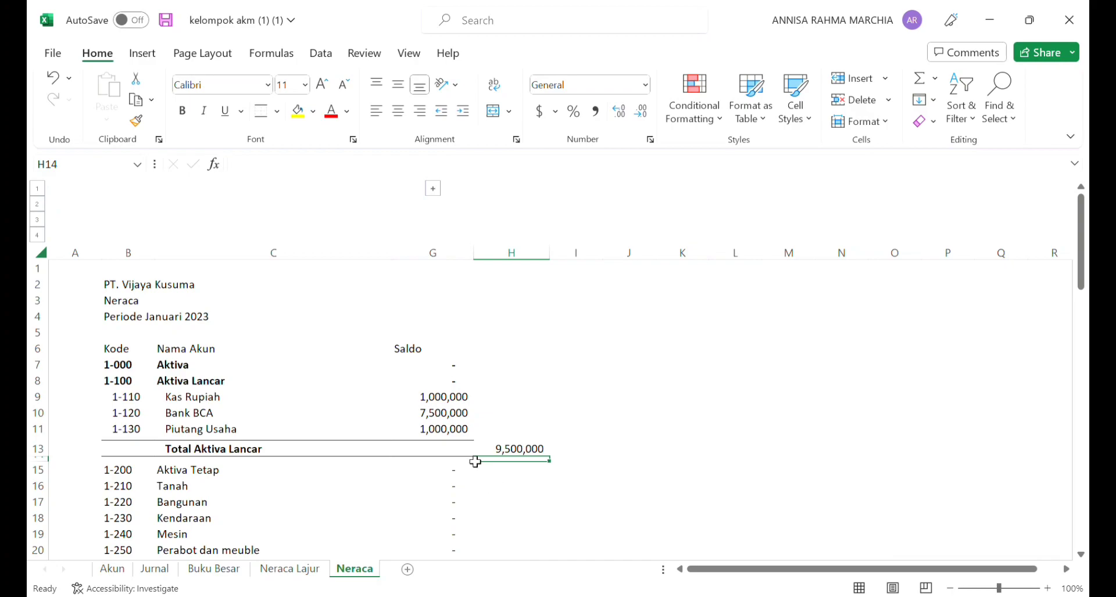
pyautogui.moveTo(147, 454); pyautogui.dragTo(532, 450)
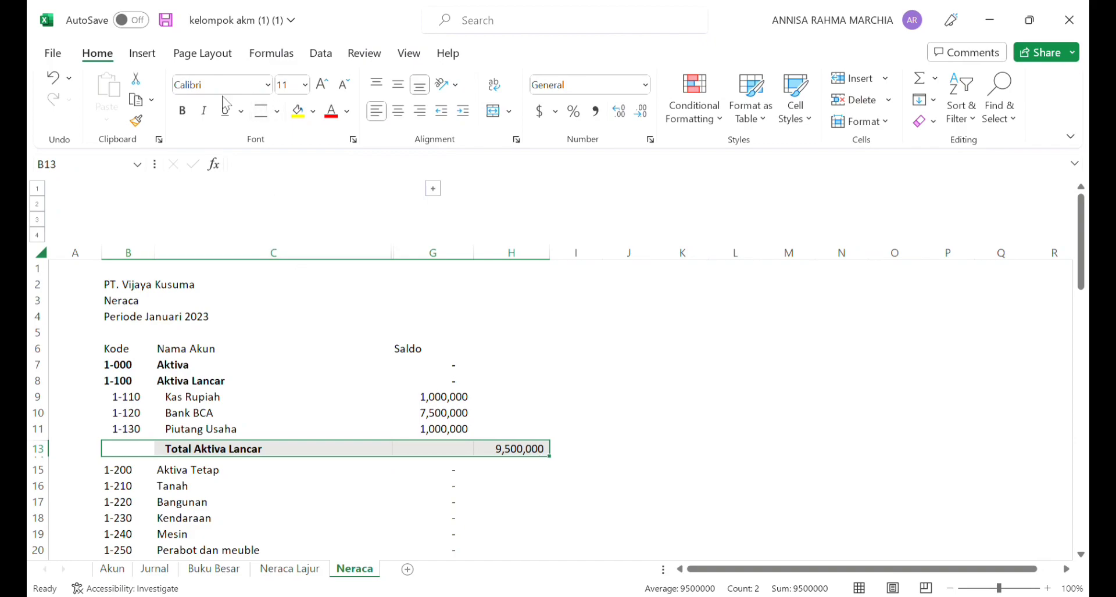
pyautogui.click(182, 115)
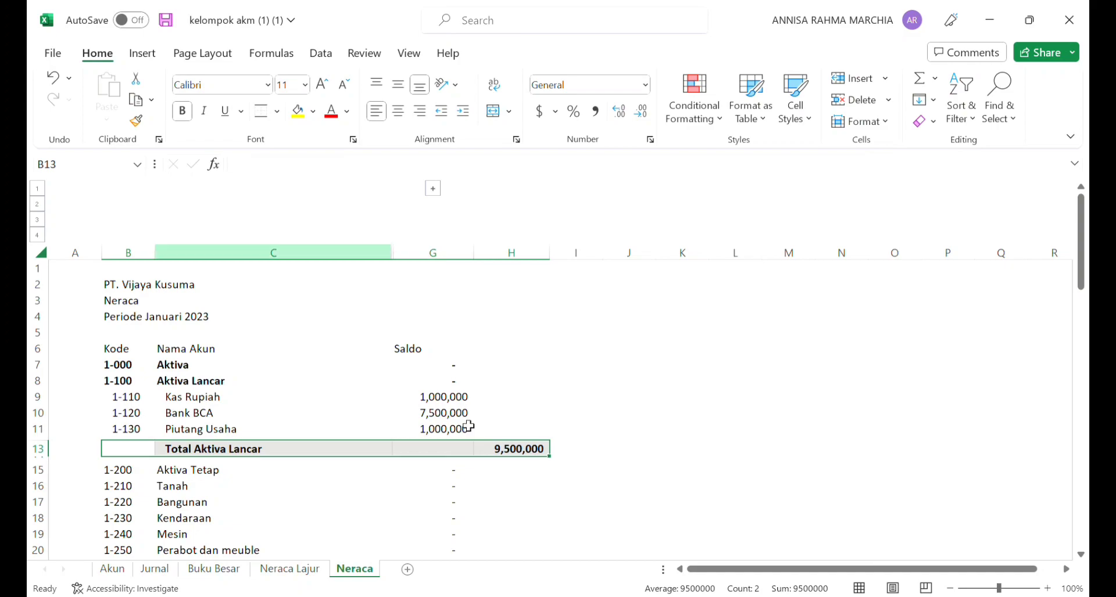
# Step: Copy the Total Aktiva Tetap and TOTAL AKTIVA formulas from G23 and G25 into H23 and H25
pyautogui.moveTo(1079, 250); pyautogui.dragTo(1086, 327)
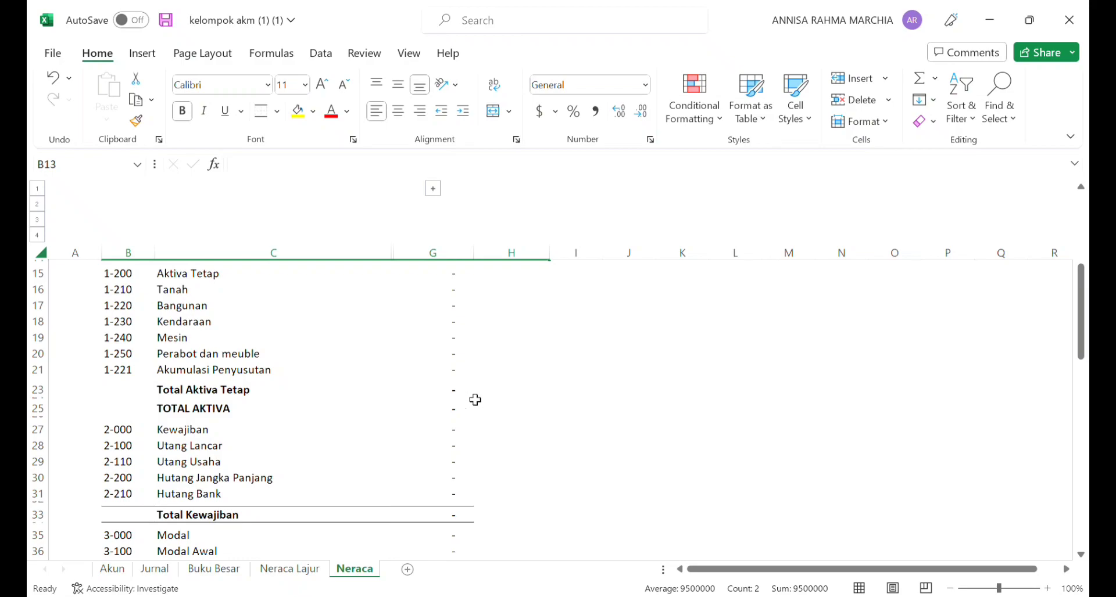
pyautogui.click(513, 398)
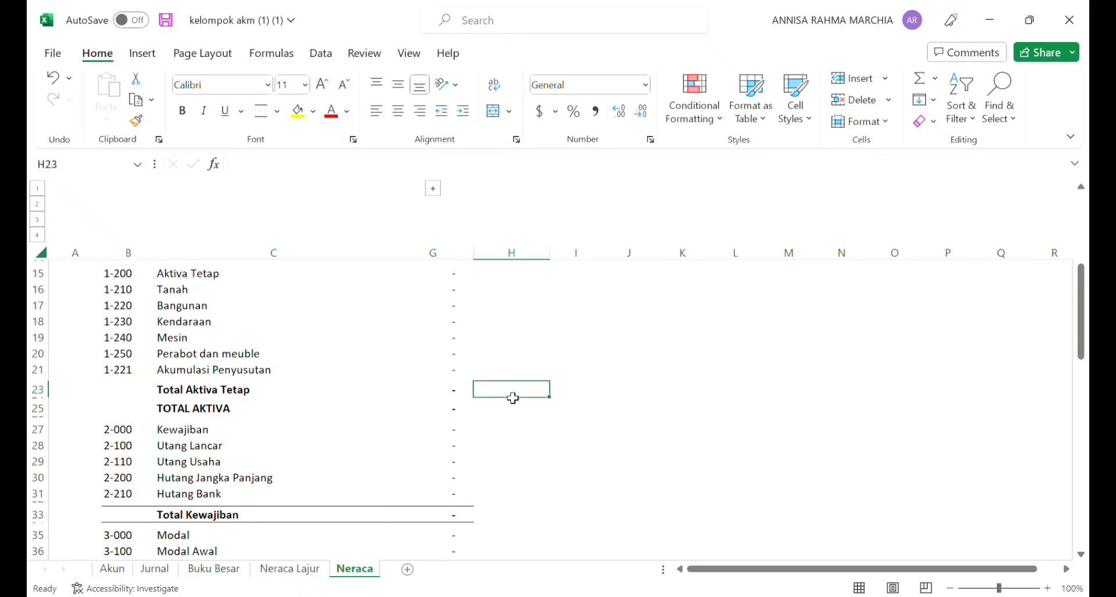
pyautogui.click(453, 394)
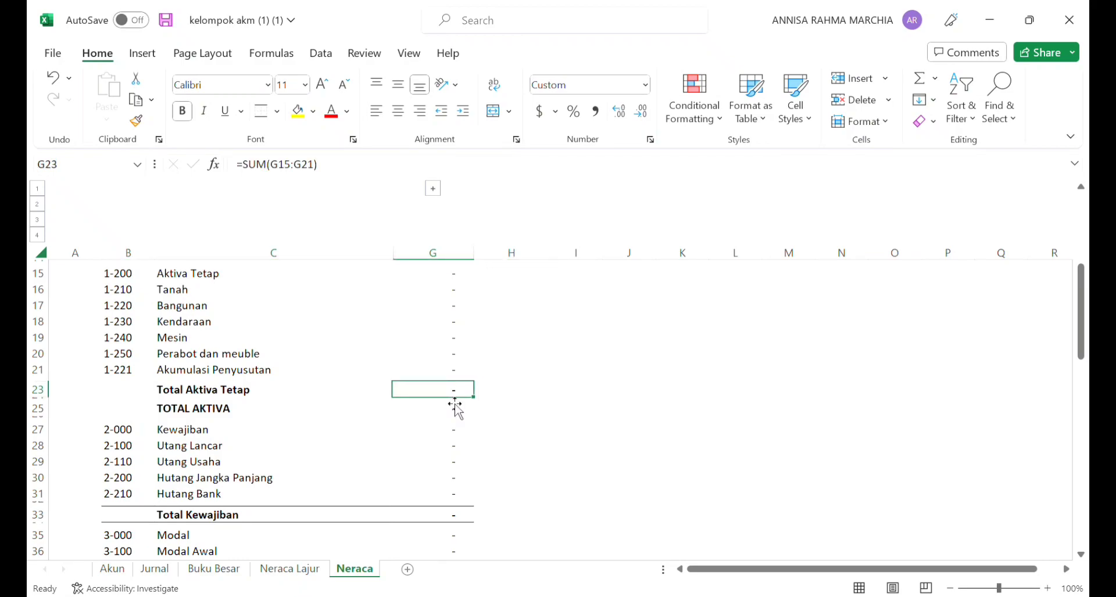
pyautogui.hotkey('ctrl', 'c')
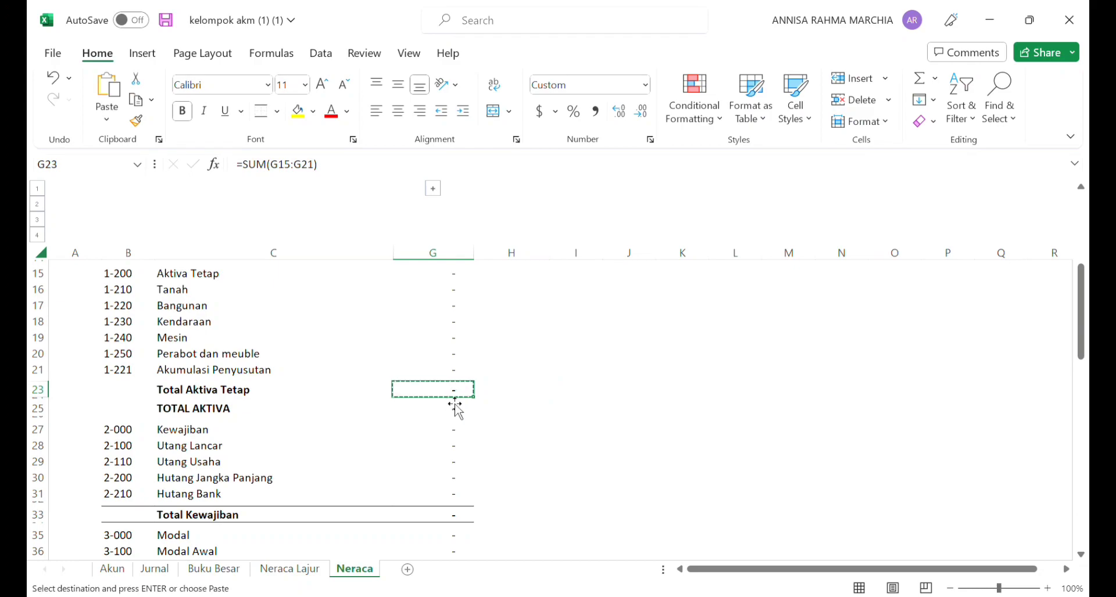
pyautogui.click(507, 394)
pyautogui.hotkey('ctrl', 'v')
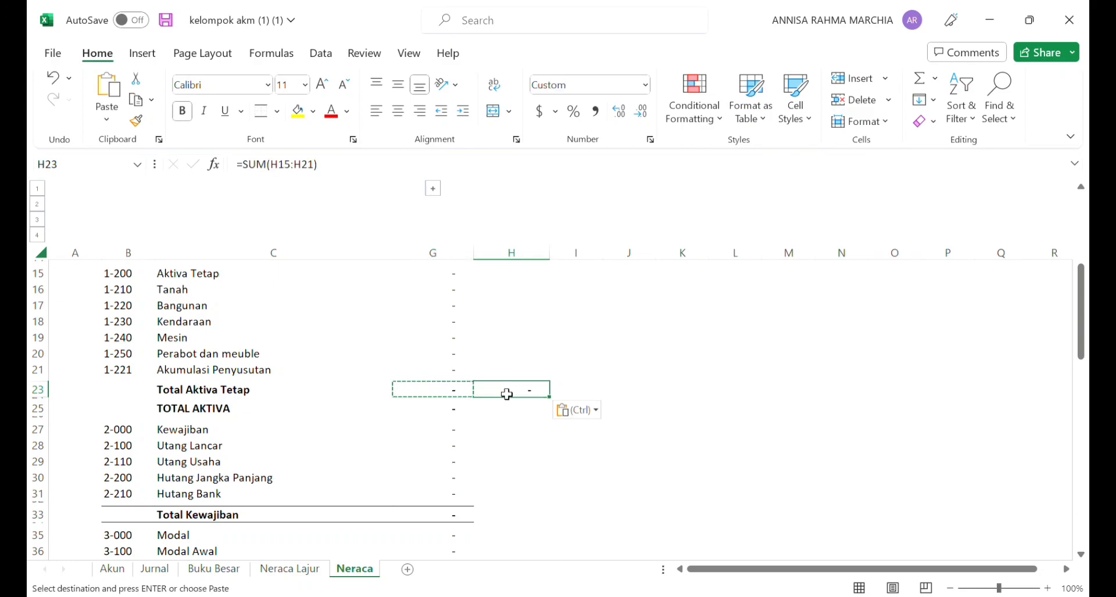
pyautogui.click(450, 410)
pyautogui.hotkey('ctrl', 'c')
pyautogui.click(541, 412)
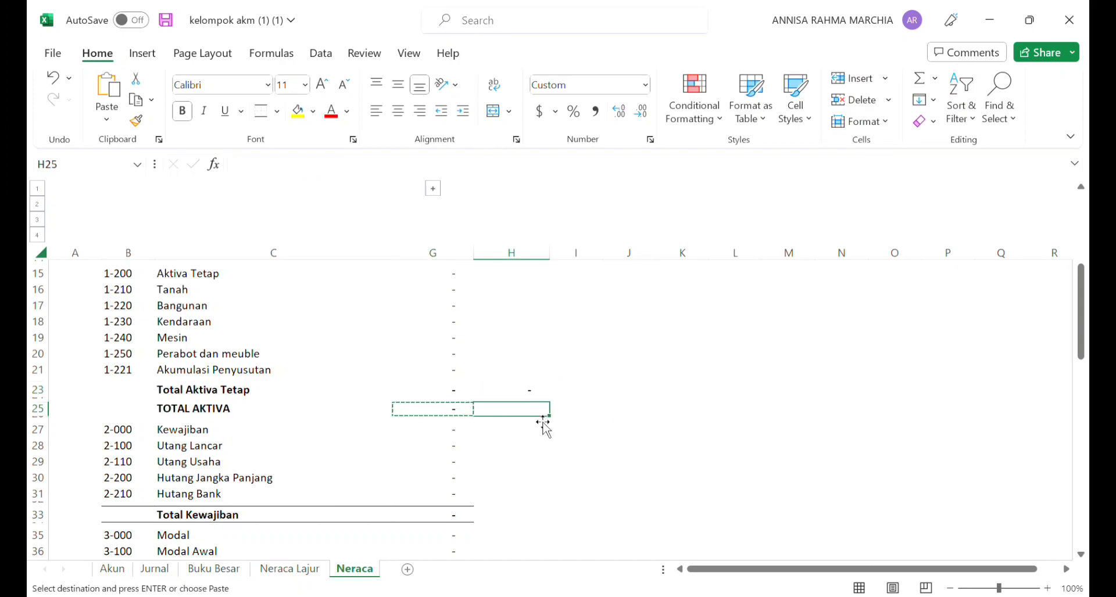
pyautogui.hotkey('ctrl', 'v')
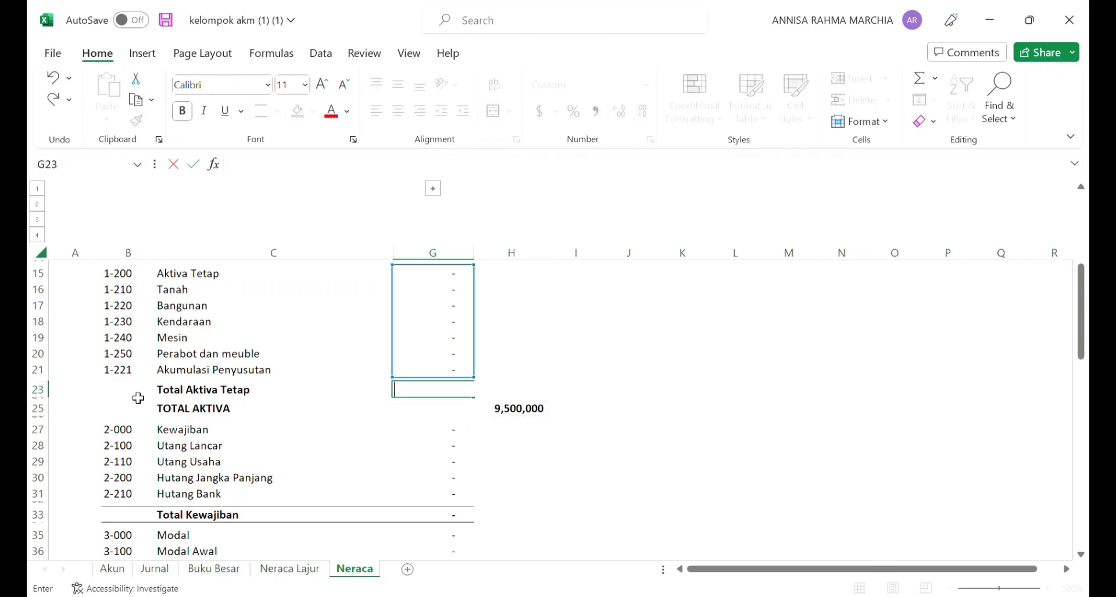
# Step: Clear the amounts in G23 and G25 and add top and bottom borders across B23:H23 and B25:H25
pyautogui.click(138, 398)
pyautogui.moveTo(138, 398); pyautogui.dragTo(521, 413)
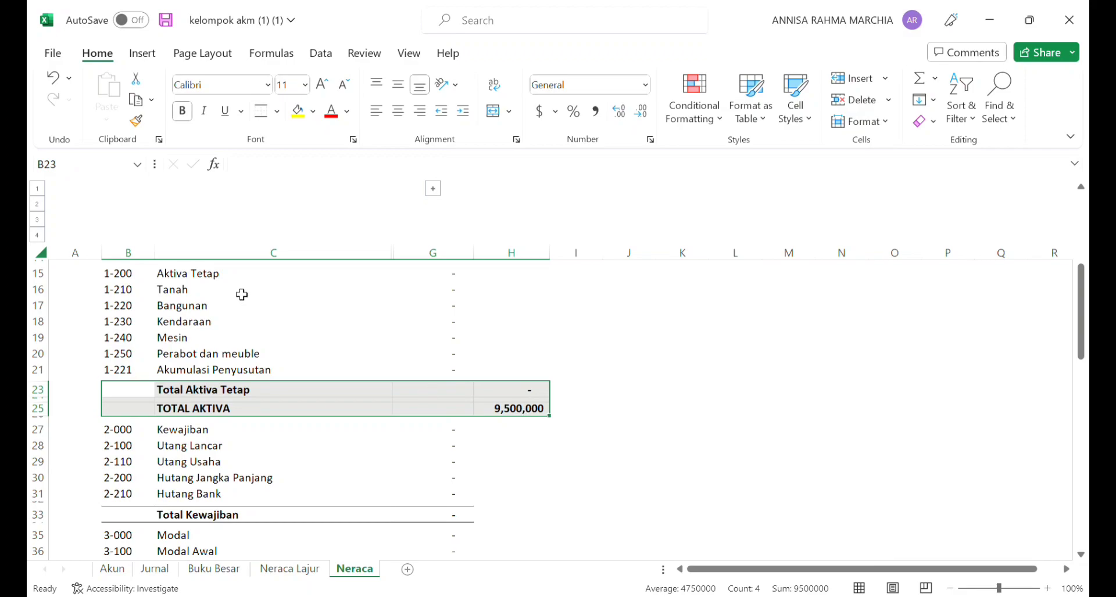
pyautogui.moveTo(138, 396); pyautogui.dragTo(533, 391)
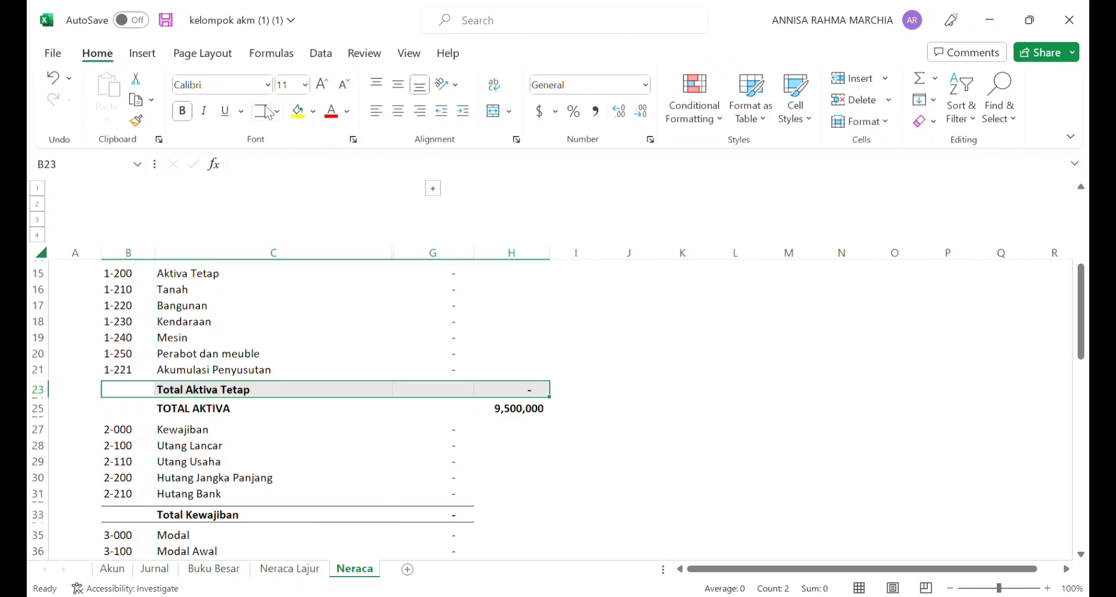
pyautogui.click(148, 415)
pyautogui.moveTo(149, 415); pyautogui.dragTo(523, 409)
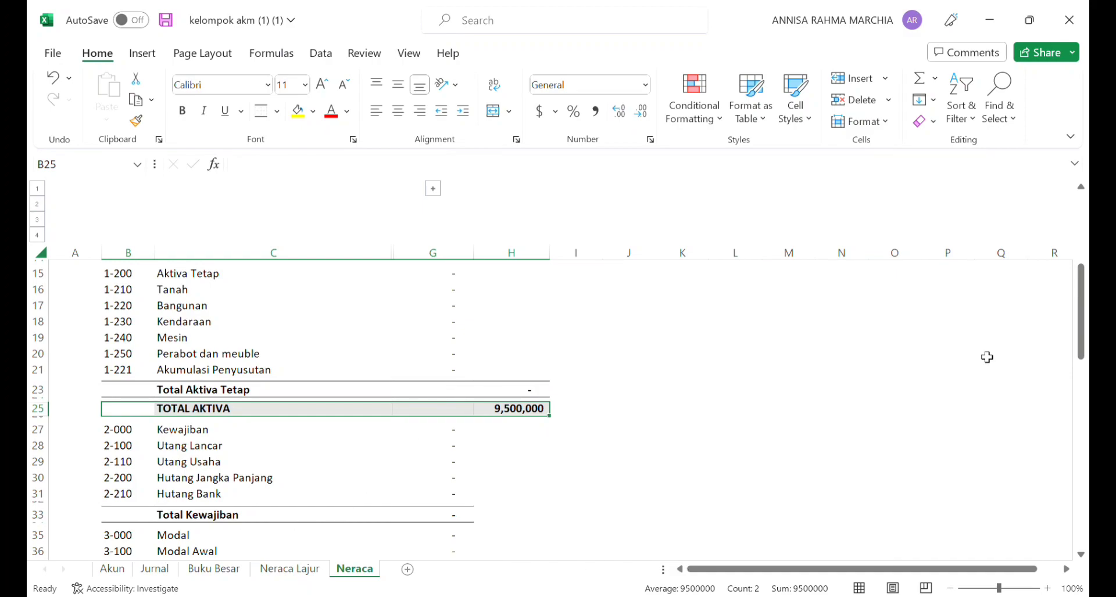
# Step: Move the Total Kewajiban amount from G33 to H33 and extend the top and bottom borders across B33:H33
pyautogui.moveTo(1082, 273); pyautogui.dragTo(1087, 337)
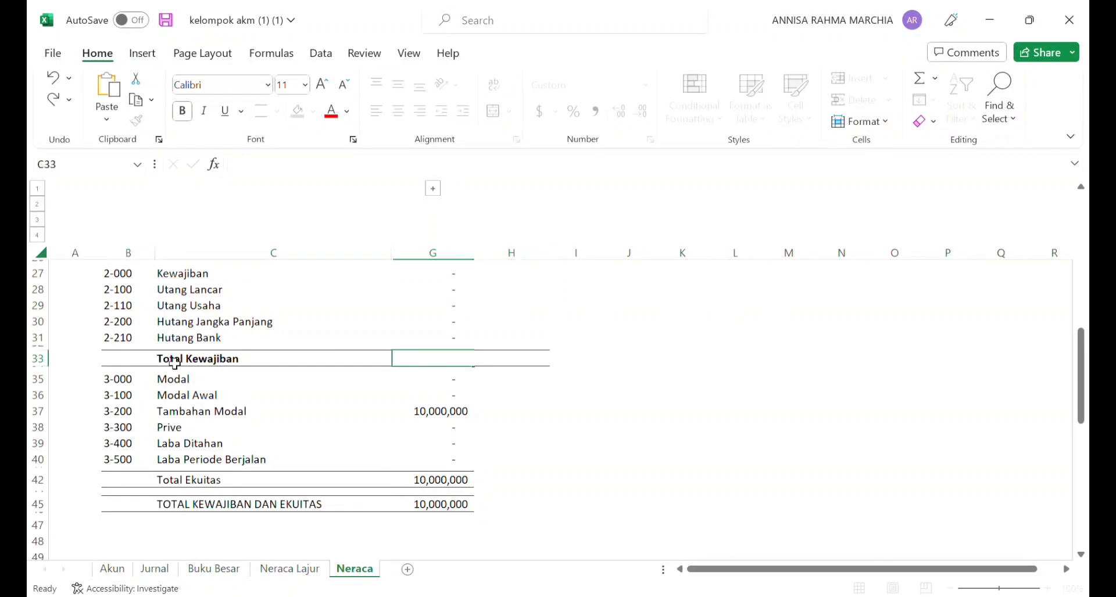
pyautogui.click(175, 362)
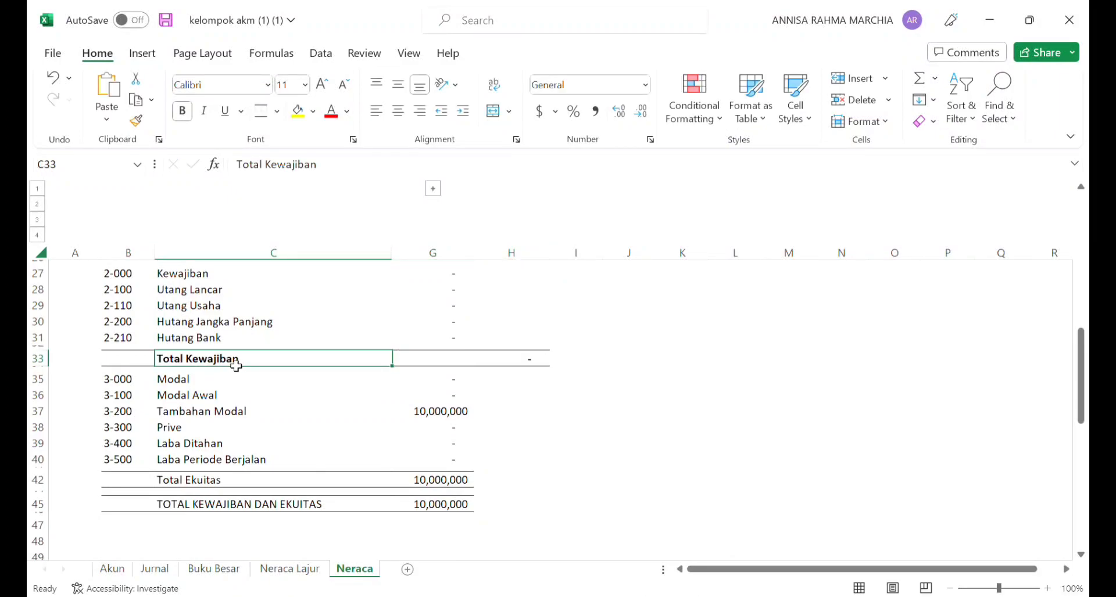
pyautogui.moveTo(148, 360); pyautogui.dragTo(519, 361)
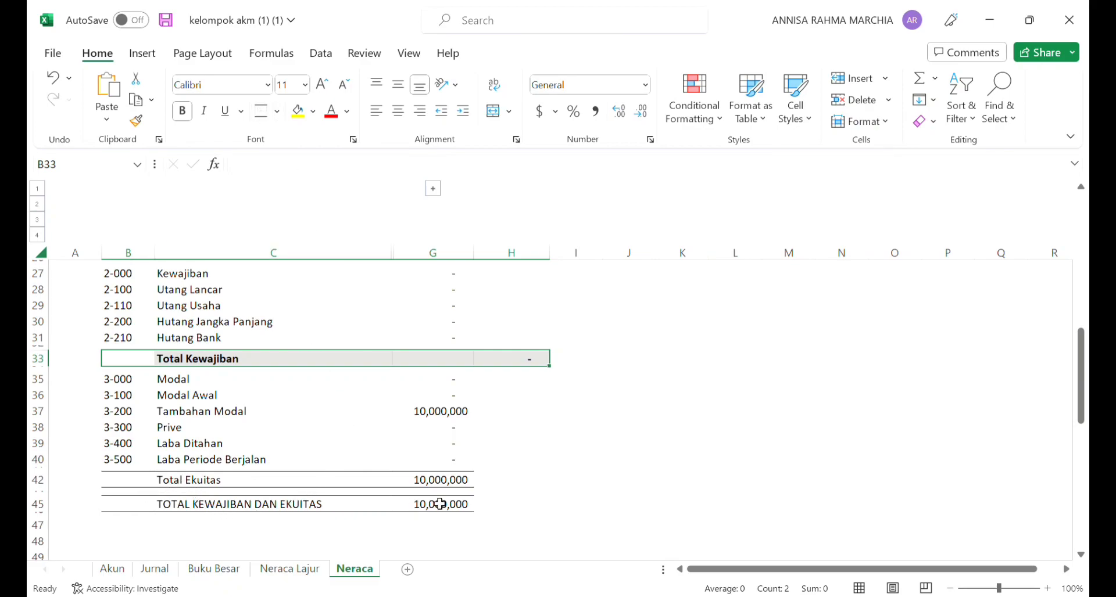
# Step: Copy the Total Ekuitas formula from G42 into H42 and clear the amount in G42
pyautogui.click(444, 483)
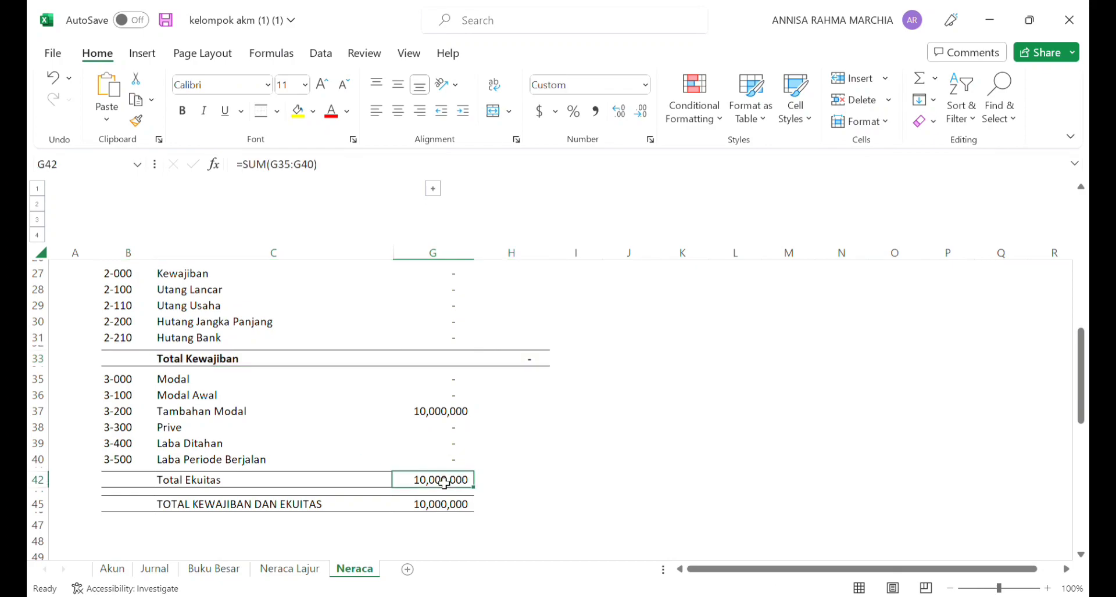
pyautogui.hotkey('ctrl', 'c')
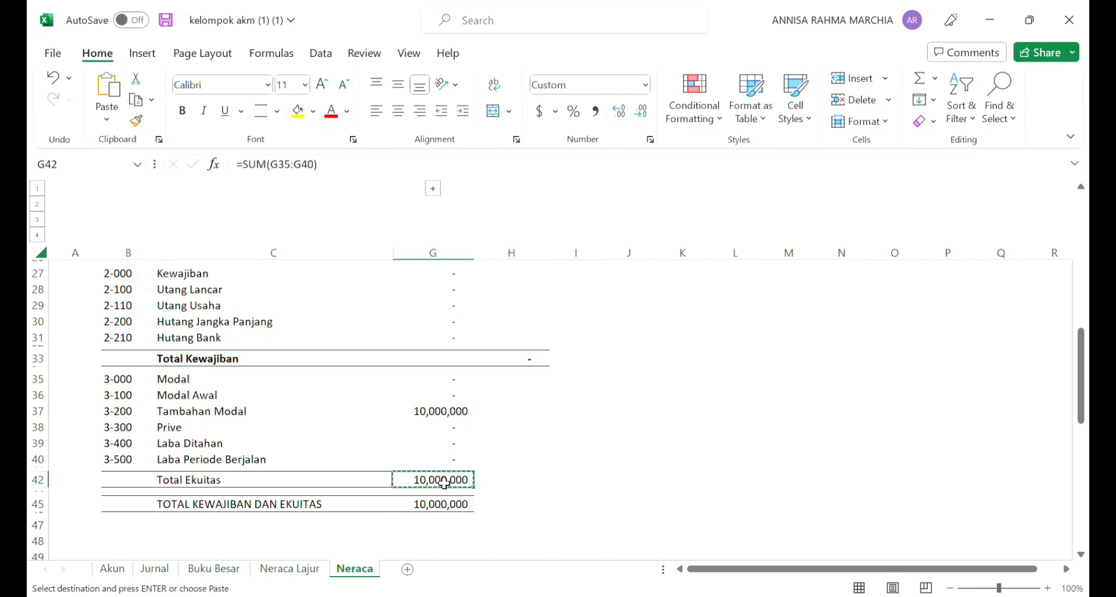
pyautogui.click(526, 489)
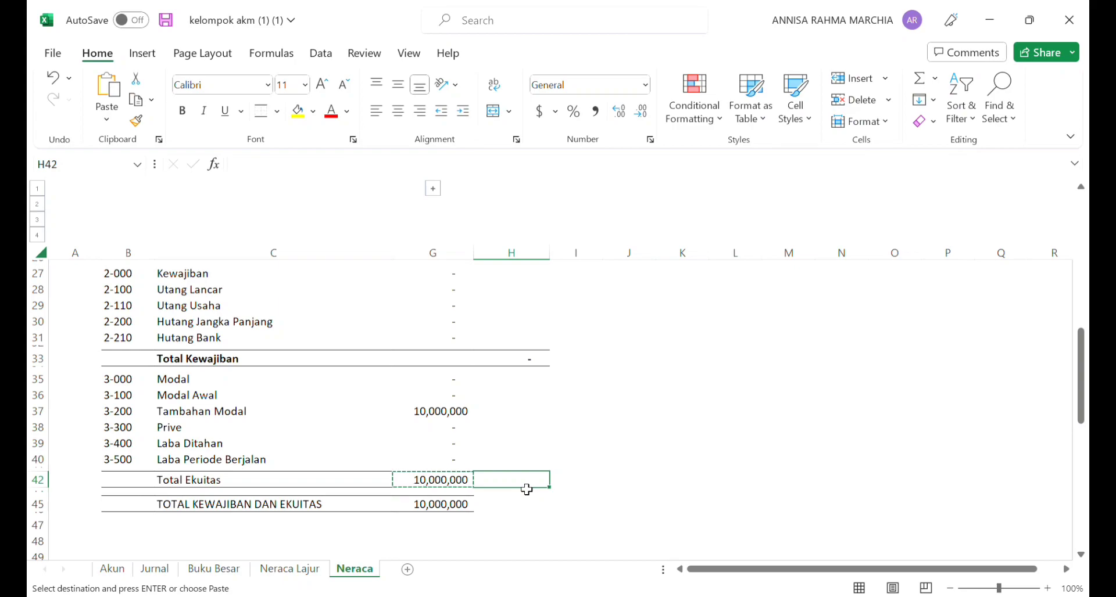
pyautogui.hotkey('ctrl', 'v')
pyautogui.click(447, 487)
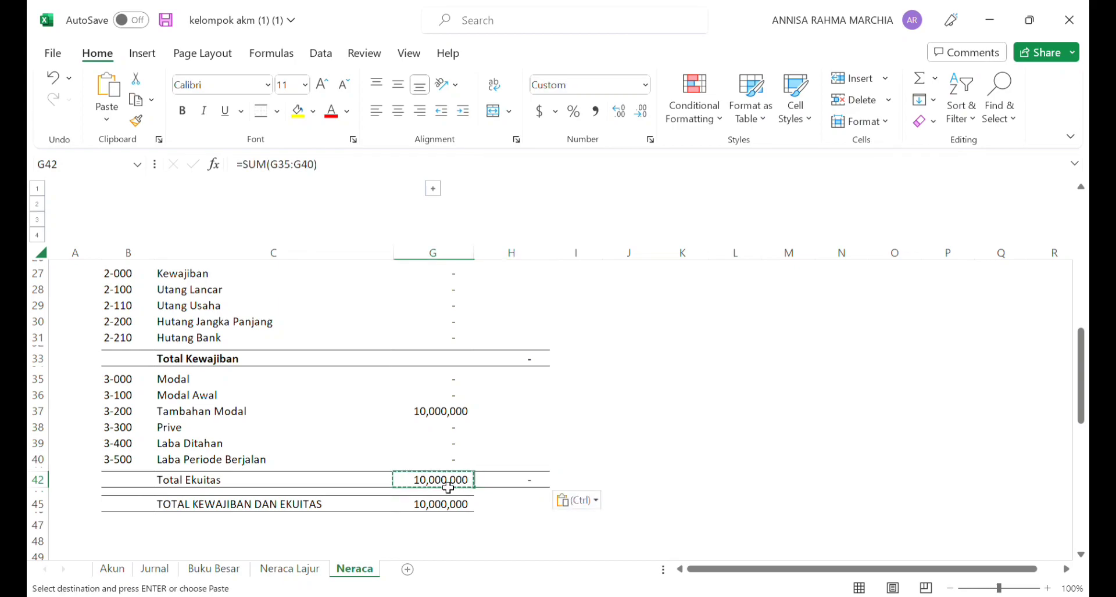
pyautogui.doubleClick(448, 488)
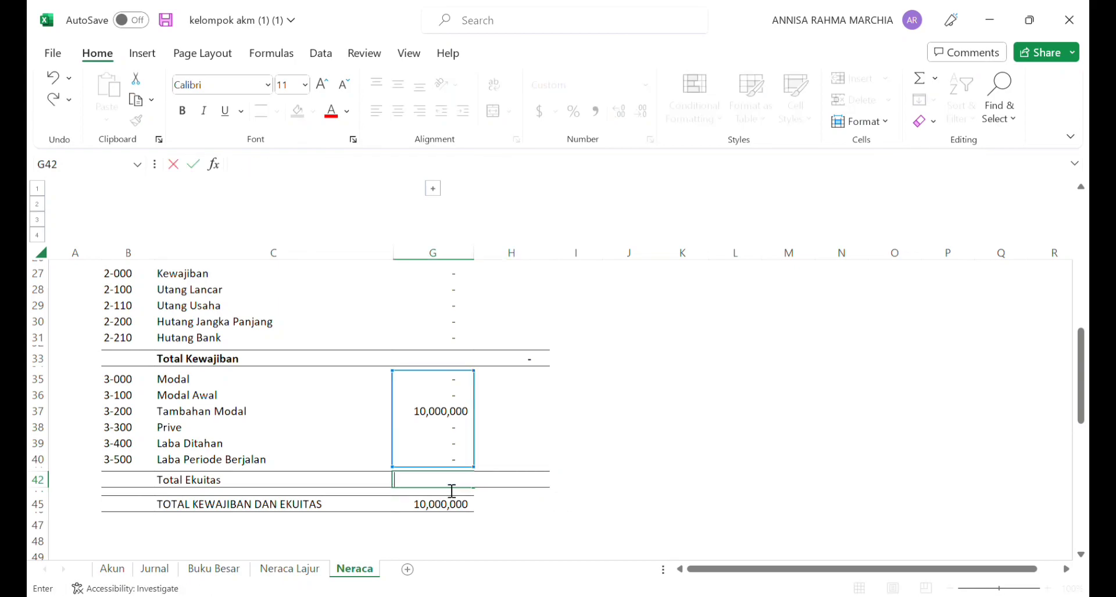
pyautogui.click(235, 485)
# Step: Replace the Total Ekuitas formula in H42 with =SUM(G35:G40)
pyautogui.click(510, 481)
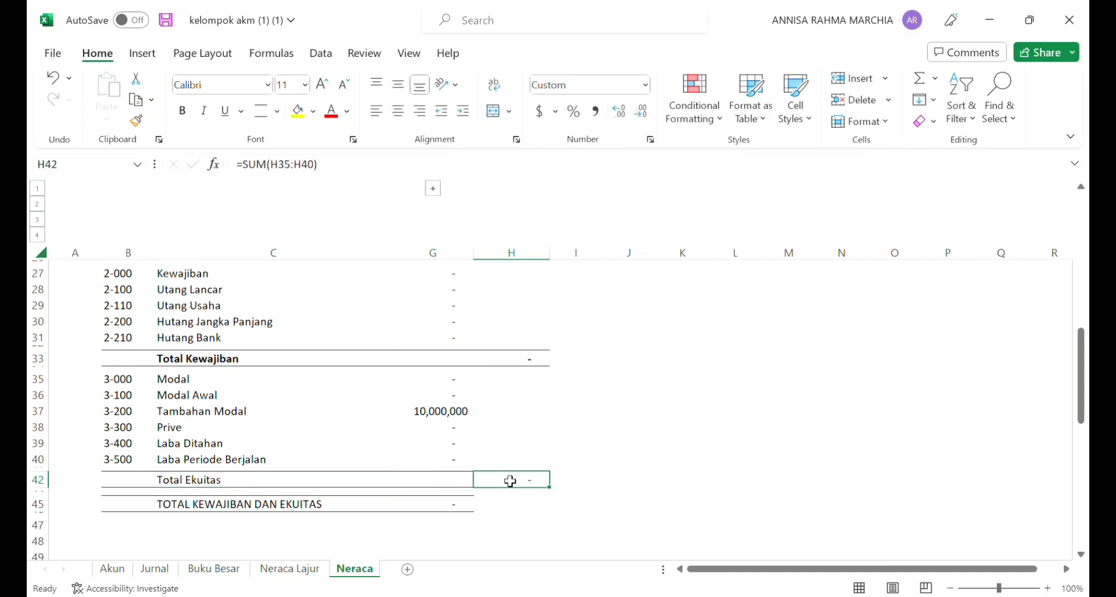
pyautogui.press('BackSpace')
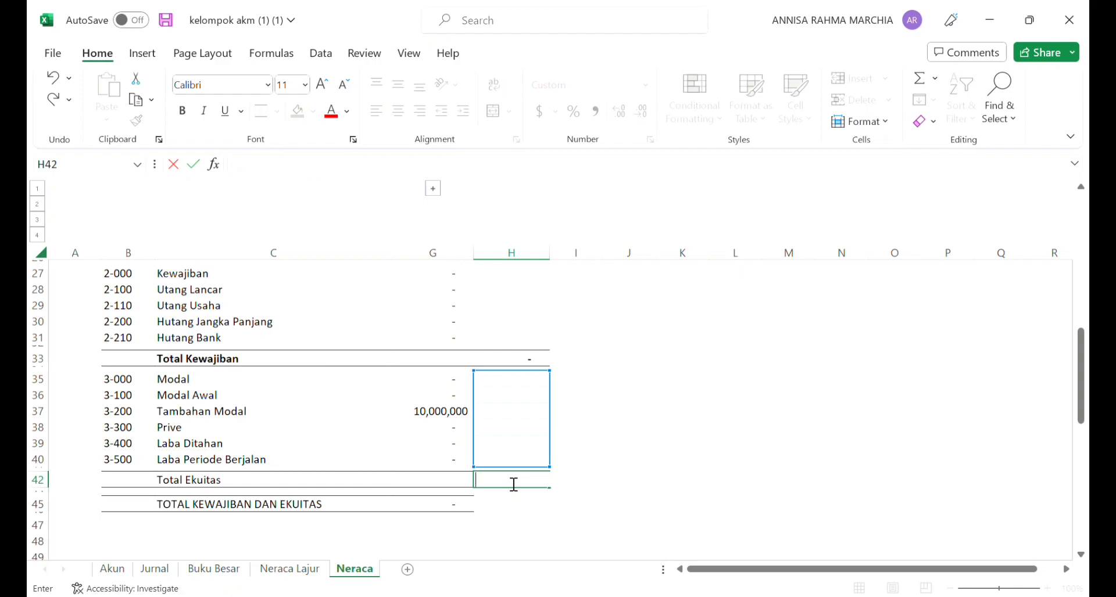
pyautogui.write('=sum(')
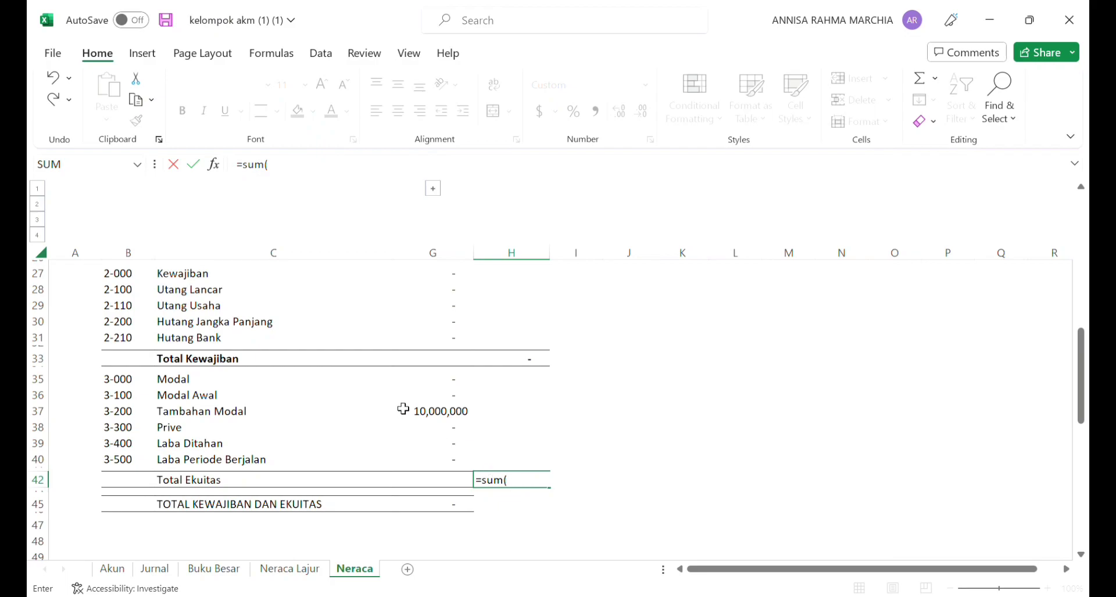
pyautogui.moveTo(424, 386); pyautogui.dragTo(439, 466)
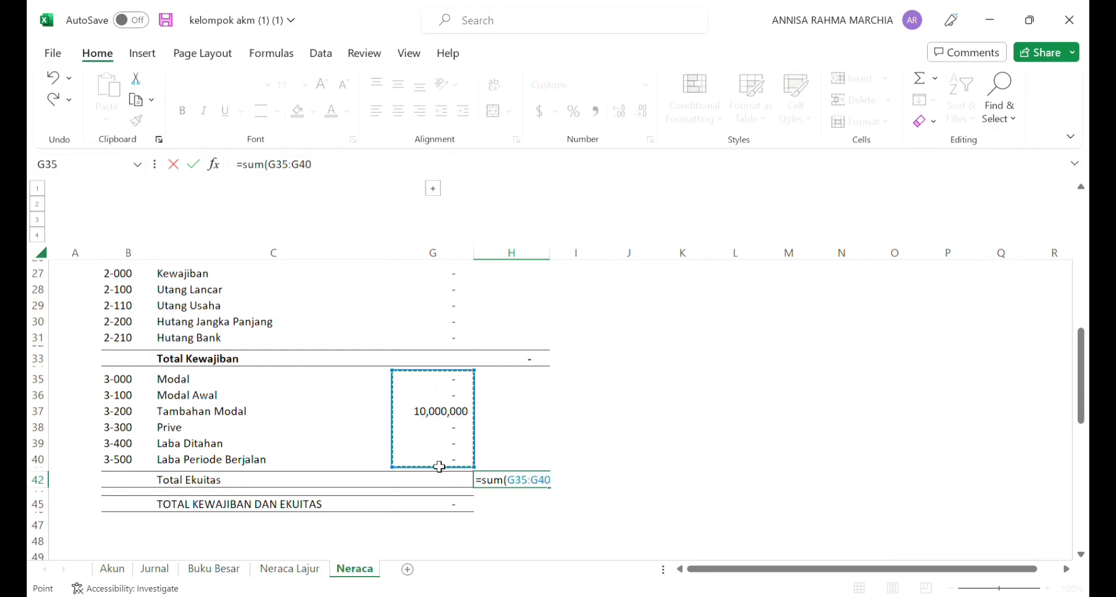
pyautogui.press('Return')
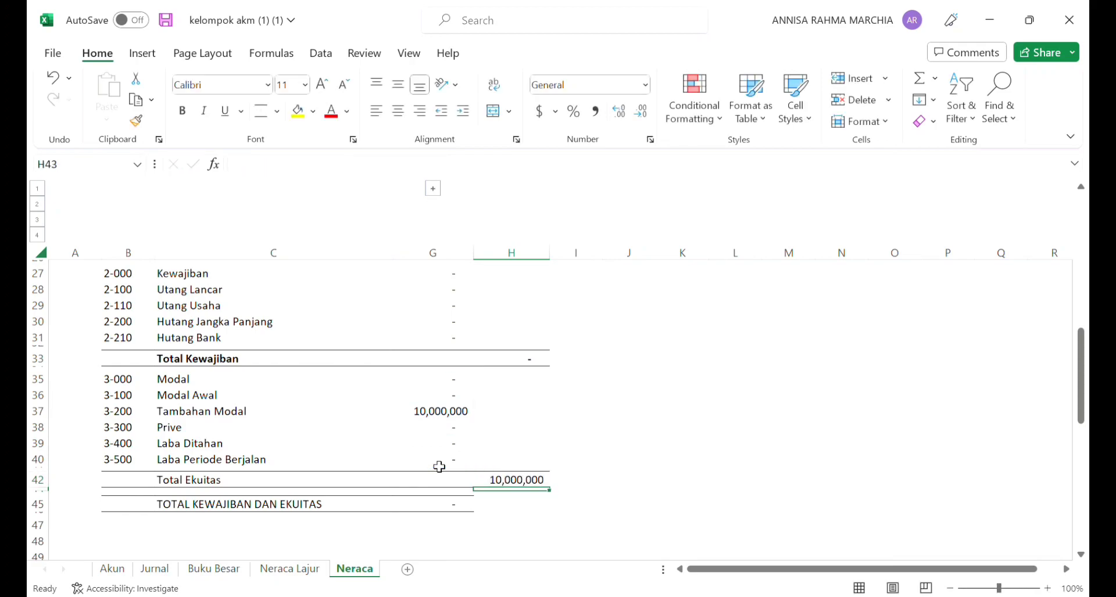
# Step: Clear the TOTAL KEWAJIBAN DAN EKUITAS amount in G45 and enter =H33+H42 in H45
pyautogui.click(445, 514)
pyautogui.press('BackSpace')
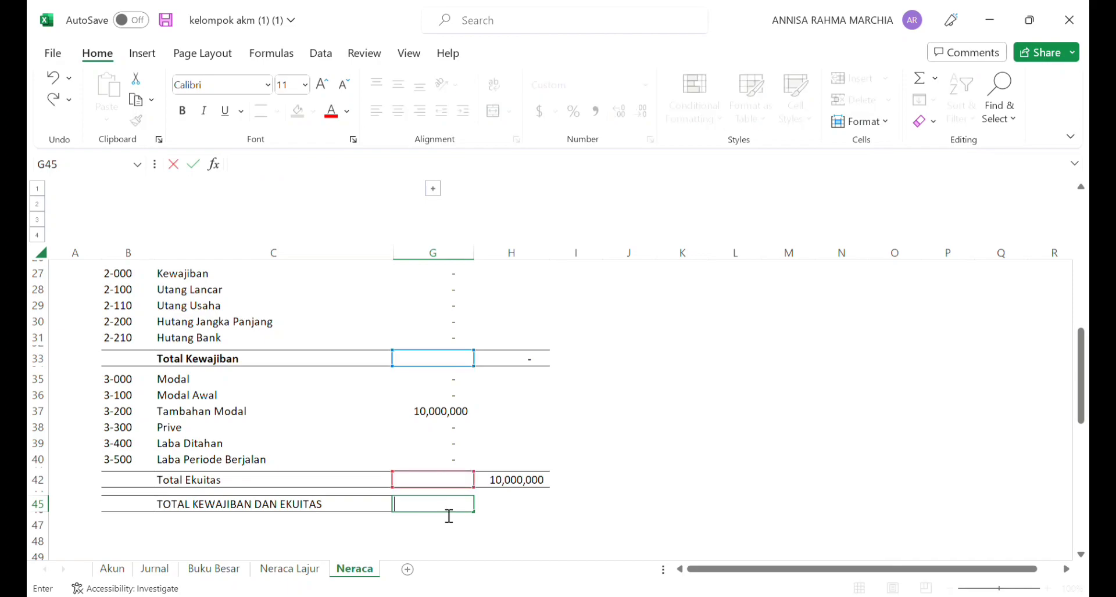
pyautogui.click(522, 514)
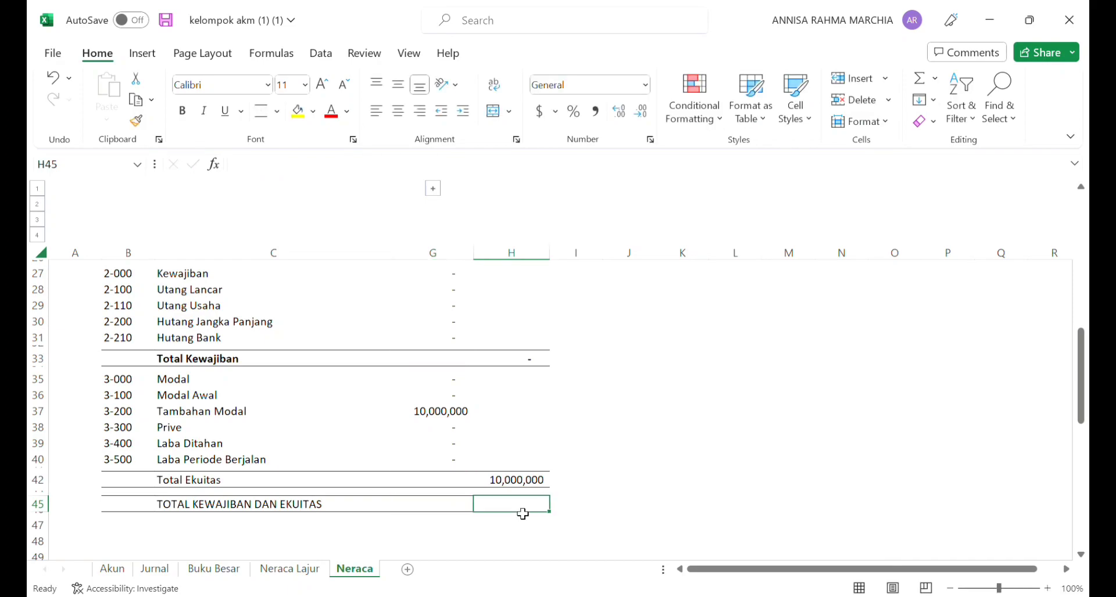
pyautogui.write('=')
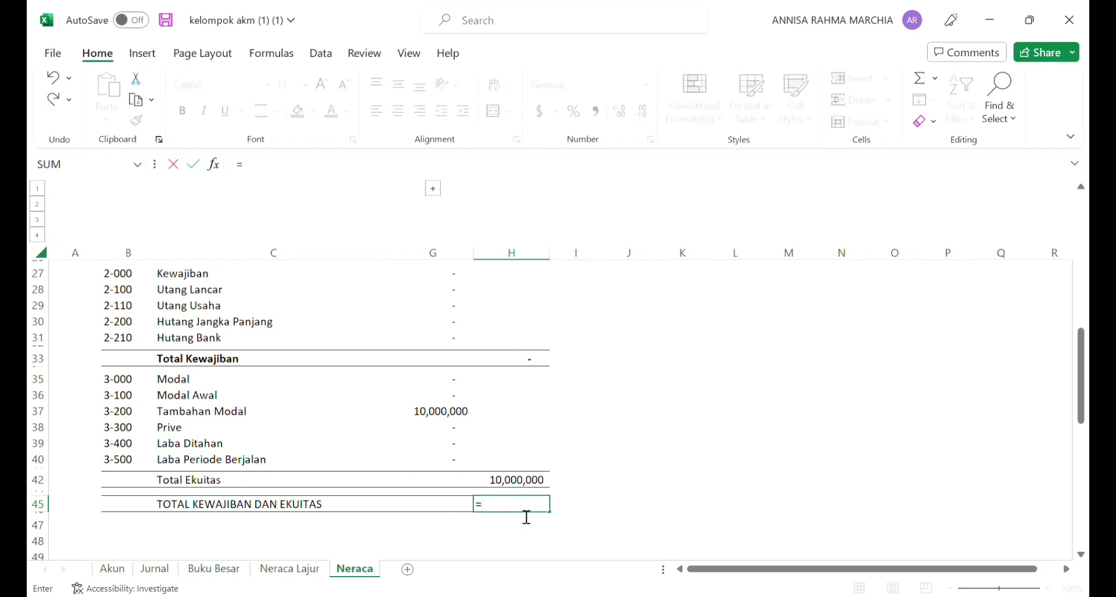
pyautogui.click(527, 360)
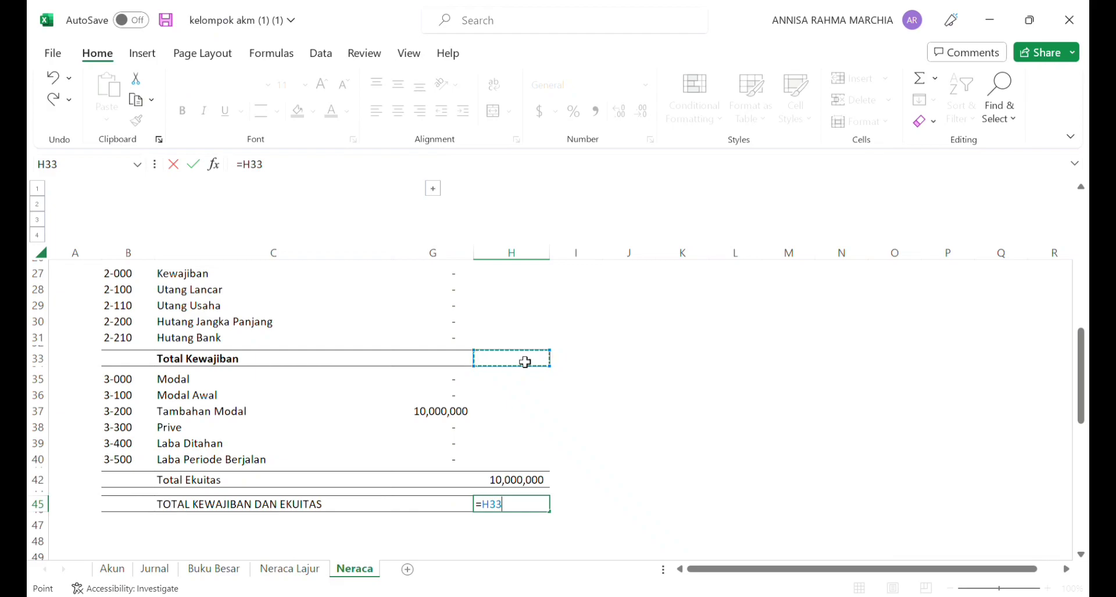
pyautogui.write('+')
pyautogui.click(514, 482)
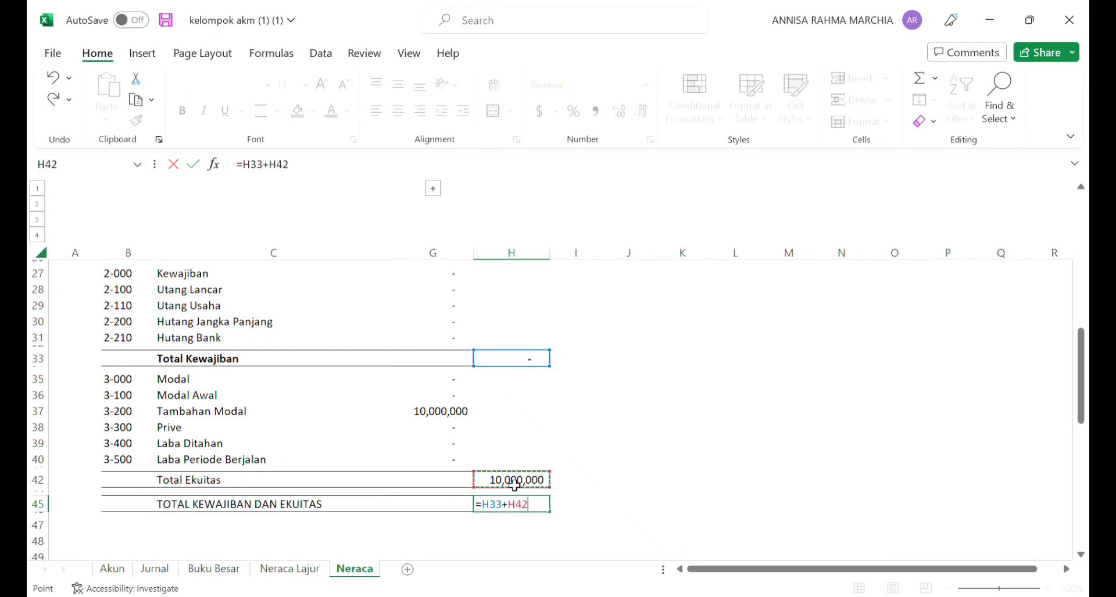
pyautogui.press('Return')
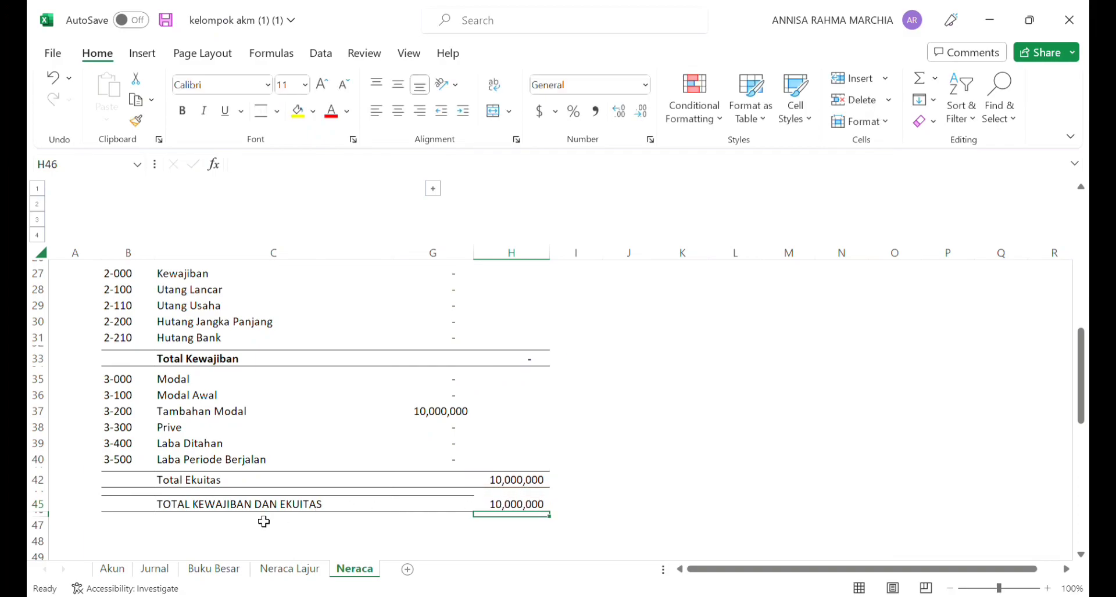
# Step: Extend the top and bottom borders across B45:H45 and make the total rows B45:H45 and B42:H42 bold
pyautogui.moveTo(129, 511); pyautogui.dragTo(506, 510)
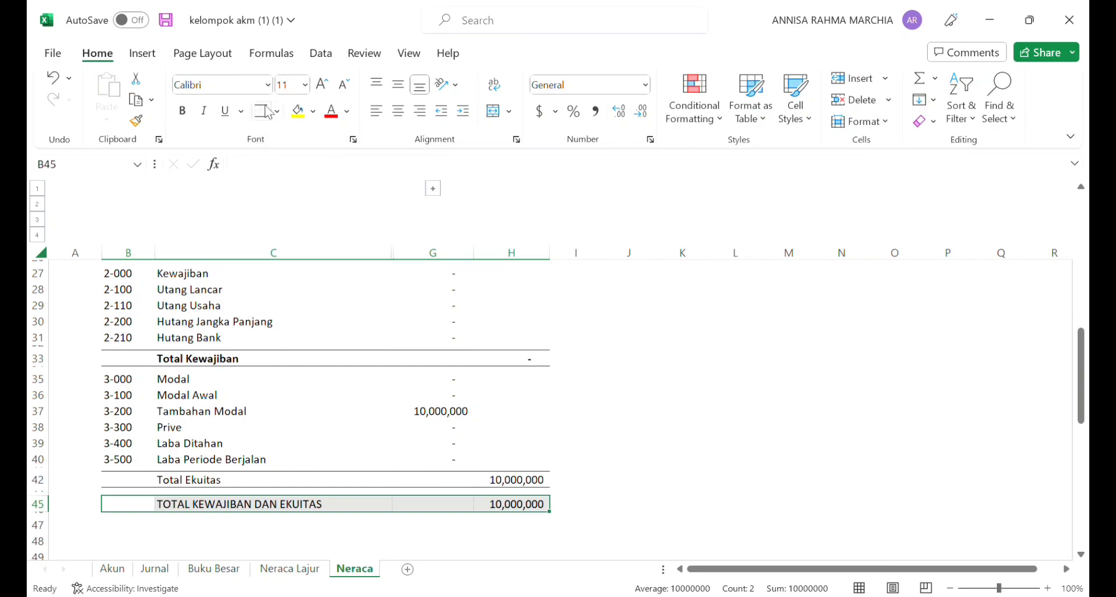
pyautogui.click(184, 110)
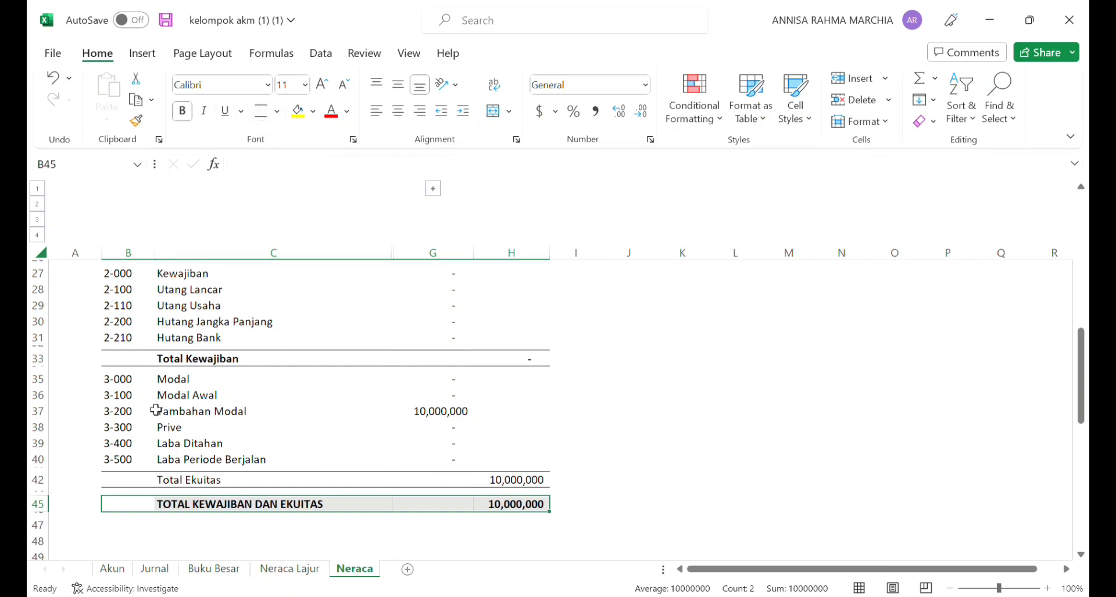
pyautogui.click(124, 485)
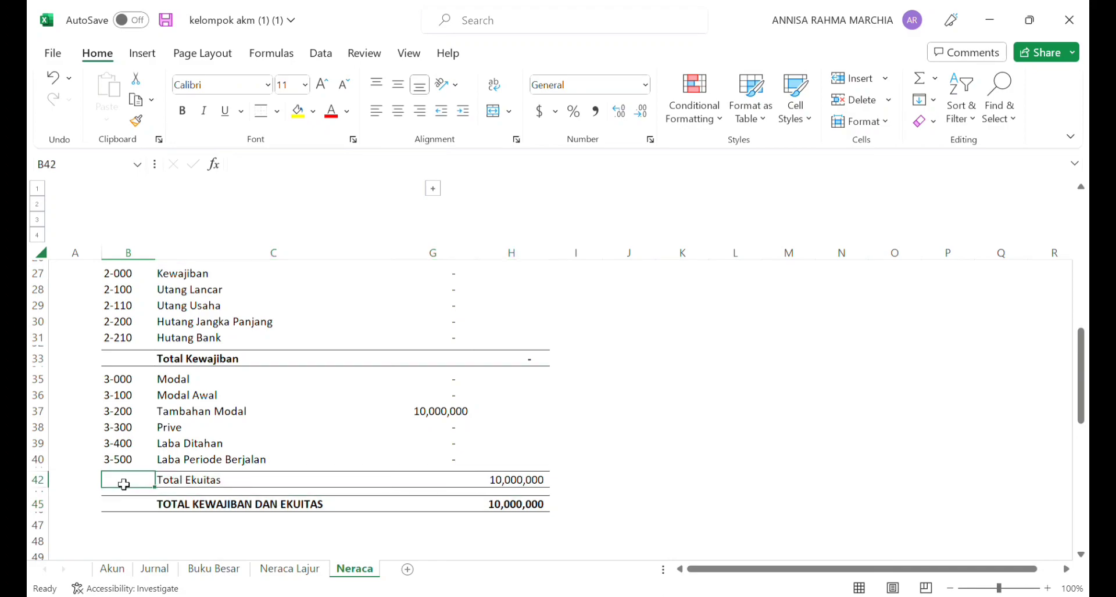
pyautogui.moveTo(127, 485); pyautogui.dragTo(524, 484)
pyautogui.click(182, 111)
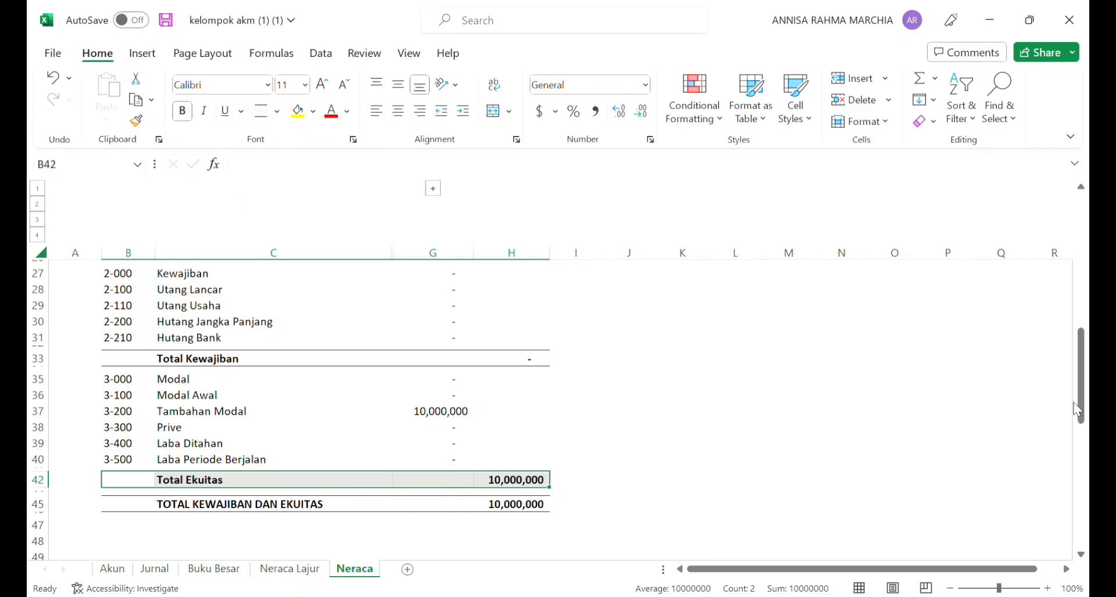
# Step: Select the company title PT. Vijaya Kusuma in B2
pyautogui.moveTo(1082, 406); pyautogui.dragTo(1087, 227)
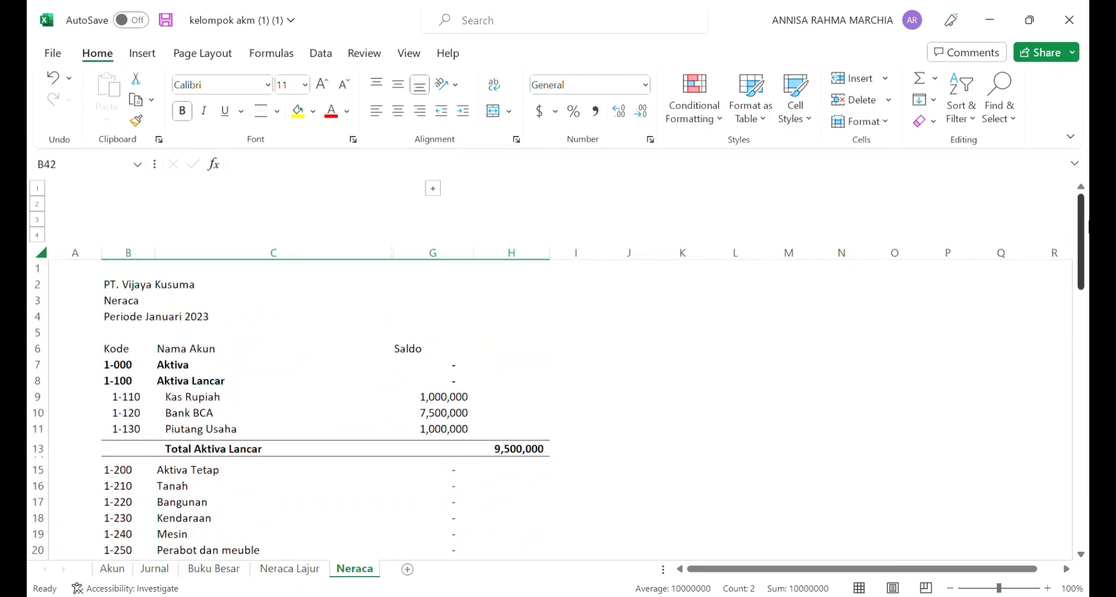
pyautogui.click(112, 284)
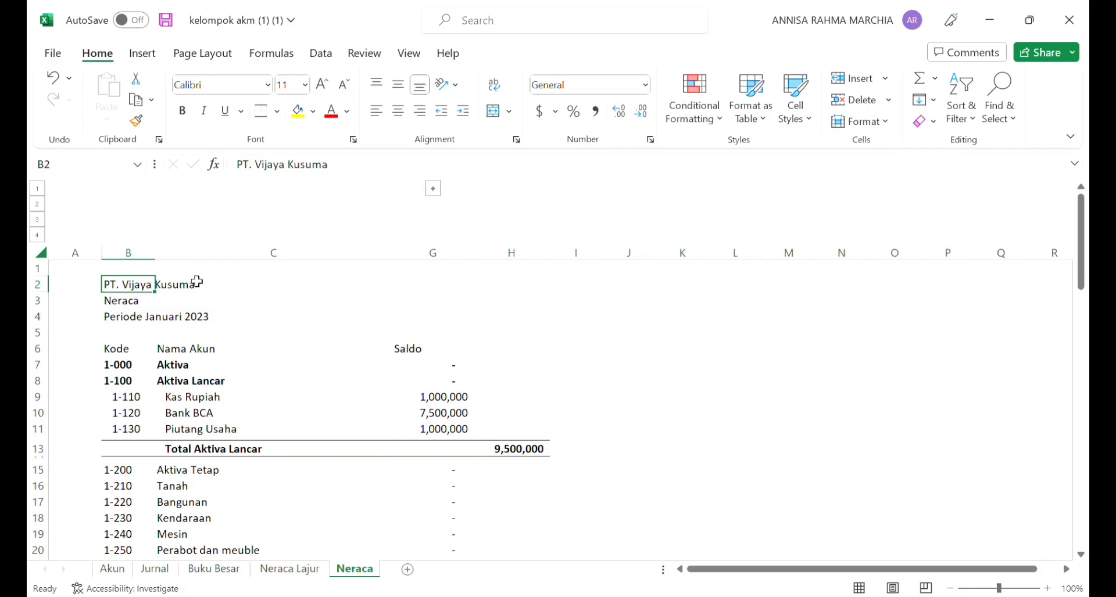
pyautogui.click(154, 55)
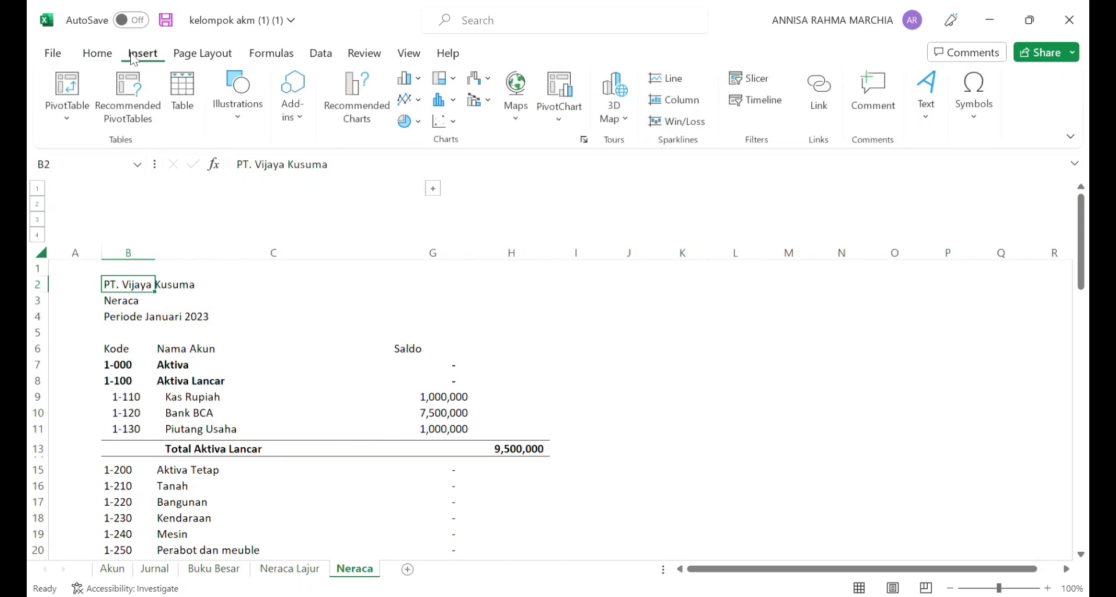
pyautogui.click(98, 54)
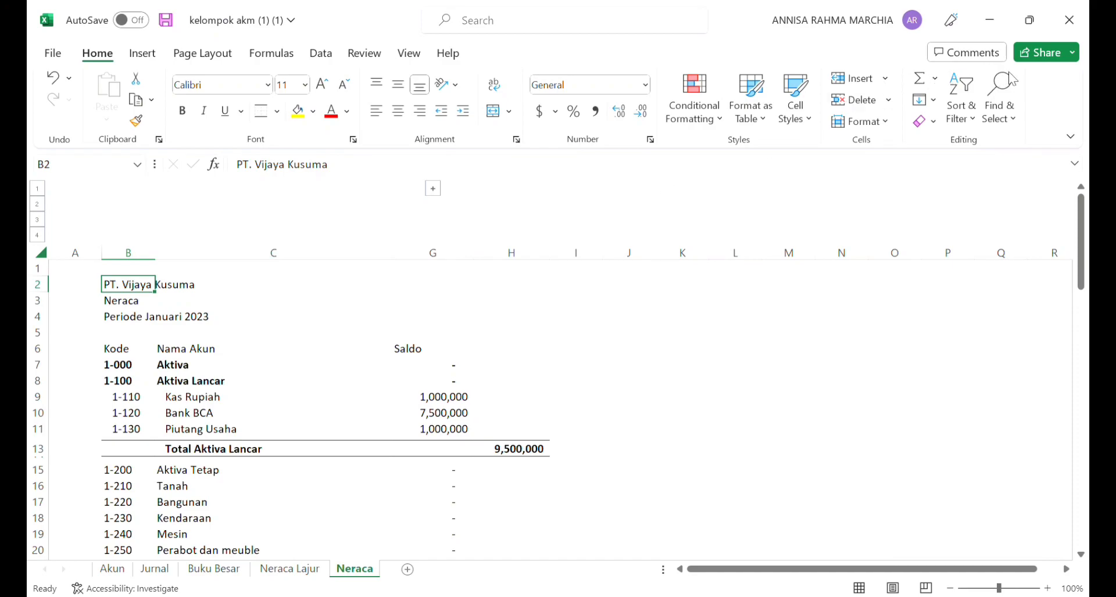
# Step: Enter =-'Neraca Lajur'!P47 as the Laba Periode Berjalan amount in G40
pyautogui.scroll(-8, 1018, 501)
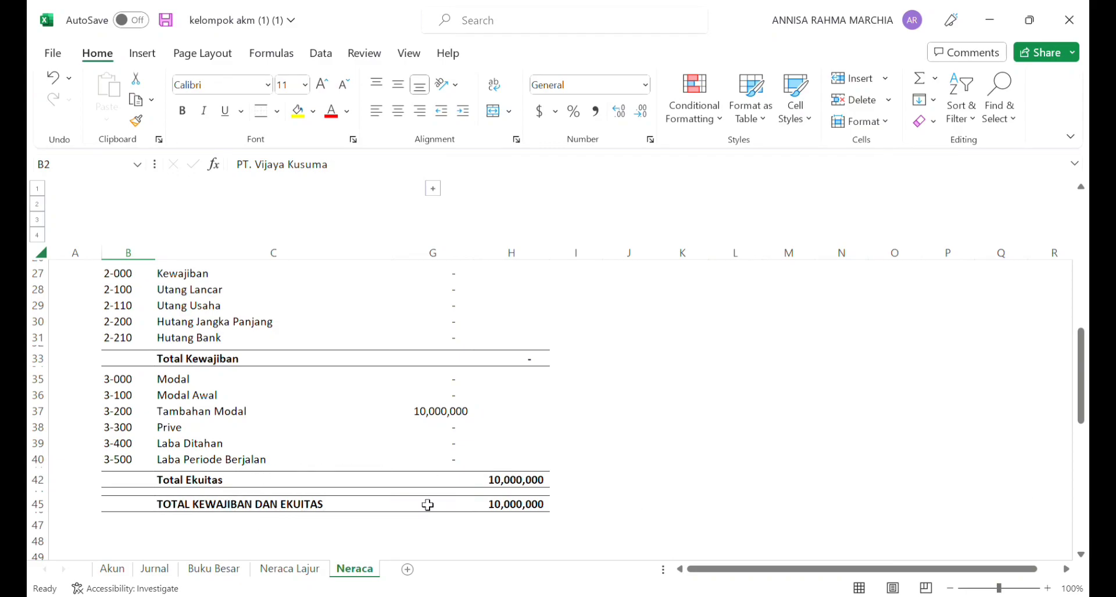
pyautogui.click(438, 466)
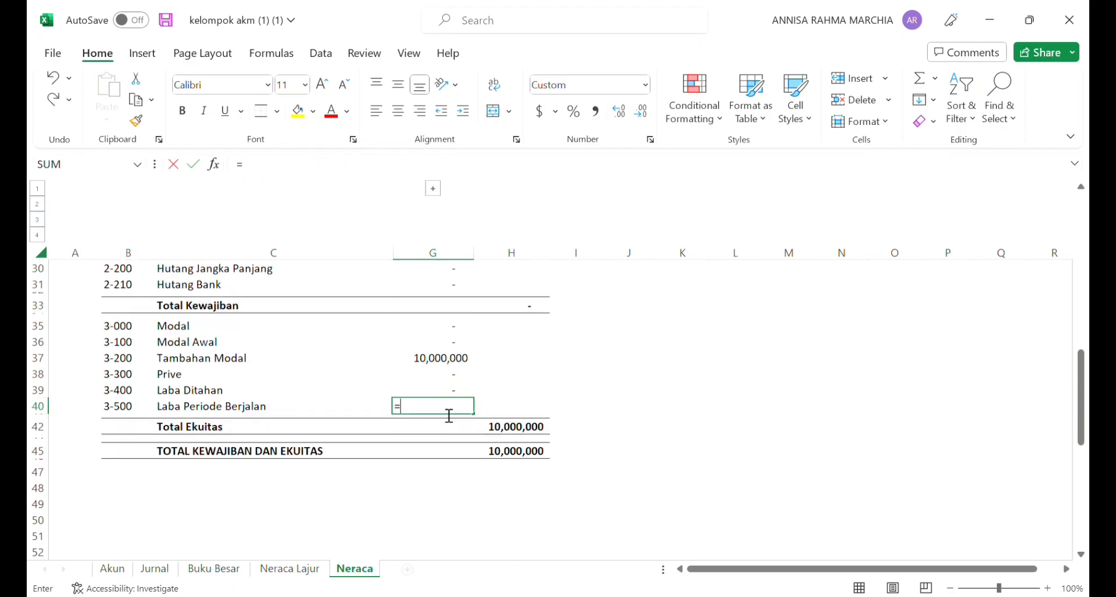
pyautogui.press('BackSpace')
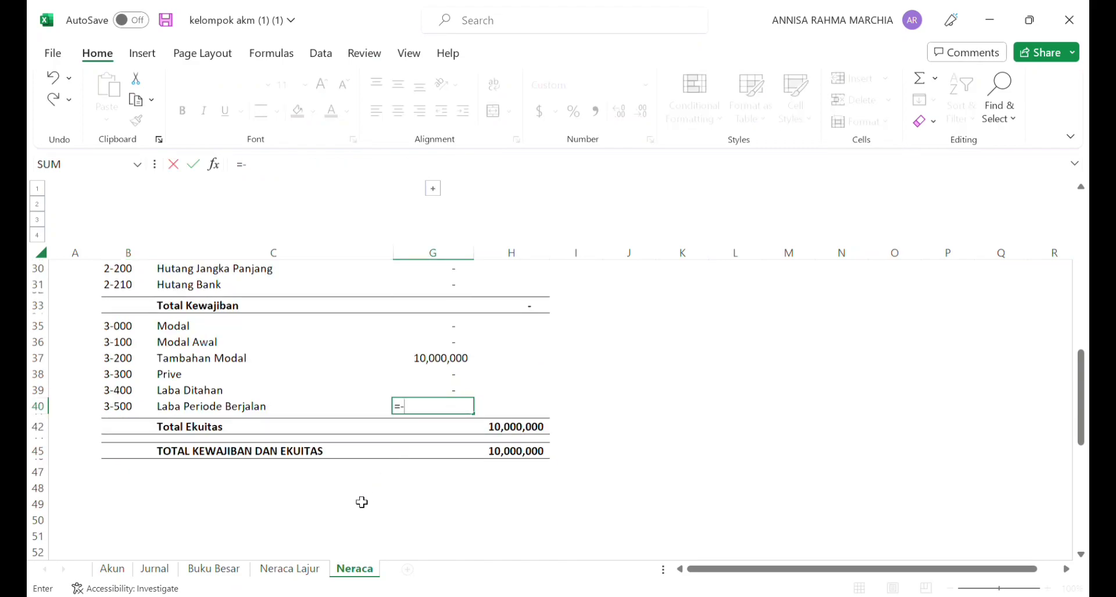
pyautogui.click(290, 568)
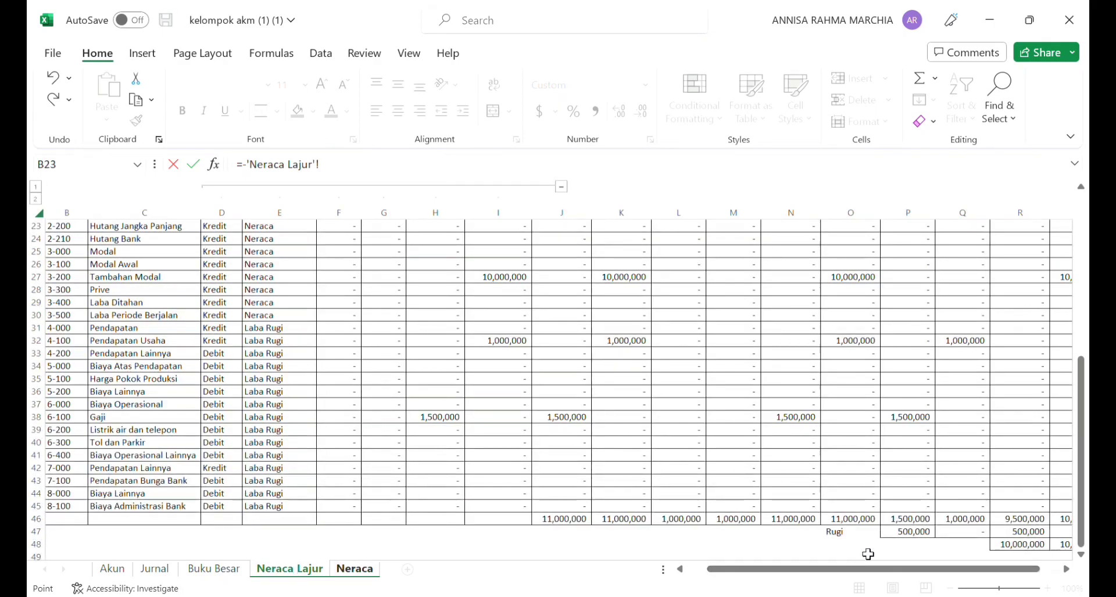
pyautogui.click(924, 535)
pyautogui.click(355, 569)
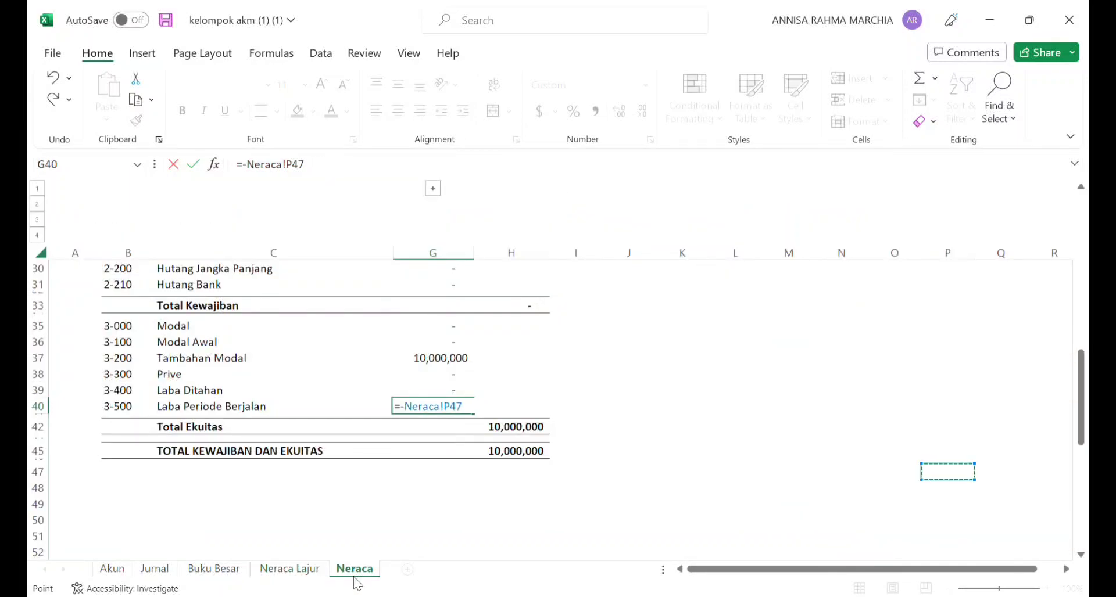
pyautogui.click(254, 173)
pyautogui.write("'Neraca")
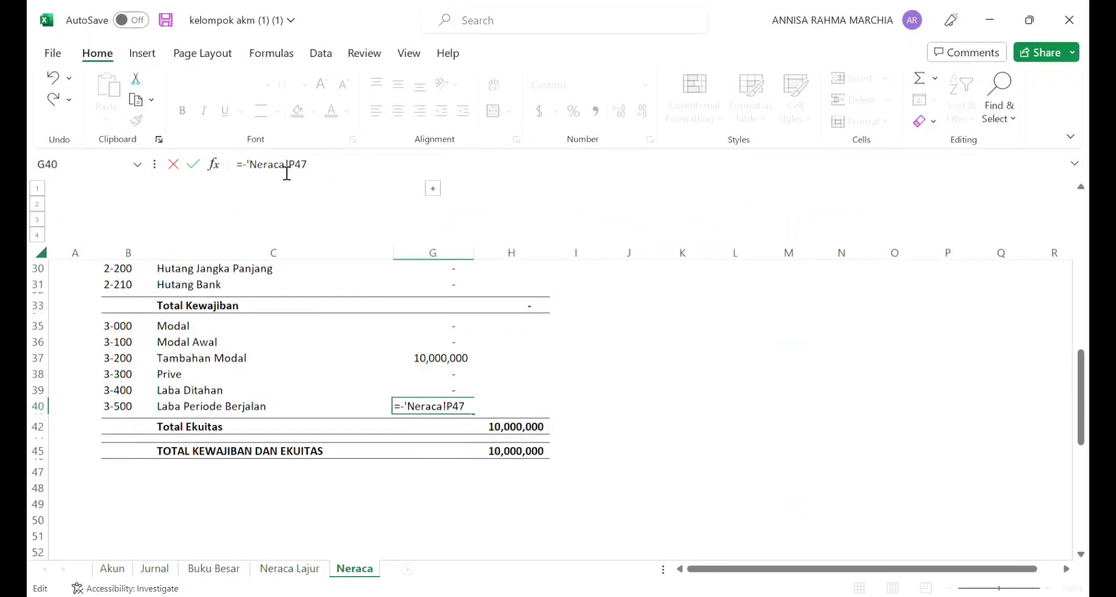
pyautogui.write(" lajur'")
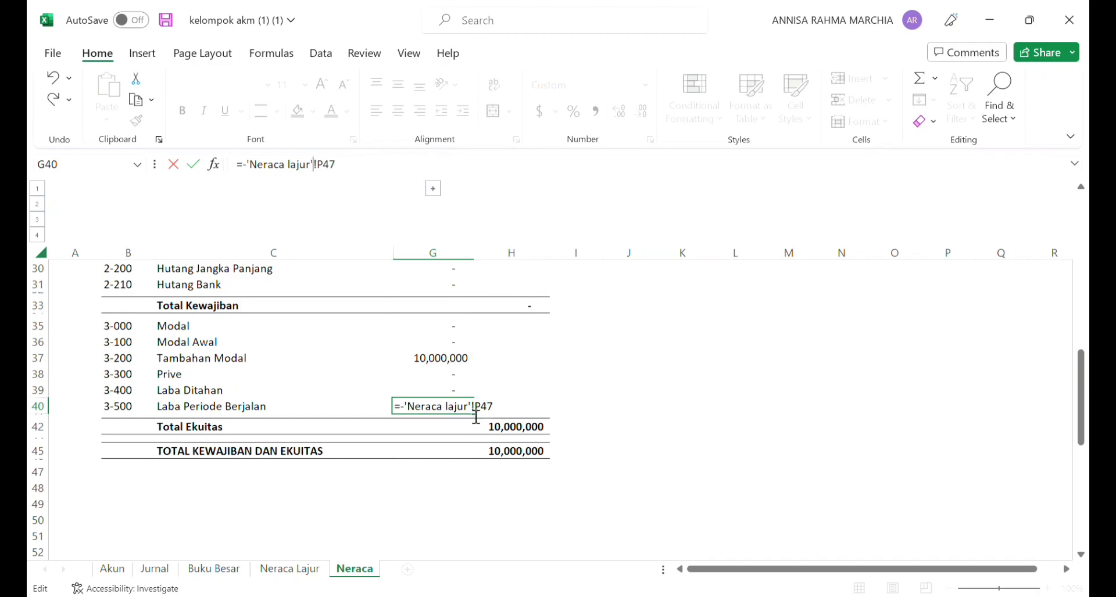
pyautogui.press('Return')
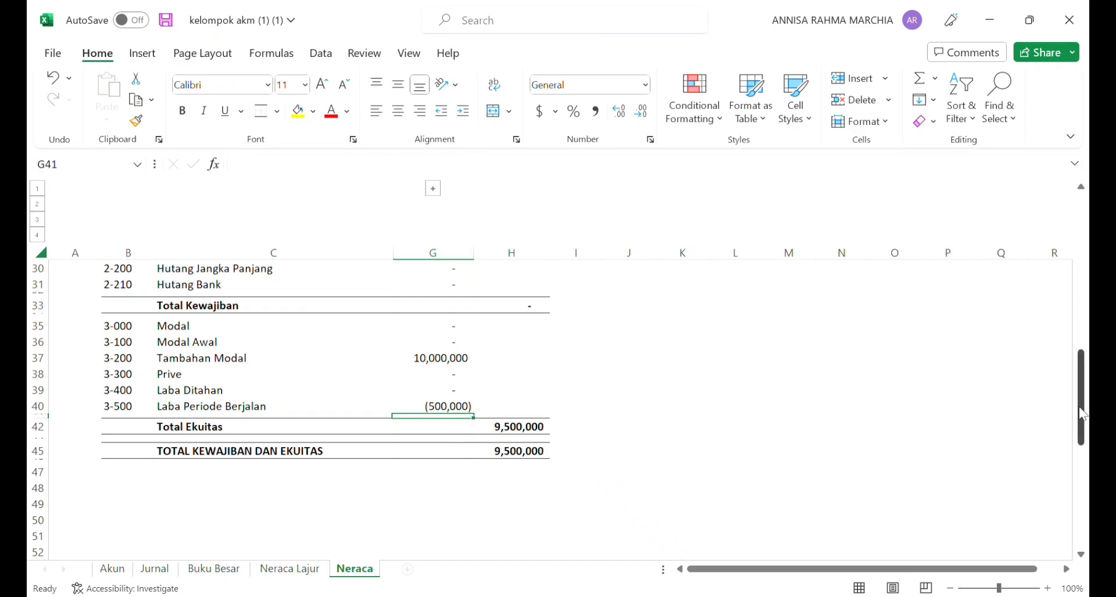
# Step: Merge and center the company title PT. Vijaya Kusuma across B2:H2
pyautogui.moveTo(1082, 413); pyautogui.dragTo(1082, 256)
pyautogui.click(409, 53)
pyautogui.click(109, 284)
pyautogui.moveTo(201, 276); pyautogui.dragTo(543, 285)
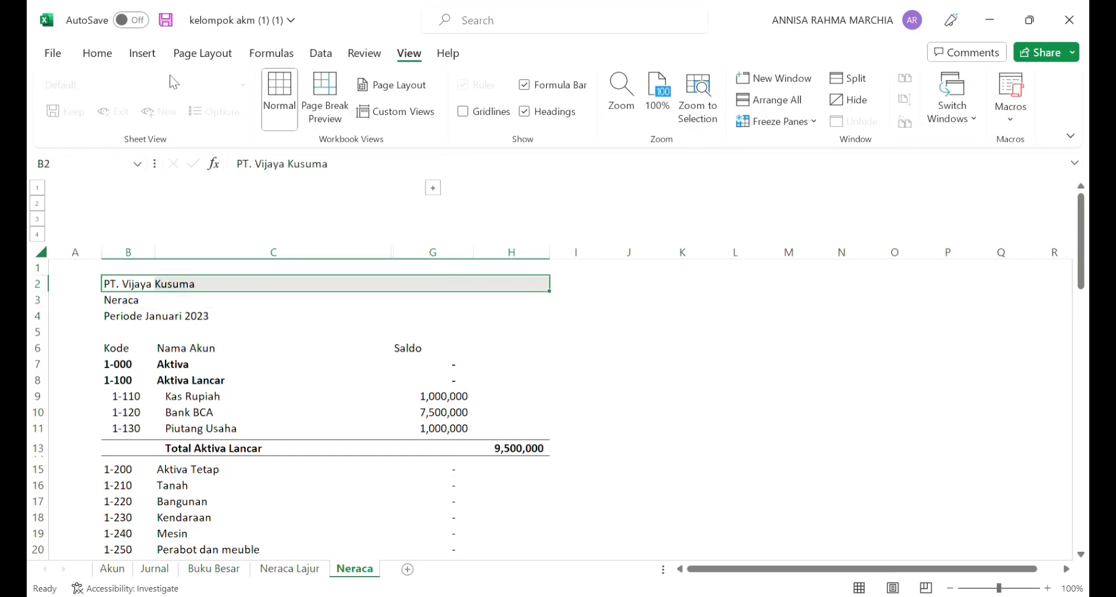
pyautogui.click(142, 53)
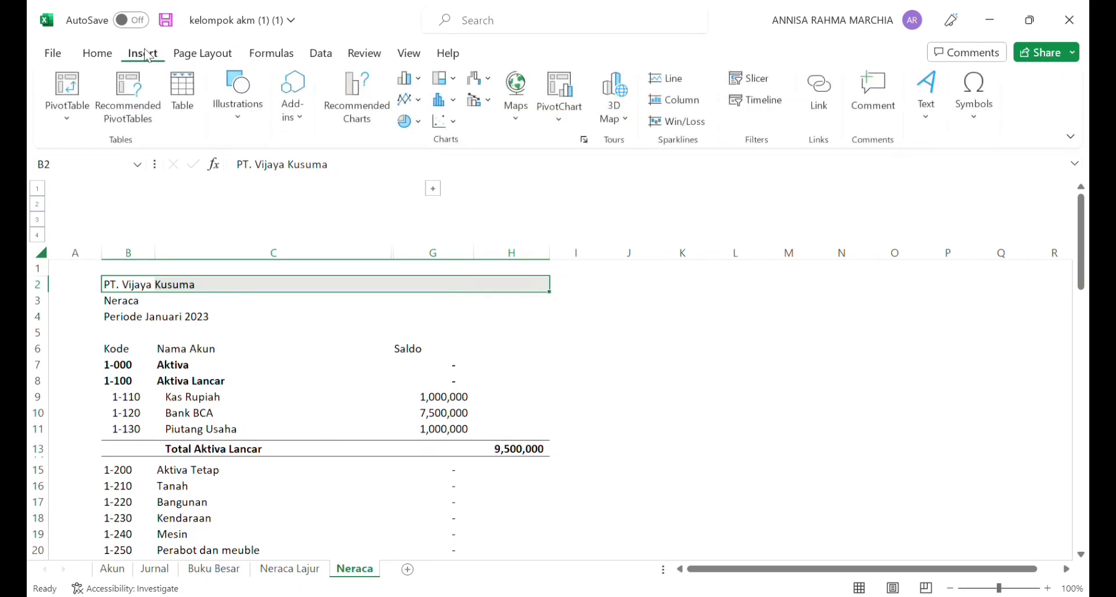
pyautogui.click(89, 55)
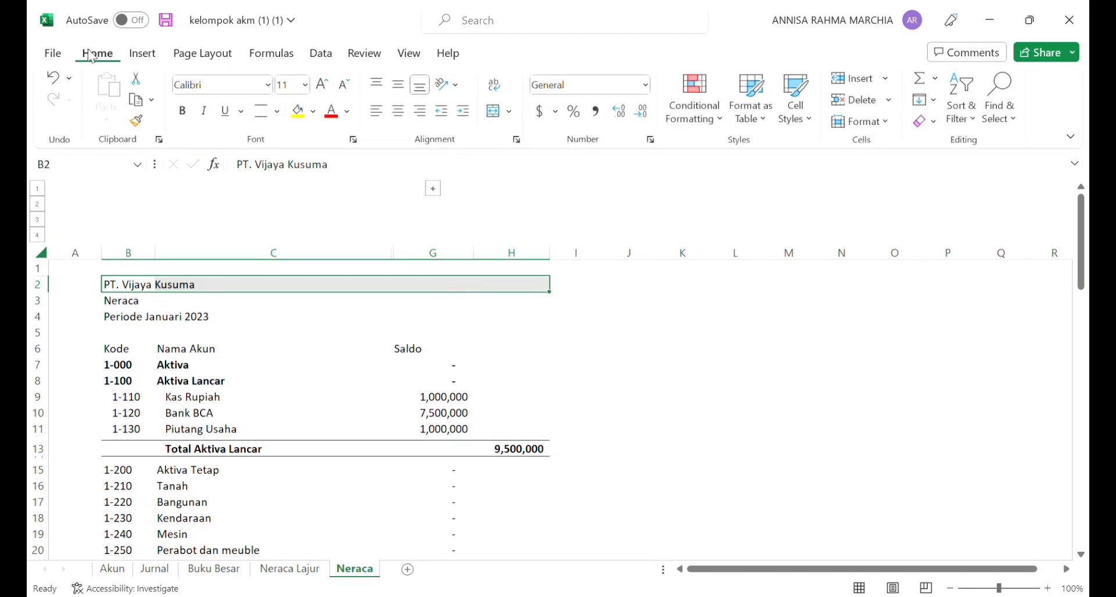
pyautogui.click(492, 111)
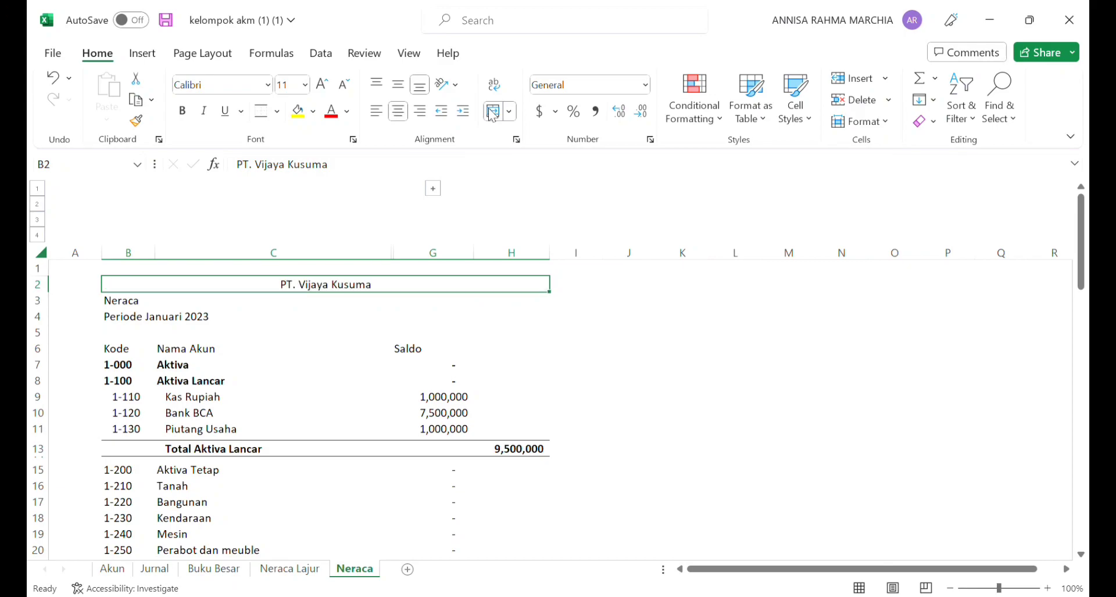
# Step: Merge and center the Neraca heading across B3:H3 and the Periode Januari 2023 line across B4:H4
pyautogui.click(127, 309)
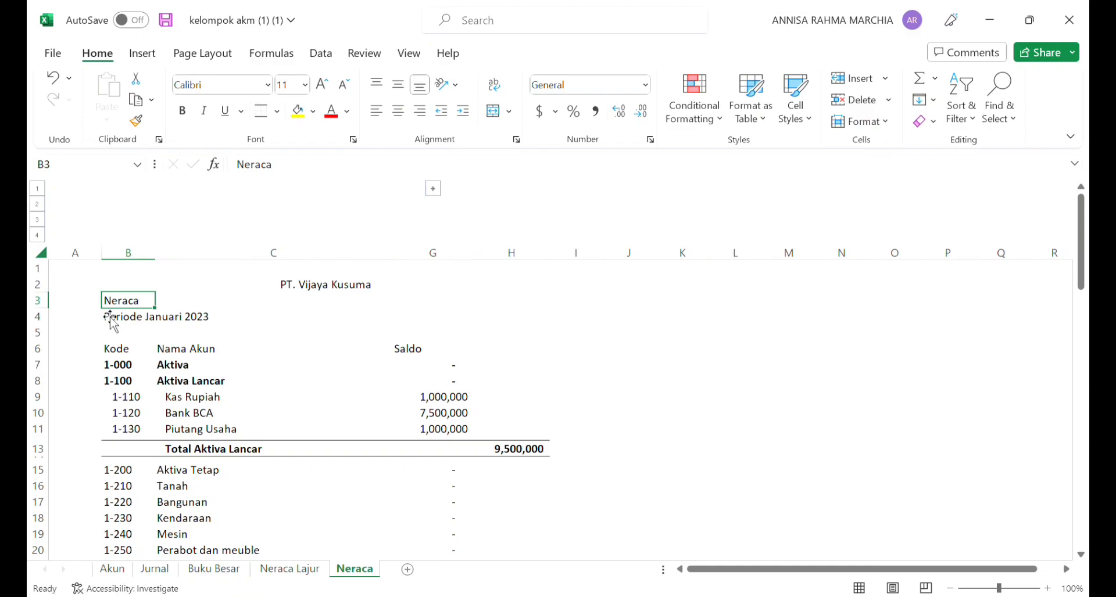
pyautogui.moveTo(129, 306); pyautogui.dragTo(538, 302)
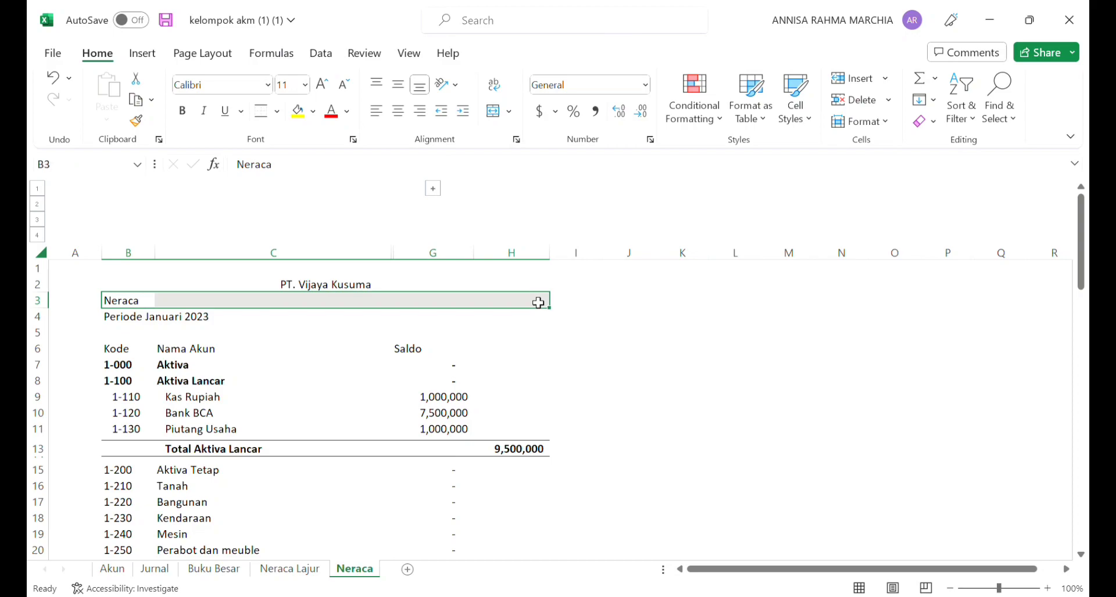
pyautogui.click(495, 114)
pyautogui.click(119, 322)
pyautogui.moveTo(119, 323); pyautogui.dragTo(555, 324)
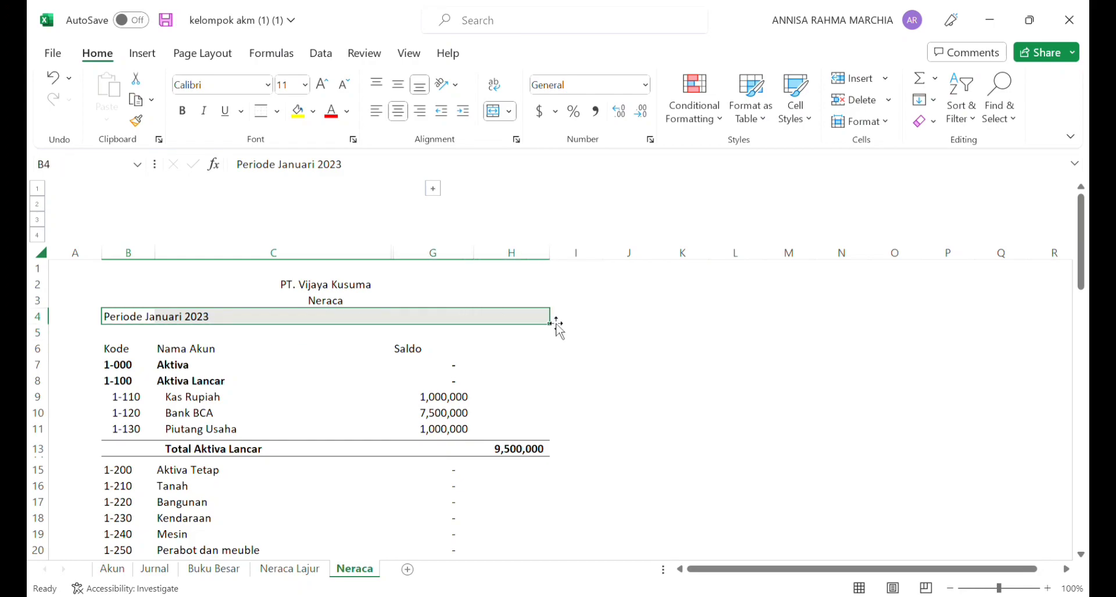
pyautogui.click(496, 115)
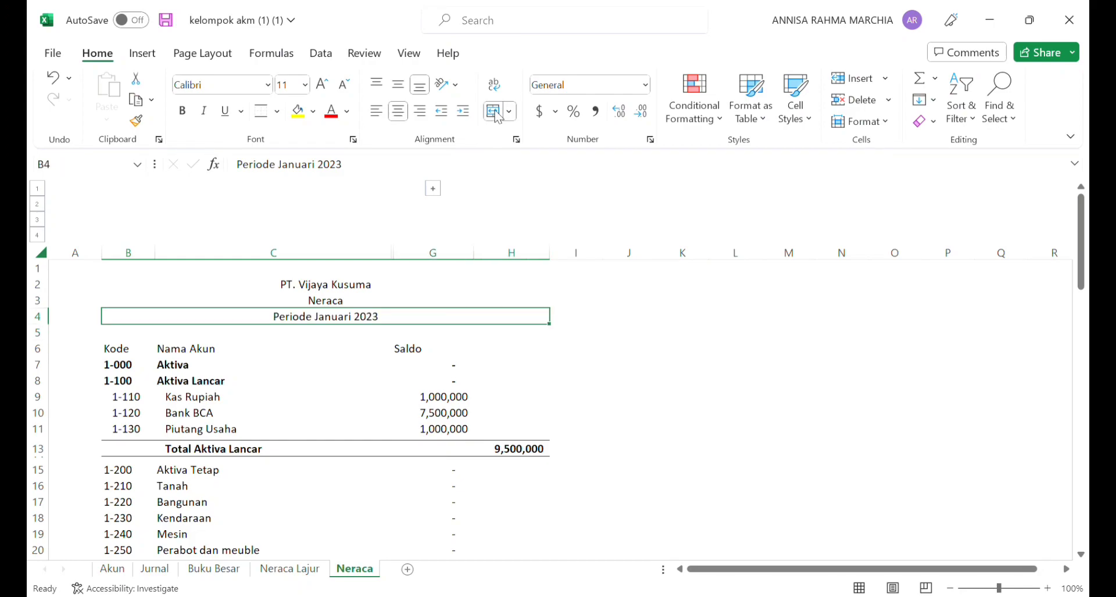
# Step: Shade the three heading rows B2:H4 with a light gray fill
pyautogui.click(123, 289)
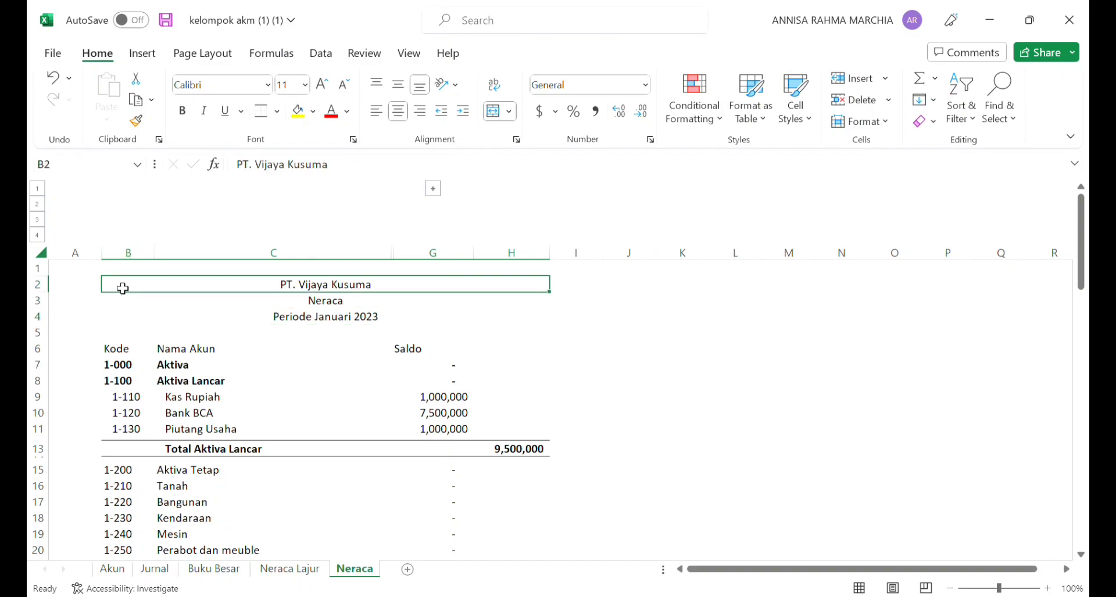
pyautogui.moveTo(123, 289); pyautogui.dragTo(130, 325)
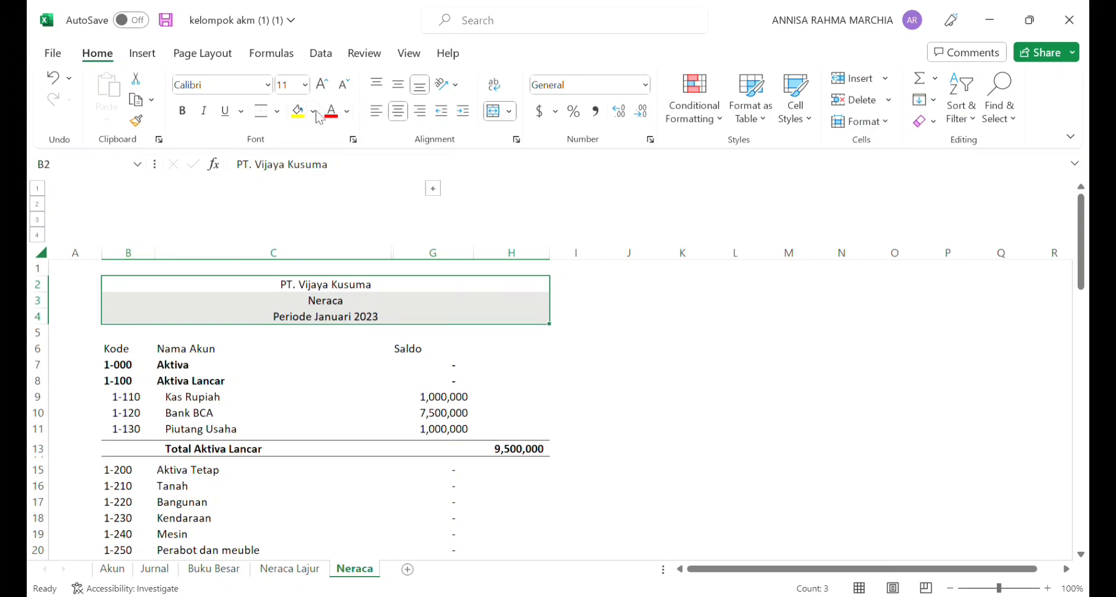
pyautogui.click(329, 185)
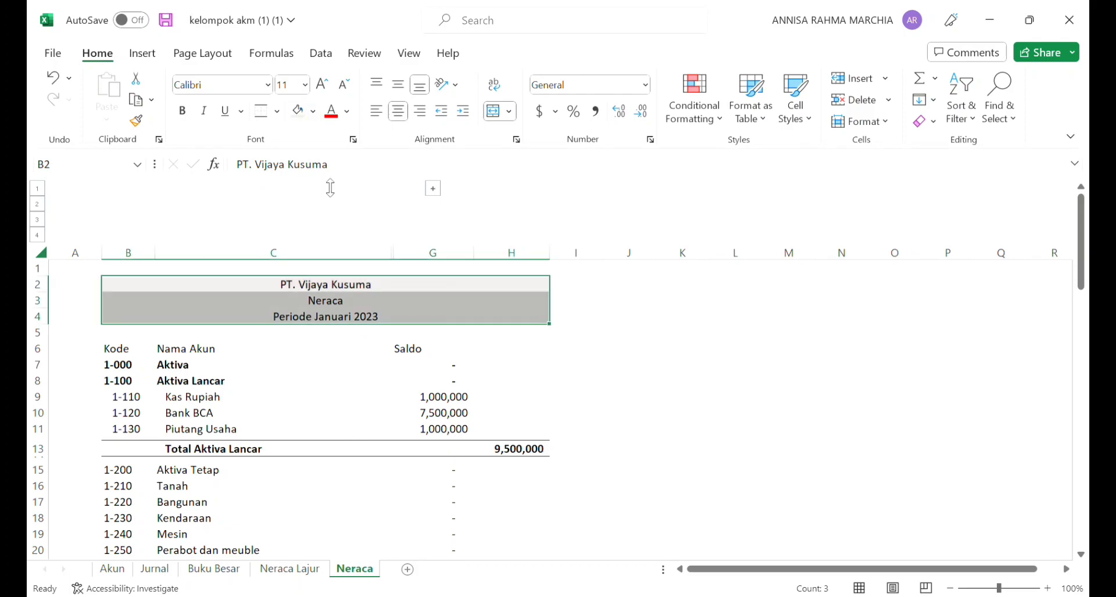
pyautogui.click(599, 346)
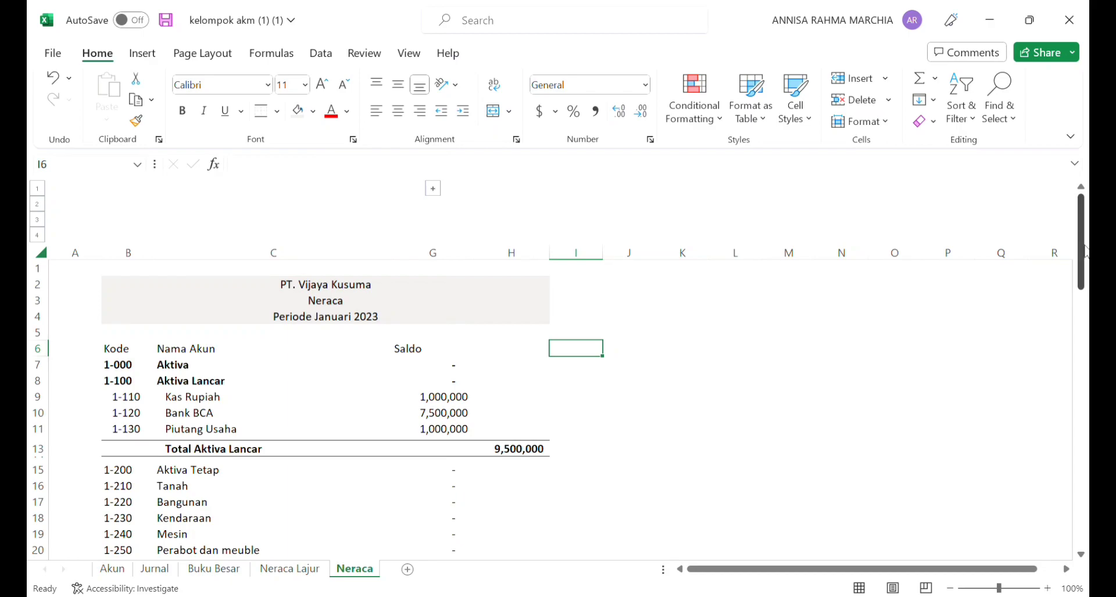
pyautogui.moveTo(1084, 251); pyautogui.dragTo(1088, 229)
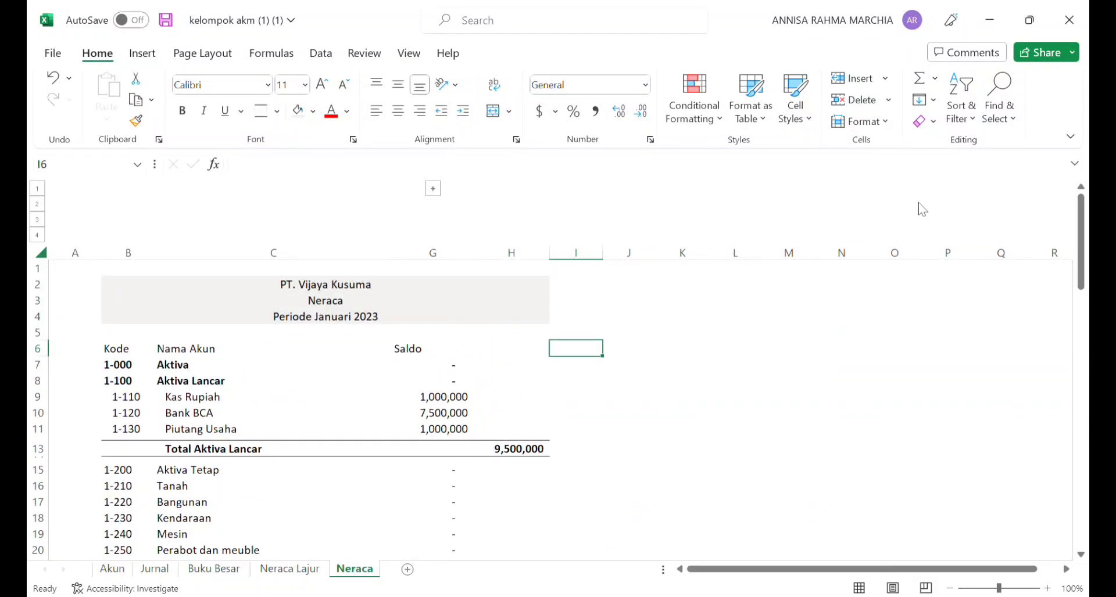
pyautogui.click(622, 165)
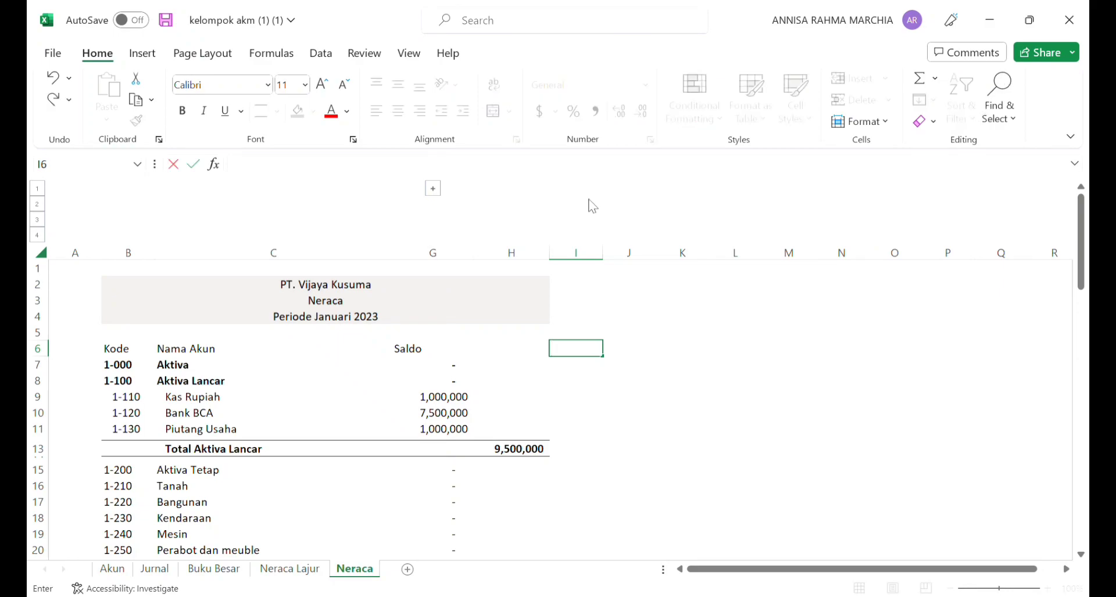
# Step: Add a new sheet and enter the heading lines PT. Vijaya Kusuma, Laba Rugi and Periode : - in B3:B5
pyautogui.click(408, 569)
pyautogui.click(129, 235)
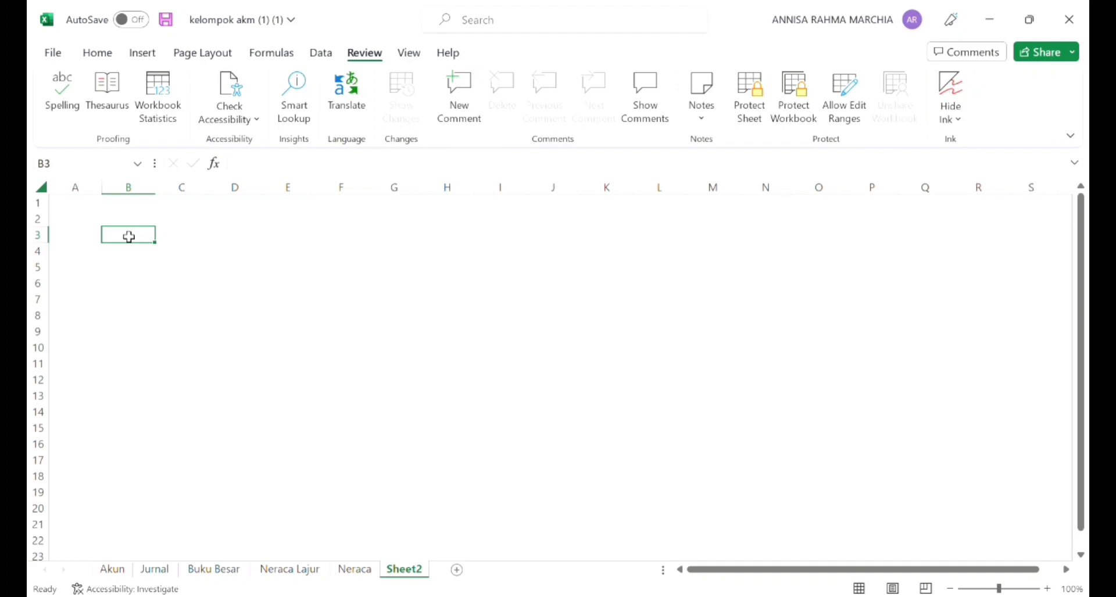
pyautogui.write('PT.')
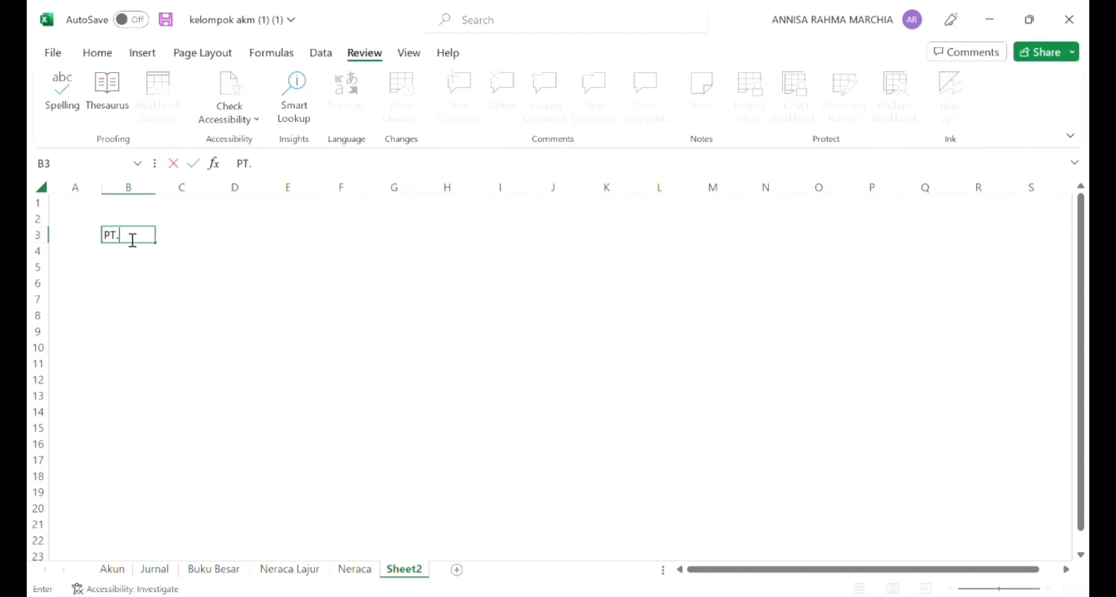
pyautogui.write(' Vijaya Kusuma')
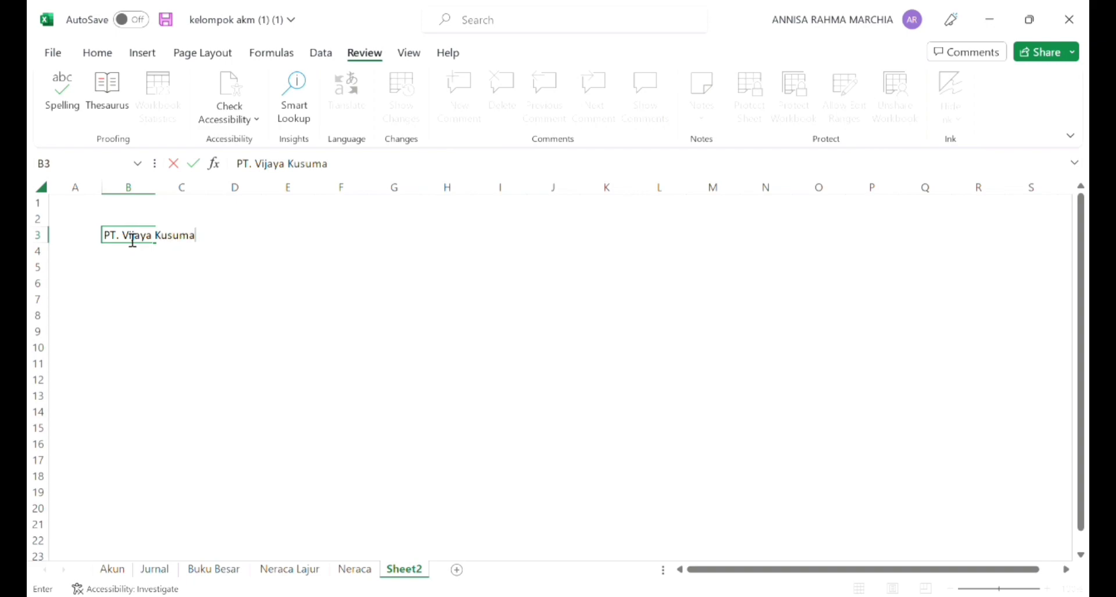
pyautogui.press('Return')
pyautogui.write('La')
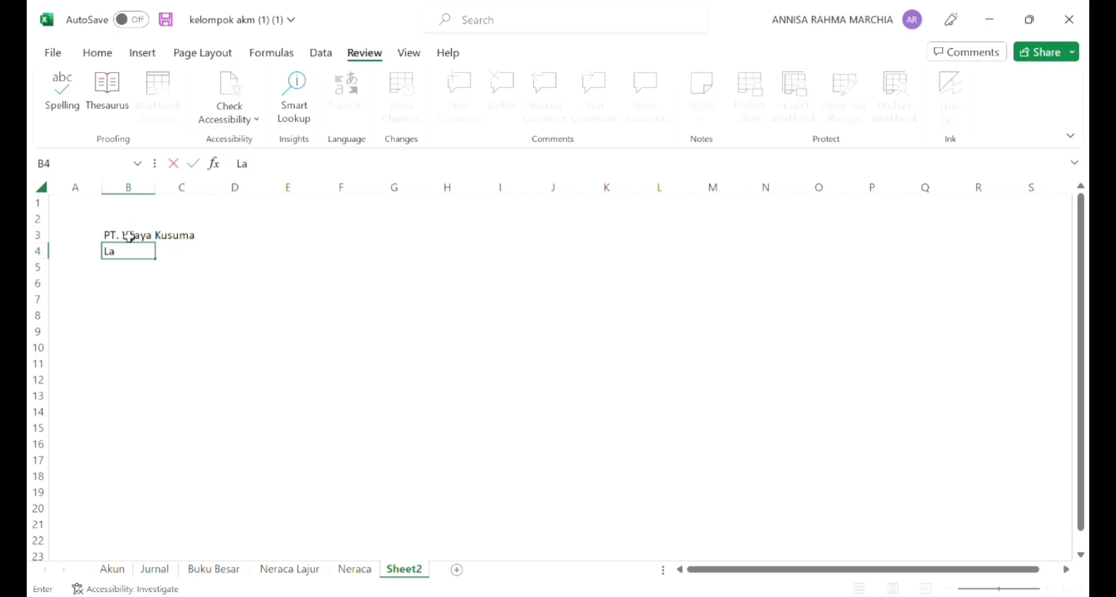
pyautogui.write('ba Rugi')
pyautogui.press('Return')
pyautogui.write('Periode : -')
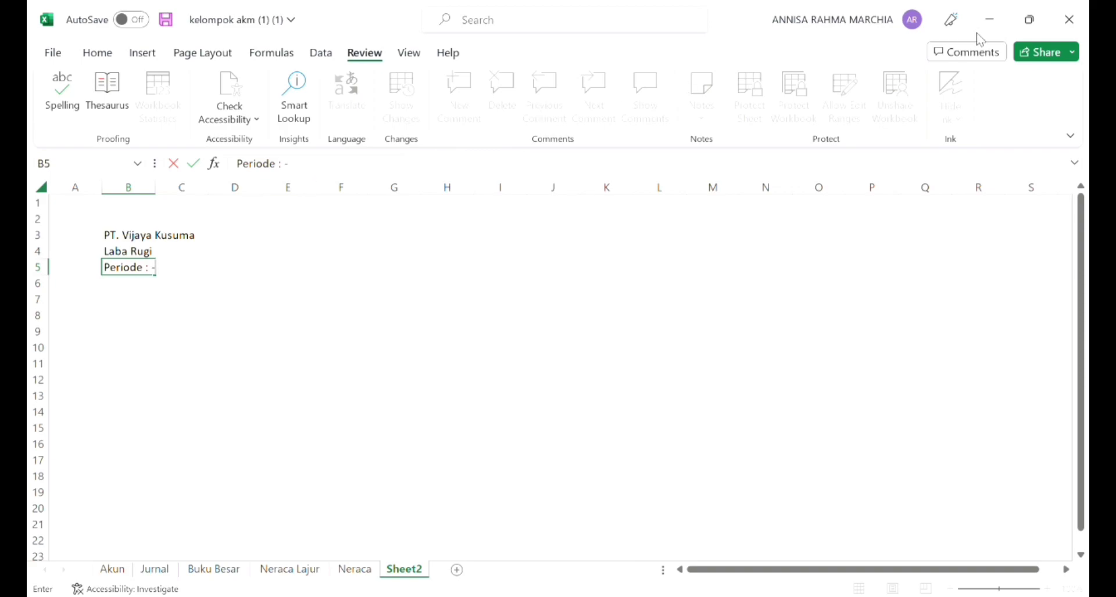
# Step: Enter the column headers Kode, Keterangan and Saldo in B8:D8 and widen columns C and D
pyautogui.click(132, 309)
pyautogui.scroll(-1, 133, 310)
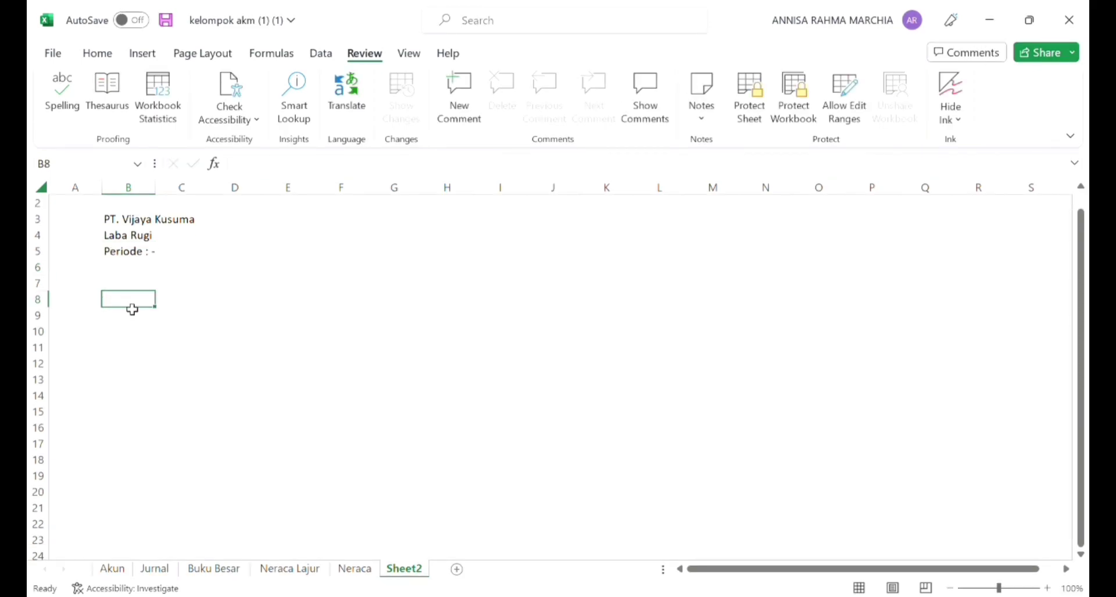
pyautogui.write('Kode')
pyautogui.press('Tab')
pyautogui.write('Keterangan')
pyautogui.press('Tab')
pyautogui.write('Saldo')
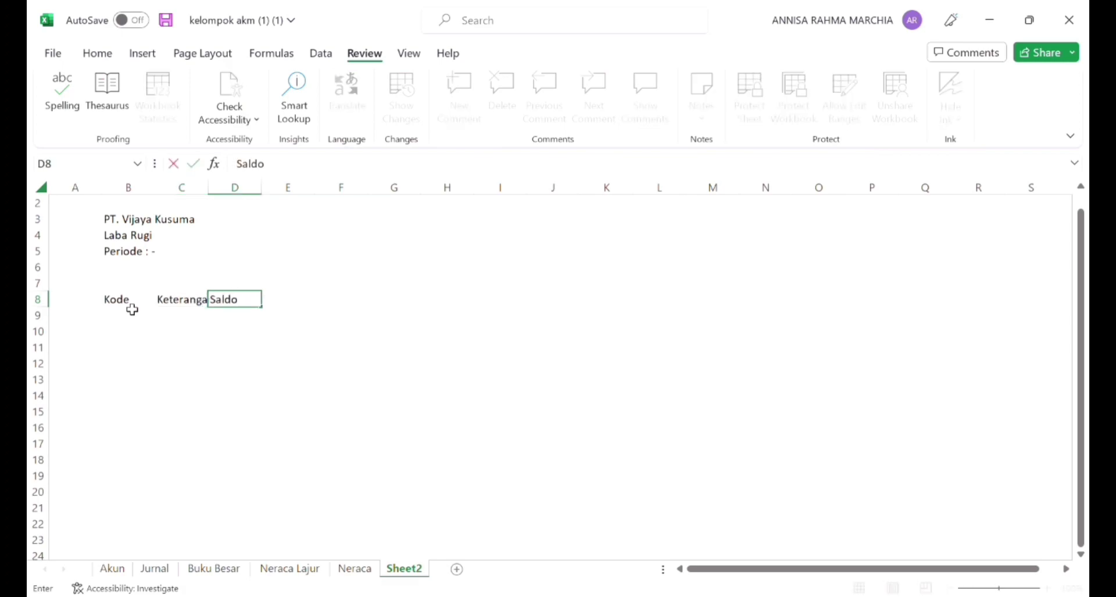
pyautogui.press('Return')
pyautogui.moveTo(208, 187); pyautogui.dragTo(426, 194)
# Step: Fill the Kode column from B9 down with the Laba Rugi account codes using ='Neraca Lajur'!B31:B45
pyautogui.click(140, 322)
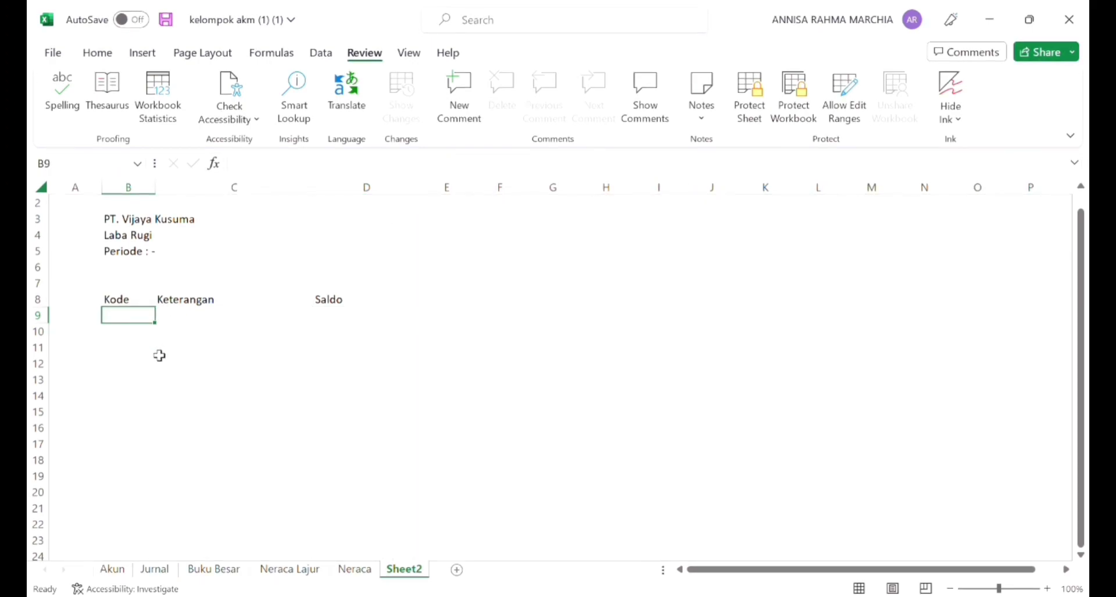
pyautogui.write('=')
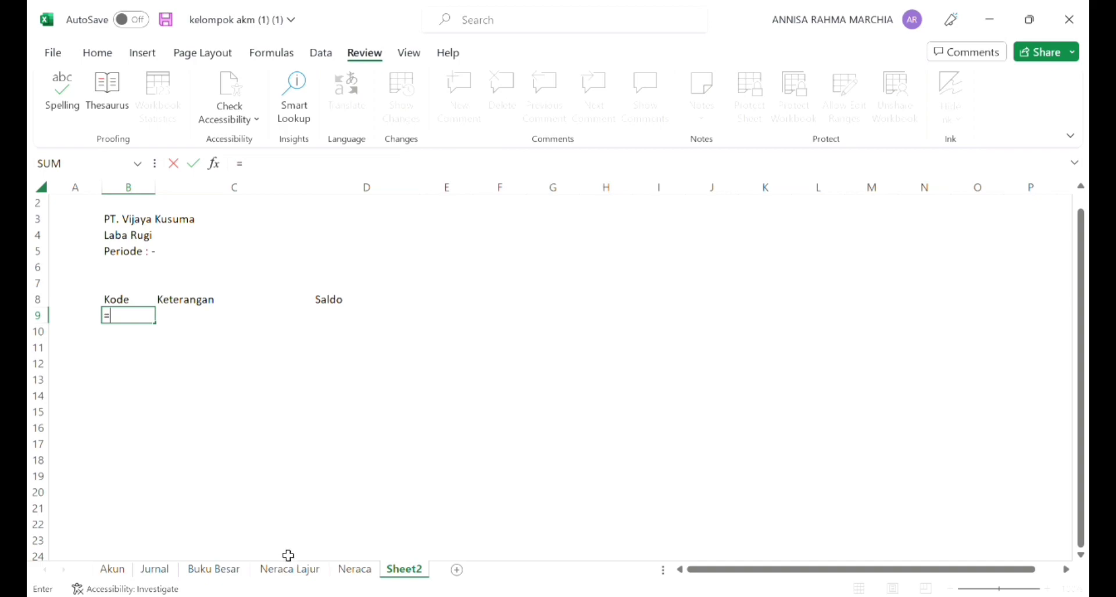
pyautogui.click(293, 572)
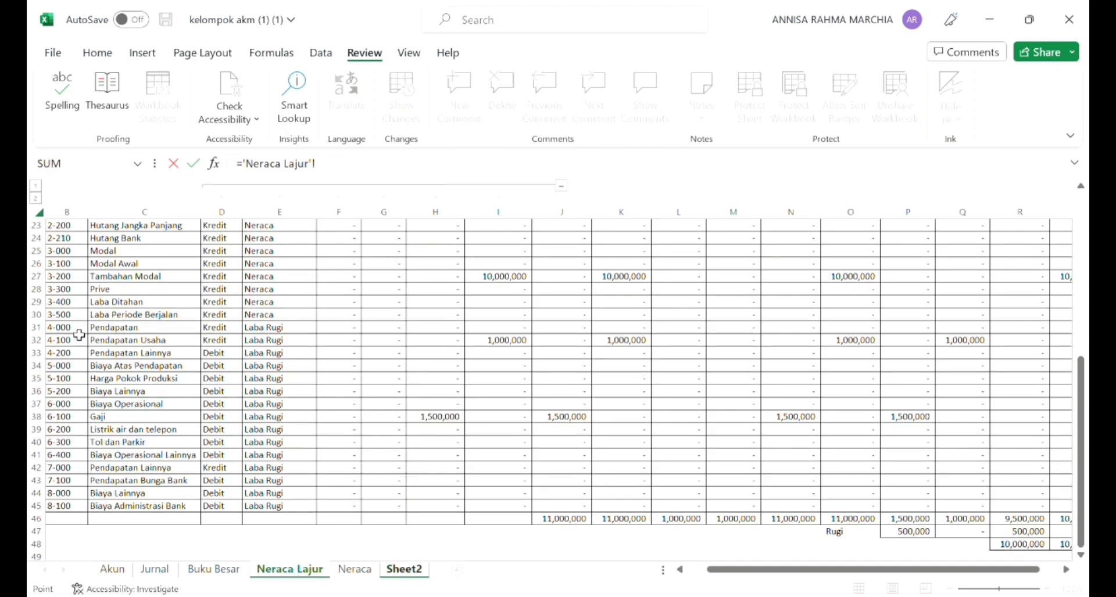
pyautogui.moveTo(60, 330); pyautogui.dragTo(71, 515)
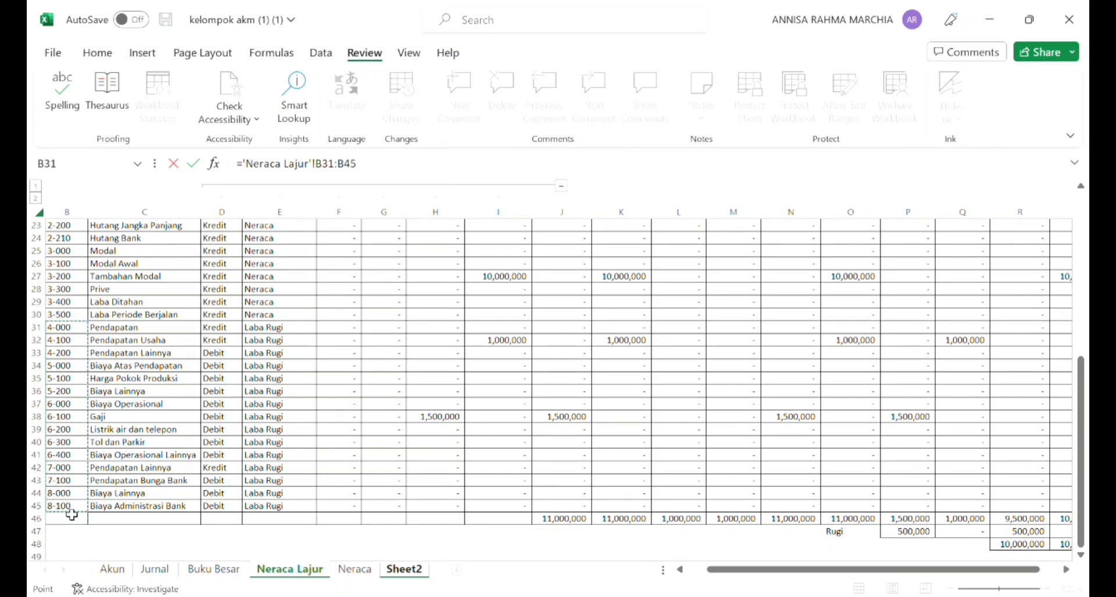
pyautogui.press('Return')
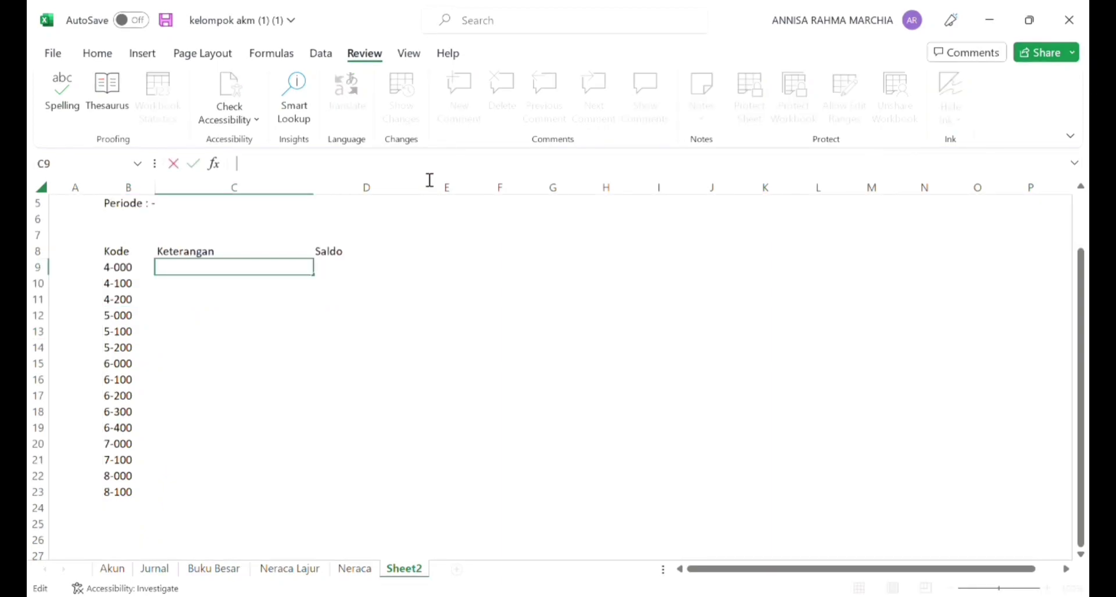
# Step: Begin the Keterangan lookup in C9 as =VLOOKUP(B9,Akun!B4:G43, using the account table on the Akun sheet
pyautogui.write('=VLOOKUP')
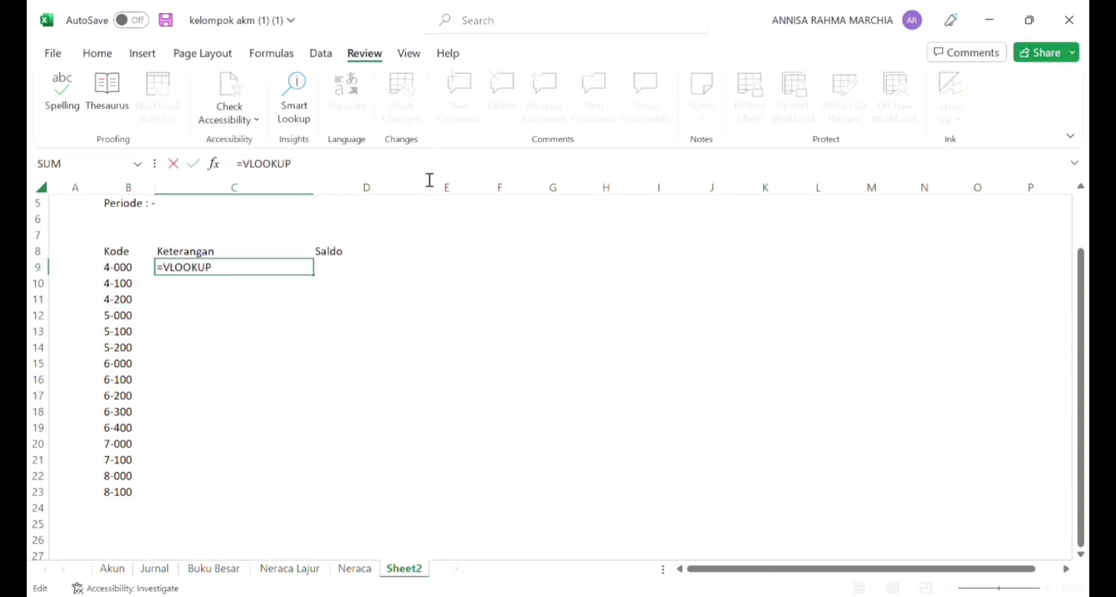
pyautogui.write('(')
pyautogui.click(128, 271)
pyautogui.write(',')
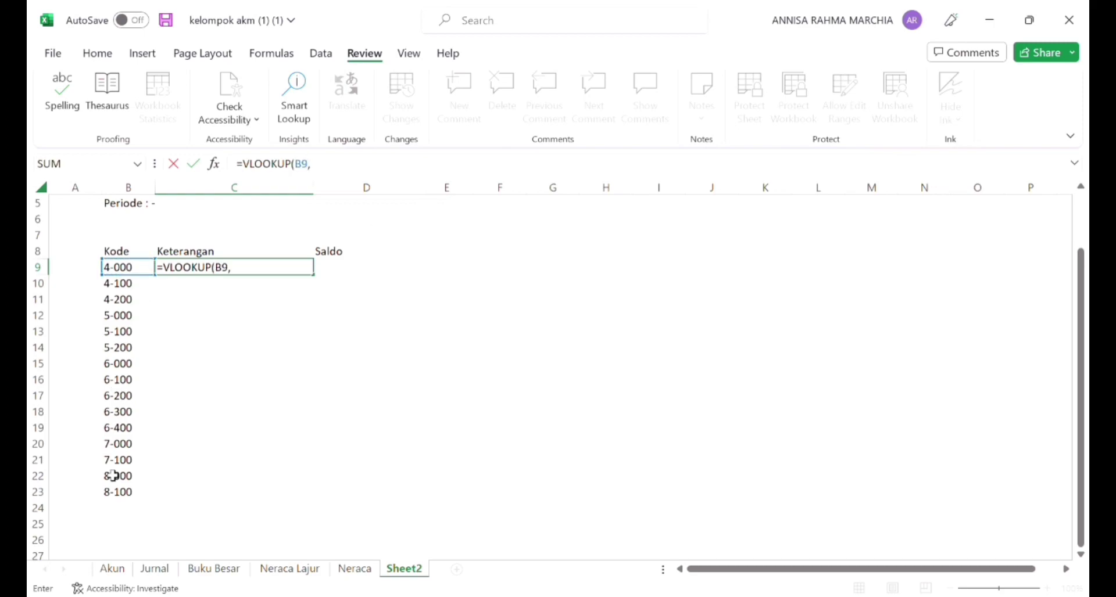
pyautogui.click(112, 569)
pyautogui.moveTo(1080, 390); pyautogui.dragTo(1084, 236)
pyautogui.moveTo(110, 240); pyautogui.dragTo(472, 523)
pyautogui.press('Return')
pyautogui.click(534, 385)
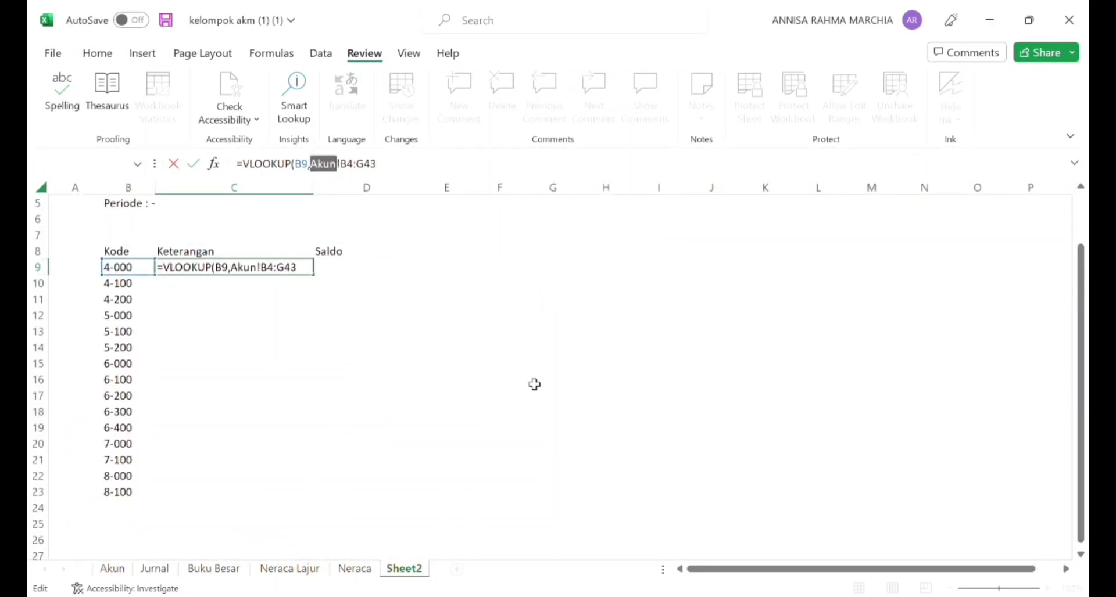
# Step: Make the lookup range absolute as Akun!$B$4:$G$43 and complete the C9 formula with column 2 and match type 0
pyautogui.click(349, 171)
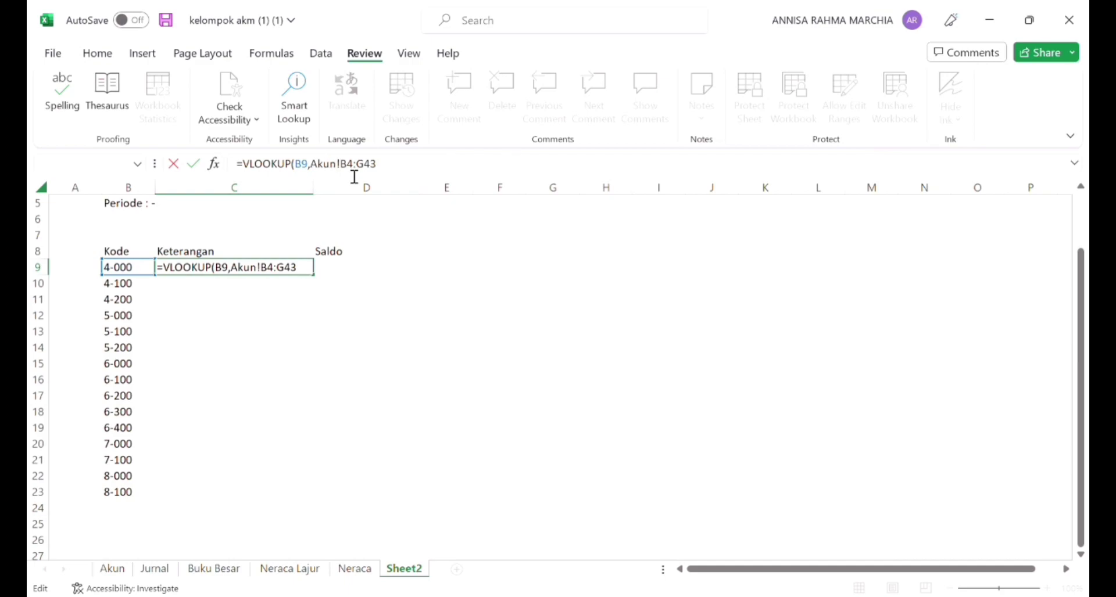
pyautogui.press('F4')
pyautogui.click(382, 171)
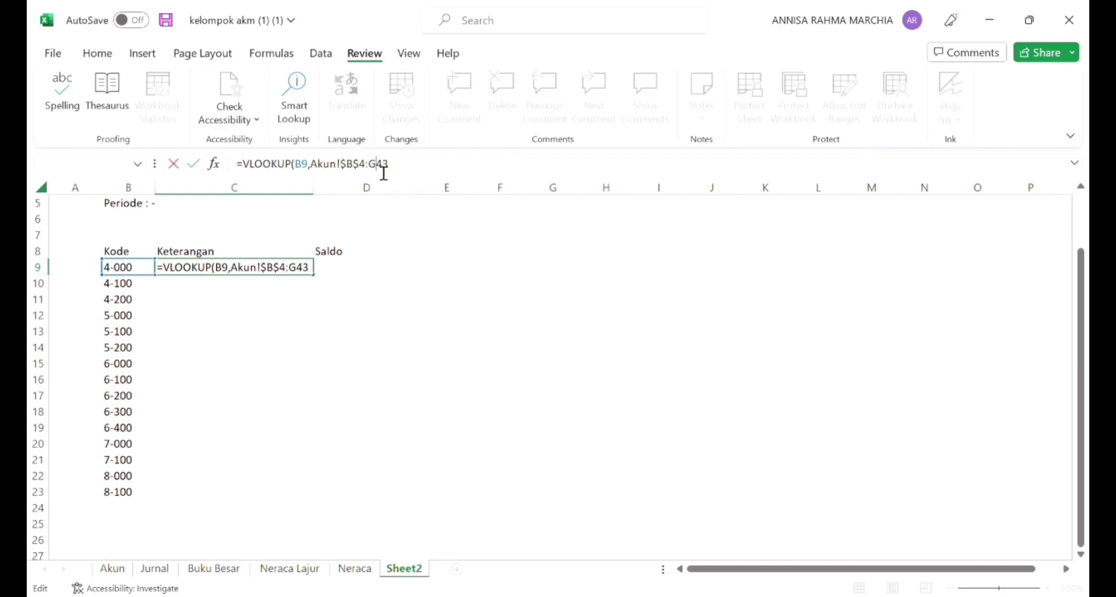
pyautogui.press('F4')
pyautogui.click(425, 173)
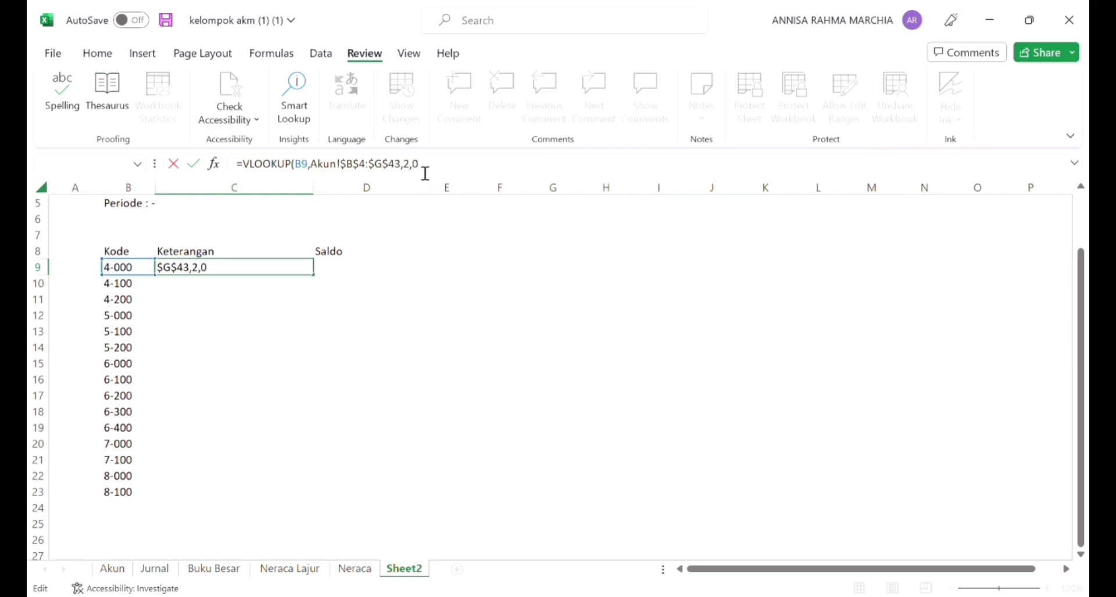
pyautogui.press('Return')
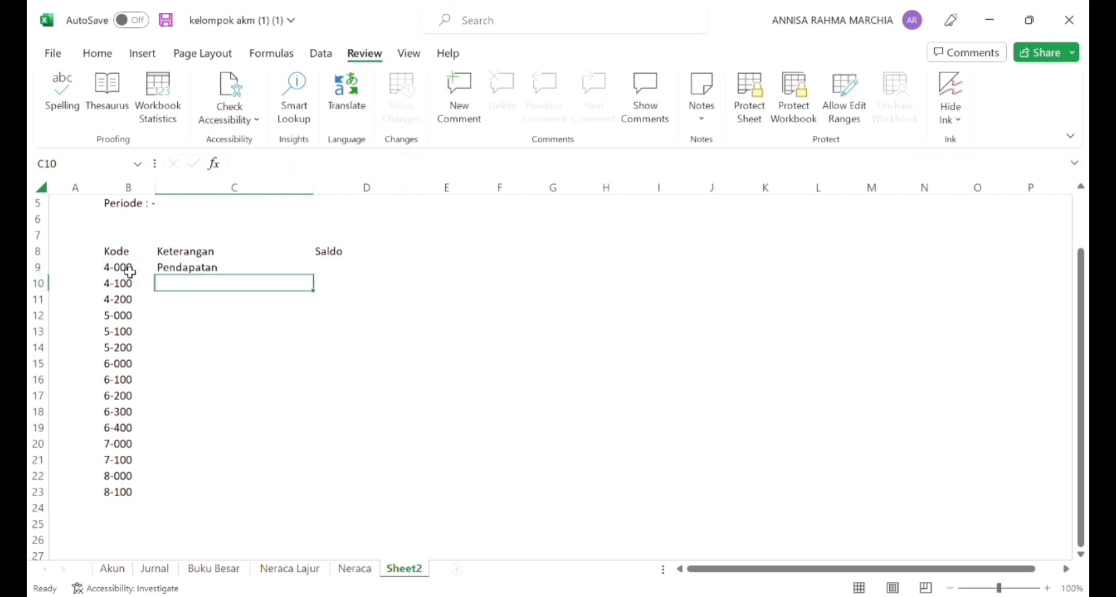
# Step: Insert three columns before Saldo and narrow the new columns D, E and F
pyautogui.click(248, 269)
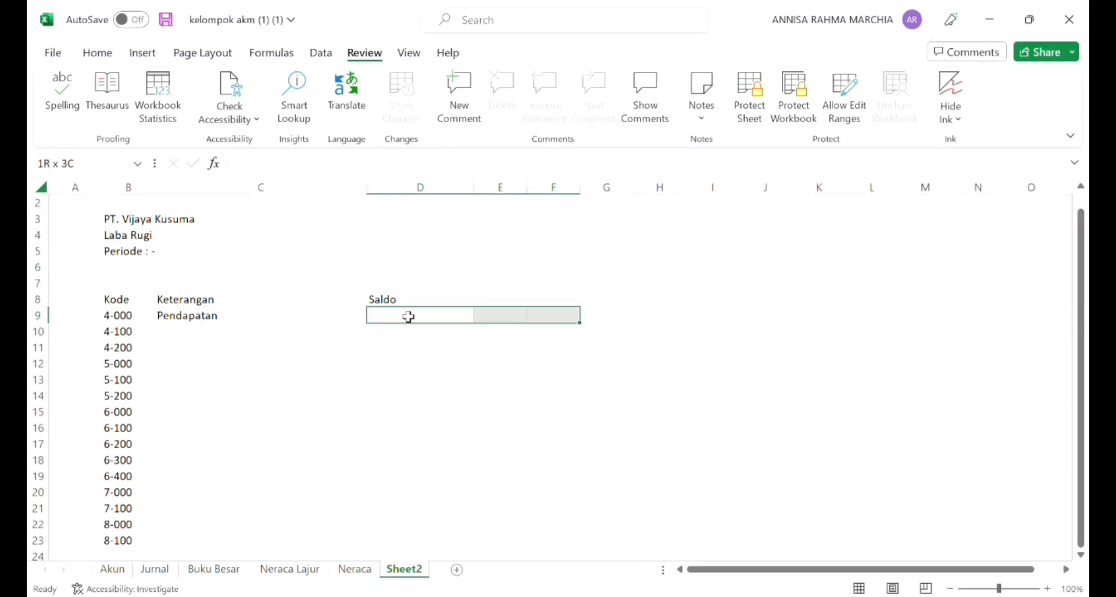
pyautogui.moveTo(408, 316); pyautogui.dragTo(531, 324)
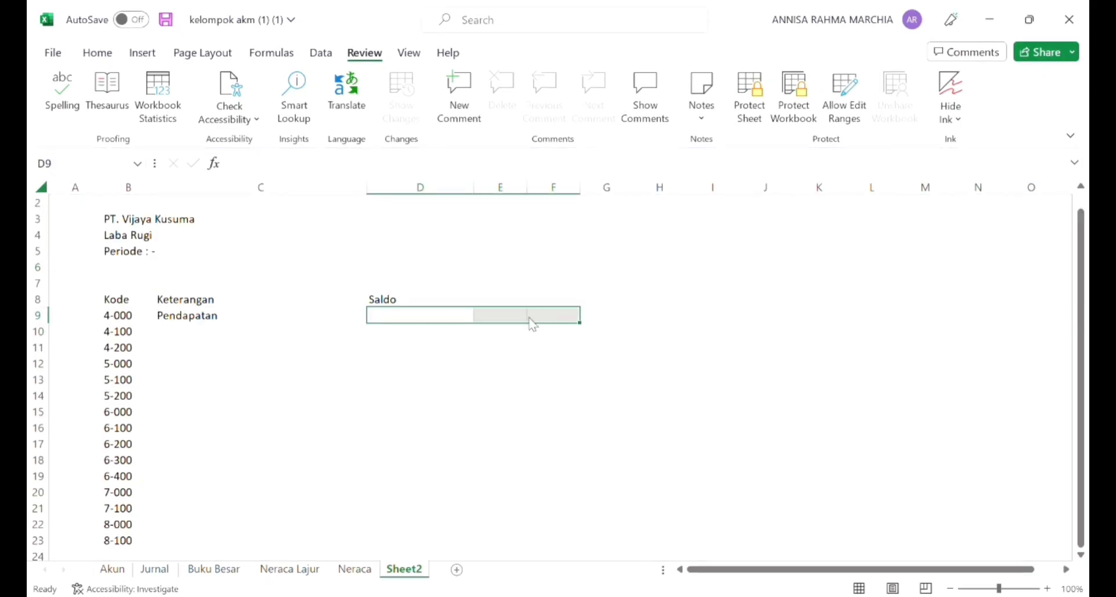
pyautogui.click(584, 288)
pyautogui.click(566, 342)
pyautogui.click(563, 365)
pyautogui.moveTo(579, 187); pyautogui.dragTo(470, 200)
pyautogui.moveTo(684, 188); pyautogui.dragTo(605, 208)
pyautogui.moveTo(820, 192); pyautogui.dragTo(697, 209)
# Step: Enter the headers Saldo Normal, Debit and Kredit in D8:F8
pyautogui.click(448, 302)
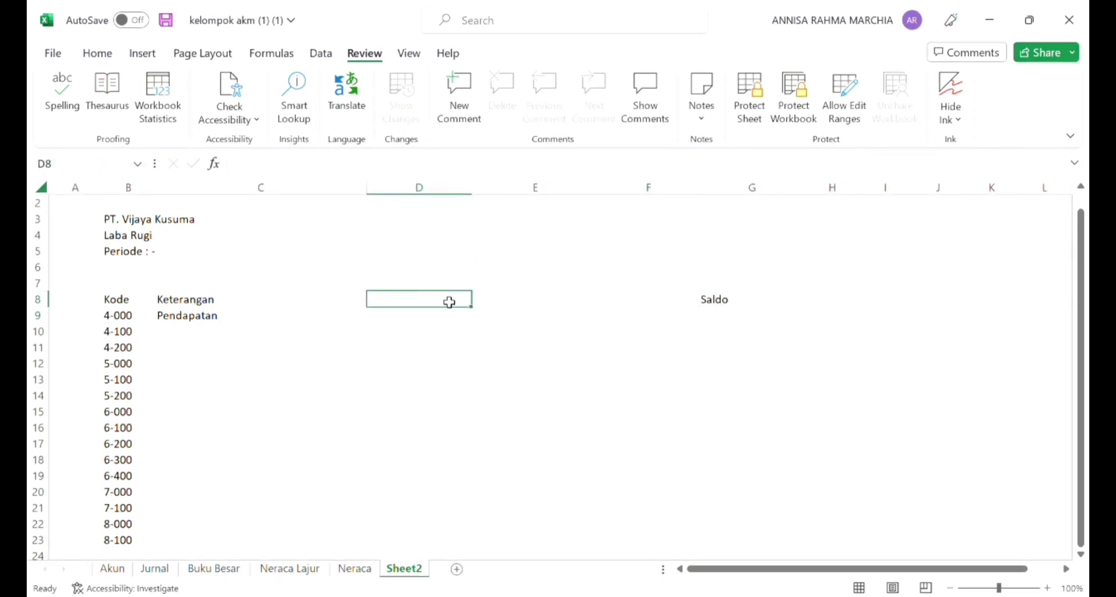
pyautogui.write('saldo Normal')
pyautogui.press('Tab')
pyautogui.write('Debit')
pyautogui.press('Tab')
pyautogui.write('Kredit')
pyautogui.press('Return')
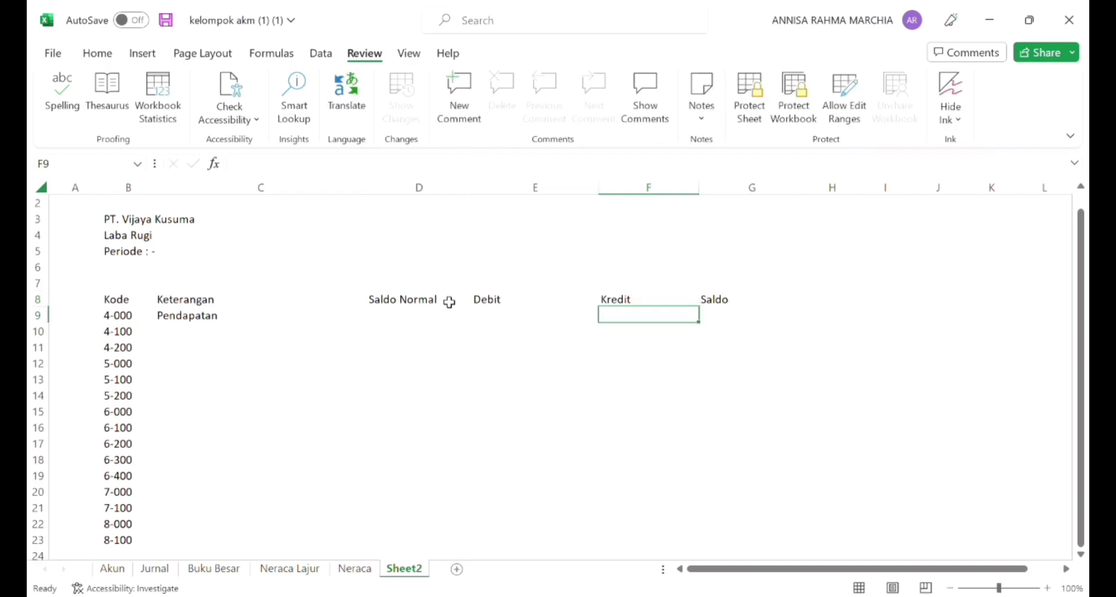
# Step: Fill the Keterangan lookup formula from C9 down to C23
pyautogui.click(360, 318)
pyautogui.moveTo(372, 327); pyautogui.dragTo(366, 472)
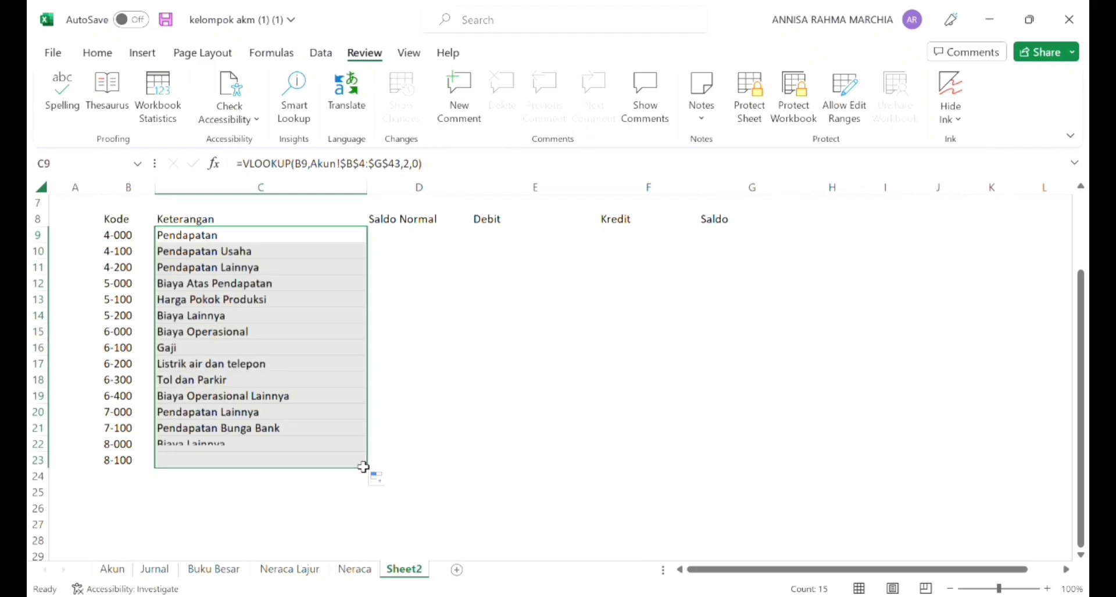
# Step: Enter =VLOOKUP(B9,neracalajur,3,0) in D9 for Saldo Normal and fill it down to D23
pyautogui.click(401, 241)
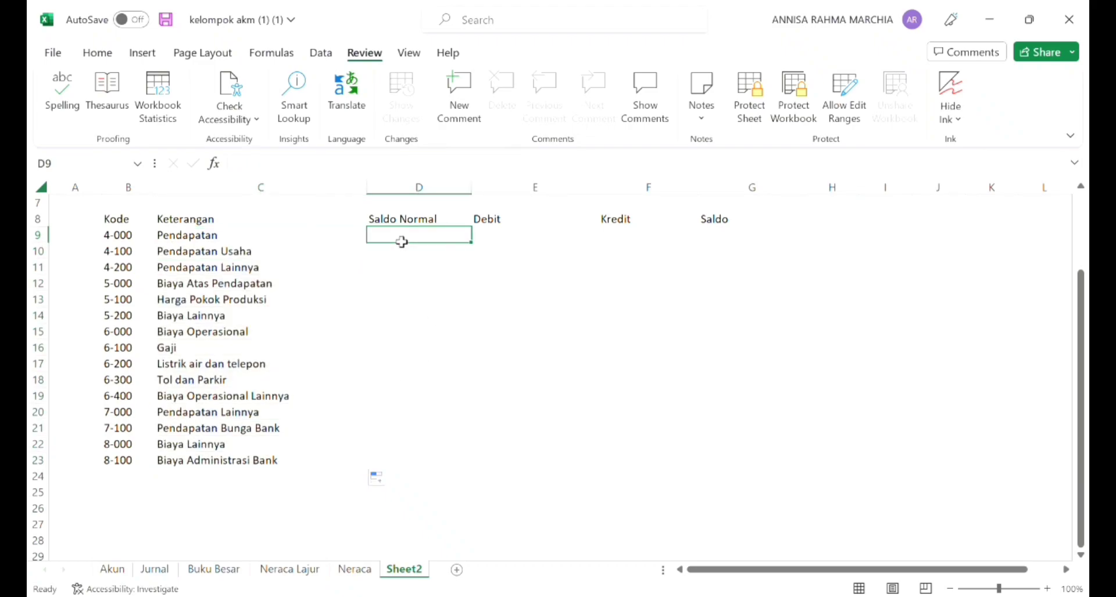
pyautogui.write('=VLOOKUP(')
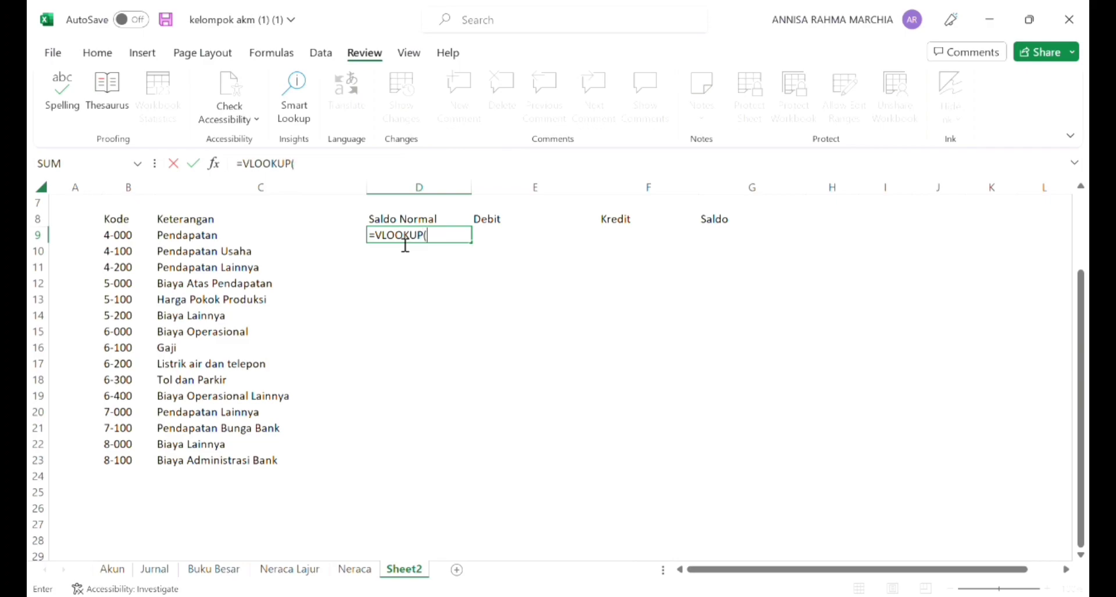
pyautogui.click(209, 241)
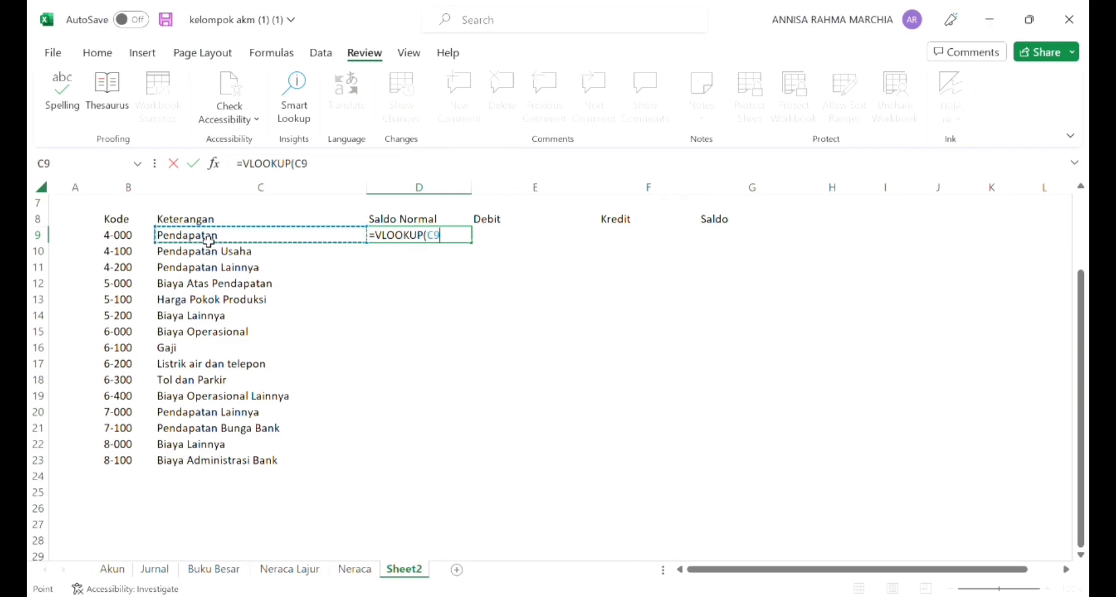
pyautogui.click(143, 242)
pyautogui.write(',neracalajur,3,0')
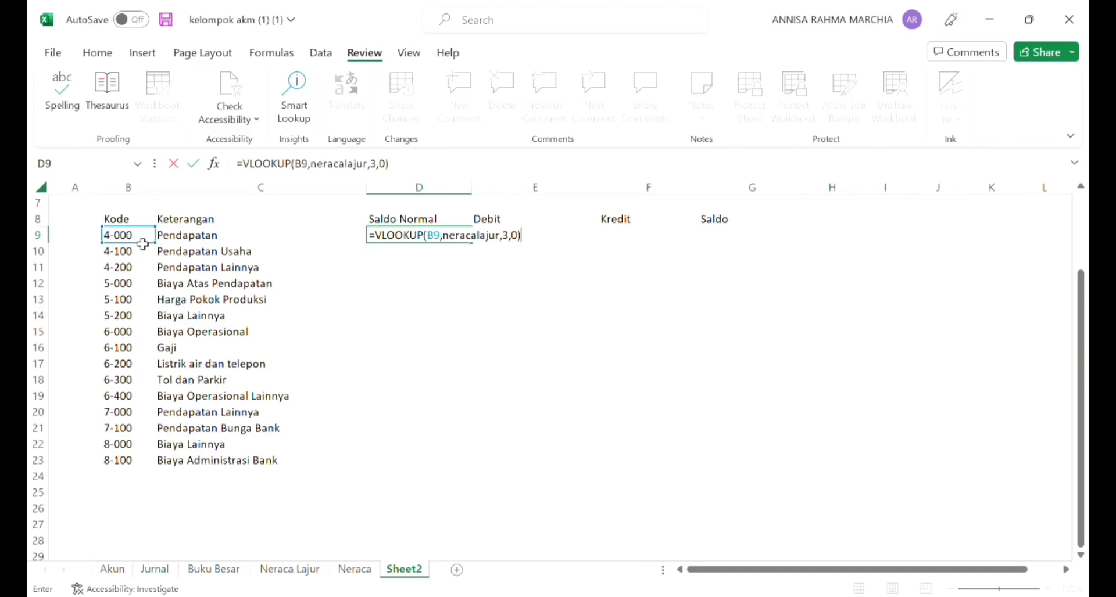
pyautogui.press('Return')
pyautogui.click(453, 240)
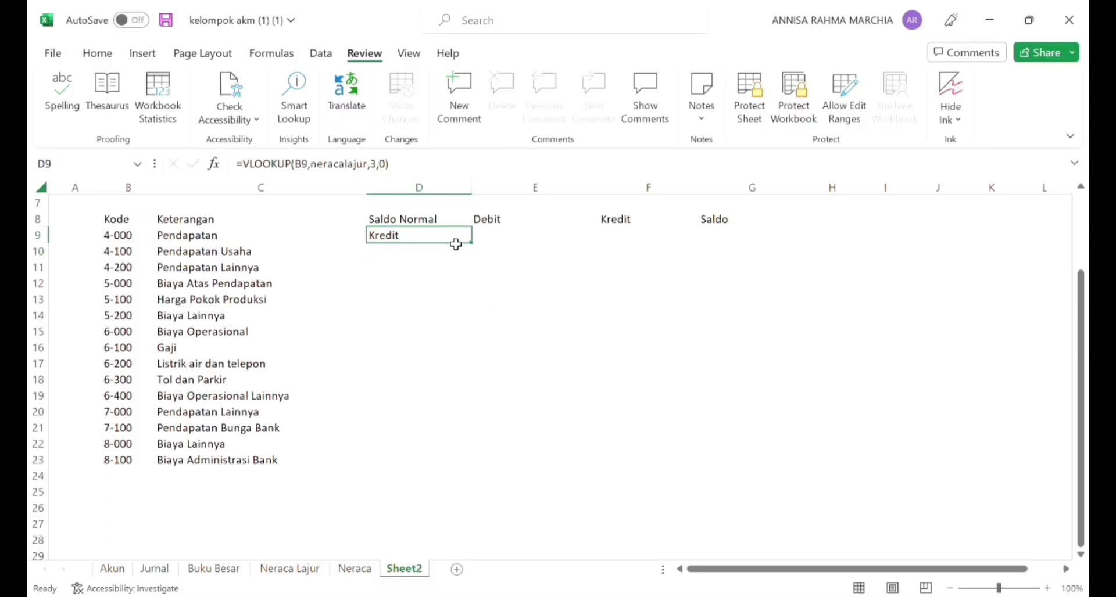
pyautogui.moveTo(472, 243); pyautogui.dragTo(467, 469)
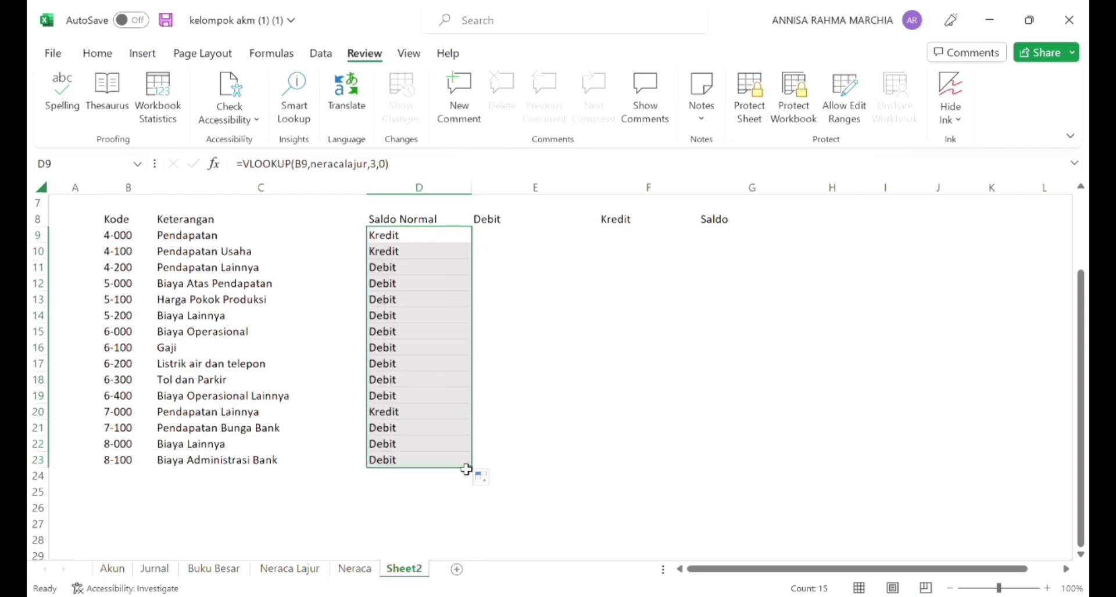
# Step: Enter =VLOOKUP(B9,neracalajur,15,0) in E9 under Debit
pyautogui.click(565, 244)
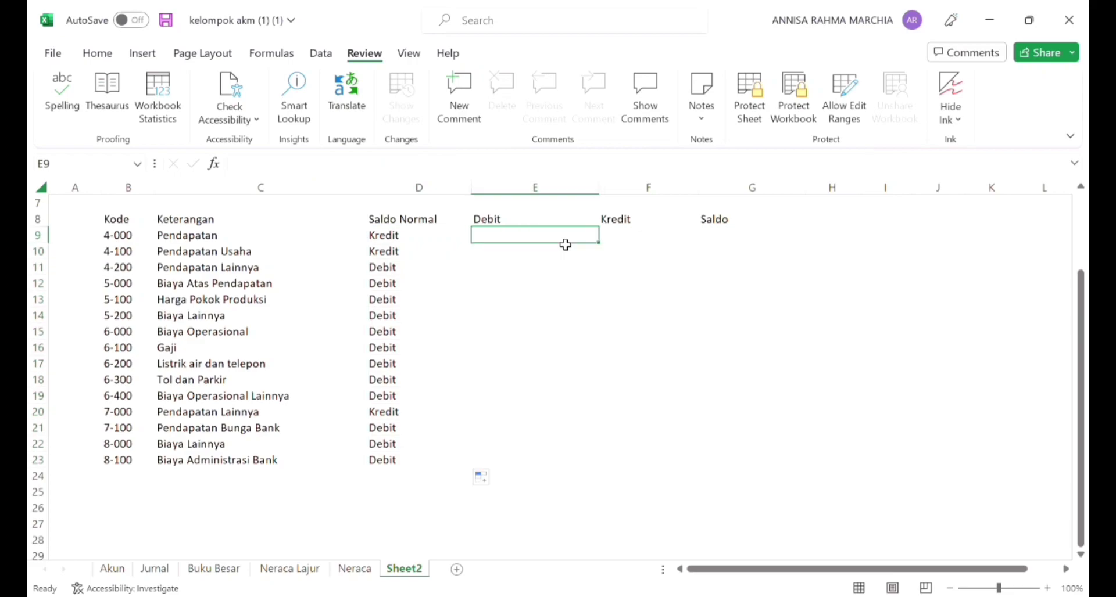
pyautogui.write('=')
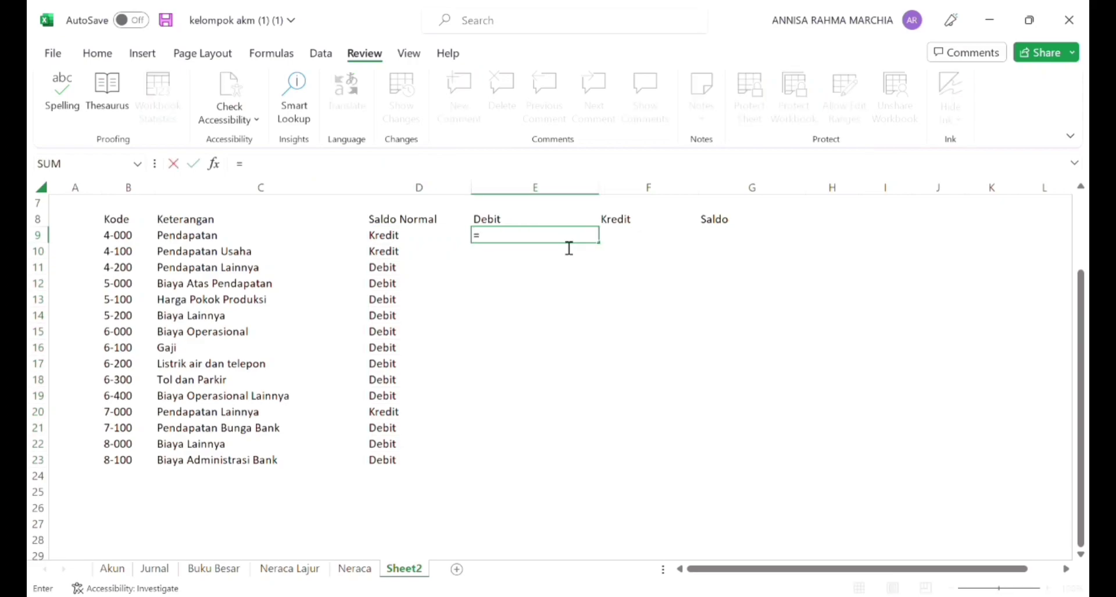
pyautogui.write('VLOOKU')
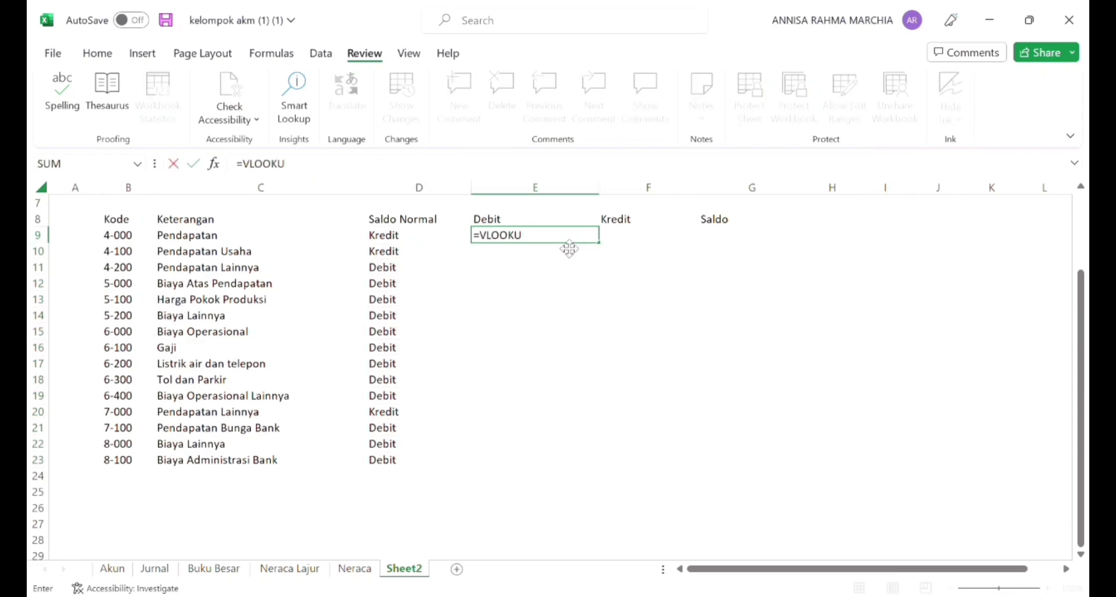
pyautogui.write('P(')
pyautogui.click(124, 239)
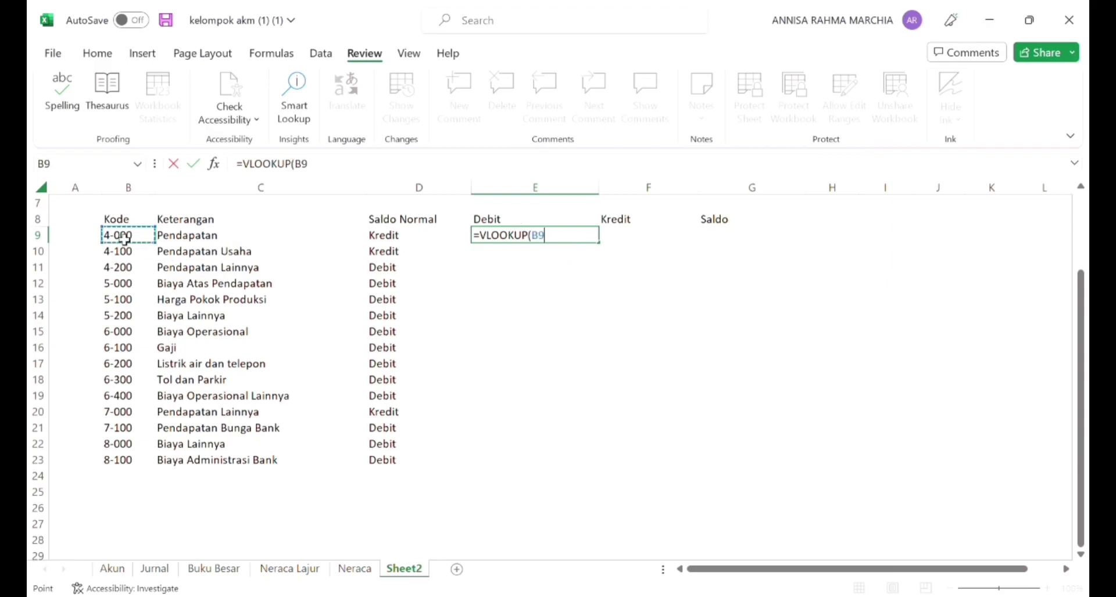
pyautogui.write(',neracalajur')
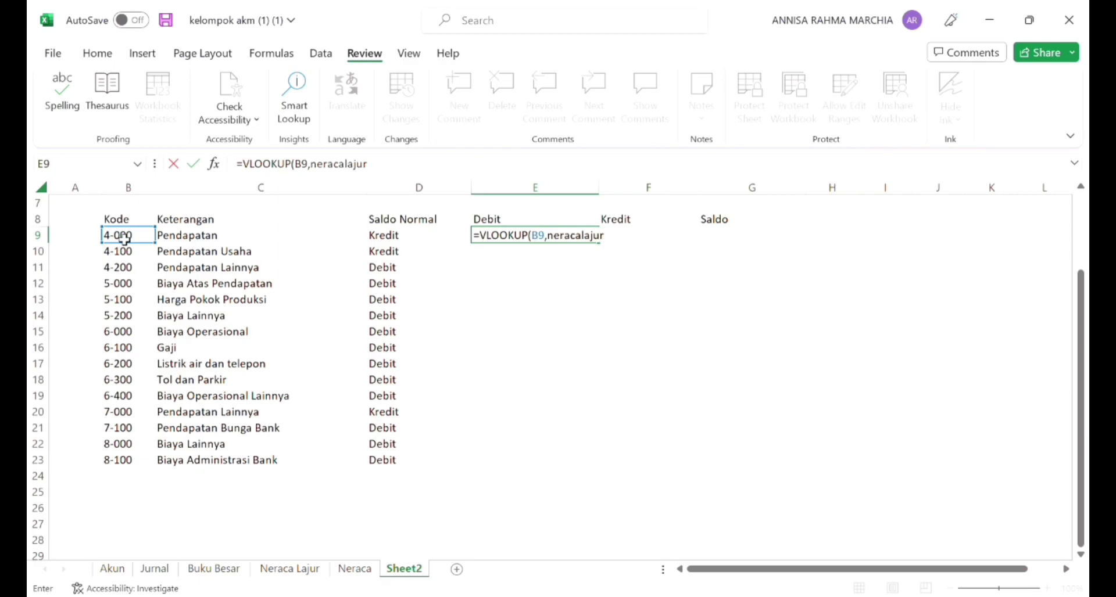
pyautogui.write(',15,0)')
pyautogui.press('Return')
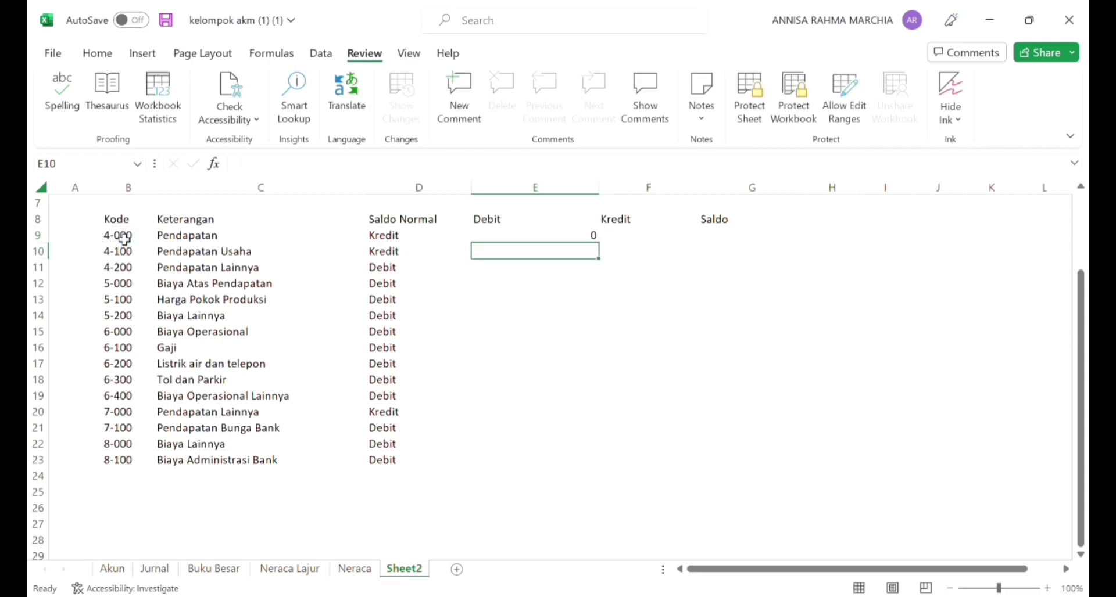
# Step: Enter =VLOOKUP(B9,neracalajur,16,0) in F9 under Kredit
pyautogui.click(618, 238)
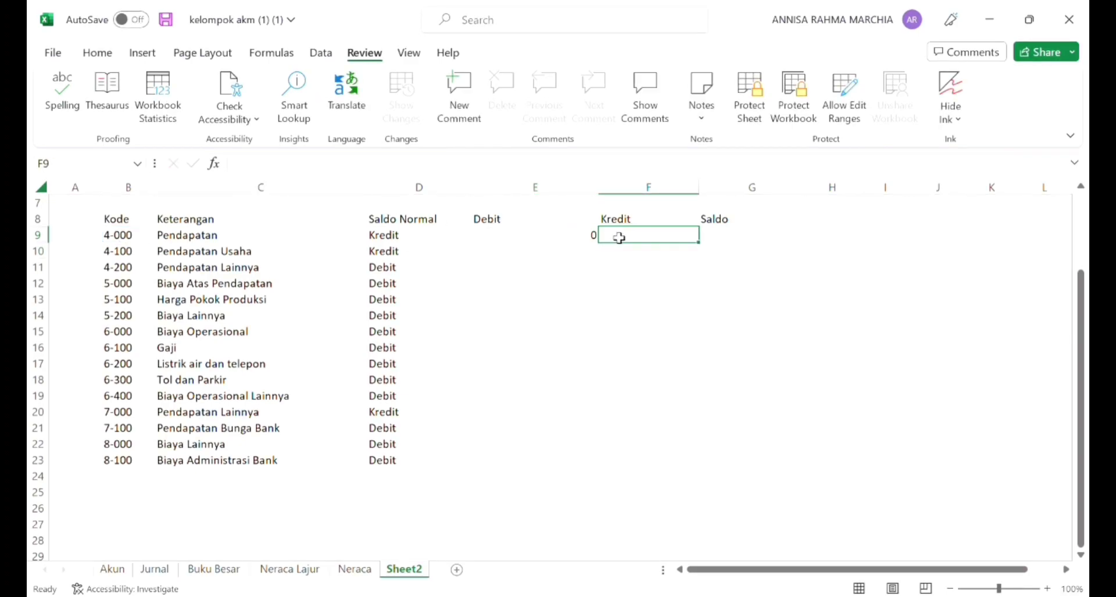
pyautogui.write('=Vlook')
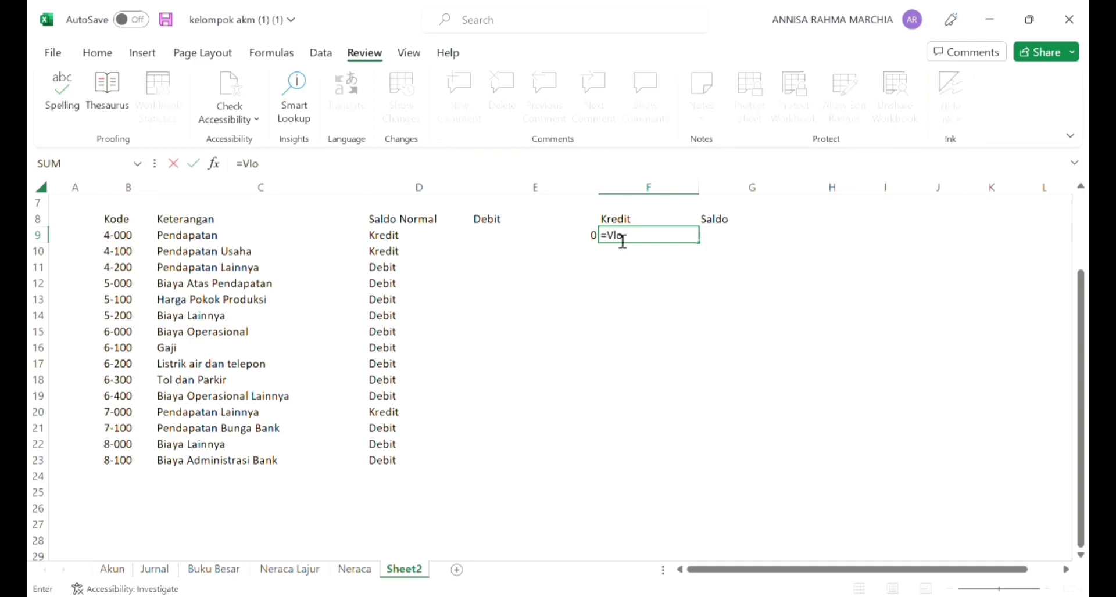
pyautogui.press('BackSpace')
pyautogui.write('LOOKU')
pyautogui.write('P')
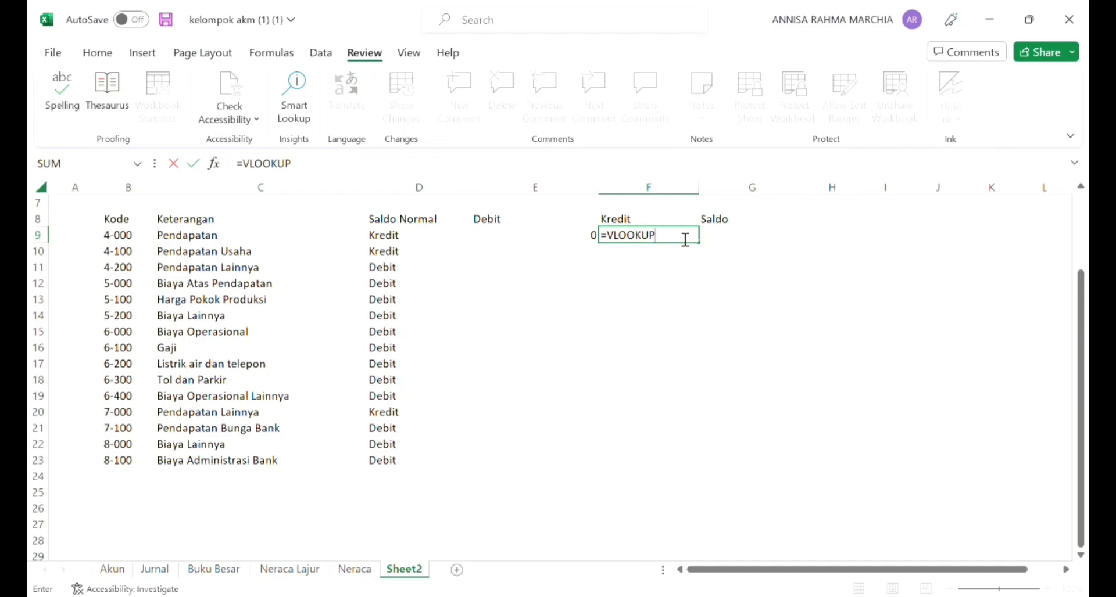
pyautogui.write('(')
pyautogui.click(120, 236)
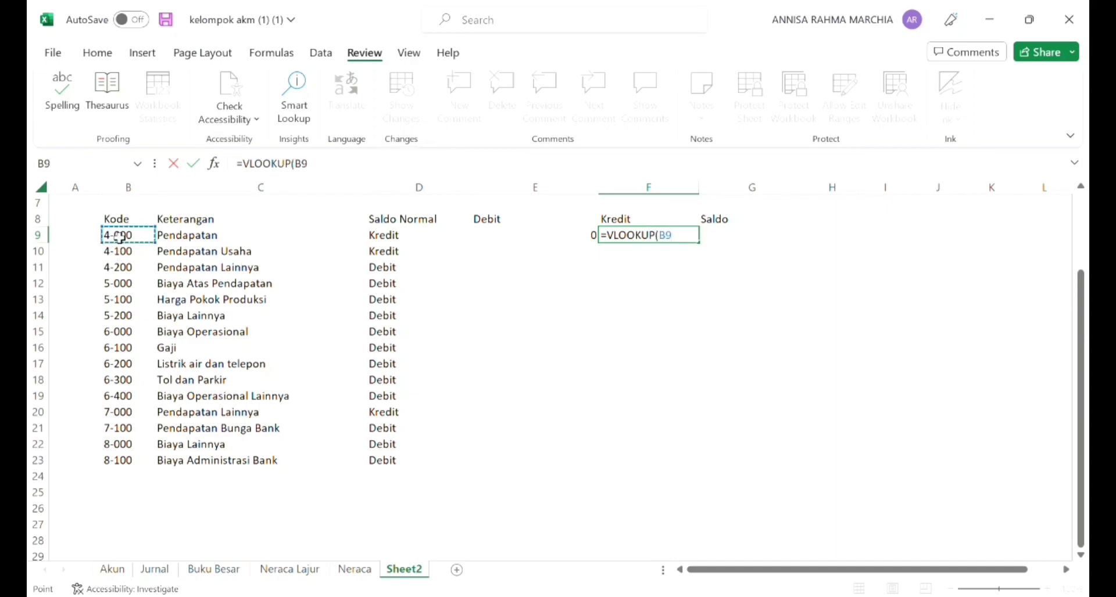
pyautogui.write(',neracalaju')
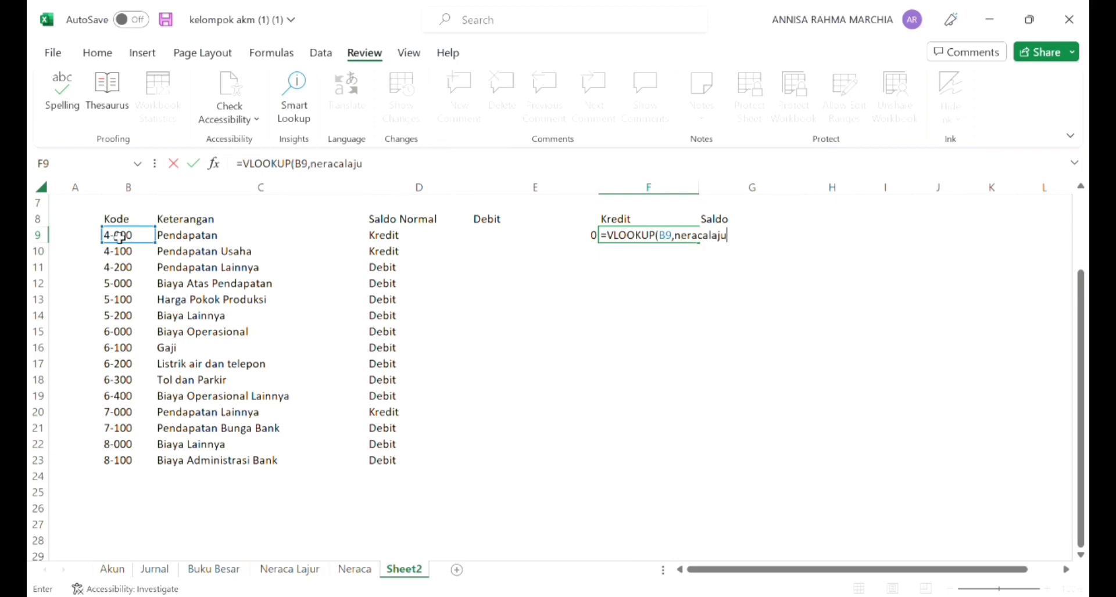
pyautogui.write('r,16,0)')
pyautogui.press('Return')
# Step: Fill the Debit and Kredit formulas in E9 and F9 down to row 23
pyautogui.click(543, 239)
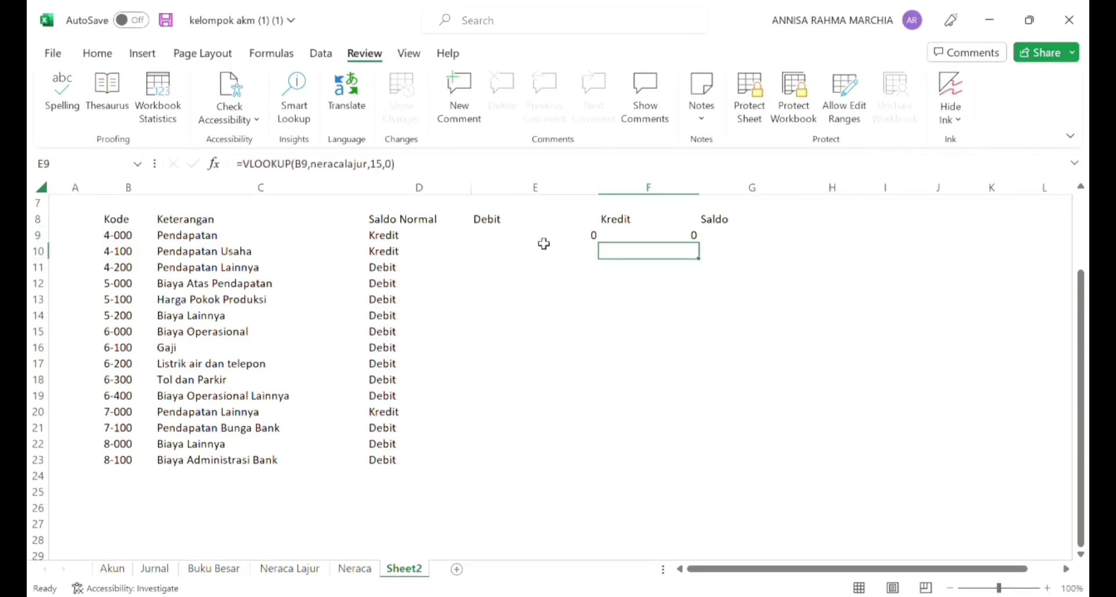
pyautogui.moveTo(598, 243); pyautogui.dragTo(598, 470)
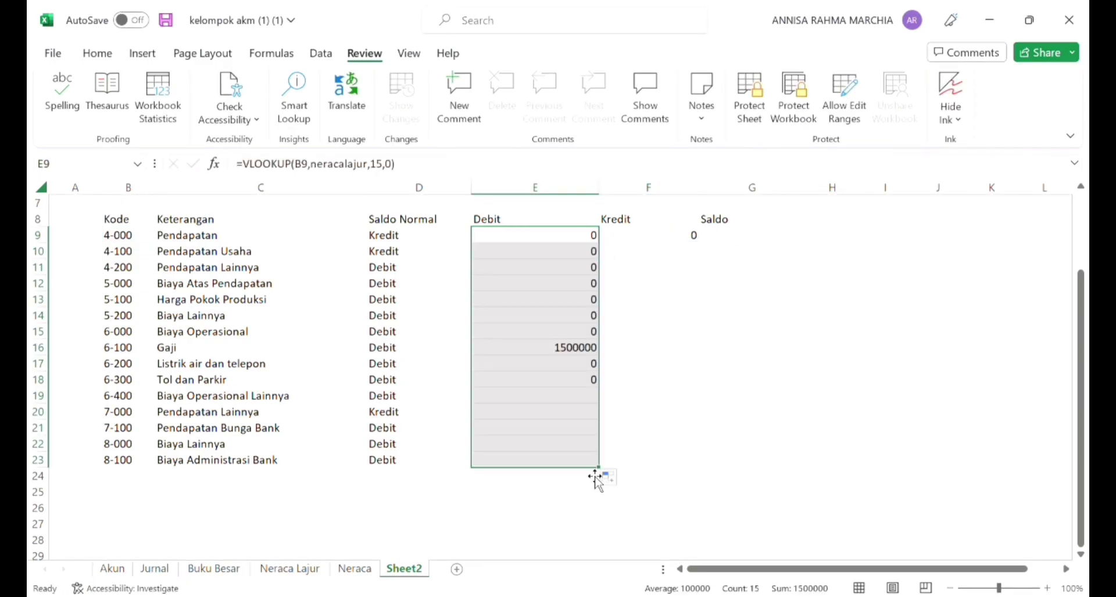
pyautogui.click(689, 239)
pyautogui.moveTo(700, 246); pyautogui.dragTo(703, 477)
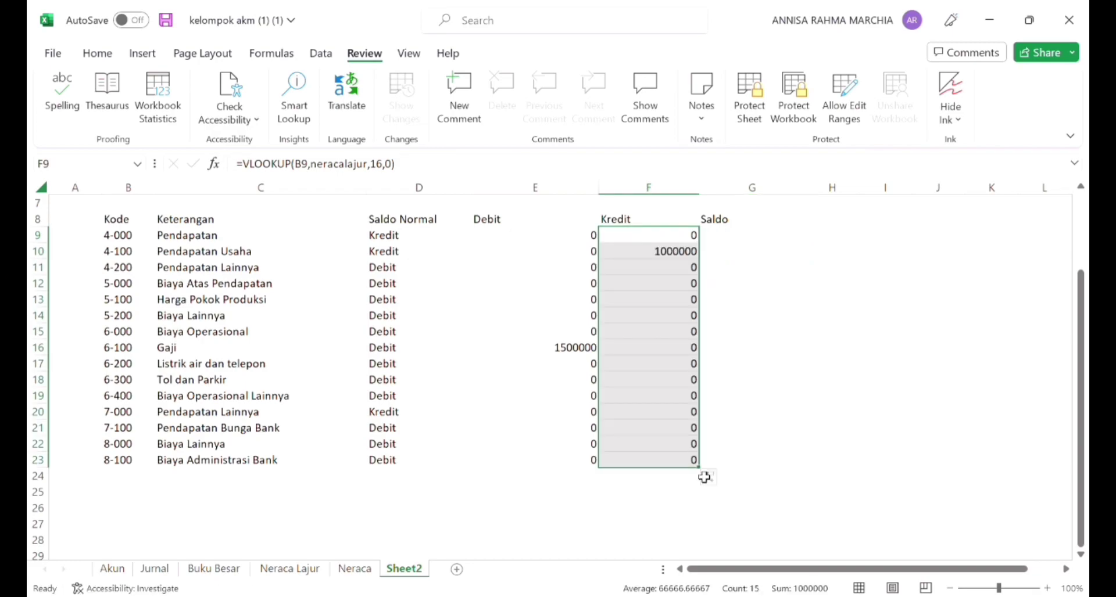
pyautogui.click(765, 451)
# Step: Insert two blank rows above account 5-000, at rows 12 and 13
pyautogui.click(120, 289)
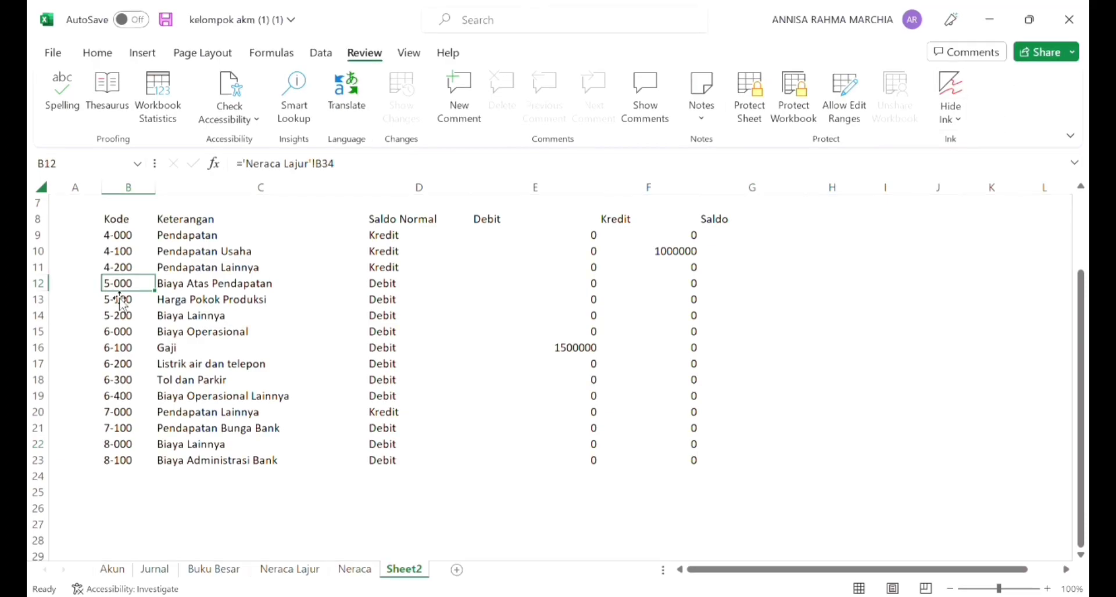
pyautogui.moveTo(120, 299); pyautogui.dragTo(118, 298)
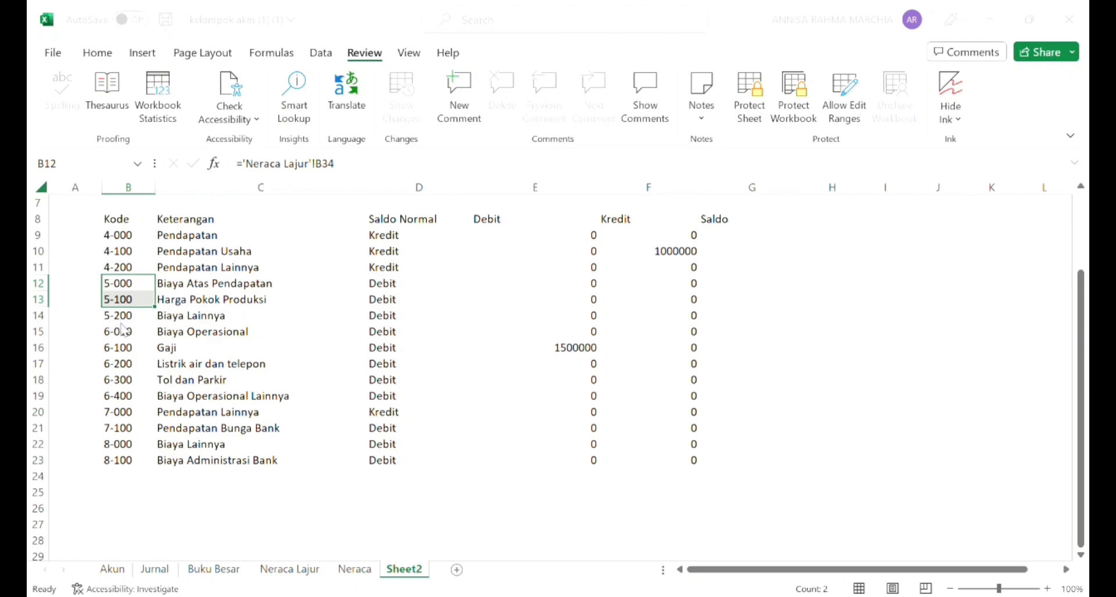
pyautogui.click(139, 366)
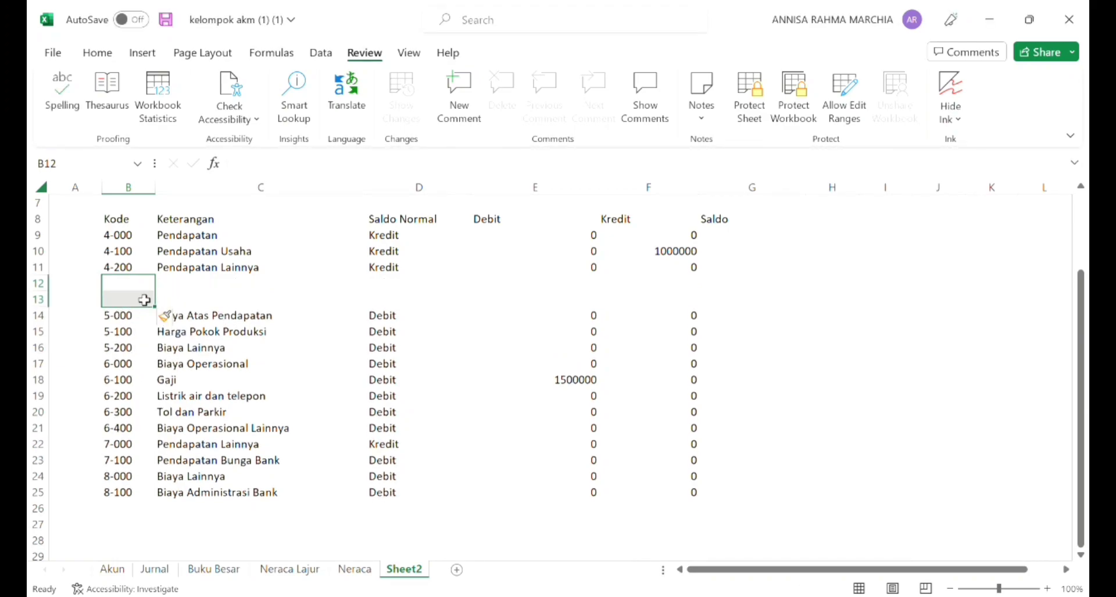
# Step: Enter the label Total Pendapatan in C12, below the Pendapatan Lainnya row
pyautogui.click(189, 291)
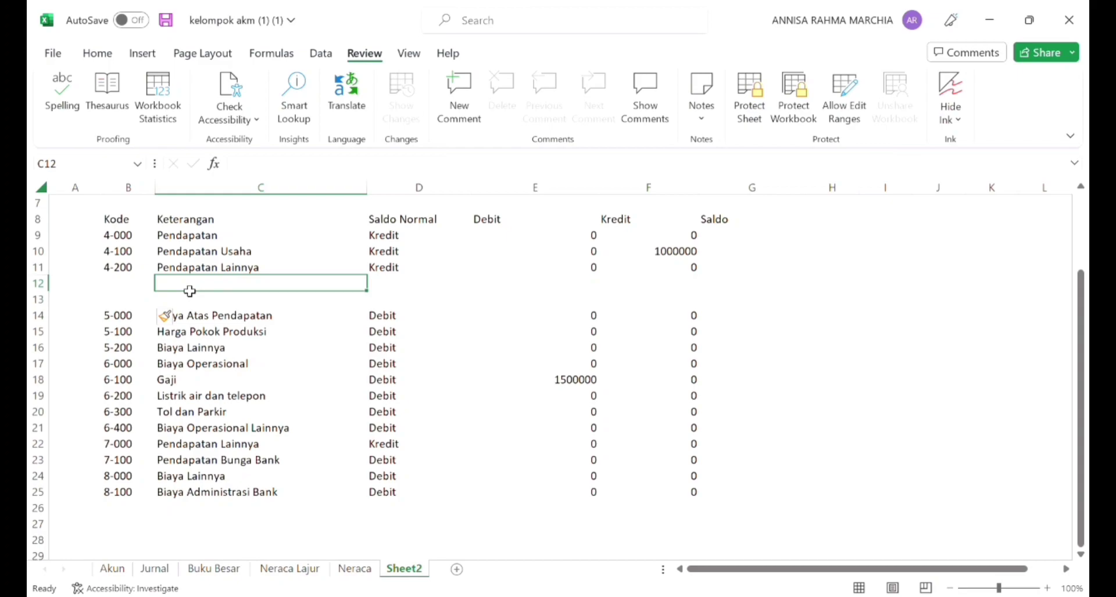
pyautogui.write('To')
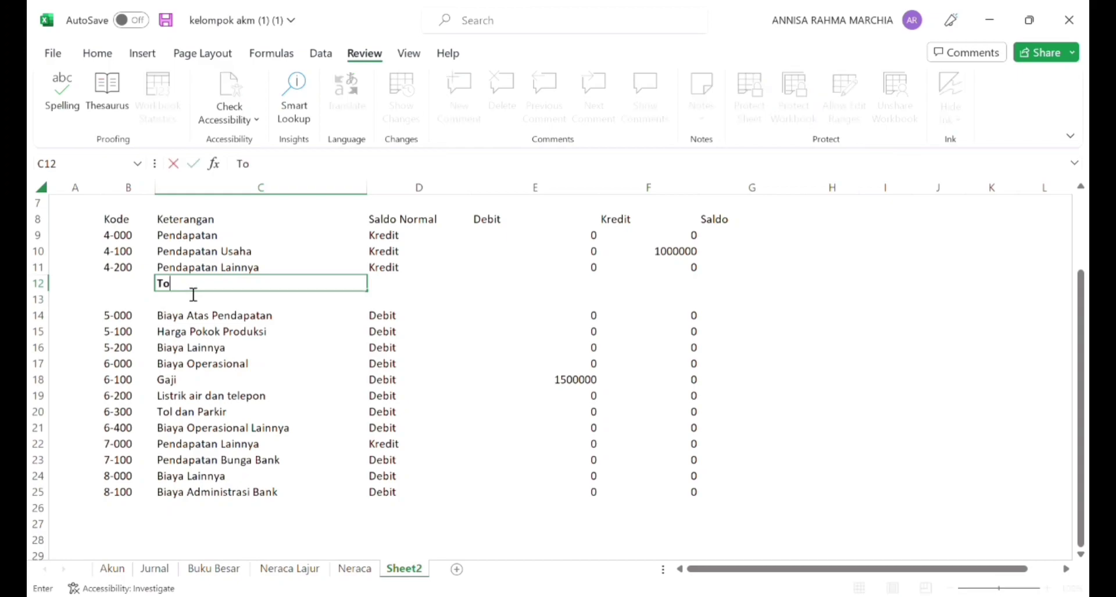
pyautogui.write('tal Pendapatan')
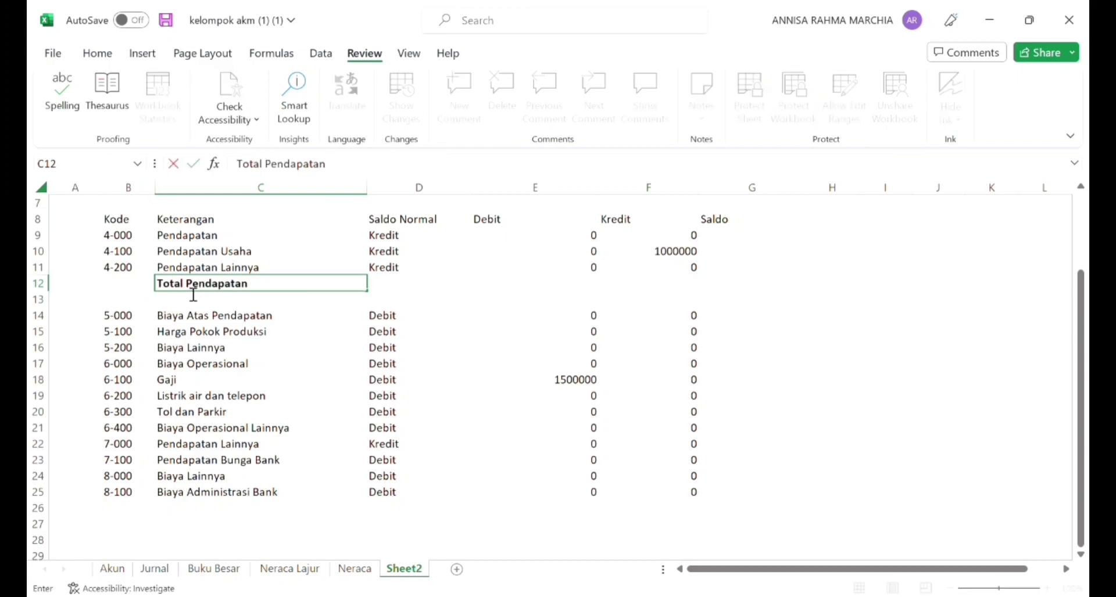
pyautogui.press('Return')
# Step: Give the Total Pendapatan row a top and a bottom border from B12 to G12
pyautogui.press('Up')
pyautogui.press('Left')
pyautogui.hotkey('shift', 'Right')
pyautogui.hotkey('shift', 'Right')
pyautogui.hotkey('shift', 'Right')
pyautogui.hotkey('shift', 'Right')
pyautogui.click(93, 54)
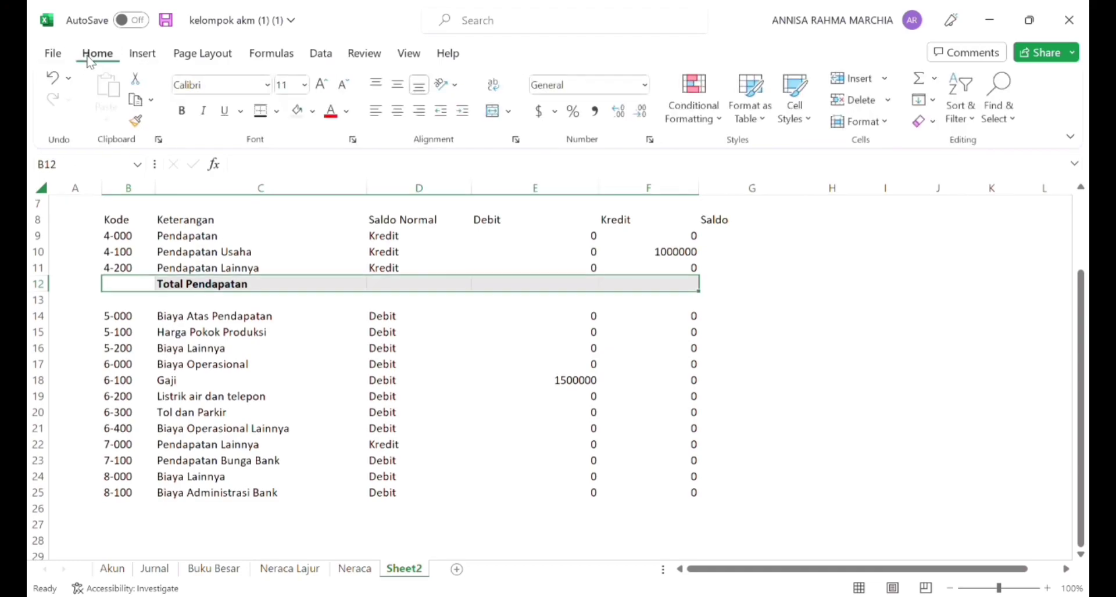
pyautogui.click(261, 110)
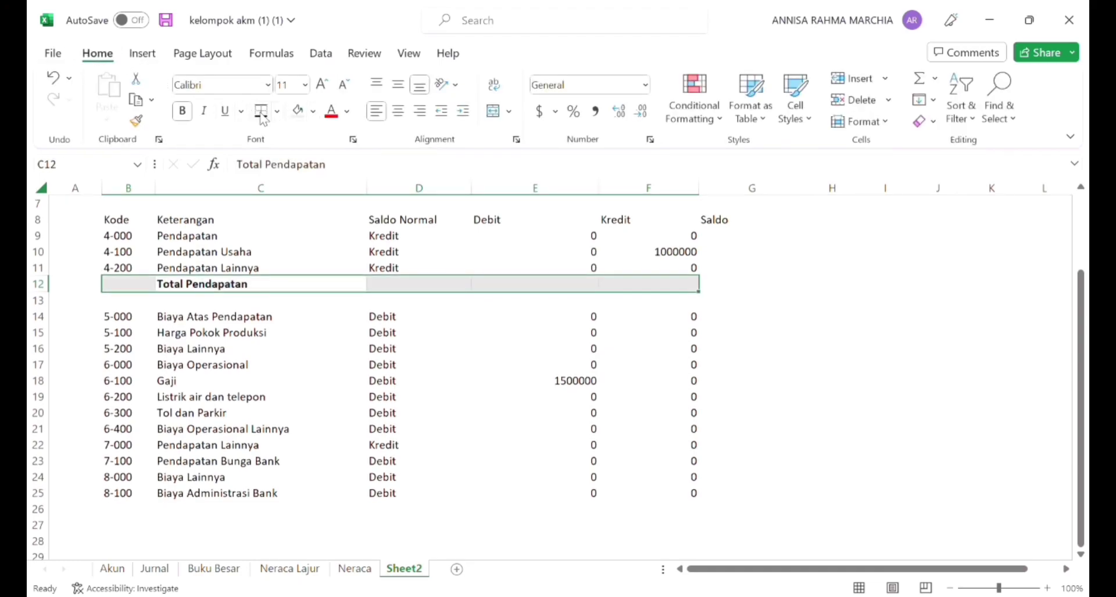
pyautogui.click(326, 306)
# Step: Enter =IF(D9="Kr",F9-E9,E9+F9) in G9 under Saldo and fill it down to row 11
pyautogui.click(772, 238)
pyautogui.write('=')
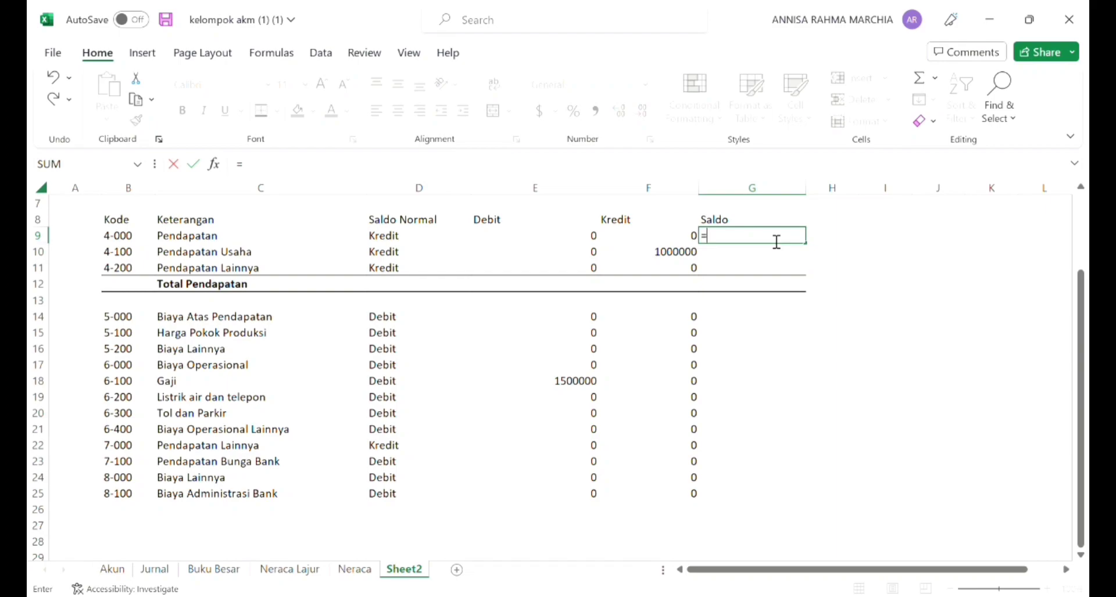
pyautogui.write('IF(')
pyautogui.click(418, 242)
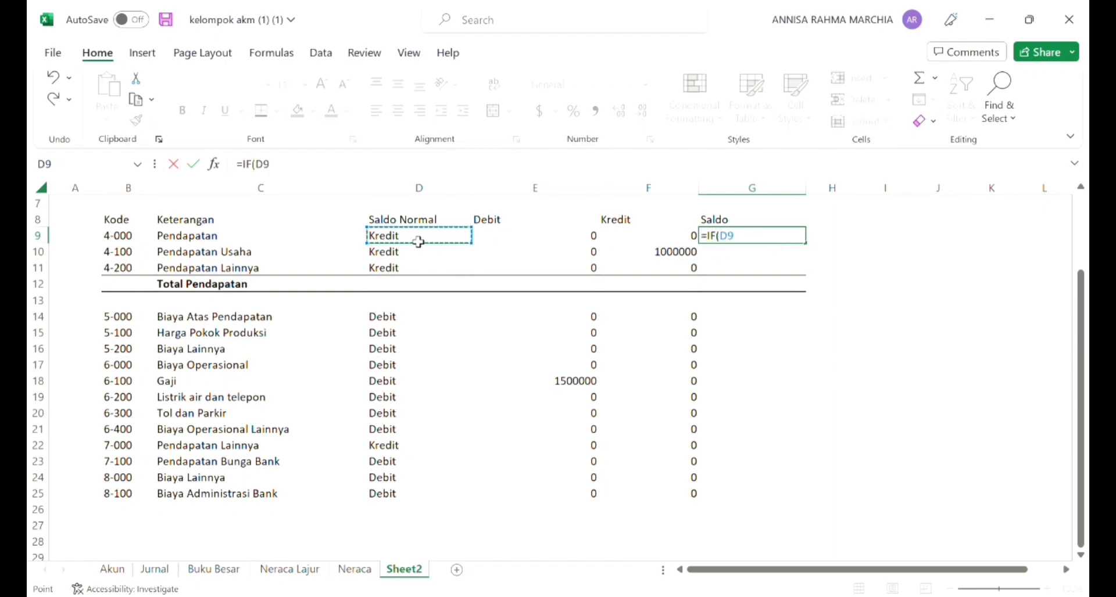
pyautogui.write('="Kr",')
pyautogui.click(617, 220)
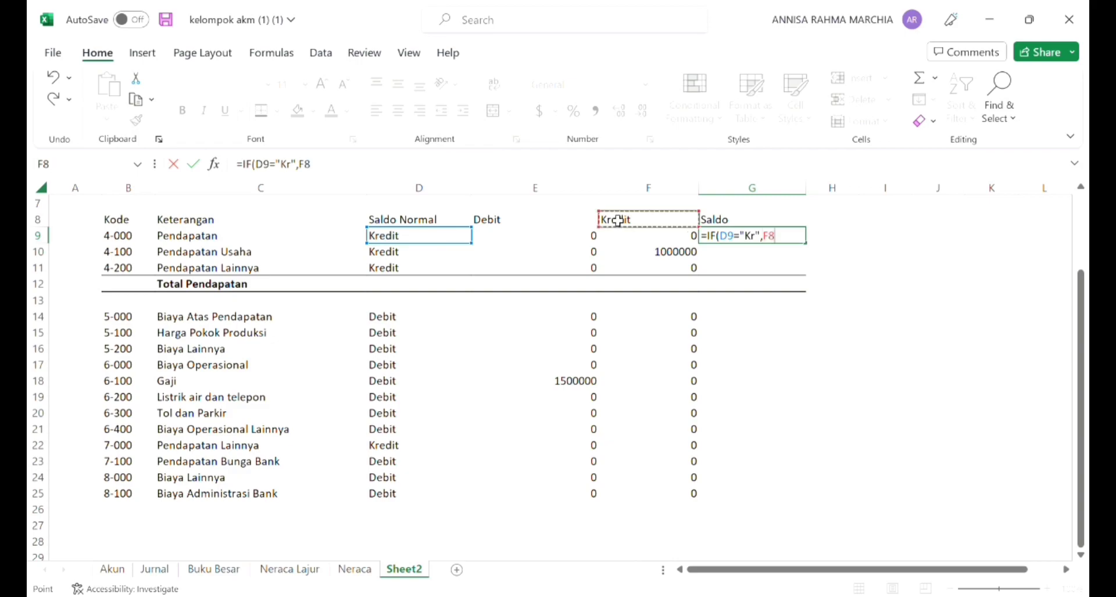
pyautogui.click(627, 243)
pyautogui.write('-')
pyautogui.click(556, 243)
pyautogui.write(',')
pyautogui.moveTo(556, 243); pyautogui.dragTo(570, 252)
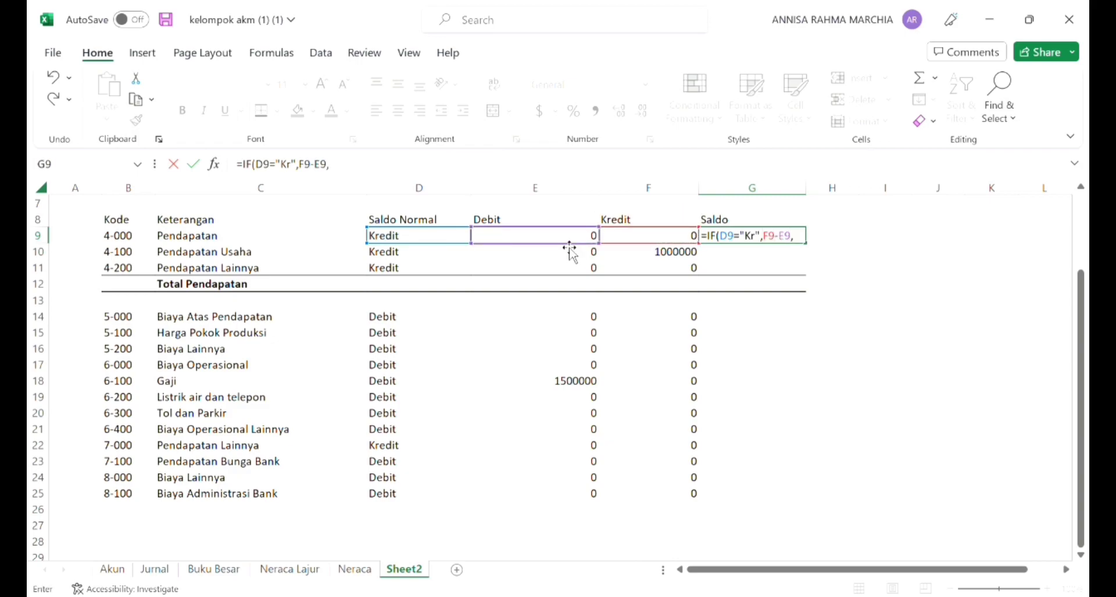
pyautogui.click(565, 240)
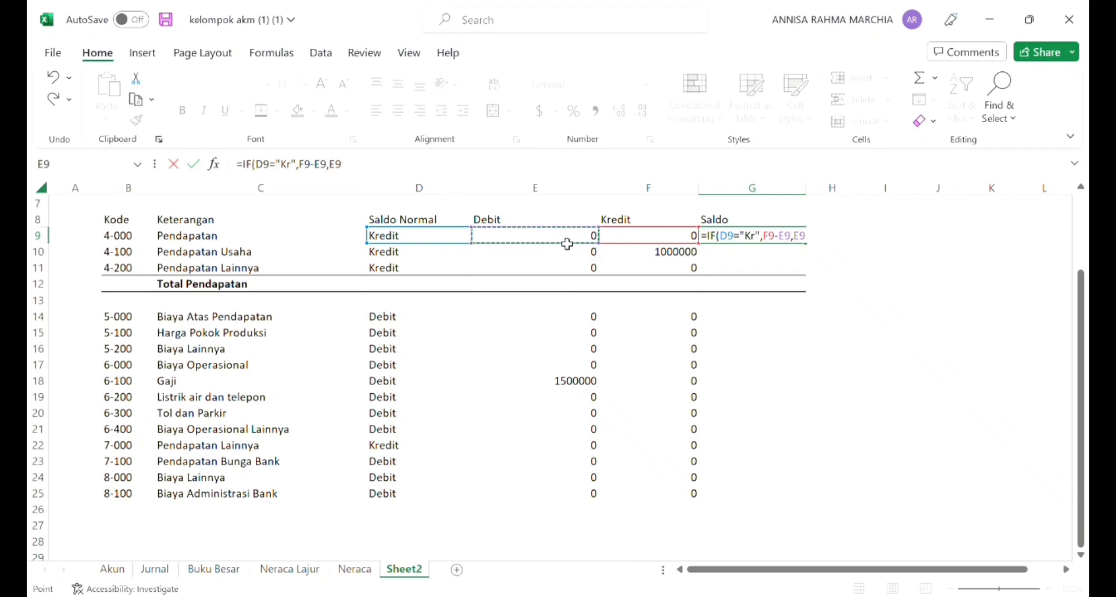
pyautogui.write('-')
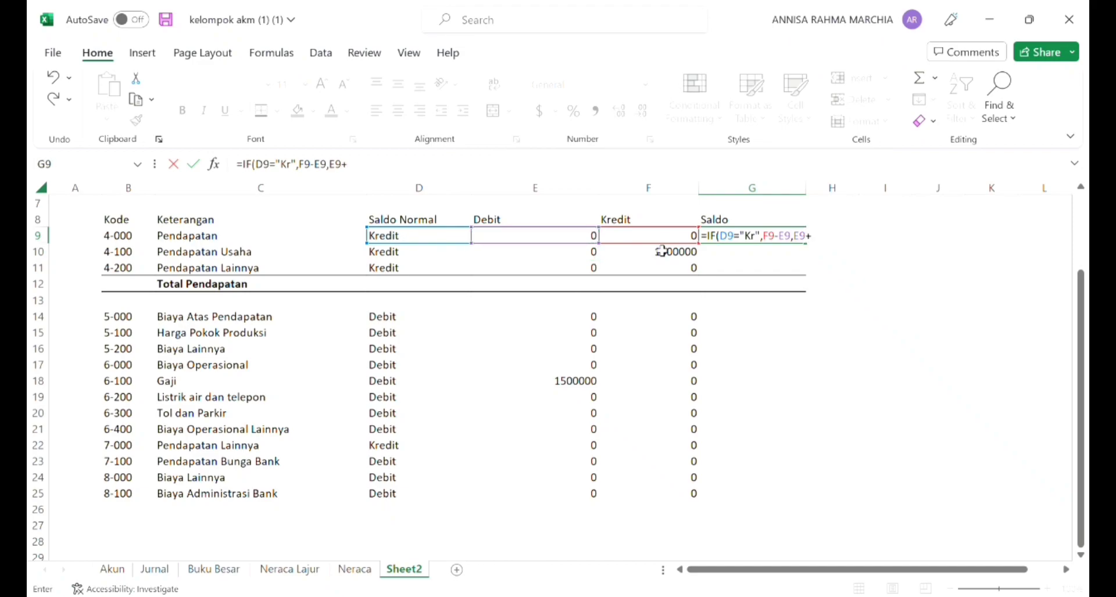
pyautogui.click(665, 239)
pyautogui.write(')')
pyautogui.press('Return')
pyautogui.click(775, 238)
pyautogui.moveTo(806, 246); pyautogui.dragTo(805, 286)
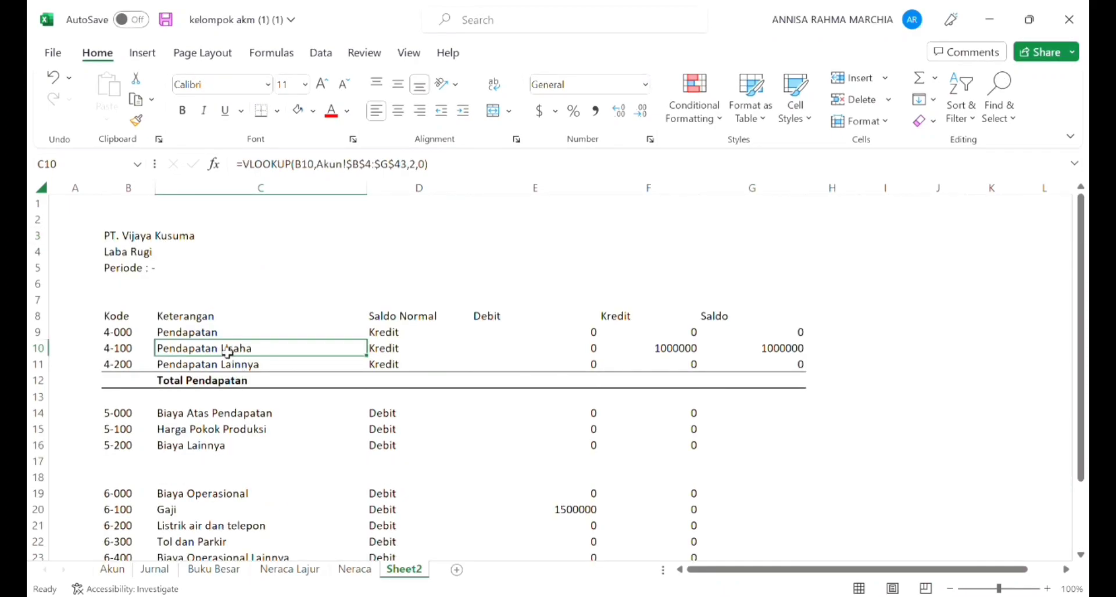
# Step: Indent Pendapatan Usaha and Pendapatan Lainnya in C10:C11, and total their Saldo in G12 with =SUM(G10:G11)
pyautogui.hotkey('shift', 'Down')
pyautogui.click(463, 113)
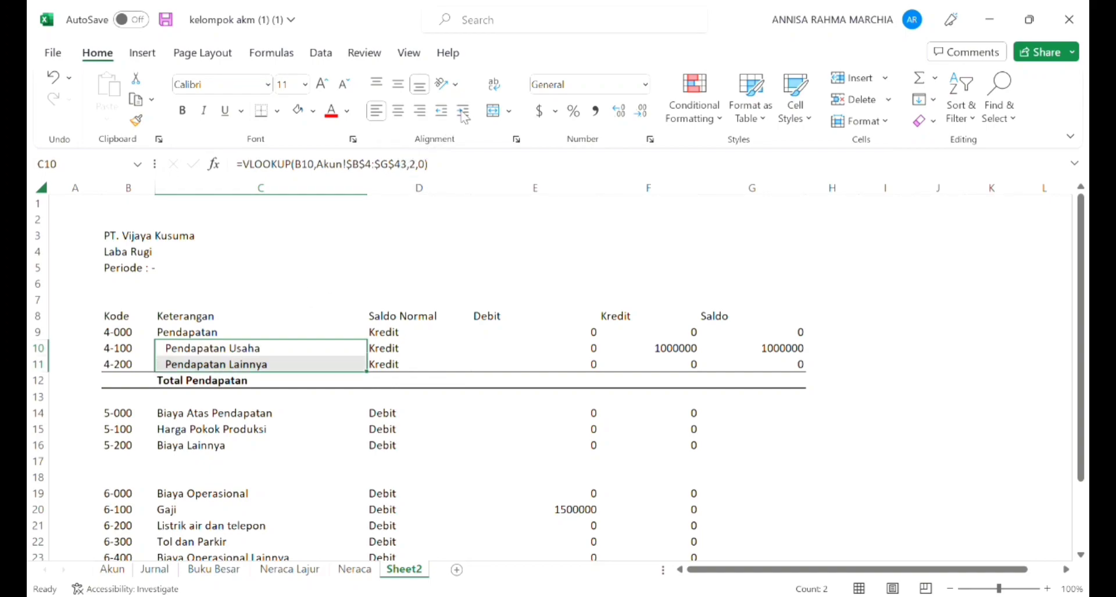
pyautogui.click(735, 382)
pyautogui.write('=')
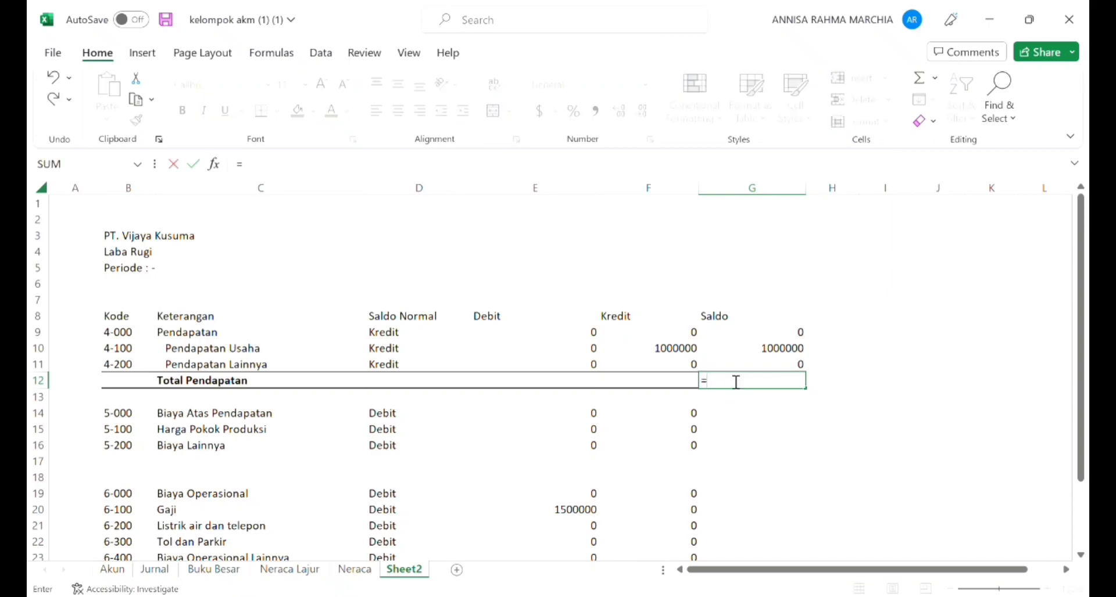
pyautogui.write('sum(')
pyautogui.click(750, 356)
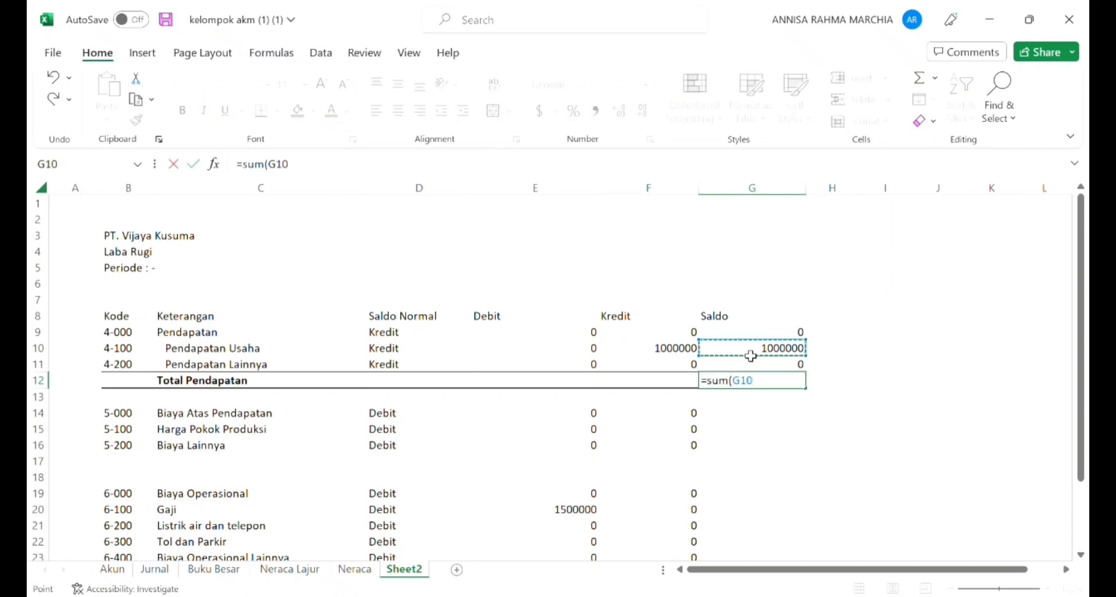
pyautogui.hotkey('shift', 'Down')
pyautogui.write(')')
pyautogui.press('Return')
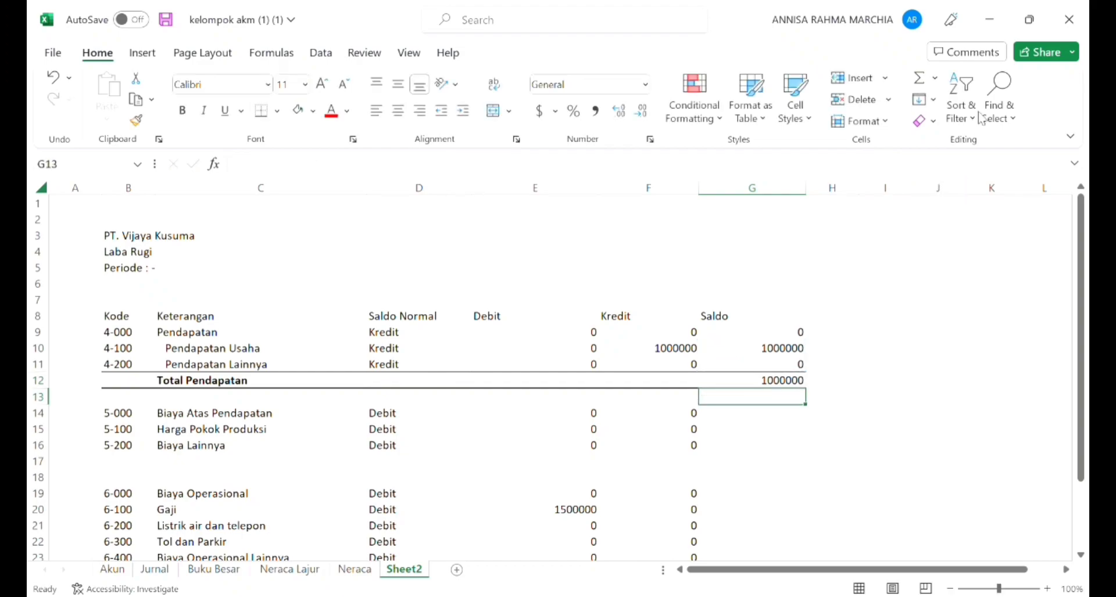
# Step: Make Biaya Atas Pendapatan in C14 bold and indent Harga Pokok Produksi and Biaya Lainnya beneath it
pyautogui.click(234, 414)
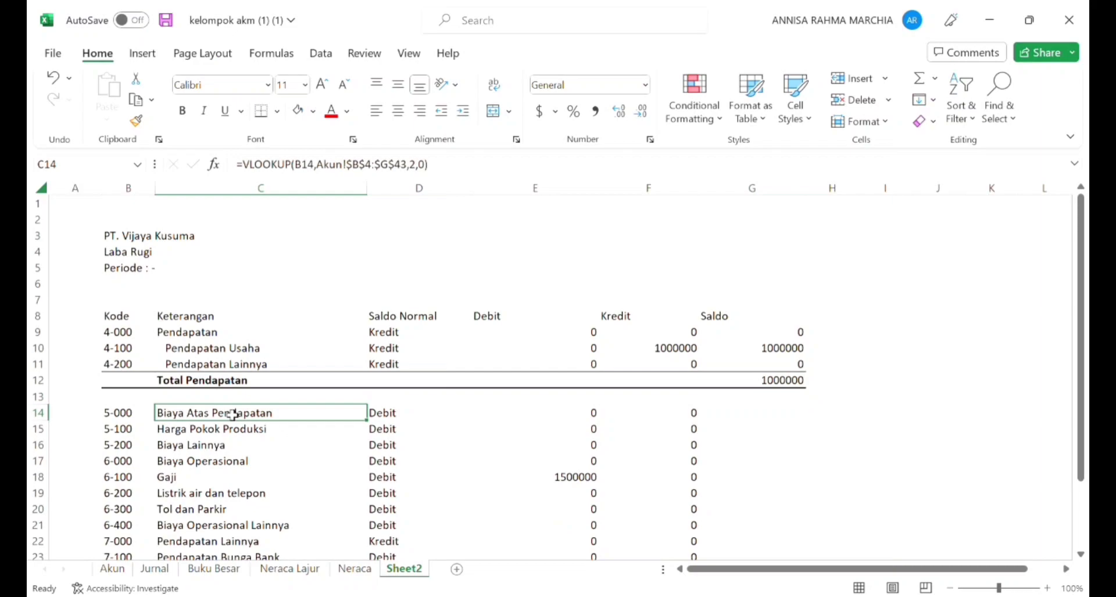
pyautogui.hotkey('ctrl', 'b')
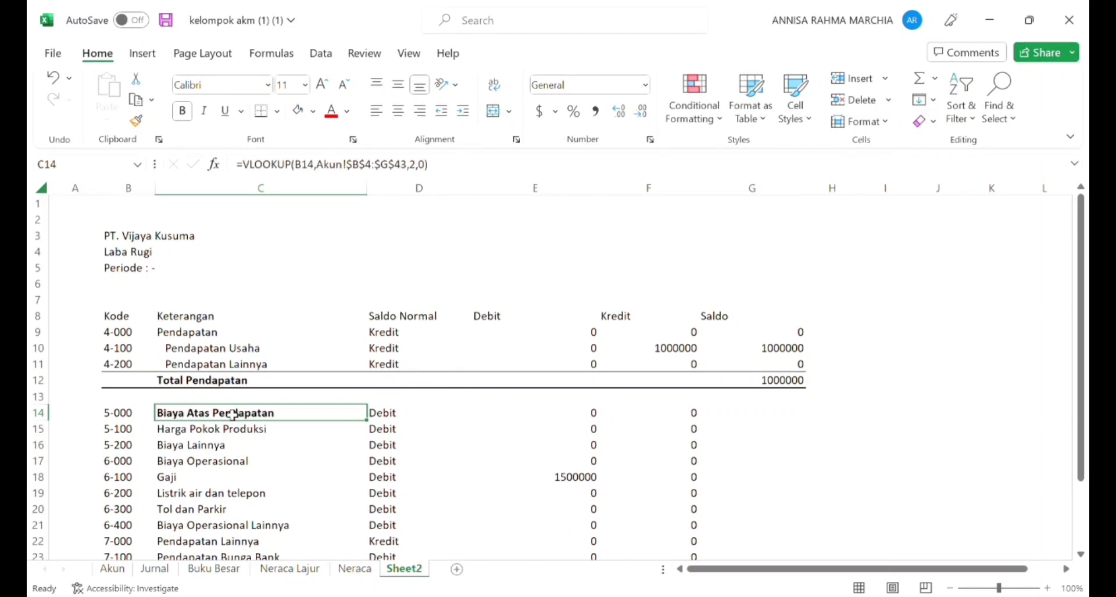
pyautogui.click(207, 435)
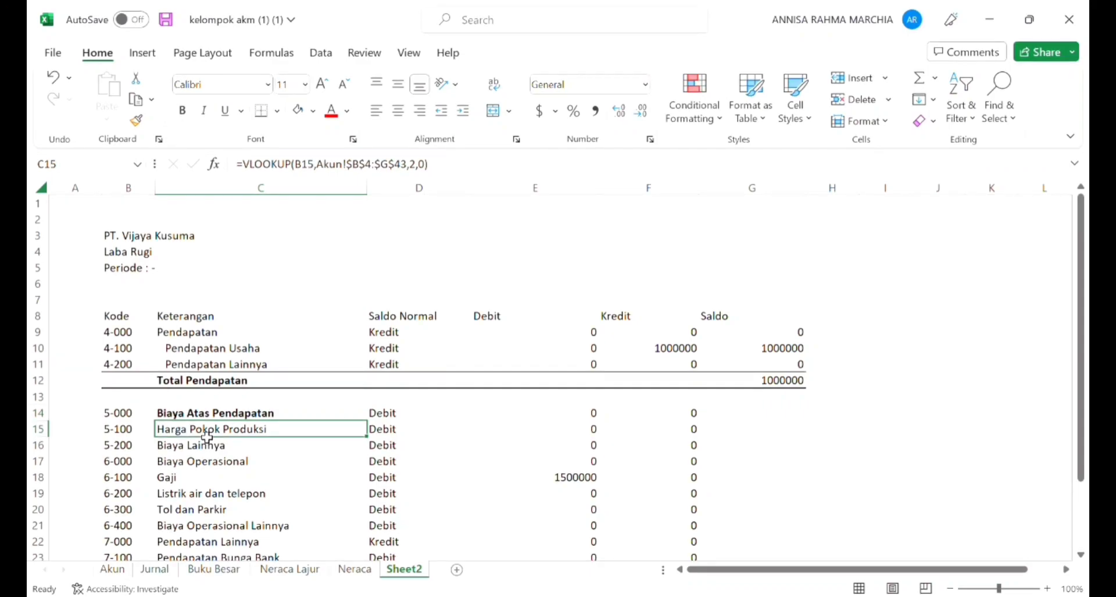
pyautogui.moveTo(208, 437); pyautogui.dragTo(207, 444)
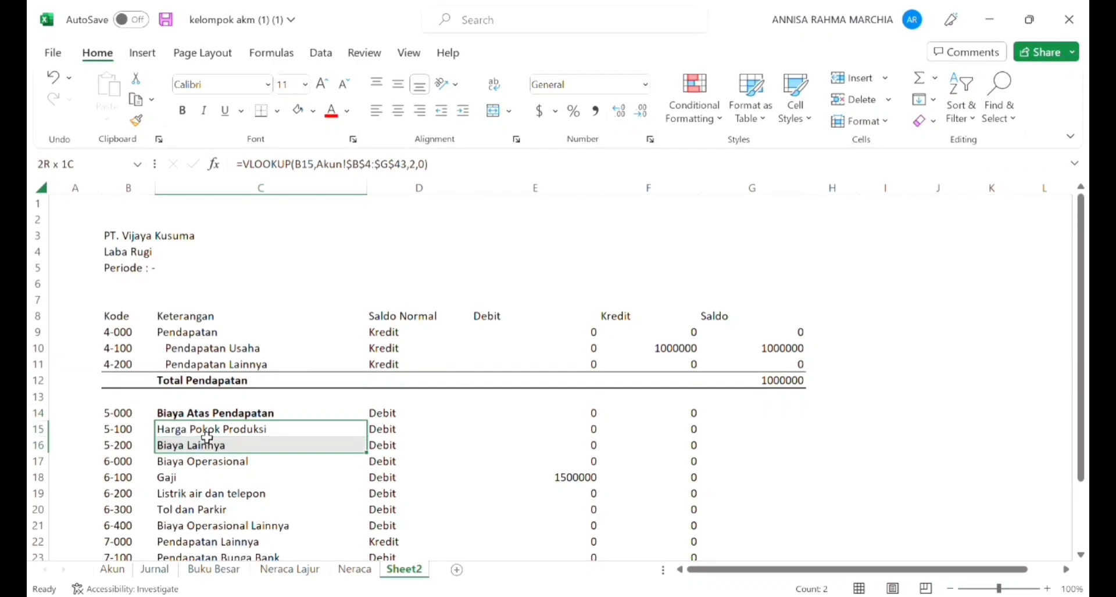
pyautogui.click(463, 114)
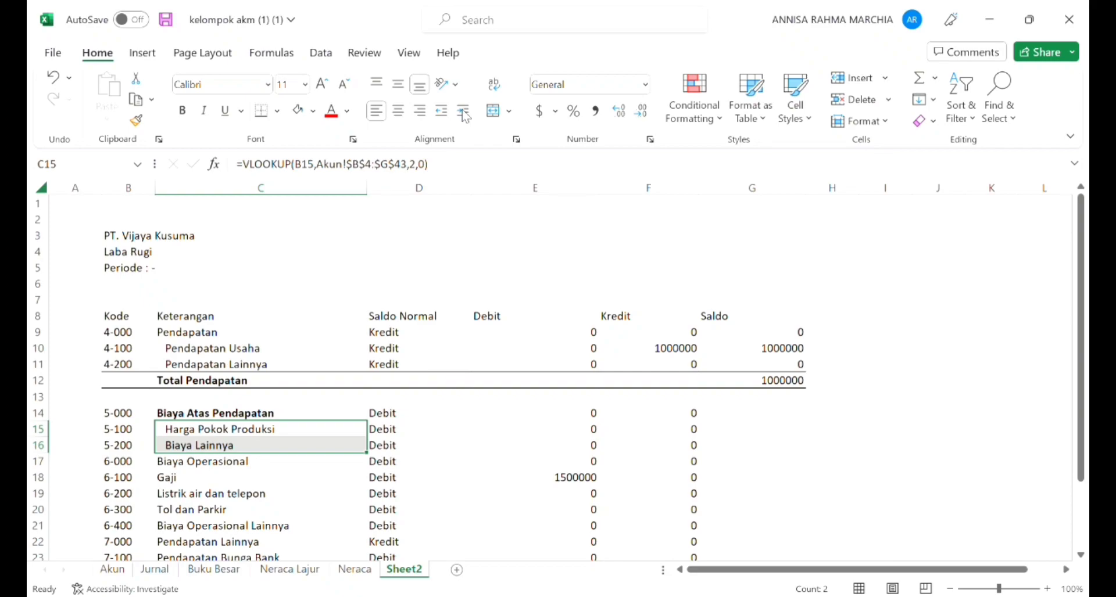
# Step: Insert two blank rows above account 6-000, at rows 17 and 18
pyautogui.moveTo(188, 466); pyautogui.dragTo(189, 470)
pyautogui.rightClick(186, 469)
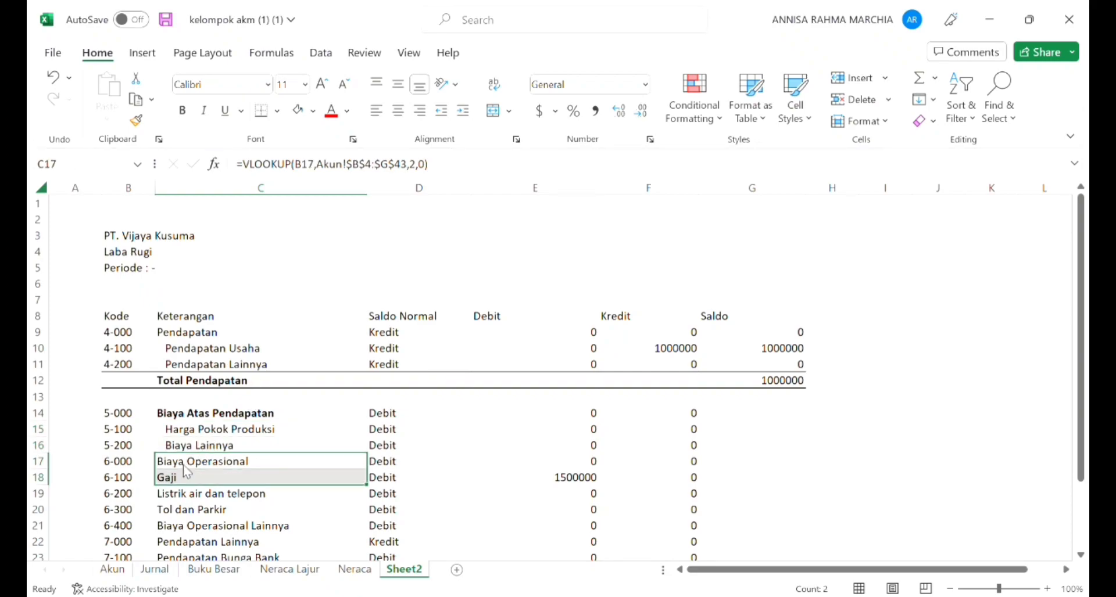
pyautogui.click(248, 280)
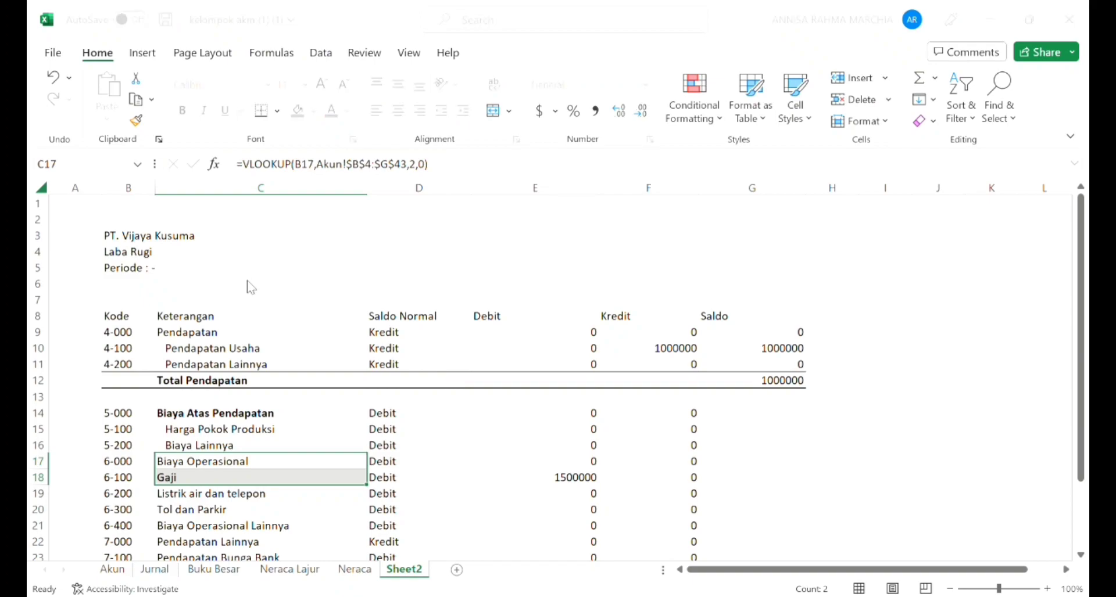
pyautogui.click(220, 359)
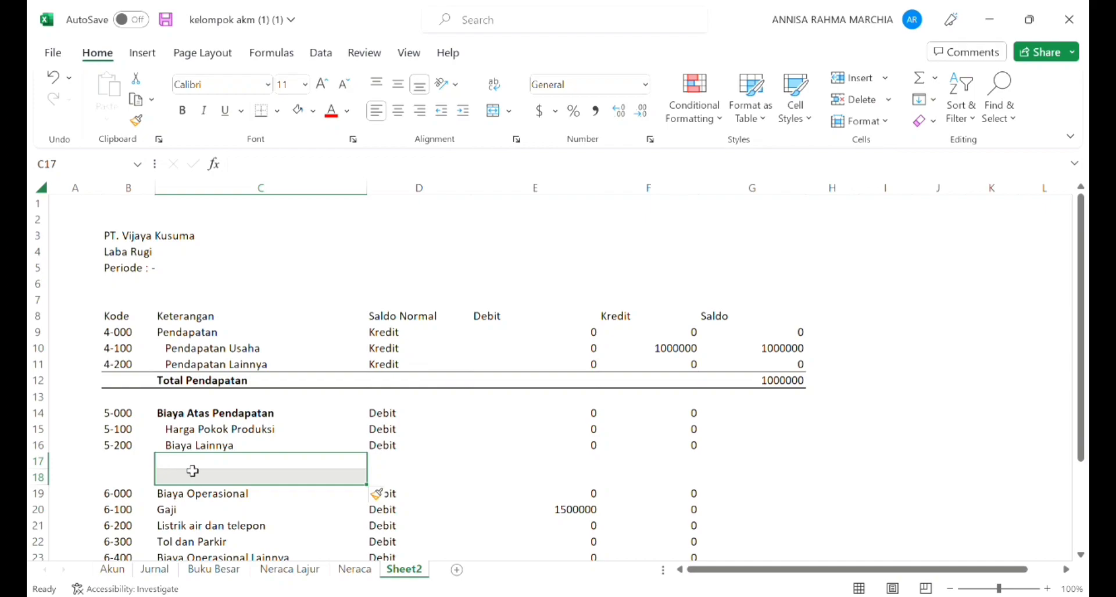
# Step: Enter Total Biaya Atas Pendapatan in C17 and give B17:G17 a top and a bottom border
pyautogui.click(192, 470)
pyautogui.write('Total Bia')
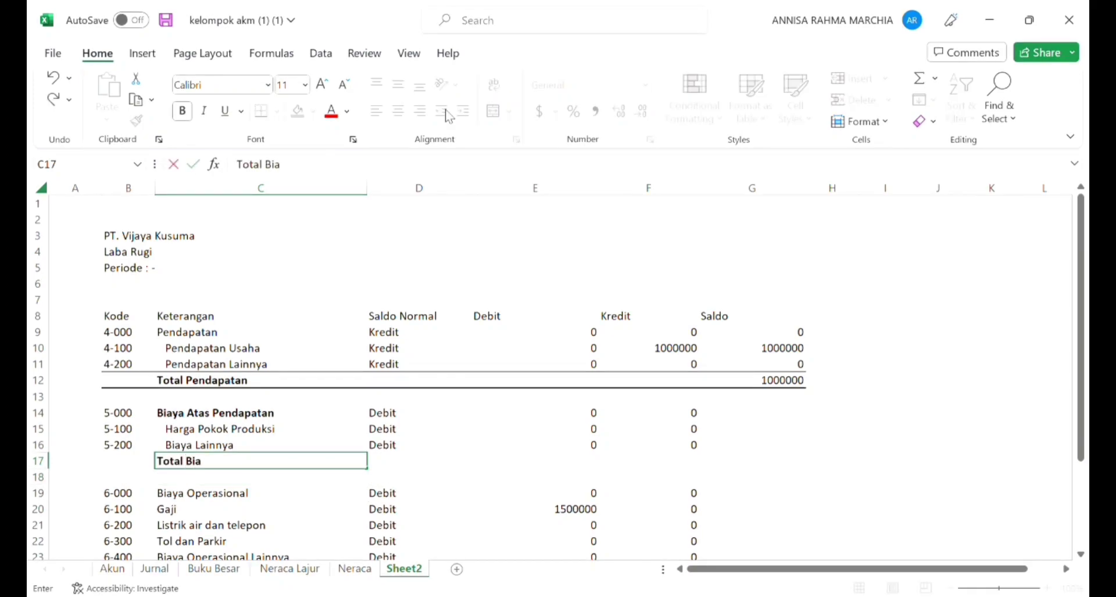
pyautogui.write('ya Atas Pendapatan')
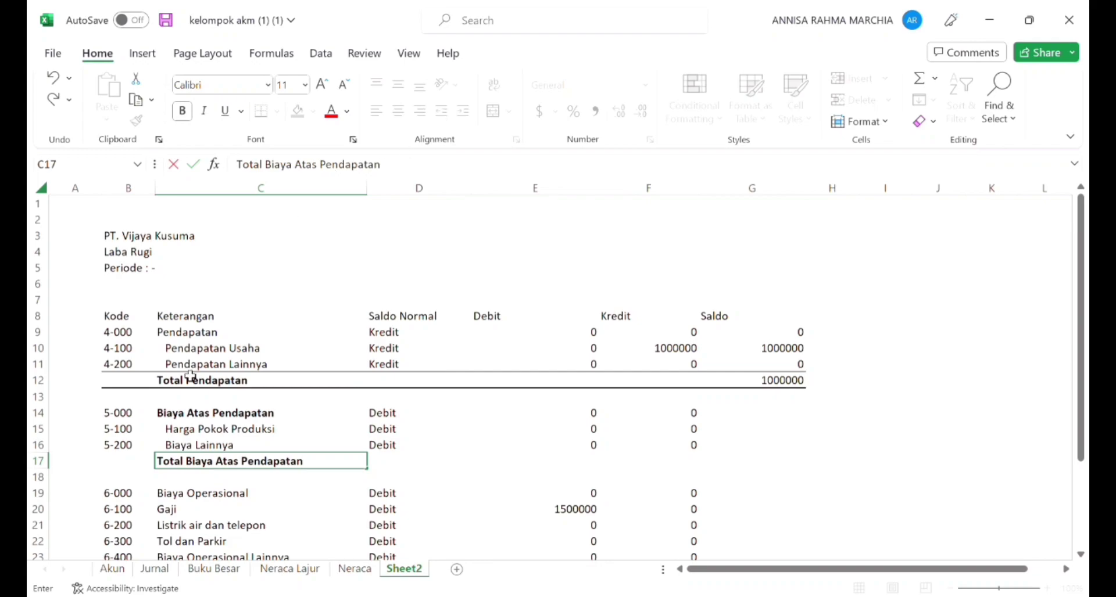
pyautogui.moveTo(142, 461); pyautogui.dragTo(752, 460)
pyautogui.click(279, 114)
pyautogui.click(296, 406)
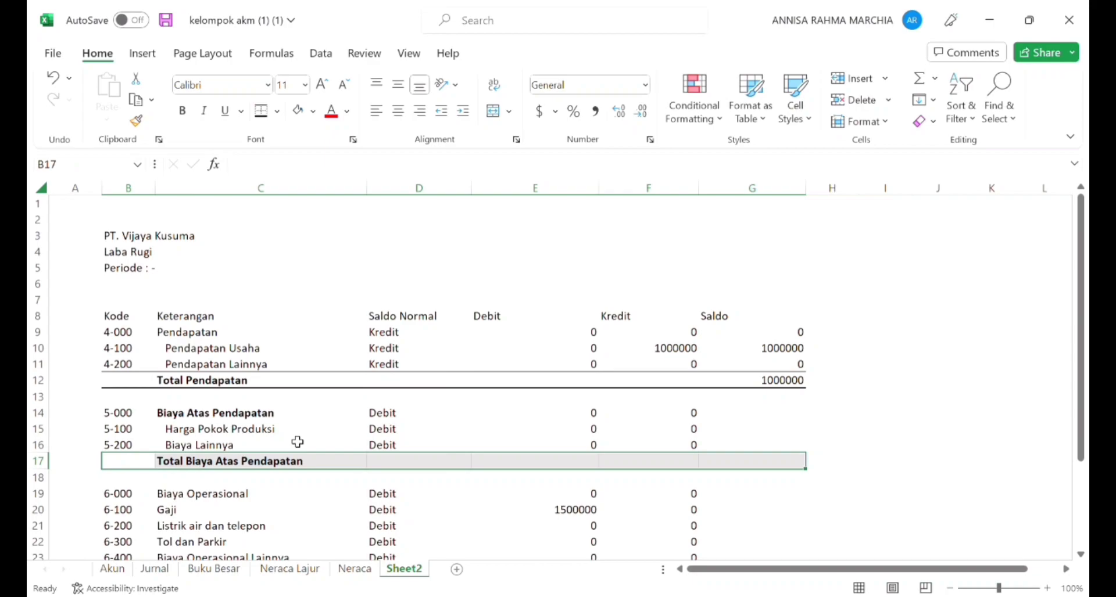
# Step: Enter a SUM formula in G17 that totals the Saldo cells of Harga Pokok Produksi and Biaya Lainnya
pyautogui.click(717, 465)
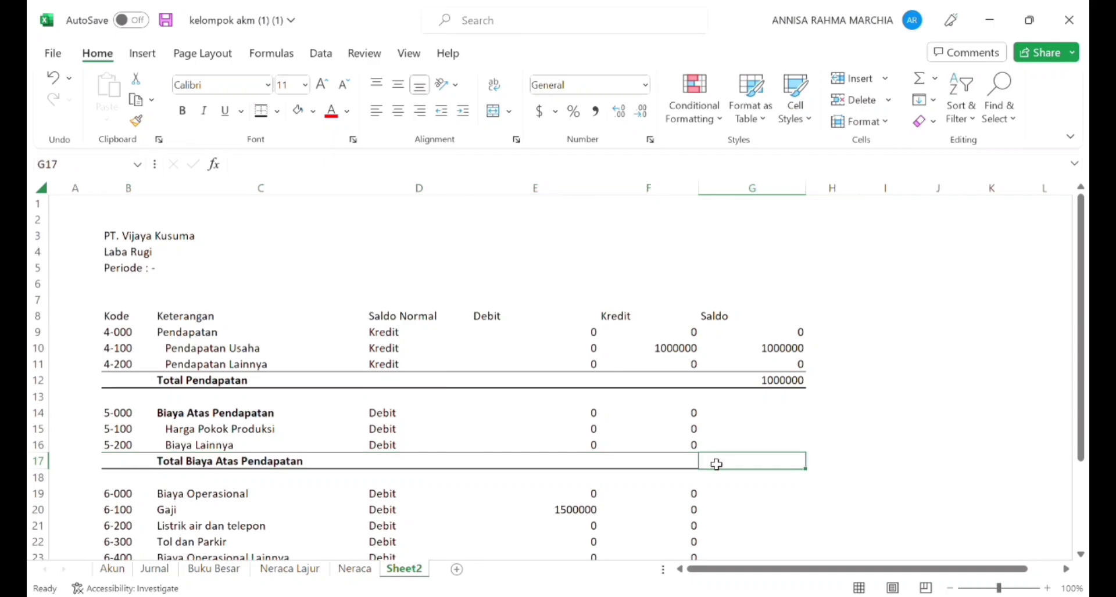
pyautogui.click(734, 433)
pyautogui.doubleClick(730, 467)
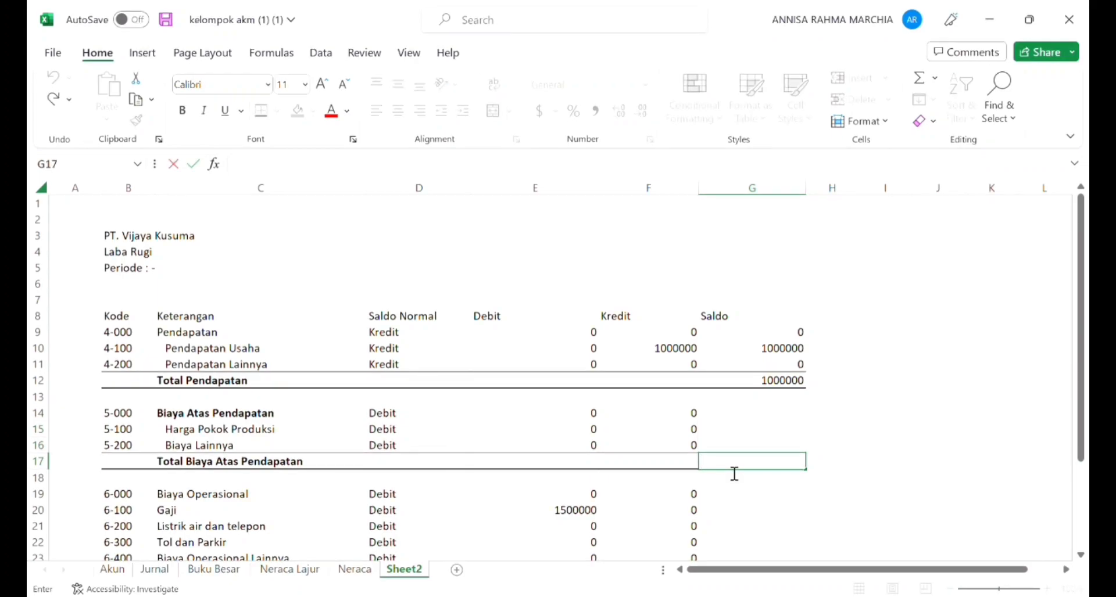
pyautogui.write('=sum')
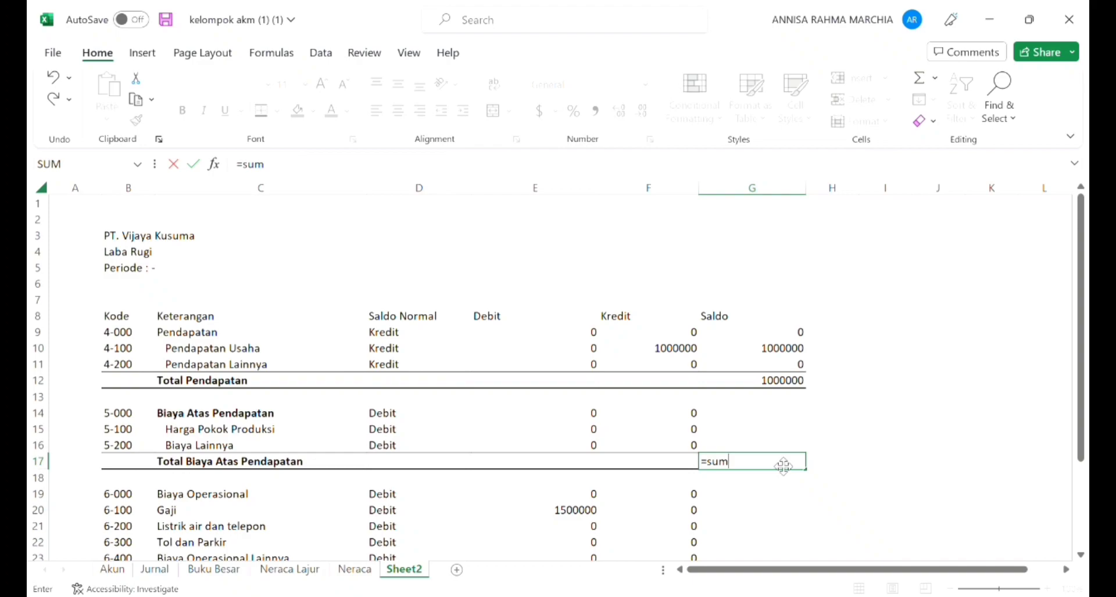
pyautogui.write('(')
pyautogui.click(764, 438)
pyautogui.hotkey('shift', 'Down')
pyautogui.write(')')
pyautogui.press('Return')
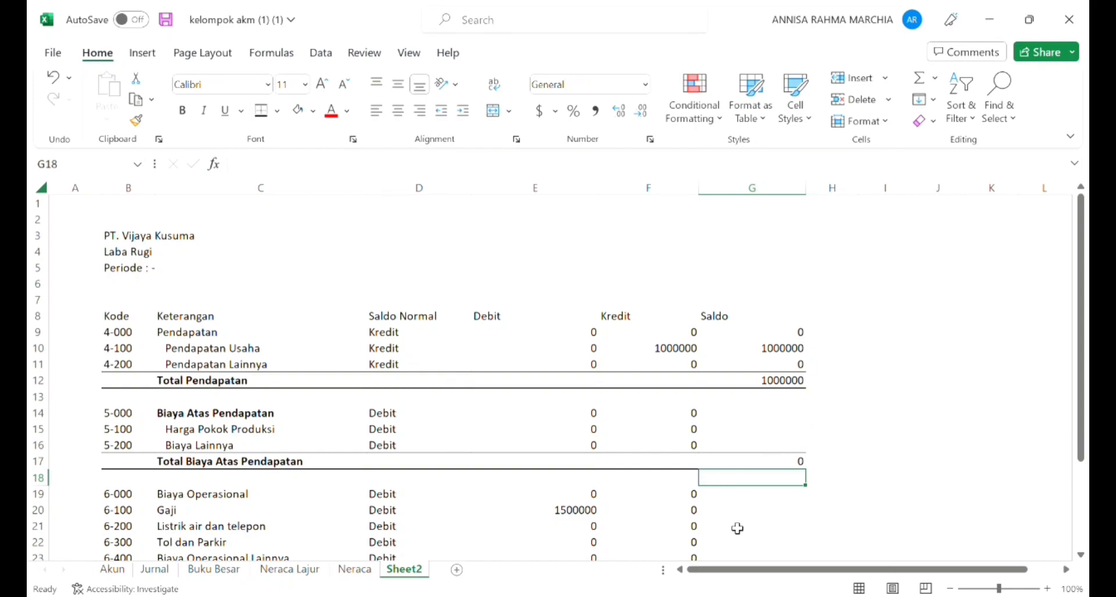
# Step: Copy the Saldo formula from Pendapatan Usaha into G14:G16 for the Biaya Atas Pendapatan accounts
pyautogui.click(757, 350)
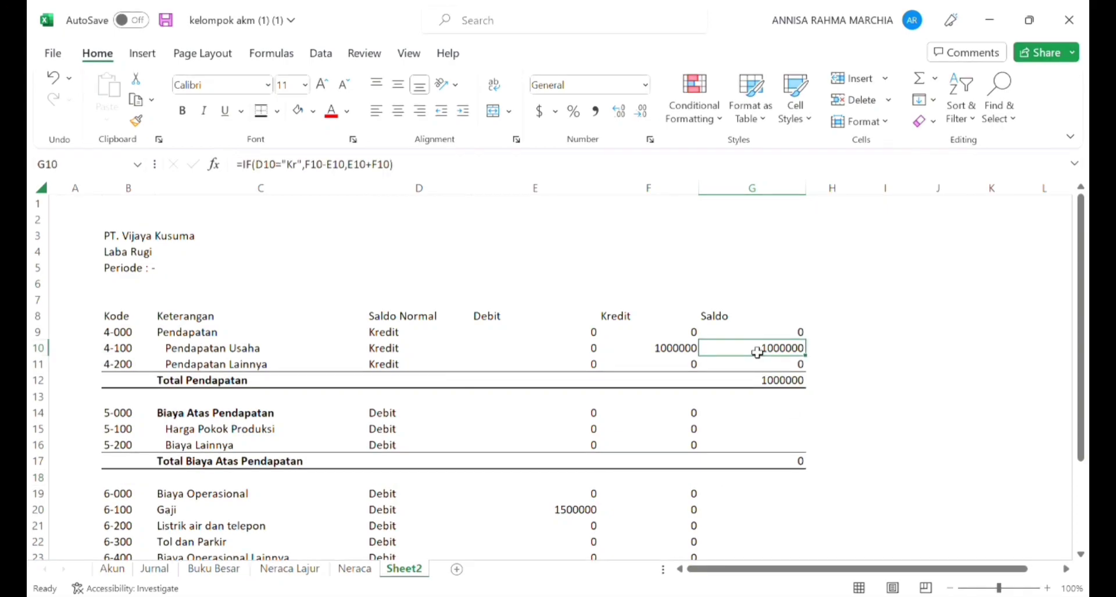
pyautogui.hotkey('ctrl', 'c')
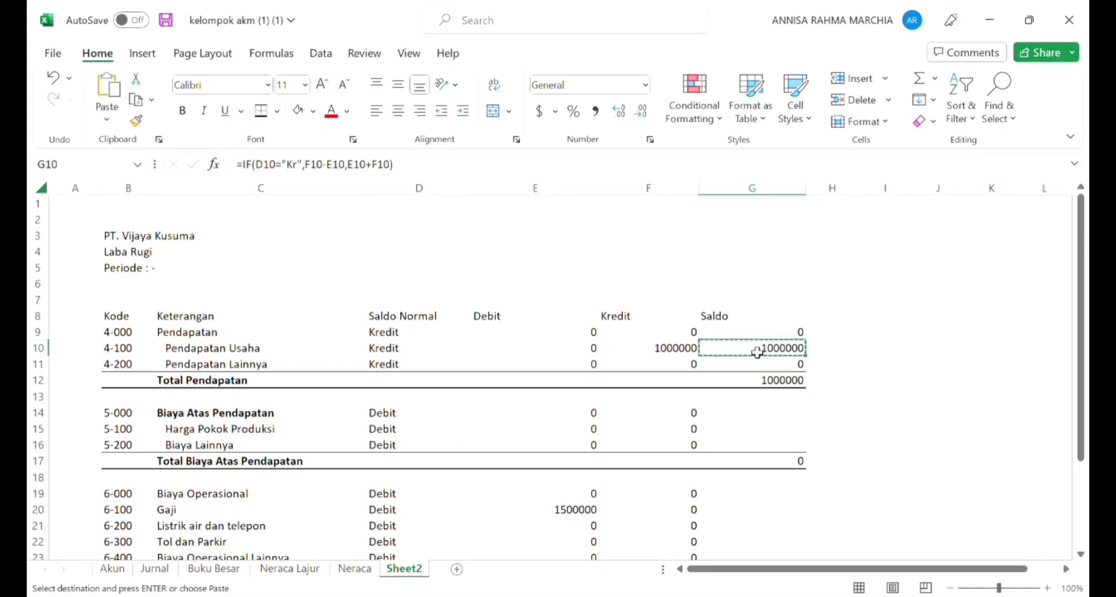
pyautogui.click(760, 417)
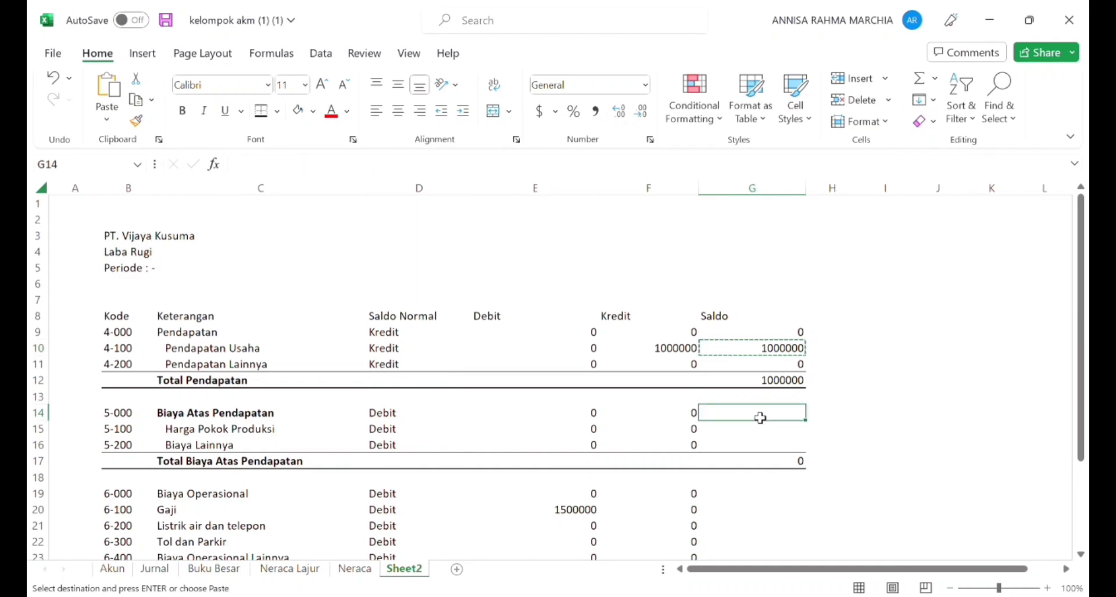
pyautogui.hotkey('shift', 'Down')
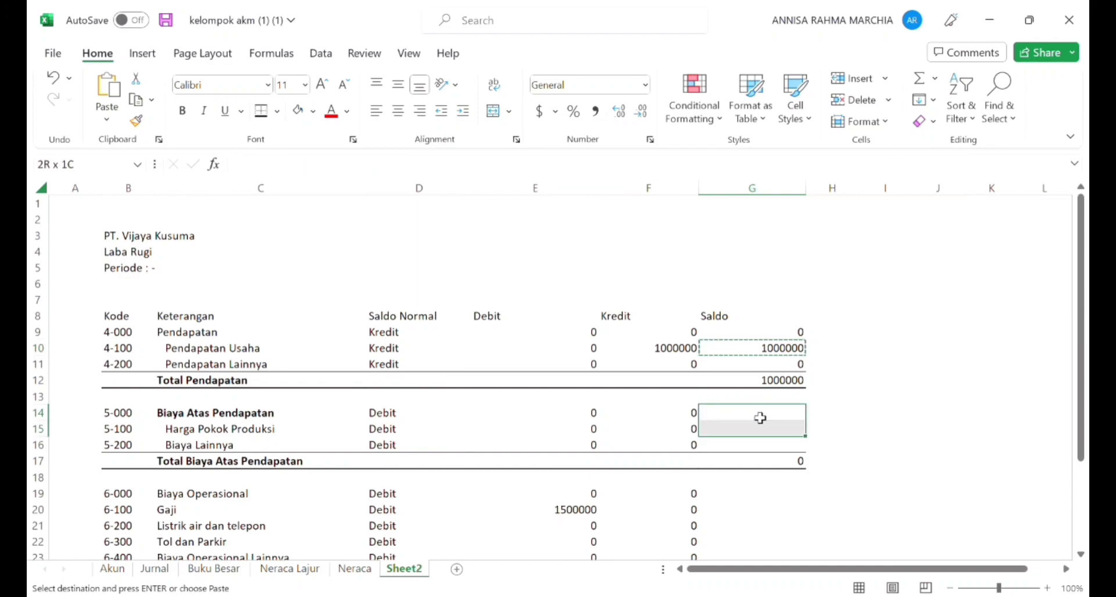
pyautogui.hotkey('shift', 'Down')
pyautogui.press('Return')
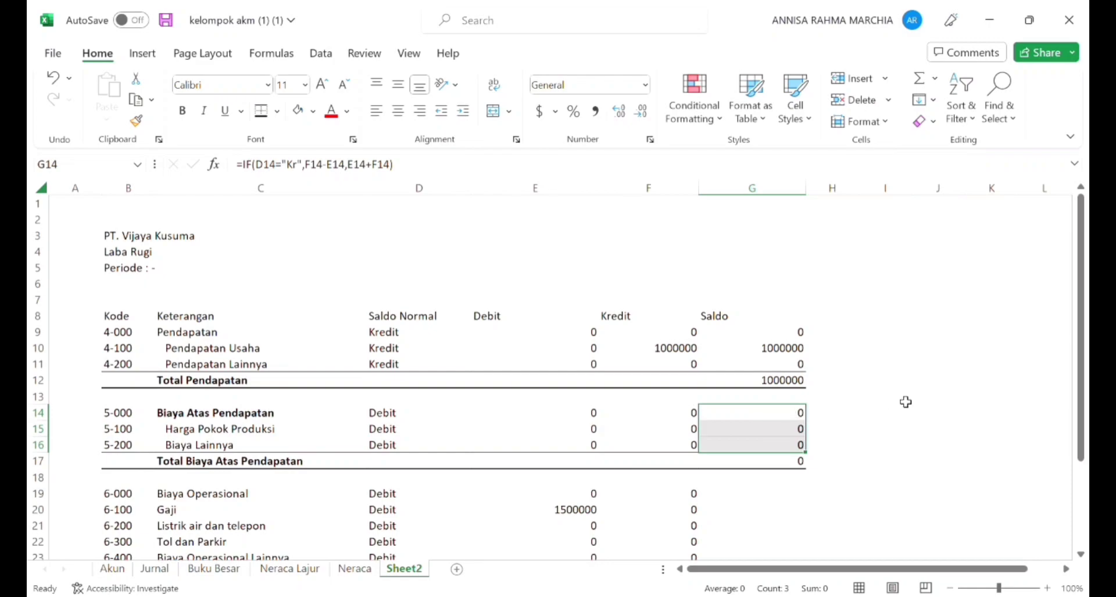
# Step: Insert two blank rows above account 6-000, at rows 19 and 20
pyautogui.press('Down')
pyautogui.press('Down')
pyautogui.press('Down')
pyautogui.press('Down')
pyautogui.press('Left')
pyautogui.press('Left')
pyautogui.press('Left')
pyautogui.press('Down')
pyautogui.press('Left')
pyautogui.press('Left')
pyautogui.press('Down')
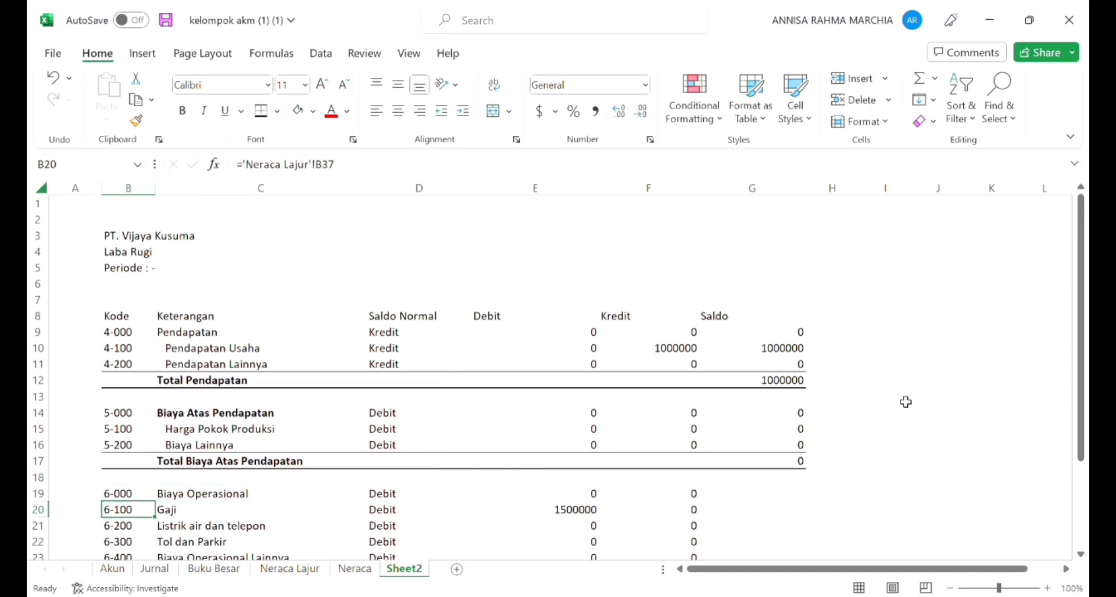
pyautogui.press('Right')
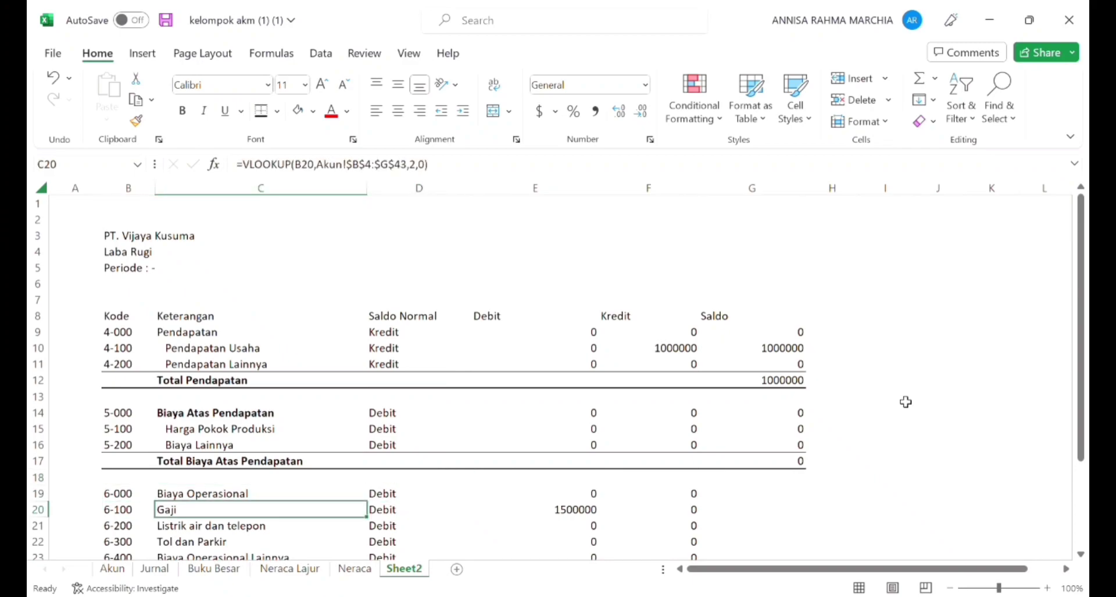
pyautogui.press('Up')
pyautogui.press('Right')
pyautogui.press('Left')
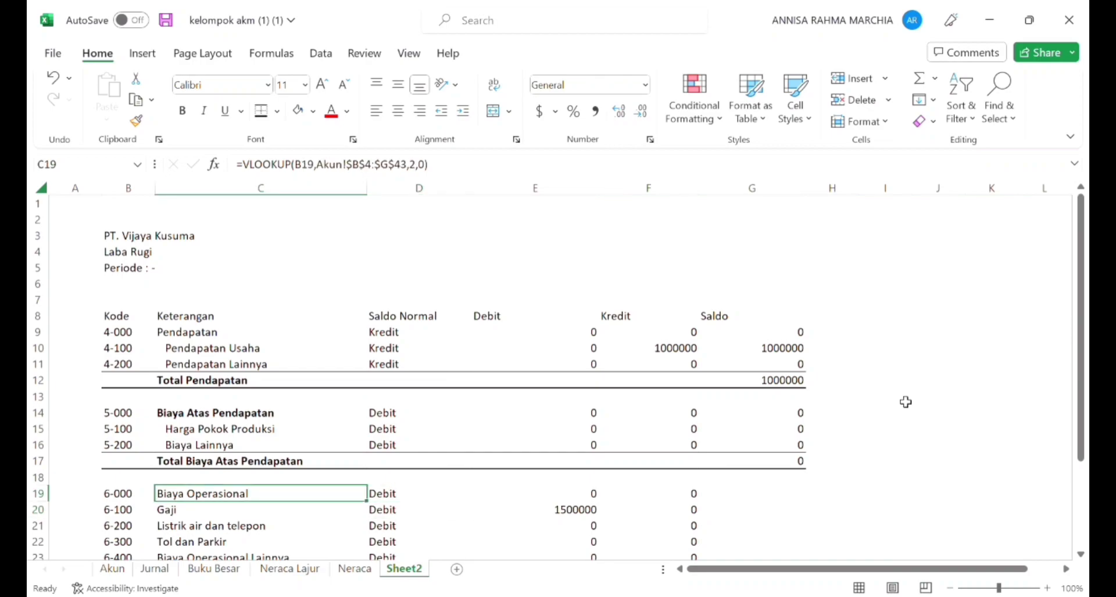
pyautogui.hotkey('shift', 'Down')
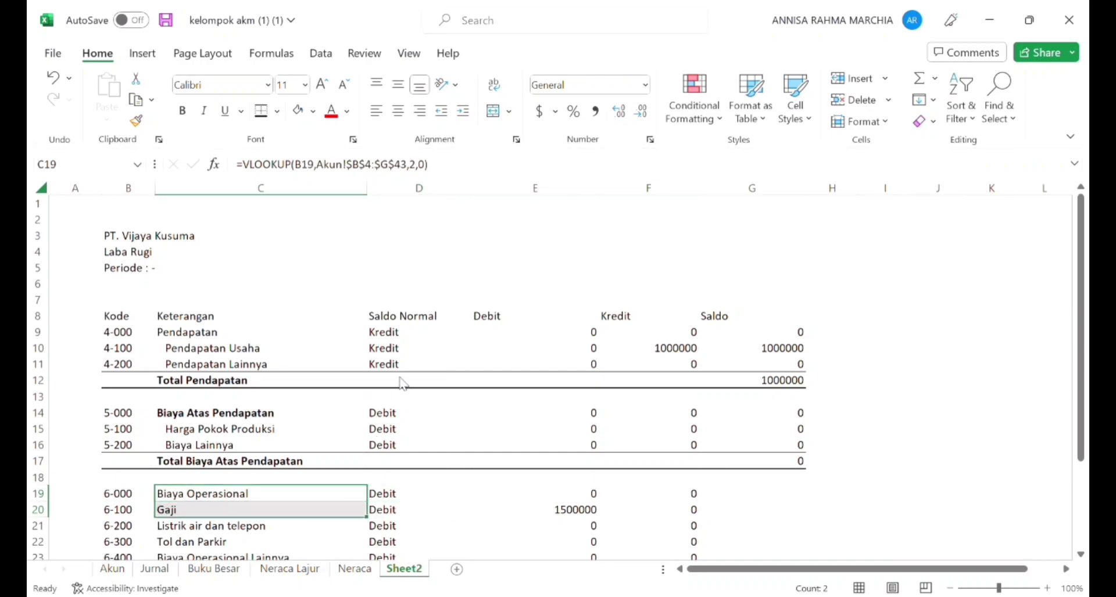
pyautogui.click(373, 284)
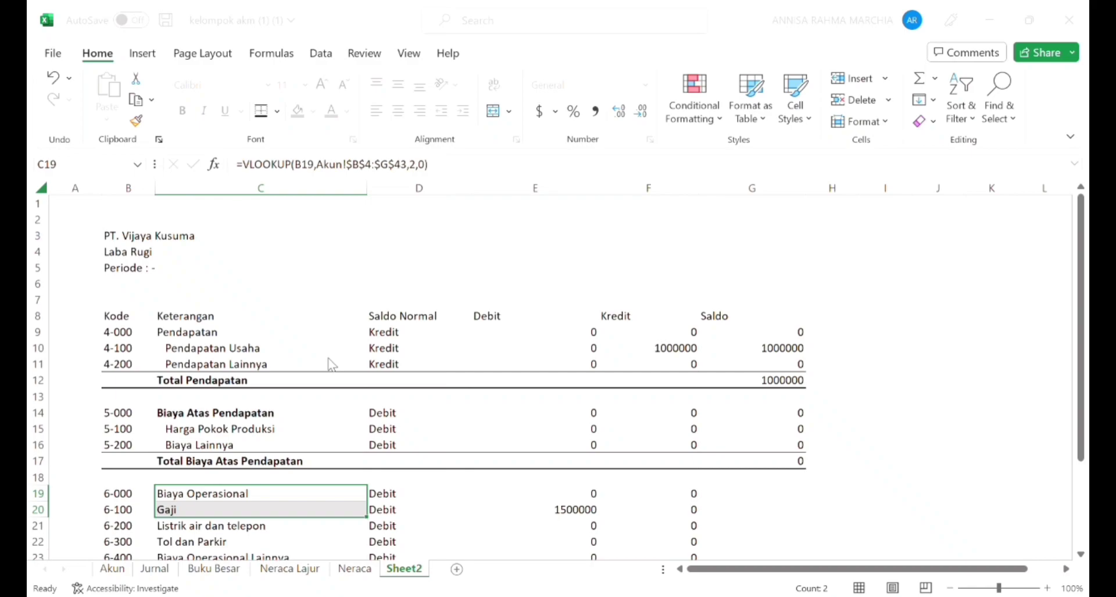
pyautogui.press('Return')
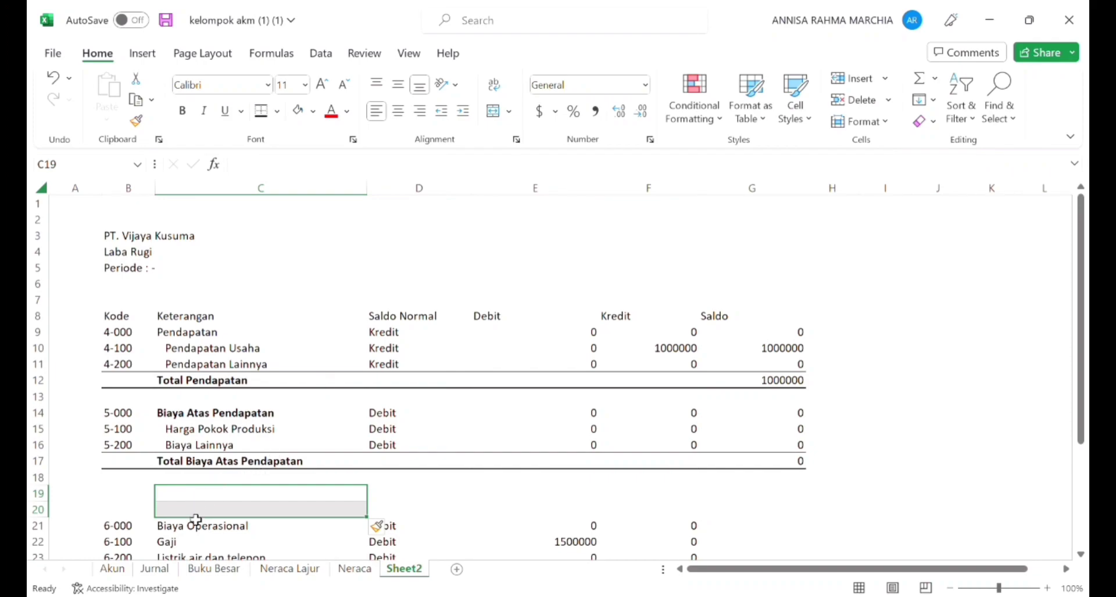
# Step: Enter Laba Kotor in C19 and make it bold
pyautogui.click(196, 517)
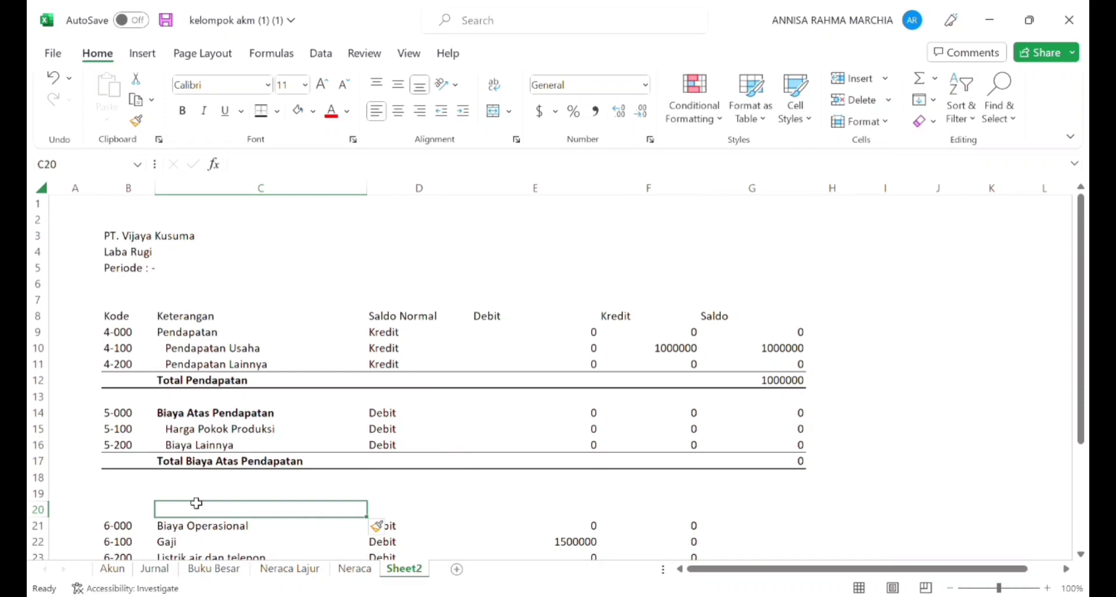
pyautogui.click(196, 499)
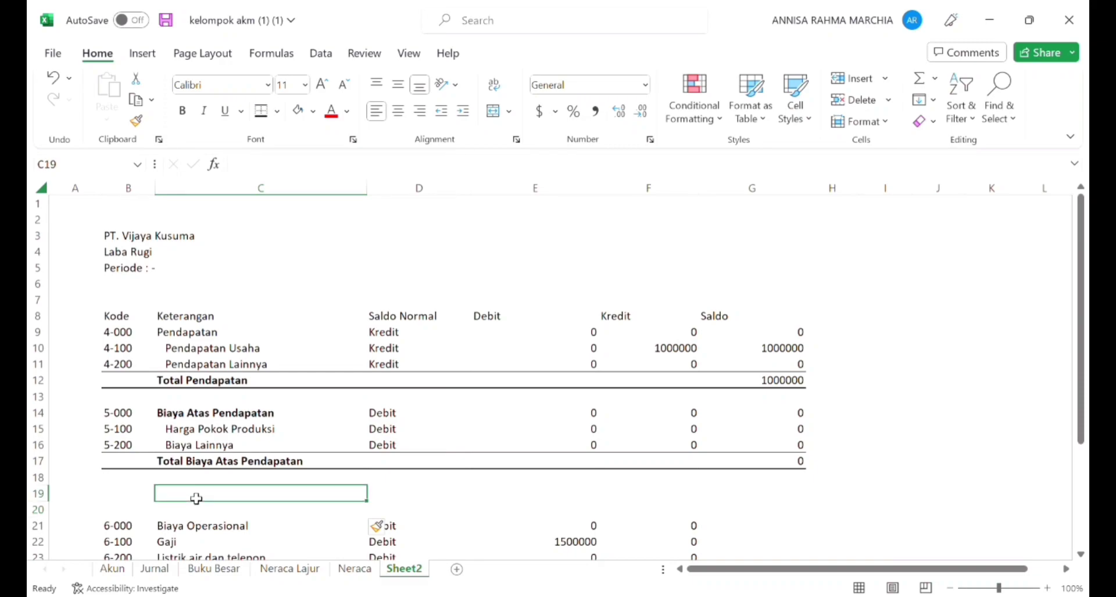
pyautogui.write('Laba Kotor')
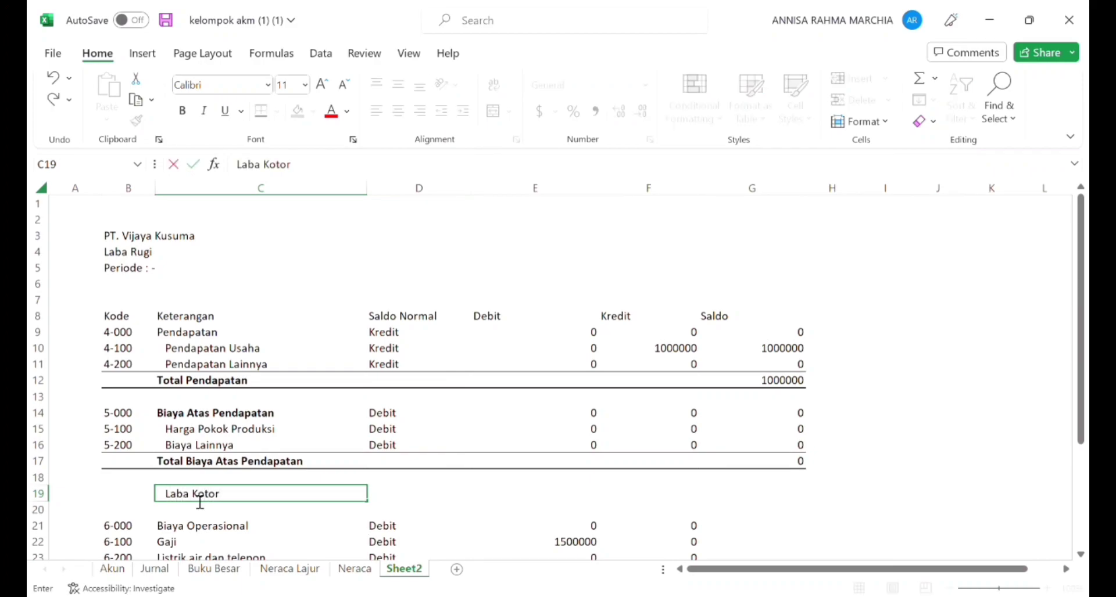
pyautogui.hotkey('ctrl', 'Return')
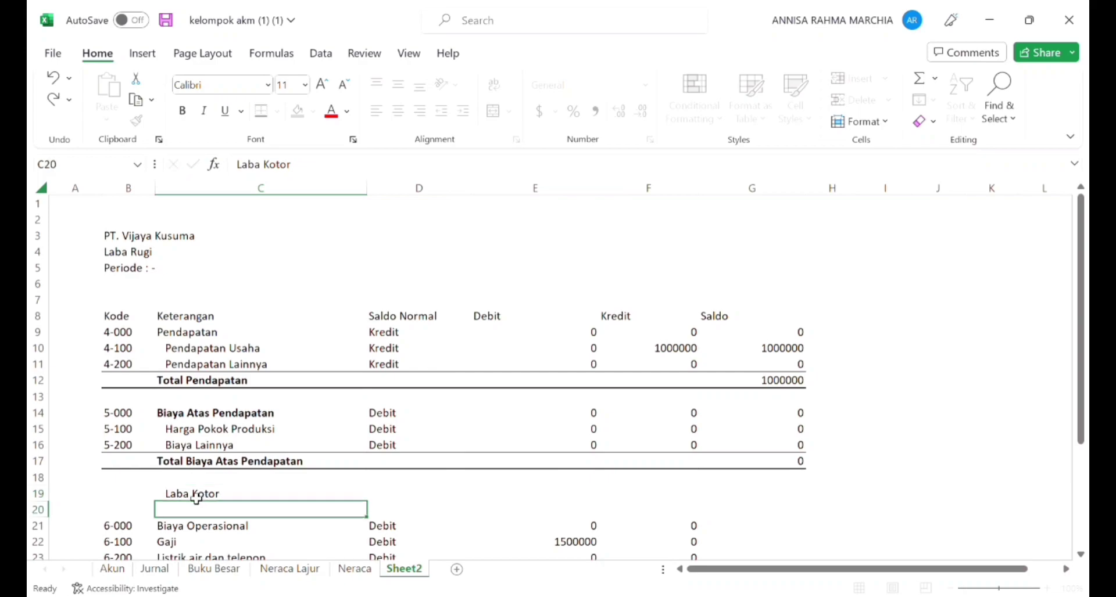
pyautogui.hotkey('ctrl', 'b')
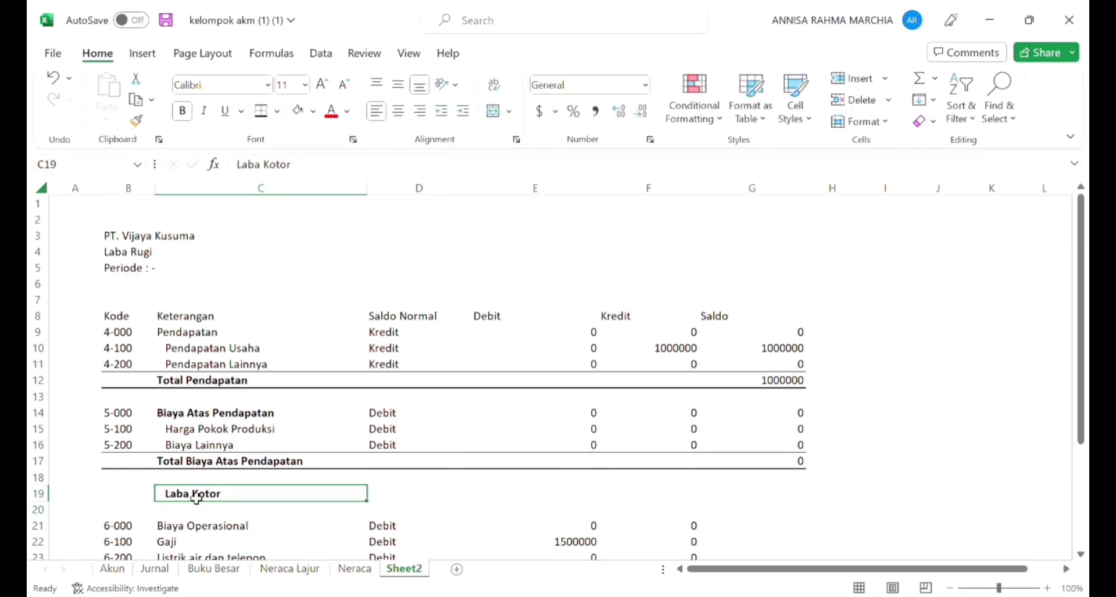
# Step: Give the Laba Kotor row, B19:G19, a top and a bottom border
pyautogui.press('Down')
pyautogui.press('Up')
pyautogui.press('Left')
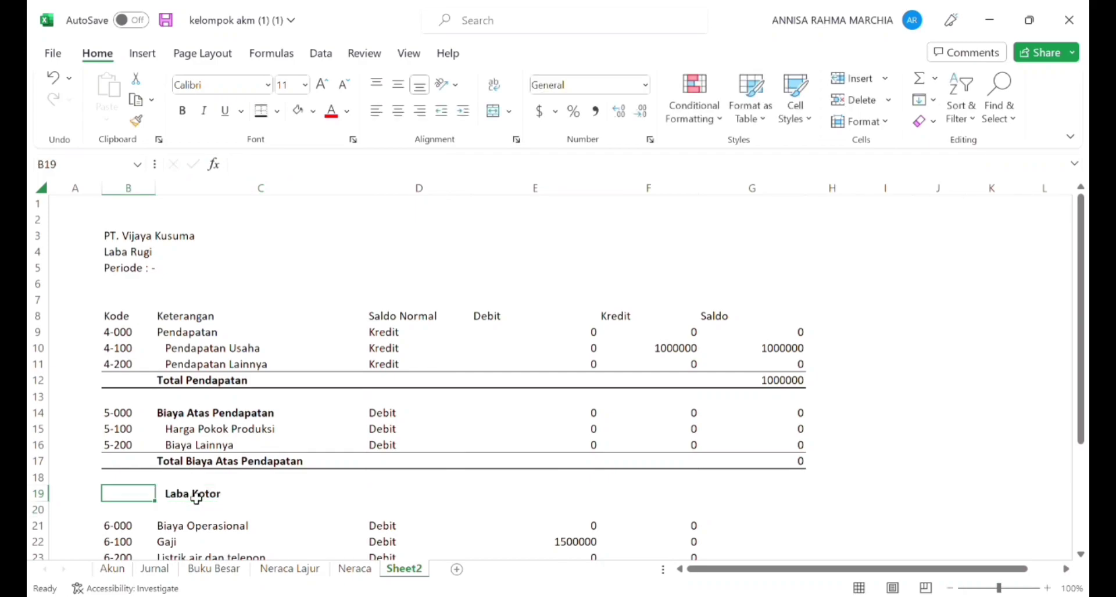
pyautogui.hotkey('shift', 'Right')
pyautogui.hotkey('shift', 'Right')
pyautogui.hotkey('shift', 'Right')
pyautogui.hotkey('shift', 'Right')
pyautogui.hotkey('shift', 'Right')
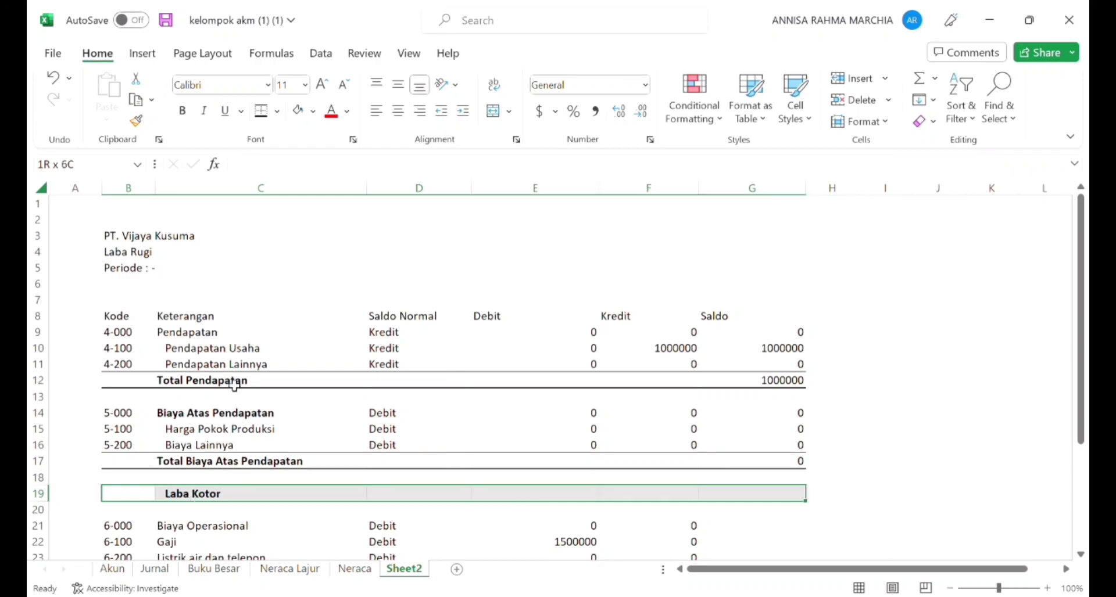
pyautogui.click(257, 115)
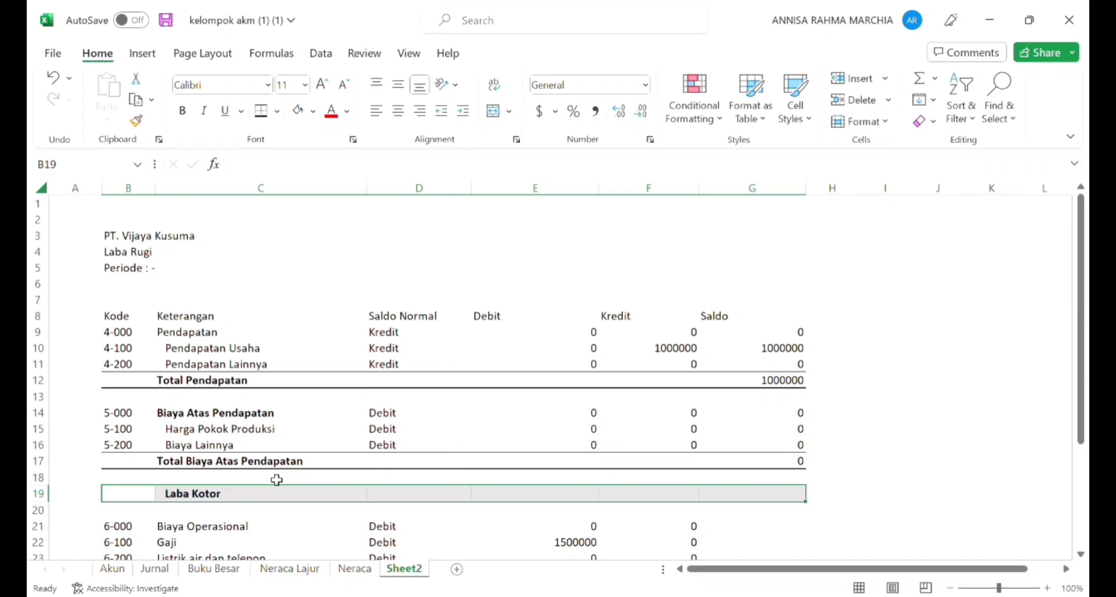
# Step: Enter the formula =G12-G17 in G19 to subtract Total Biaya Atas Pendapatan from Total Pendapatan
pyautogui.click(714, 500)
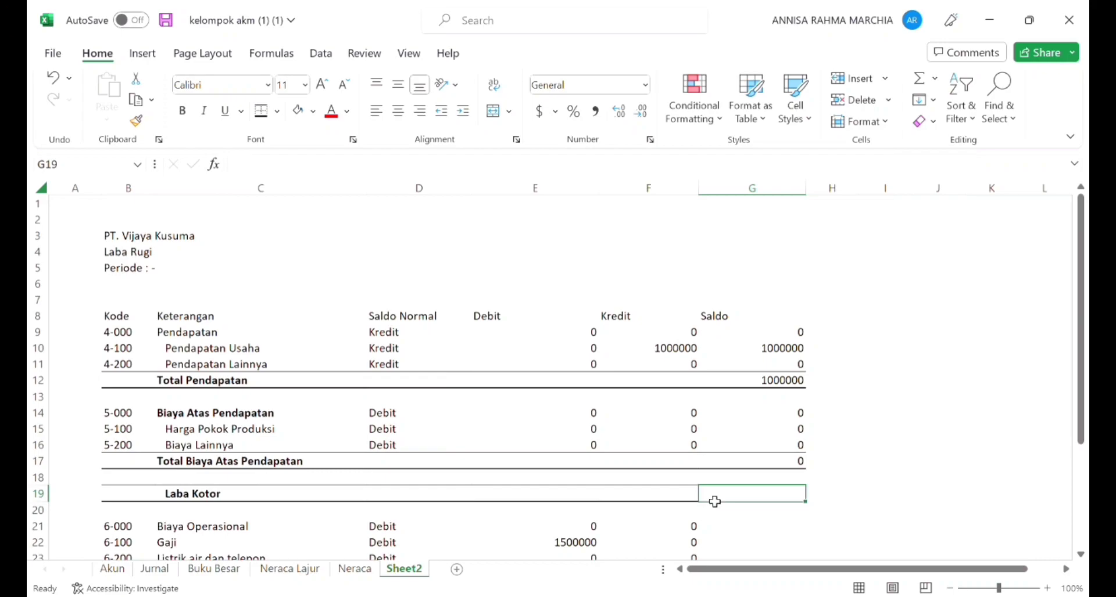
pyautogui.write('=')
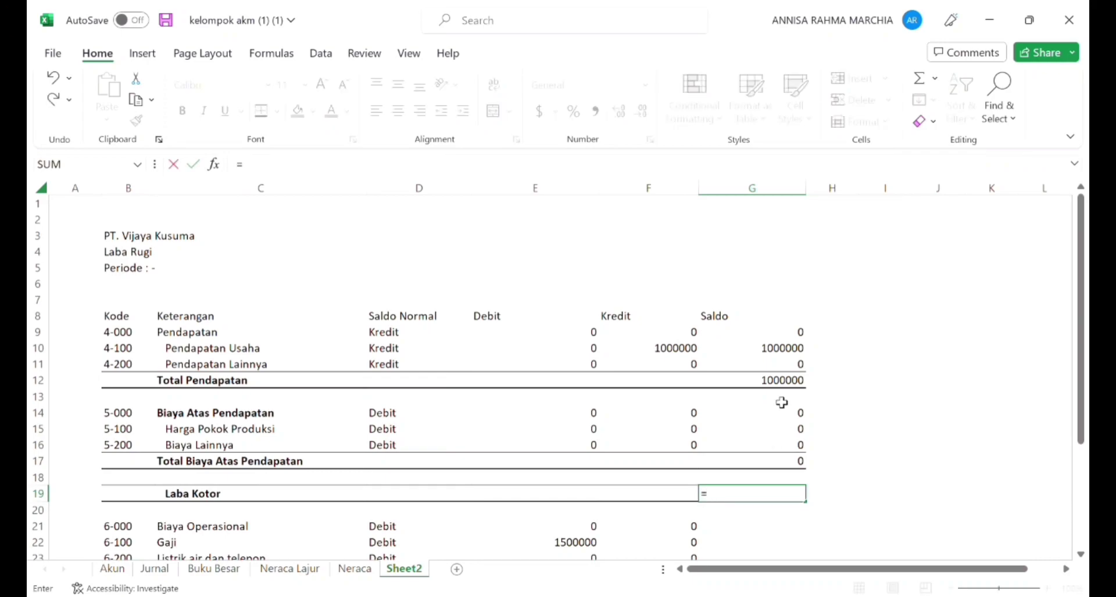
pyautogui.click(787, 381)
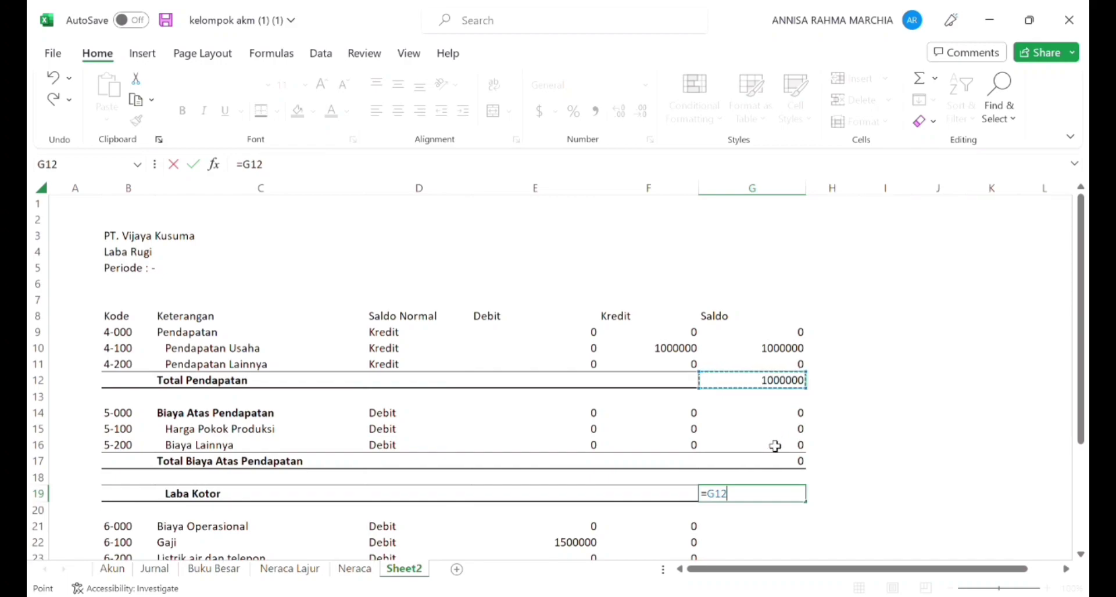
pyautogui.write('-')
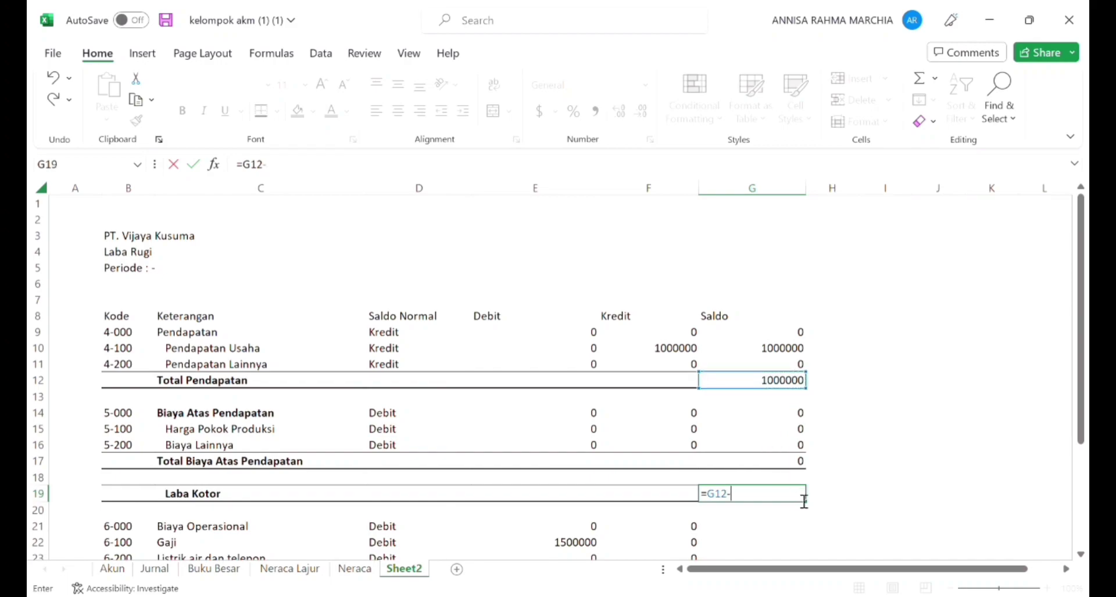
pyautogui.click(790, 465)
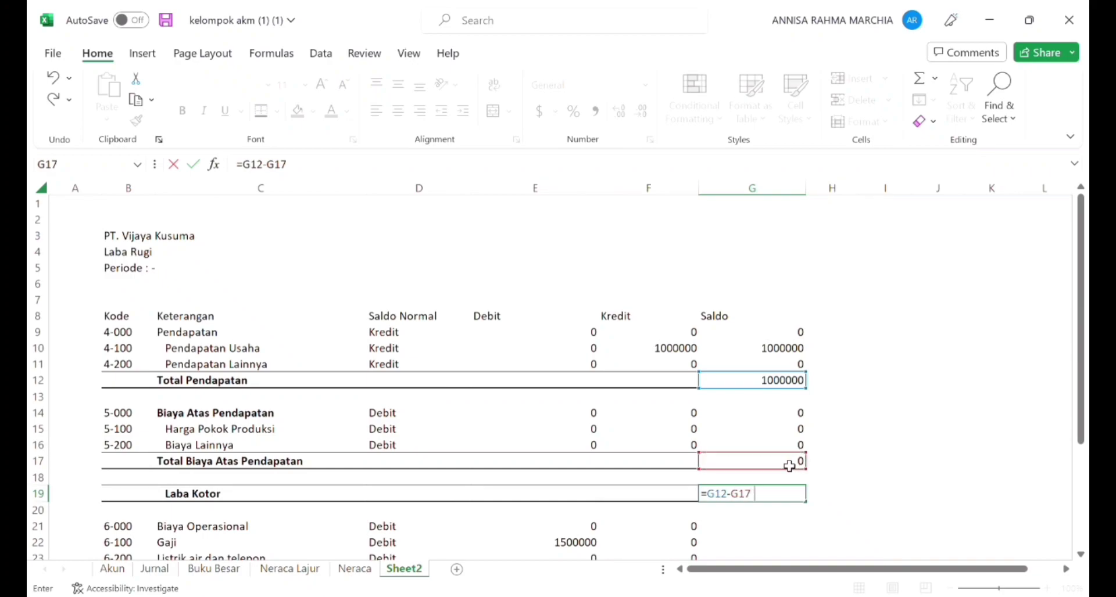
pyautogui.press('Return')
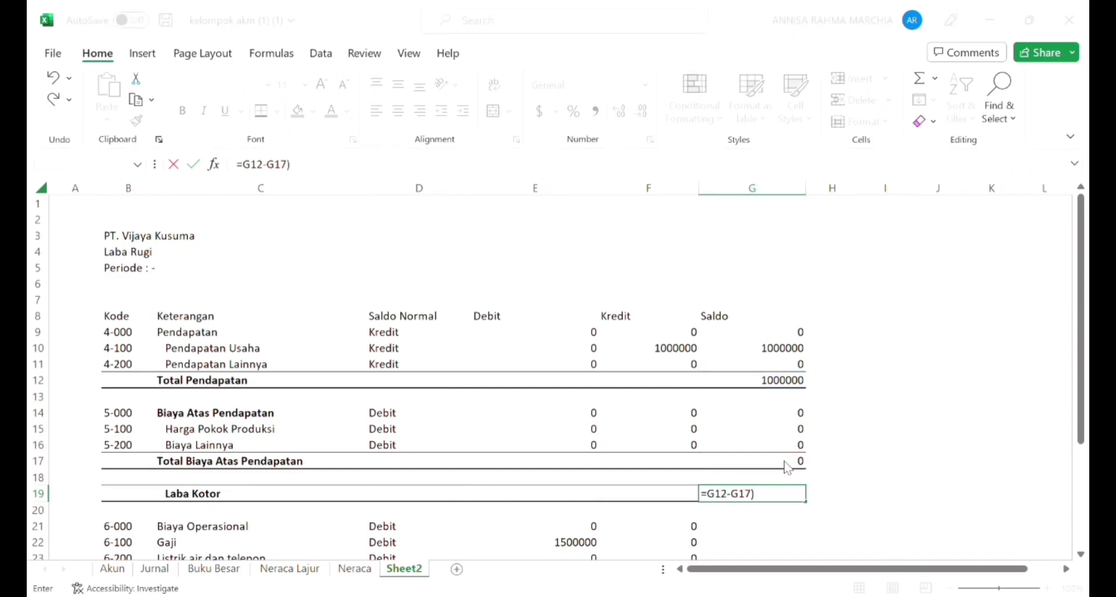
pyautogui.press('Return')
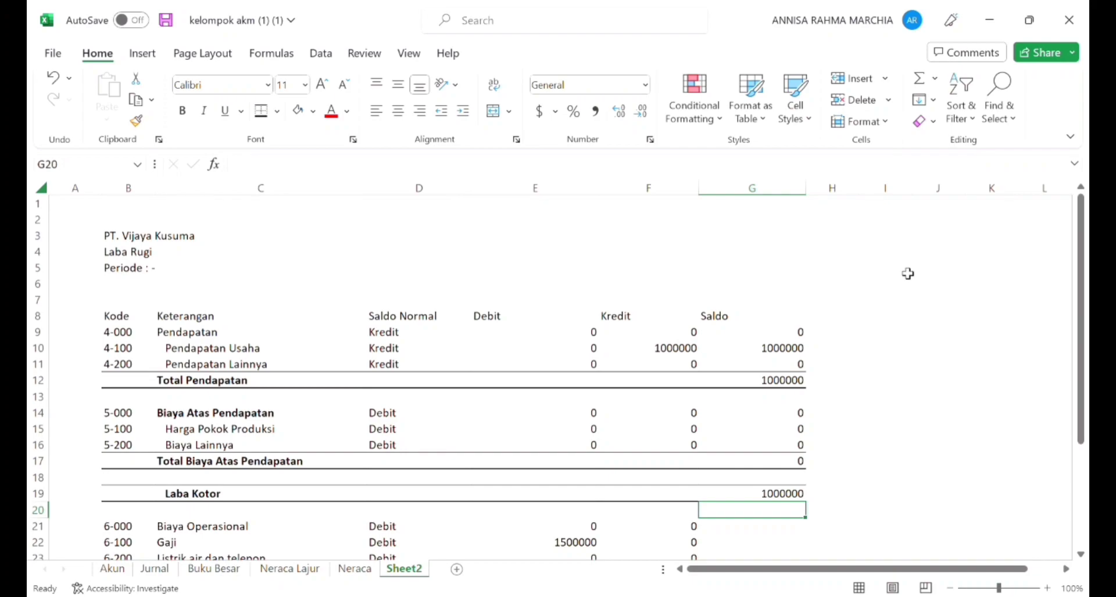
# Step: Make Biaya Operasional in C21 bold and indent the accounts from Gaji to Biaya Operasional Lainnya beneath it
pyautogui.press('Down')
pyautogui.press('Left')
pyautogui.press('Left')
pyautogui.press('Left')
pyautogui.press('Left')
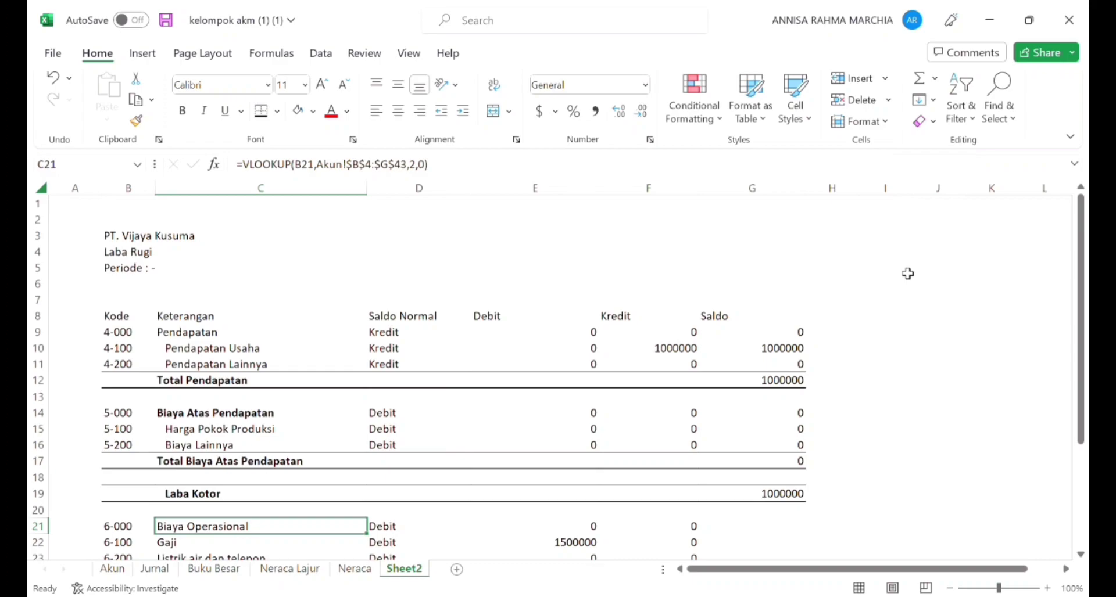
pyautogui.hotkey('ctrl', 'b')
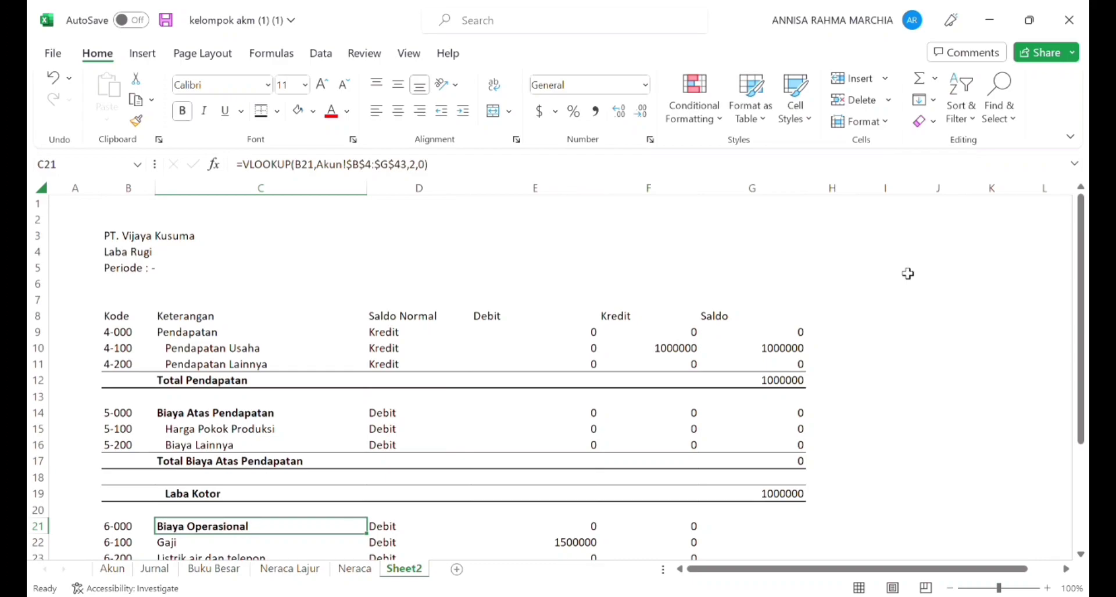
pyautogui.moveTo(1080, 249); pyautogui.dragTo(1082, 346)
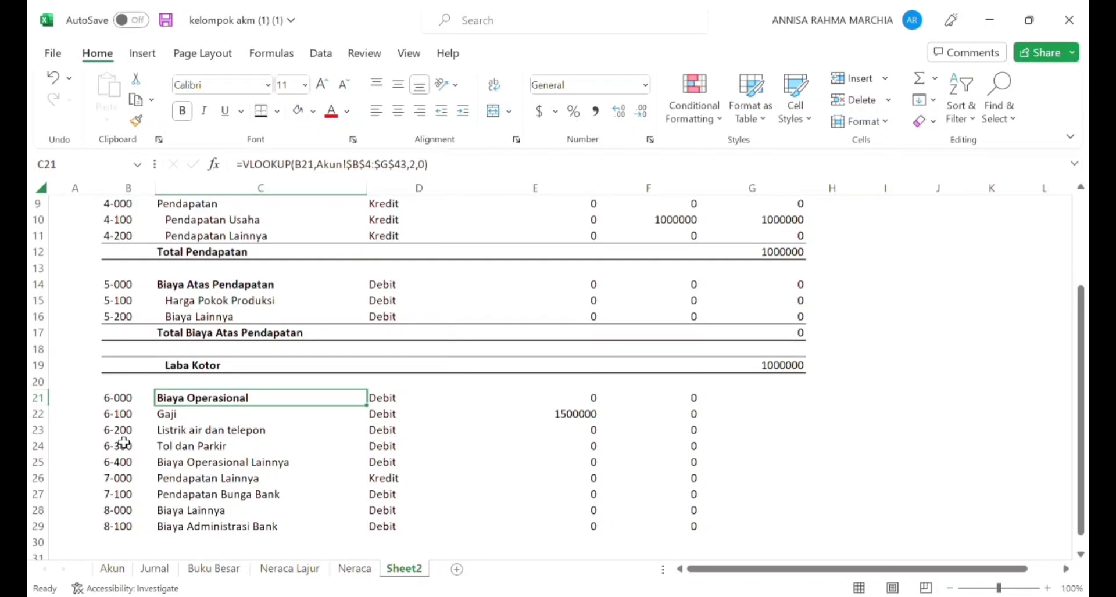
pyautogui.moveTo(193, 420); pyautogui.dragTo(196, 470)
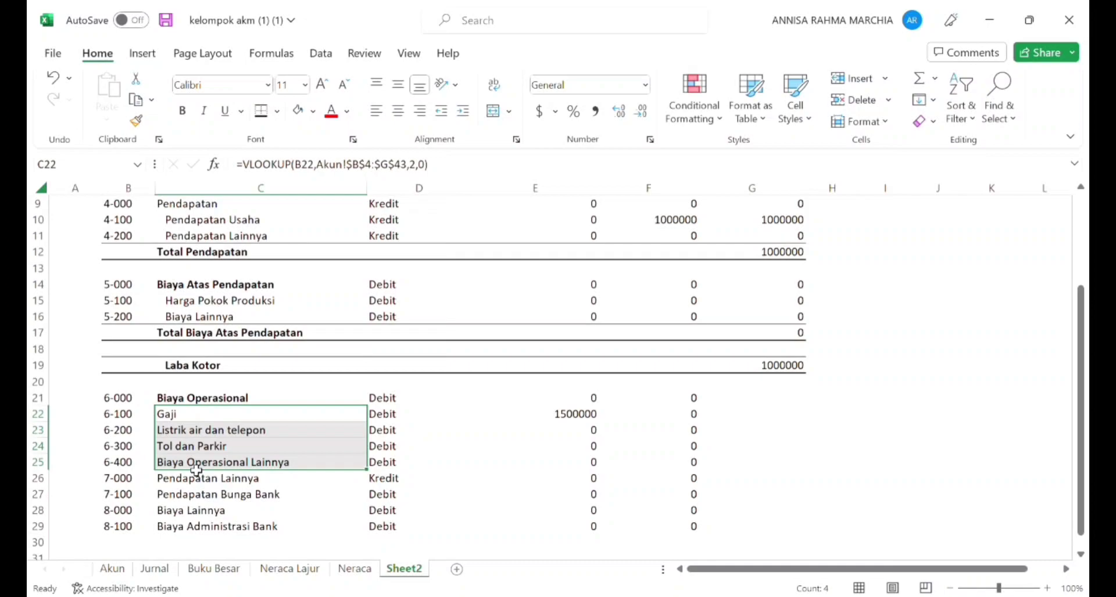
pyautogui.click(463, 112)
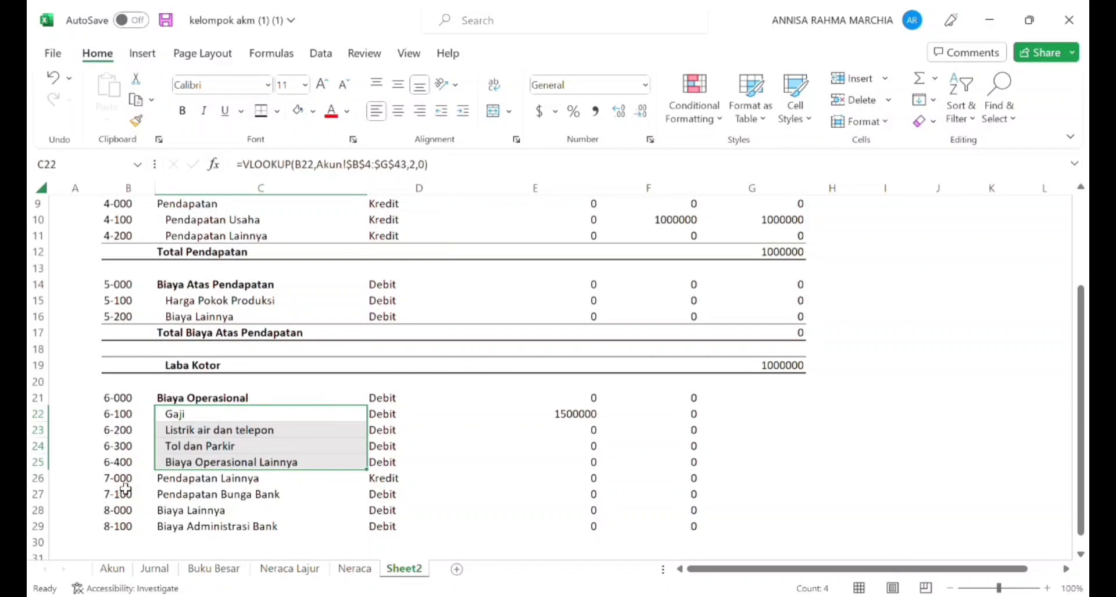
# Step: Insert two blank rows above account 7-000, at rows 26 and 27, and select C26
pyautogui.moveTo(124, 480); pyautogui.dragTo(124, 494)
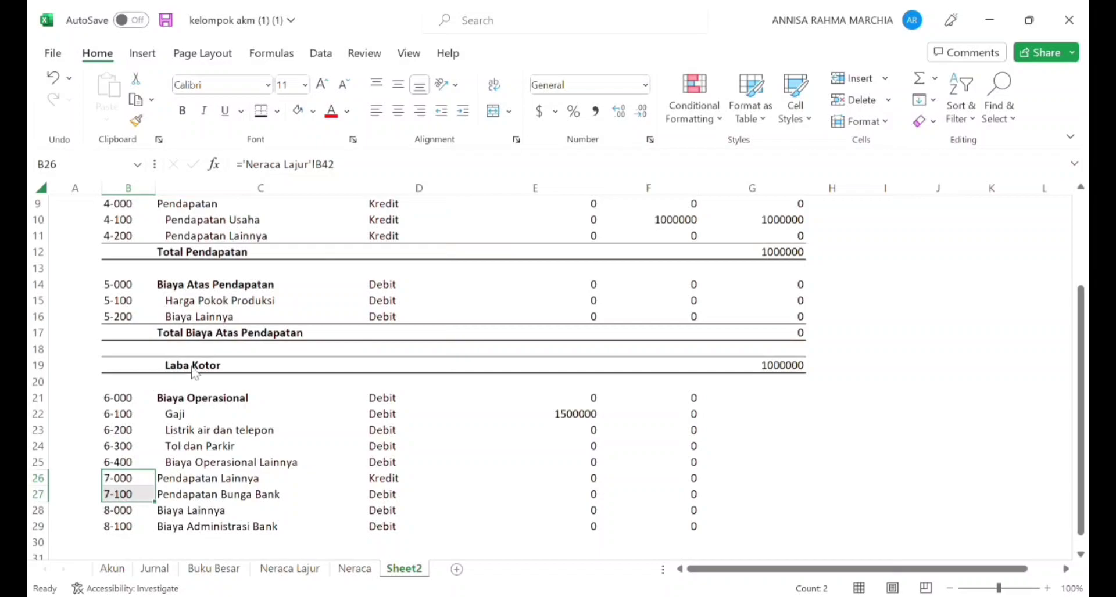
pyautogui.click(179, 285)
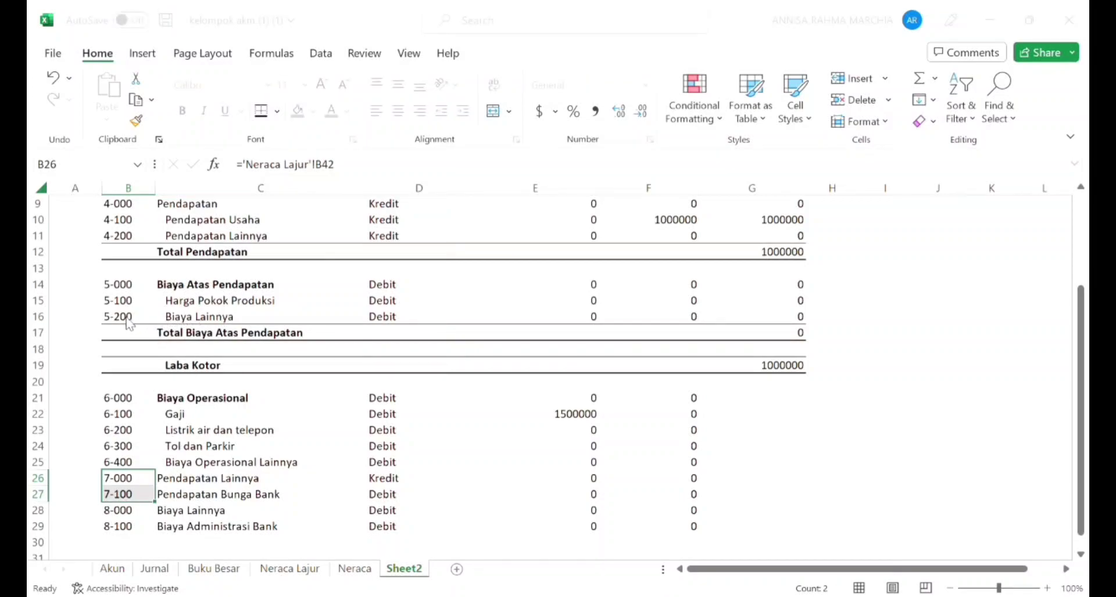
pyautogui.press('Return')
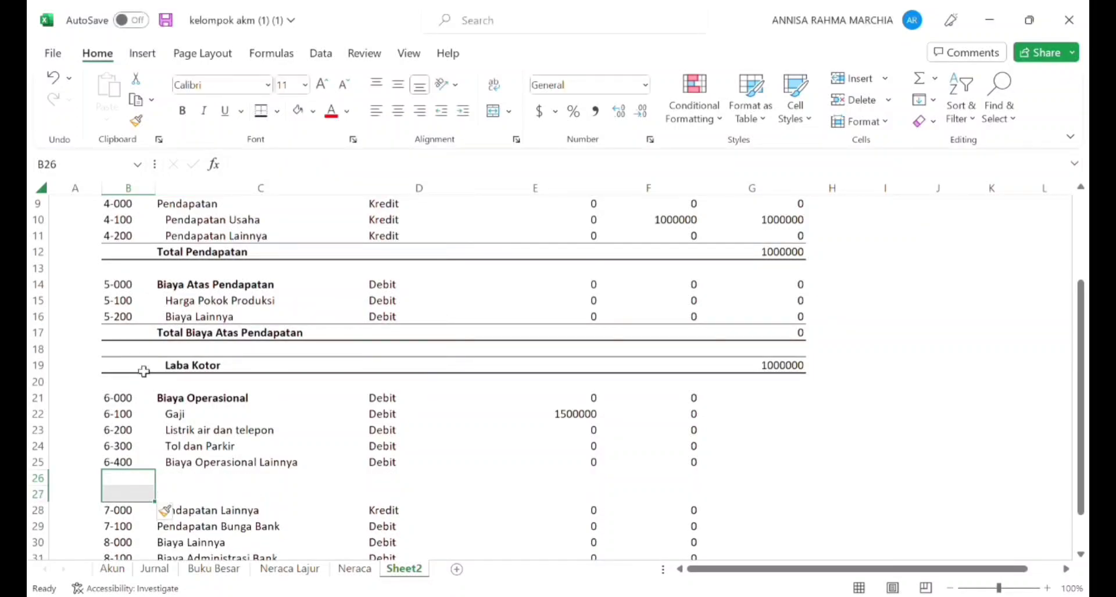
pyautogui.click(214, 481)
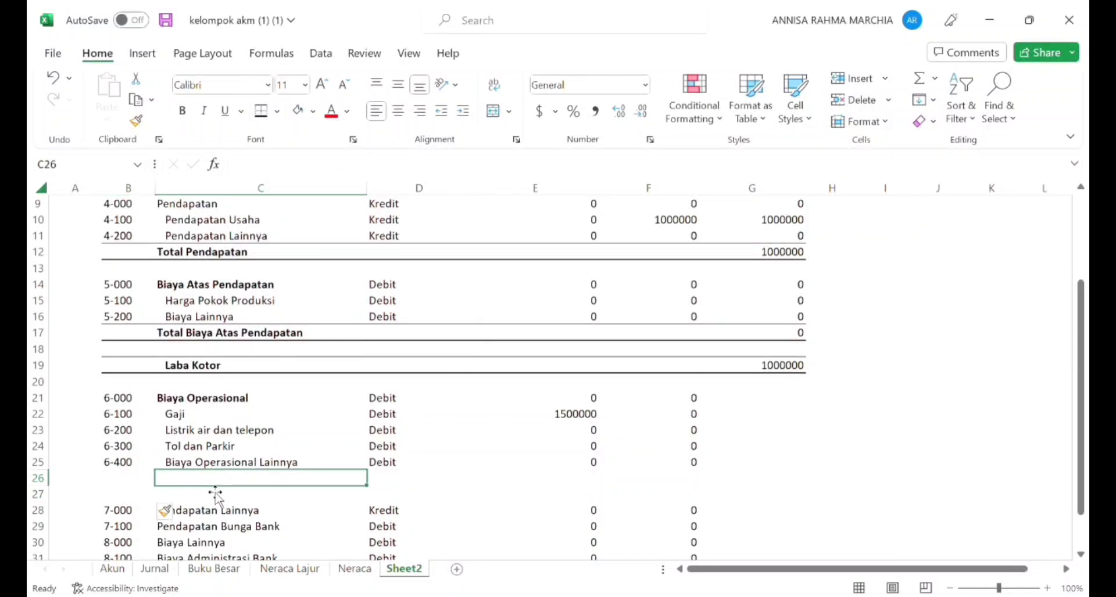
# Step: Enter the bold label Total Biaya Operasional in C26, beneath the Biaya Operasional accounts
pyautogui.write('Tol dan Parkir')
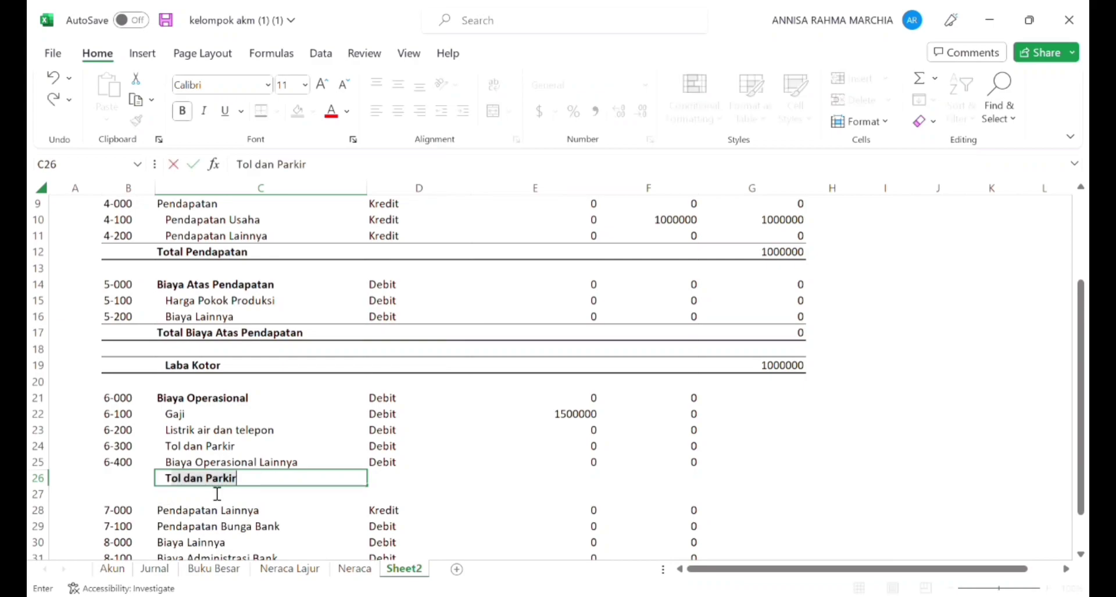
pyautogui.write('otal ')
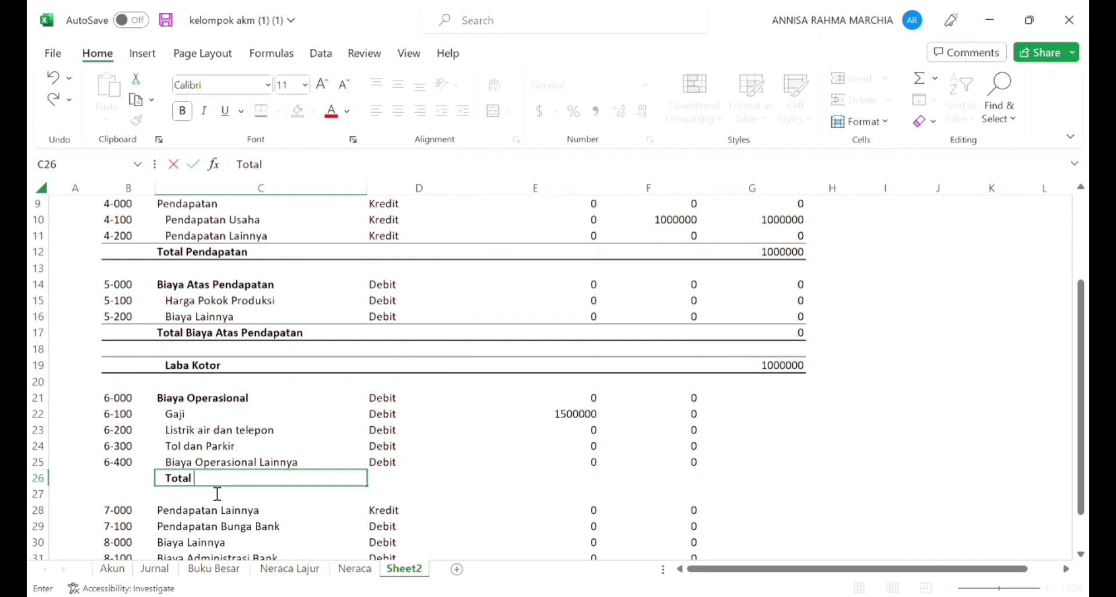
pyautogui.write('Biaya Operasion')
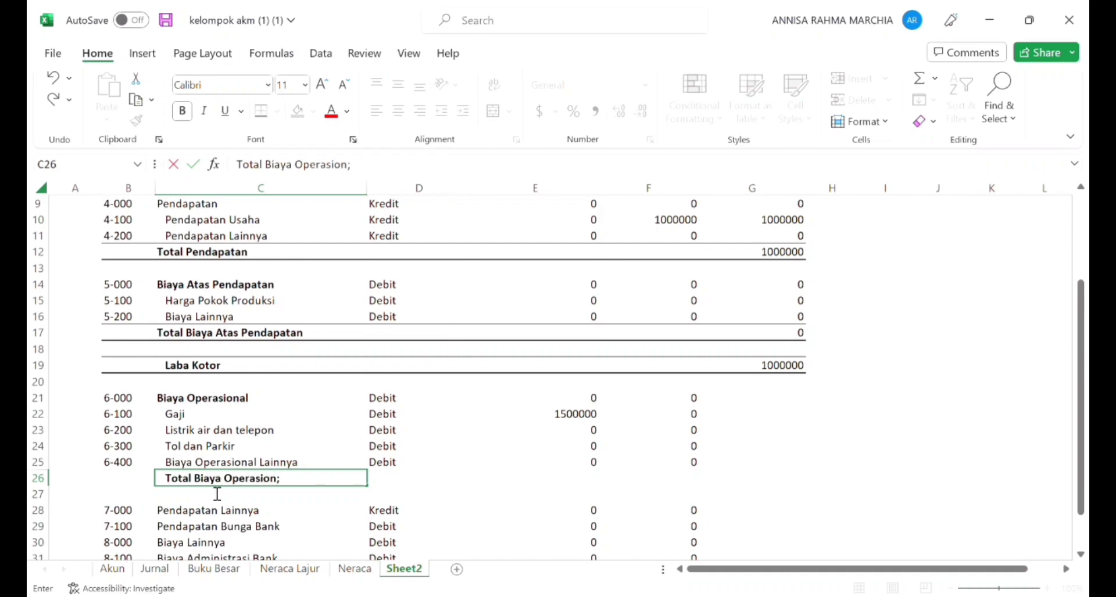
pyautogui.write('AL')
pyautogui.press('BackSpace')
pyautogui.press('BackSpace')
pyautogui.write('al')
pyautogui.press('Return')
# Step: Give the Total Biaya Operasional row, B26:G26, a top and a bottom border
pyautogui.press('Down')
pyautogui.press('Up')
pyautogui.press('Left')
pyautogui.press('Up')
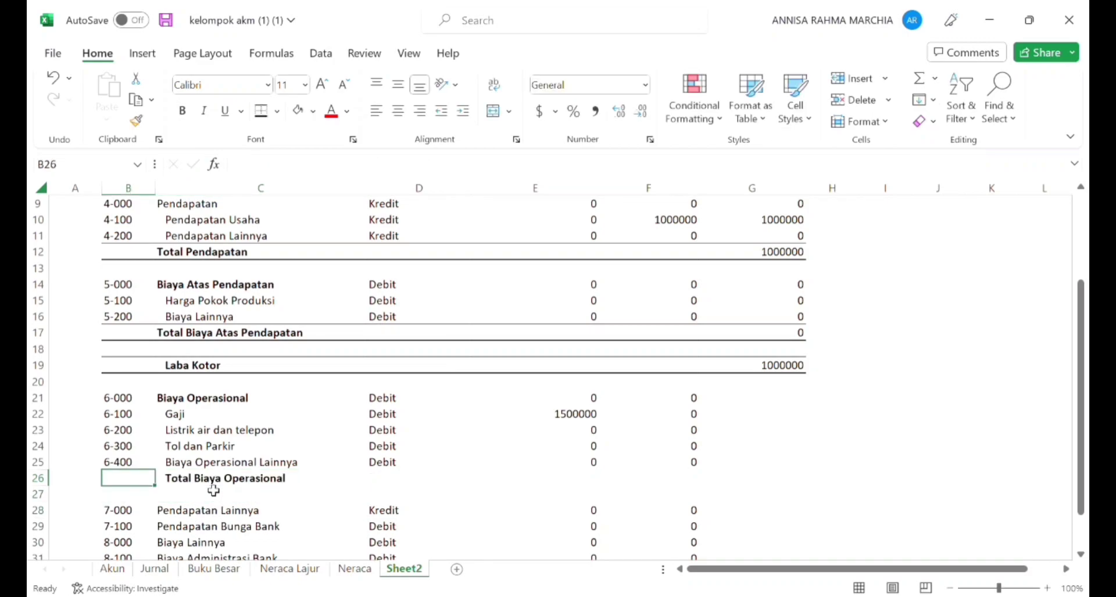
pyautogui.hotkey('shift', 'Right')
pyautogui.hotkey('shift', 'Right')
pyautogui.hotkey('shift', 'Right')
pyautogui.hotkey('shift', 'Right')
pyautogui.hotkey('shift', 'Right')
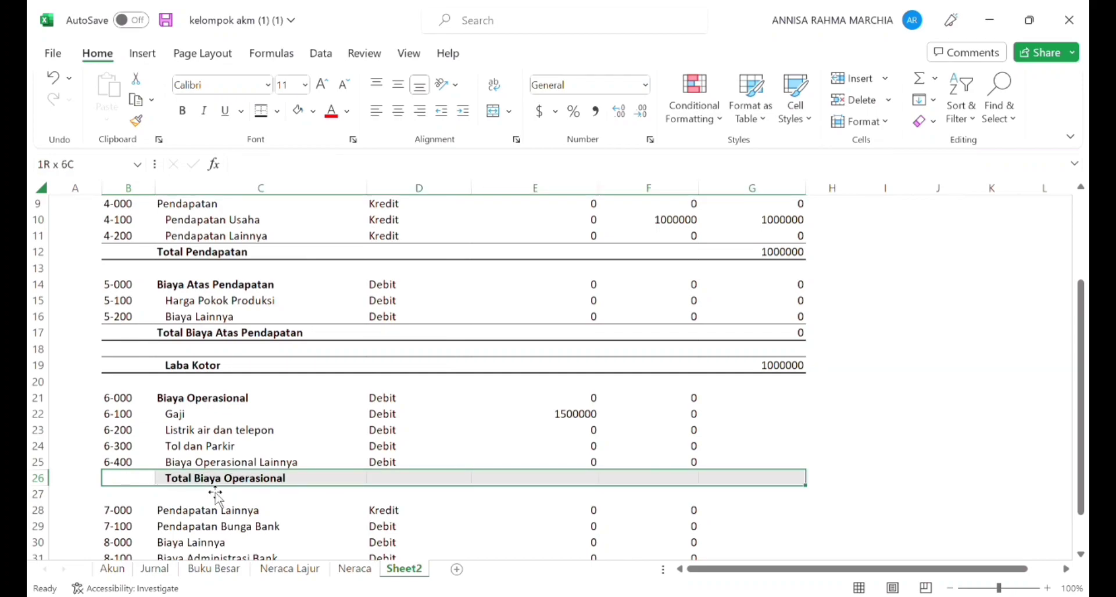
pyautogui.click(260, 112)
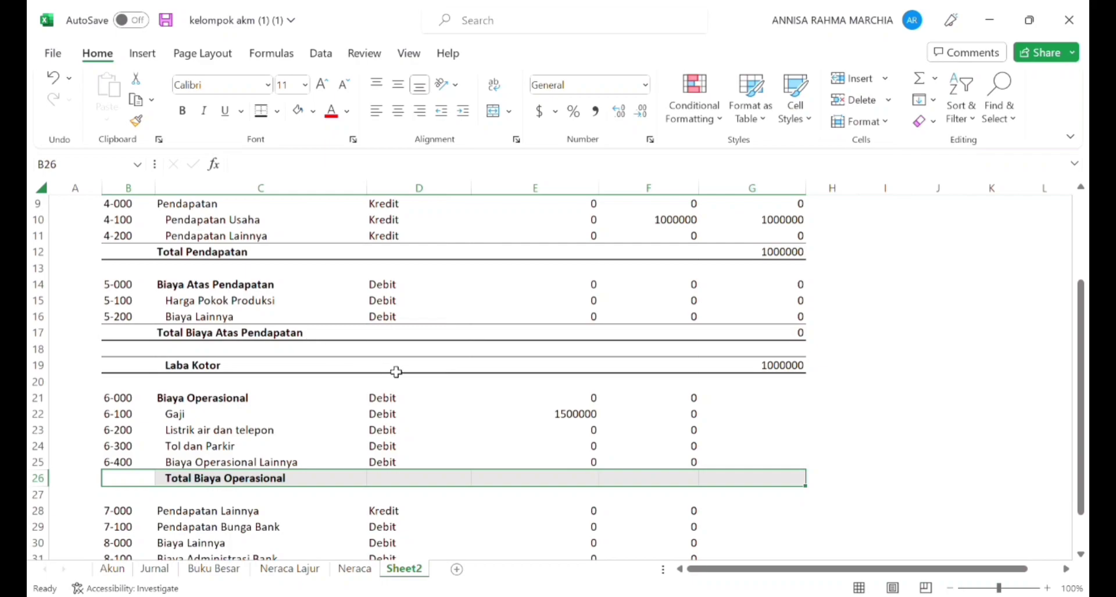
# Step: Enter a SUM formula over G20:G25 in G26 to total Biaya Operasional
pyautogui.click(730, 488)
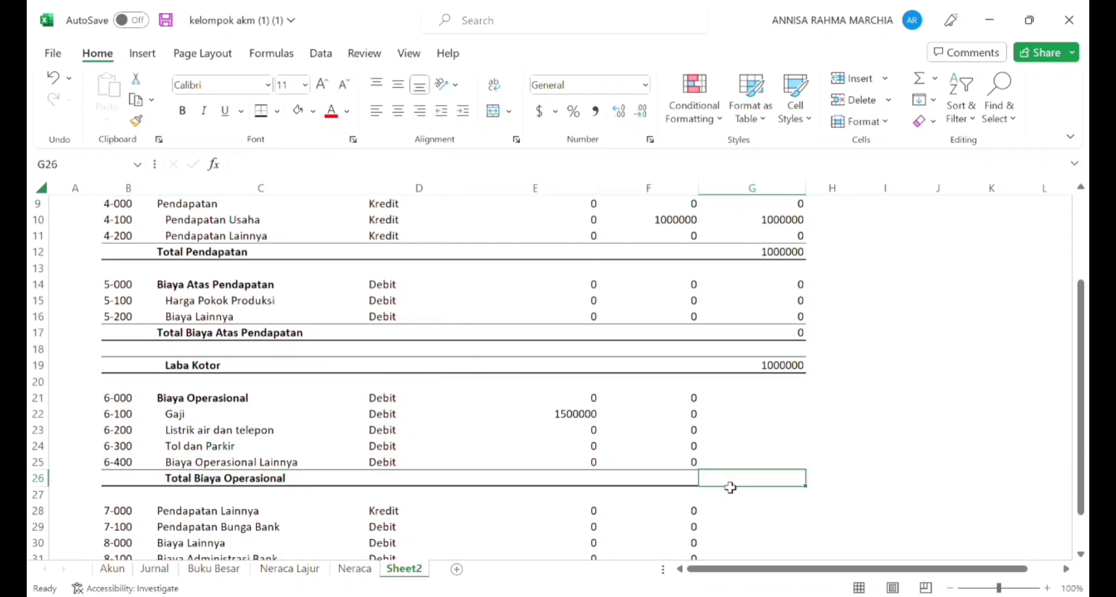
pyautogui.click(741, 511)
pyautogui.click(730, 485)
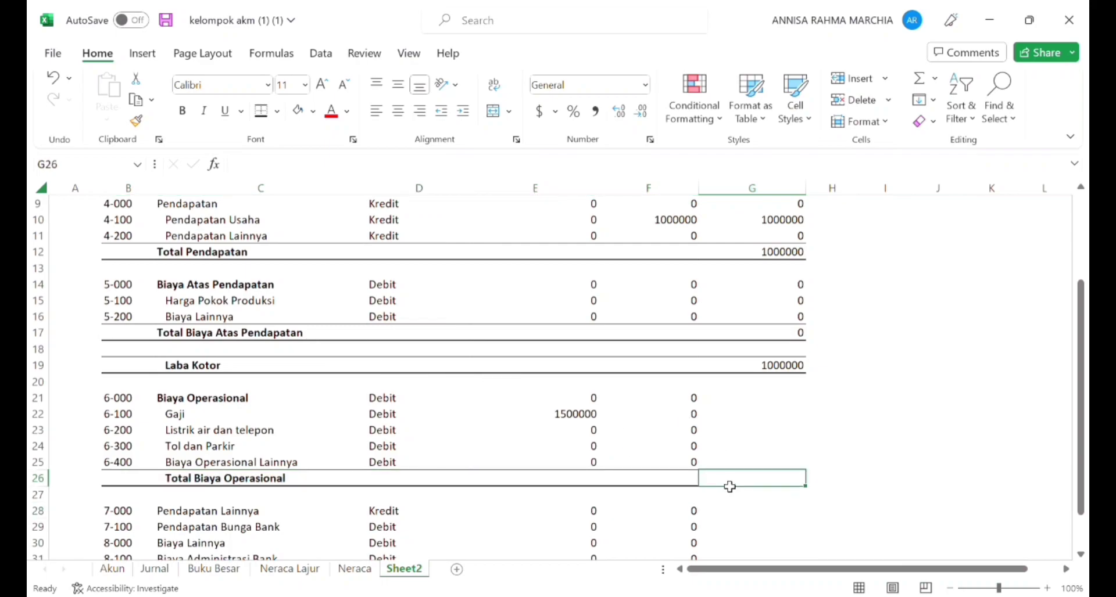
pyautogui.write('=sum(')
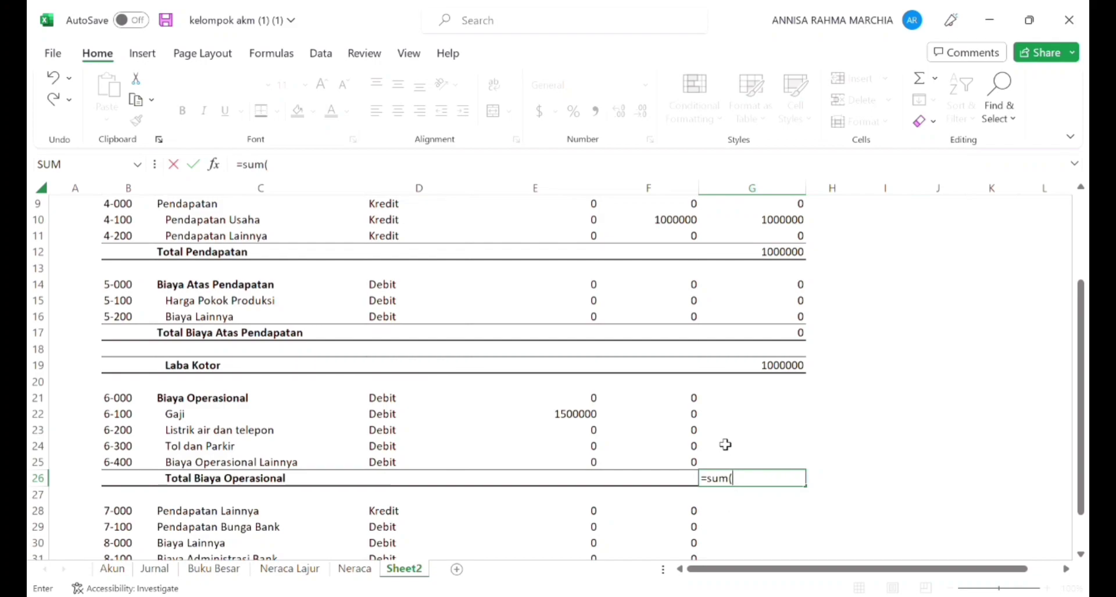
pyautogui.click(740, 390)
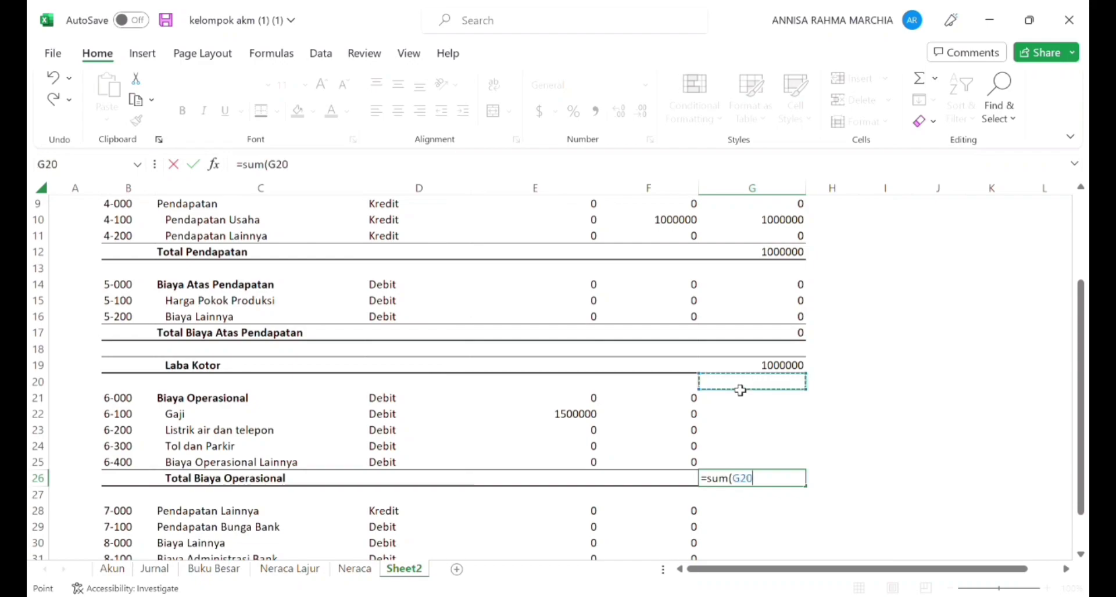
pyautogui.moveTo(740, 388); pyautogui.dragTo(739, 471)
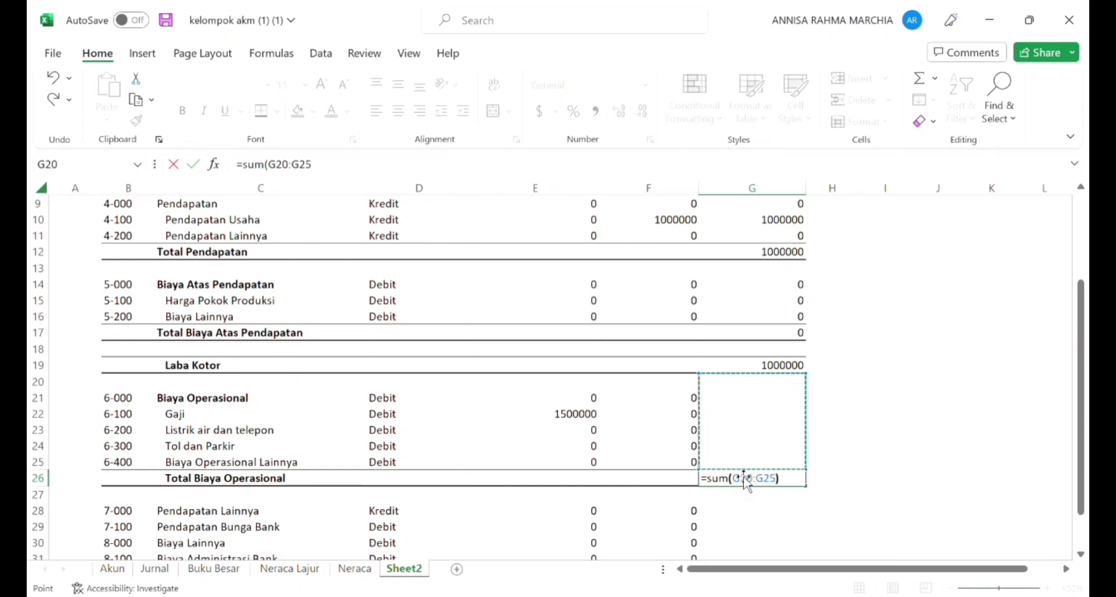
pyautogui.press('Return')
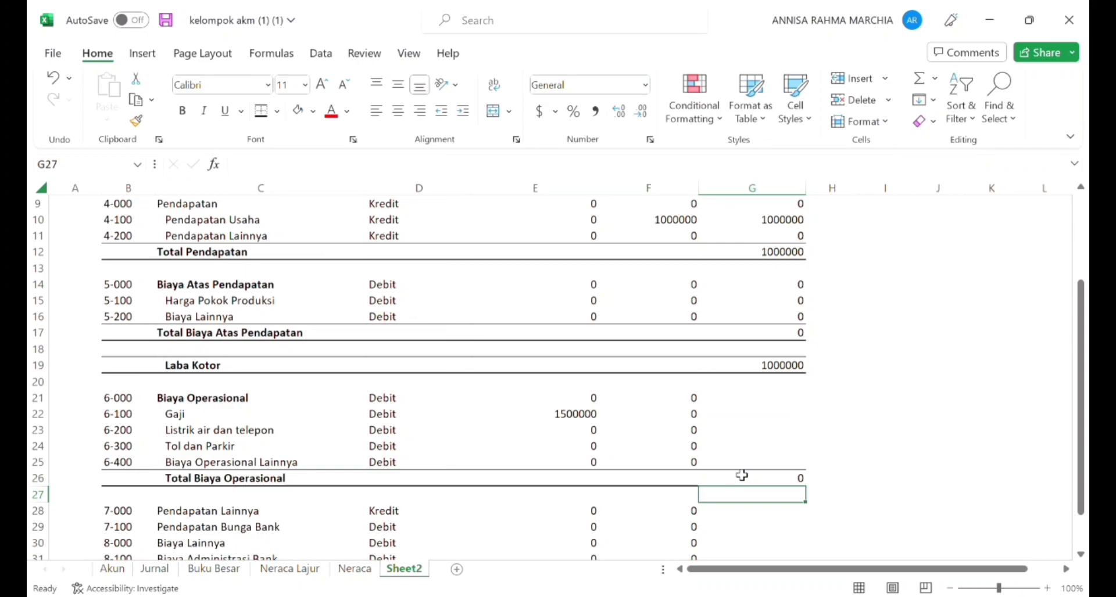
# Step: Copy the Saldo formula from G15 to G21 and fill it down through G25 for the Biaya Operasional accounts
pyautogui.press('Up')
pyautogui.press('Up')
pyautogui.press('Up')
pyautogui.press('Up')
pyautogui.press('Up')
pyautogui.press('Up')
pyautogui.press('Up')
pyautogui.press('Up')
pyautogui.press('Up')
pyautogui.press('Up')
pyautogui.press('Up')
pyautogui.press('Up')
pyautogui.hotkey('ctrl', 'c')
pyautogui.press('Down')
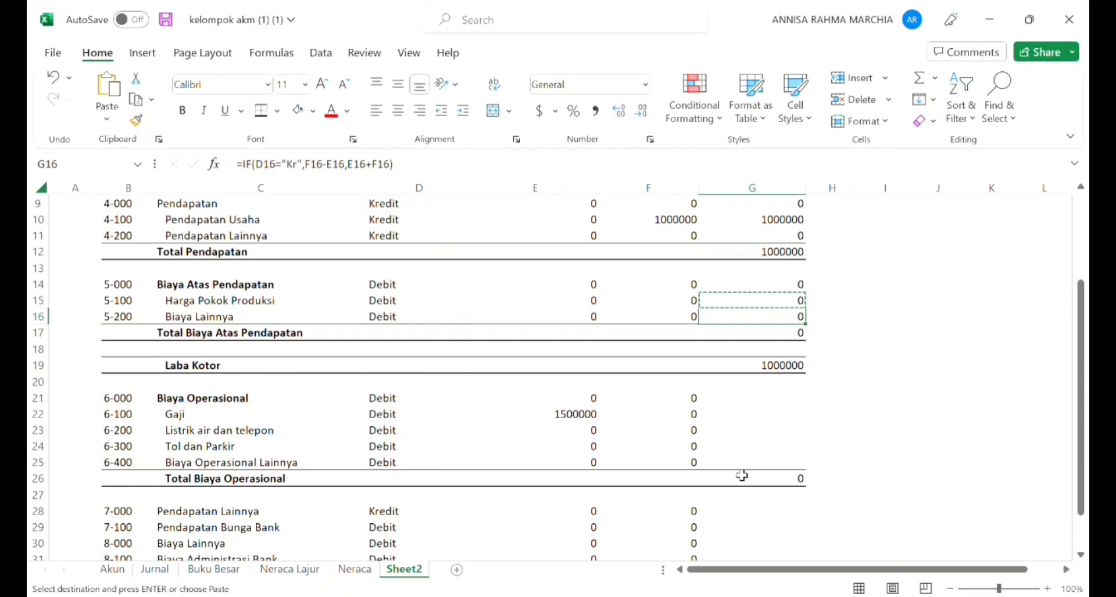
pyautogui.scroll(-1, 742, 475)
pyautogui.click(779, 351)
pyautogui.press('Return')
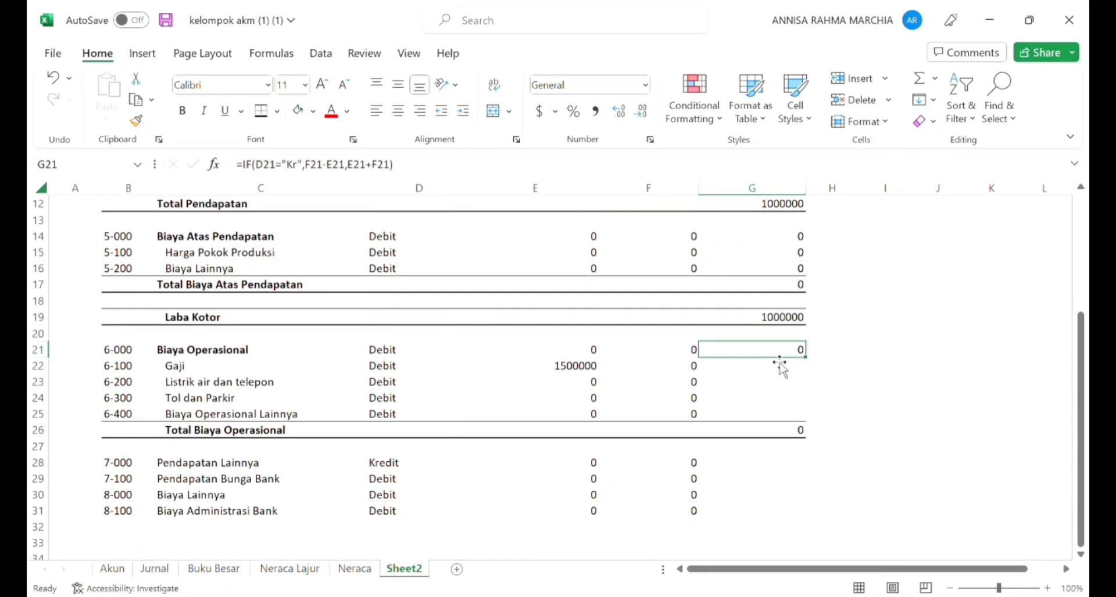
pyautogui.click(804, 359)
pyautogui.moveTo(810, 366); pyautogui.dragTo(804, 430)
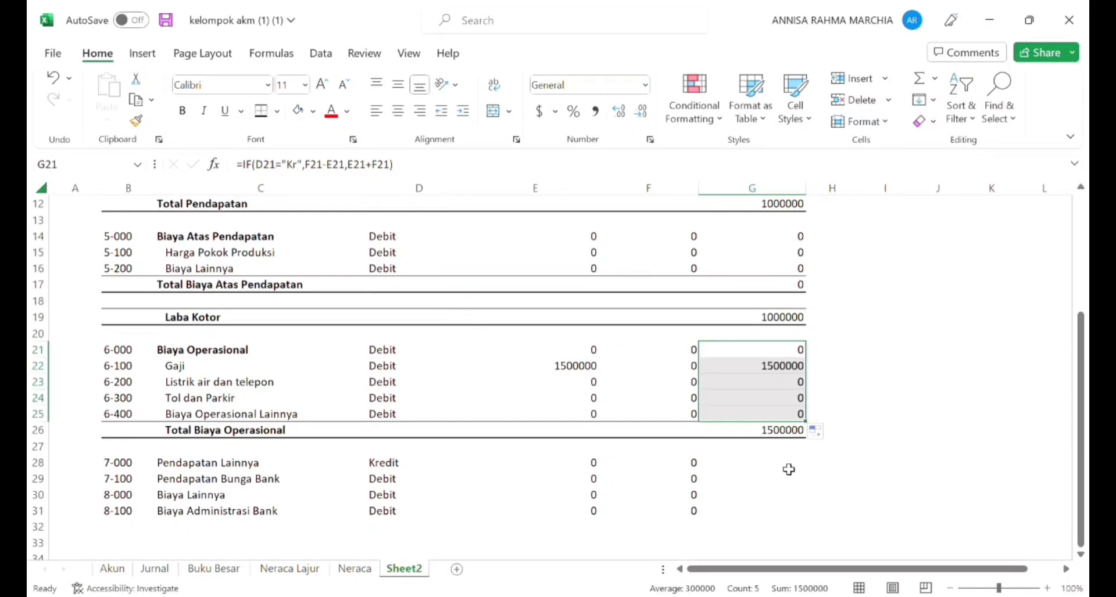
# Step: Make the account group heading Pendapatan Lainnya in C28 bold
pyautogui.press('Down')
pyautogui.press('Down')
pyautogui.press('Down')
pyautogui.press('Down')
pyautogui.press('Down')
pyautogui.press('Down')
pyautogui.press('Down')
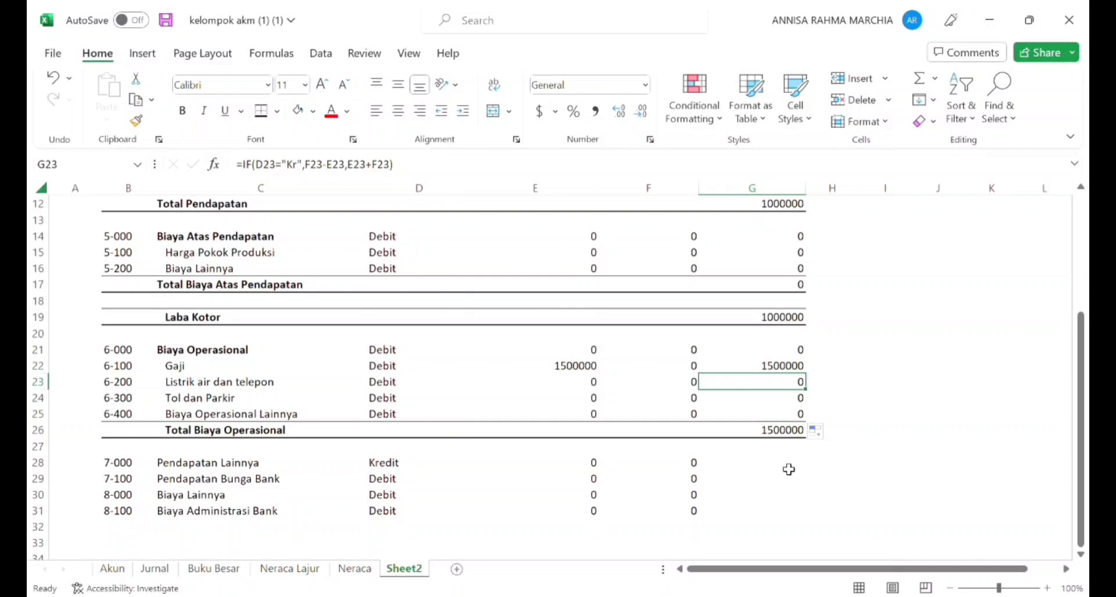
pyautogui.press('Down')
pyautogui.press('Left')
pyautogui.press('Left')
pyautogui.press('Left')
pyautogui.press('Left')
pyautogui.press('Left')
pyautogui.press('Right')
pyautogui.press('Up')
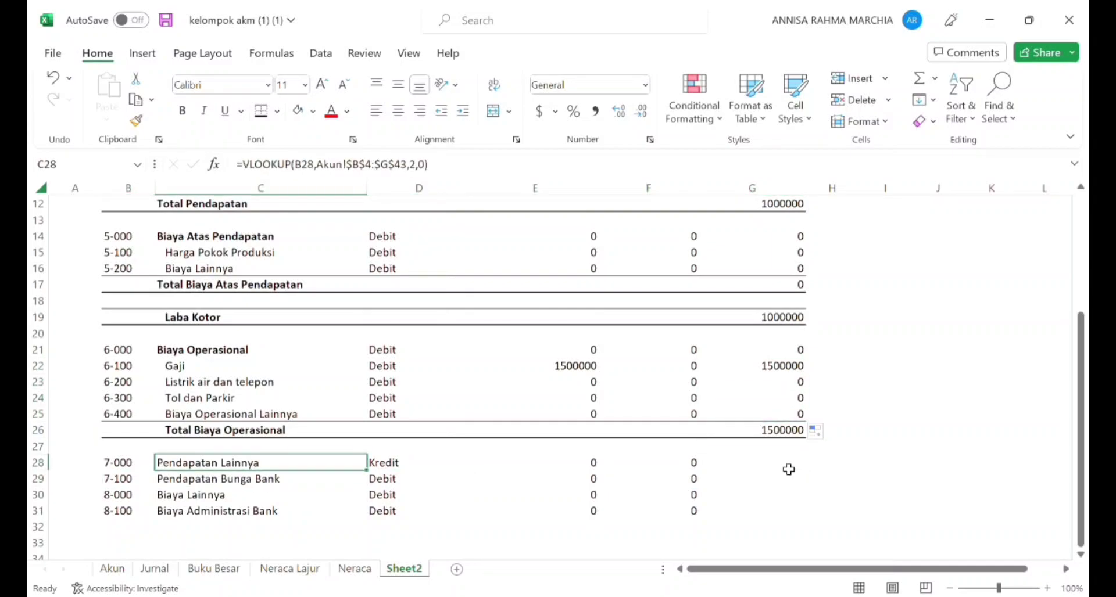
pyautogui.hotkey('ctrl', 'b')
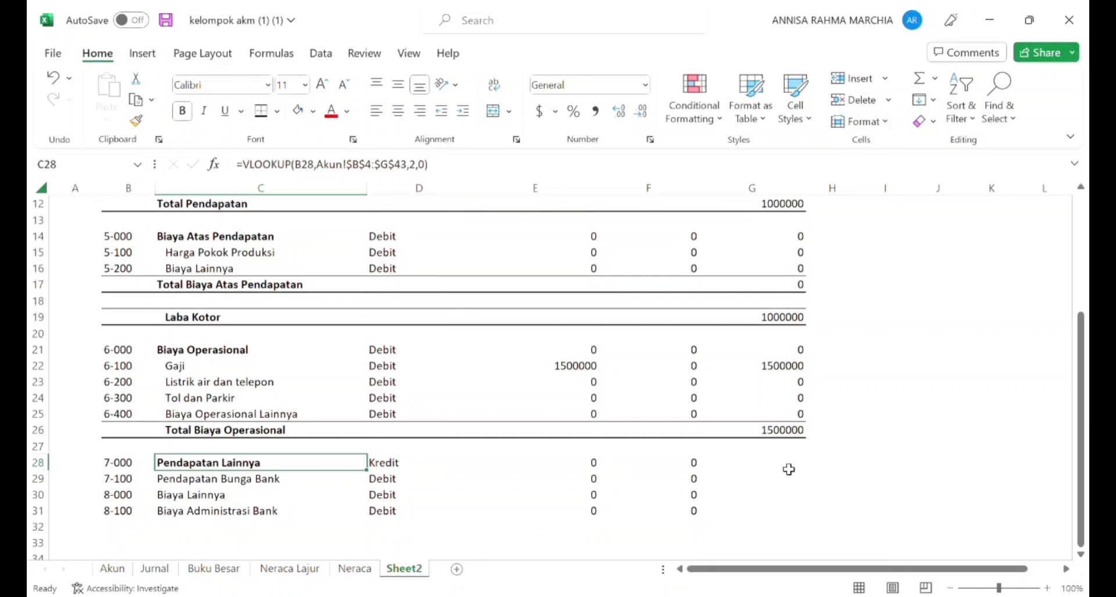
# Step: Insert two blank rows above account 8-000, at rows 30 and 31
pyautogui.press('Right')
pyautogui.press('Right')
pyautogui.press('Down')
pyautogui.press('Down')
pyautogui.press('Down')
pyautogui.press('Down')
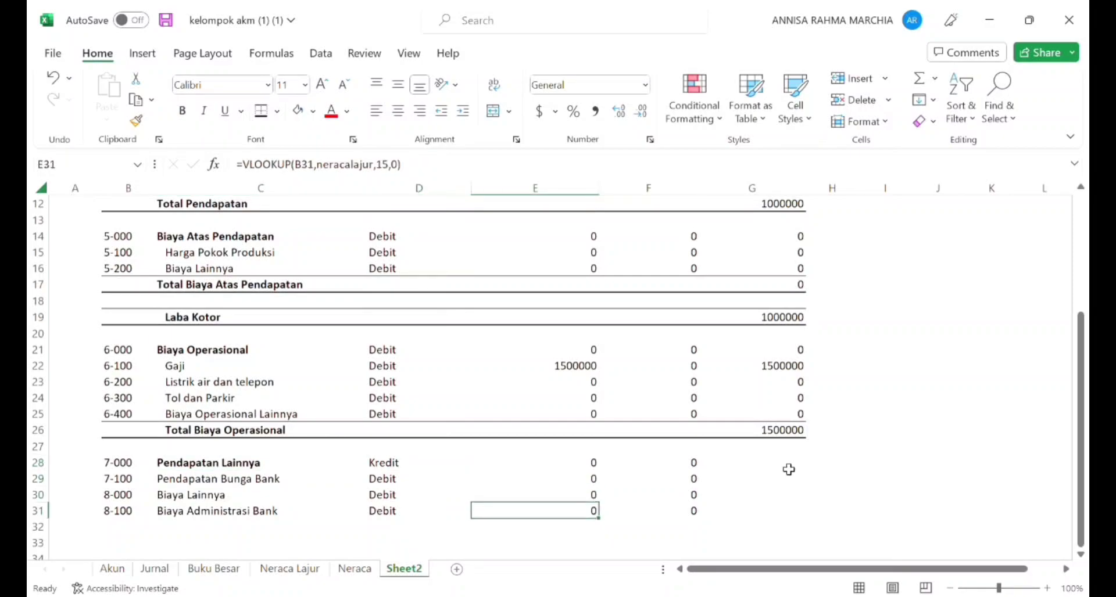
pyautogui.press('Left')
pyautogui.press('Left')
pyautogui.press('Left')
pyautogui.press('Left')
pyautogui.press('Up')
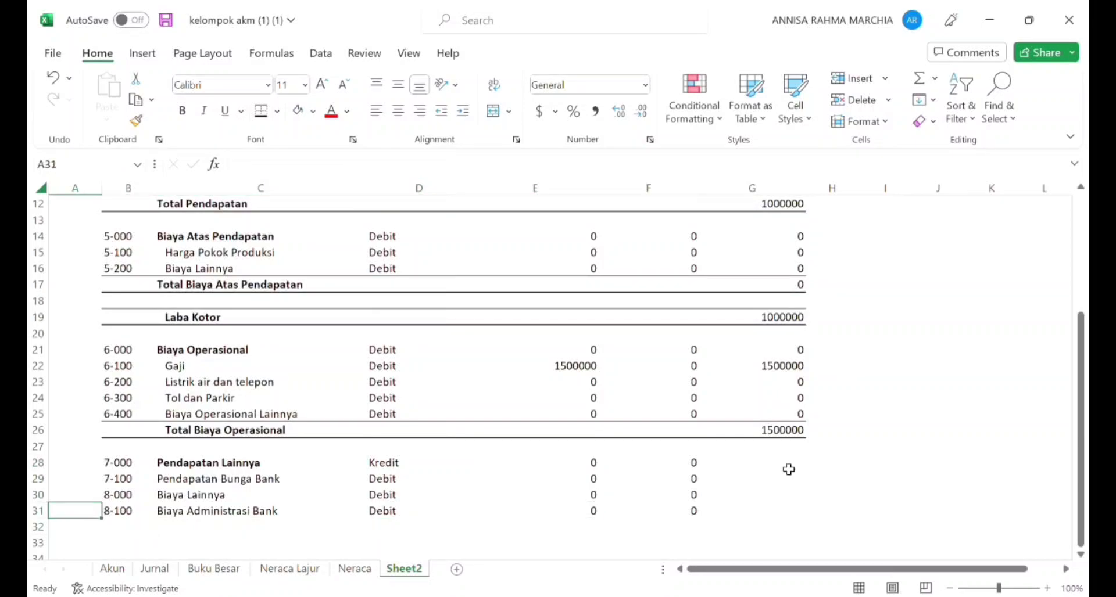
pyautogui.press('Up')
pyautogui.press('Right')
pyautogui.hotkey('shift', 'Down')
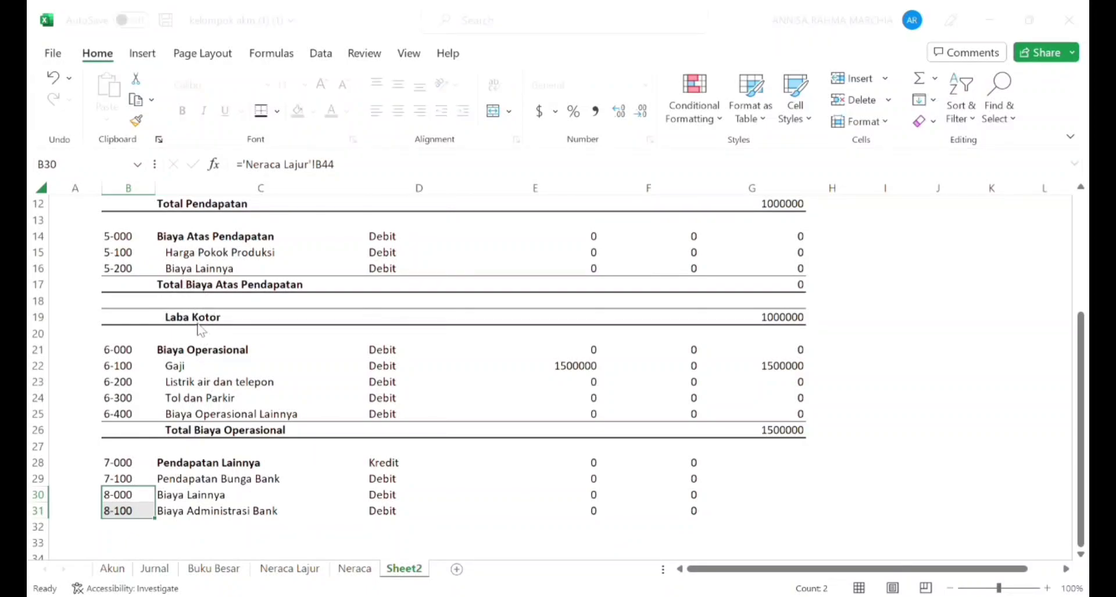
pyautogui.click(149, 358)
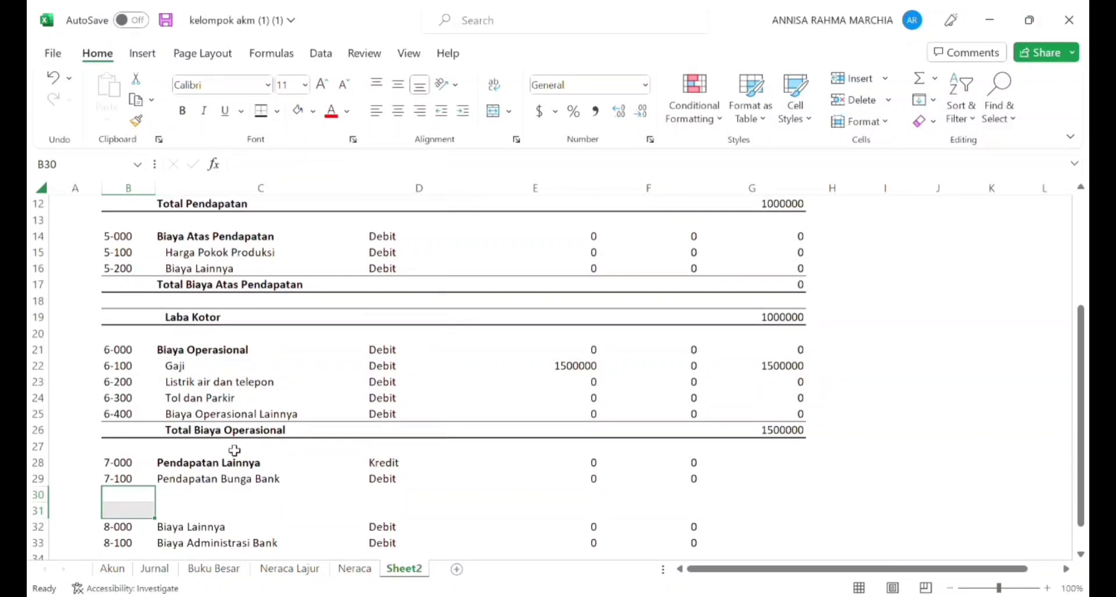
# Step: Enter the bold label Total Pendapatan Lainnya in C30, below Pendapatan Bunga Bank
pyautogui.press('Down')
pyautogui.press('Down')
pyautogui.press('Down')
pyautogui.press('Up')
pyautogui.press('Up')
pyautogui.press('Right')
pyautogui.press('Up')
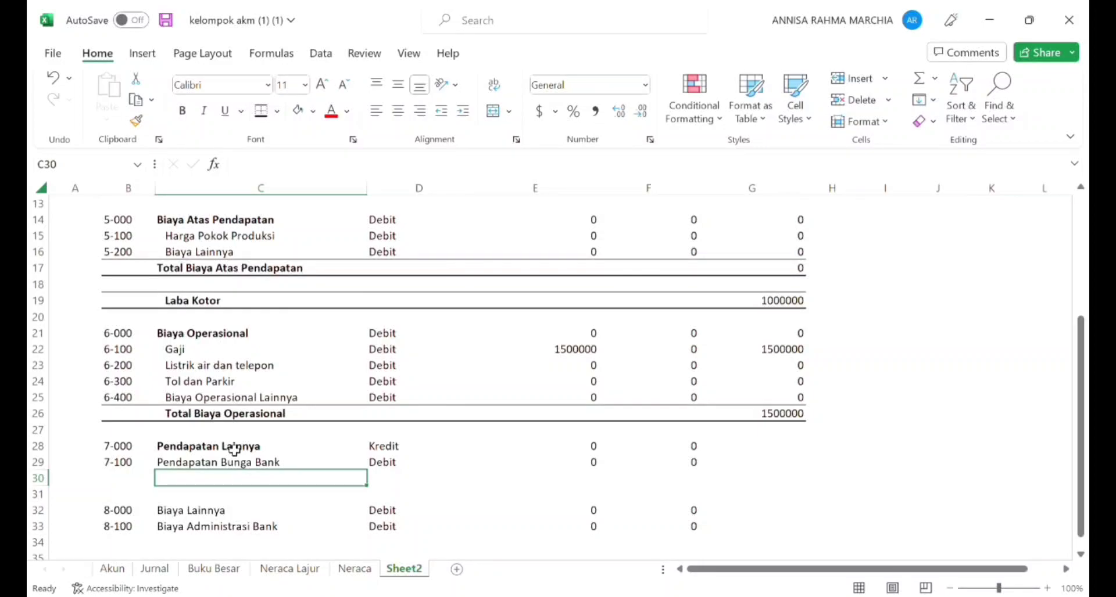
pyautogui.hotkey('ctrl', 'b')
pyautogui.write('Total Pend')
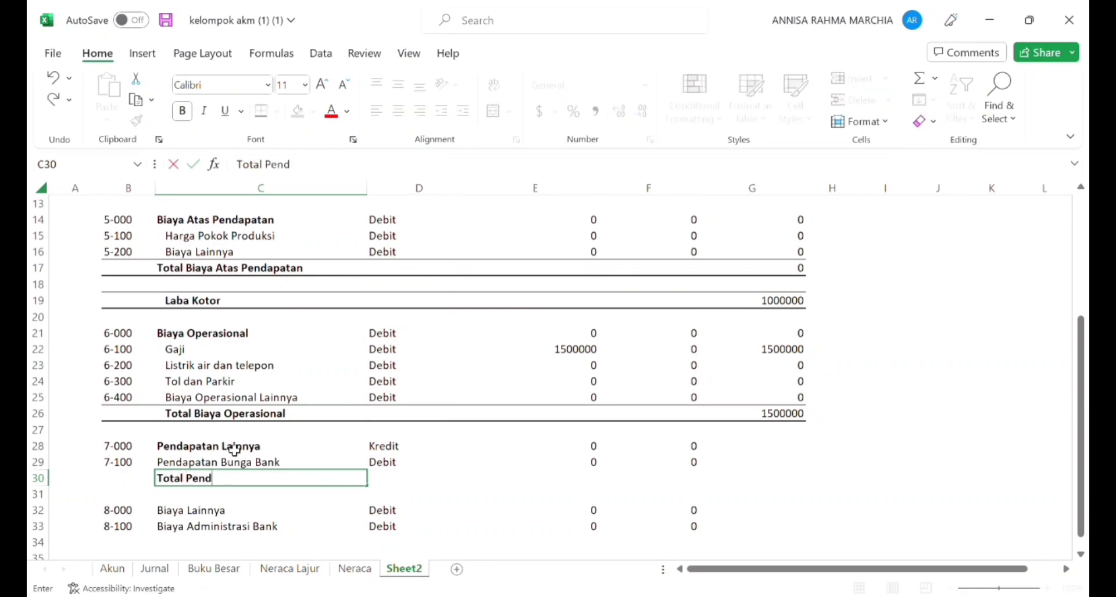
pyautogui.write('apatan Lai')
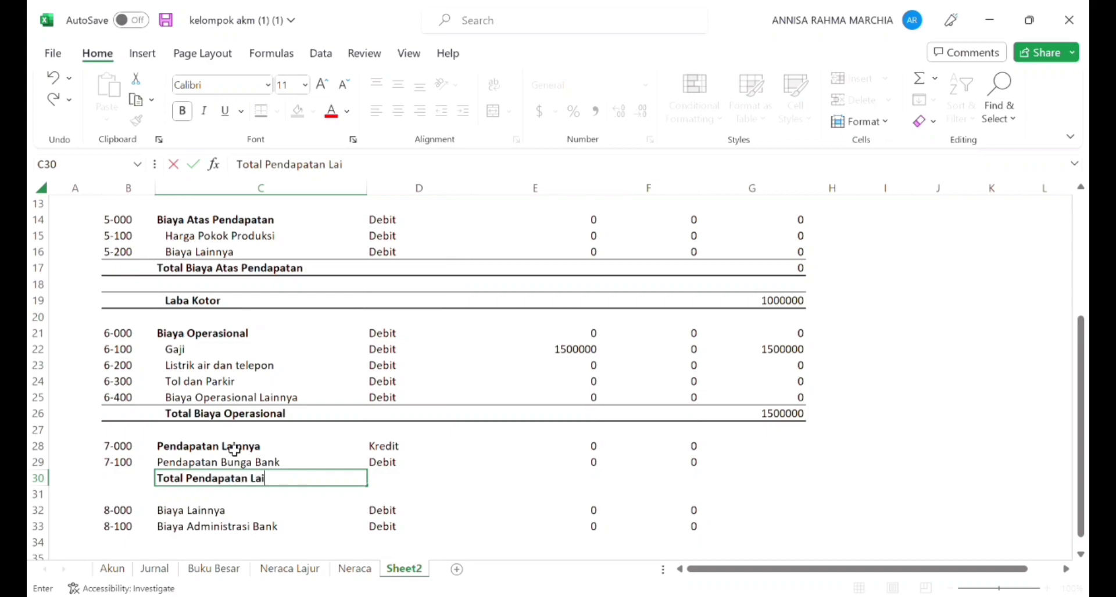
pyautogui.write('nnys')
pyautogui.press('BackSpace')
pyautogui.write('a')
pyautogui.hotkey('ctrl', 'Return')
# Step: Give the Total Pendapatan Lainnya row, B30:G30, a top and a bottom border
pyautogui.press('Left')
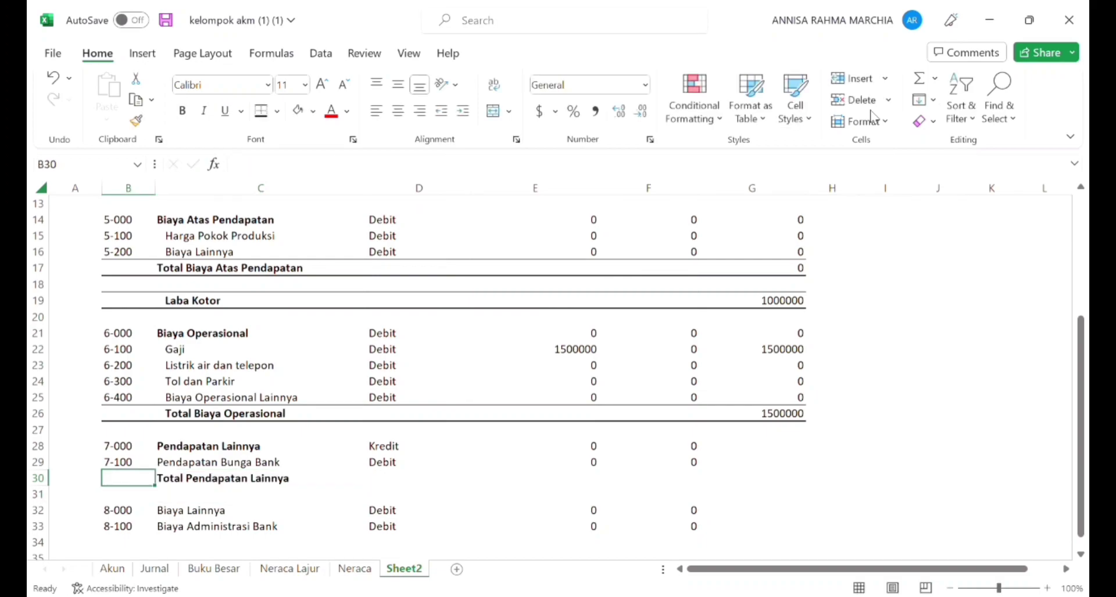
pyautogui.hotkey('shift', 'Right')
pyautogui.hotkey('shift', 'Right')
pyautogui.hotkey('shift', 'Right')
pyautogui.hotkey('shift', 'Right')
pyautogui.hotkey('shift', 'Right')
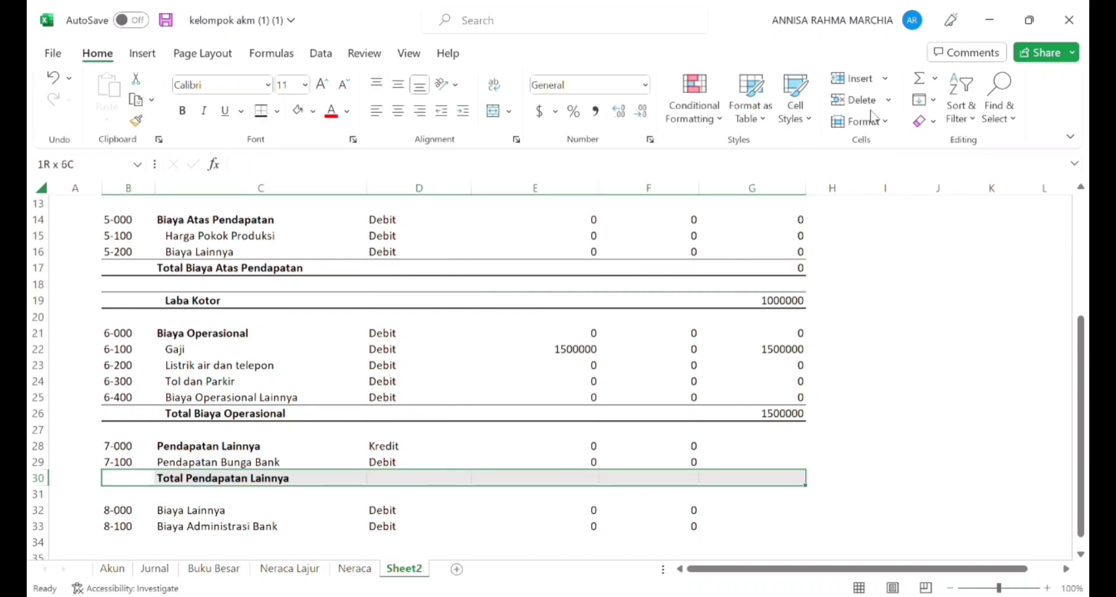
pyautogui.click(266, 116)
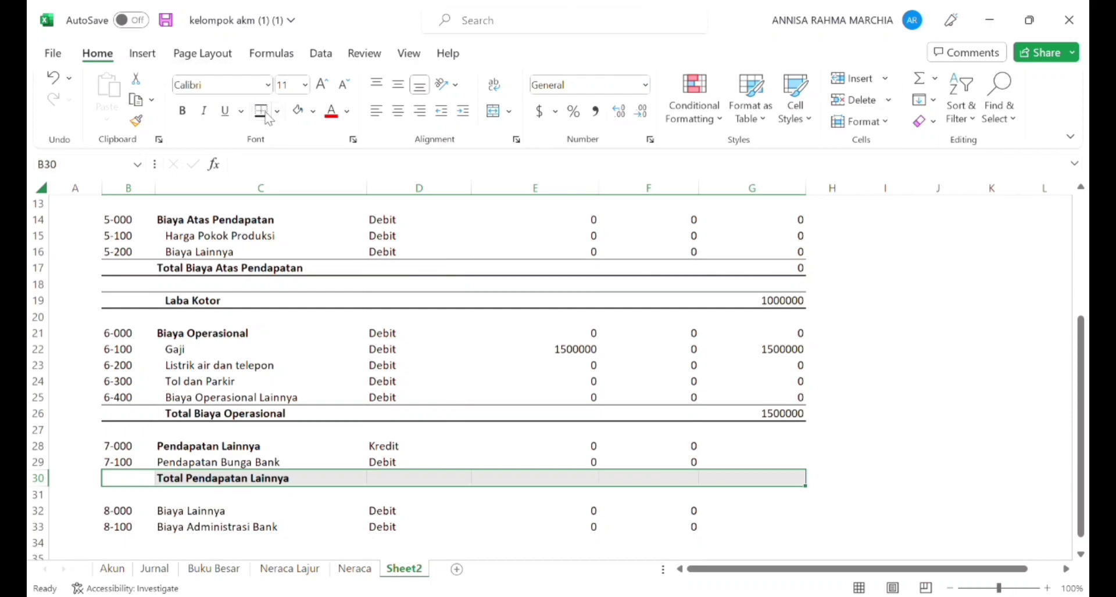
# Step: Enter a SUM formula in G30 that totals the Saldo cells of accounts 7-000 and 7-100
pyautogui.press('Down')
pyautogui.press('Right')
pyautogui.press('Right')
pyautogui.press('Right')
pyautogui.press('Right')
pyautogui.press('Right')
pyautogui.press('Up')
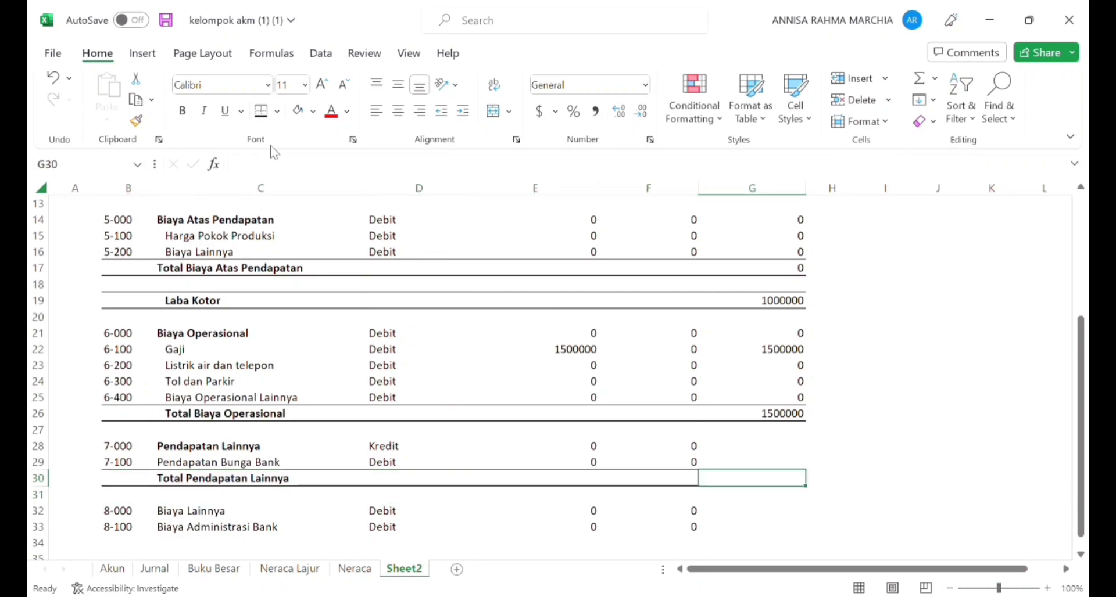
pyautogui.write('=')
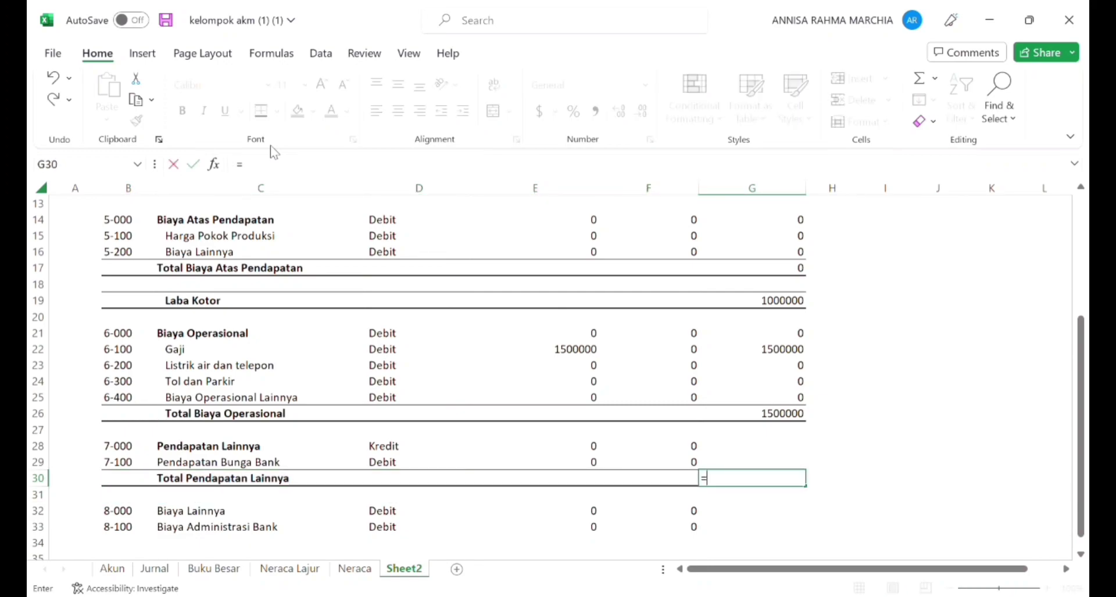
pyautogui.write('sum(')
pyautogui.click(717, 451)
pyautogui.moveTo(726, 463); pyautogui.dragTo(726, 468)
pyautogui.write(')')
pyautogui.press('Return')
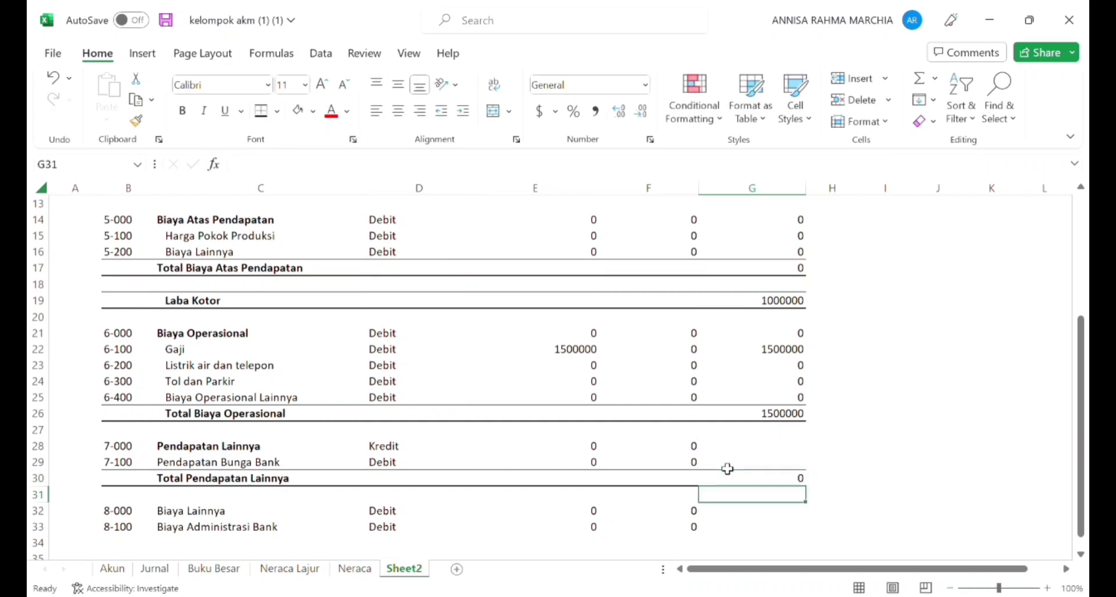
# Step: Copy the Saldo formula from G24 to G28 and fill it down to G29 for the Pendapatan Lainnya accounts
pyautogui.press('Down')
pyautogui.press('Down')
pyautogui.press('Down')
pyautogui.press('Left')
pyautogui.press('Left')
pyautogui.press('Left')
pyautogui.press('Left')
pyautogui.press('Up')
pyautogui.press('Up')
pyautogui.press('Up')
pyautogui.press('Up')
pyautogui.press('Up')
pyautogui.press('Up')
pyautogui.press('Up')
pyautogui.press('Up')
pyautogui.press('Up')
pyautogui.press('Up')
pyautogui.press('Right')
pyautogui.press('Right')
pyautogui.press('Right')
pyautogui.press('Right')
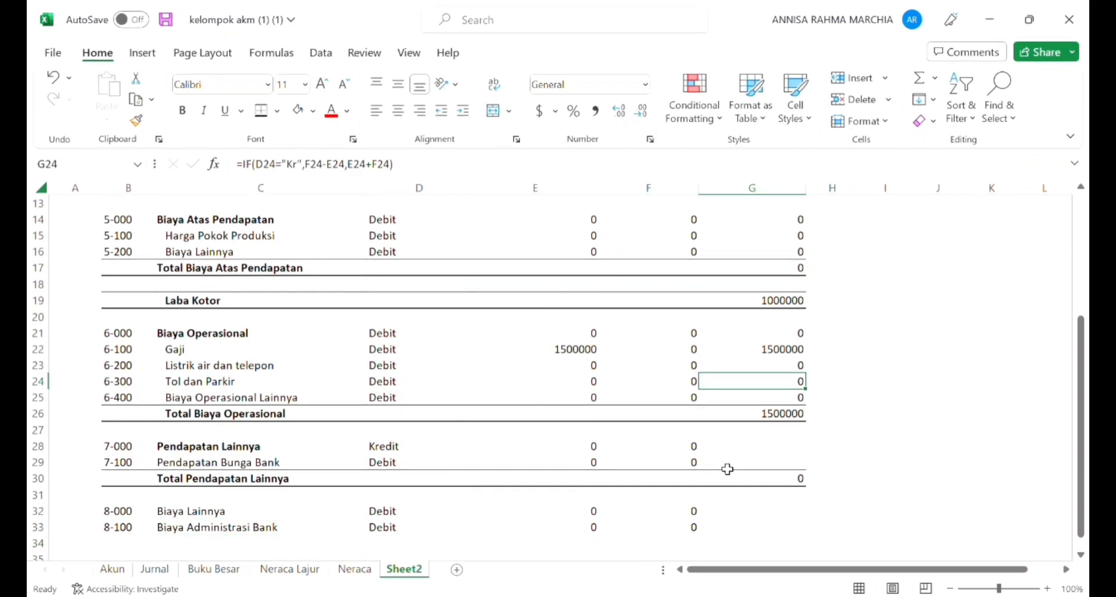
pyautogui.hotkey('ctrl', 'c')
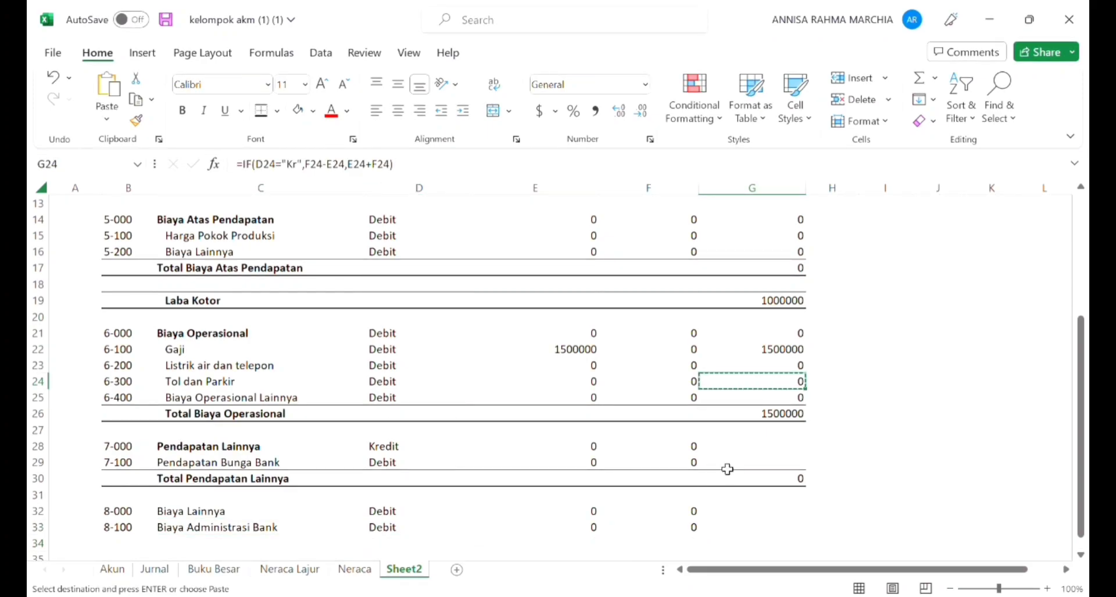
pyautogui.press('Down')
pyautogui.press('Down')
pyautogui.press('Down')
pyautogui.press('Down')
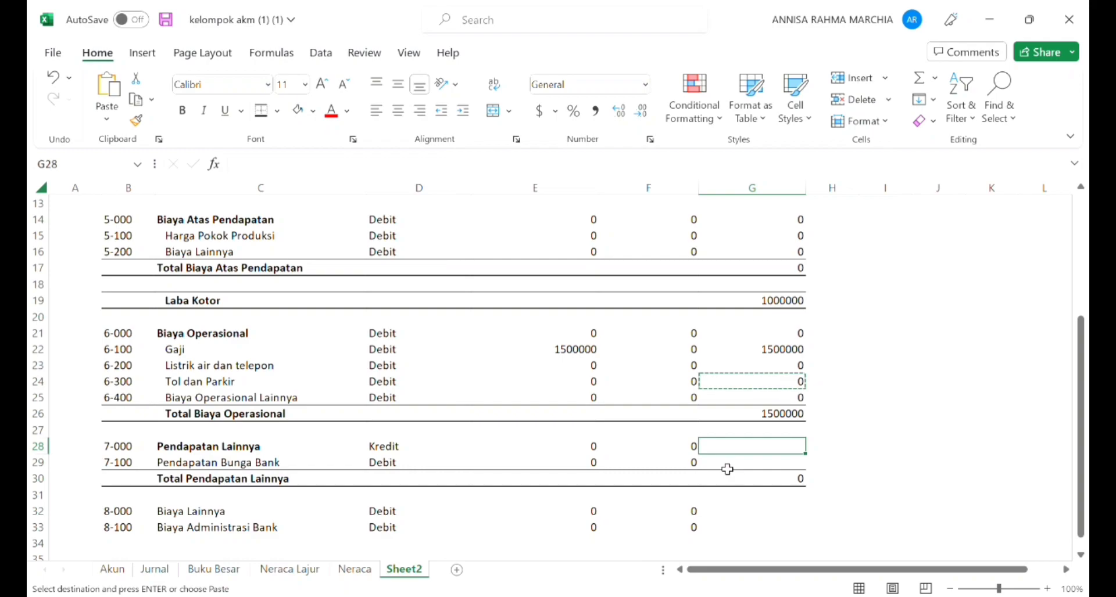
pyautogui.press('Return')
pyautogui.moveTo(805, 454); pyautogui.dragTo(815, 479)
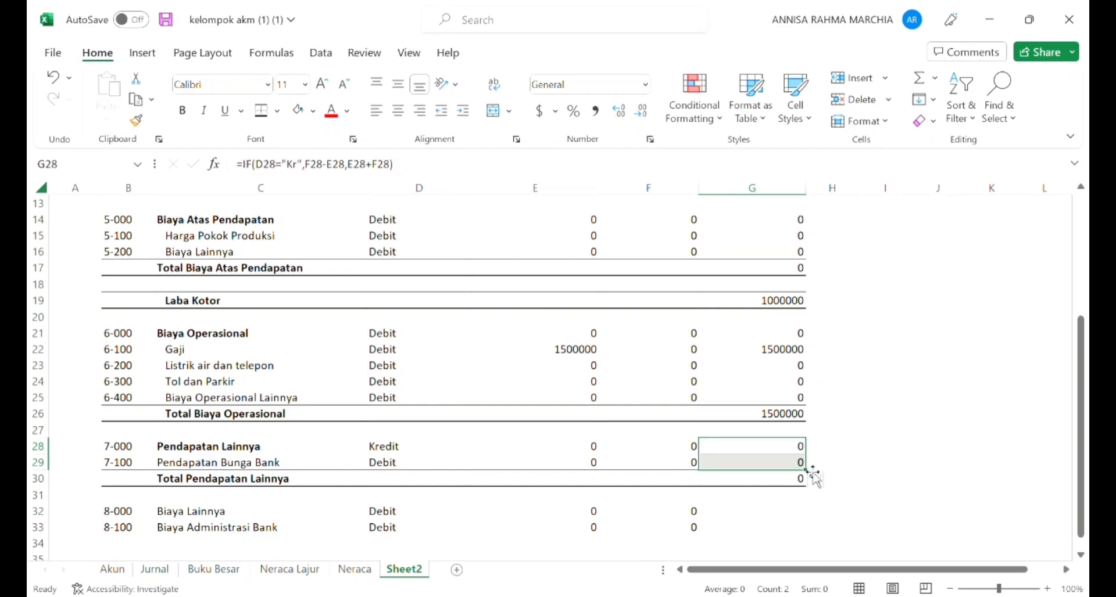
# Step: Make the Biaya Lainnya account name in C32, beside code 8-000, bold
pyautogui.press('Right')
pyautogui.press('Down')
pyautogui.press('Down')
pyautogui.press('Left')
pyautogui.press('Left')
pyautogui.press('Left')
pyautogui.press('Down')
pyautogui.press('Down')
pyautogui.press('Down')
pyautogui.press('Left')
pyautogui.press('Left')
pyautogui.press('Left')
pyautogui.press('Right')
pyautogui.press('Up')
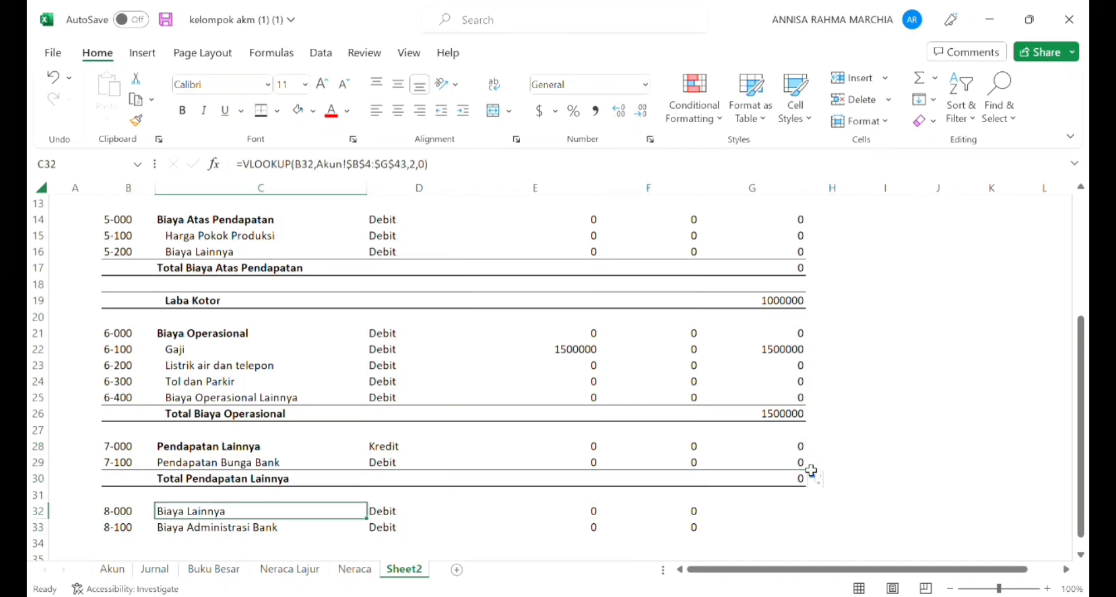
pyautogui.hotkey('ctrl', 'b')
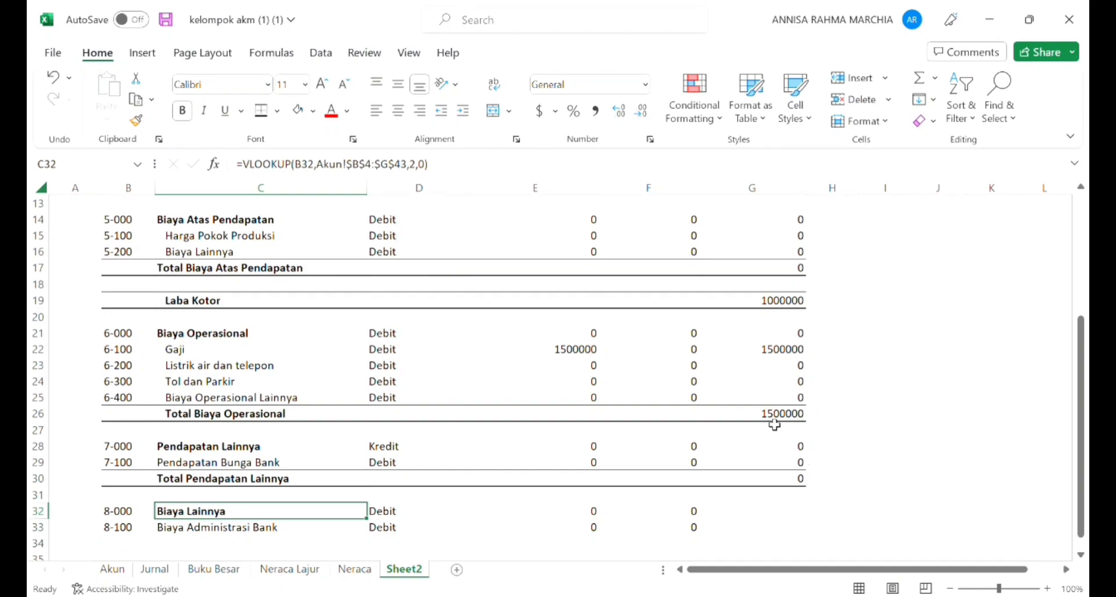
# Step: Indent the Pendapatan Bunga Bank account name in C29 by one level
pyautogui.click(246, 469)
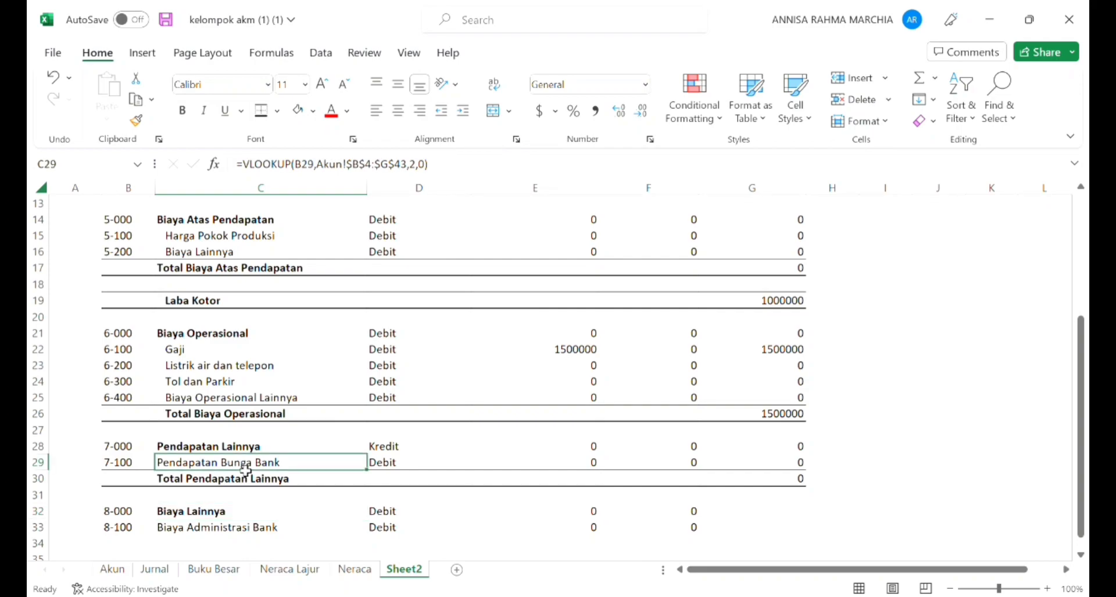
pyautogui.click(463, 114)
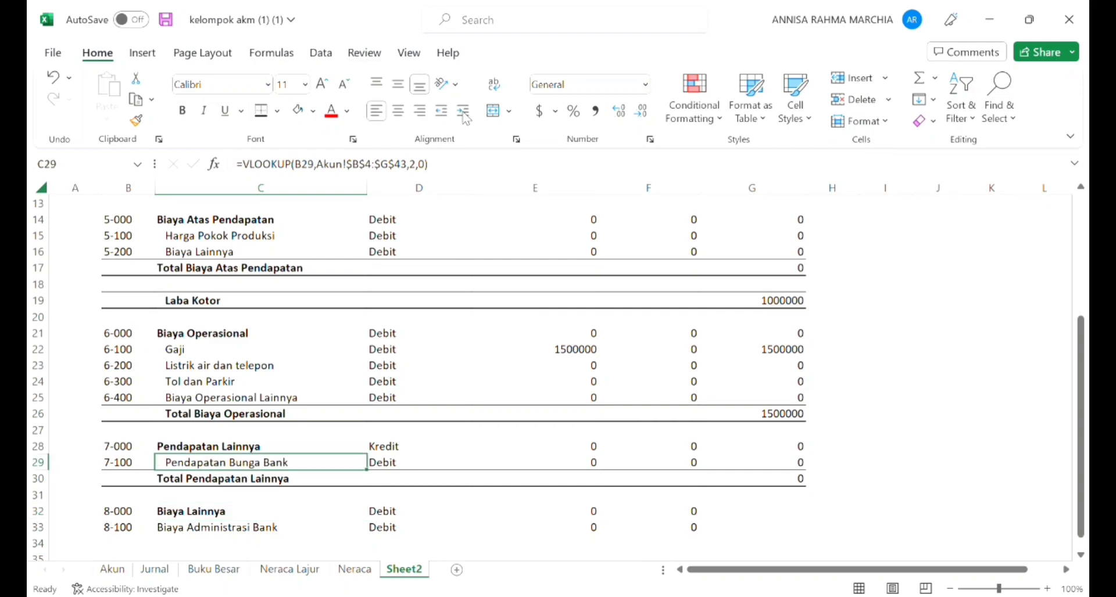
pyautogui.press('Down')
pyautogui.press('Down')
pyautogui.press('Down')
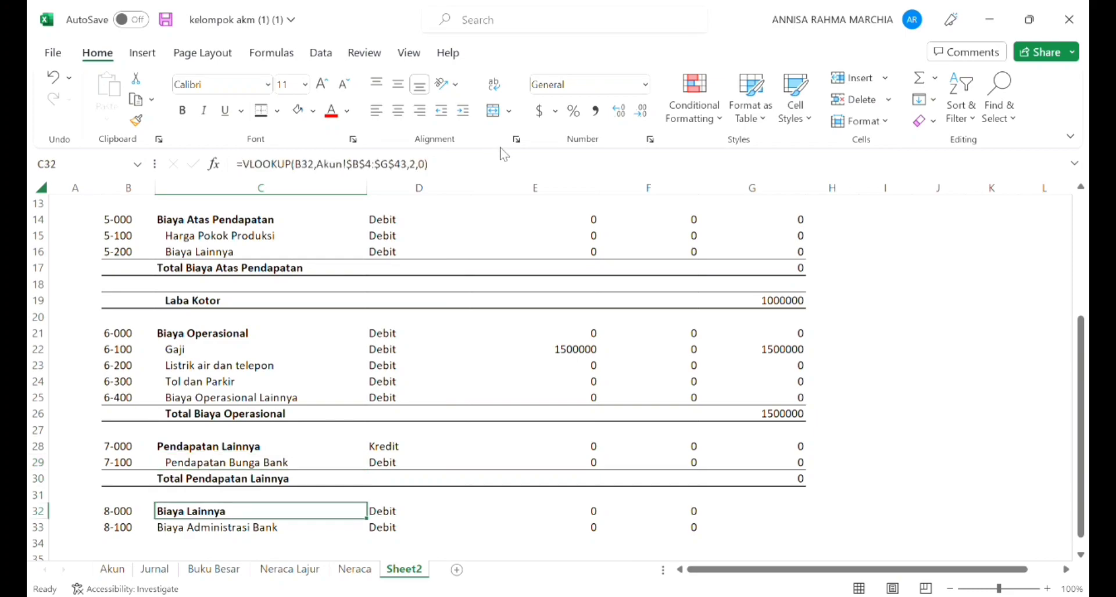
# Step: Enter the bold label Total Biaya Lainnya in C34, below Biaya Administrasi Bank
pyautogui.press('Right')
pyautogui.press('Down')
pyautogui.press('Right')
pyautogui.press('Right')
pyautogui.press('Left')
pyautogui.press('Left')
pyautogui.press('Left')
pyautogui.press('Left')
pyautogui.press('Down')
pyautogui.press('Right')
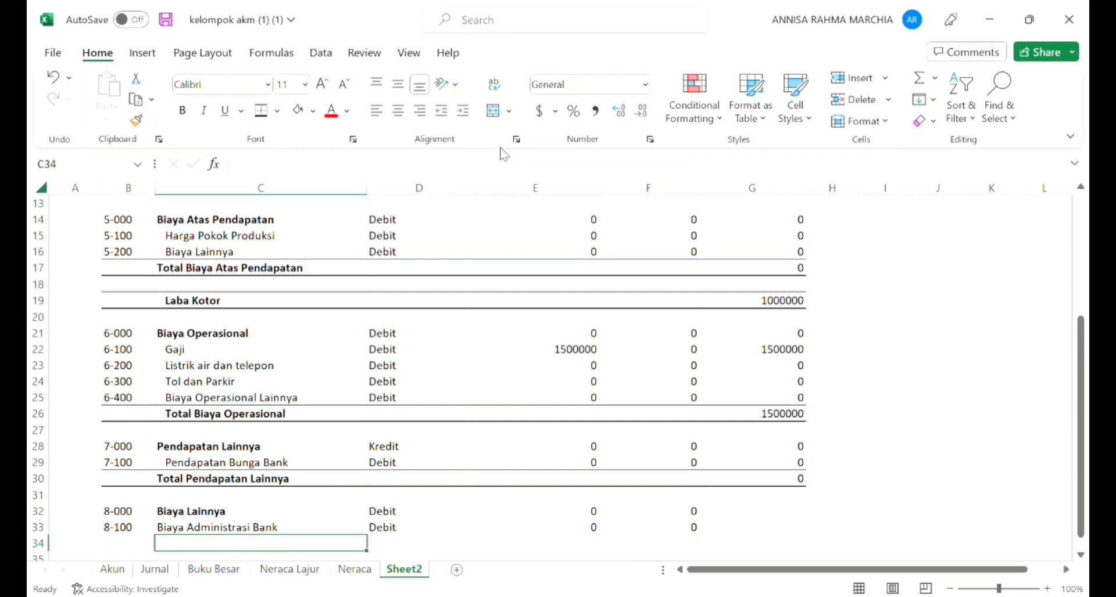
pyautogui.write('To')
pyautogui.press('BackSpace')
pyautogui.press('BackSpace')
pyautogui.hotkey('ctrl', 'b')
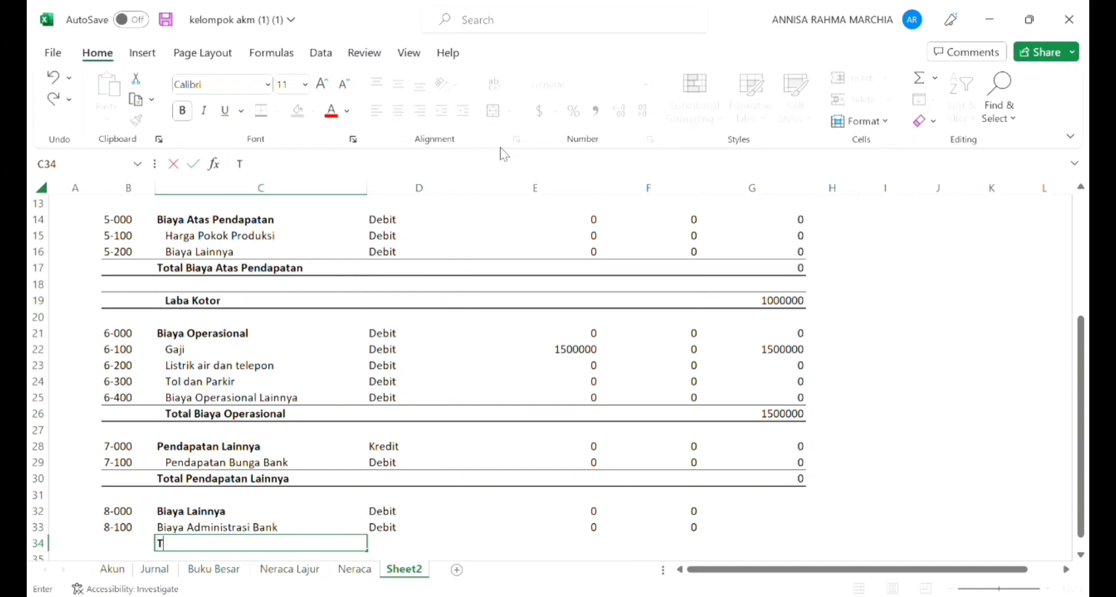
pyautogui.write('otal BIA')
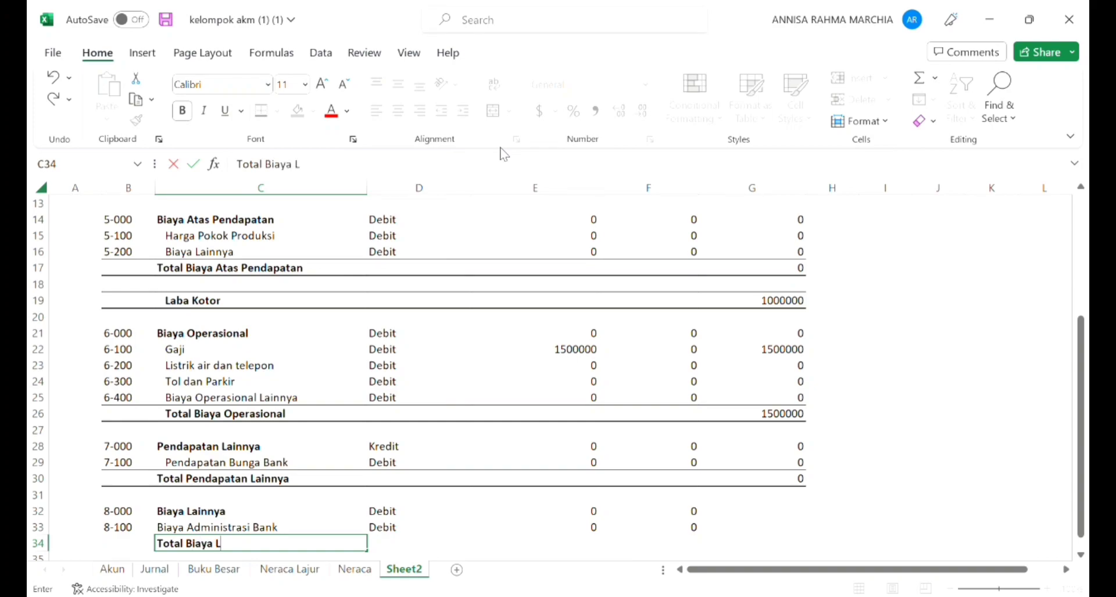
pyautogui.write('nnya')
pyautogui.press('Return')
# Step: Give the Total Biaya Lainnya row, B34:G34, a top and a bottom border
pyautogui.press('Right')
pyautogui.press('Right')
pyautogui.press('Up')
pyautogui.press('Right')
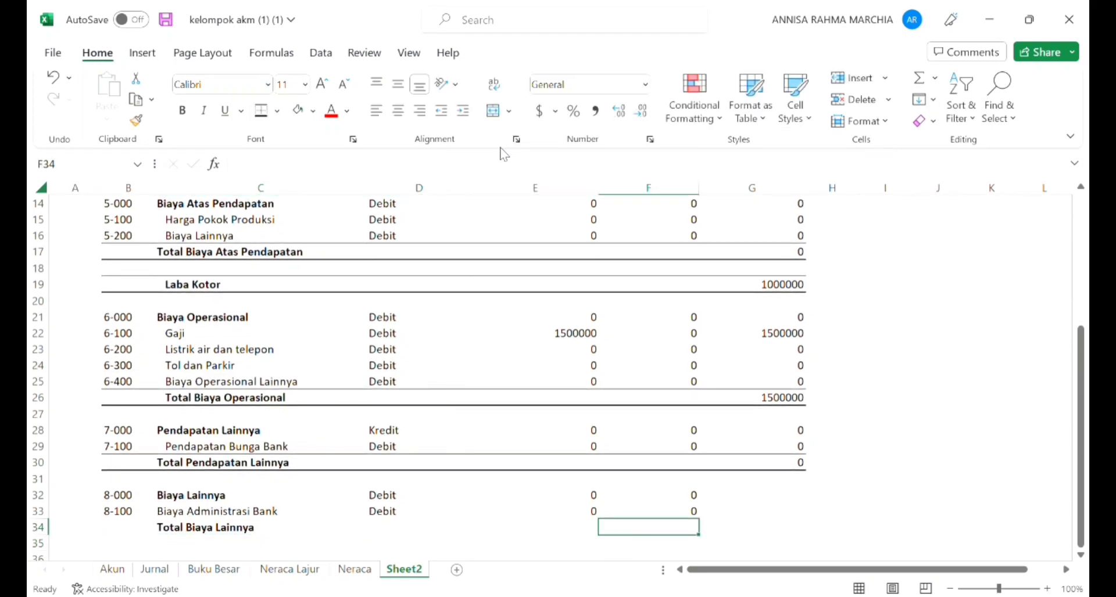
pyautogui.press('Left')
pyautogui.press('Left')
pyautogui.press('Left')
pyautogui.press('Left')
pyautogui.hotkey('shift', 'Right')
pyautogui.hotkey('shift', 'Right')
pyautogui.hotkey('shift', 'Right')
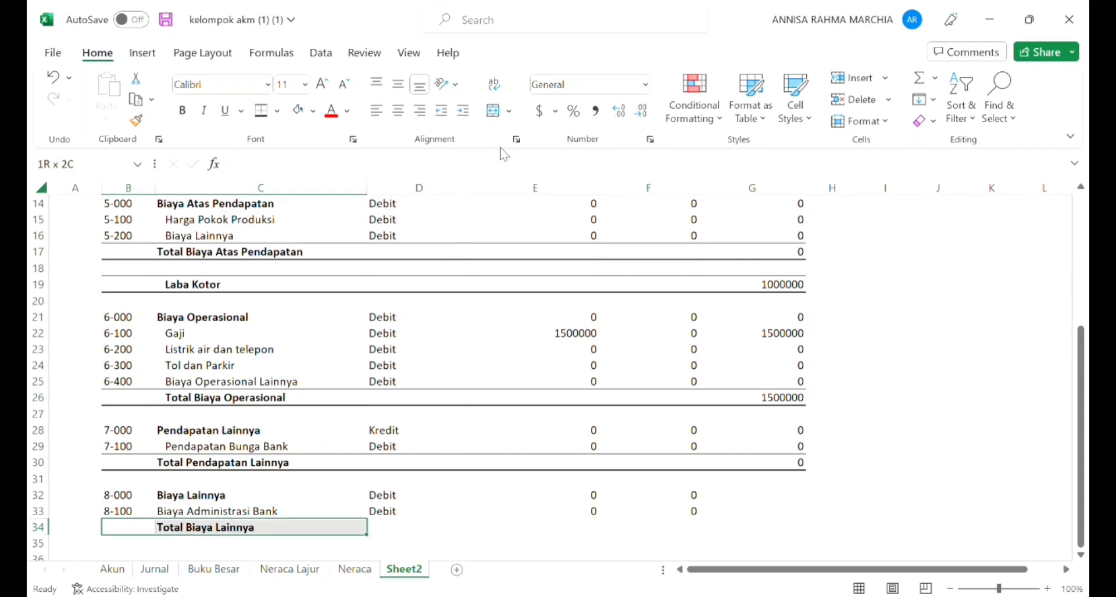
pyautogui.hotkey('shift', 'Right')
pyautogui.hotkey('shift', 'Right')
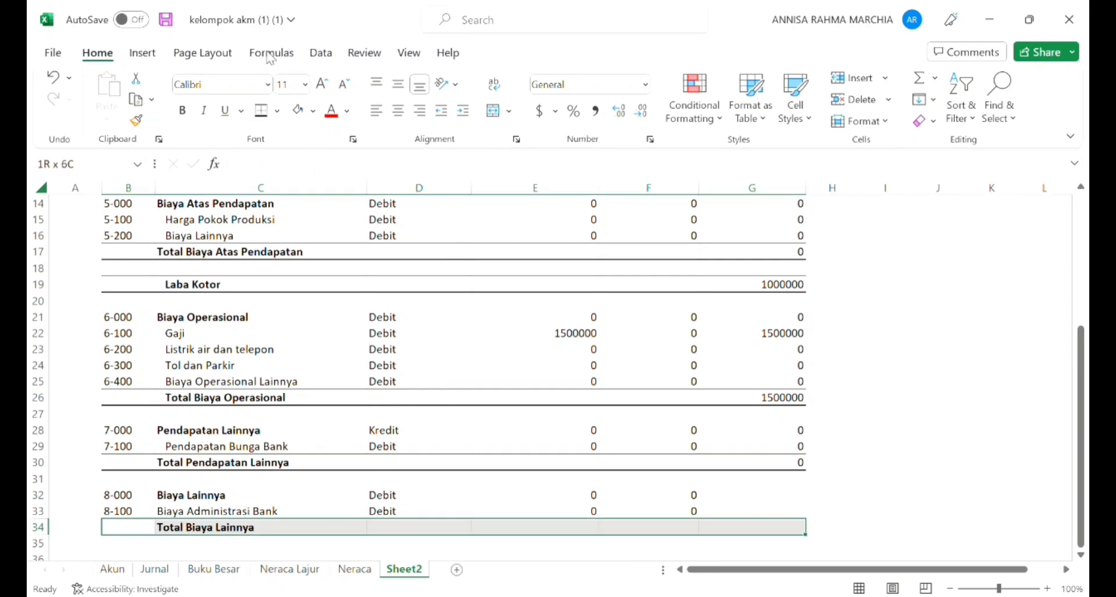
pyautogui.click(262, 114)
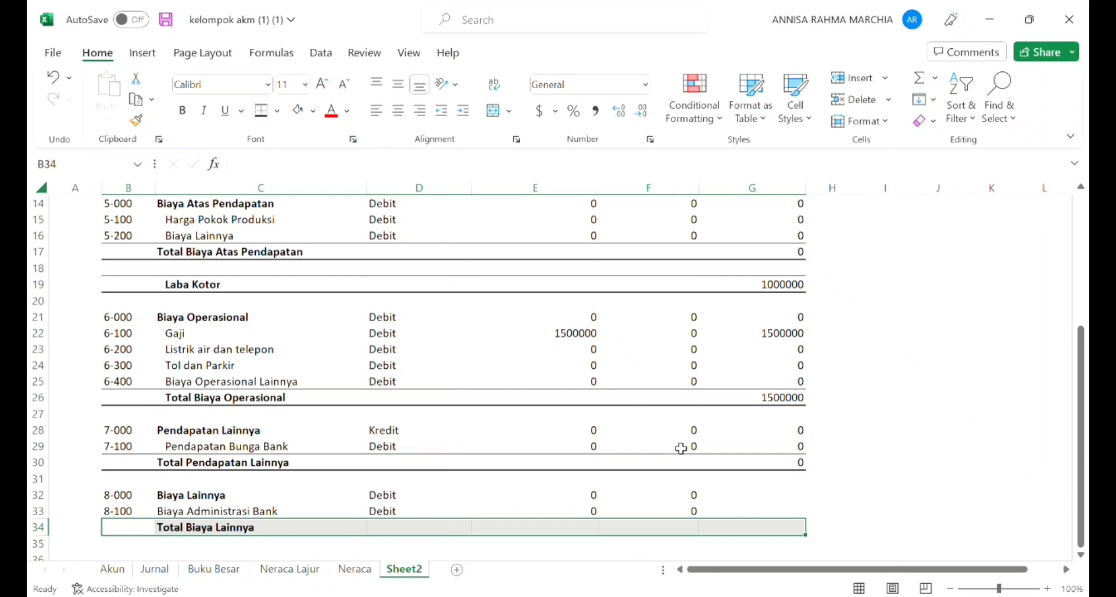
pyautogui.click(693, 477)
# Step: Enter a SUM formula in G34 that totals the Saldo cells G32:G33 of accounts 8-000 and 8-100
pyautogui.click(722, 535)
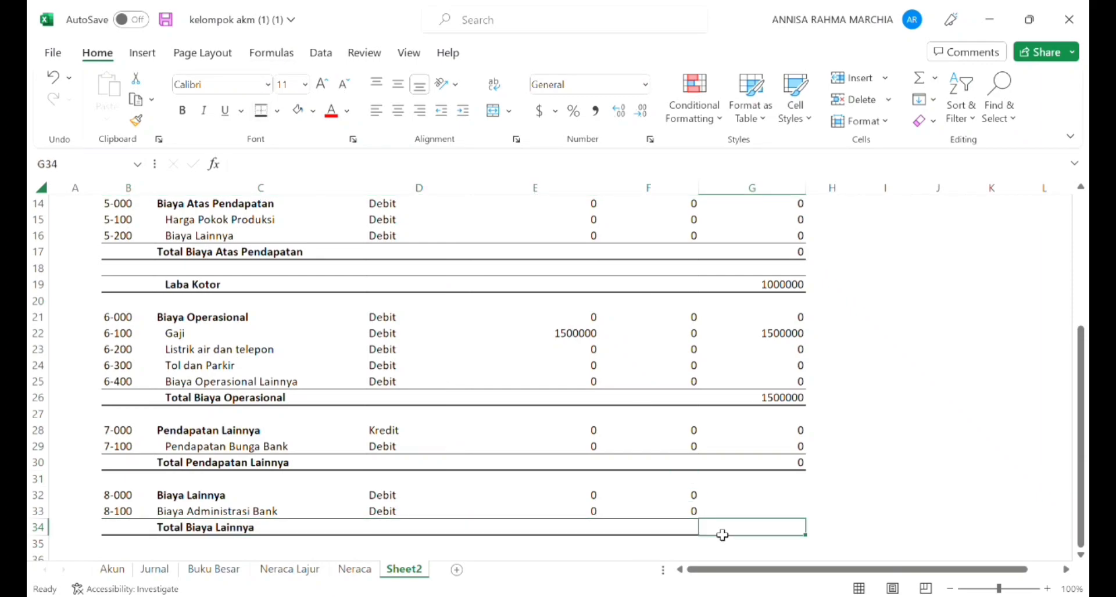
pyautogui.write('=sum')
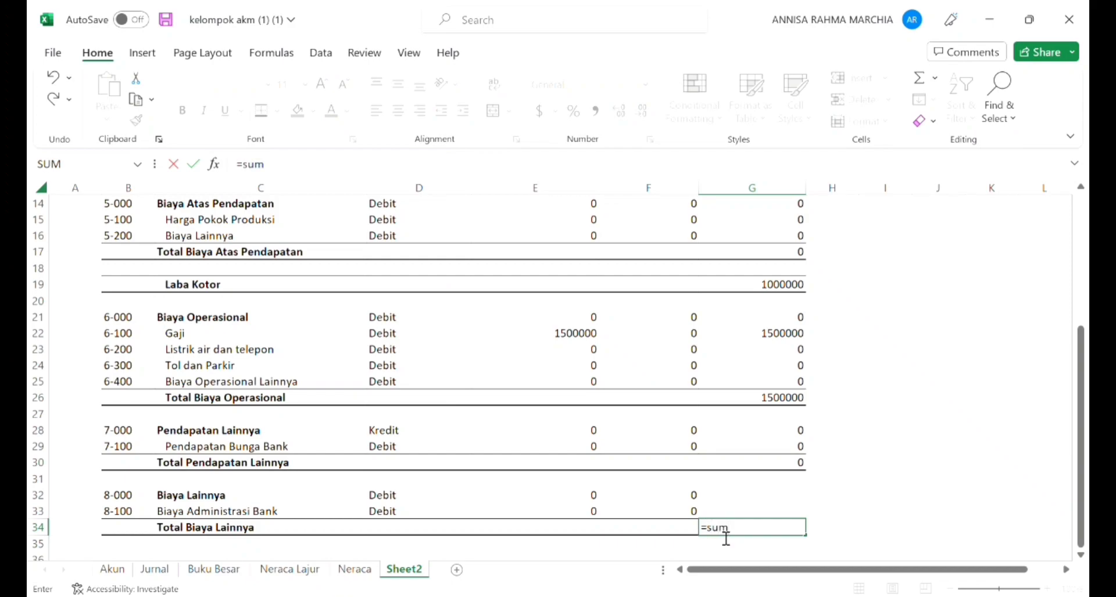
pyautogui.write('(')
pyautogui.click(741, 501)
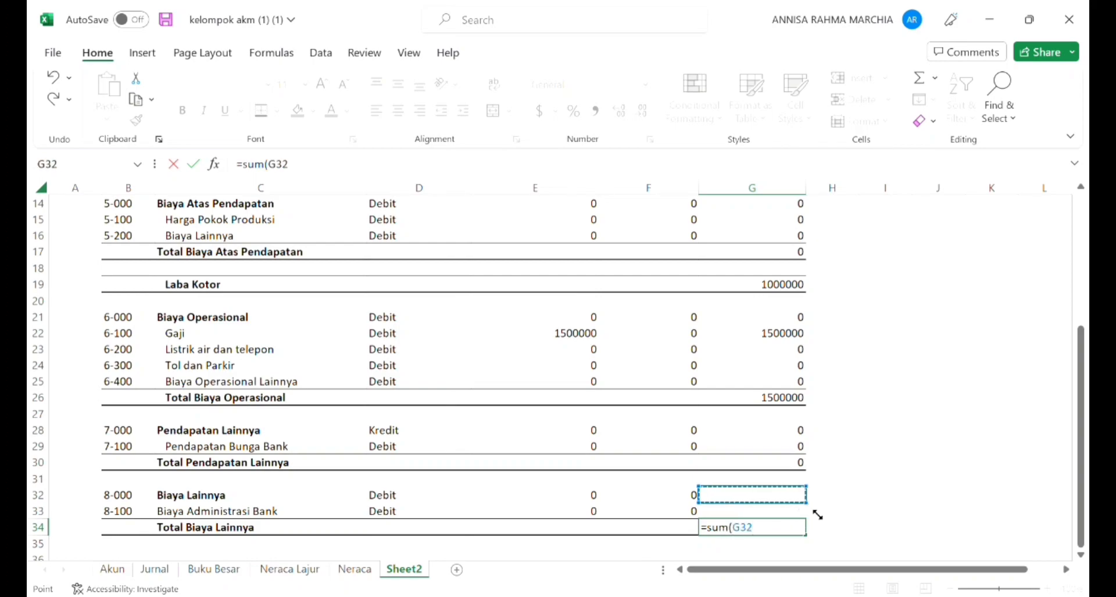
pyautogui.moveTo(806, 503); pyautogui.dragTo(803, 506)
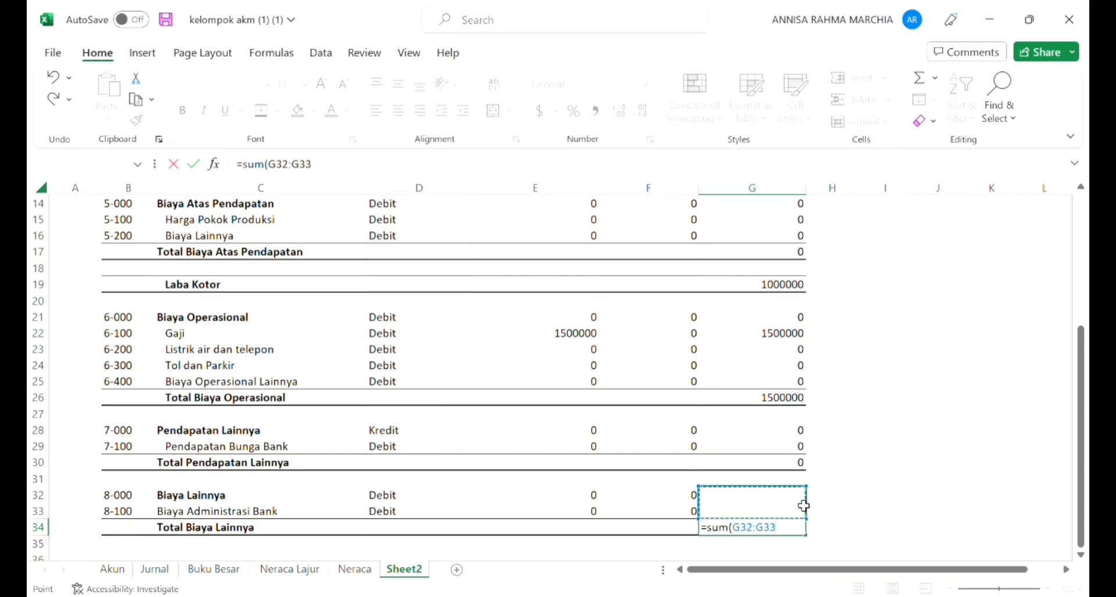
pyautogui.write(')')
pyautogui.press('Return')
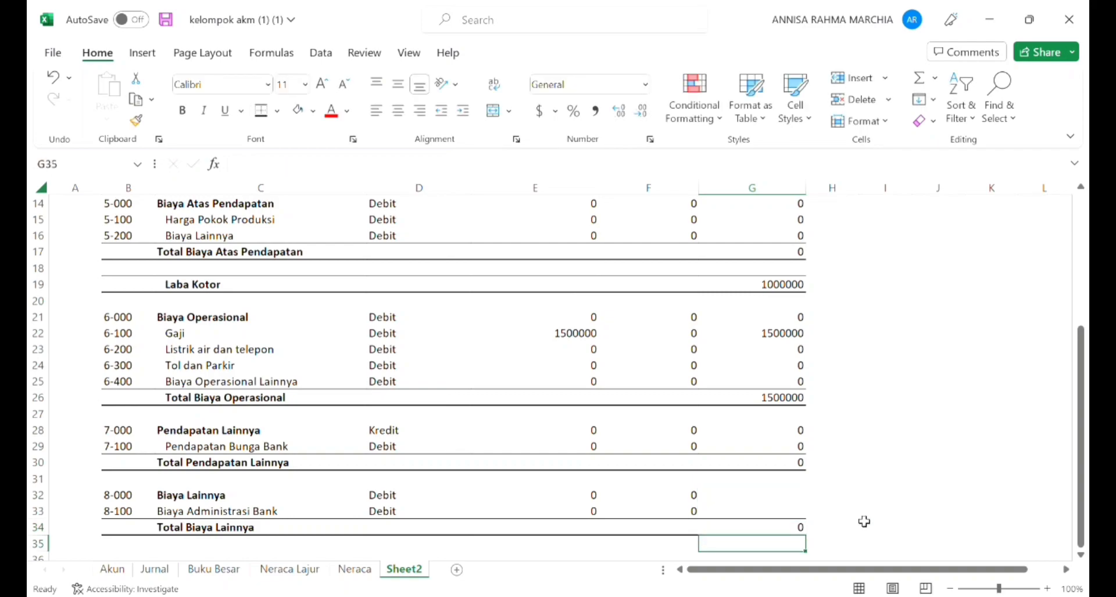
# Step: Copy the Saldo formula from G28 to G32 and fill it down to G33 for the Biaya Lainnya accounts
pyautogui.click(755, 439)
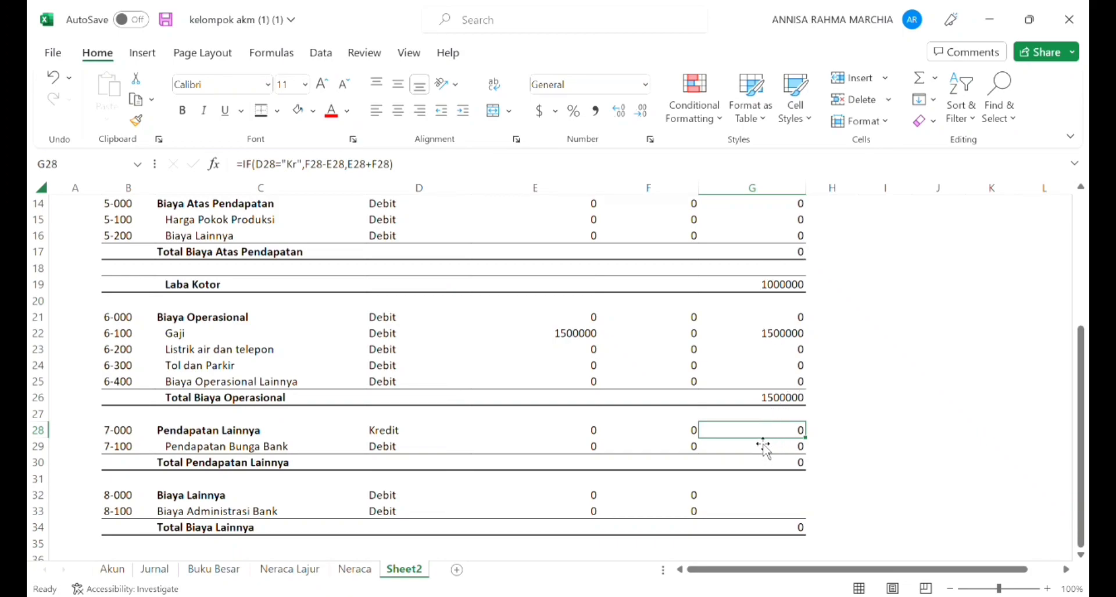
pyautogui.hotkey('ctrl', 'c')
pyautogui.click(782, 501)
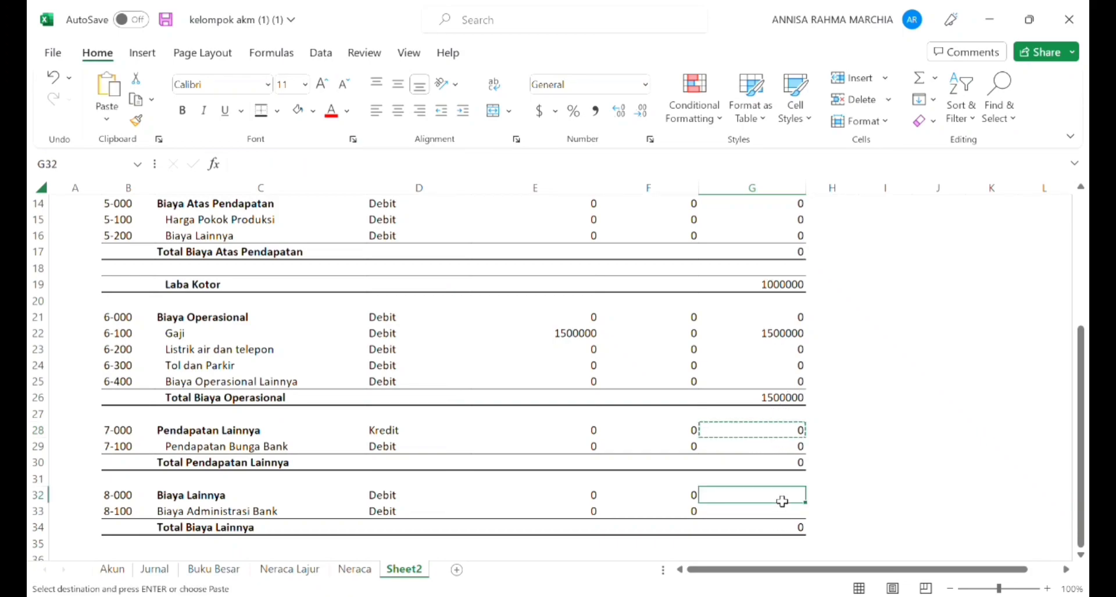
pyautogui.press('Return')
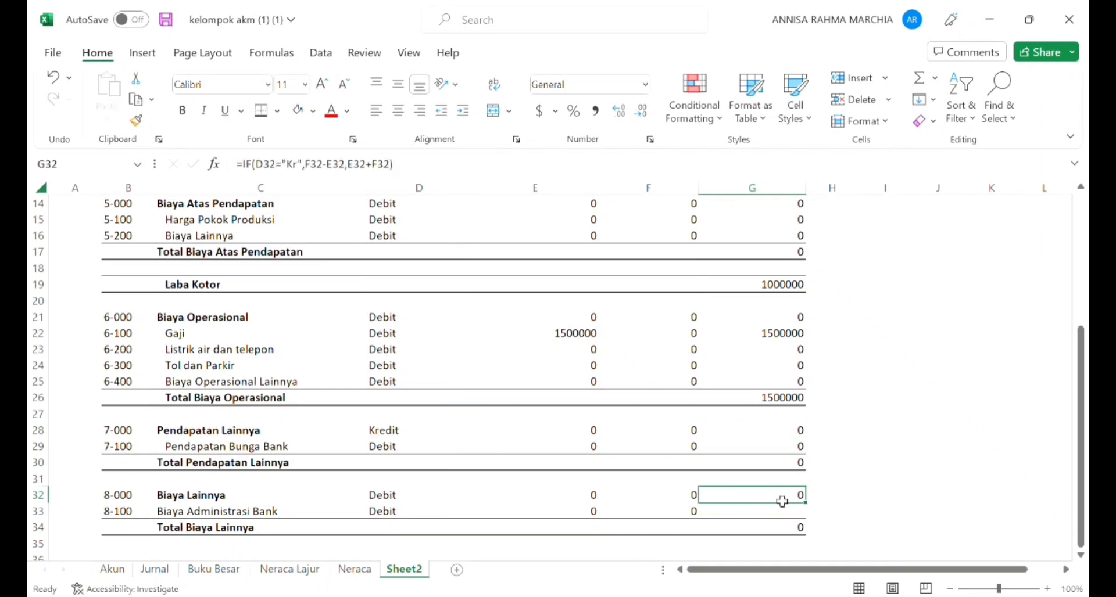
pyautogui.moveTo(811, 509); pyautogui.dragTo(812, 521)
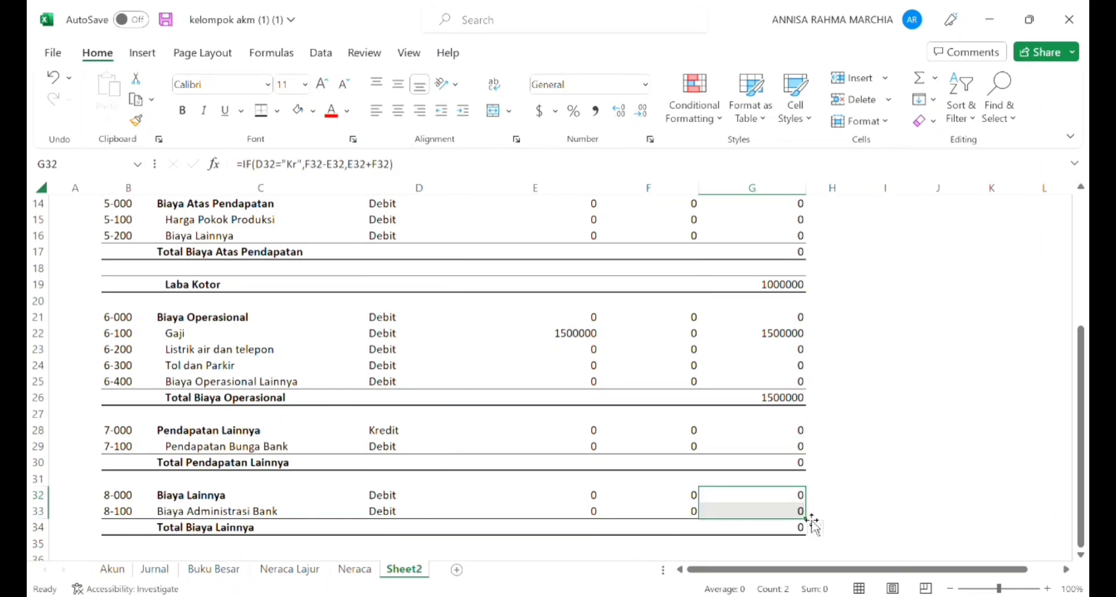
# Step: Review the account groups and total rows from Biaya Lainnya back up to the table header
pyautogui.press('Right')
pyautogui.press('Down')
pyautogui.press('Left')
pyautogui.press('Left')
pyautogui.press('Up')
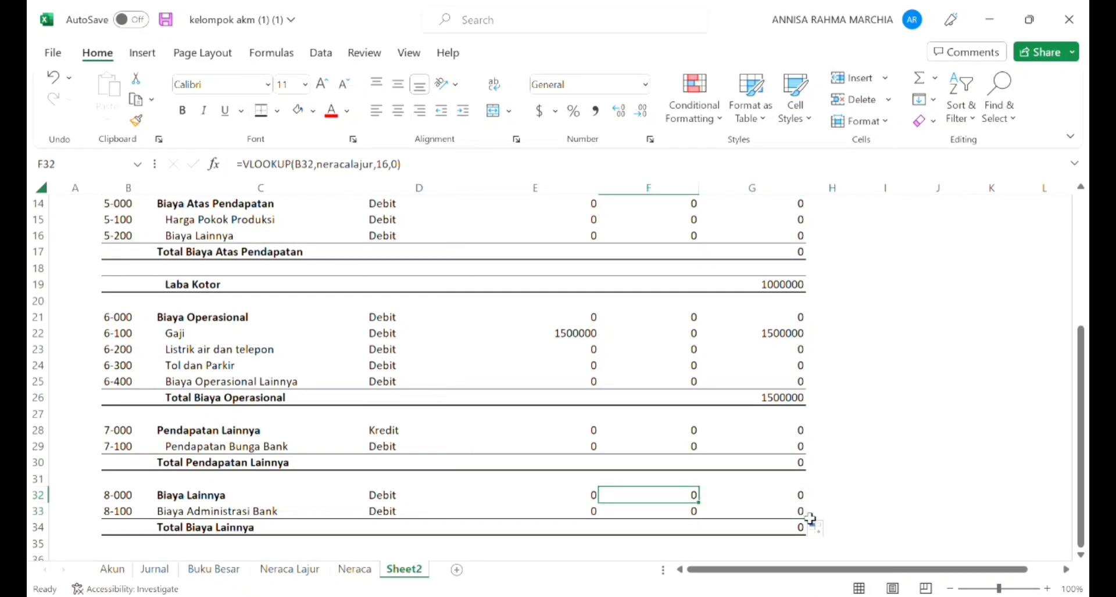
pyautogui.press('Up')
pyautogui.press('Up')
pyautogui.press('Up')
pyautogui.press('Up')
pyautogui.press('Up')
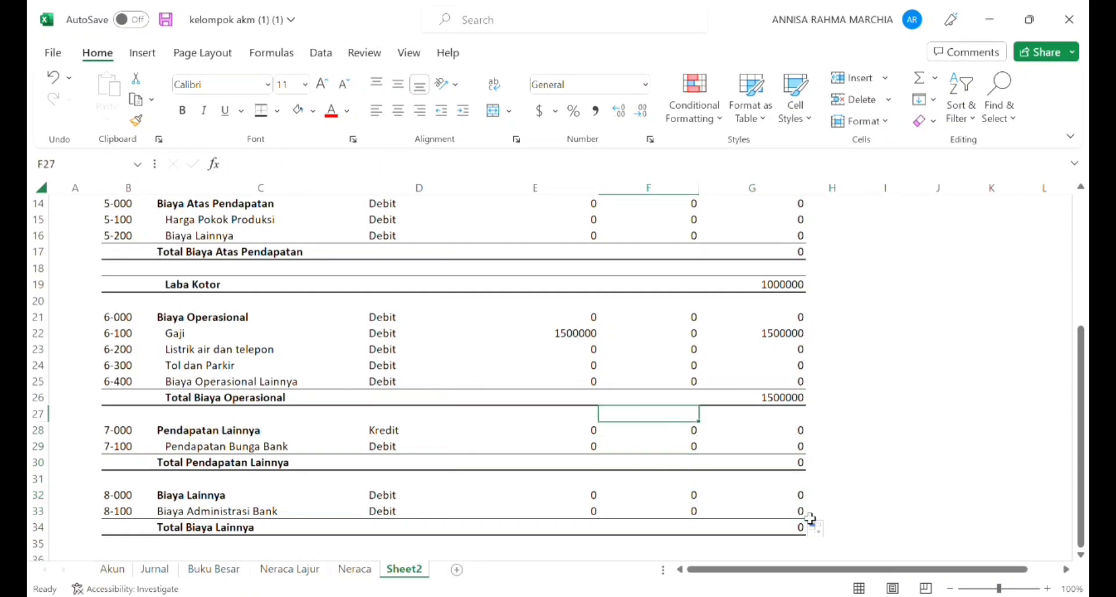
pyautogui.press('Up')
pyautogui.press('Down')
pyautogui.press('Down')
pyautogui.press('Left')
pyautogui.press('Left')
pyautogui.press('Up')
pyautogui.press('Up')
pyautogui.press('Up')
pyautogui.press('Left')
pyautogui.press('Up')
pyautogui.press('Up')
pyautogui.press('Up')
pyautogui.press('Up')
pyautogui.press('Up')
pyautogui.press('Up')
pyautogui.press('Up')
pyautogui.press('Up')
pyautogui.press('Up')
pyautogui.press('Up')
pyautogui.press('Up')
pyautogui.press('Up')
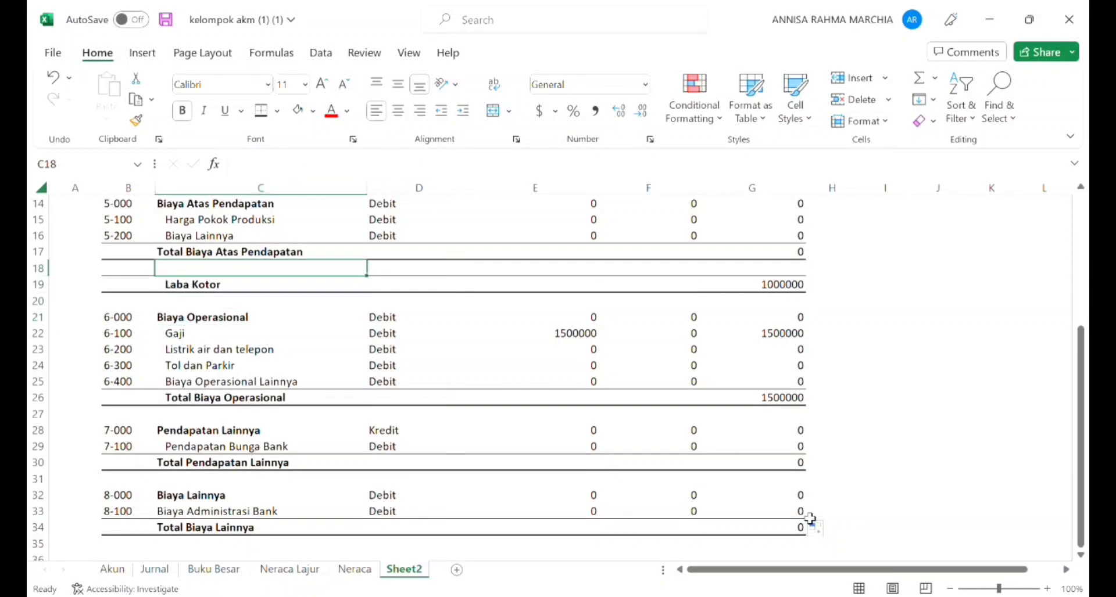
pyautogui.press('Up')
pyautogui.press('Up')
pyautogui.press('Up')
pyautogui.press('Up')
pyautogui.press('Up')
pyautogui.press('Up')
pyautogui.press('Up')
pyautogui.press('Up')
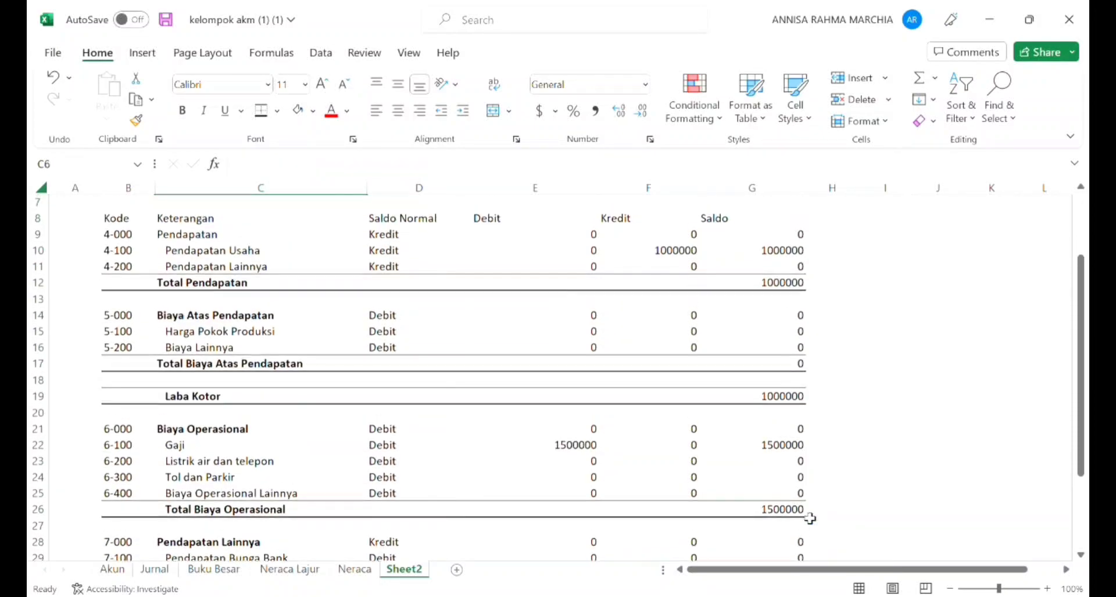
# Step: Apply all borders to the whole table B8:G34, from the Kode header row to Total Biaya Lainnya
pyautogui.press('Down')
pyautogui.press('Left')
pyautogui.press('Down')
pyautogui.press('Down')
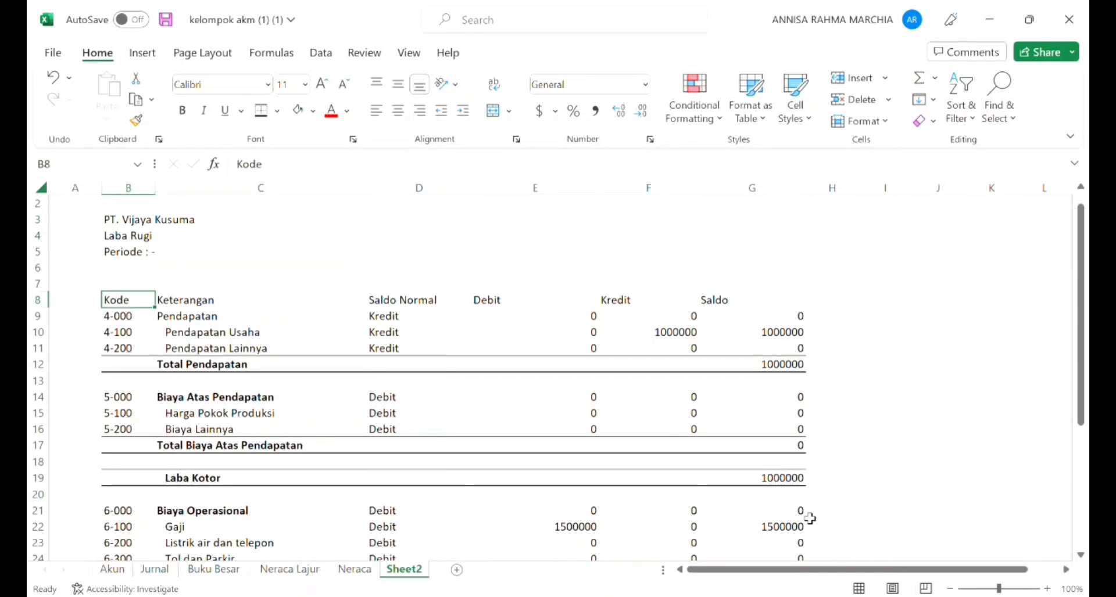
pyautogui.hotkey('shift', 'Right')
pyautogui.hotkey('shift', 'Right')
pyautogui.hotkey('shift', 'Right')
pyautogui.hotkey('shift', 'Right')
pyautogui.hotkey('shift', 'Right')
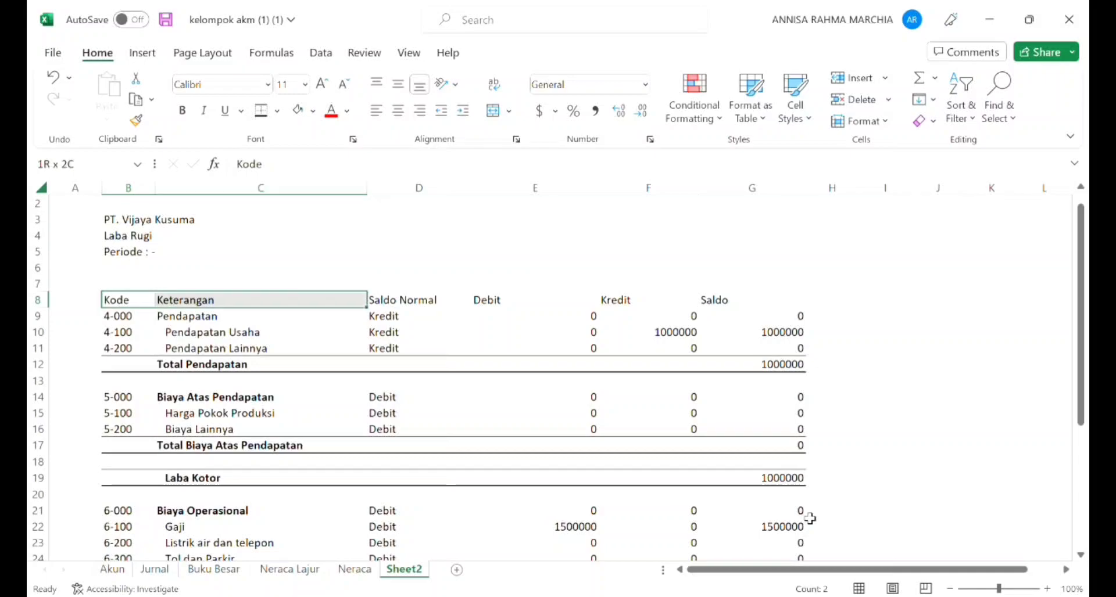
pyautogui.hotkey('shift', 'Down')
pyautogui.hotkey('shift', 'Down')
pyautogui.hotkey('shift', 'Down')
pyautogui.hotkey('shift', 'Down')
pyautogui.hotkey('shift', 'Down')
pyautogui.hotkey('shift', 'Down')
pyautogui.hotkey('shift', 'Down')
pyautogui.hotkey('shift', 'Down')
pyautogui.hotkey('shift', 'Down')
pyautogui.hotkey('shift', 'Down')
pyautogui.hotkey('shift', 'Down')
pyautogui.hotkey('shift', 'Down')
pyautogui.hotkey('shift', 'Down')
pyautogui.hotkey('shift', 'Down')
pyautogui.hotkey('shift', 'Down')
pyautogui.hotkey('shift', 'Down')
pyautogui.hotkey('shift', 'Down')
pyautogui.hotkey('shift', 'Down')
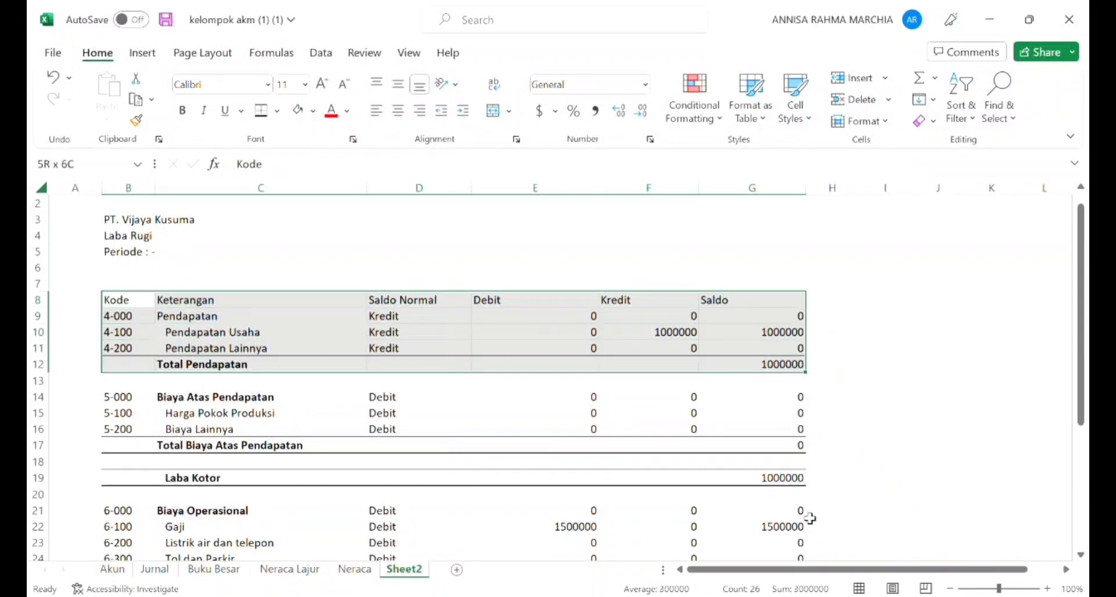
pyautogui.hotkey('shift', 'Down')
pyautogui.hotkey('shift', 'Down')
pyautogui.hotkey('shift', 'Down')
pyautogui.hotkey('shift', 'Down')
pyautogui.hotkey('shift', 'Down')
pyautogui.hotkey('shift', 'Down')
pyautogui.hotkey('shift', 'Down')
pyautogui.hotkey('shift', 'Down')
pyautogui.hotkey('shift', 'Down')
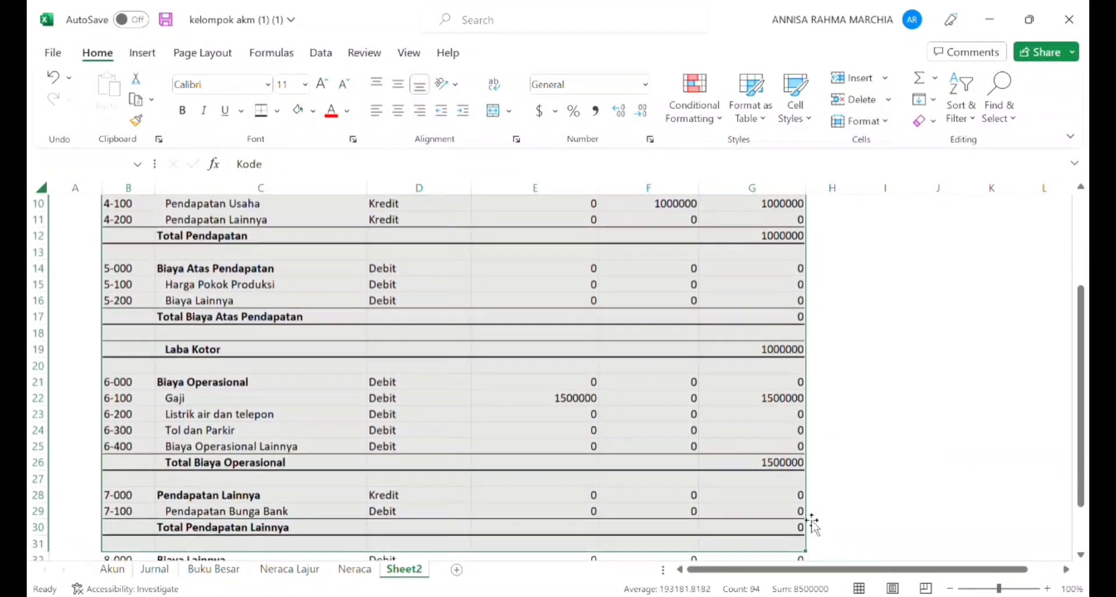
pyautogui.hotkey('shift', 'Down')
pyautogui.hotkey('shift', 'Up')
pyautogui.hotkey('shift', 'Up')
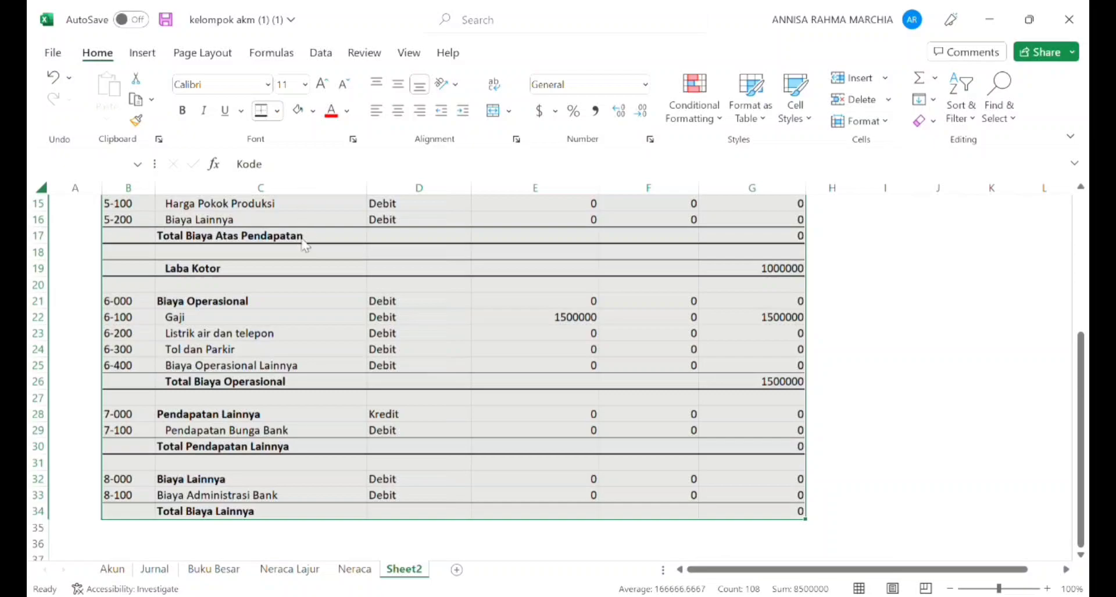
pyautogui.scroll(5, 302, 294)
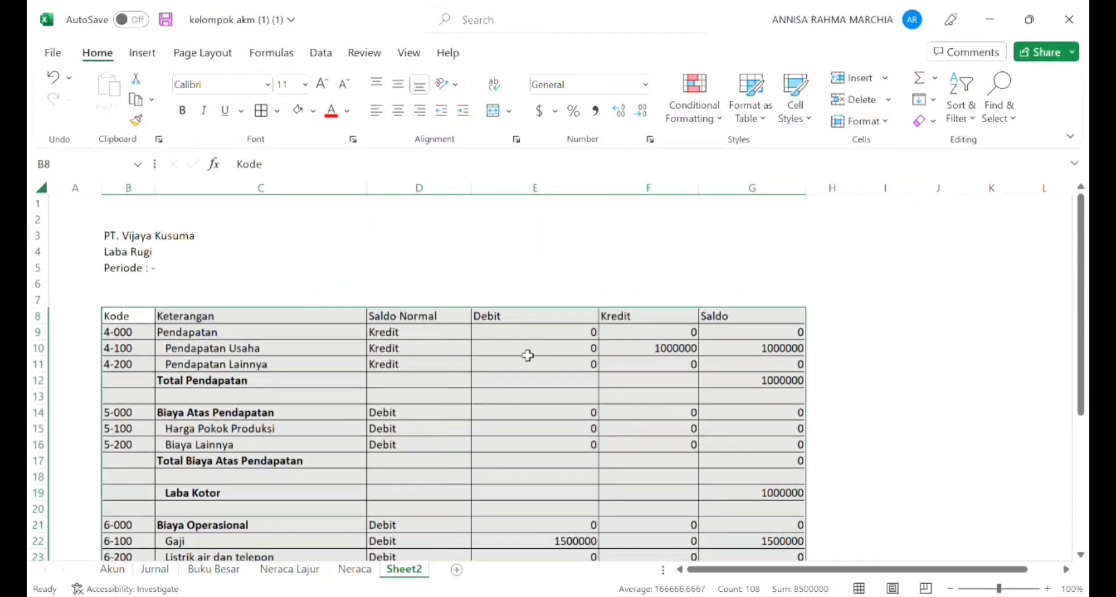
# Step: Format the table B8:G34 with the Accounting number format
pyautogui.click(645, 85)
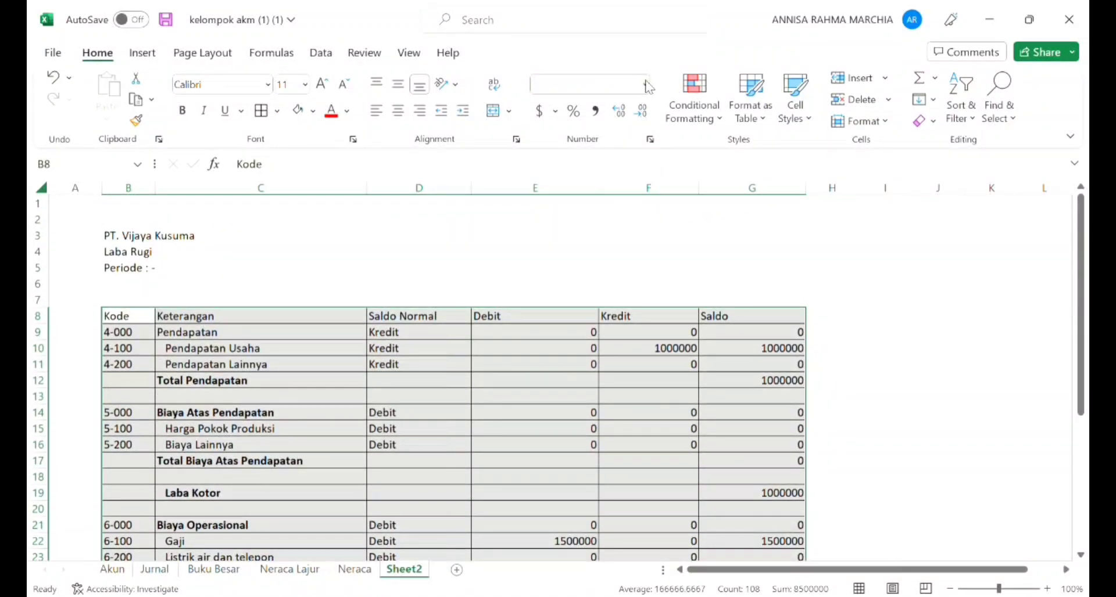
pyautogui.click(600, 240)
pyautogui.press('Down')
pyautogui.press('Down')
pyautogui.press('Down')
pyautogui.press('Down')
pyautogui.press('Down')
pyautogui.press('Down')
pyautogui.press('Down')
pyautogui.press('Down')
pyautogui.press('Down')
pyautogui.press('Down')
pyautogui.press('Down')
pyautogui.press('Down')
pyautogui.press('Down')
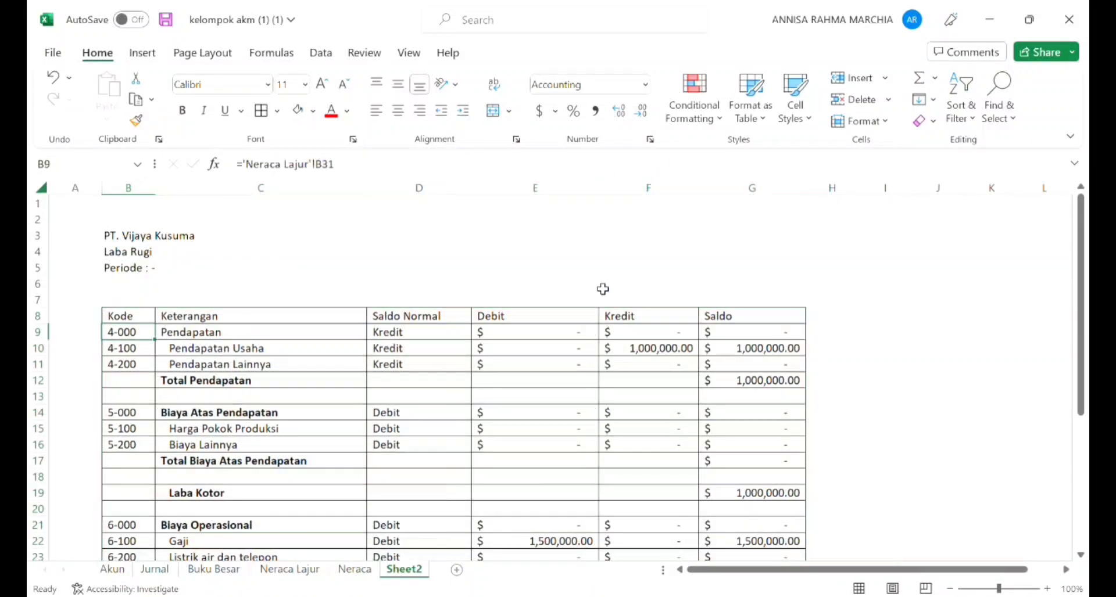
# Step: Examine the formatted table from its first account rows down to the empty row below Total Biaya Lainnya
pyautogui.press('Right')
pyautogui.press('Down')
pyautogui.press('Down')
pyautogui.press('Down')
pyautogui.press('Down')
pyautogui.press('Down')
pyautogui.press('Down')
pyautogui.press('Down')
pyautogui.press('Down')
pyautogui.press('Down')
pyautogui.press('Down')
pyautogui.press('Down')
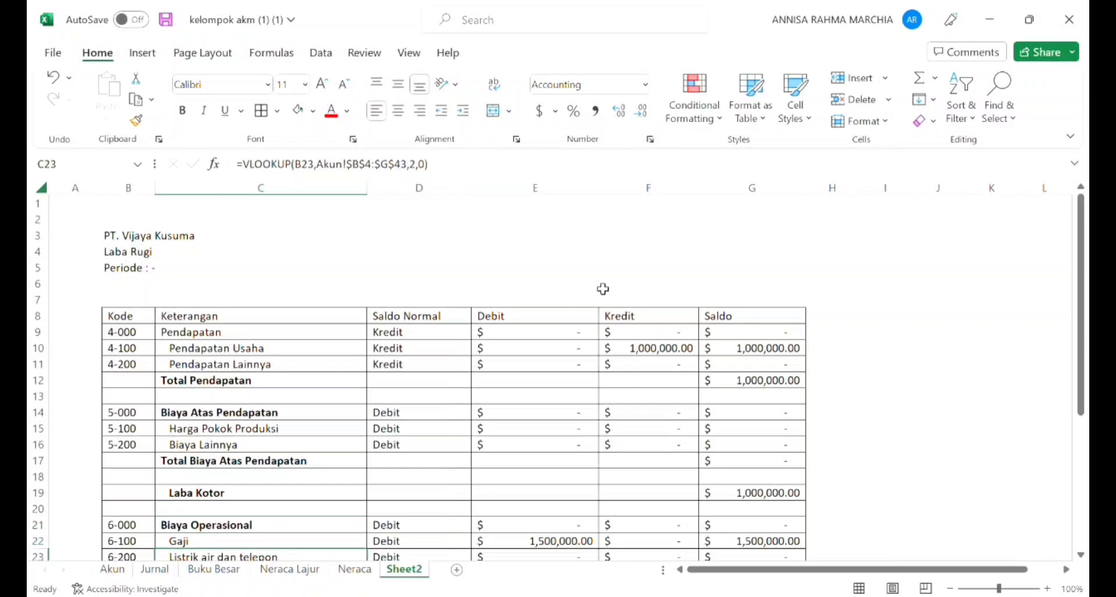
pyautogui.press('Down')
pyautogui.press('Down')
pyautogui.press('Down')
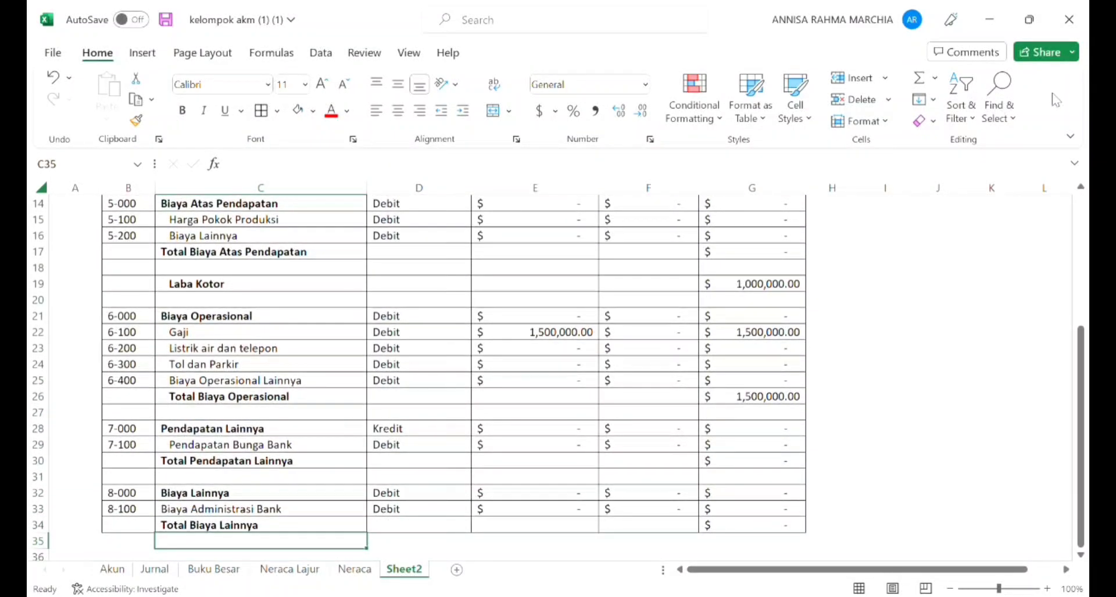
# Step: Apply a heavier bottom border to the Total Biaya Atas Pendapatan row, B17:G17
pyautogui.click(154, 258)
pyautogui.hotkey('shift', 'Right')
pyautogui.hotkey('shift', 'Right')
pyautogui.hotkey('shift', 'Right')
pyautogui.hotkey('shift', 'Right')
pyautogui.hotkey('shift', 'Right')
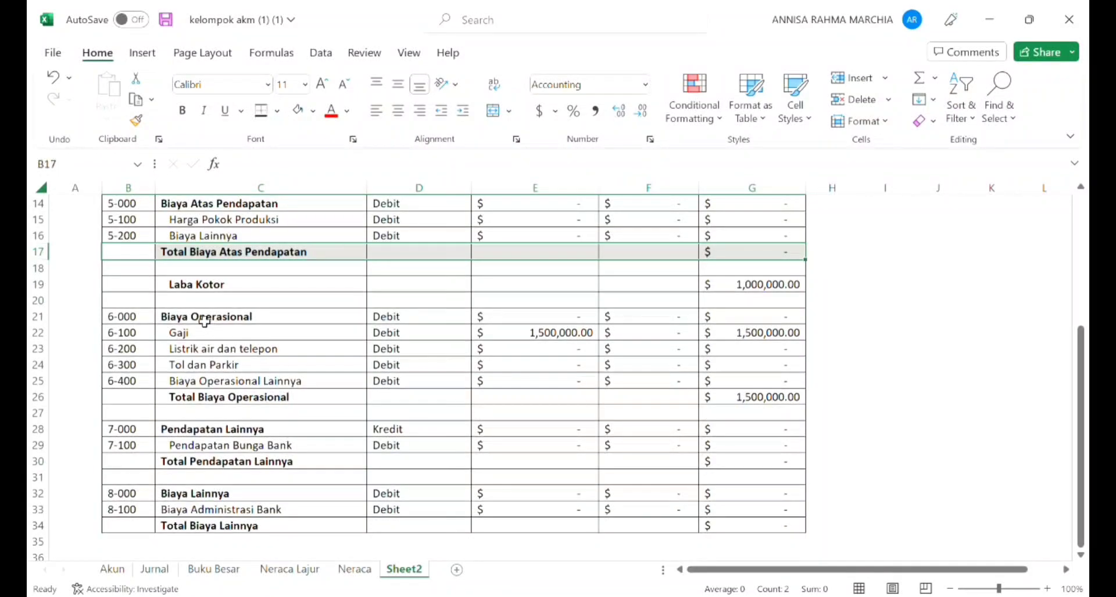
# Step: Apply the same heavier bottom border to the Total Pendapatan row, B12:G12
pyautogui.press('Up')
pyautogui.press('Up')
pyautogui.press('Up')
pyautogui.press('Up')
pyautogui.press('Up')
pyautogui.press('Up')
pyautogui.press('Up')
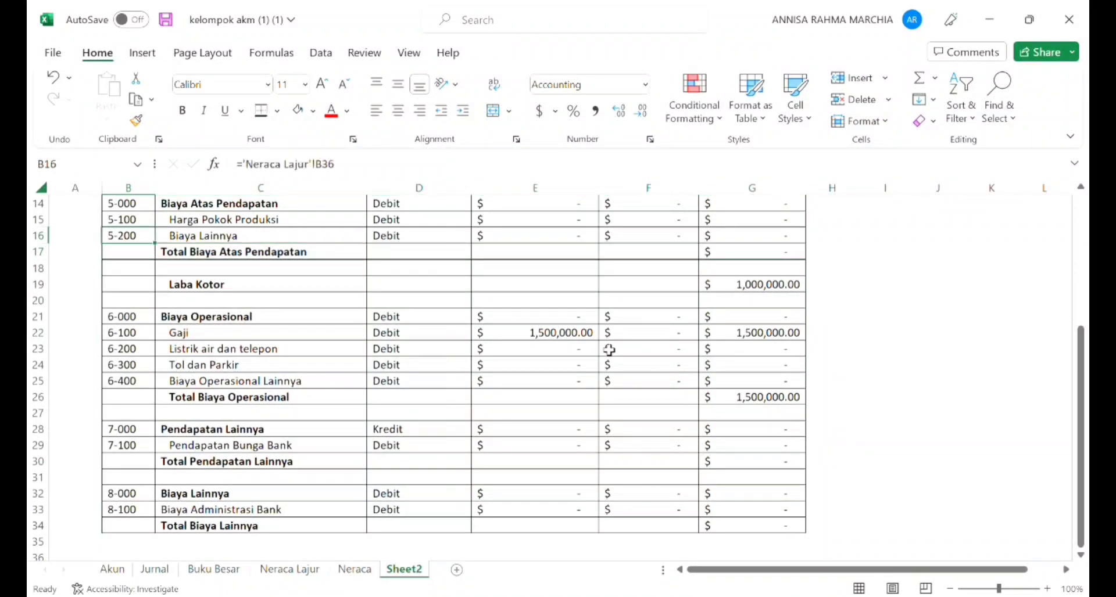
pyautogui.press('Right')
pyautogui.press('Down')
pyautogui.press('Down')
pyautogui.press('Left')
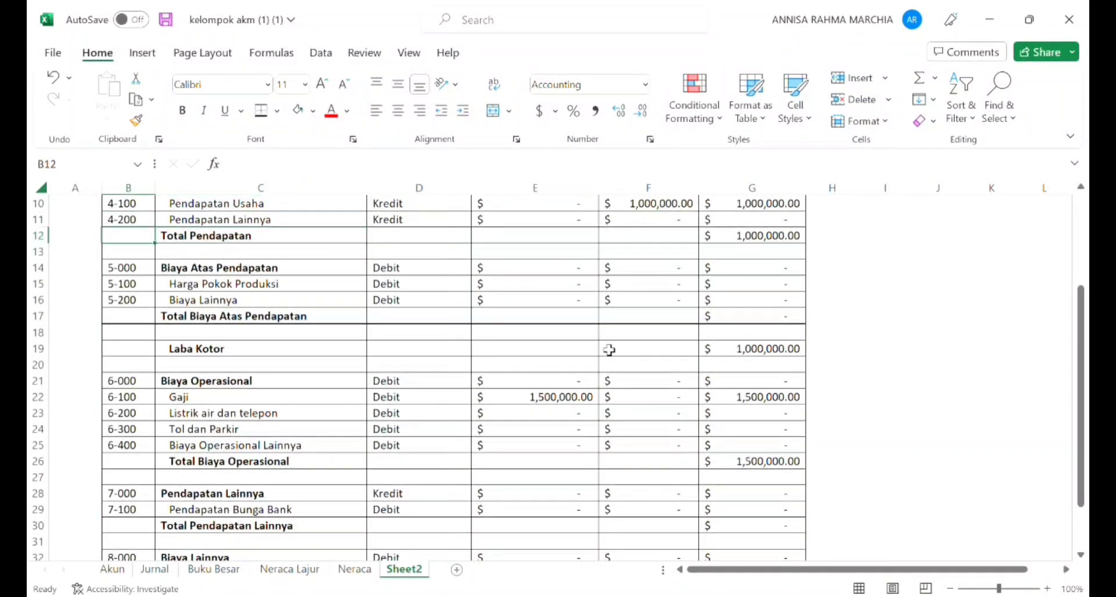
pyautogui.hotkey('shift', 'Right')
pyautogui.hotkey('shift', 'Right')
pyautogui.hotkey('shift', 'Right')
pyautogui.hotkey('shift', 'Right')
pyautogui.hotkey('shift', 'Right')
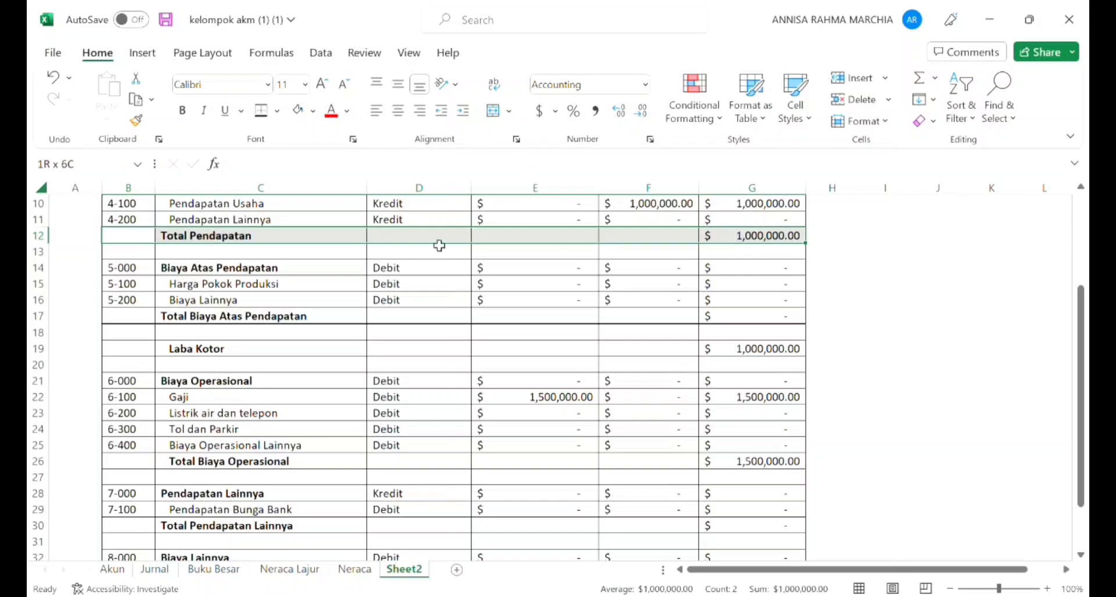
pyautogui.click(261, 119)
# Step: Give the Total Biaya Operasional row, B26:G26, the same heavier bottom border
pyautogui.press('Down')
pyautogui.press('Down')
pyautogui.press('Down')
pyautogui.press('Down')
pyautogui.press('Down')
pyautogui.press('Down')
pyautogui.press('Down')
pyautogui.press('Down')
pyautogui.press('Down')
pyautogui.press('Down')
pyautogui.press('Down')
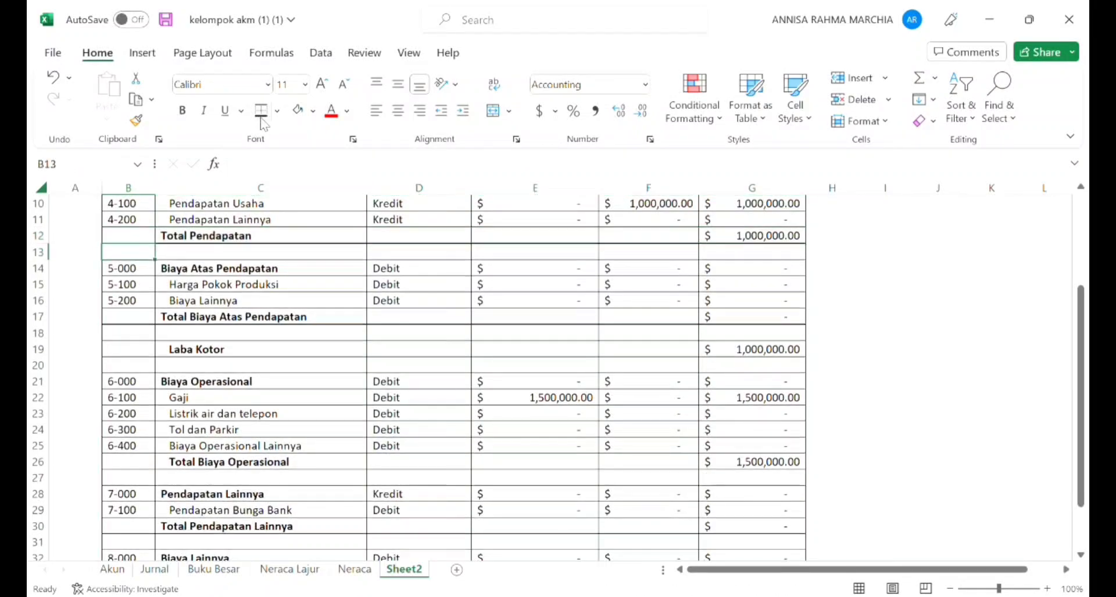
pyautogui.press('Down')
pyautogui.press('Down')
pyautogui.press('Down')
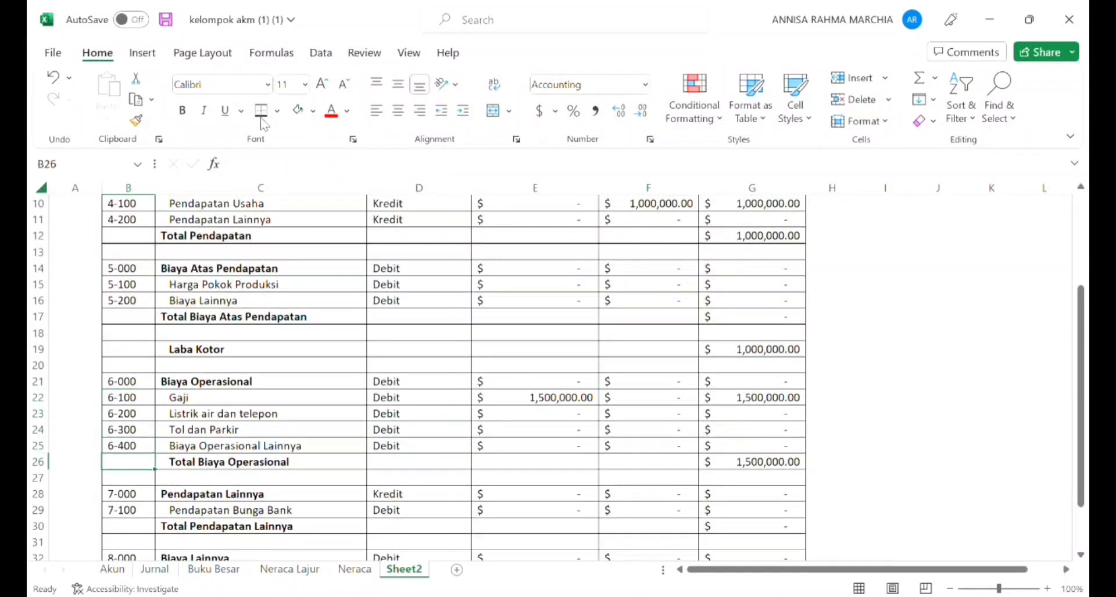
pyautogui.hotkey('shift', 'Right')
pyautogui.hotkey('shift', 'Right')
pyautogui.hotkey('shift', 'Right')
pyautogui.hotkey('shift', 'Right')
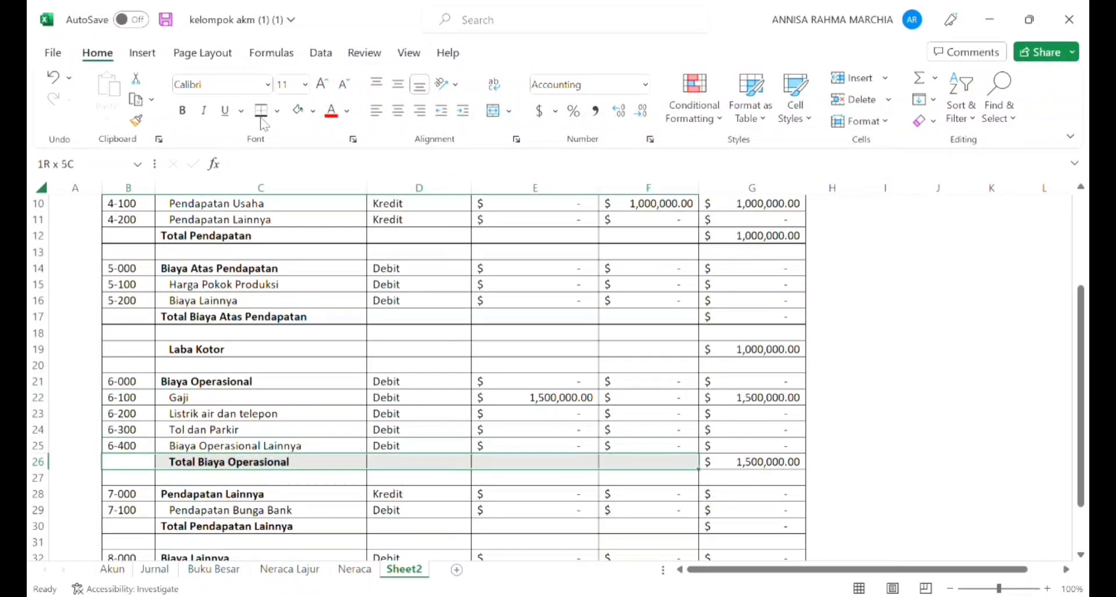
pyautogui.hotkey('shift', 'Right')
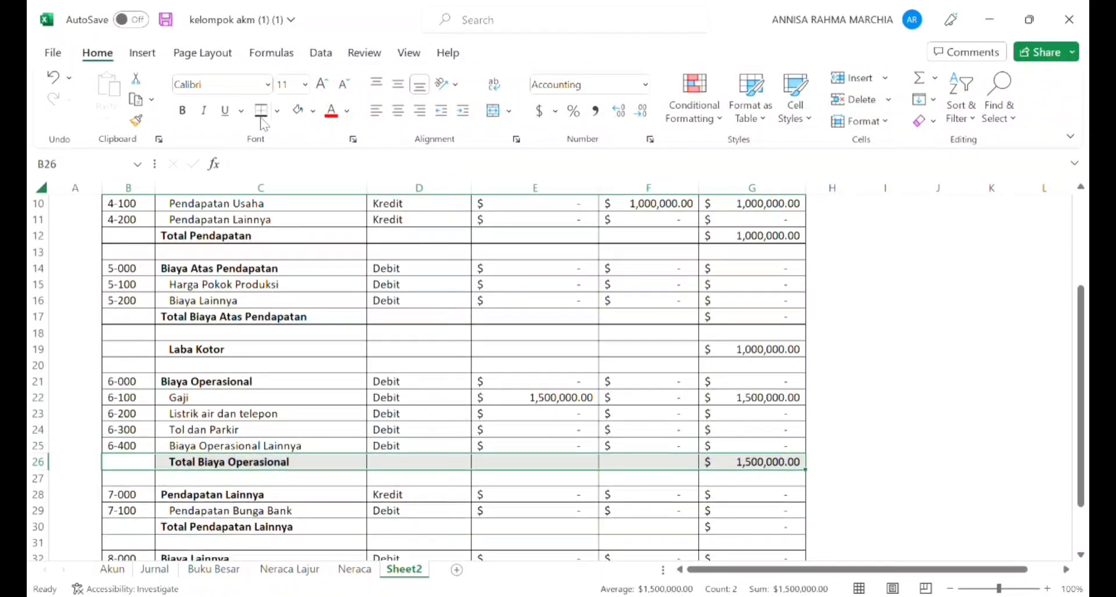
# Step: Add the heavier bottom border to the Total Pendapatan Lainnya row, B30:G30
pyautogui.press('Right')
pyautogui.press('Right')
pyautogui.press('Right')
pyautogui.press('Right')
pyautogui.press('Right')
pyautogui.press('Right')
pyautogui.press('Right')
pyautogui.press('Down')
pyautogui.press('Left')
pyautogui.press('Left')
pyautogui.press('Down')
pyautogui.press('Down')
pyautogui.press('Down')
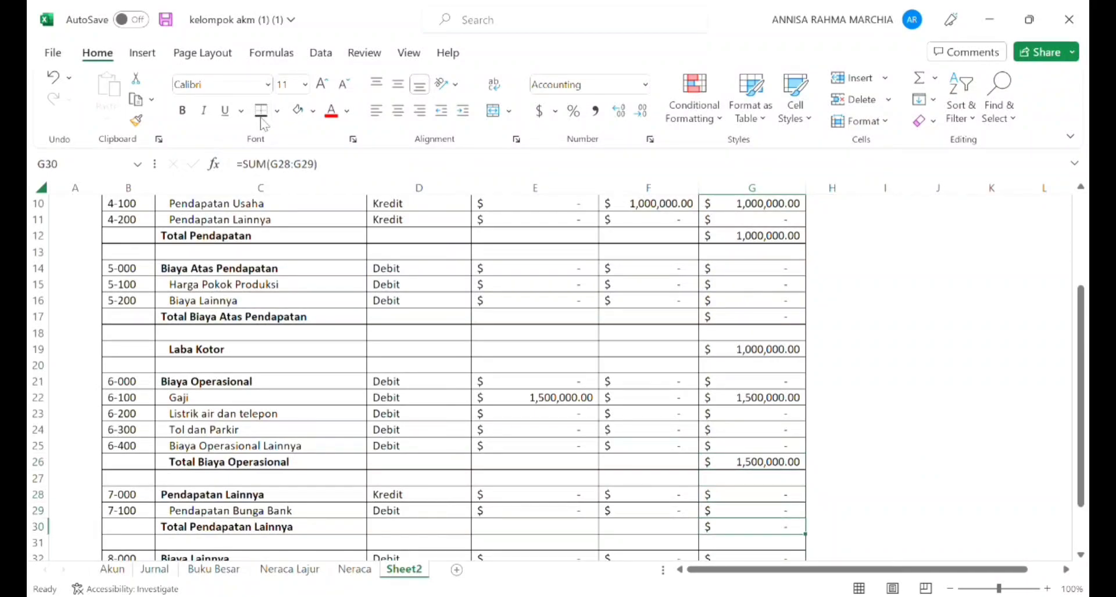
pyautogui.hotkey('shift', 'Left')
pyautogui.hotkey('shift', 'Left')
pyautogui.hotkey('shift', 'Left')
pyautogui.hotkey('shift', 'Left')
pyautogui.hotkey('shift', 'Left')
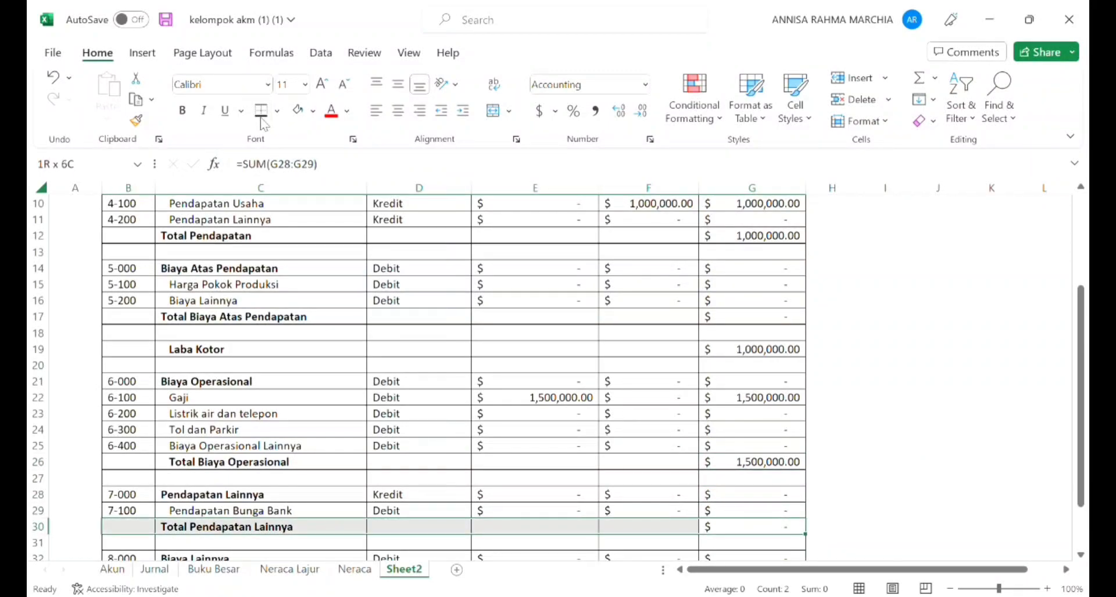
# Step: Add the heavier bottom border to the Total Biaya Lainnya row, B34:G34
pyautogui.press('Right')
pyautogui.press('Right')
pyautogui.press('Right')
pyautogui.press('Right')
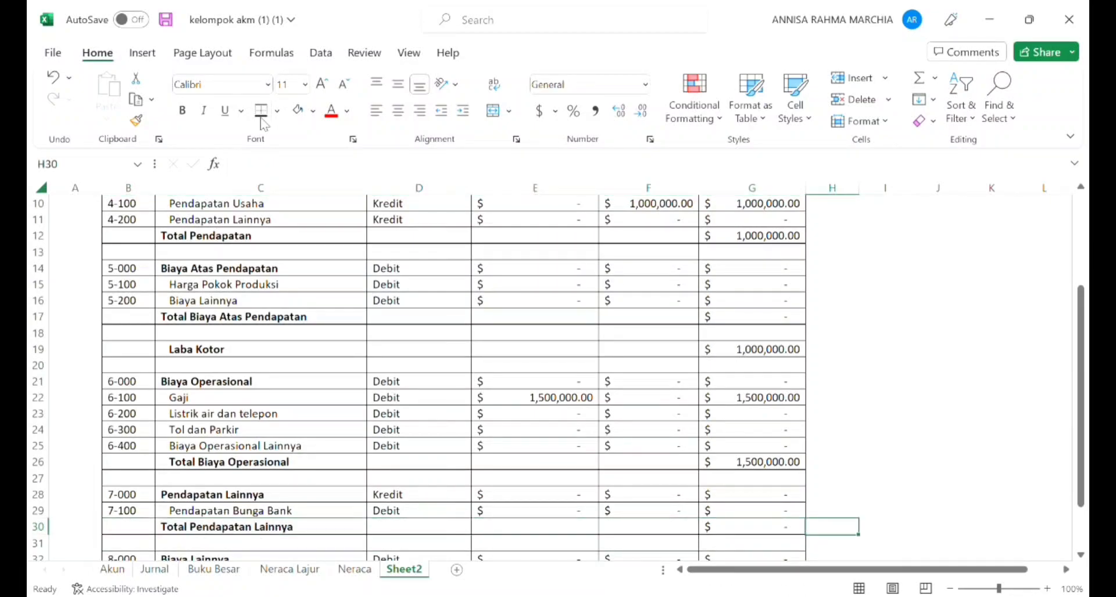
pyautogui.press('Down')
pyautogui.press('Down')
pyautogui.press('Left')
pyautogui.press('Left')
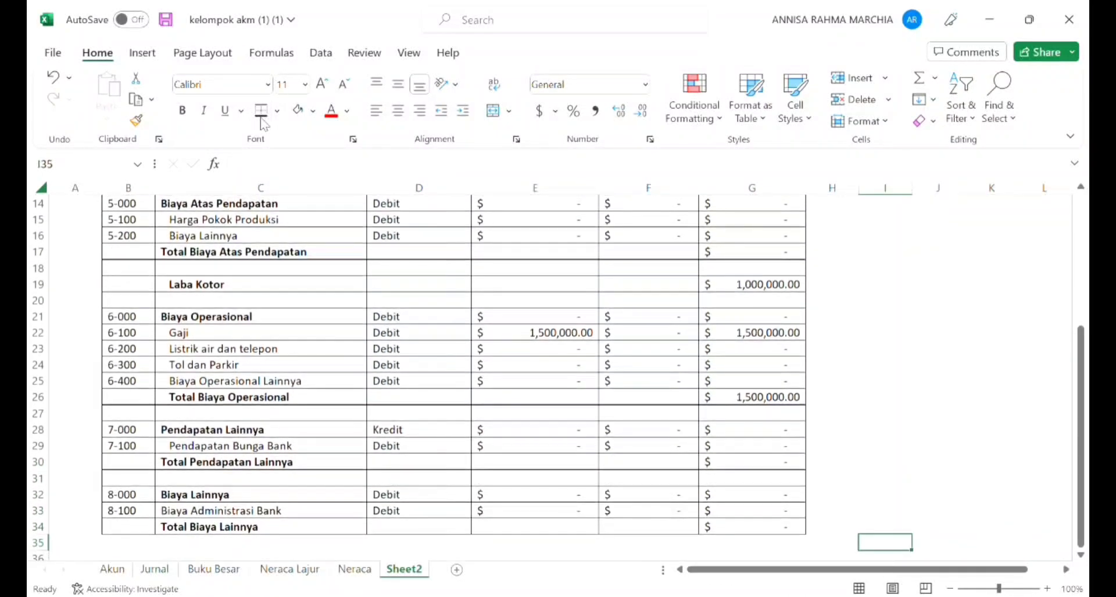
pyautogui.press('Up')
pyautogui.press('Left')
pyautogui.press('Left')
pyautogui.hotkey('shift', 'Left')
pyautogui.hotkey('shift', 'Left')
pyautogui.hotkey('shift', 'Left')
pyautogui.hotkey('shift', 'Left')
pyautogui.hotkey('shift', 'Left')
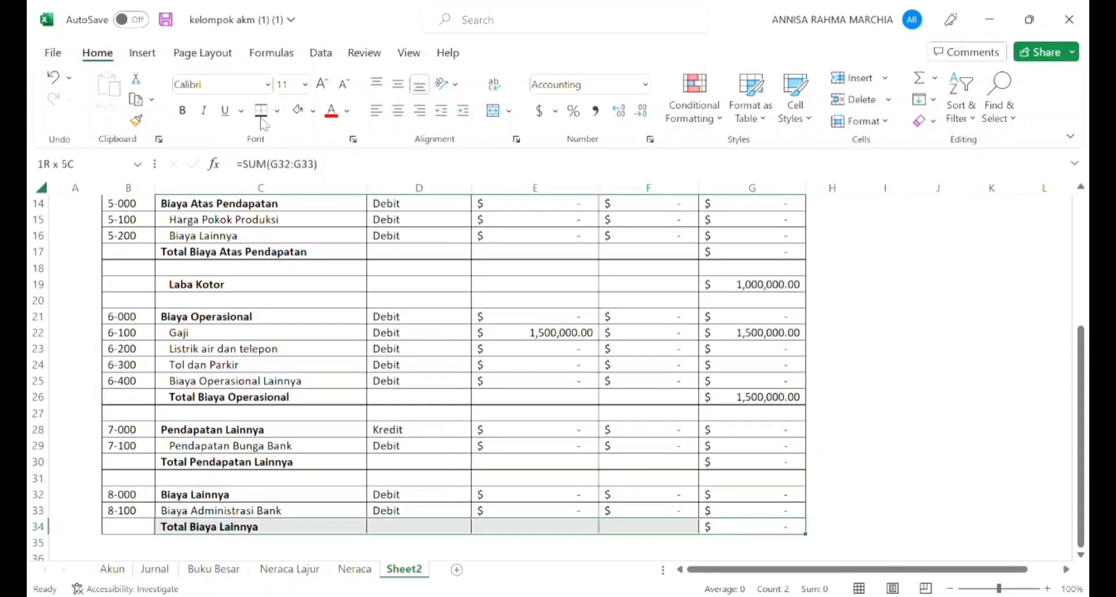
pyautogui.click(261, 112)
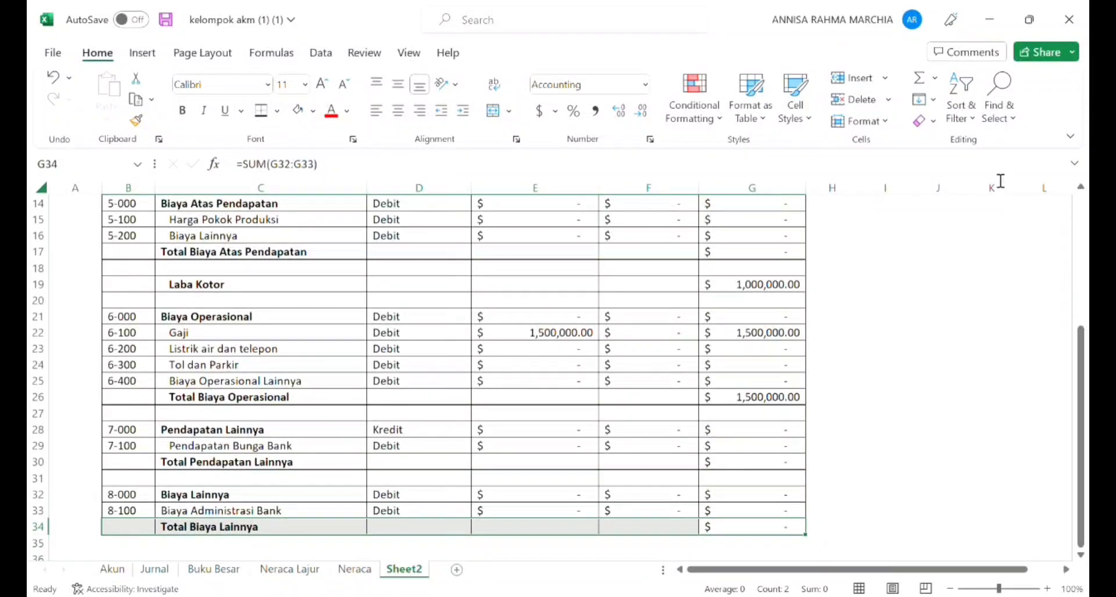
pyautogui.press('Tab')
pyautogui.press('Tab')
pyautogui.press('Tab')
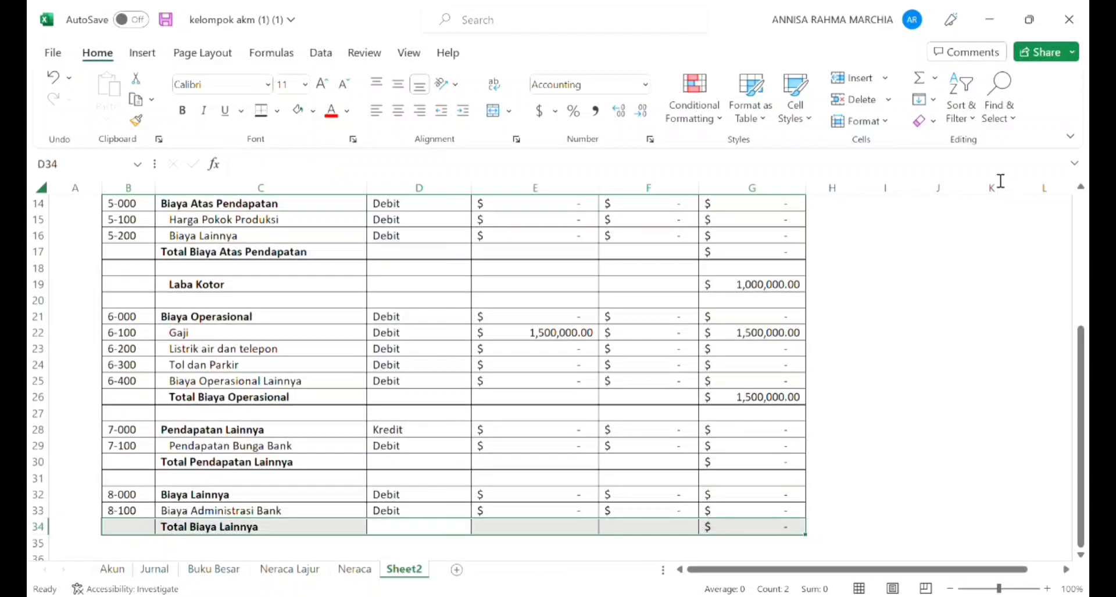
# Step: Put borders around the cells of B36:G36 and enter the bold label "Laba Rugi Bersih" in C36
pyautogui.scroll(4, 1000, 291)
pyautogui.click(987, 334)
pyautogui.moveTo(1079, 338); pyautogui.dragTo(1083, 395)
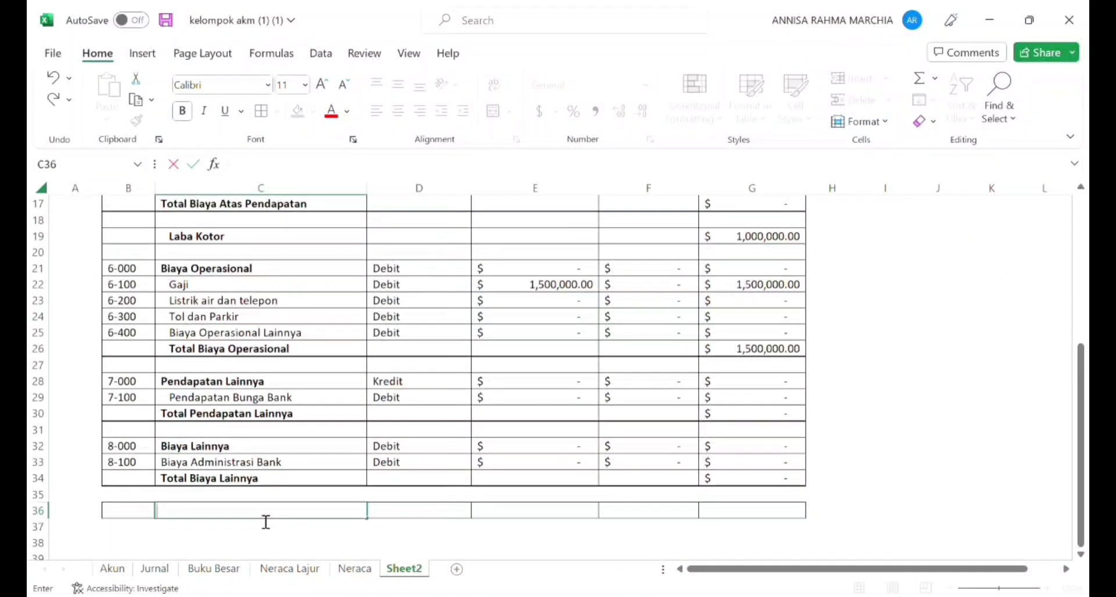
pyautogui.write('Laba Rugi Bersih')
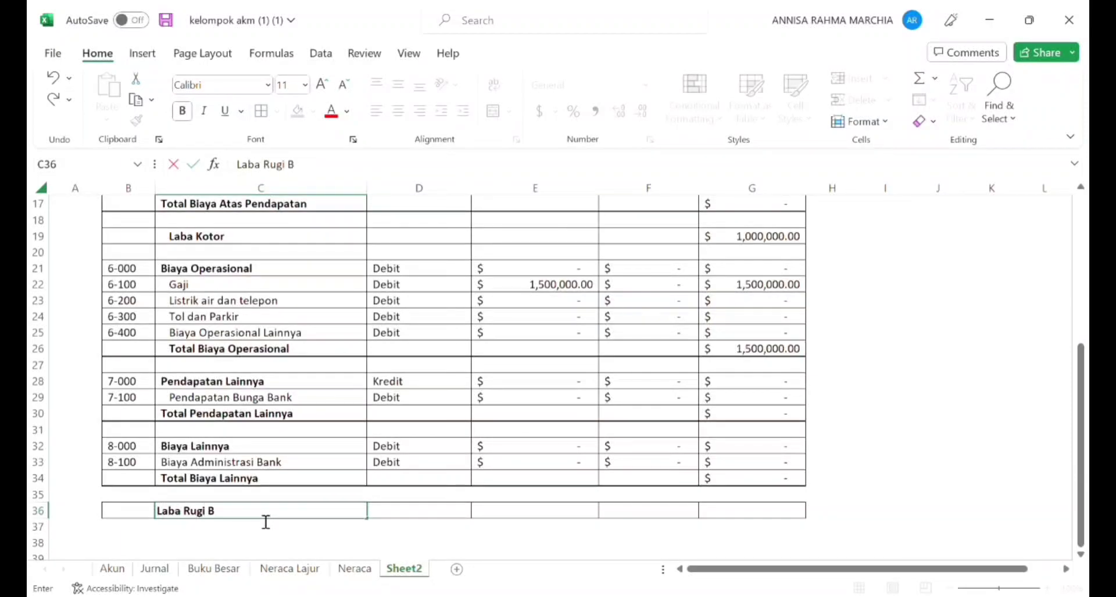
pyautogui.press('Return')
# Step: Calculate the net result in G36 from Laba Kotor and the group totals with the formula =G19-G26+G30-G34
pyautogui.press('Right')
pyautogui.press('Right')
pyautogui.press('Right')
pyautogui.press('Right')
pyautogui.press('Up')
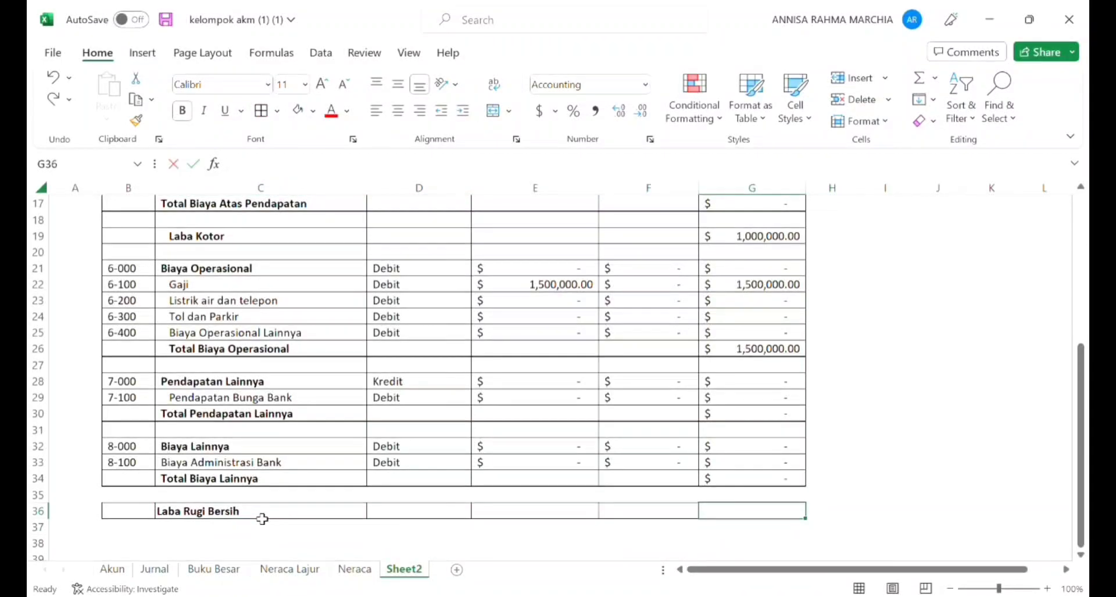
pyautogui.write('=')
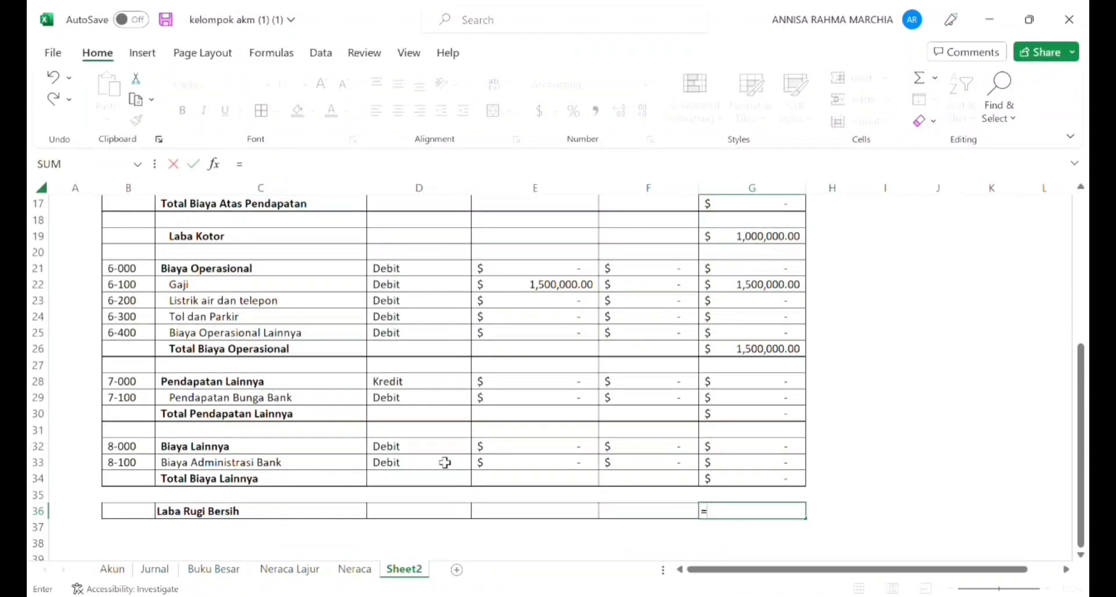
pyautogui.click(755, 238)
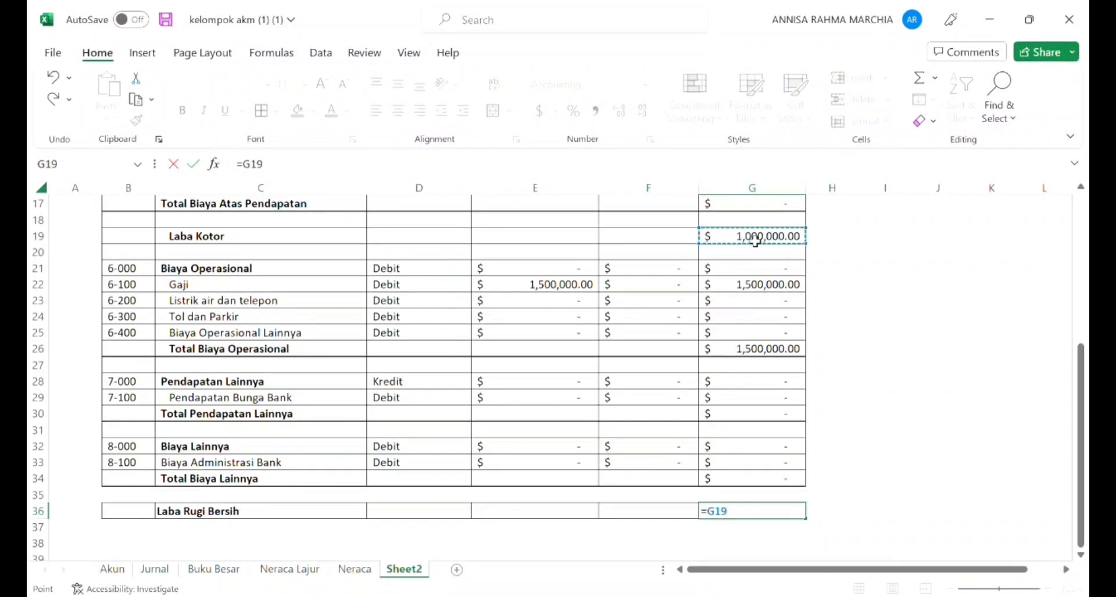
pyautogui.write('-')
pyautogui.click(759, 355)
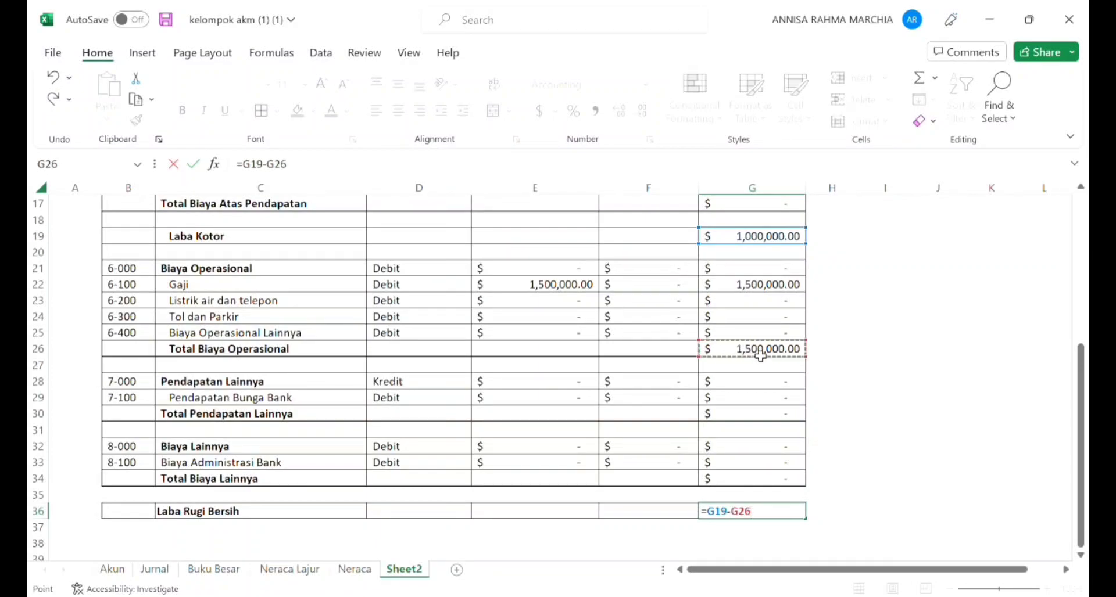
pyautogui.write('+')
pyautogui.click(755, 422)
pyautogui.write('-')
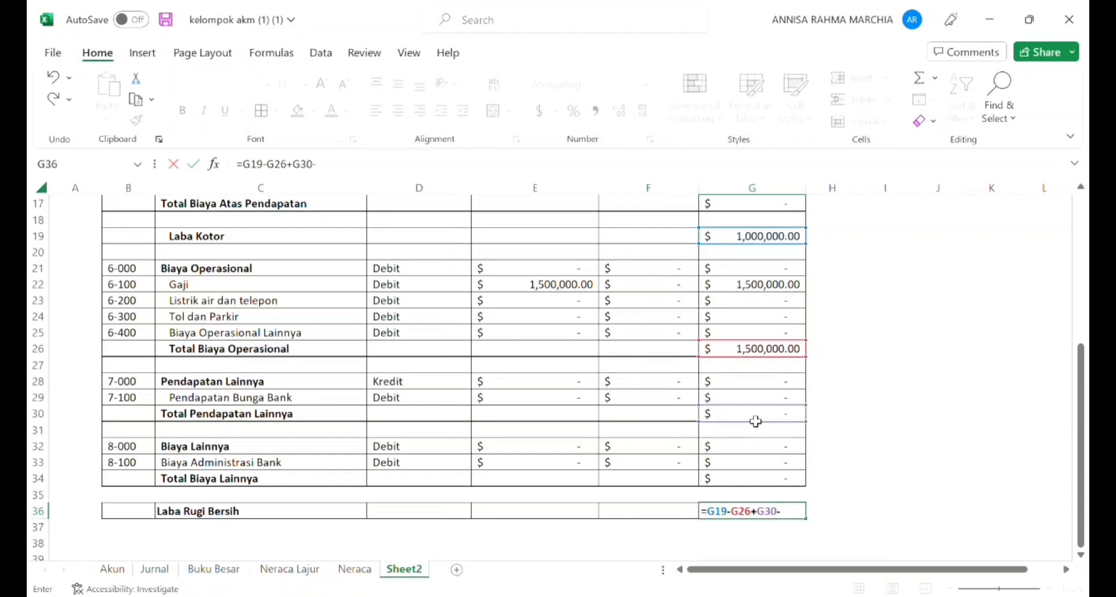
pyautogui.click(740, 495)
pyautogui.click(740, 486)
pyautogui.write(')')
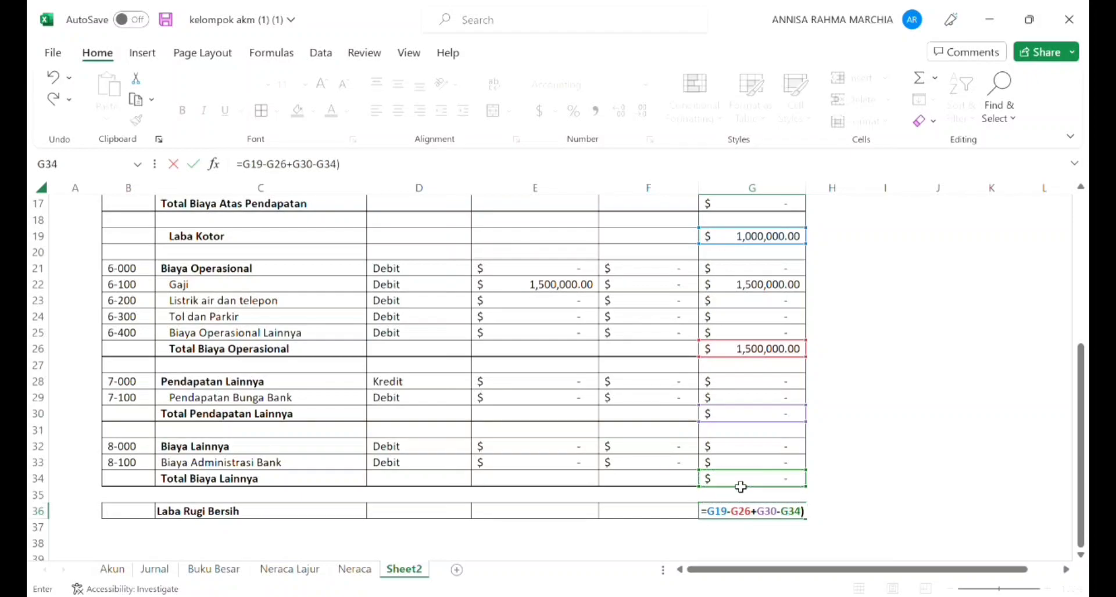
pyautogui.press('Return')
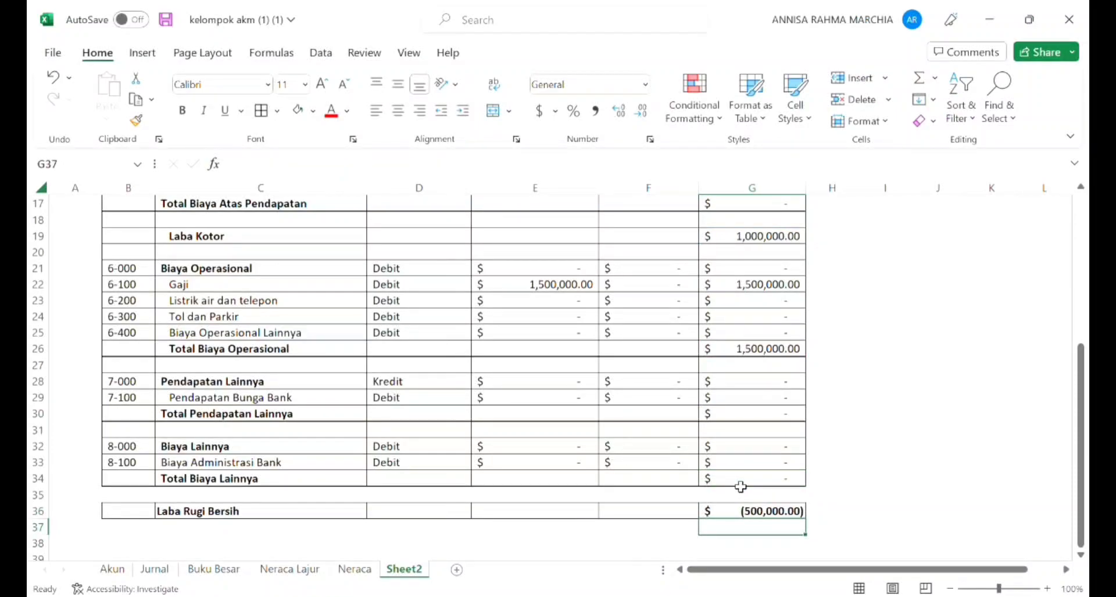
# Step: Replace the label in C36 with the start of an IF formula returning "Rugi" when G36 is below 0
pyautogui.press('Left')
pyautogui.press('Left')
pyautogui.press('Left')
pyautogui.press('Left')
pyautogui.press('Left')
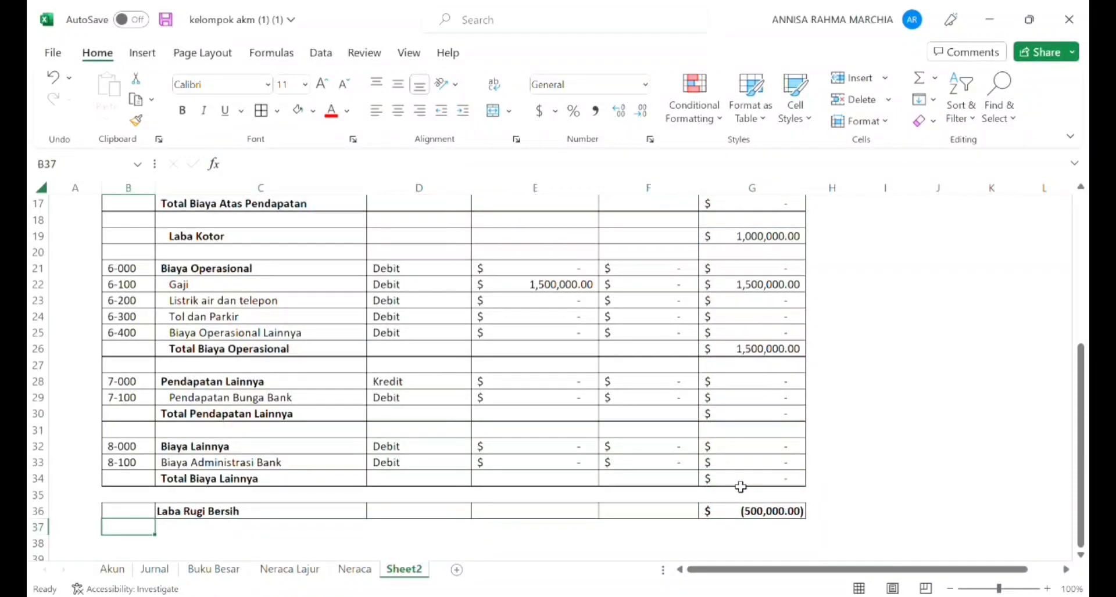
pyautogui.press('Up')
pyautogui.press('Right')
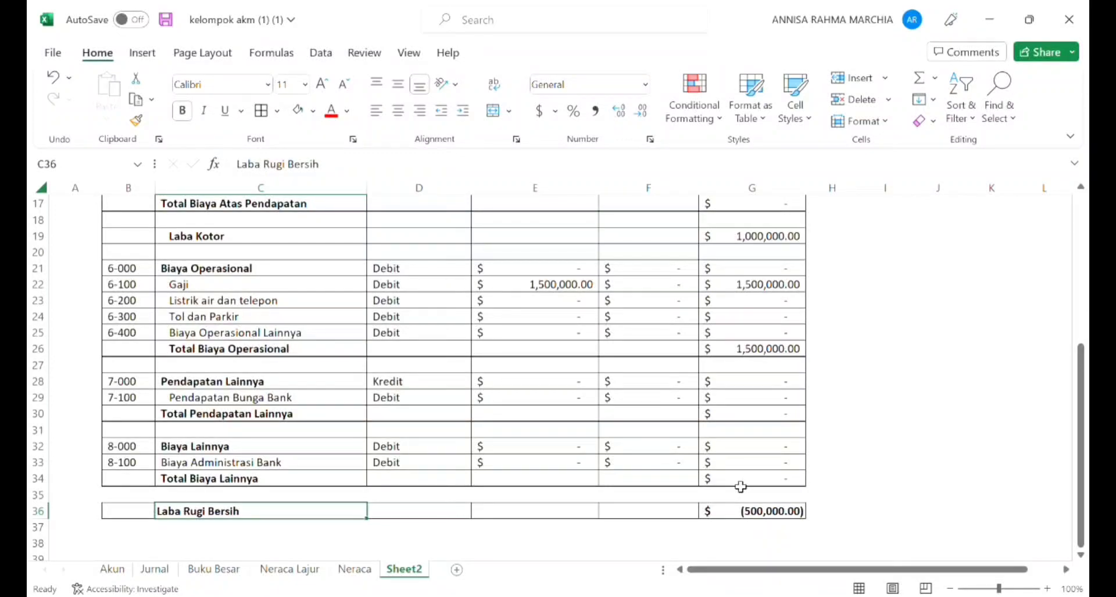
pyautogui.press('Down')
pyautogui.press('Up')
pyautogui.press('BackSpace')
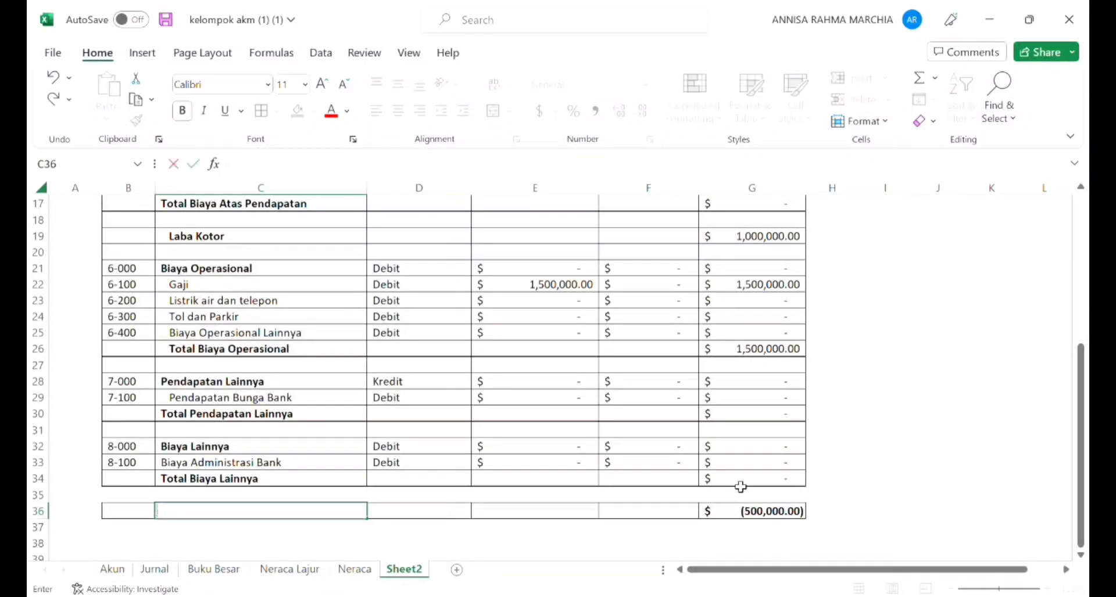
pyautogui.write('=')
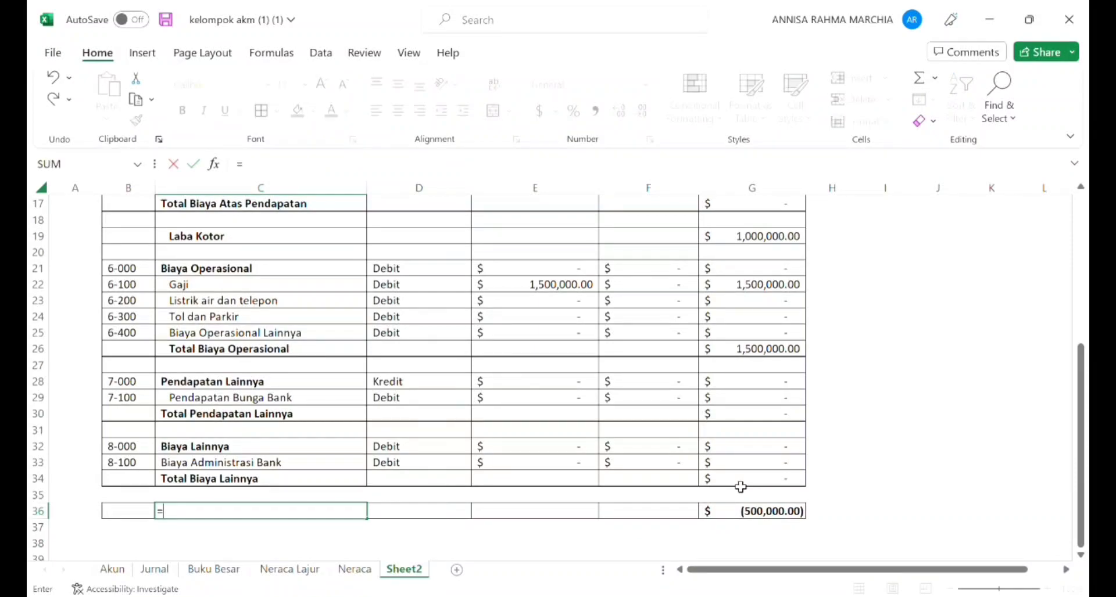
pyautogui.write('if(')
pyautogui.press('Right')
pyautogui.press('Right')
pyautogui.press('Right')
pyautogui.press('Right')
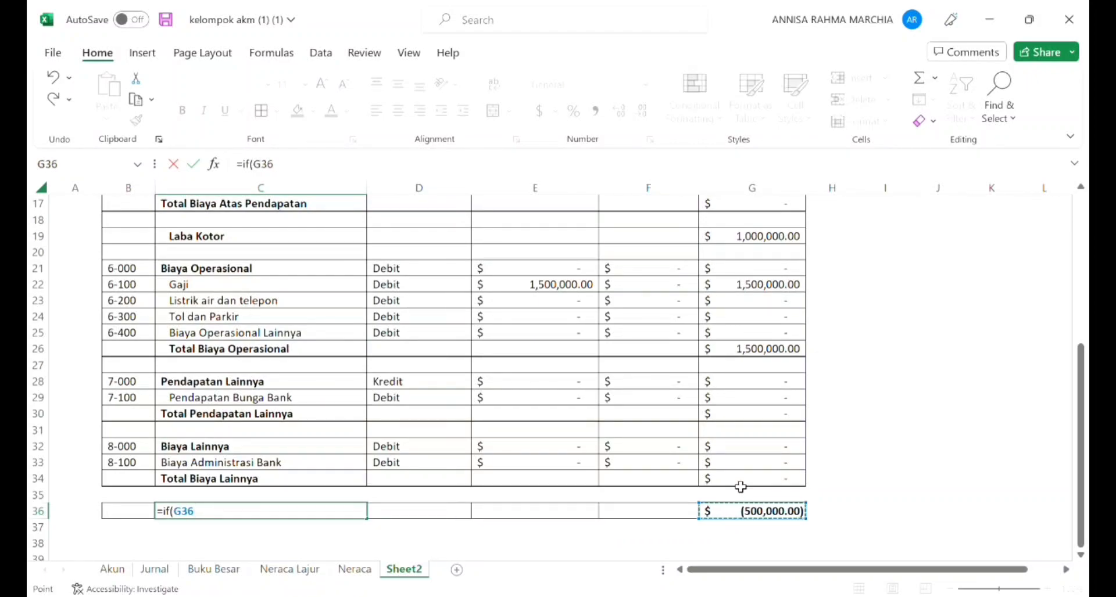
pyautogui.write('<0,"Rugo')
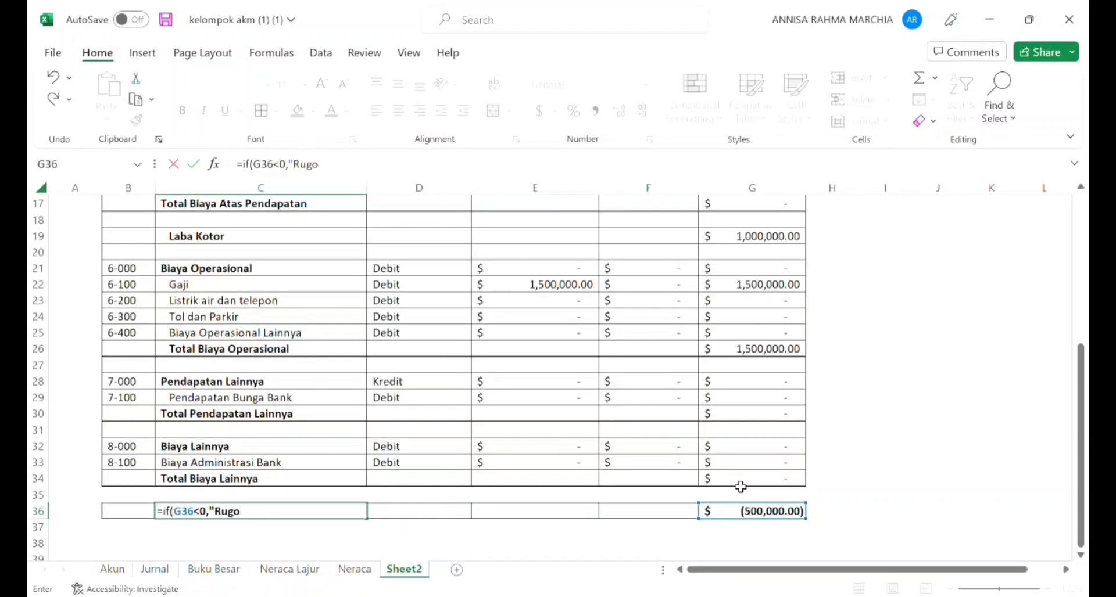
pyautogui.press('BackSpace')
pyautogui.write('i",')
# Step: Complete the C36 formula with a nested IF returning "Laba Rugi" when G36 equals 0
pyautogui.write('if(')
pyautogui.click(791, 514)
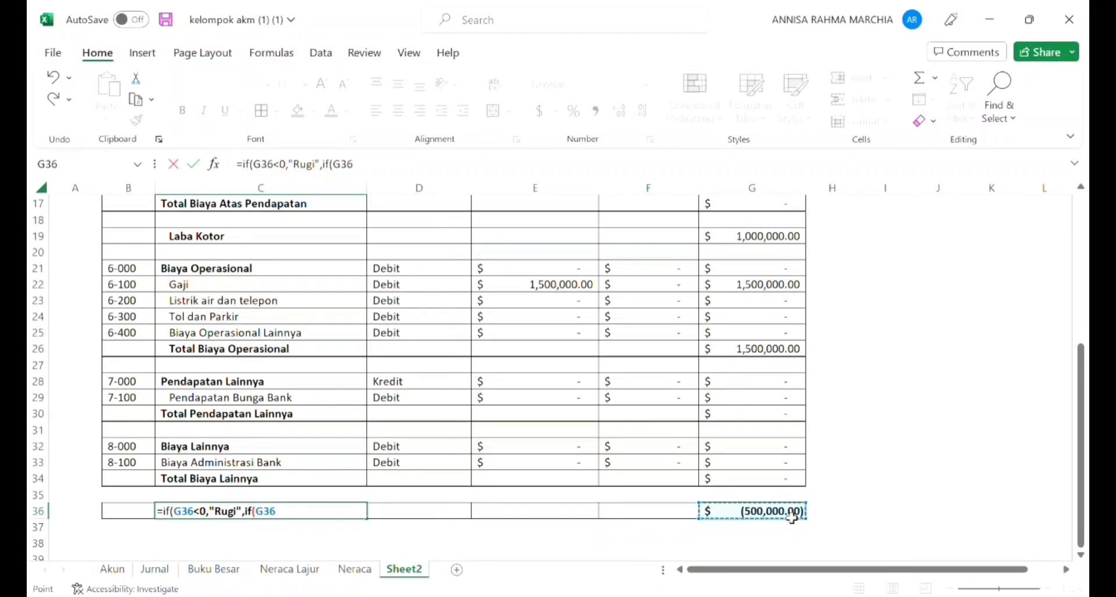
pyautogui.write('+')
pyautogui.press('BackSpace')
pyautogui.write('=0,')
pyautogui.write('"LabaRu')
pyautogui.press('BackSpace')
pyautogui.press('BackSpace')
pyautogui.write('Rugi')
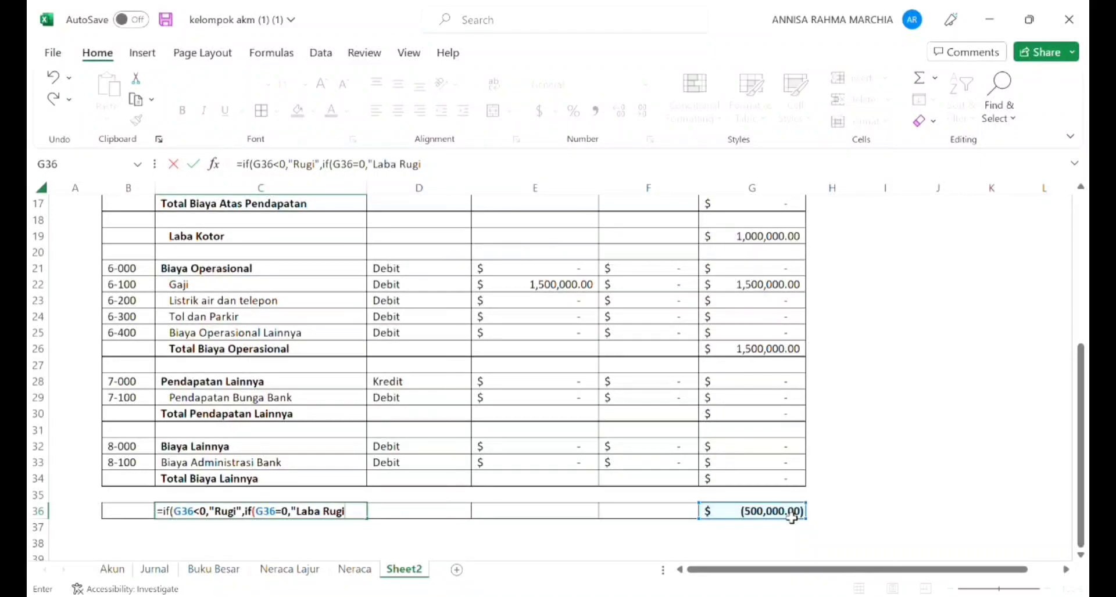
pyautogui.write('")')
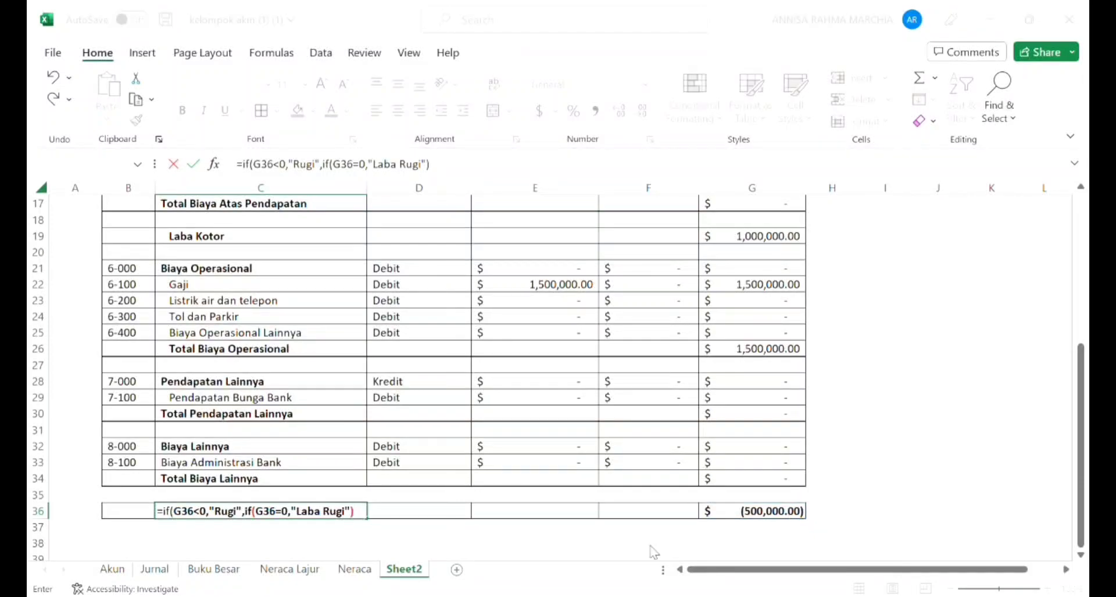
pyautogui.press('Return')
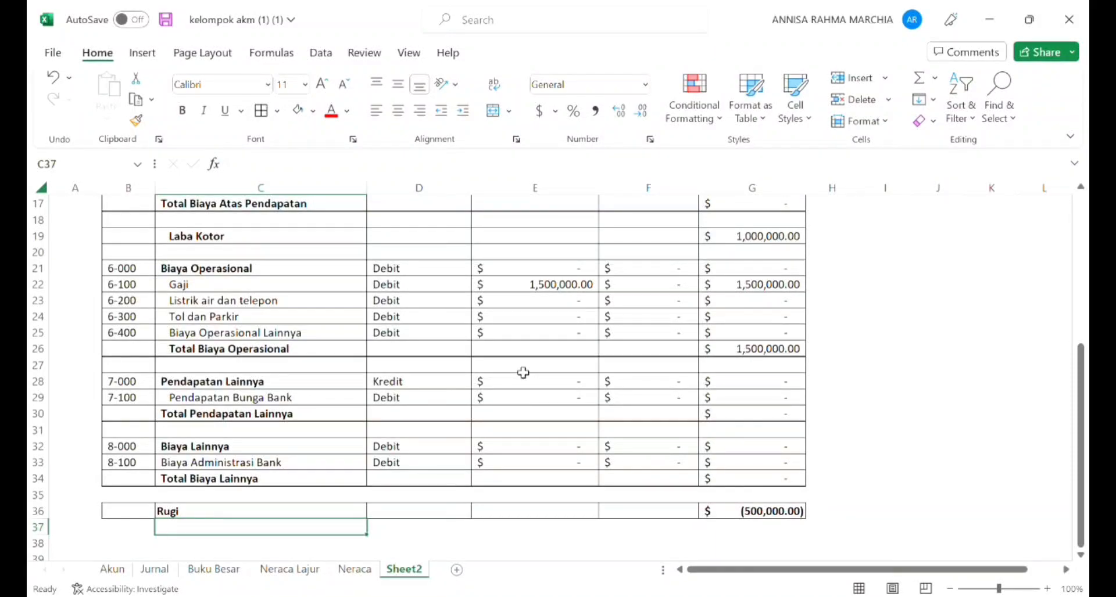
pyautogui.press('Up')
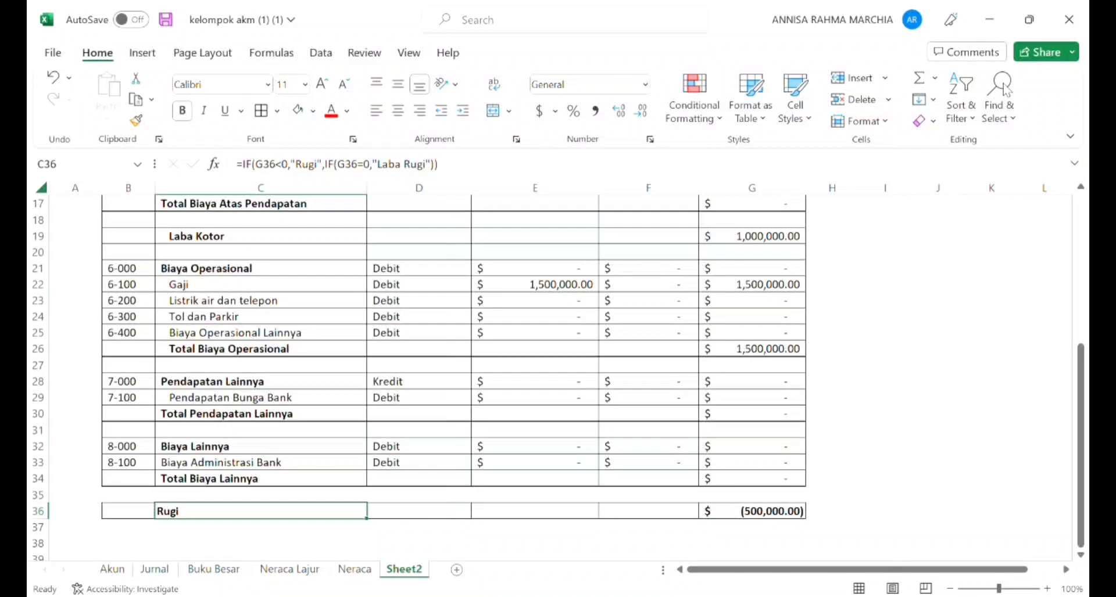
# Step: Merge and center the company name PT. Vijaya Kusuma across B3:G3
pyautogui.press('Up')
pyautogui.press('Up')
pyautogui.press('Up')
pyautogui.press('Up')
pyautogui.press('Up')
pyautogui.press('Up')
pyautogui.press('Up')
pyautogui.press('Up')
pyautogui.press('Up')
pyautogui.press('Up')
pyautogui.press('Up')
pyautogui.press('Up')
pyautogui.press('Up')
pyautogui.press('Up')
pyautogui.press('Up')
pyautogui.press('Up')
pyautogui.press('Up')
pyautogui.press('Up')
pyautogui.press('Up')
pyautogui.press('Up')
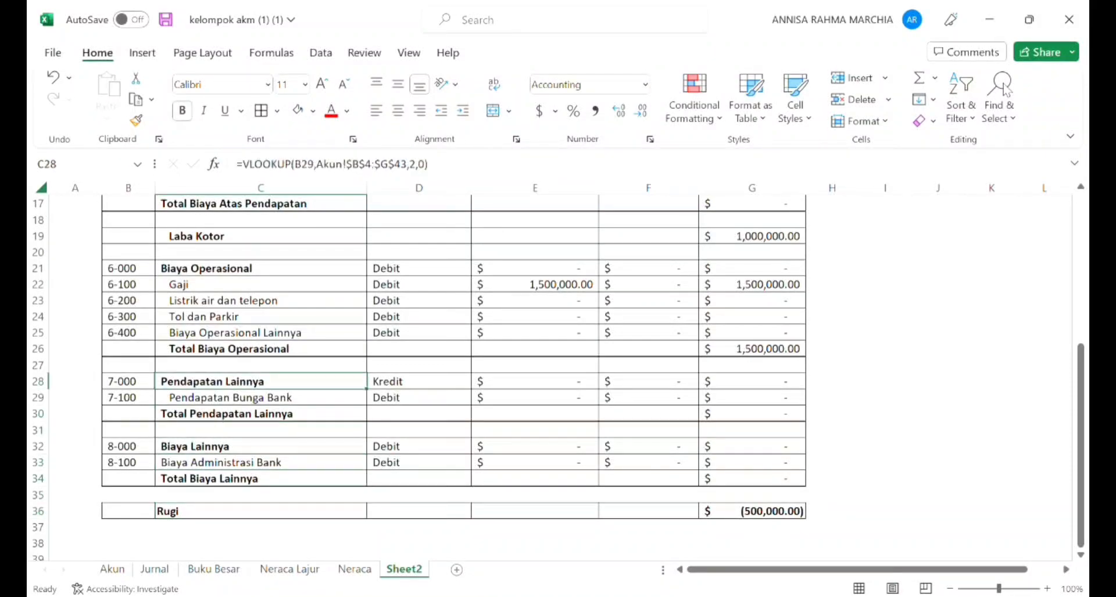
pyautogui.press('Up')
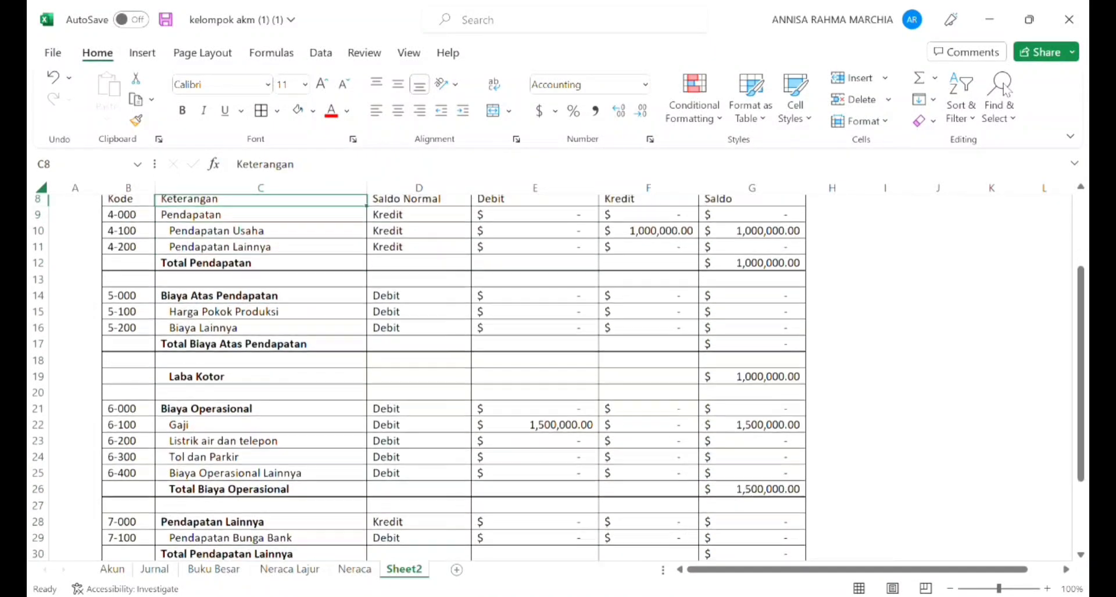
pyautogui.press('Up')
pyautogui.press('Up')
pyautogui.press('Up')
pyautogui.press('Up')
pyautogui.press('Up')
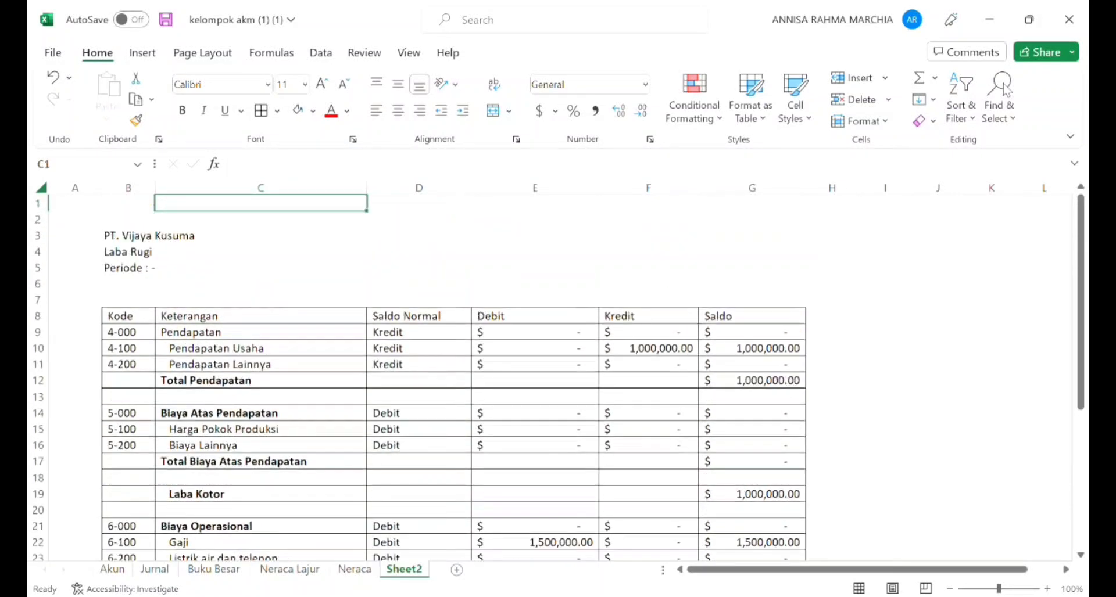
pyautogui.press('Left')
pyautogui.hotkey('shift', 'Right')
pyautogui.hotkey('shift', 'Right')
pyautogui.hotkey('shift', 'Right')
pyautogui.hotkey('shift', 'Right')
pyautogui.hotkey('shift', 'Right')
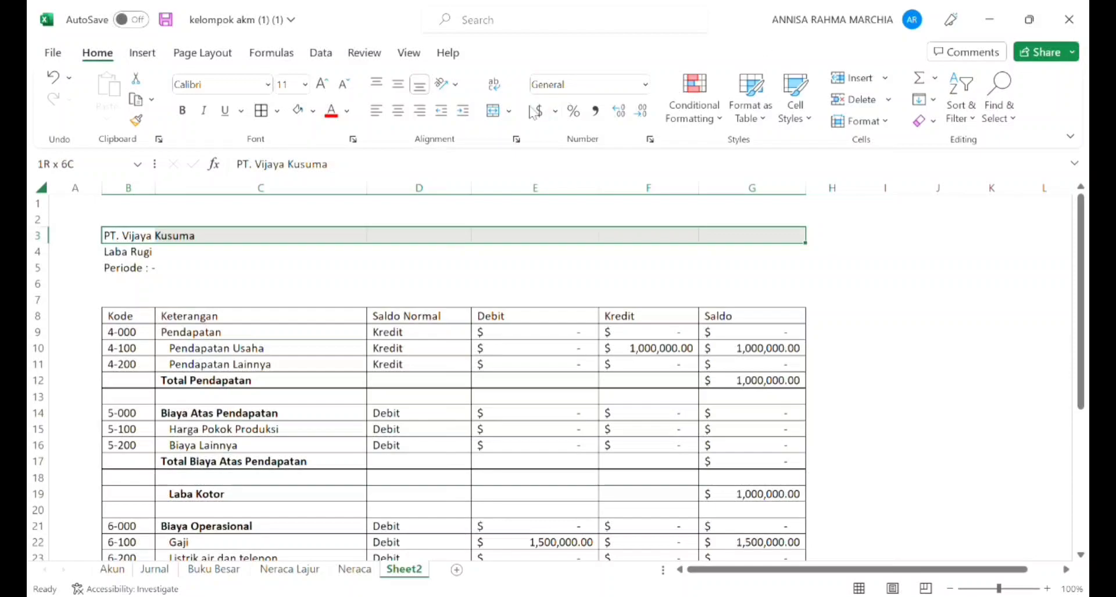
pyautogui.click(491, 114)
# Step: Merge and center the report title Laba Rugi across B4:G4
pyautogui.press('Down')
pyautogui.hotkey('shift', 'Right')
pyautogui.hotkey('shift', 'Right')
pyautogui.hotkey('shift', 'Right')
pyautogui.hotkey('shift', 'Right')
pyautogui.hotkey('shift', 'Right')
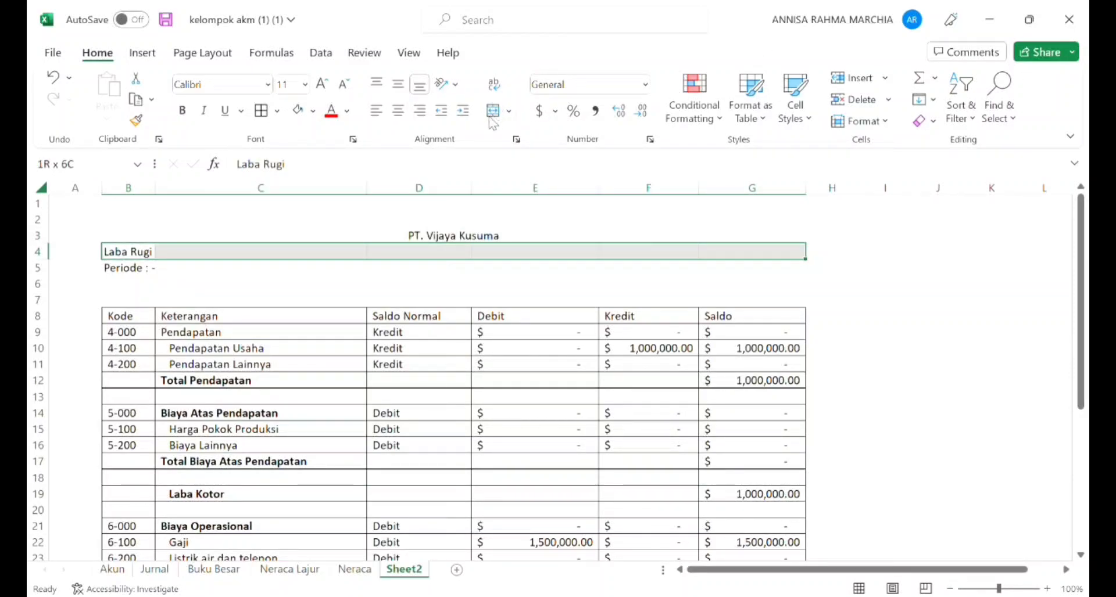
pyautogui.click(491, 118)
# Step: Merge and center the Periode line across B5:G5
pyautogui.press('Down')
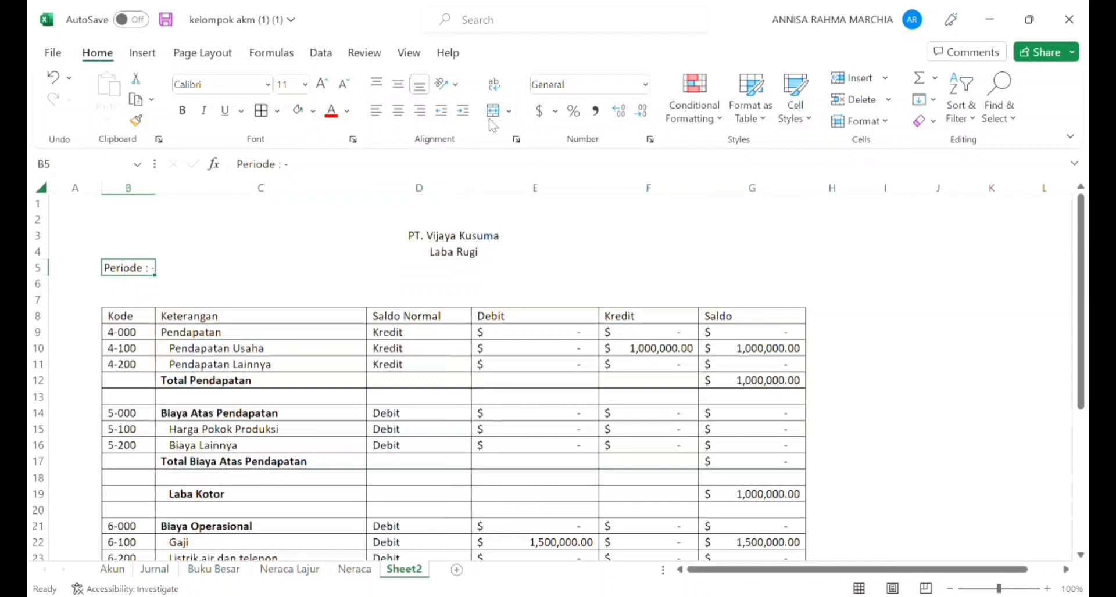
pyautogui.hotkey('shift', 'Right')
pyautogui.hotkey('shift', 'Right')
pyautogui.hotkey('shift', 'Right')
pyautogui.hotkey('shift', 'Right')
pyautogui.hotkey('shift', 'Right')
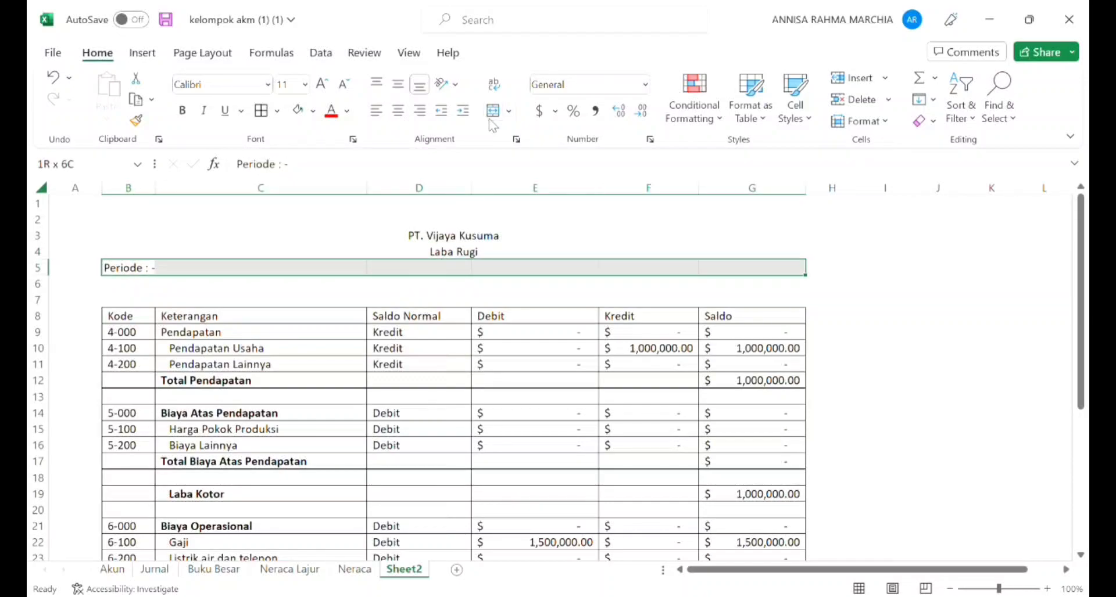
pyautogui.click(493, 119)
pyautogui.click(322, 242)
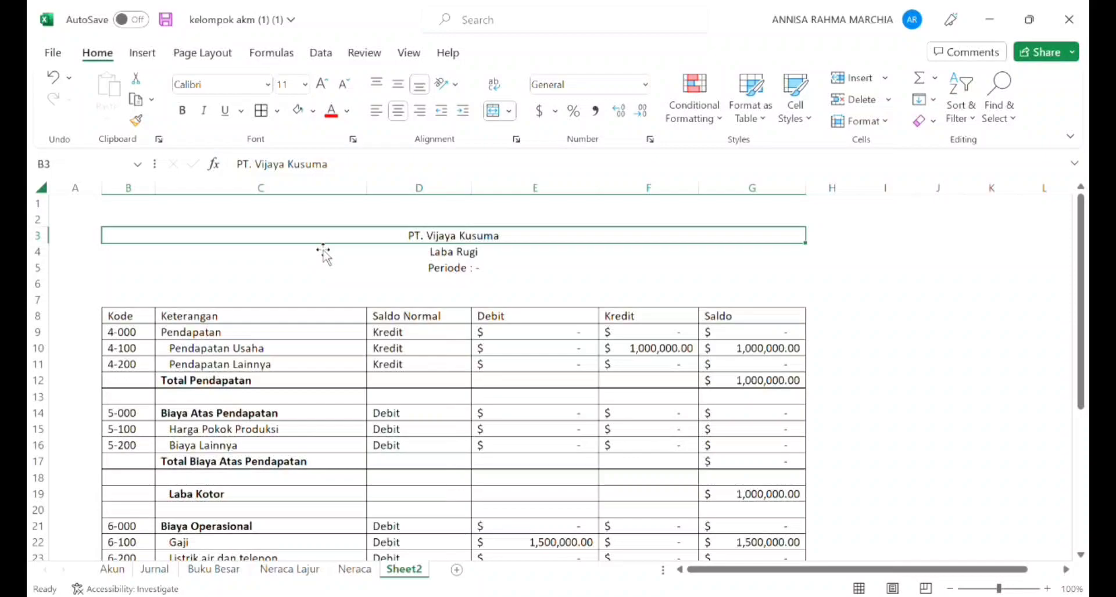
pyautogui.hotkey('shift', 'Down')
pyautogui.hotkey('shift', 'Down')
# Step: Select the Saldo Normal, Debit and Kredit cells of the table from D8 through F36
pyautogui.click(413, 319)
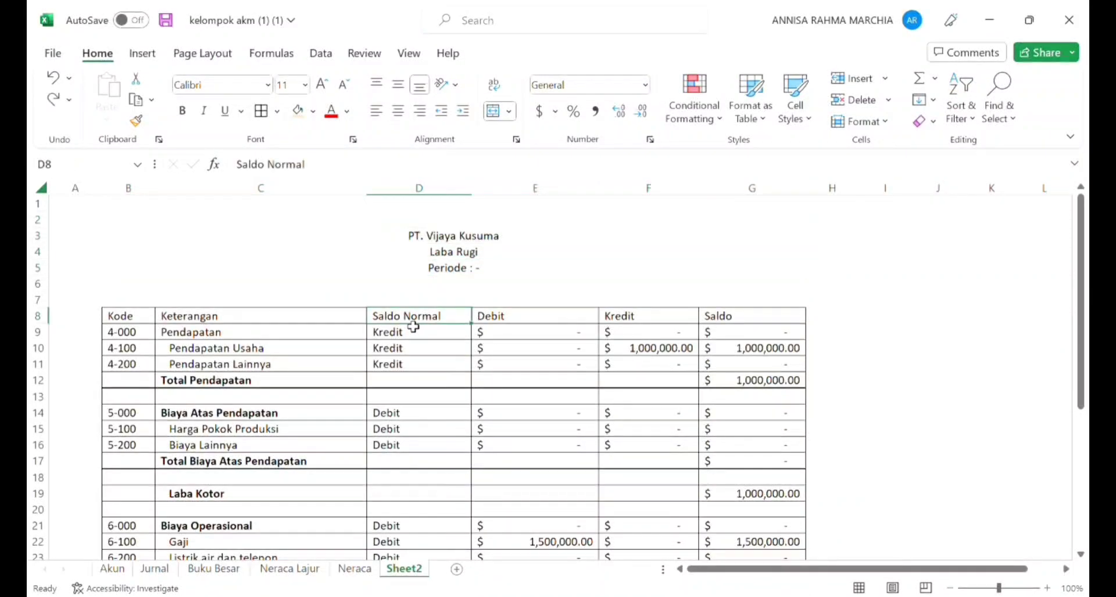
pyautogui.hotkey('shift', 'Down')
pyautogui.hotkey('shift', 'Right')
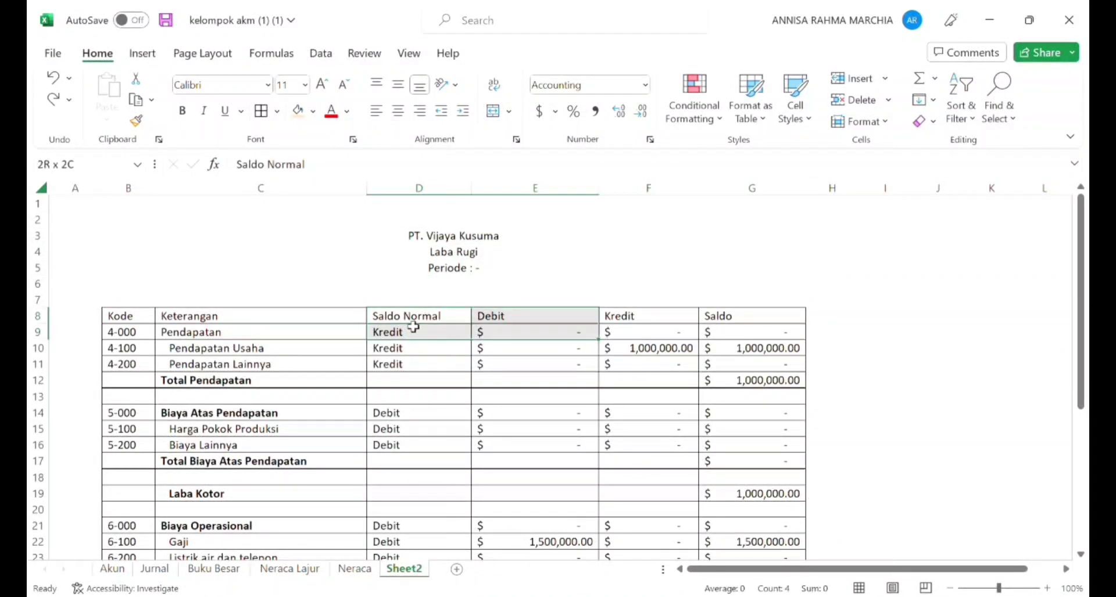
pyautogui.hotkey('shift', 'Right')
pyautogui.hotkey('shift', 'Down')
pyautogui.hotkey('shift', 'Down')
pyautogui.hotkey('shift', 'Down')
pyautogui.hotkey('shift', 'Down')
pyautogui.hotkey('shift', 'Down')
pyautogui.hotkey('shift', 'Down')
pyautogui.hotkey('shift', 'Down')
pyautogui.hotkey('shift', 'Down')
pyautogui.hotkey('shift', 'Down')
pyautogui.hotkey('shift', 'Down')
pyautogui.hotkey('shift', 'Down')
pyautogui.hotkey('shift', 'Down')
pyautogui.hotkey('shift', 'Down')
pyautogui.hotkey('shift', 'Down')
pyautogui.hotkey('shift', 'Down')
pyautogui.hotkey('shift', 'Down')
pyautogui.hotkey('shift', 'Down')
pyautogui.hotkey('shift', 'Down')
pyautogui.hotkey('shift', 'Down')
pyautogui.hotkey('shift', 'Down')
pyautogui.hotkey('shift', 'Down')
pyautogui.hotkey('shift', 'Down')
pyautogui.hotkey('shift', 'Down')
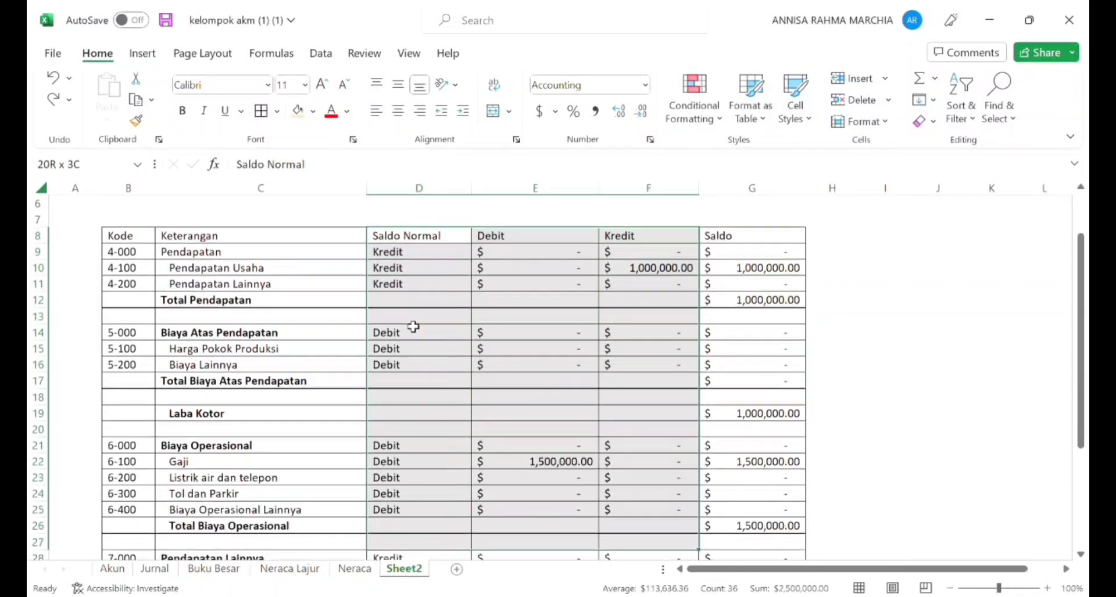
pyautogui.hotkey('shift', 'Up')
pyautogui.hotkey('shift', 'Up')
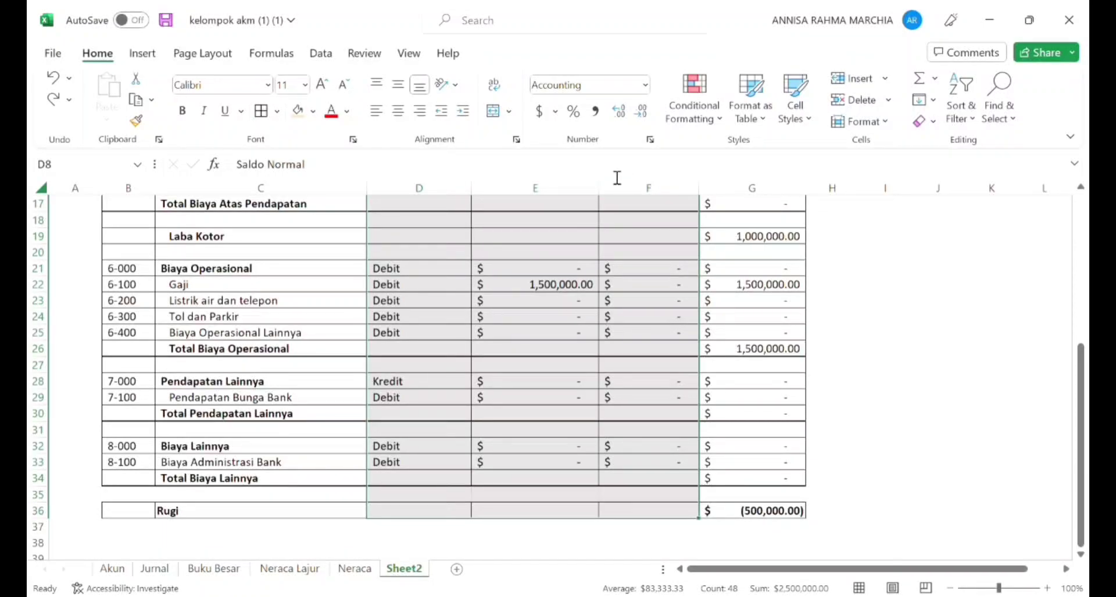
# Step: Hide columns D through F of the income statement so the Saldo column sits beside Keterangan
pyautogui.moveTo(443, 204); pyautogui.dragTo(632, 186)
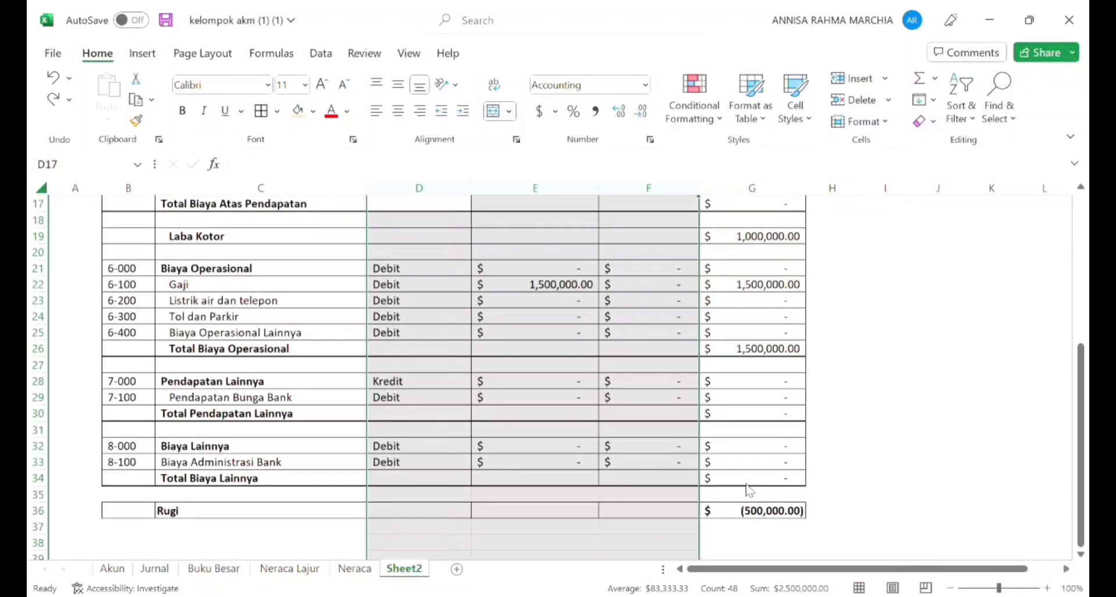
pyautogui.hotkey('ctrl', '-')
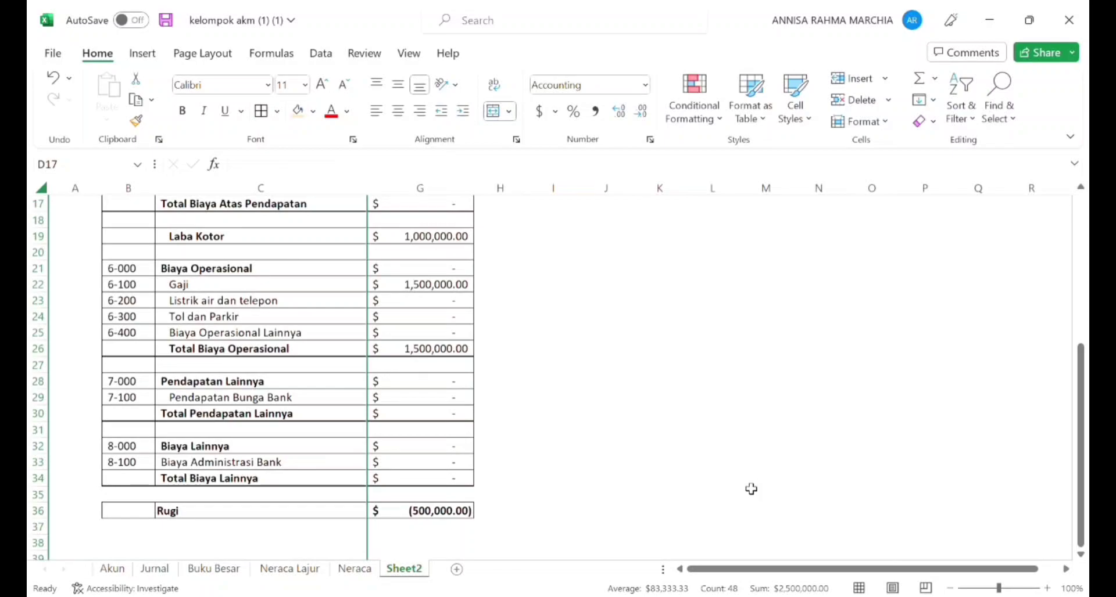
# Step: Examine the condensed income statement from the company heading down to the Rugi row, checking accounts and balances
pyautogui.press('Left')
pyautogui.press('Left')
pyautogui.press('Right')
pyautogui.press('Down')
pyautogui.press('Up')
pyautogui.press('Up')
pyautogui.press('Up')
pyautogui.press('Up')
pyautogui.press('Up')
pyautogui.press('Up')
pyautogui.press('Up')
pyautogui.press('Up')
pyautogui.press('Up')
pyautogui.press('Up')
pyautogui.press('Up')
pyautogui.press('Up')
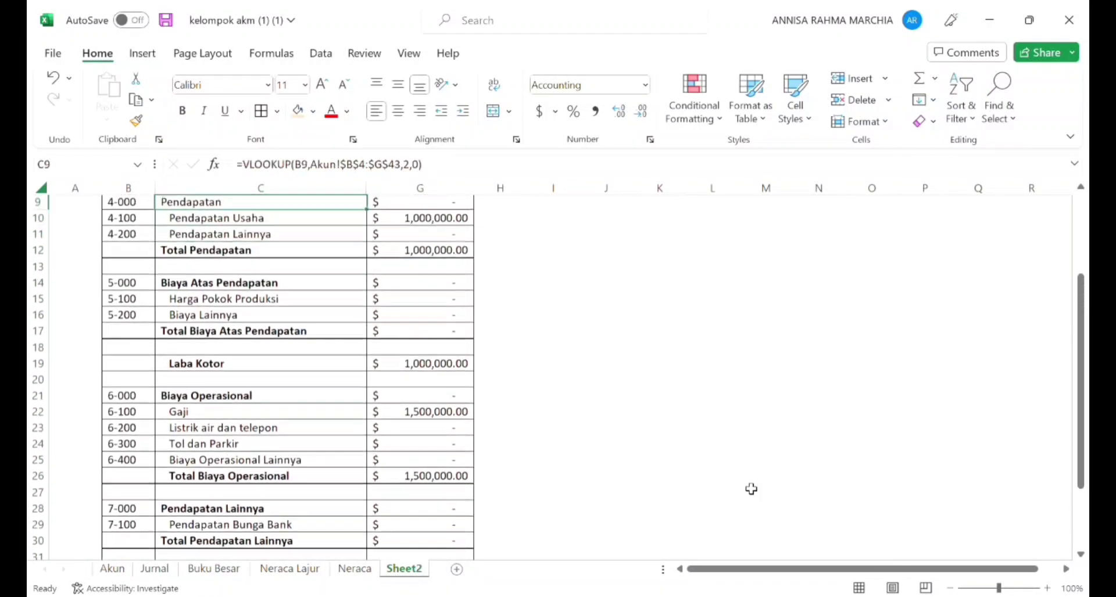
pyautogui.press('Up')
pyautogui.press('Up')
pyautogui.press('Up')
pyautogui.press('Up')
pyautogui.press('Up')
pyautogui.press('Down')
pyautogui.press('Down')
pyautogui.press('Down')
pyautogui.press('Down')
pyautogui.press('Down')
pyautogui.press('Down')
pyautogui.press('Down')
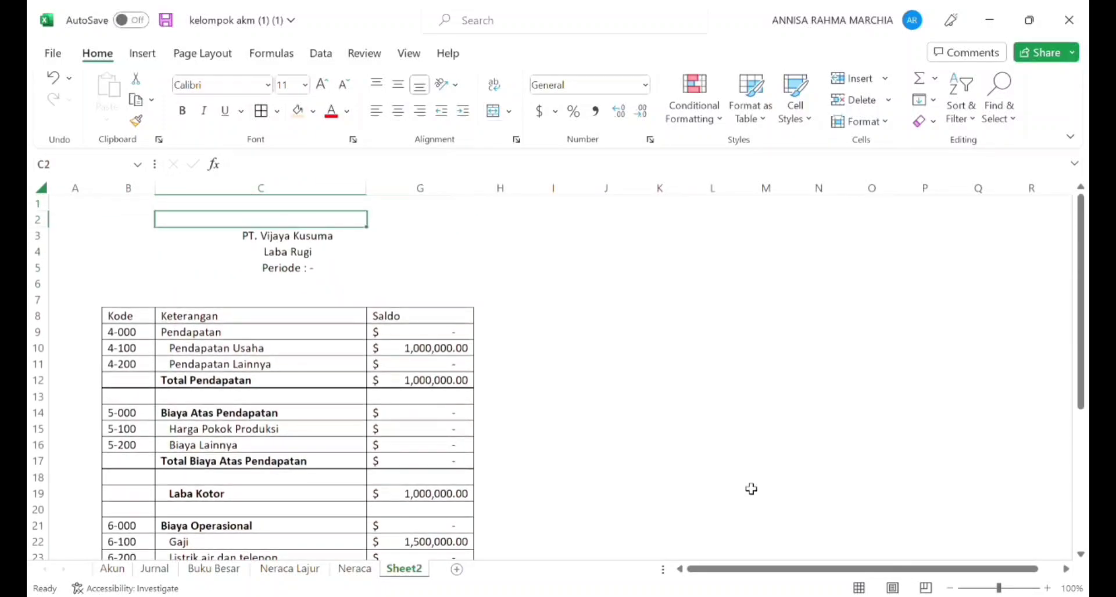
pyautogui.press('Down')
pyautogui.press('Down')
pyautogui.press('Down')
pyautogui.press('Down')
pyautogui.press('Down')
pyautogui.press('Down')
pyautogui.press('Down')
pyautogui.press('Down')
pyautogui.press('Down')
pyautogui.press('Down')
pyautogui.press('Down')
pyautogui.press('Down')
pyautogui.press('Down')
pyautogui.press('Down')
pyautogui.press('Down')
pyautogui.press('Down')
pyautogui.press('Down')
pyautogui.press('Down')
pyautogui.press('Down')
pyautogui.press('Down')
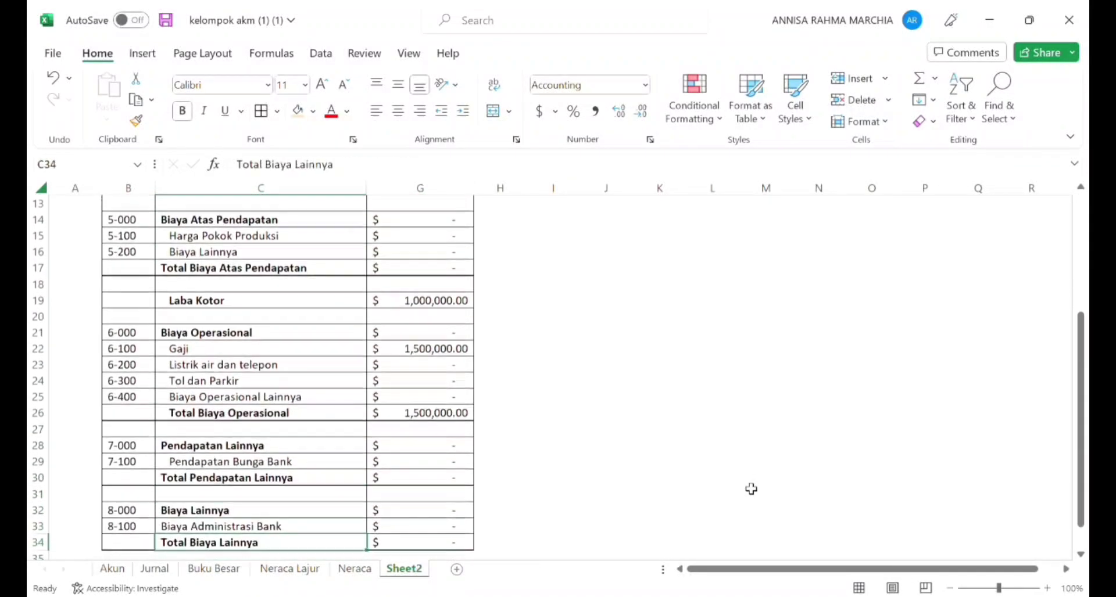
pyautogui.press('Down')
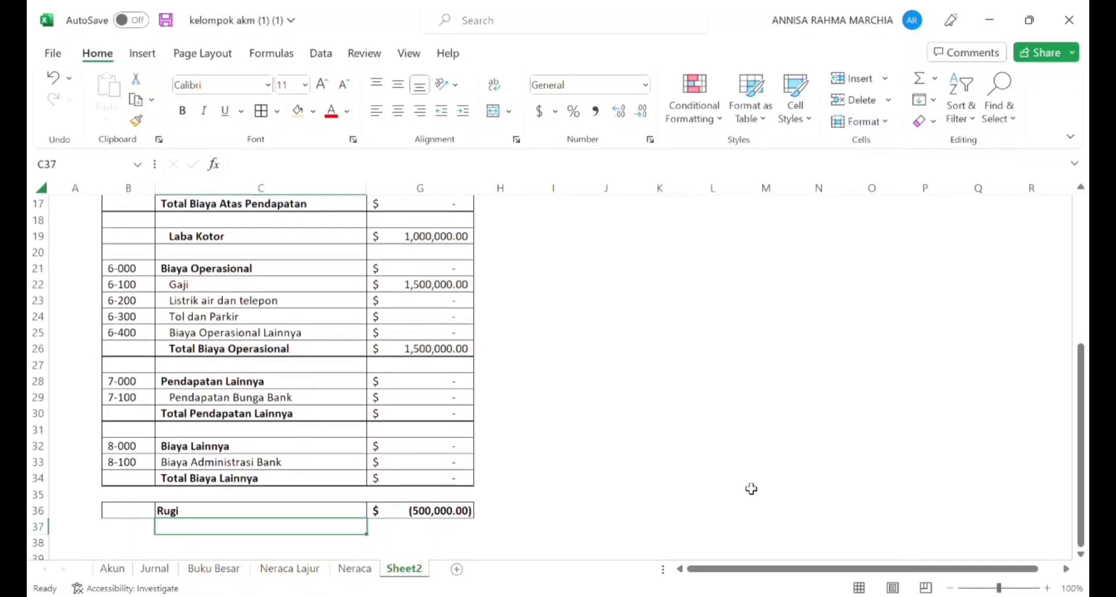
pyautogui.press('Down')
pyautogui.press('Up')
pyautogui.press('Up')
pyautogui.press('Up')
pyautogui.press('Up')
pyautogui.press('Up')
pyautogui.press('Up')
pyautogui.press('Up')
pyautogui.press('Up')
pyautogui.press('Up')
pyautogui.press('Up')
pyautogui.press('Up')
pyautogui.press('Up')
pyautogui.press('Up')
pyautogui.press('Up')
pyautogui.press('Up')
pyautogui.press('Up')
pyautogui.press('Up')
pyautogui.press('Up')
pyautogui.press('Up')
pyautogui.press('Up')
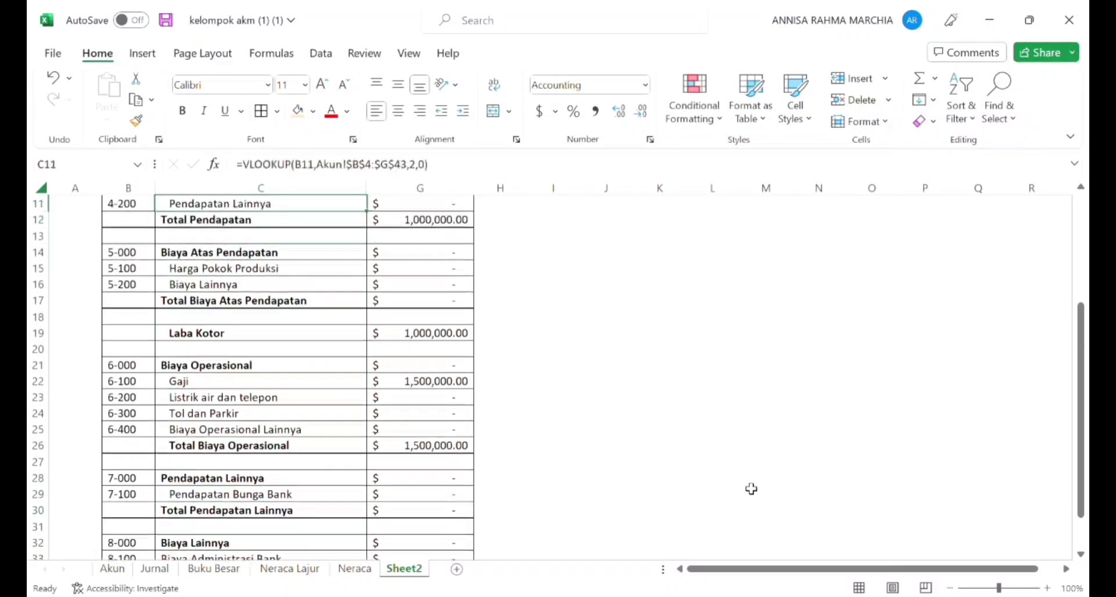
pyautogui.press('Up')
pyautogui.press('Up')
pyautogui.press('Up')
pyautogui.press('Up')
pyautogui.press('Up')
pyautogui.press('Up')
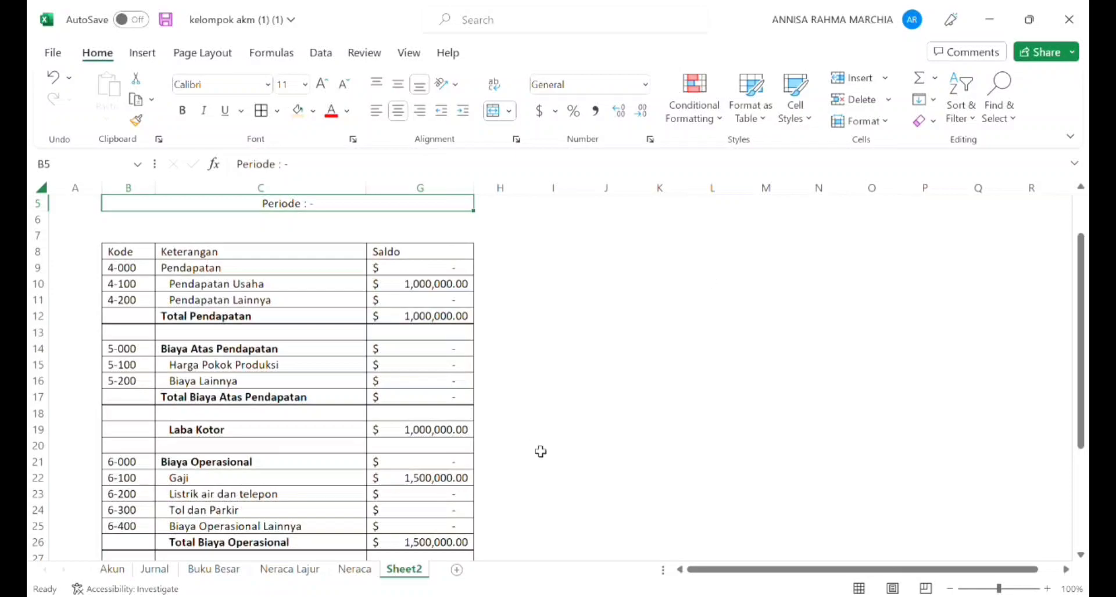
# Step: Rename the worksheet Sheet2 as "Laba Rugi"
pyautogui.doubleClick(421, 570)
pyautogui.write('Laba')
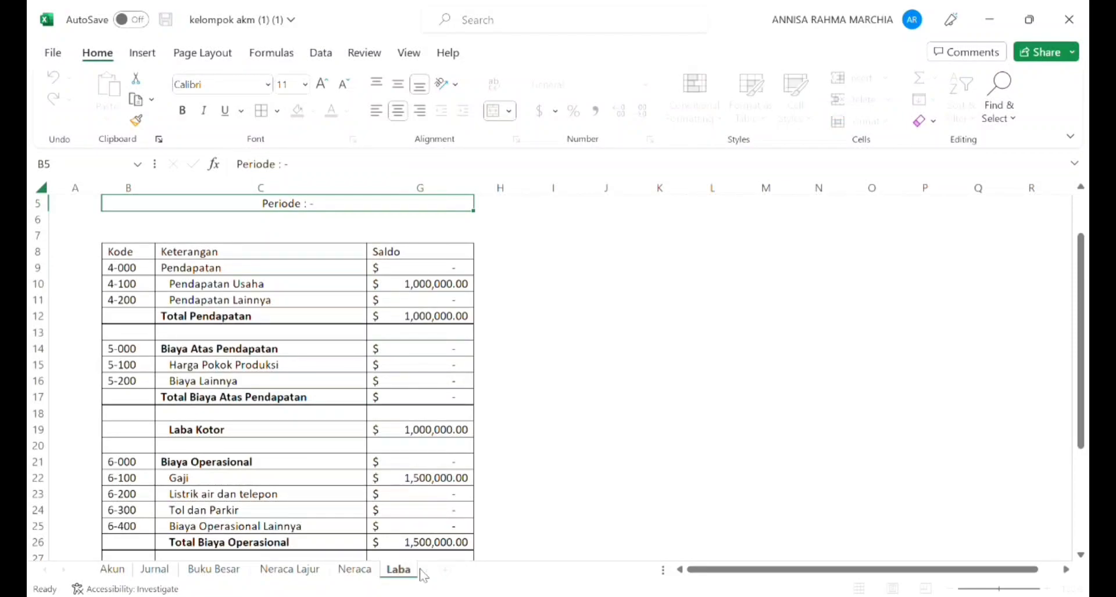
pyautogui.write(' Ry')
pyautogui.write('gi')
pyautogui.press('BackSpace')
pyautogui.press('BackSpace')
pyautogui.press('BackSpace')
pyautogui.write('ugi')
pyautogui.press('Return')
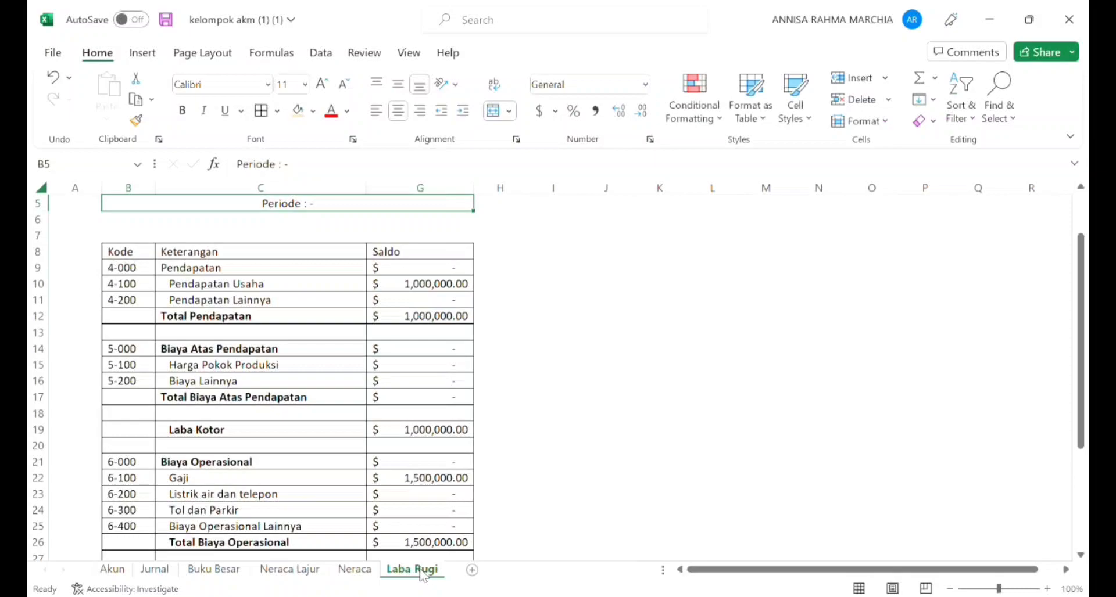